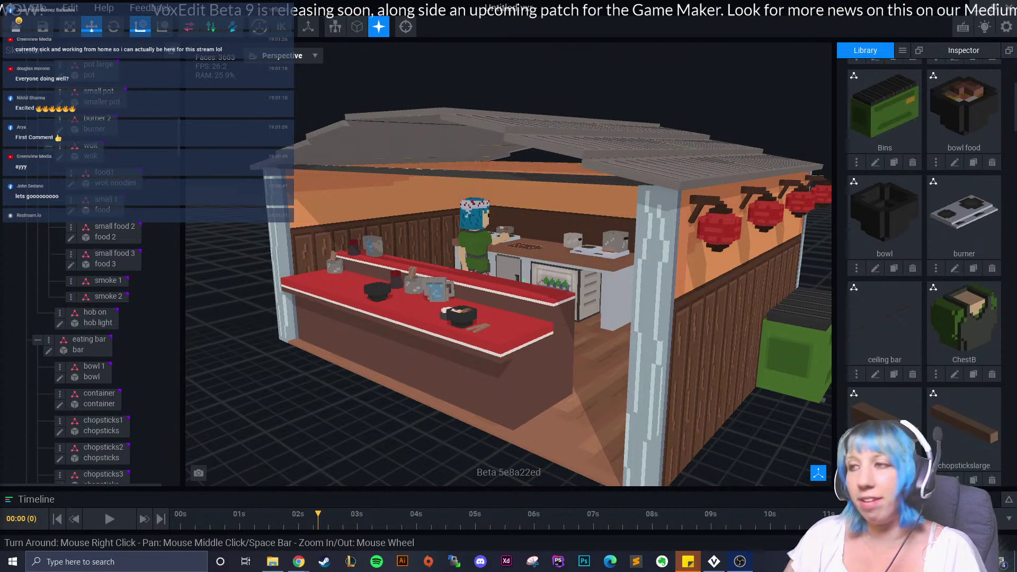
- Examine the noodle bar scene from several angles, including the counter, kitchen, roof and lanterns
{"action": "right_click_drag", "start_coordinate": [392, 316], "coordinate": [426, 316]}
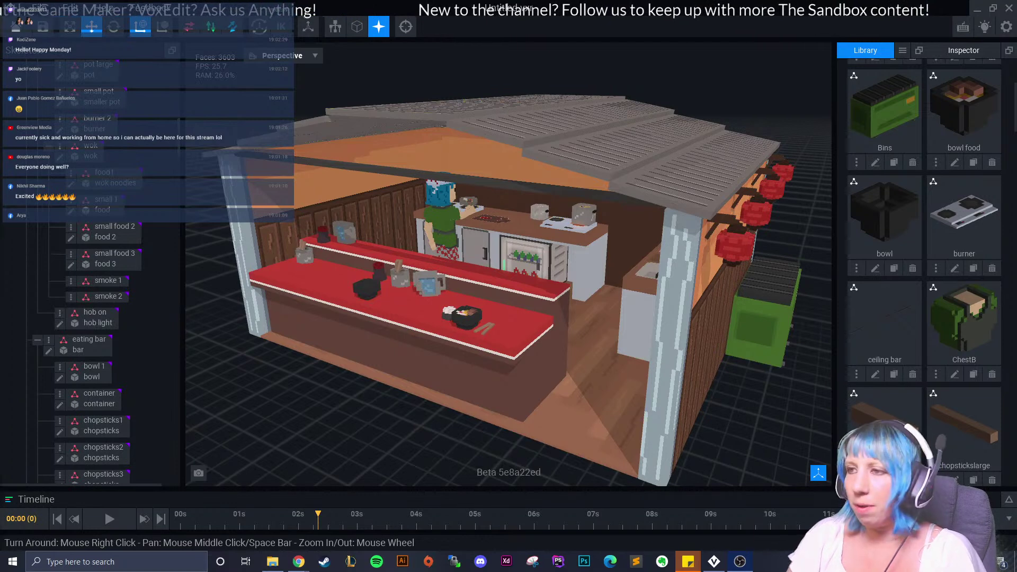
{"action": "right_click_drag", "start_coordinate": [509, 296], "coordinate": [488, 296]}
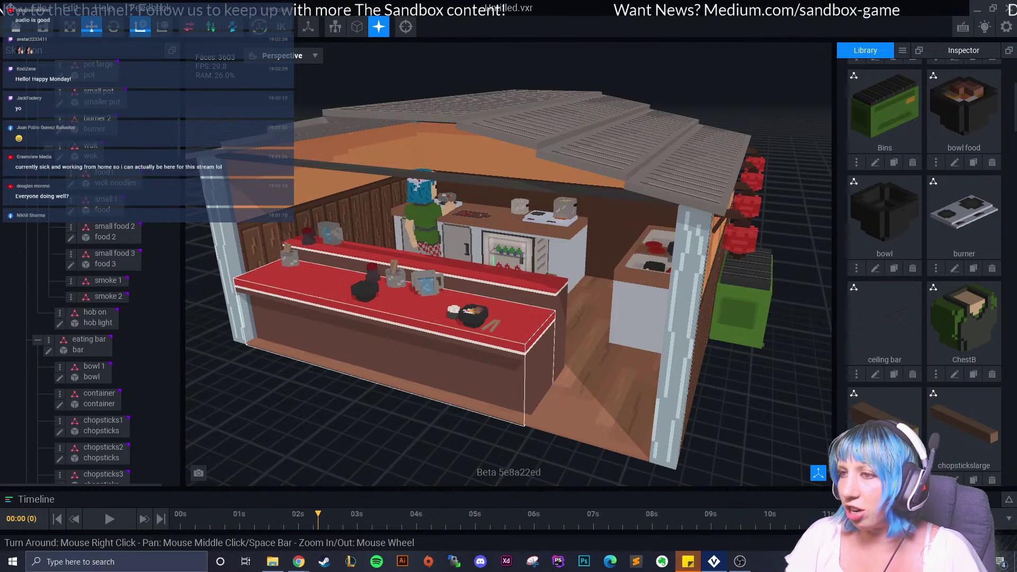
{"action": "scroll", "coordinate": [461, 336], "scroll_direction": "down", "scroll_amount": 5}
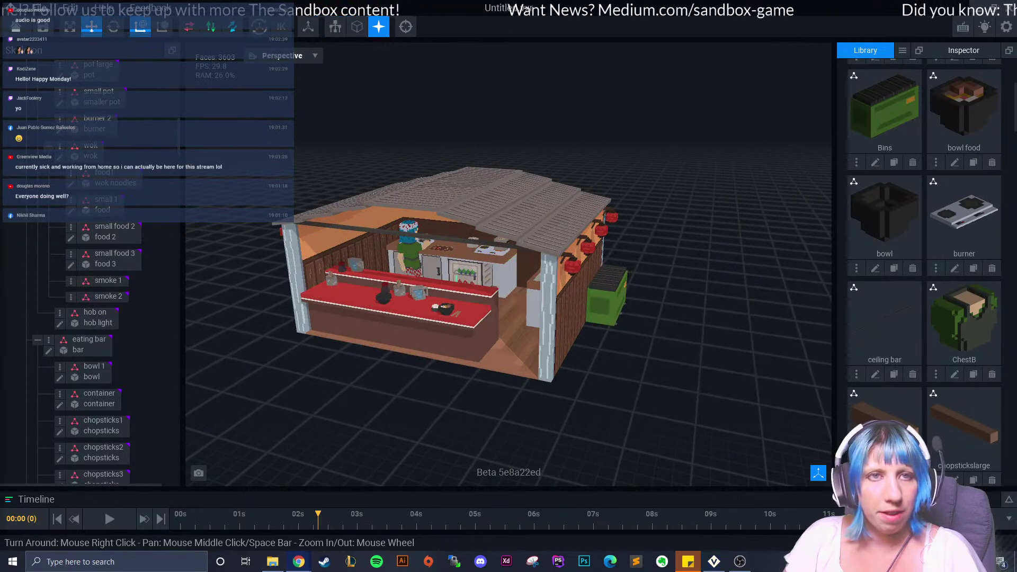
{"action": "right_click_drag", "start_coordinate": [450, 249], "coordinate": [405, 259]}
{"action": "middle_click_drag", "start_coordinate": [405, 259], "coordinate": [472, 308]}
{"action": "right_click_drag", "start_coordinate": [472, 307], "coordinate": [467, 365]}
{"action": "scroll", "coordinate": [453, 282], "scroll_direction": "up", "scroll_amount": 5}
{"action": "scroll", "coordinate": [461, 332], "scroll_direction": "up", "scroll_amount": 4}
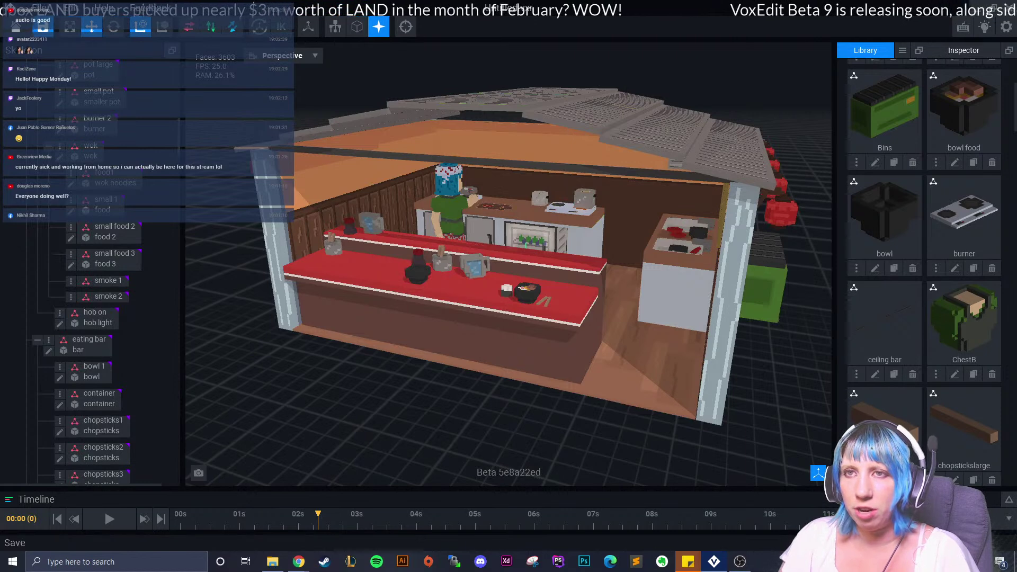
- Close the noodle bar scene, open the recent file Avatar_V2.vxr, and view the avatar up close
{"action": "key", "text": "alt+F4"}
{"action": "key", "text": "Return"}
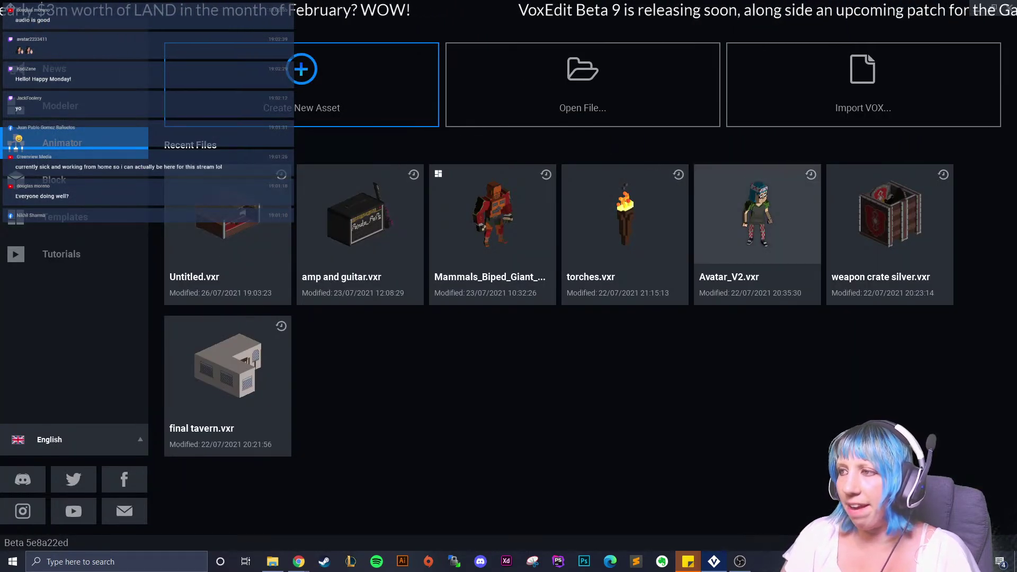
{"action": "left_click", "coordinate": [757, 223]}
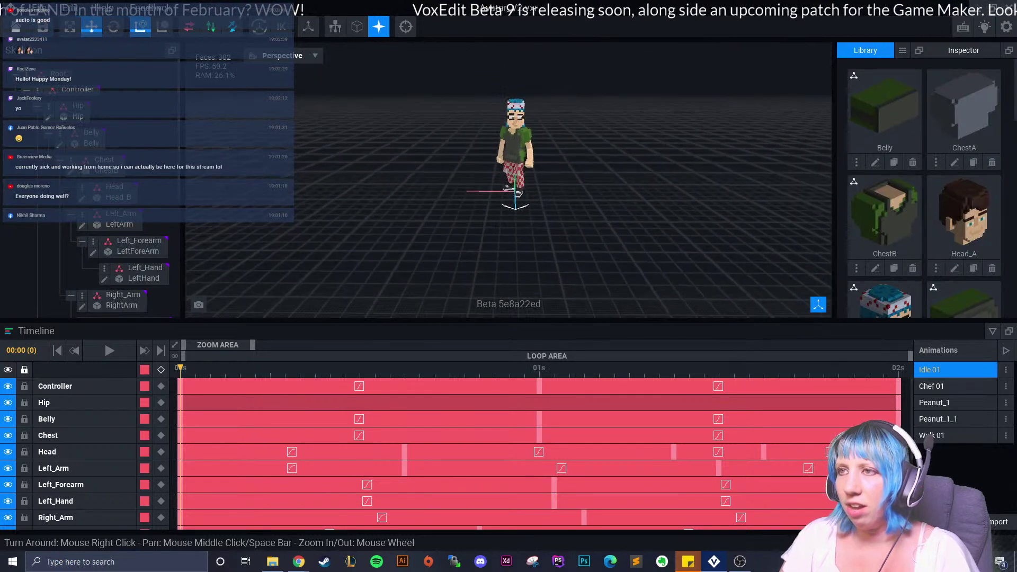
{"action": "scroll", "coordinate": [583, 221], "scroll_direction": "up", "scroll_amount": 4}
{"action": "scroll", "coordinate": [509, 185], "scroll_direction": "up", "scroll_amount": 4}
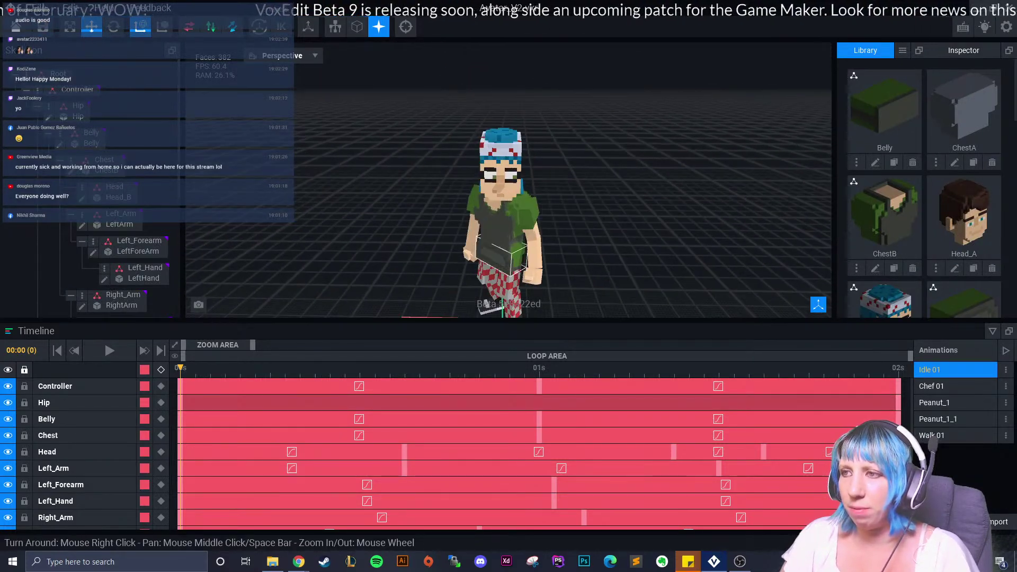
{"action": "scroll", "coordinate": [508, 211], "scroll_direction": "down", "scroll_amount": 3}
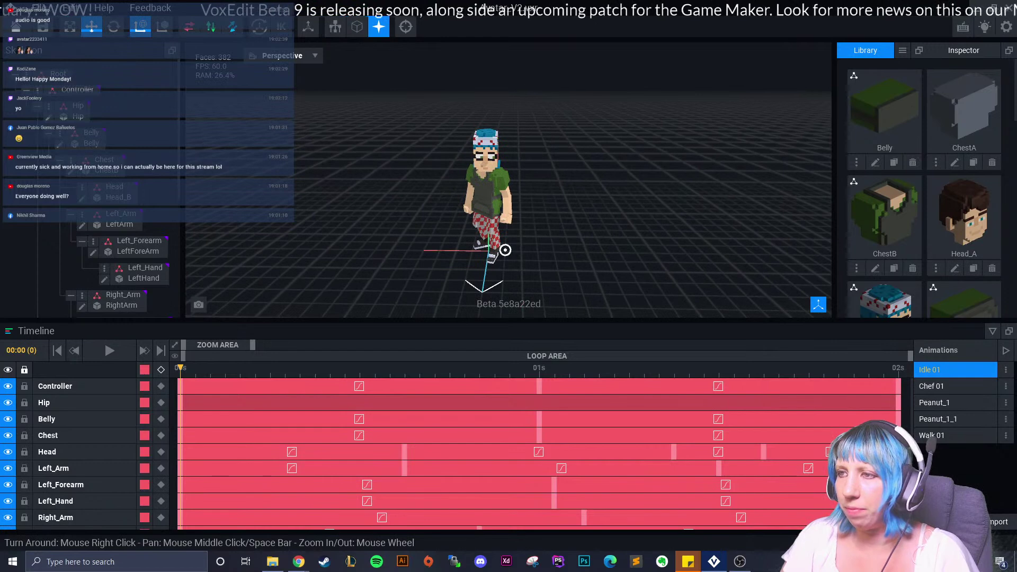
{"action": "right_click_drag", "start_coordinate": [524, 209], "coordinate": [567, 209]}
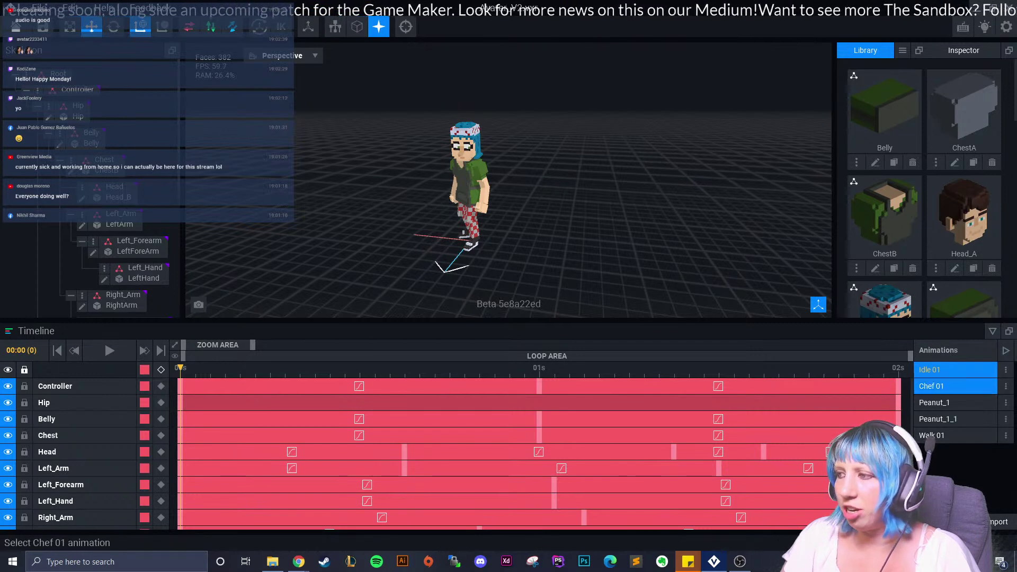
- Select the avatar's Chef 01 animation, close Avatar_V2.vxr, and reopen Untitled.vxr from the recent files
{"action": "left_click", "coordinate": [931, 386]}
{"action": "left_click", "coordinate": [16, 27]}
{"action": "left_click", "coordinate": [509, 205]}
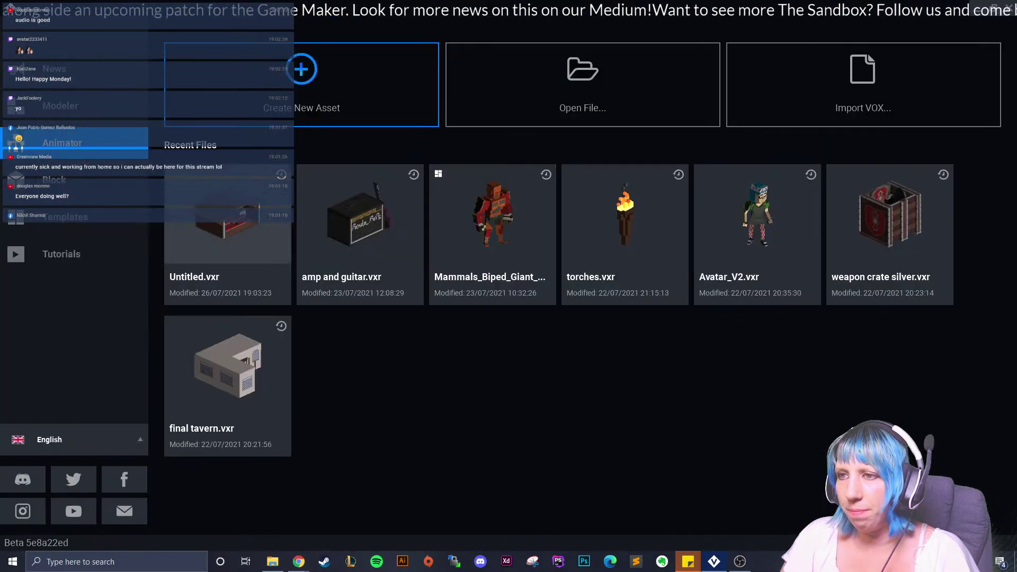
{"action": "left_click", "coordinate": [228, 217]}
{"action": "right_click_drag", "start_coordinate": [371, 212], "coordinate": [434, 186]}
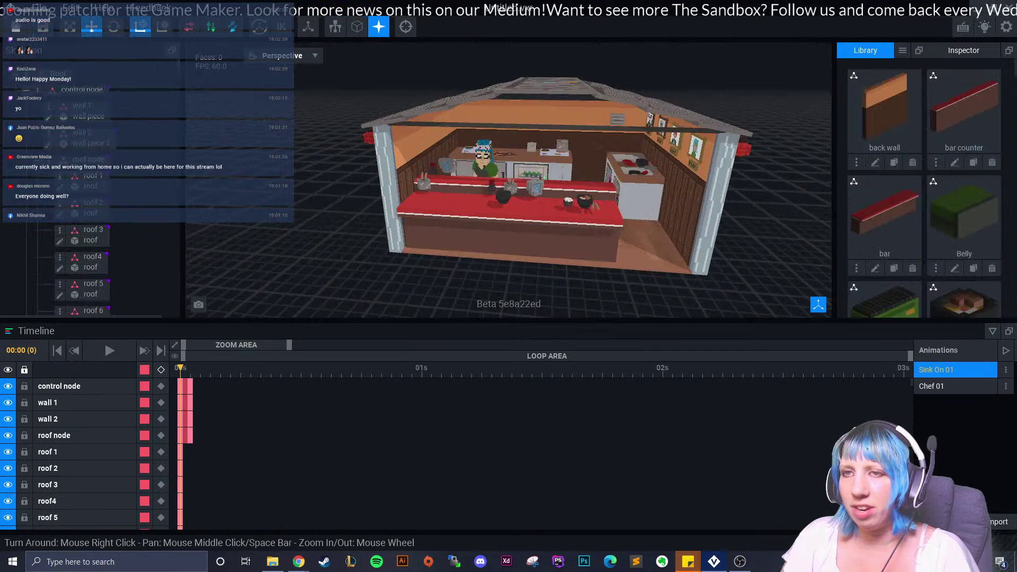
{"action": "left_click", "coordinate": [40, 7]}
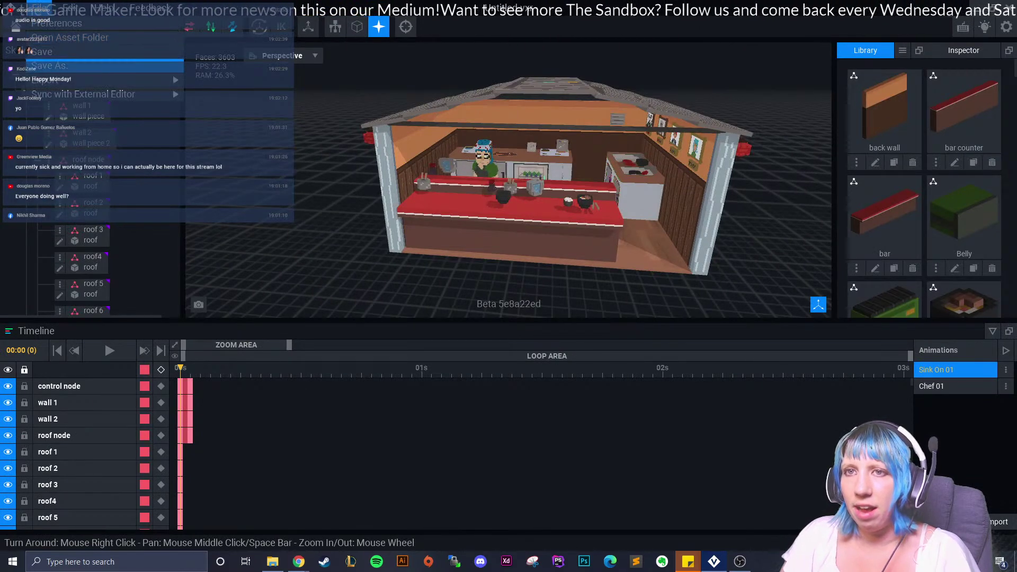
{"action": "mouse_move", "coordinate": [106, 93]}
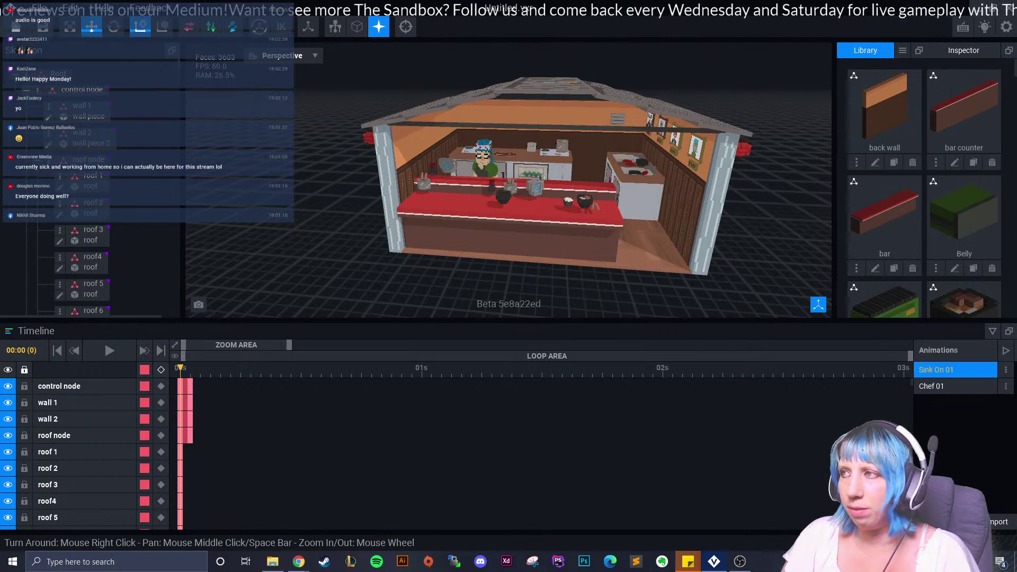
{"action": "left_click", "coordinate": [903, 50]}
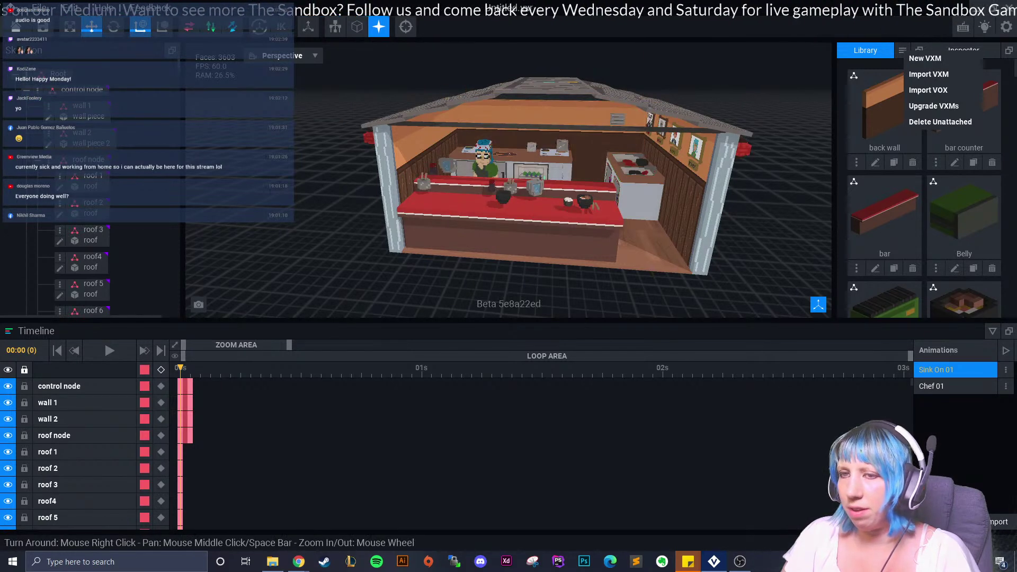
{"action": "key", "text": "Escape"}
- Collapse the chef's Right_Arm branch in the skeleton and view that node's hierarchy export and import options
{"action": "scroll", "coordinate": [90, 239], "scroll_direction": "down", "scroll_amount": 5}
{"action": "scroll", "coordinate": [106, 238], "scroll_direction": "down", "scroll_amount": 10}
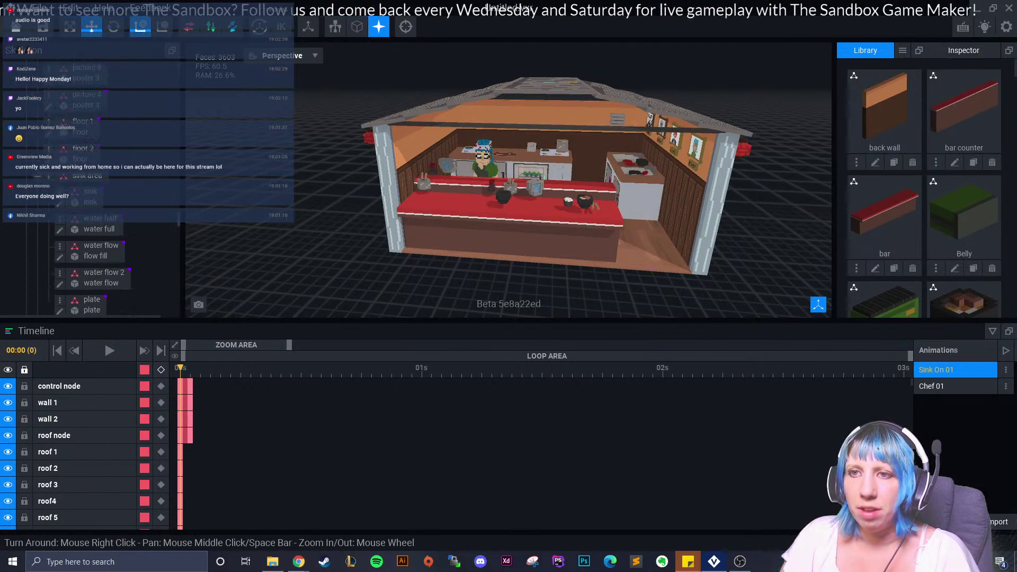
{"action": "scroll", "coordinate": [100, 254], "scroll_direction": "up", "scroll_amount": 3}
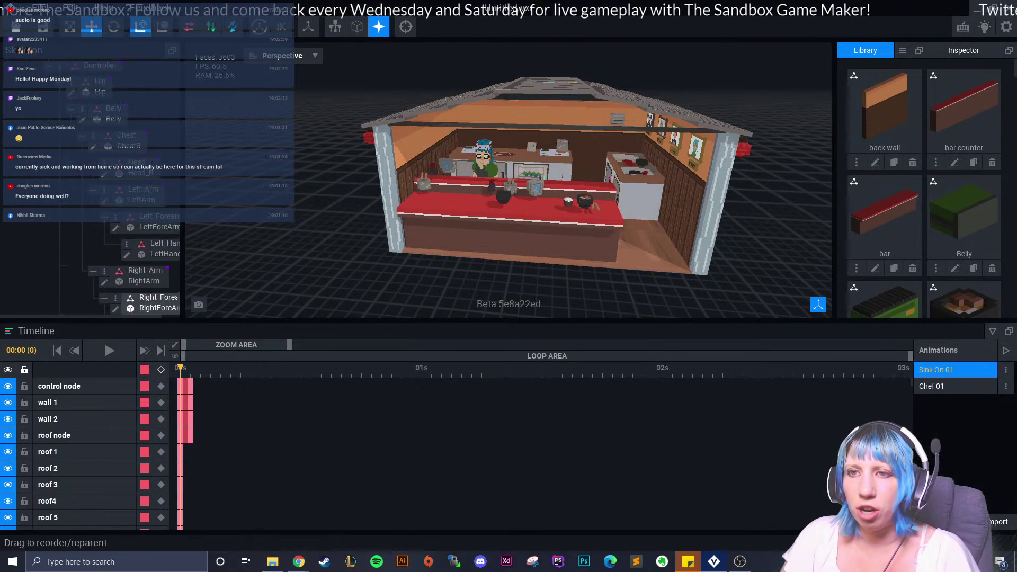
{"action": "left_click", "coordinate": [93, 271]}
{"action": "scroll", "coordinate": [93, 271], "scroll_direction": "down", "scroll_amount": 1}
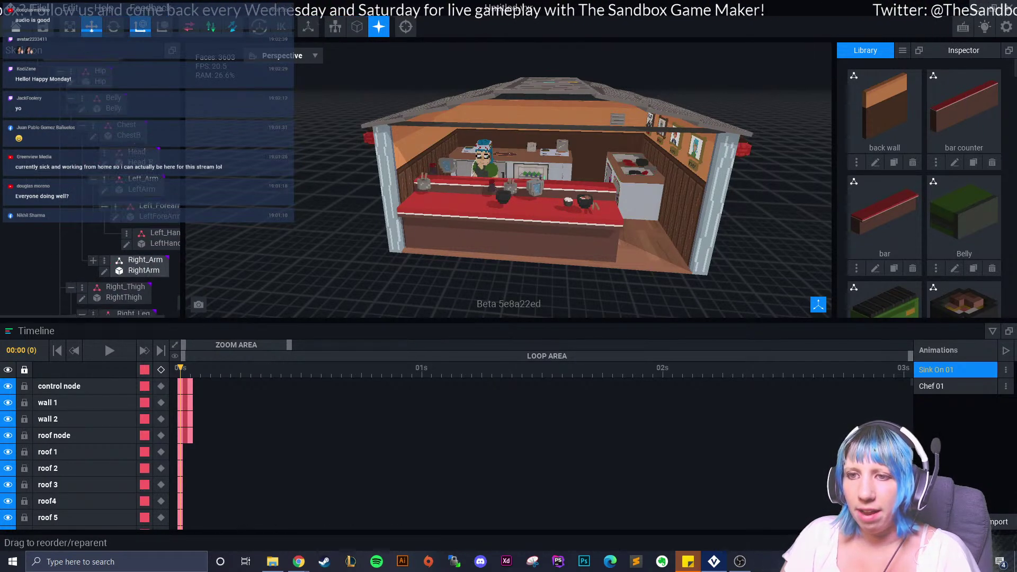
{"action": "right_click", "coordinate": [106, 264]}
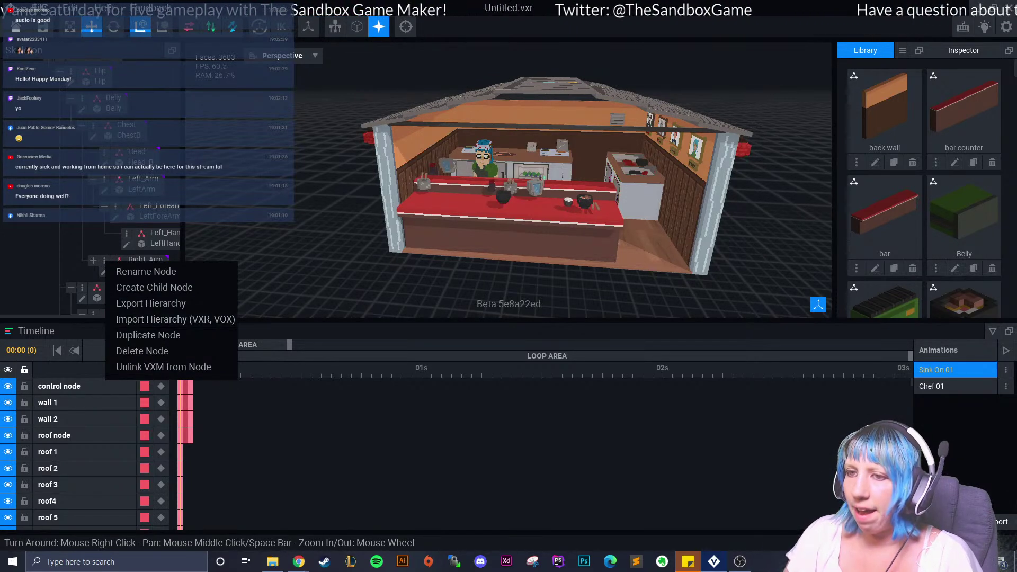
{"action": "key", "text": "Escape"}
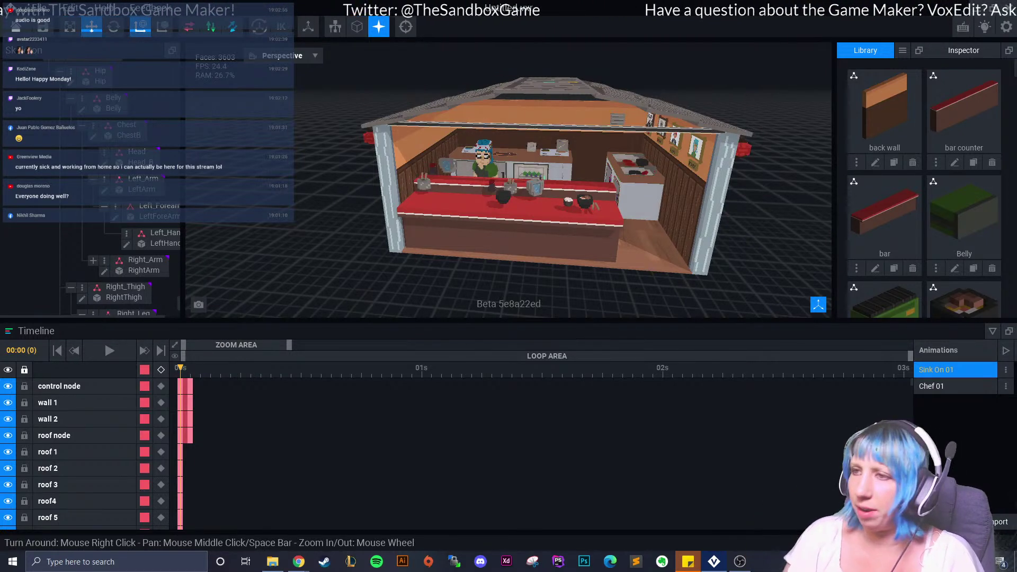
- Switch the scene to the Chef 01 animation and play it, watching the chef in the kitchen up close
{"action": "right_click_drag", "start_coordinate": [493, 127], "coordinate": [471, 139]}
{"action": "scroll", "coordinate": [477, 169], "scroll_direction": "up", "scroll_amount": 1}
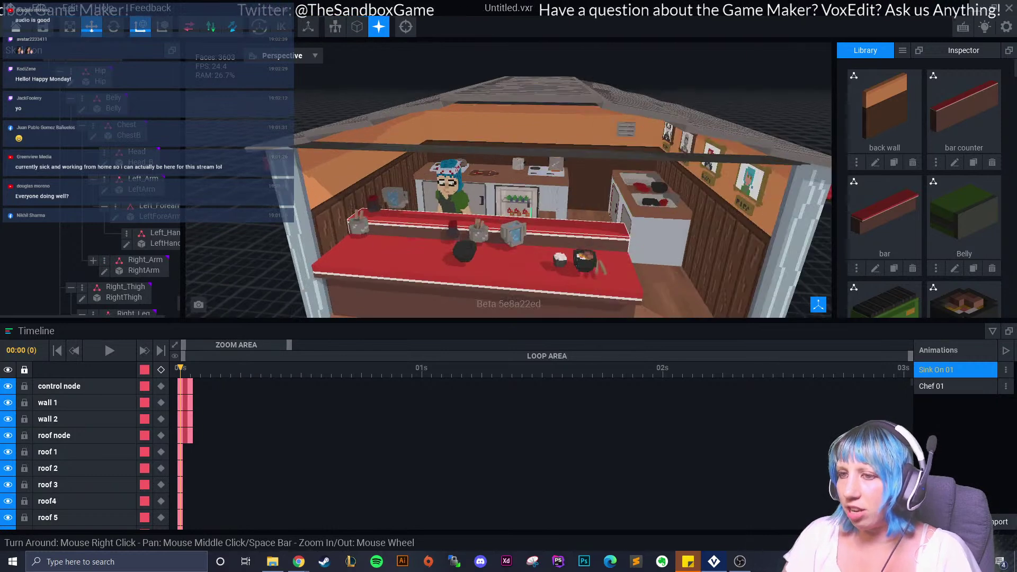
{"action": "left_click", "coordinate": [931, 386]}
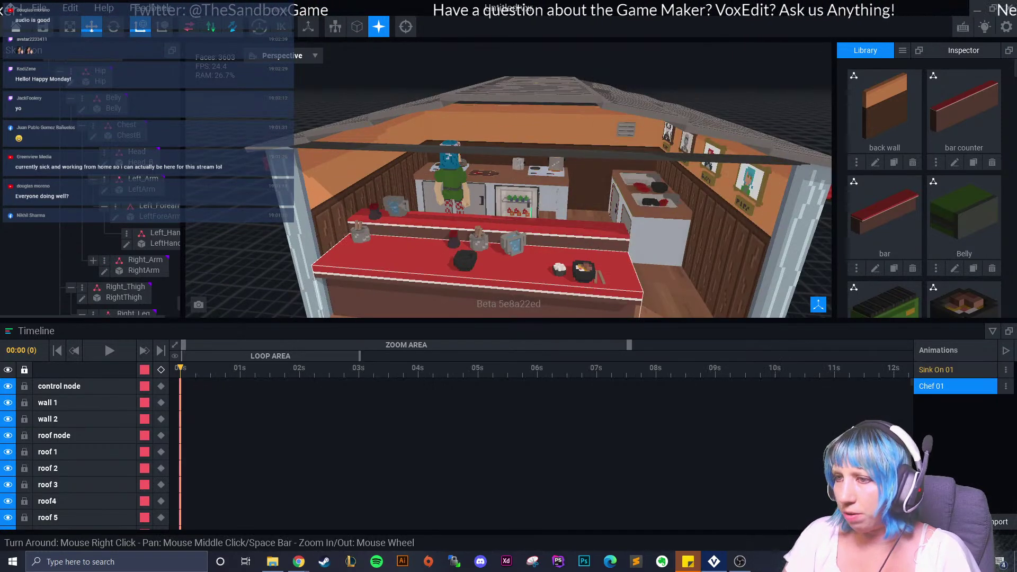
{"action": "right_click_drag", "start_coordinate": [530, 238], "coordinate": [609, 241]}
{"action": "left_click", "coordinate": [104, 343]}
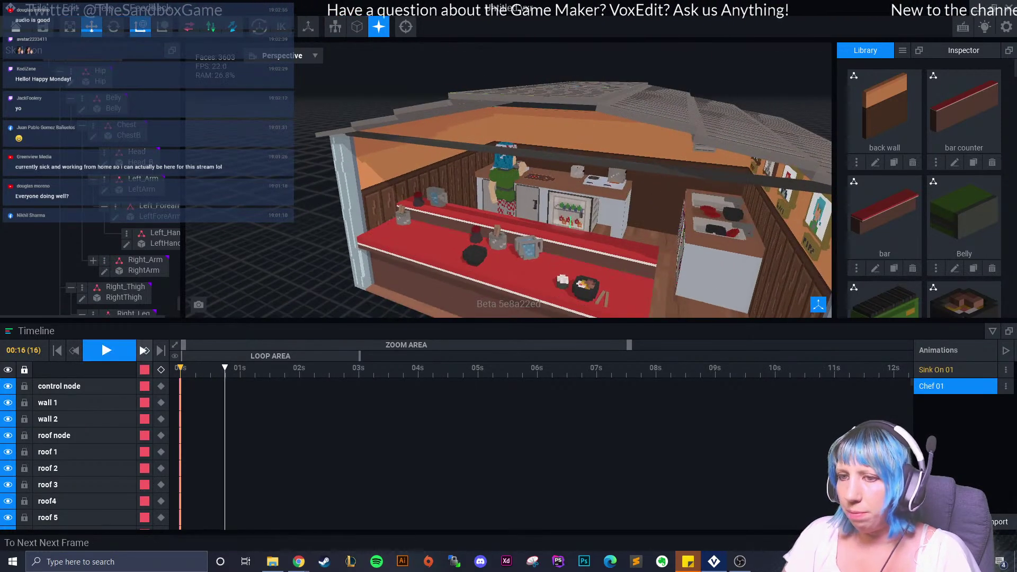
{"action": "scroll", "coordinate": [529, 212], "scroll_direction": "up", "scroll_amount": 5}
{"action": "mouse_move", "coordinate": [508, 233]}
{"action": "right_mouse_down"}
{"action": "mouse_move", "coordinate": [523, 235]}
{"action": "mouse_move", "coordinate": [509, 235]}
{"action": "right_mouse_up"}
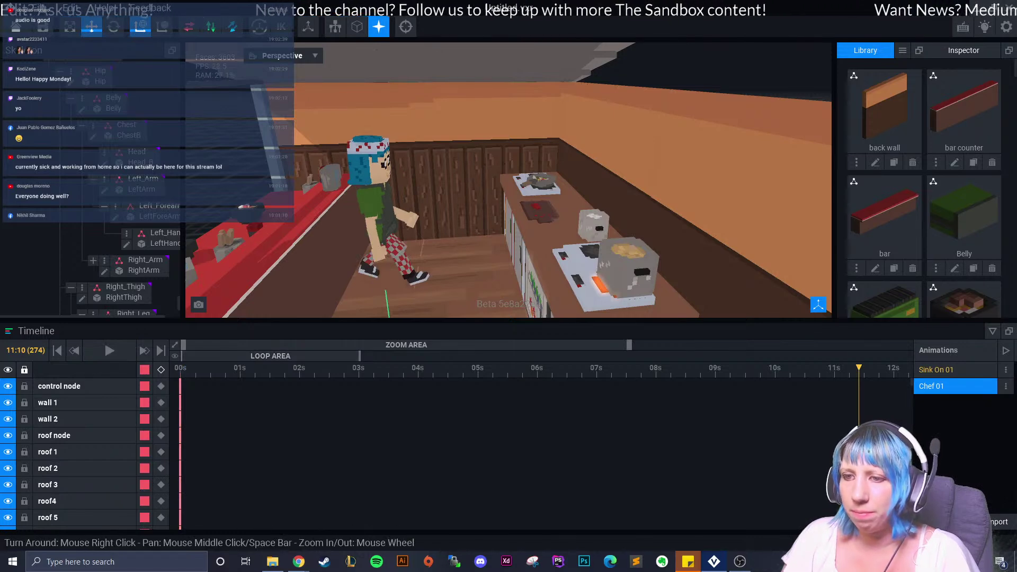
- Move the Chef 01 playhead back to 09:21 and examine the chef's pose from the front and side of the bar
{"action": "left_click_drag", "start_coordinate": [858, 368], "coordinate": [767, 368]}
{"action": "right_click_drag", "start_coordinate": [308, 255], "coordinate": [457, 257]}
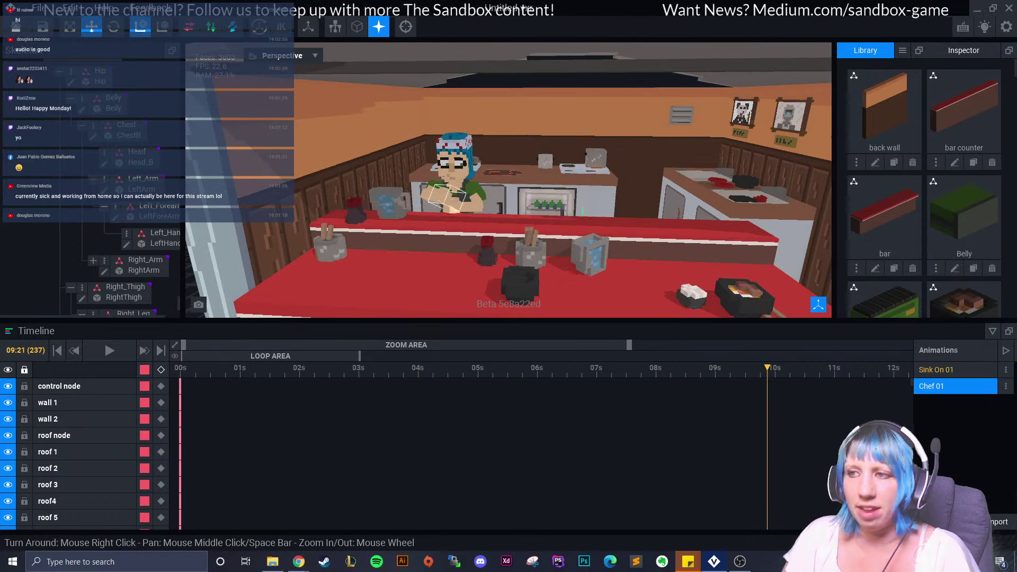
{"action": "scroll", "coordinate": [508, 180], "scroll_direction": "down", "scroll_amount": 3}
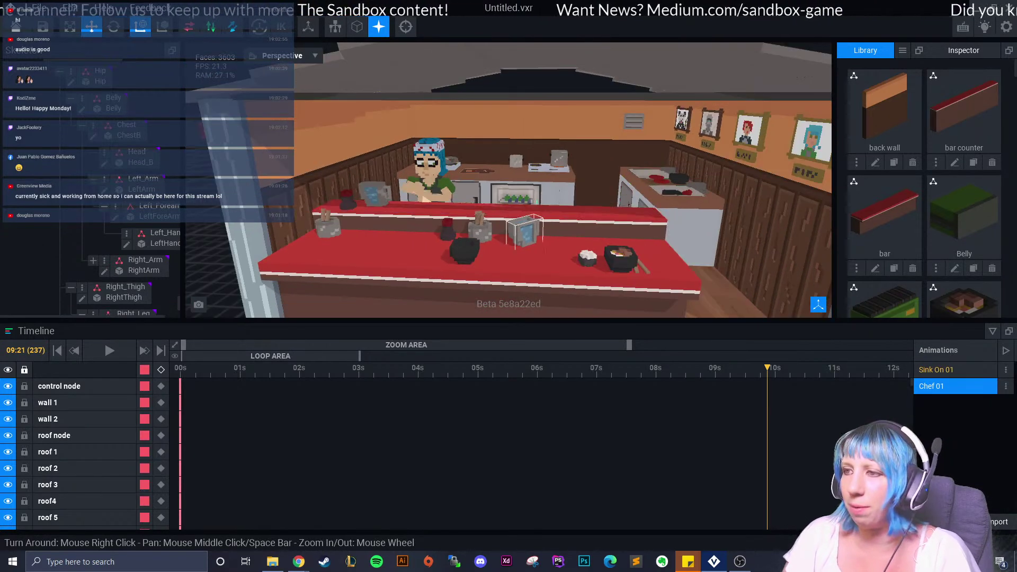
{"action": "right_click_drag", "start_coordinate": [630, 214], "coordinate": [598, 198]}
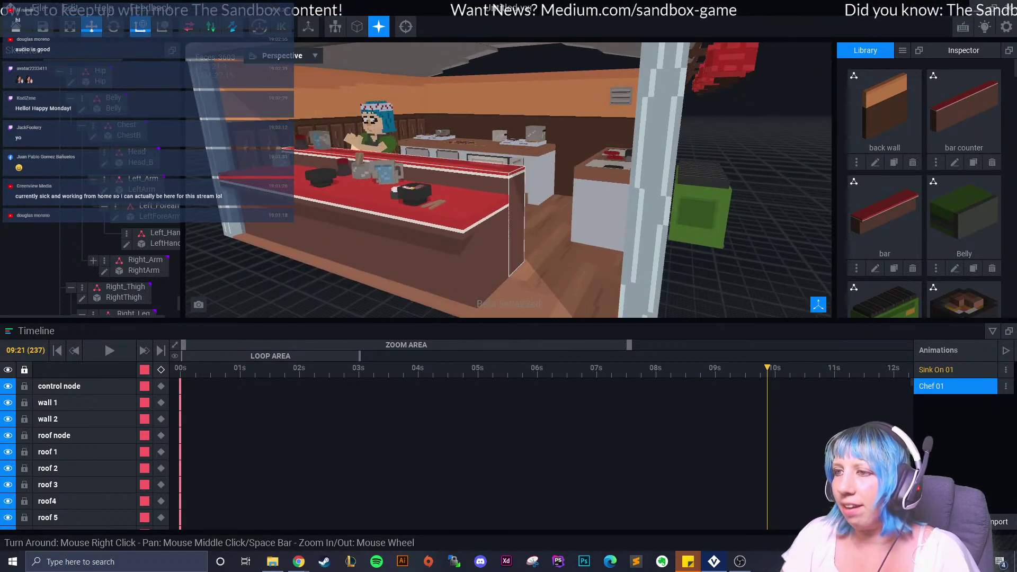
{"action": "right_click_drag", "start_coordinate": [399, 233], "coordinate": [572, 243]}
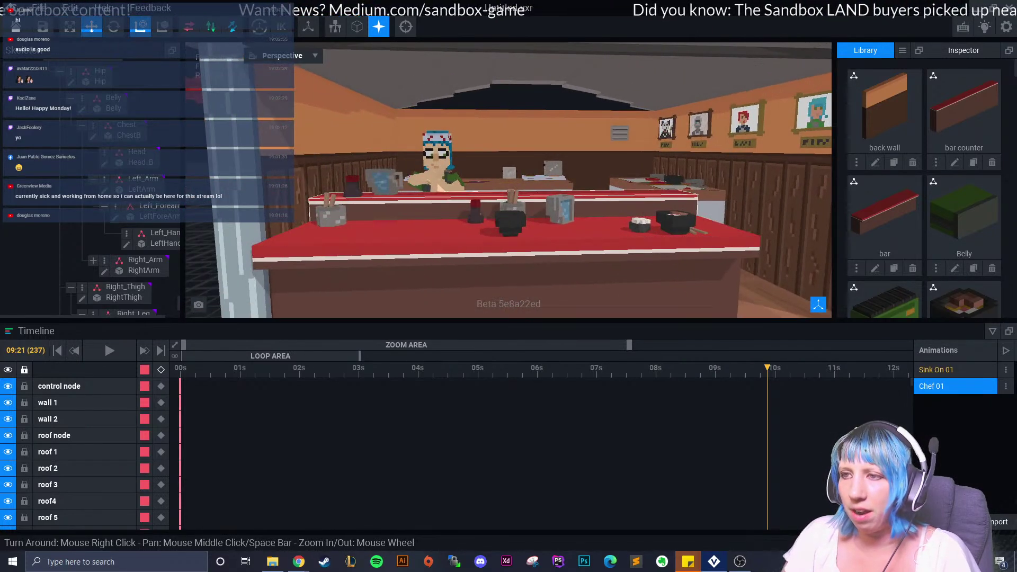
{"action": "right_click_drag", "start_coordinate": [398, 207], "coordinate": [447, 204]}
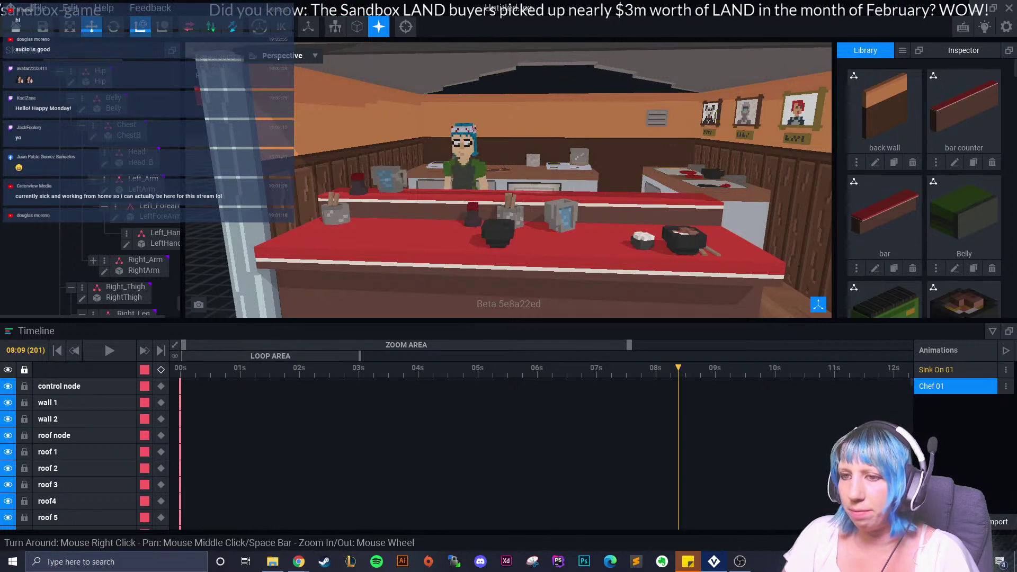
- Replay the Chef 01 animation, scrub to 10:22, and inspect the chef carrying the bowl up close
{"action": "left_click", "coordinate": [105, 346]}
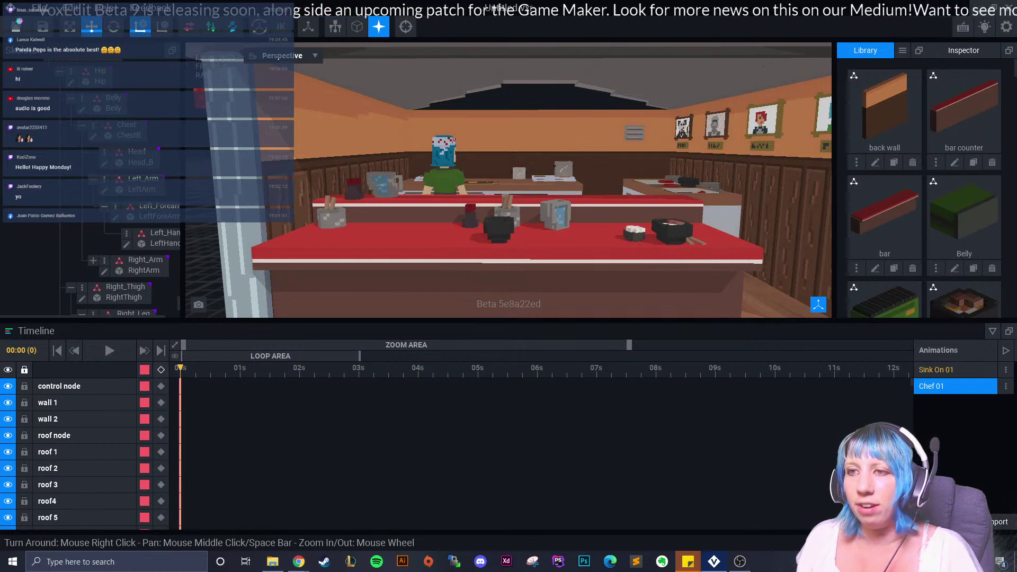
{"action": "left_click_drag", "start_coordinate": [181, 367], "coordinate": [830, 368]}
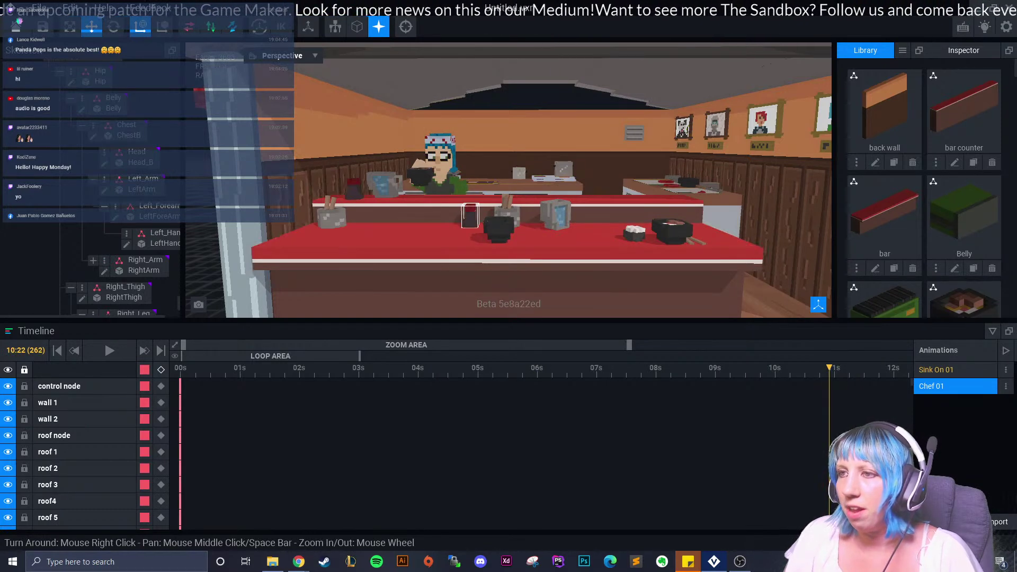
{"action": "right_click_drag", "start_coordinate": [456, 185], "coordinate": [480, 212]}
{"action": "scroll", "coordinate": [479, 207], "scroll_direction": "up", "scroll_amount": 5}
{"action": "left_click_drag", "start_coordinate": [830, 367], "coordinate": [799, 368]}
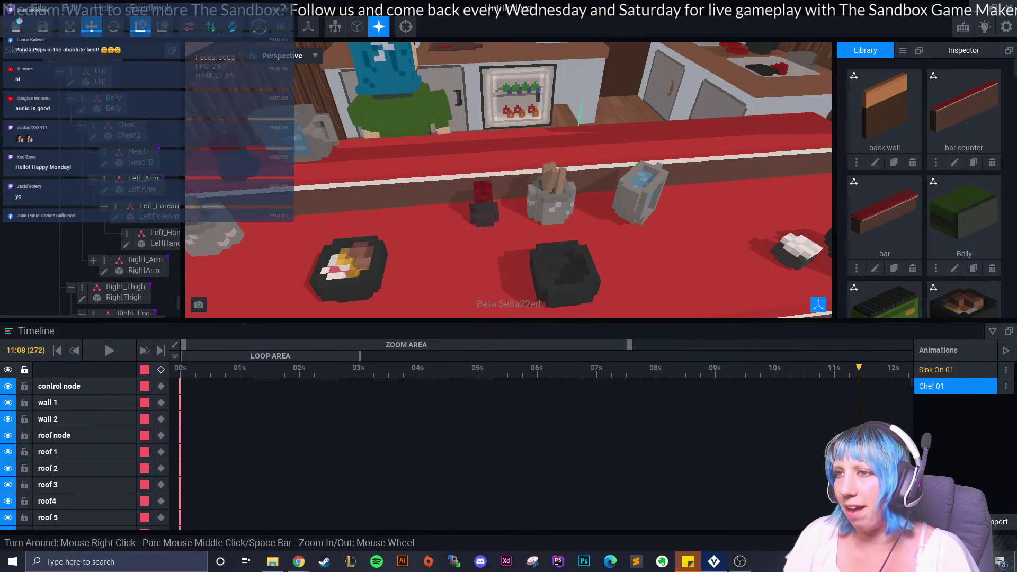
- Inspect the served bowl on the counter and the chef walking back, up to 12:02 of the Chef 01 animation
{"action": "right_click_drag", "start_coordinate": [535, 211], "coordinate": [540, 254]}
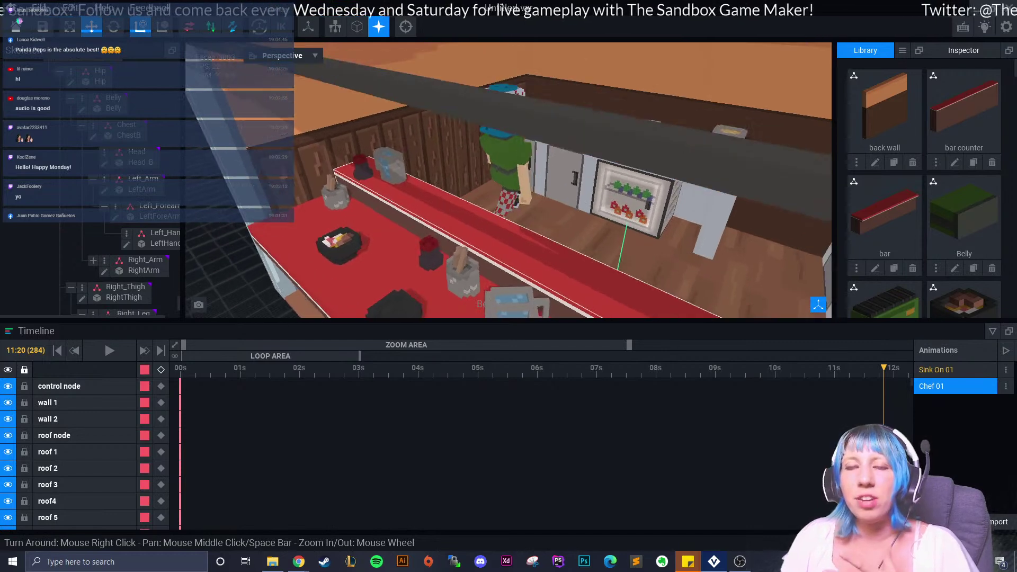
{"action": "middle_click_drag", "start_coordinate": [541, 255], "coordinate": [533, 231]}
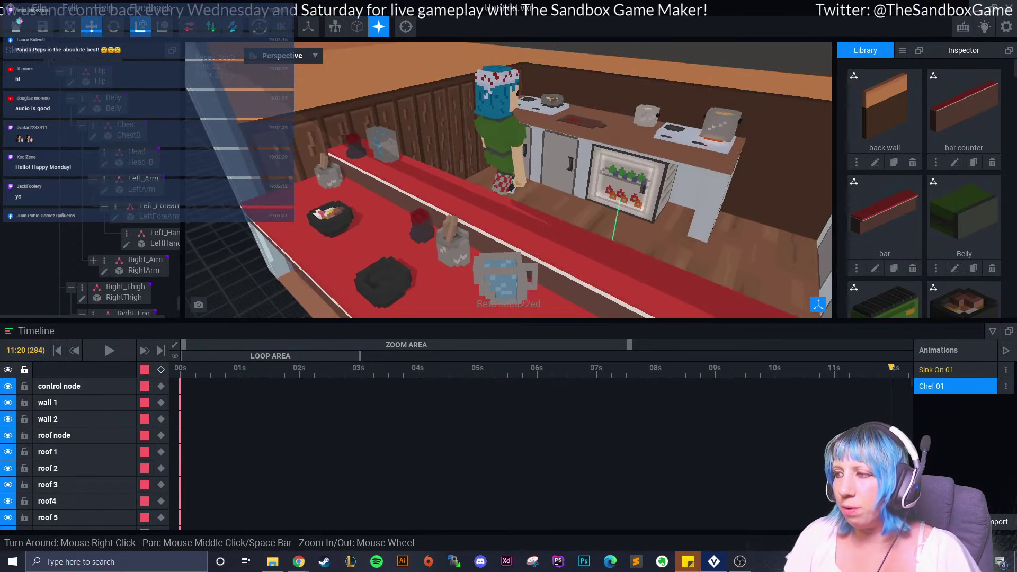
{"action": "right_click_drag", "start_coordinate": [593, 271], "coordinate": [625, 273]}
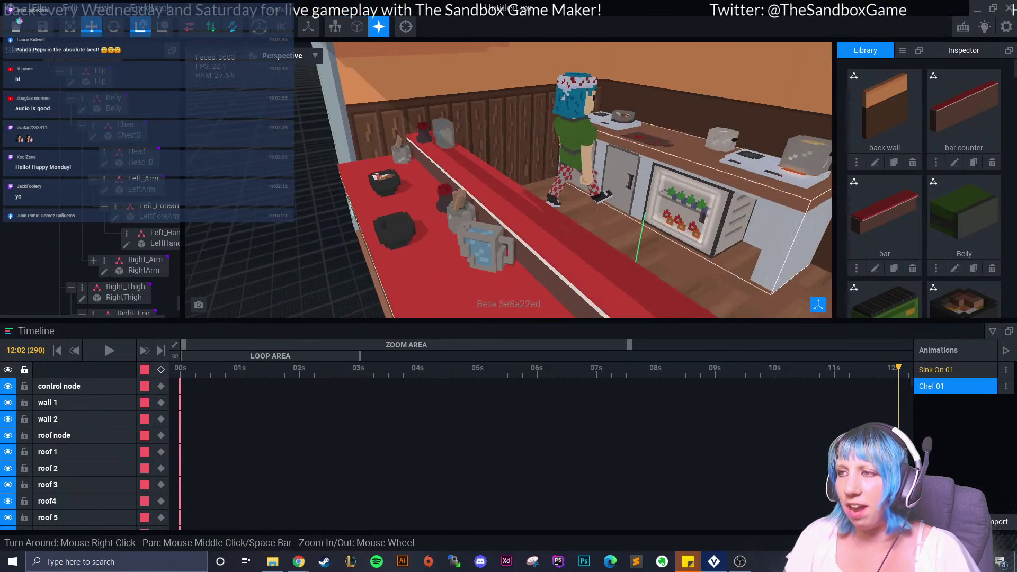
{"action": "right_click_drag", "start_coordinate": [489, 273], "coordinate": [567, 287]}
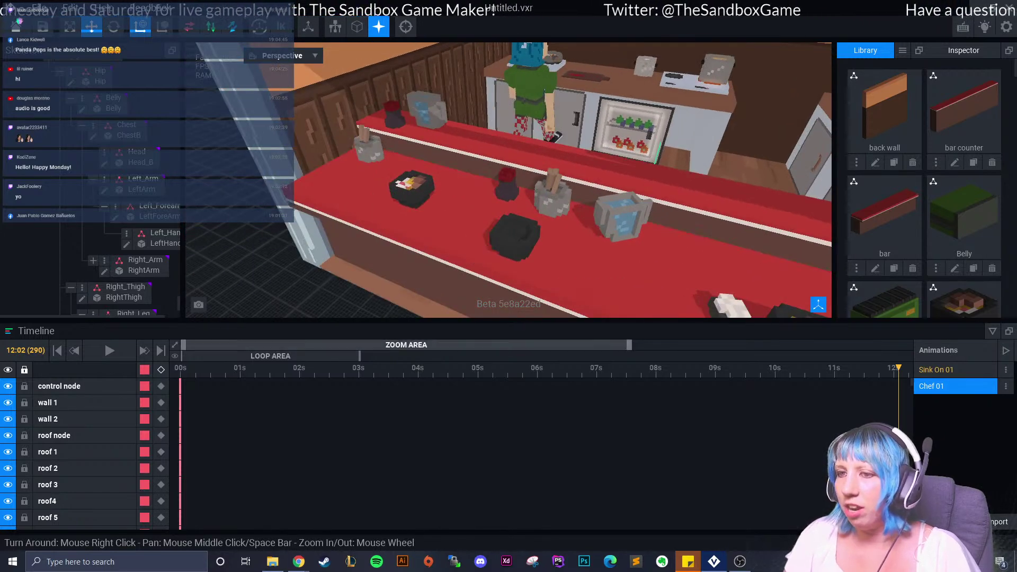
- Play the Chef 01 animation, watch the chef and counter from several angles, and return the playhead to 00:00
{"action": "left_click", "coordinate": [108, 350]}
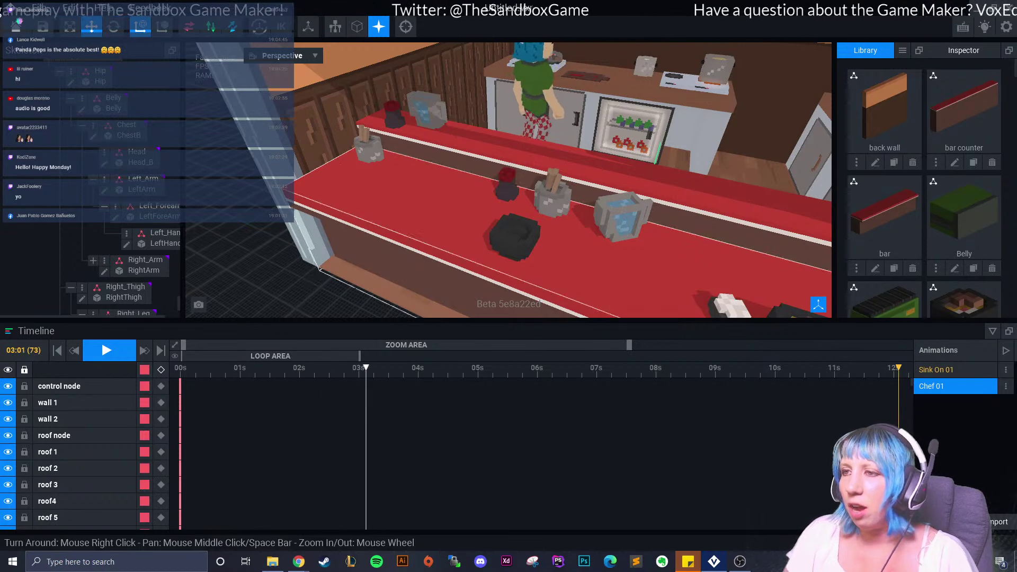
{"action": "right_click_drag", "start_coordinate": [388, 300], "coordinate": [416, 274]}
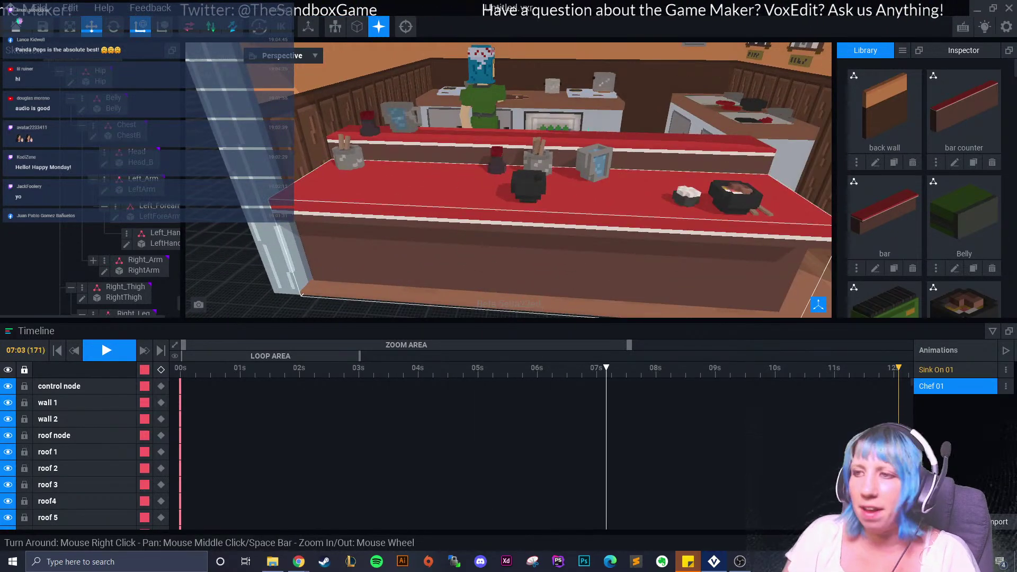
{"action": "right_click_drag", "start_coordinate": [416, 274], "coordinate": [405, 292]}
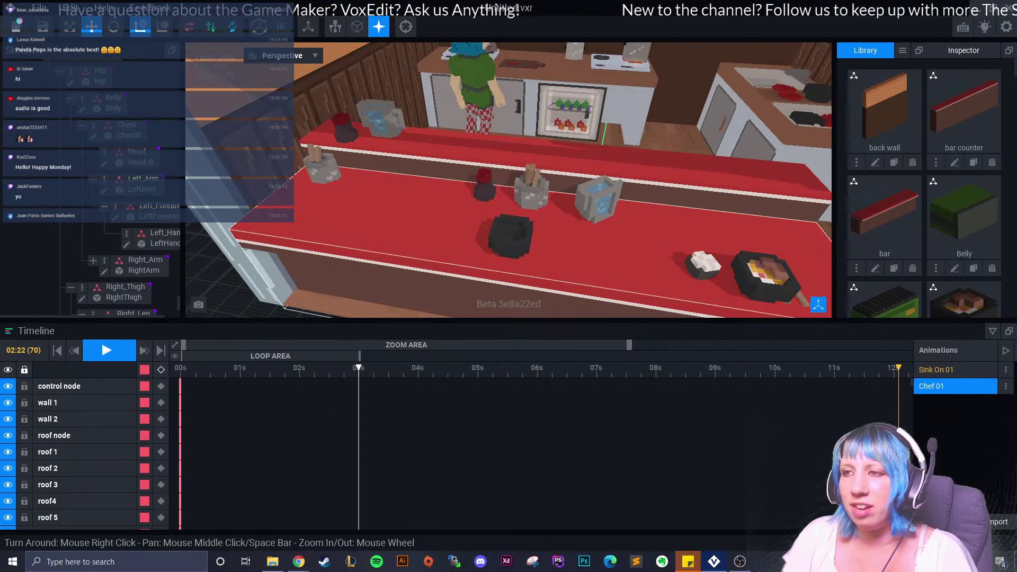
{"action": "right_click_drag", "start_coordinate": [508, 264], "coordinate": [561, 259]}
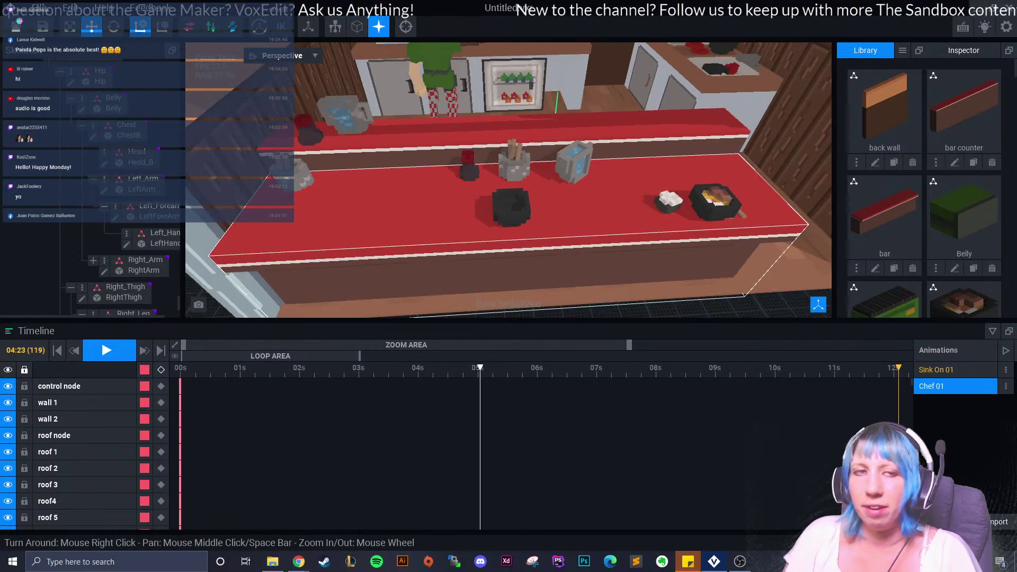
{"action": "left_click_drag", "start_coordinate": [190, 368], "coordinate": [180, 368]}
{"action": "right_click_drag", "start_coordinate": [519, 244], "coordinate": [503, 233]}
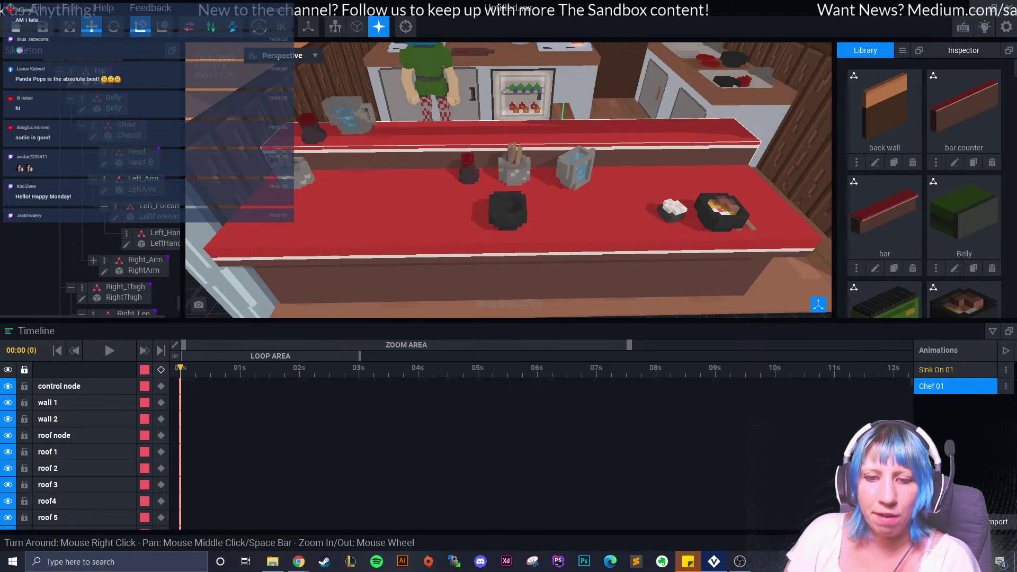
- Attach the library's smoke 2 model to the wok's smoke 1 node and the smoke model to the smoke 2 node
{"action": "scroll", "coordinate": [509, 180], "scroll_direction": "up", "scroll_amount": 6}
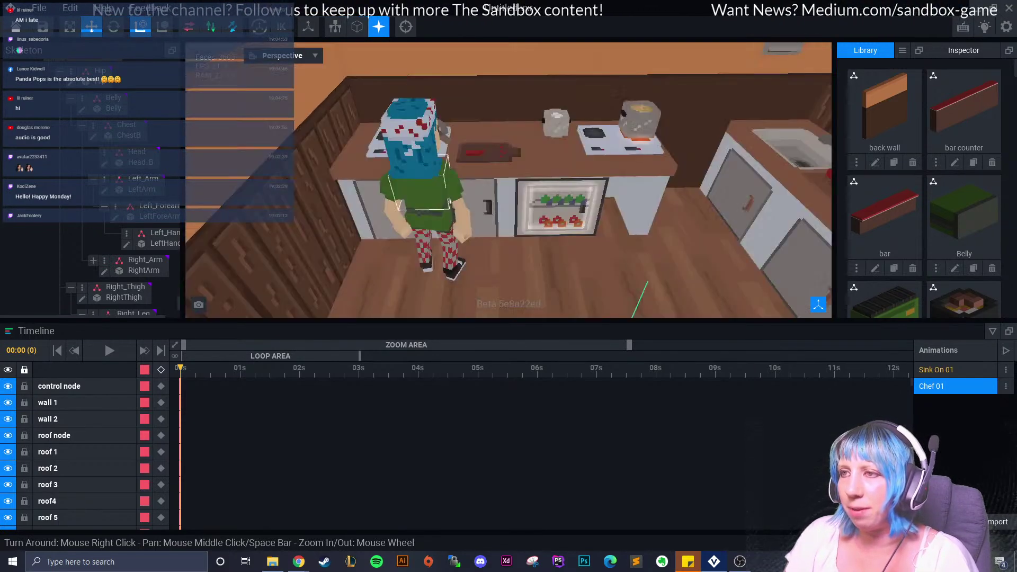
{"action": "scroll", "coordinate": [106, 239], "scroll_direction": "down", "scroll_amount": 2}
{"action": "left_click", "coordinate": [394, 111]}
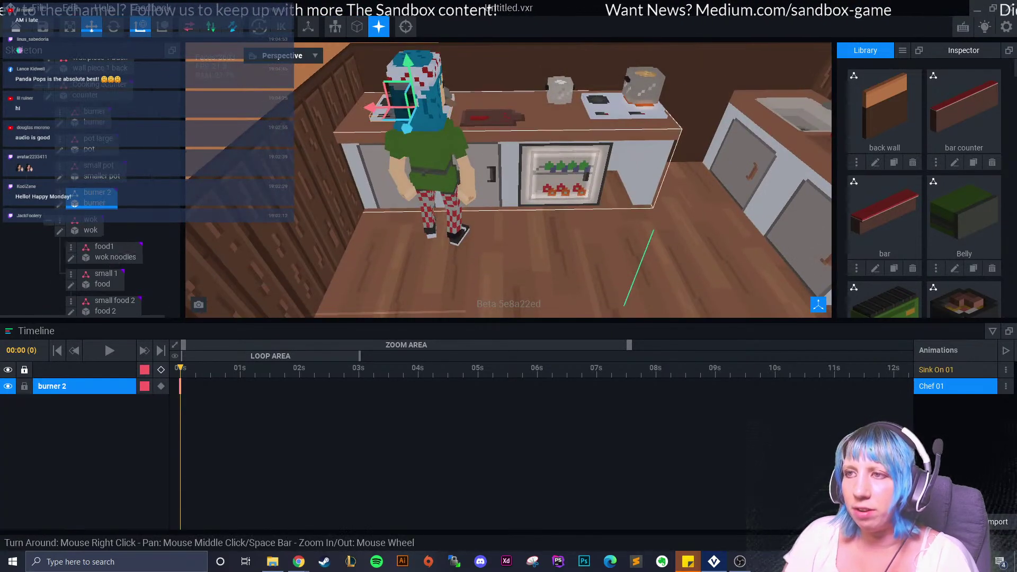
{"action": "scroll", "coordinate": [90, 239], "scroll_direction": "down", "scroll_amount": 3}
{"action": "scroll", "coordinate": [924, 185], "scroll_direction": "down", "scroll_amount": 5}
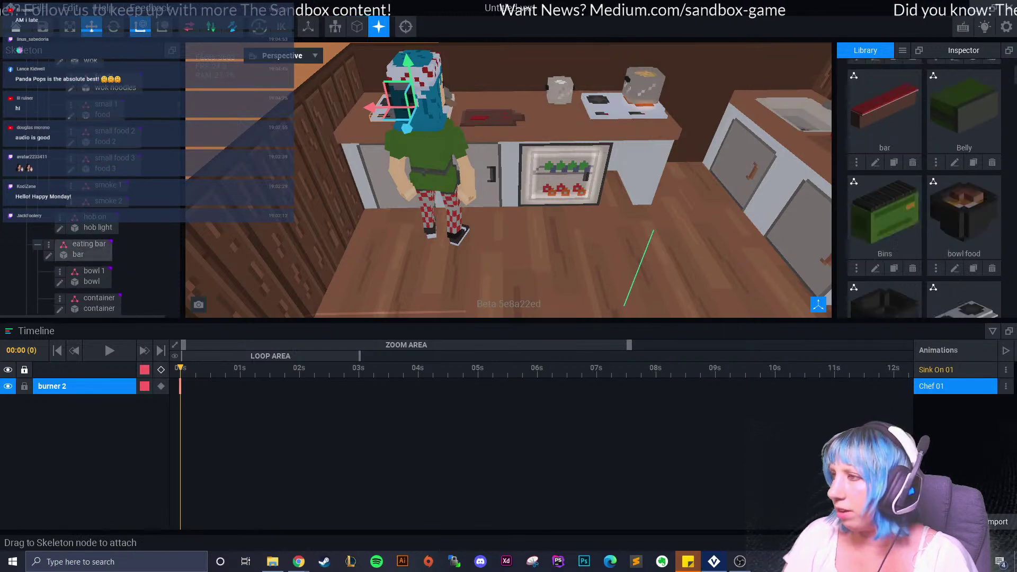
{"action": "scroll", "coordinate": [912, 215], "scroll_direction": "down", "scroll_amount": 6}
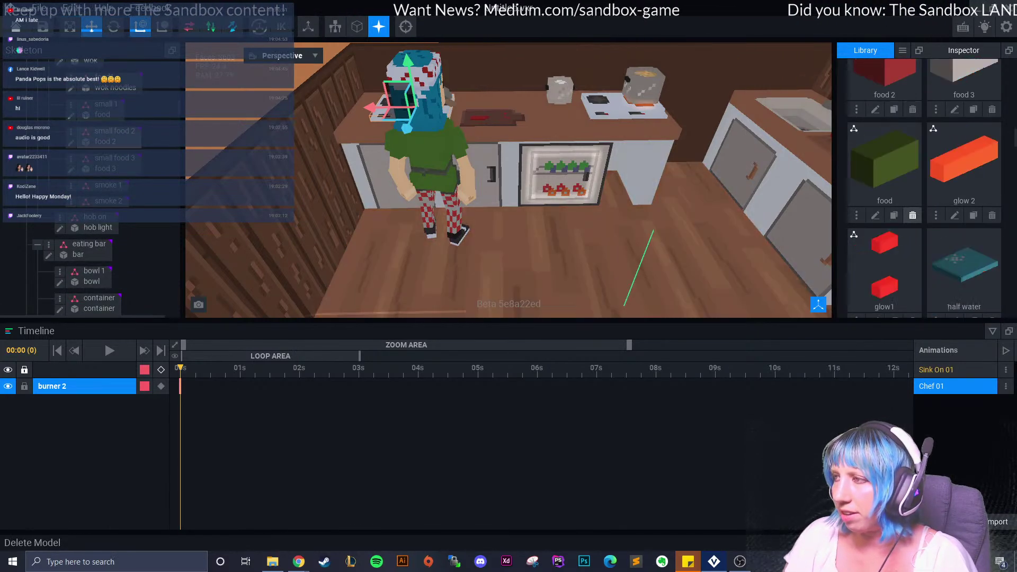
{"action": "scroll", "coordinate": [912, 215], "scroll_direction": "down", "scroll_amount": 10}
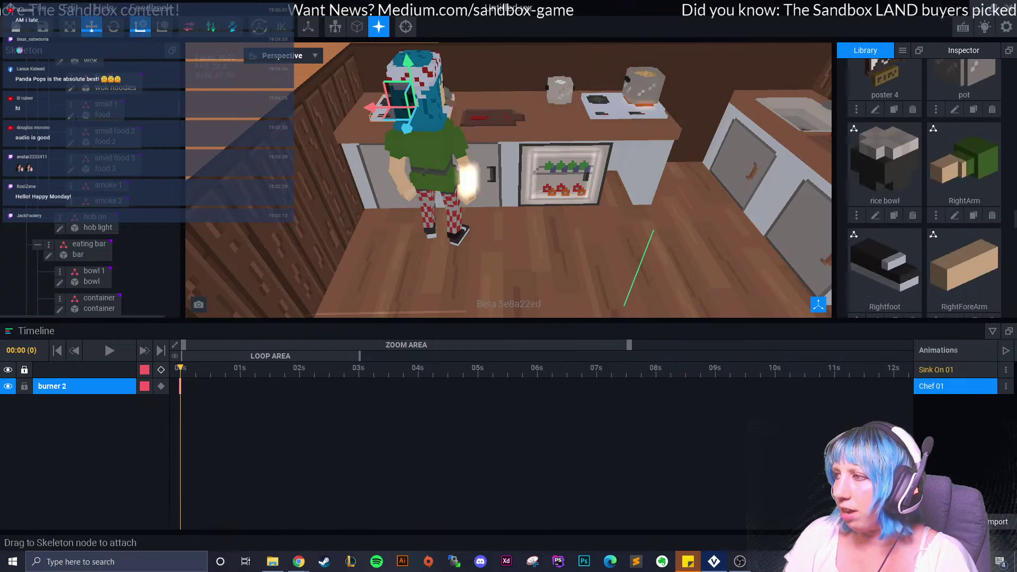
{"action": "scroll", "coordinate": [925, 186], "scroll_direction": "down", "scroll_amount": 1}
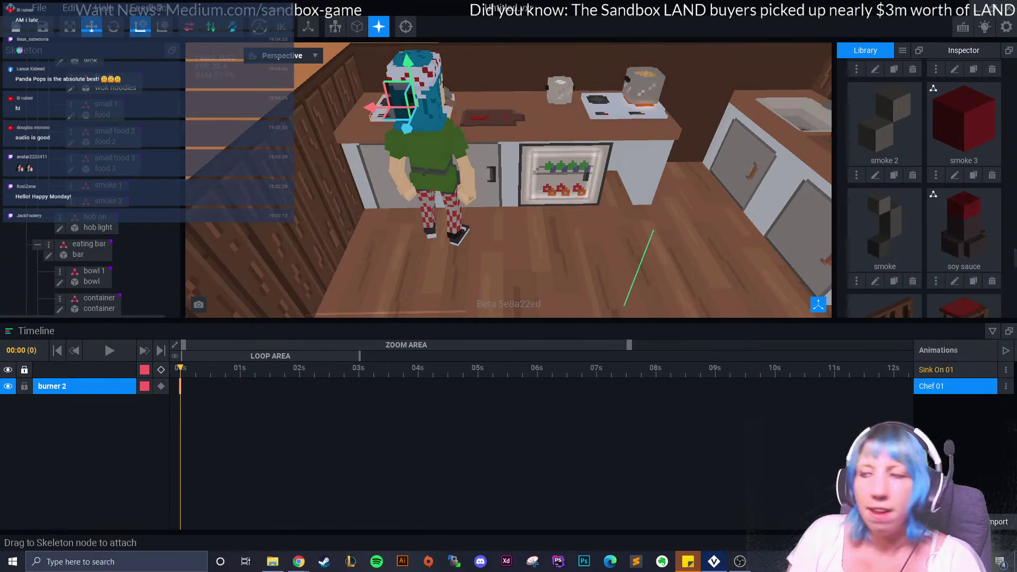
{"action": "left_click_drag", "start_coordinate": [883, 126], "coordinate": [109, 186]}
{"action": "left_click_drag", "start_coordinate": [885, 227], "coordinate": [109, 214]}
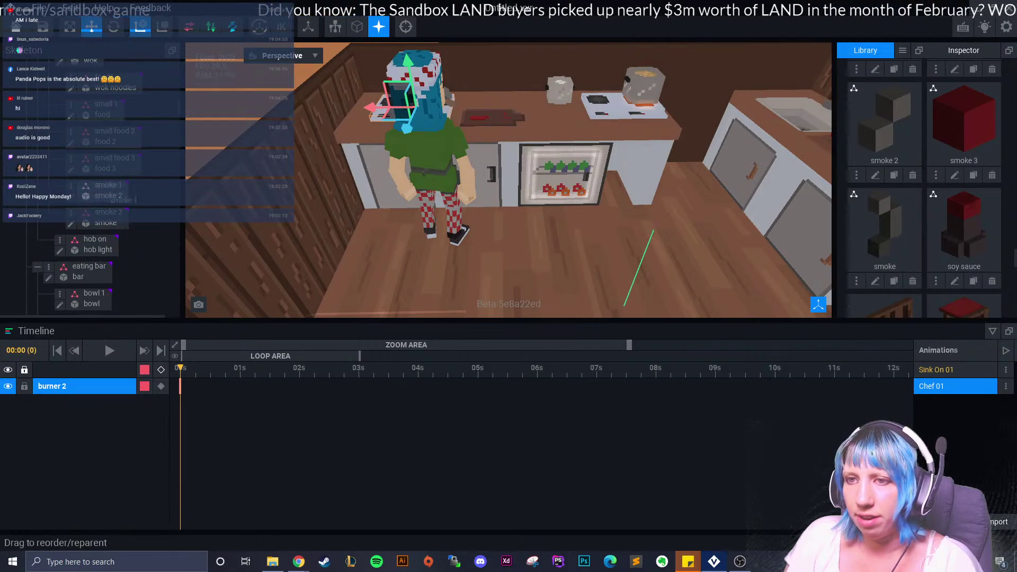
- Lower the smoke 1 node vertically to about -6.2 so it sits inside the counter beneath the wok
{"action": "left_click", "coordinate": [106, 189]}
{"action": "right_click_drag", "start_coordinate": [556, 201], "coordinate": [450, 196]}
{"action": "scroll", "coordinate": [451, 185], "scroll_direction": "up", "scroll_amount": 5}
{"action": "right_click_drag", "start_coordinate": [450, 159], "coordinate": [439, 195]}
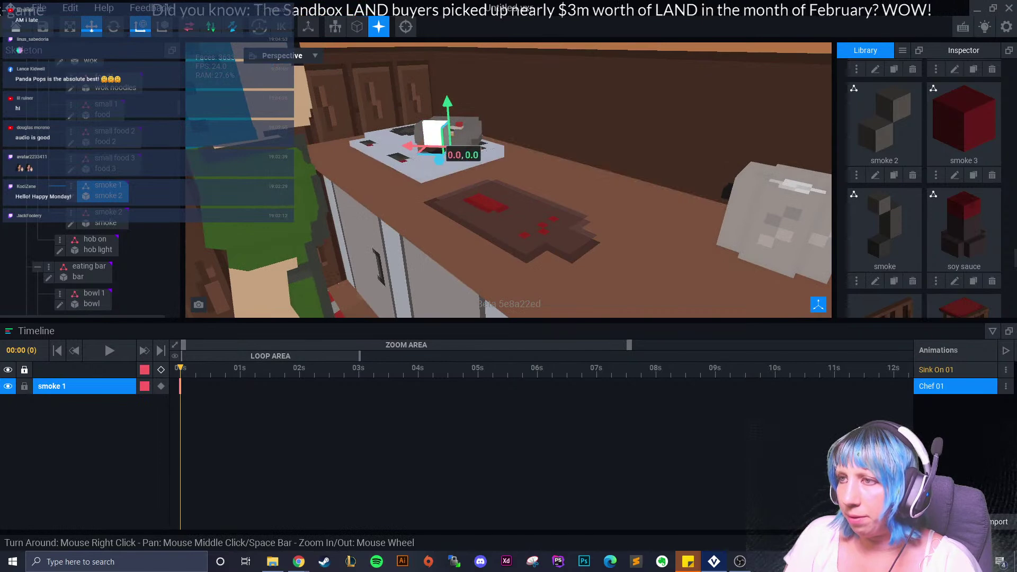
{"action": "left_click_drag", "start_coordinate": [448, 103], "coordinate": [449, 127]}
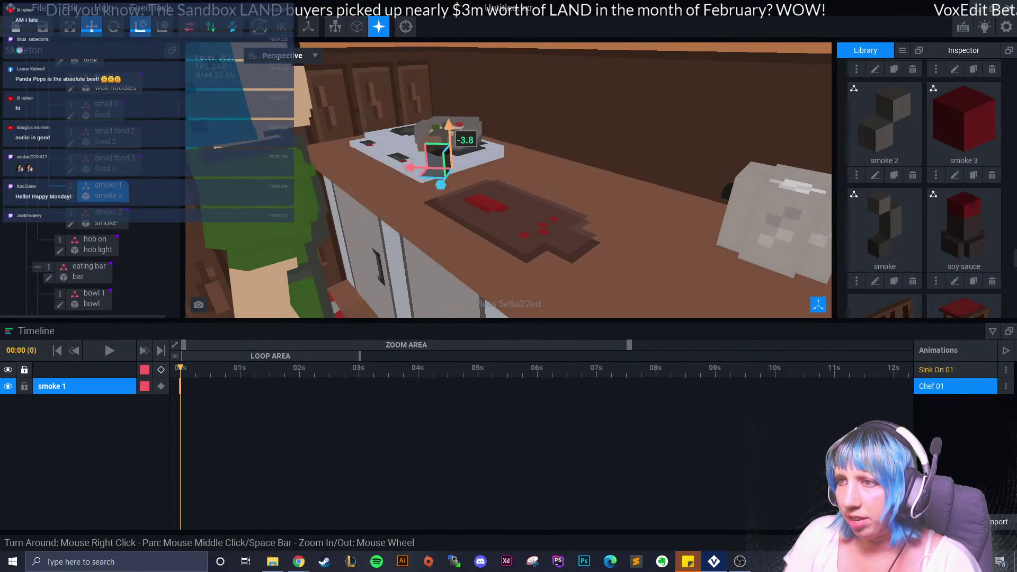
{"action": "right_click_drag", "start_coordinate": [450, 185], "coordinate": [511, 178]}
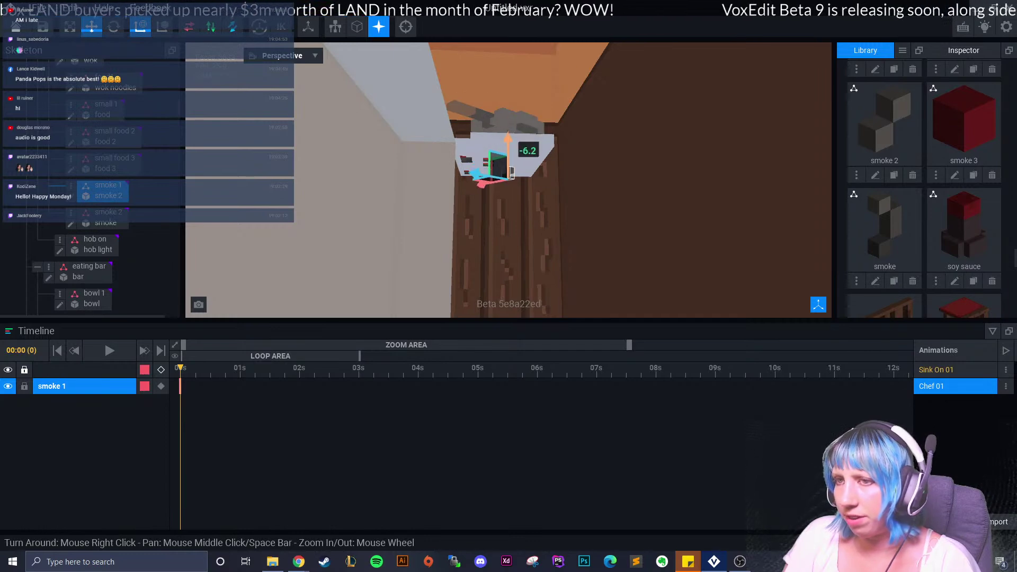
- Lower the smoke 2 node vertically to about -6.8, hiding it inside the counter beneath the wok
{"action": "left_click", "coordinate": [106, 223]}
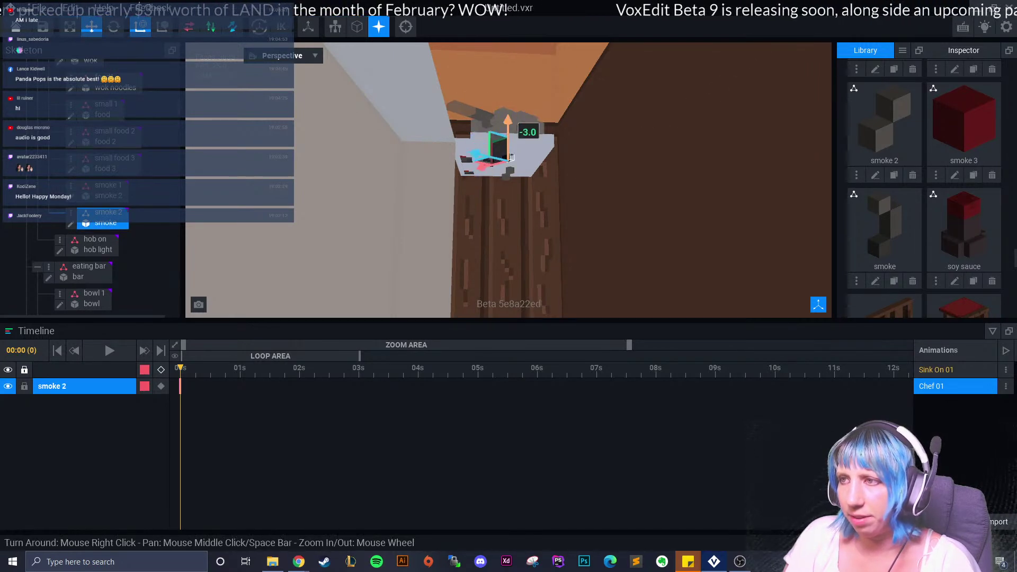
{"action": "scroll", "coordinate": [498, 174], "scroll_direction": "up", "scroll_amount": 3}
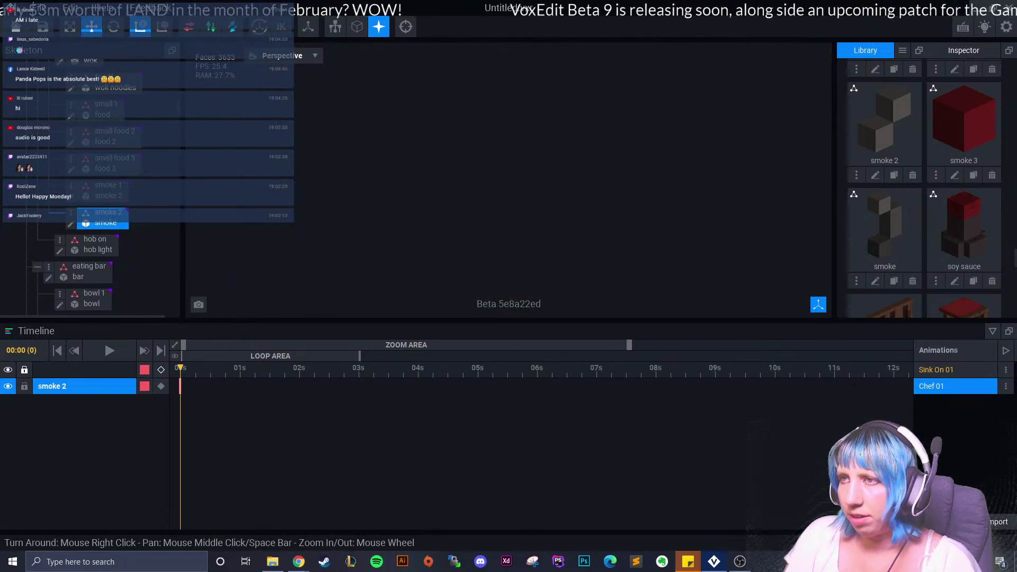
{"action": "left_click", "coordinate": [405, 26]}
{"action": "scroll", "coordinate": [488, 119], "scroll_direction": "up", "scroll_amount": 7}
{"action": "right_click_drag", "start_coordinate": [488, 119], "coordinate": [445, 159]}
{"action": "right_click_drag", "start_coordinate": [530, 159], "coordinate": [412, 121]}
{"action": "middle_click_drag", "start_coordinate": [498, 159], "coordinate": [410, 158]}
{"action": "right_click_drag", "start_coordinate": [577, 234], "coordinate": [540, 270]}
{"action": "scroll", "coordinate": [609, 228], "scroll_direction": "up", "scroll_amount": 3}
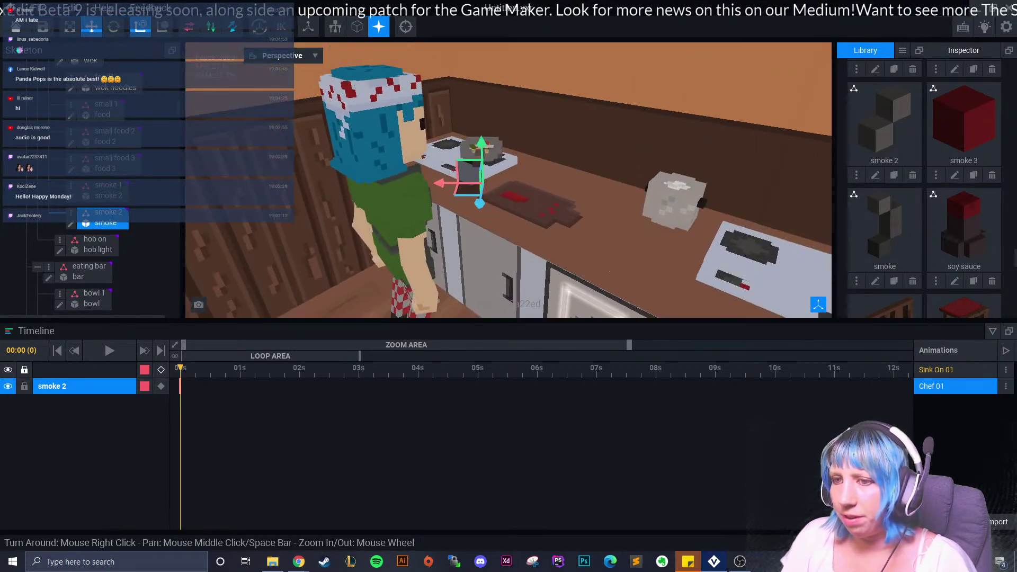
- Copy the smoke 1 node's starting keyframe to 00:22 in the Chef 01 animation
{"action": "left_click_drag", "start_coordinate": [180, 368], "coordinate": [235, 368]}
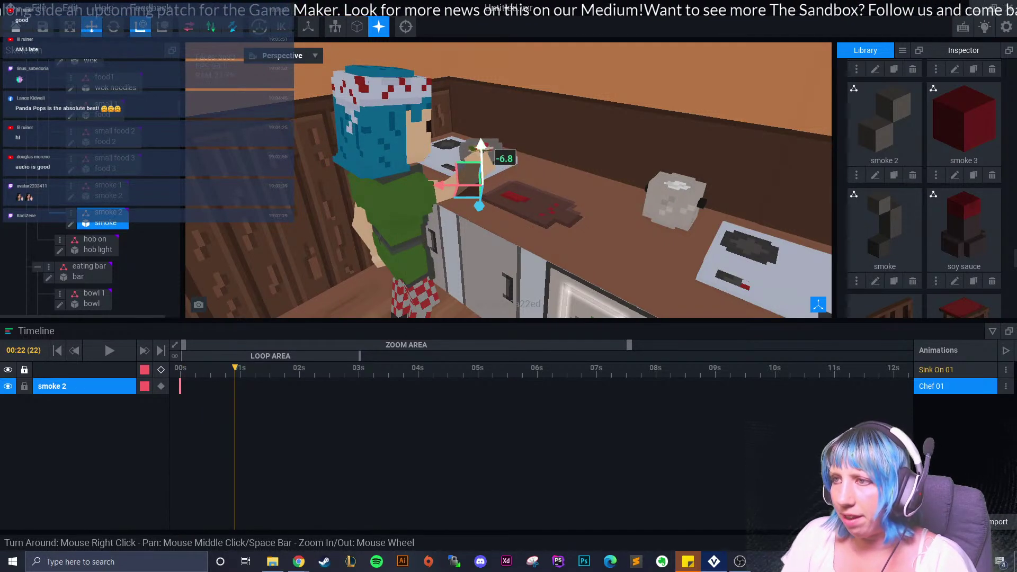
{"action": "left_click_drag", "start_coordinate": [481, 147], "coordinate": [481, 147]}
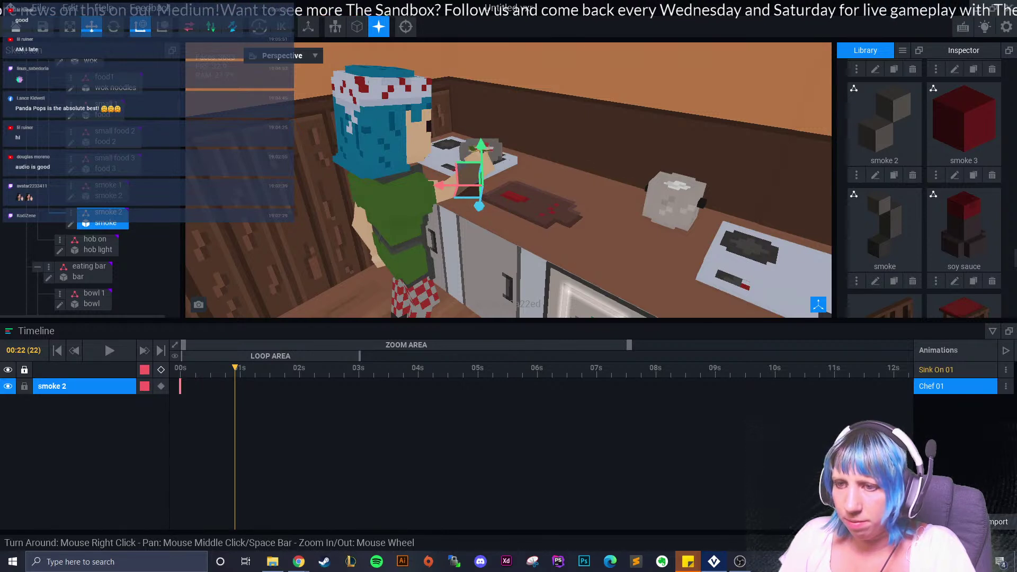
{"action": "left_click", "coordinate": [108, 191]}
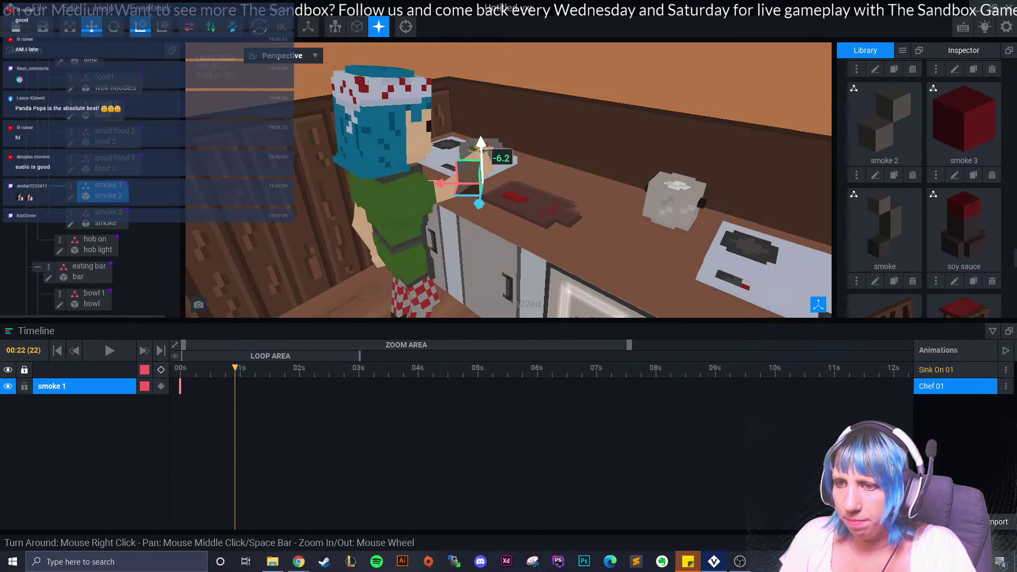
{"action": "left_click_drag", "start_coordinate": [481, 146], "coordinate": [481, 144]}
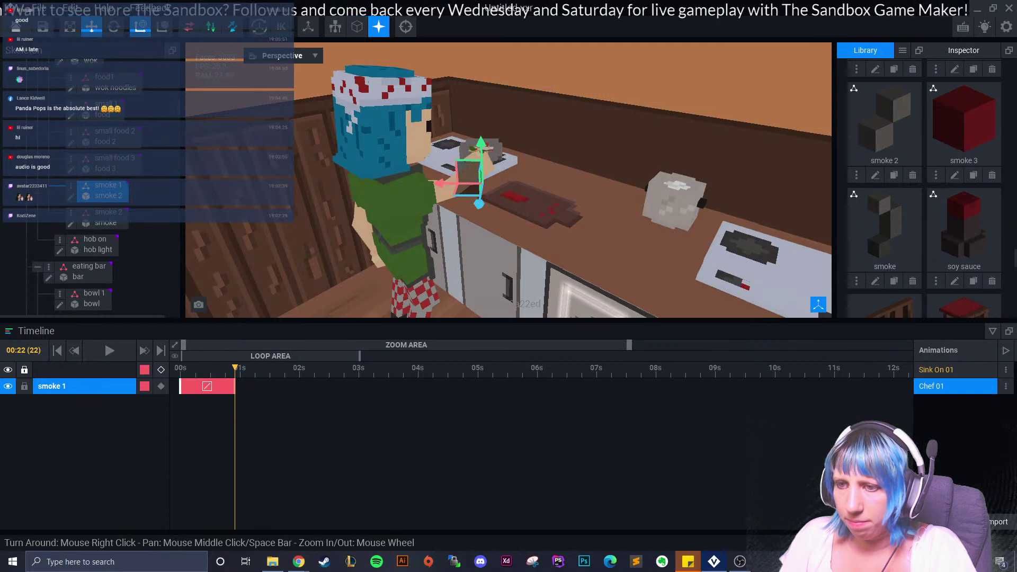
{"action": "key", "text": "ctrl+z"}
{"action": "right_click", "coordinate": [180, 386]}
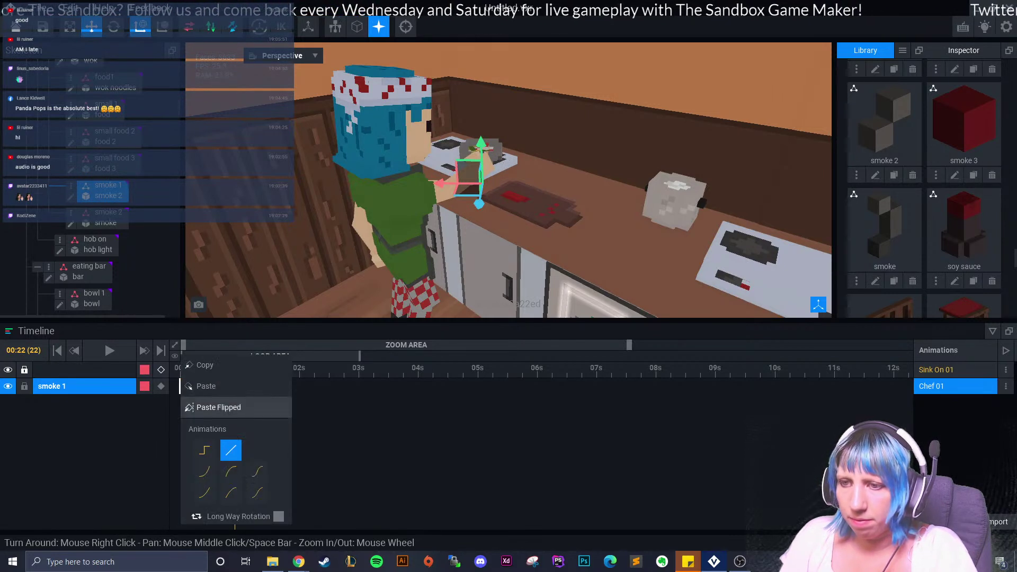
{"action": "left_click", "coordinate": [235, 387]}
{"action": "right_click", "coordinate": [235, 387]}
{"action": "left_click", "coordinate": [273, 407]}
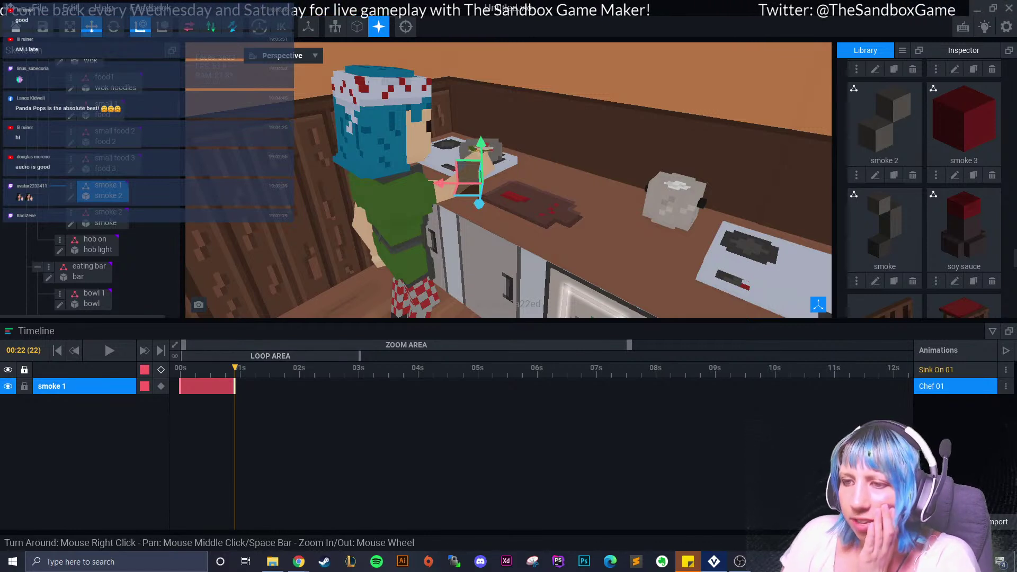
- Keyframe the smoke 1 node at 01:01 of the Chef 01 animation, raised to just above the wok
{"action": "left_click", "coordinate": [294, 367]}
{"action": "left_click_drag", "start_coordinate": [482, 164], "coordinate": [483, 125]}
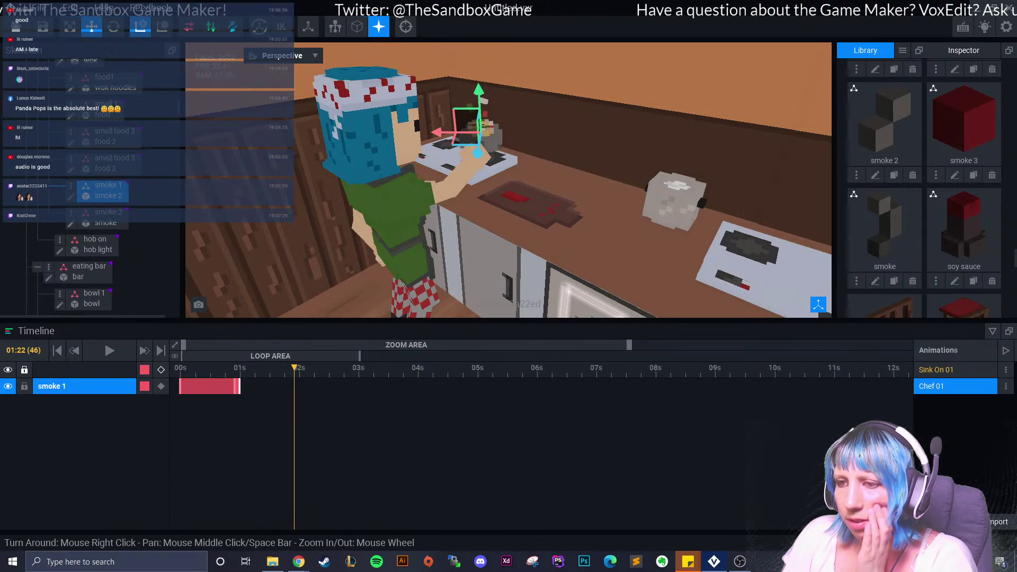
{"action": "left_click_drag", "start_coordinate": [629, 344], "coordinate": [234, 345]}
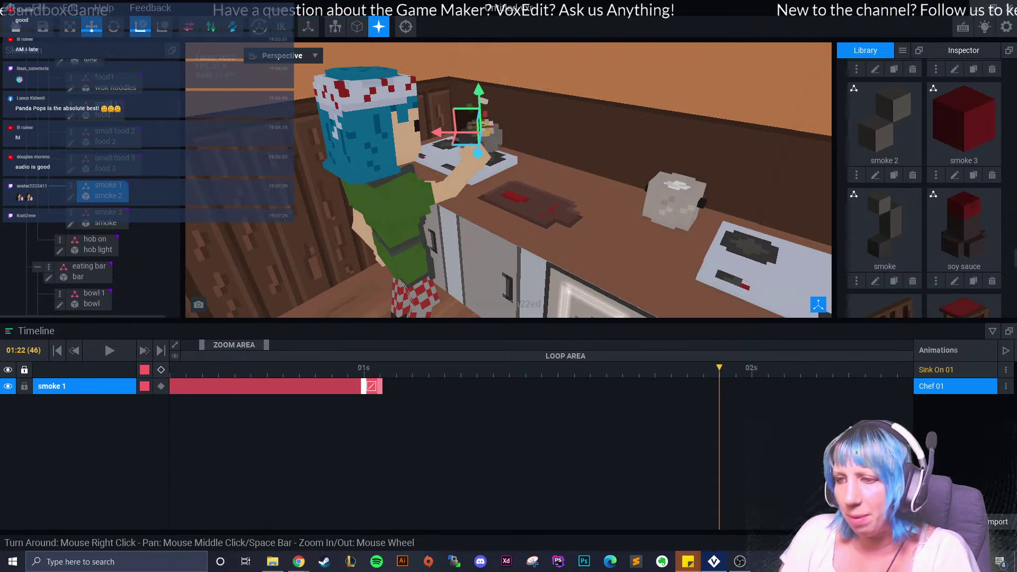
{"action": "left_click_drag", "start_coordinate": [719, 368], "coordinate": [379, 367]}
{"action": "scroll", "coordinate": [455, 159], "scroll_direction": "up", "scroll_amount": 3}
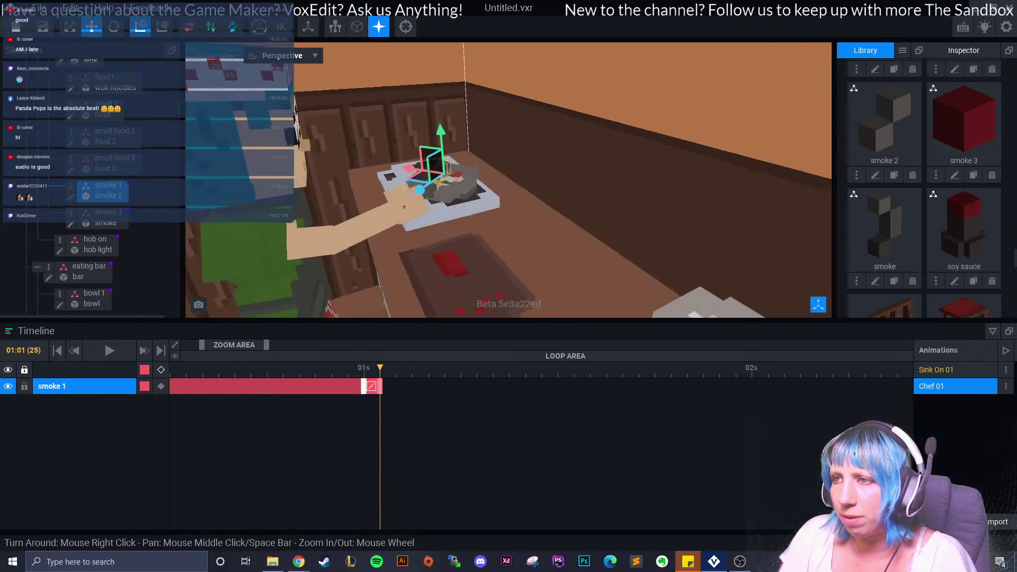
{"action": "left_click_drag", "start_coordinate": [447, 169], "coordinate": [444, 149]}
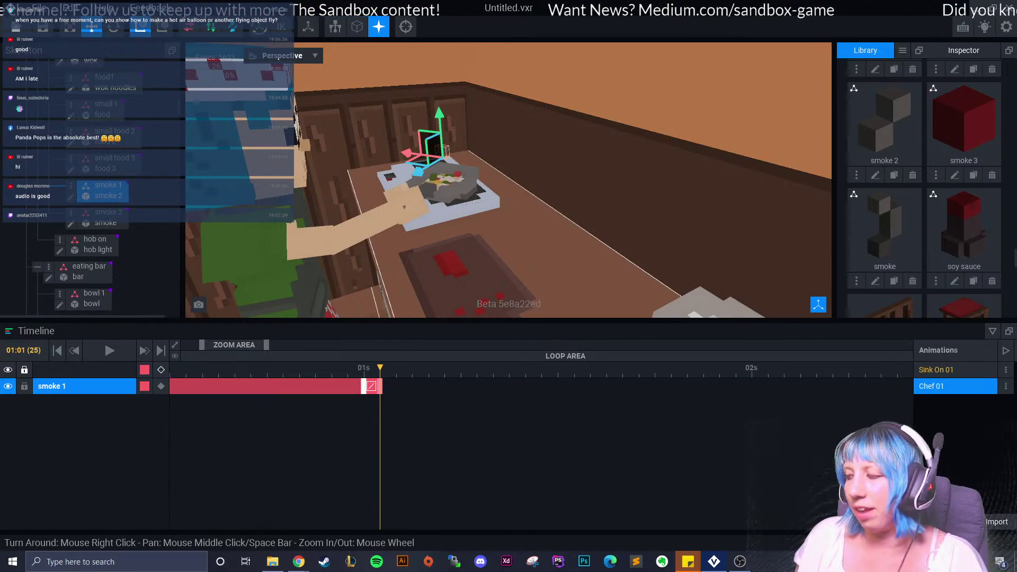
- Examine the raised smoke's position around the wok up close and within the whole noodle bar from outside
{"action": "right_click_drag", "start_coordinate": [403, 207], "coordinate": [360, 213]}
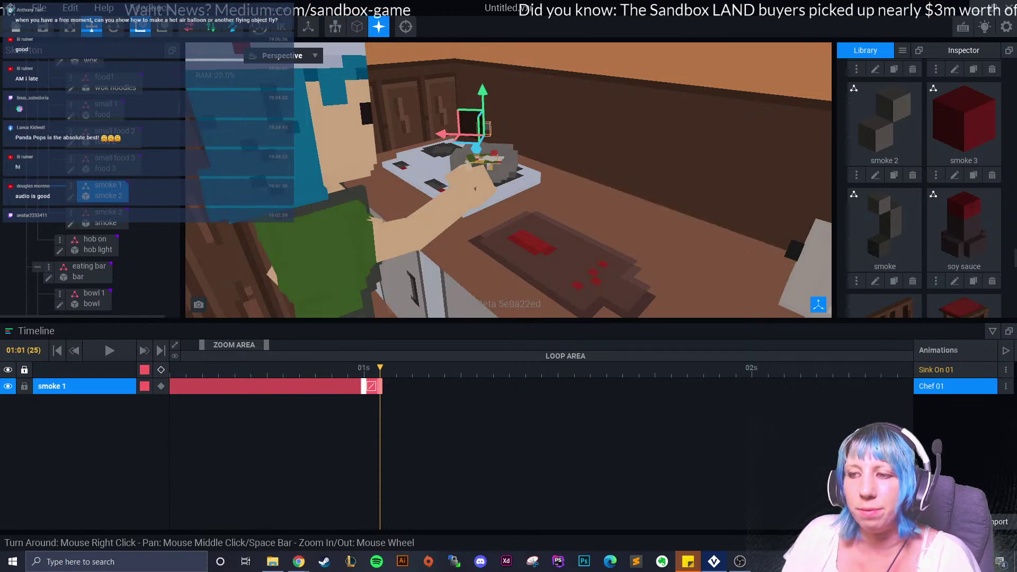
{"action": "scroll", "coordinate": [360, 213], "scroll_direction": "down", "scroll_amount": 6}
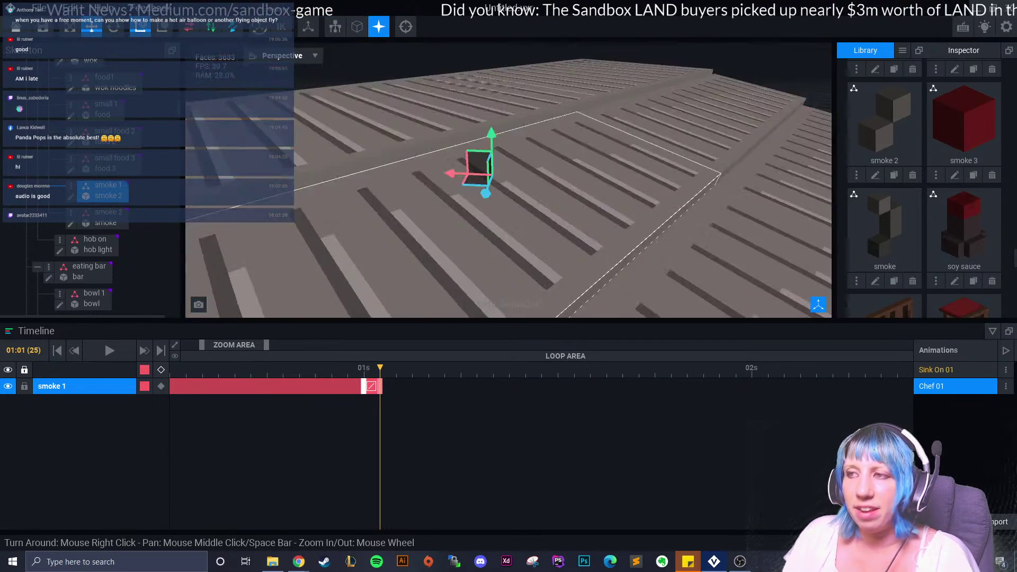
{"action": "scroll", "coordinate": [472, 251], "scroll_direction": "down", "scroll_amount": 5}
{"action": "right_click_drag", "start_coordinate": [472, 251], "coordinate": [445, 254]}
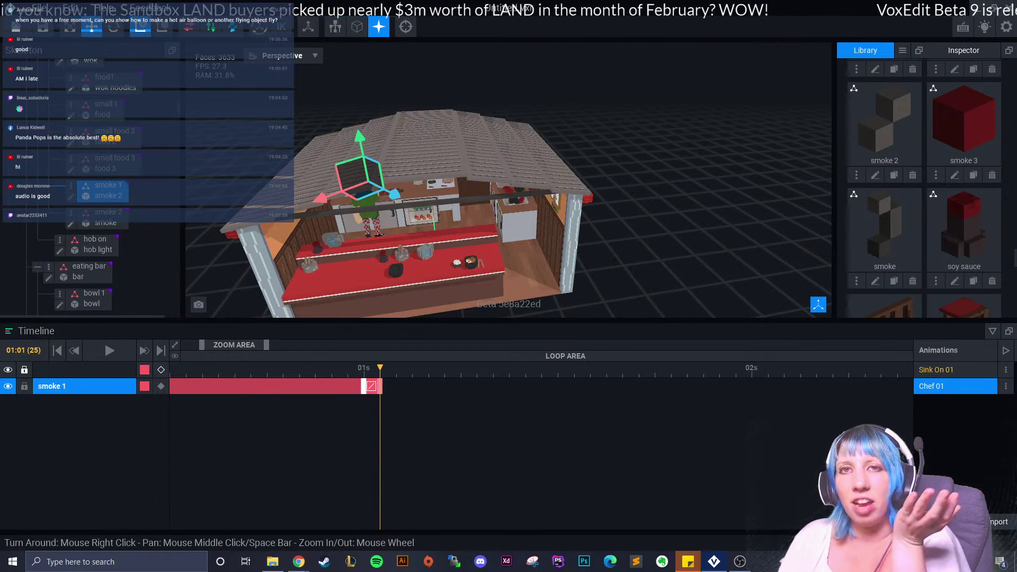
{"action": "scroll", "coordinate": [509, 180], "scroll_direction": "up", "scroll_amount": 6}
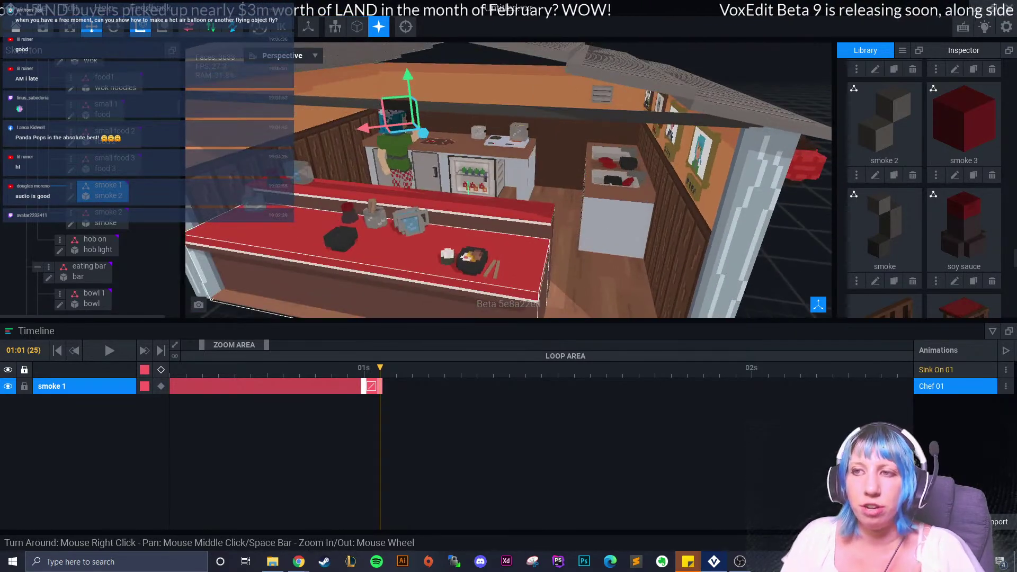
{"action": "scroll", "coordinate": [509, 180], "scroll_direction": "down", "scroll_amount": 4}
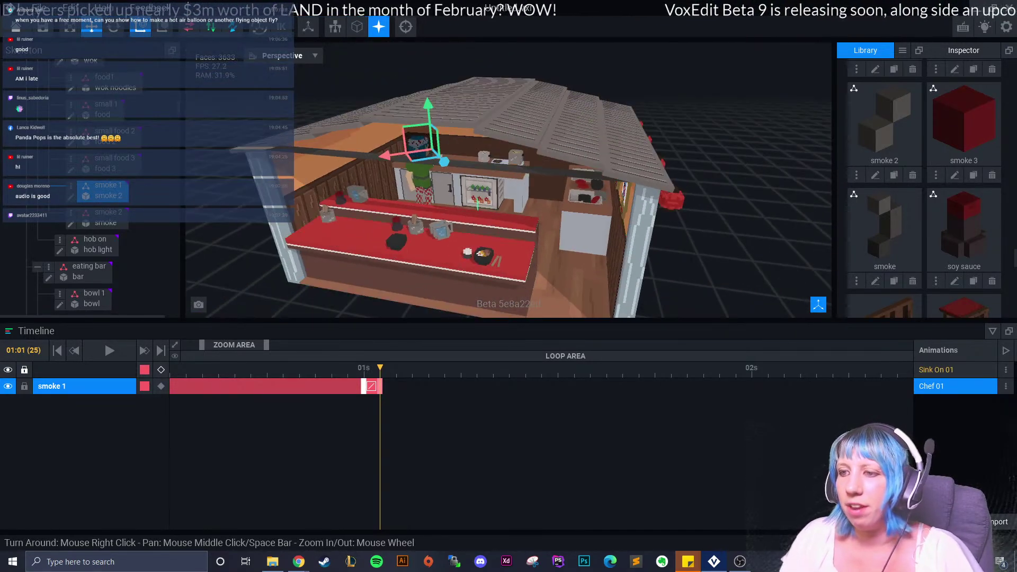
{"action": "scroll", "coordinate": [445, 165], "scroll_direction": "up", "scroll_amount": 6}
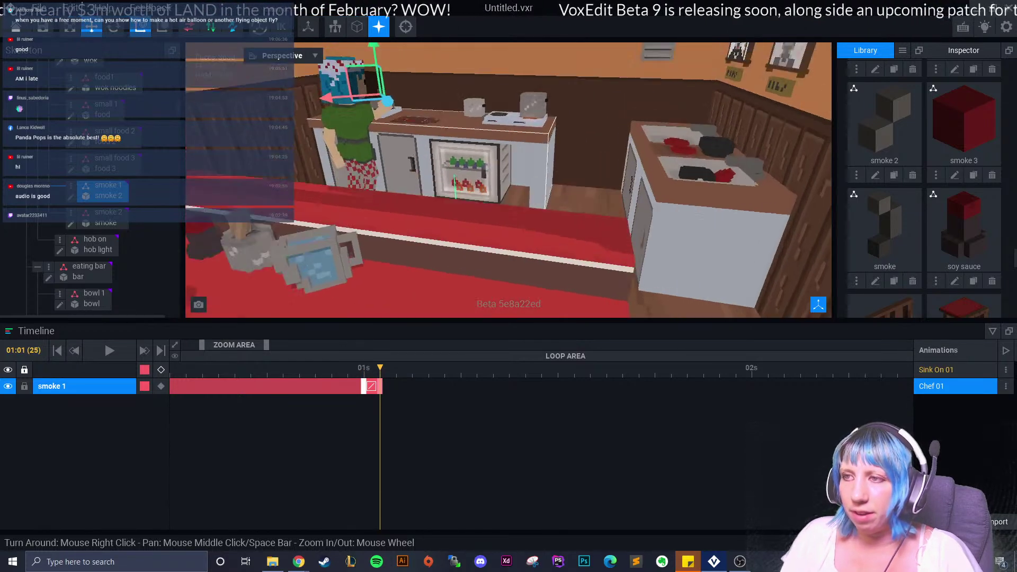
{"action": "right_click_drag", "start_coordinate": [445, 165], "coordinate": [371, 183]}
{"action": "scroll", "coordinate": [445, 170], "scroll_direction": "up", "scroll_amount": 4}
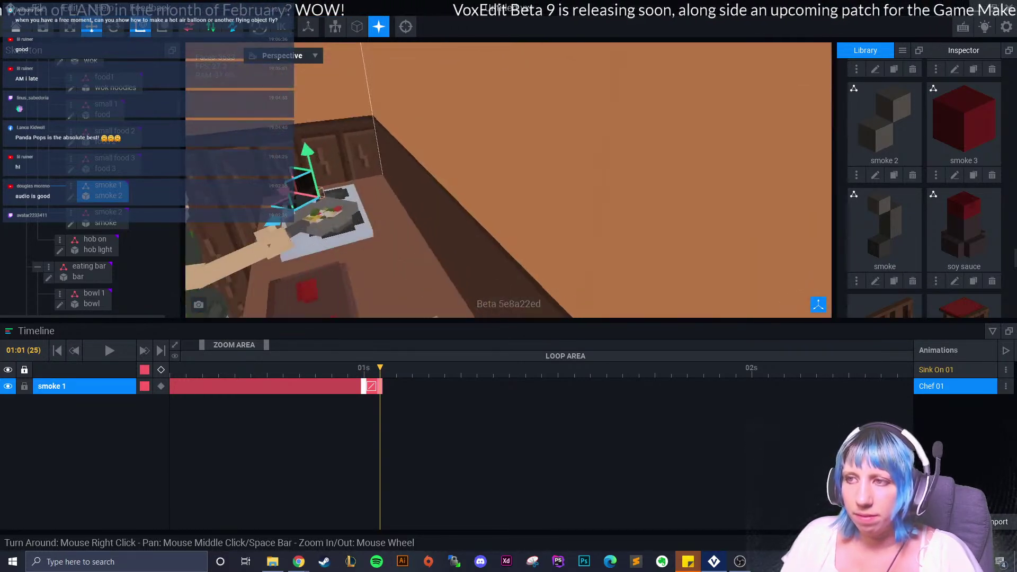
- Keyframe the smoke 1 node at 01:09 of the Chef 01 animation, raised well above the wok
{"action": "scroll", "coordinate": [445, 170], "scroll_direction": "down", "scroll_amount": 1}
{"action": "scroll", "coordinate": [445, 169], "scroll_direction": "up", "scroll_amount": 1}
{"action": "right_click_drag", "start_coordinate": [326, 239], "coordinate": [337, 239]}
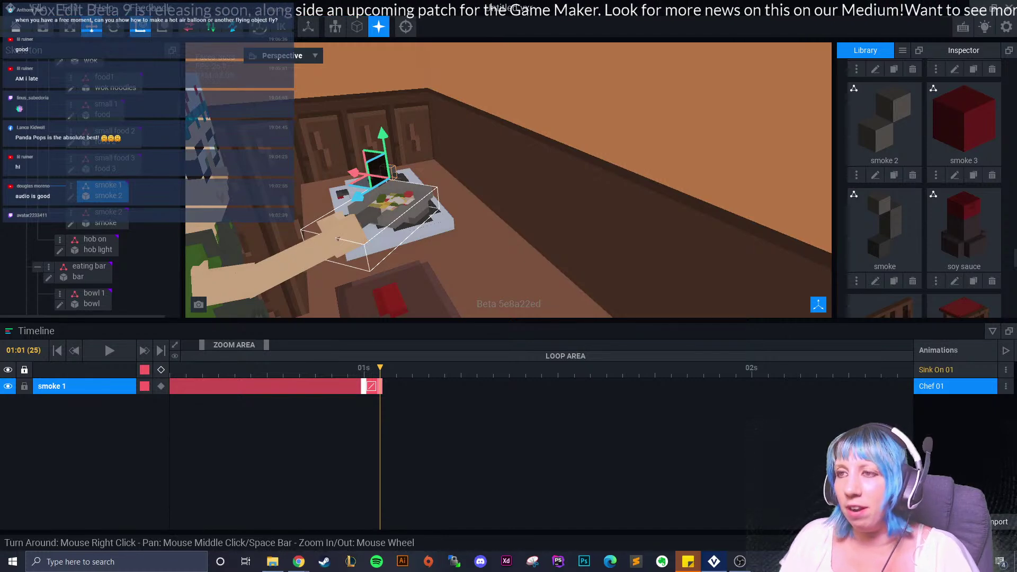
{"action": "right_click_drag", "start_coordinate": [338, 239], "coordinate": [324, 241]}
{"action": "left_click_drag", "start_coordinate": [379, 367], "coordinate": [509, 368]}
{"action": "left_click_drag", "start_coordinate": [389, 127], "coordinate": [378, 51]}
- Keyframe the smoke 1 node at 01:16, raised further up against the wall above the counter
{"action": "left_click", "coordinate": [493, 368]}
{"action": "left_click_drag", "start_coordinate": [493, 367], "coordinate": [623, 367]}
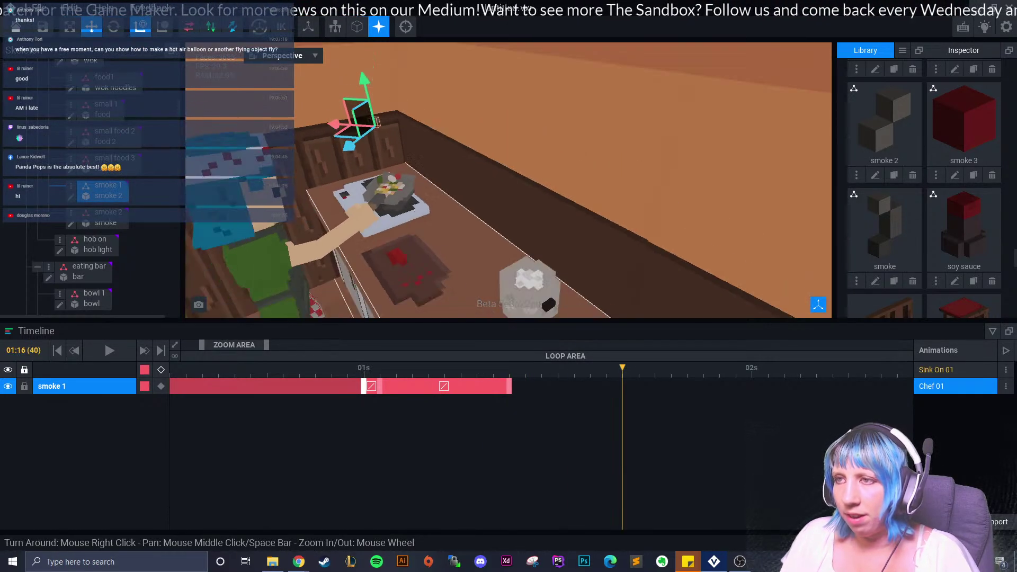
{"action": "left_click_drag", "start_coordinate": [395, 91], "coordinate": [380, 28]}
{"action": "left_click", "coordinate": [360, 77]}
{"action": "left_click", "coordinate": [362, 90]}
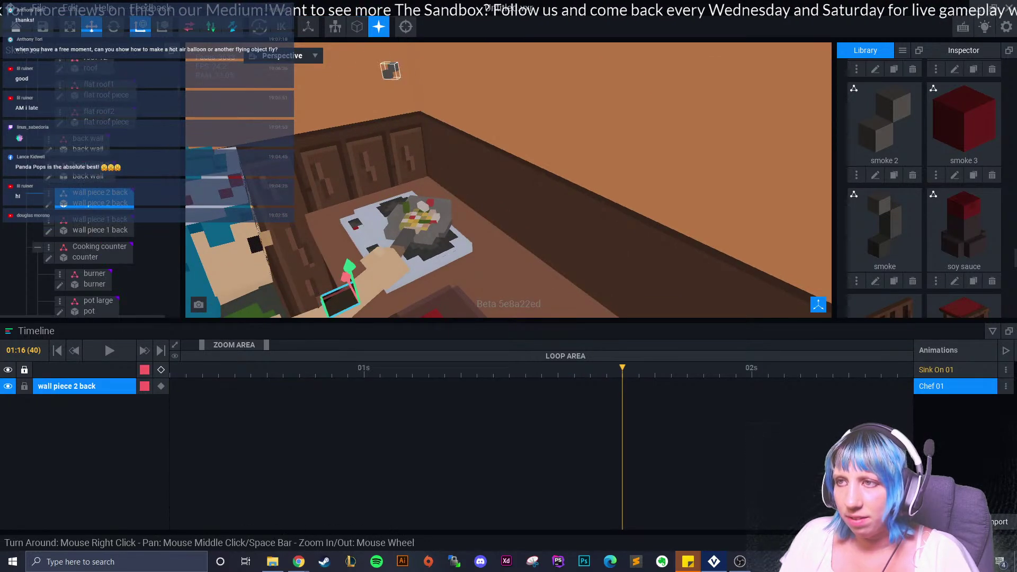
{"action": "left_click", "coordinate": [390, 70]}
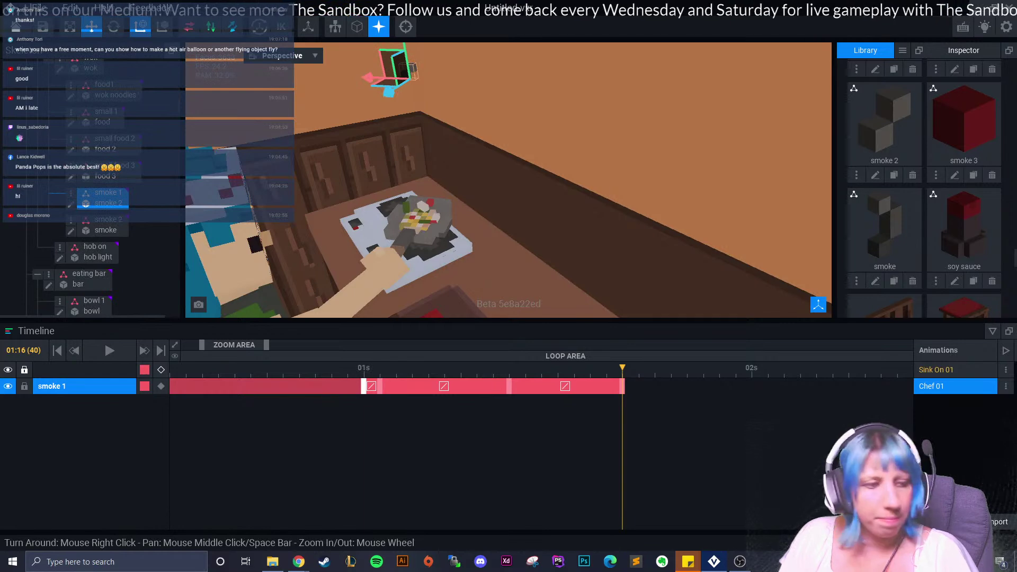
- Copy the smoke 1 node's hidden 01:00 keyframe to 01:17 to drop the smoke back beneath the wok
{"action": "mouse_move", "coordinate": [622, 367]}
{"action": "left_mouse_down"}
{"action": "mouse_move", "coordinate": [331, 367]}
{"action": "mouse_move", "coordinate": [638, 368]}
{"action": "left_mouse_up"}
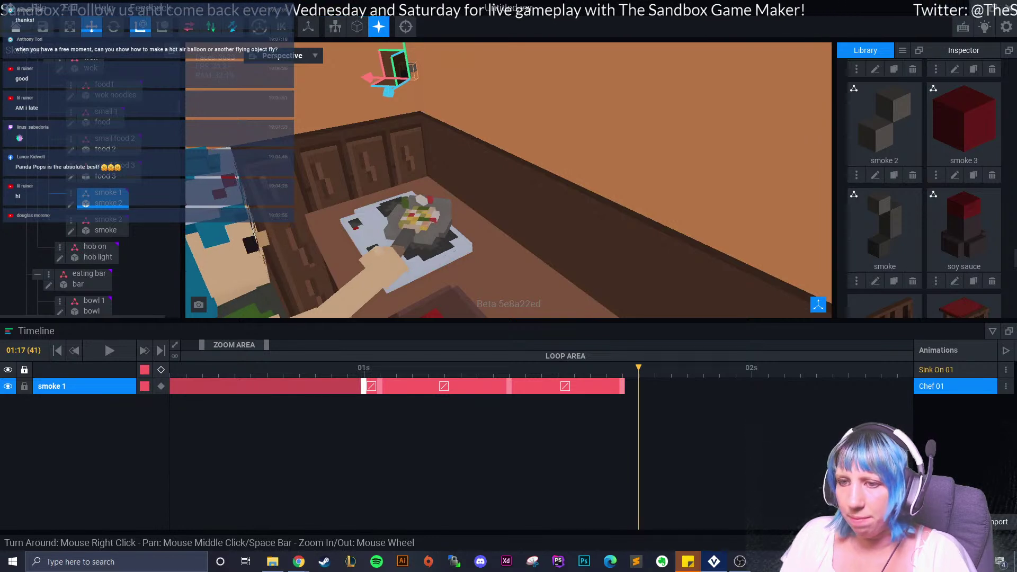
{"action": "right_click", "coordinate": [366, 362]}
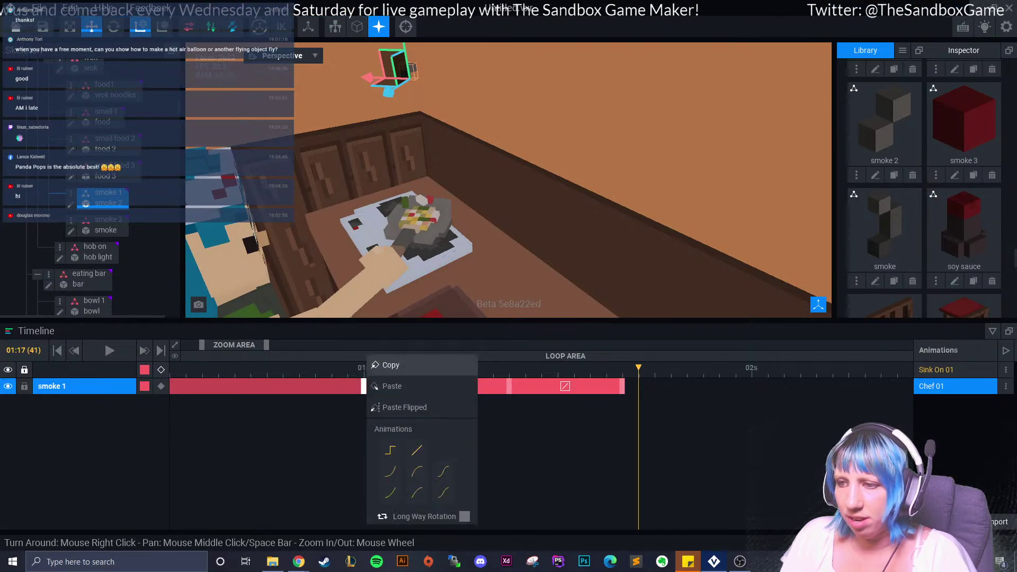
{"action": "left_click", "coordinate": [387, 368]}
{"action": "right_click", "coordinate": [639, 386]}
{"action": "left_click", "coordinate": [656, 386]}
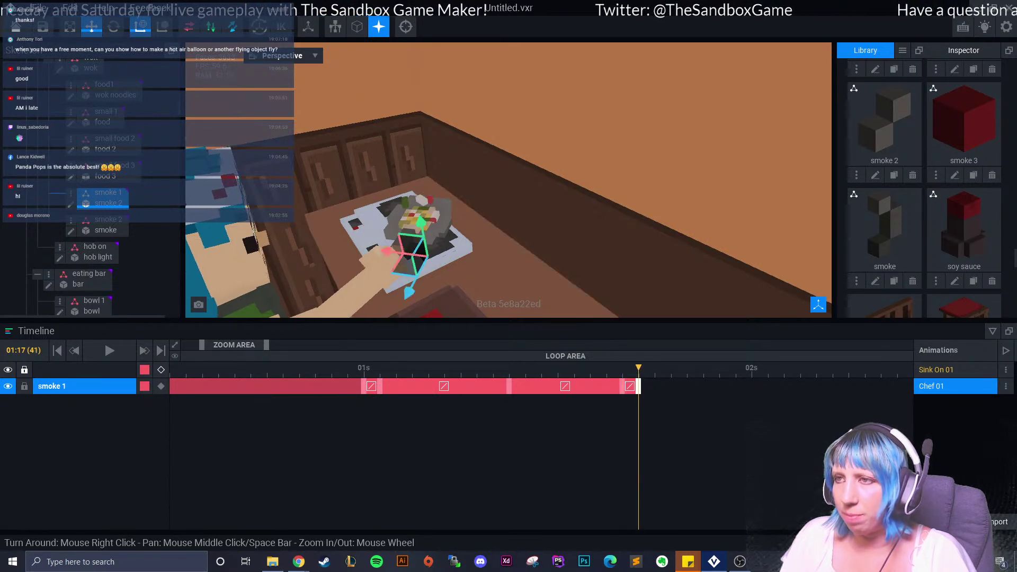
- Copy the smoke 2 node's starting keyframe at 00:00 to 01:08 in the Chef 01 animation
{"action": "left_click", "coordinate": [103, 229]}
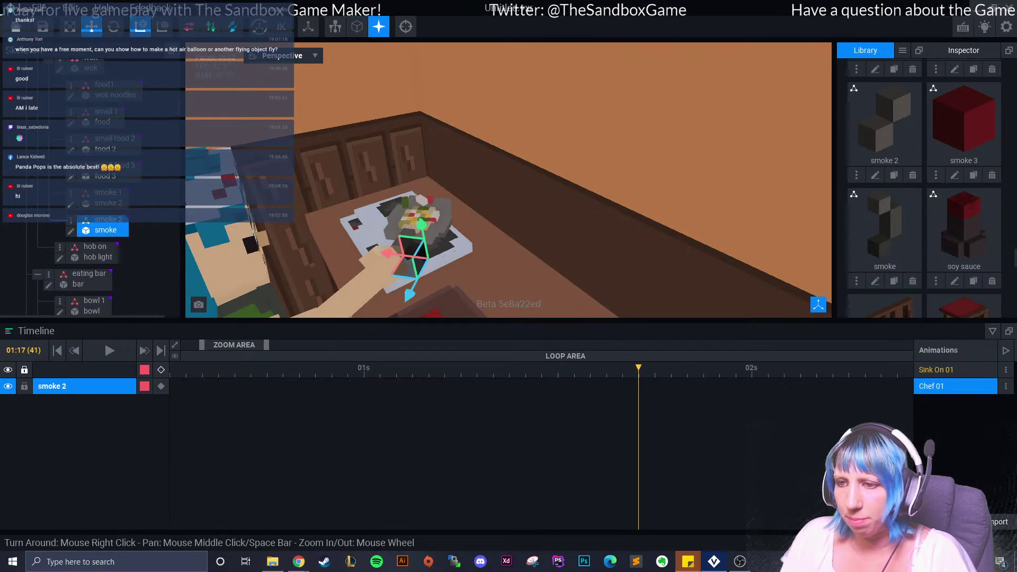
{"action": "left_click_drag", "start_coordinate": [233, 345], "coordinate": [451, 368]}
{"action": "left_click", "coordinate": [180, 368]}
{"action": "right_click", "coordinate": [180, 387]}
{"action": "left_click", "coordinate": [204, 365]}
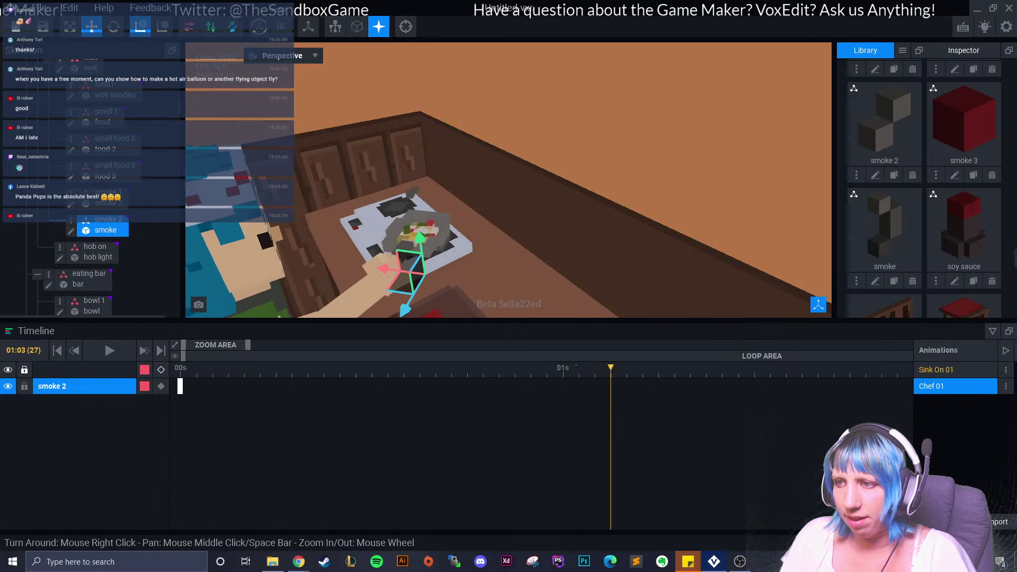
{"action": "left_click", "coordinate": [180, 386]}
{"action": "right_click", "coordinate": [698, 360]}
{"action": "left_click", "coordinate": [724, 386]}
- Keyframe the smoke 2 node at 01:09, raised to just above the wok
{"action": "key", "text": "Right"}
{"action": "left_click_drag", "start_coordinate": [422, 231], "coordinate": [414, 172]}
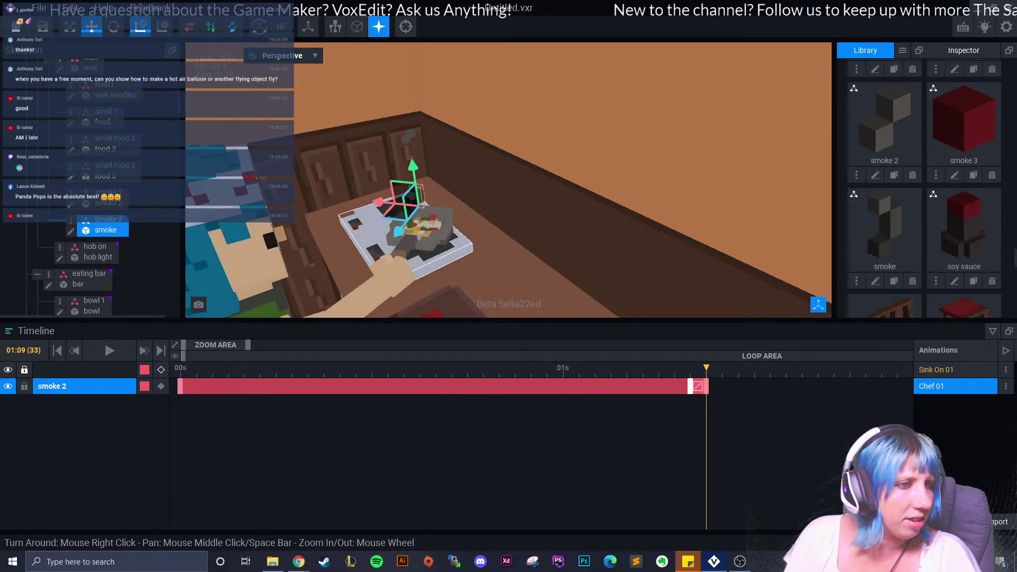
{"action": "scroll", "coordinate": [421, 222], "scroll_direction": "down", "scroll_amount": 2}
{"action": "right_click_drag", "start_coordinate": [413, 229], "coordinate": [428, 216]}
{"action": "scroll", "coordinate": [428, 216], "scroll_direction": "up", "scroll_amount": 2}
{"action": "scroll", "coordinate": [428, 216], "scroll_direction": "down", "scroll_amount": 1}
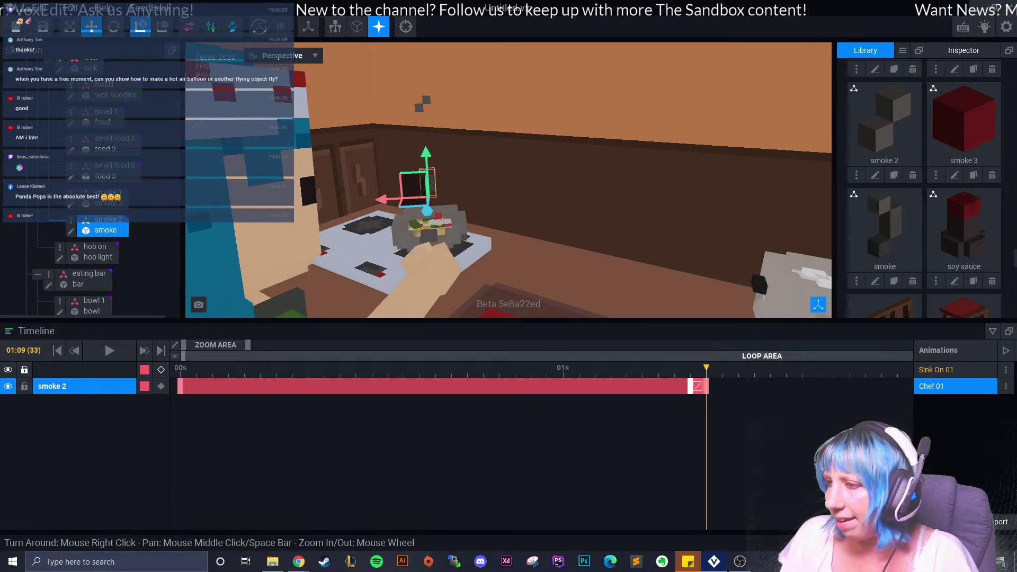
- Keyframe the smoke 2 node at 01:16, raised to about the height of the chef's headband
{"action": "key", "text": "Left"}
{"action": "key", "text": "Right"}
{"action": "scroll", "coordinate": [652, 268], "scroll_direction": "down", "scroll_amount": 1}
{"action": "right_click_drag", "start_coordinate": [652, 268], "coordinate": [621, 271]}
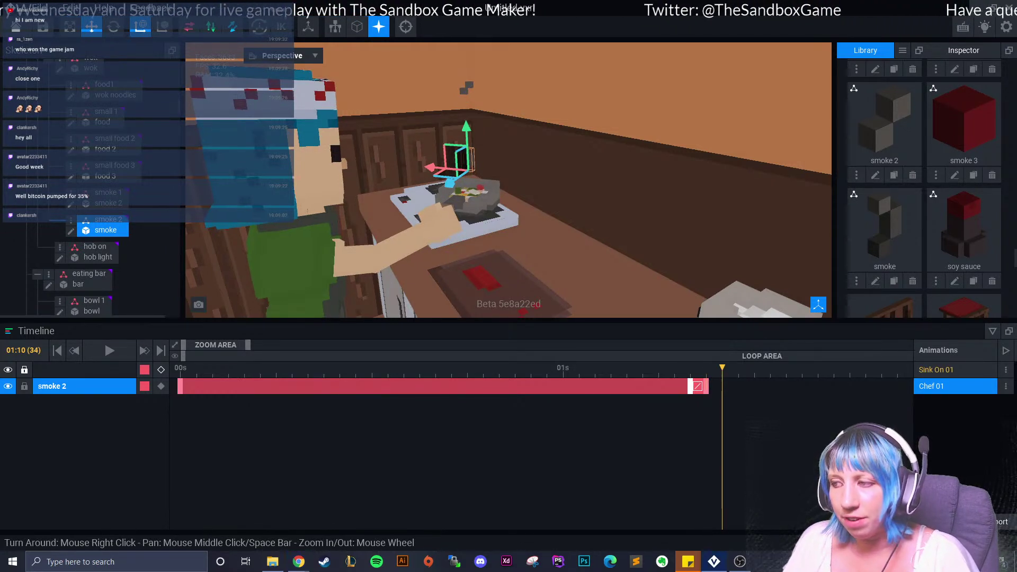
{"action": "left_click_drag", "start_coordinate": [802, 368], "coordinate": [818, 368]}
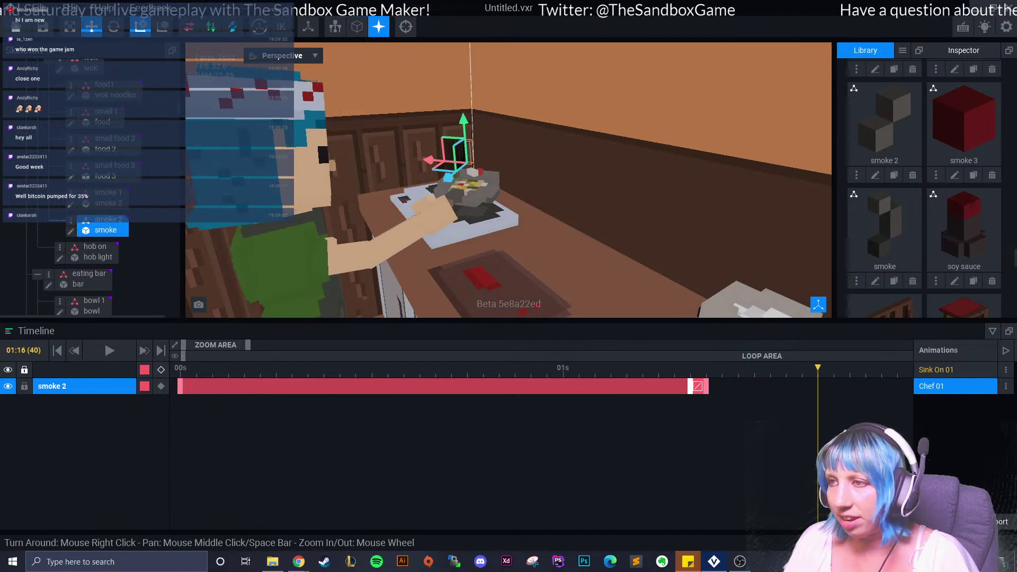
{"action": "left_click_drag", "start_coordinate": [463, 122], "coordinate": [460, 72]}
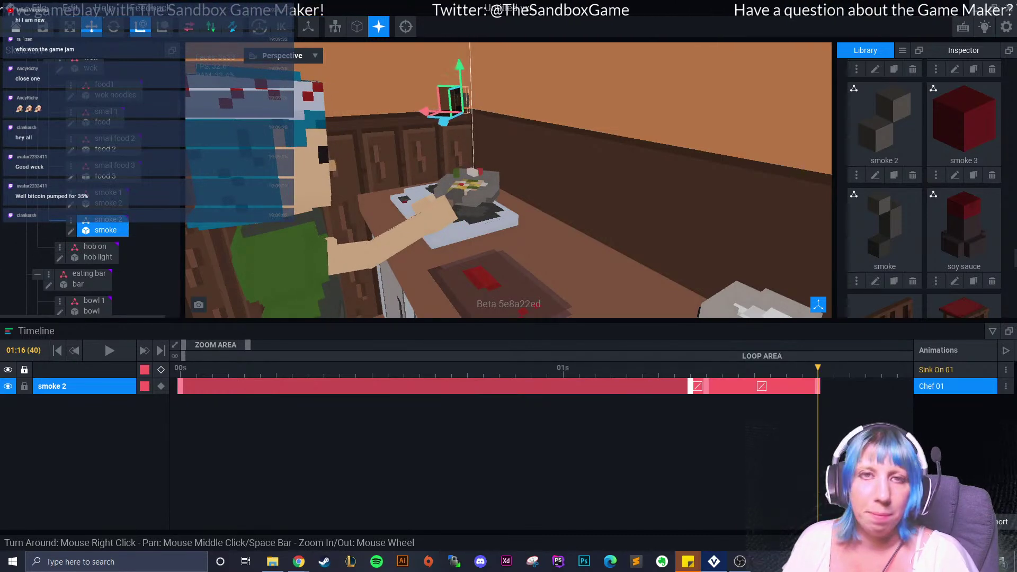
- Keyframe the smoke 2 node at 02:00, raised high above the chef's head, with the timeline showing the full three seconds
{"action": "right_click_drag", "start_coordinate": [522, 186], "coordinate": [551, 201]}
{"action": "left_click", "coordinate": [114, 27]}
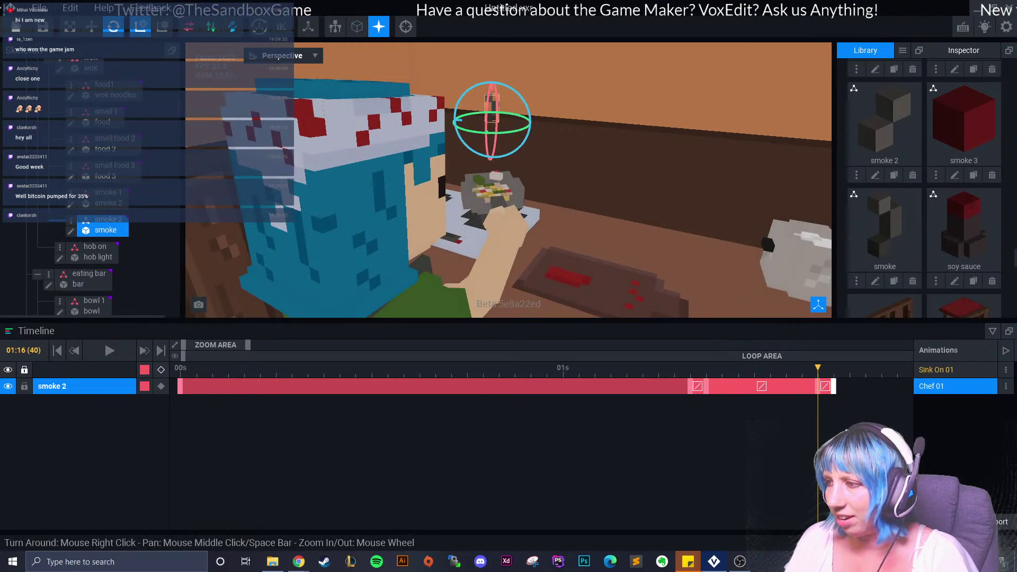
{"action": "left_click", "coordinate": [722, 368]}
{"action": "left_click_drag", "start_coordinate": [721, 368], "coordinate": [881, 368]}
{"action": "right_click_drag", "start_coordinate": [530, 201], "coordinate": [497, 201]}
{"action": "left_click_drag", "start_coordinate": [881, 367], "coordinate": [898, 368]}
{"action": "left_click_drag", "start_coordinate": [247, 345], "coordinate": [292, 344]}
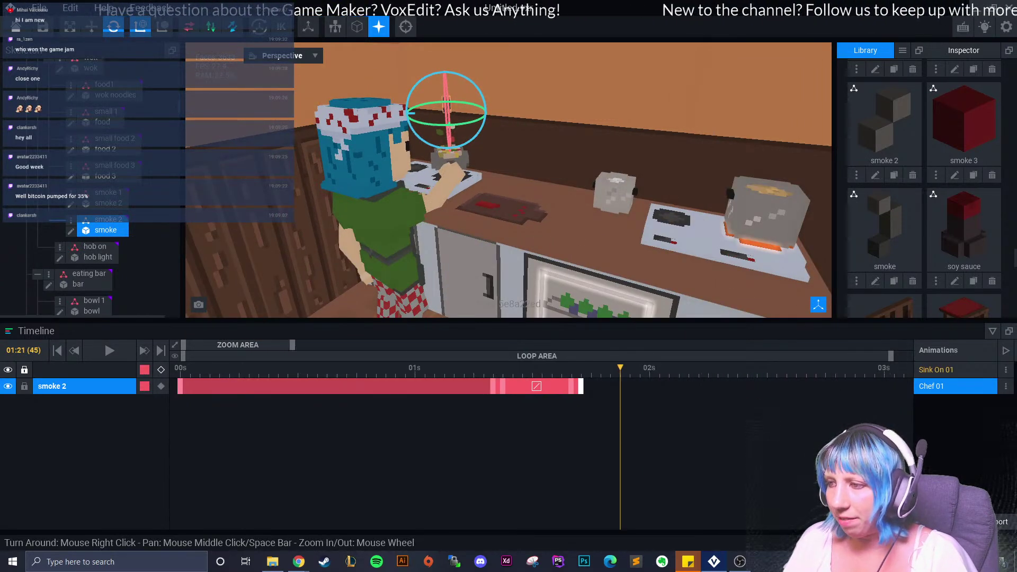
{"action": "left_click", "coordinate": [649, 367]}
{"action": "left_click", "coordinate": [92, 27]}
{"action": "left_click_drag", "start_coordinate": [446, 105], "coordinate": [506, 7]}
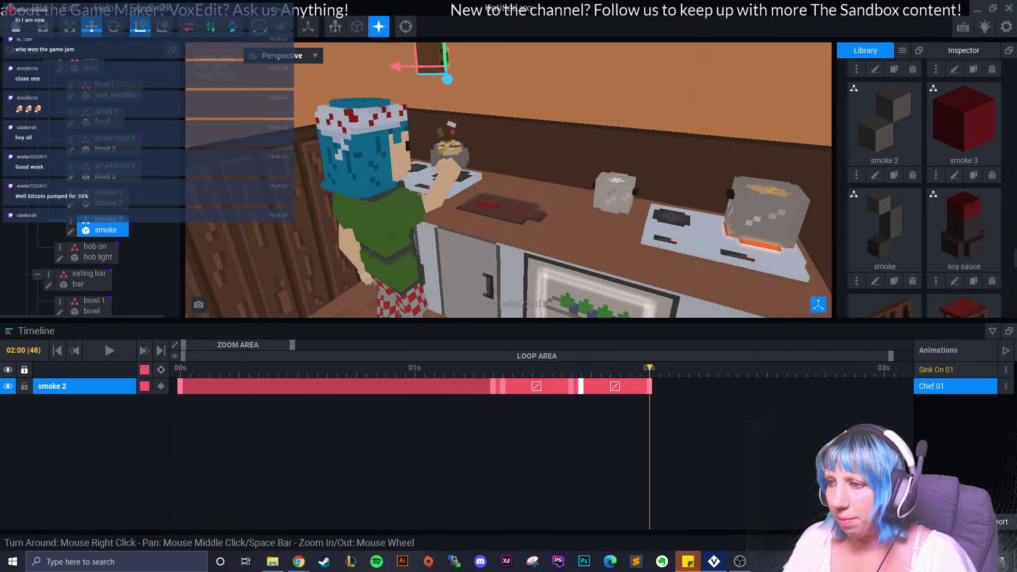
- Play back the Chef 01 animation to review how both smoke pieces rise from the wok
{"action": "left_click", "coordinate": [229, 367]}
{"action": "key", "text": "space"}
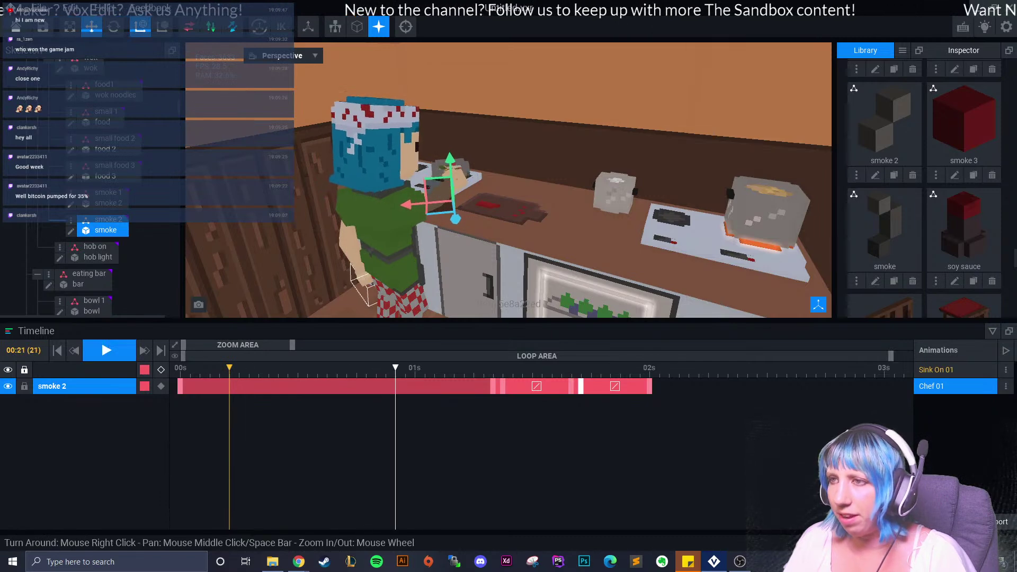
{"action": "left_click", "coordinate": [105, 345]}
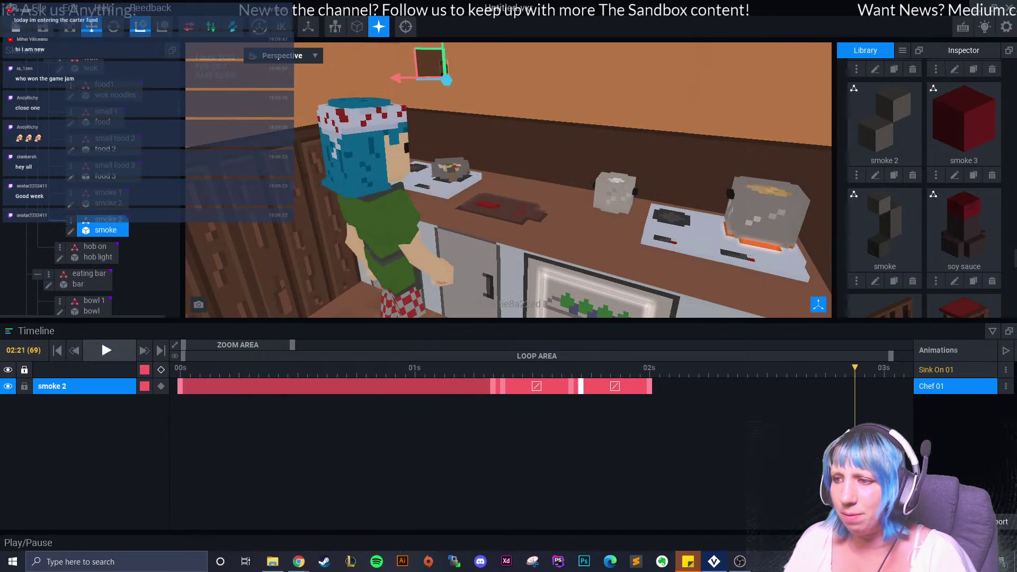
{"action": "left_click", "coordinate": [104, 341]}
{"action": "left_click", "coordinate": [103, 341]}
- Slow the smoke 1 node's rise by retiming its middle keyframe to 01:15 and its last two to 02:06 and 02:07
{"action": "left_click", "coordinate": [106, 193]}
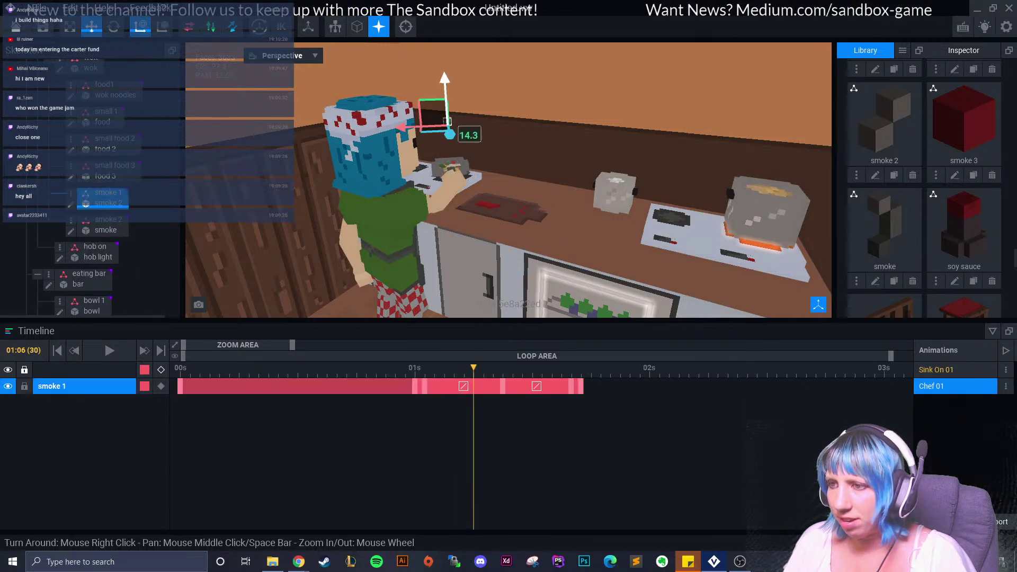
{"action": "left_click_drag", "start_coordinate": [583, 386], "coordinate": [719, 386]}
{"action": "mouse_move", "coordinate": [581, 386]}
{"action": "left_mouse_down"}
{"action": "mouse_move", "coordinate": [708, 386]}
{"action": "mouse_move", "coordinate": [561, 386]}
{"action": "left_mouse_up"}
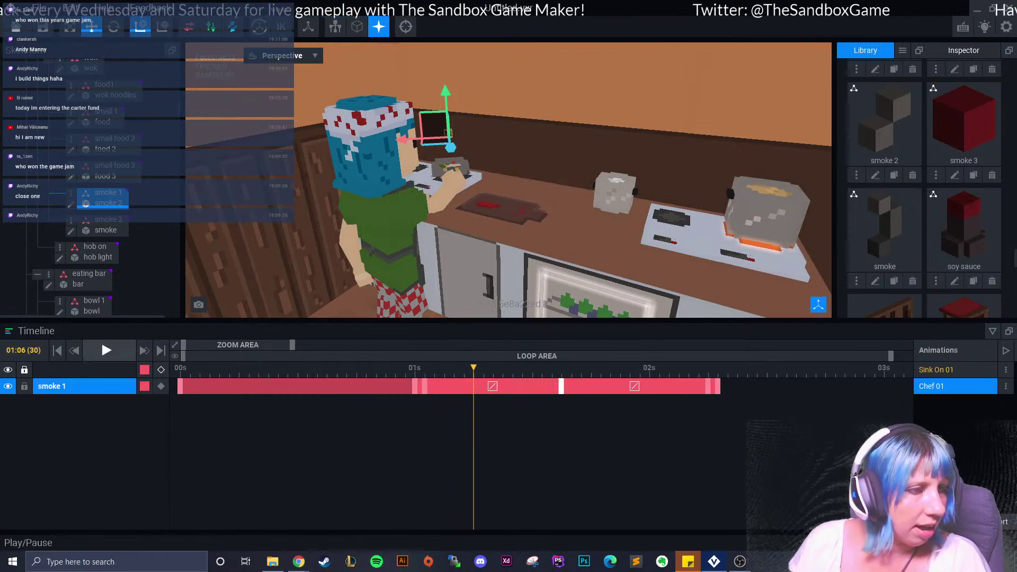
- Scrub through the retimed smoke 1 motion and examine its height above the wok at 01:20
{"action": "scroll", "coordinate": [509, 180], "scroll_direction": "down", "scroll_amount": 3}
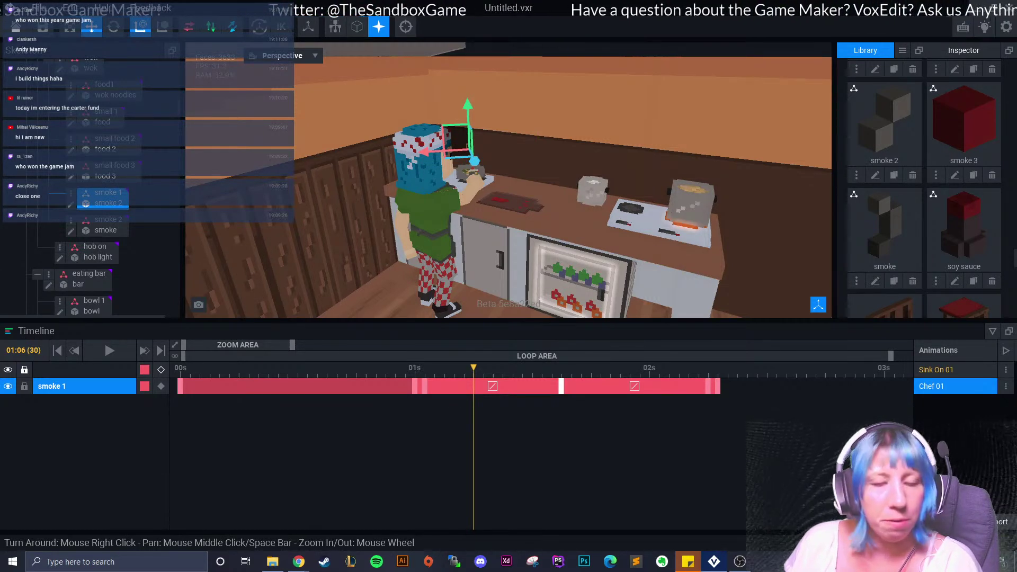
{"action": "key", "text": "Left"}
{"action": "key", "text": "Left"}
{"action": "left_click_drag", "start_coordinate": [444, 368], "coordinate": [610, 368]}
{"action": "scroll", "coordinate": [508, 180], "scroll_direction": "up", "scroll_amount": 4}
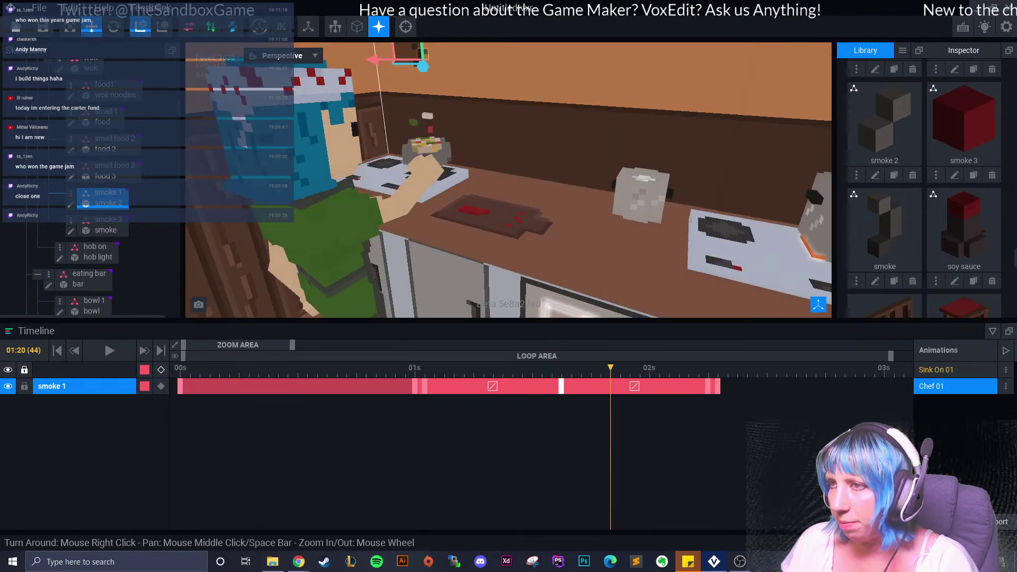
{"action": "middle_click_drag", "start_coordinate": [498, 170], "coordinate": [526, 260]}
{"action": "left_click_drag", "start_coordinate": [610, 368], "coordinate": [561, 367]}
- Spread out the smoke 2 node's keyframes after 00:00 to 01:10, 01:11, 02:04, 02:09 and 02:22
{"action": "left_click", "coordinate": [105, 230]}
{"action": "left_click_drag", "start_coordinate": [708, 386], "coordinate": [747, 386]}
{"action": "left_click_drag", "start_coordinate": [577, 386], "coordinate": [669, 386]}
{"action": "left_click_drag", "start_coordinate": [562, 367], "coordinate": [668, 367]}
{"action": "left_click_drag", "start_coordinate": [747, 386], "coordinate": [864, 386]}
{"action": "left_click_drag", "start_coordinate": [678, 386], "coordinate": [737, 386]}
{"action": "left_click_drag", "start_coordinate": [668, 386], "coordinate": [727, 386]}
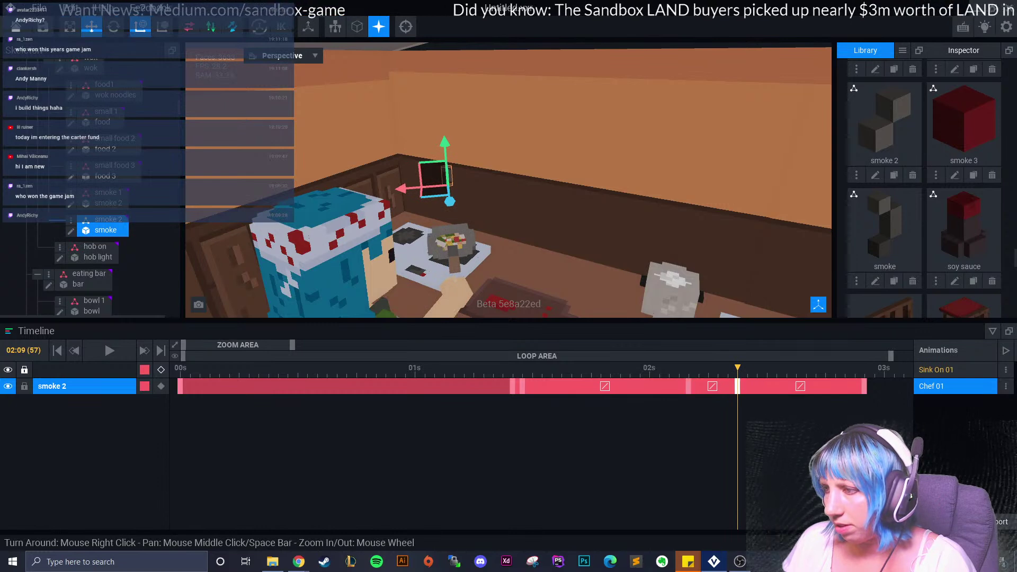
- Shift the smoke 2 node's 02:09 keyframe to 02:10 and keyframe 02:09 with the smoke raised slightly
{"action": "key", "text": "e"}
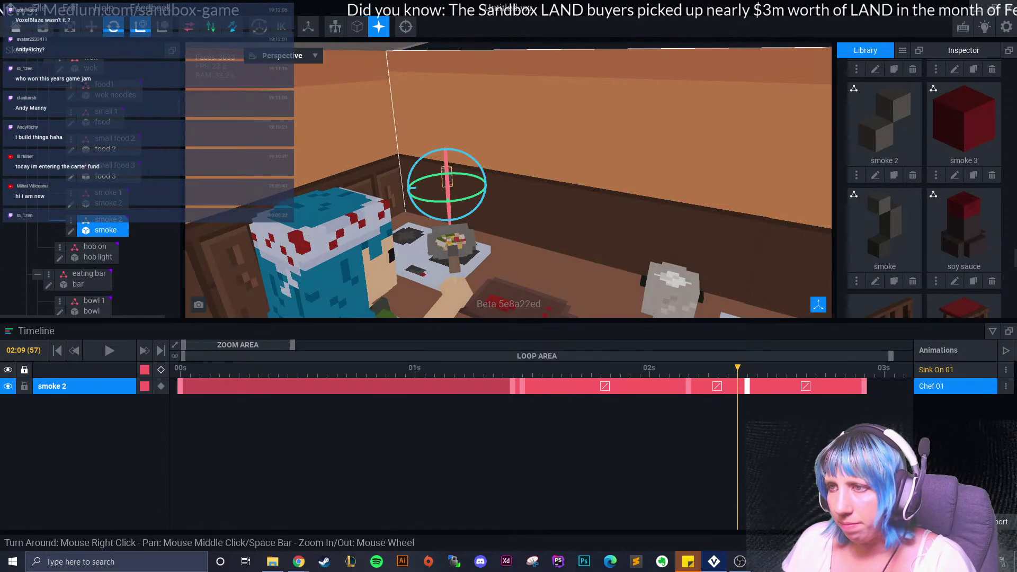
{"action": "key", "text": "w"}
{"action": "left_click_drag", "start_coordinate": [444, 146], "coordinate": [444, 124]}
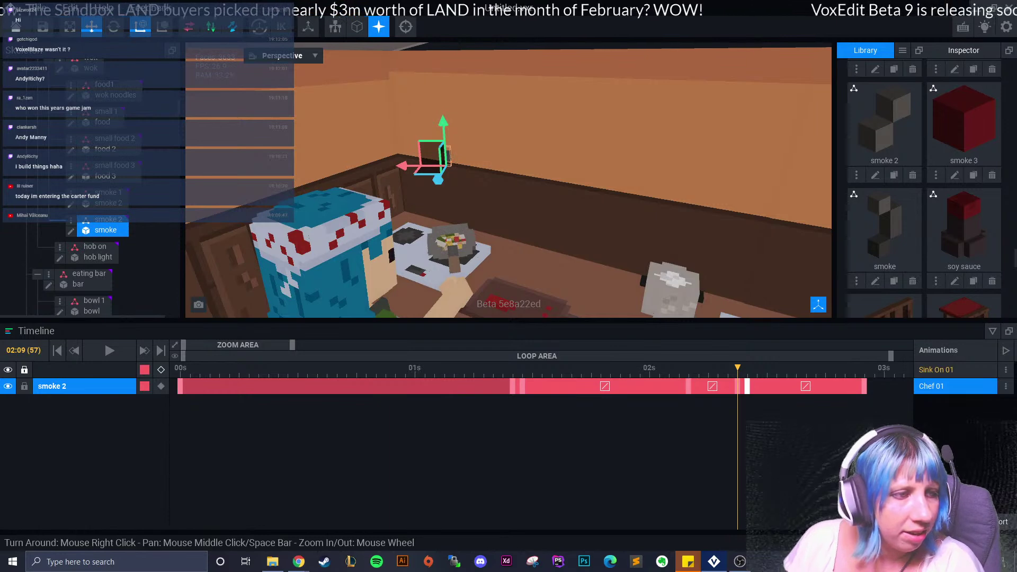
- Move the smoke 2 node's last keyframe to 02:23 and copy its hidden 01:10 keyframe to 03:00
{"action": "left_click_drag", "start_coordinate": [737, 368], "coordinate": [865, 367]}
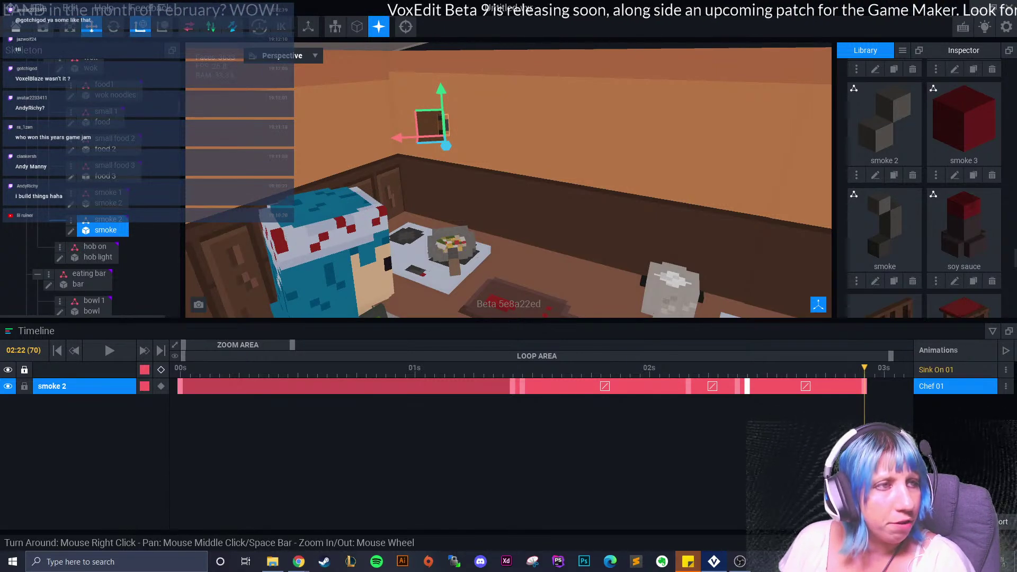
{"action": "left_click_drag", "start_coordinate": [864, 386], "coordinate": [883, 368]}
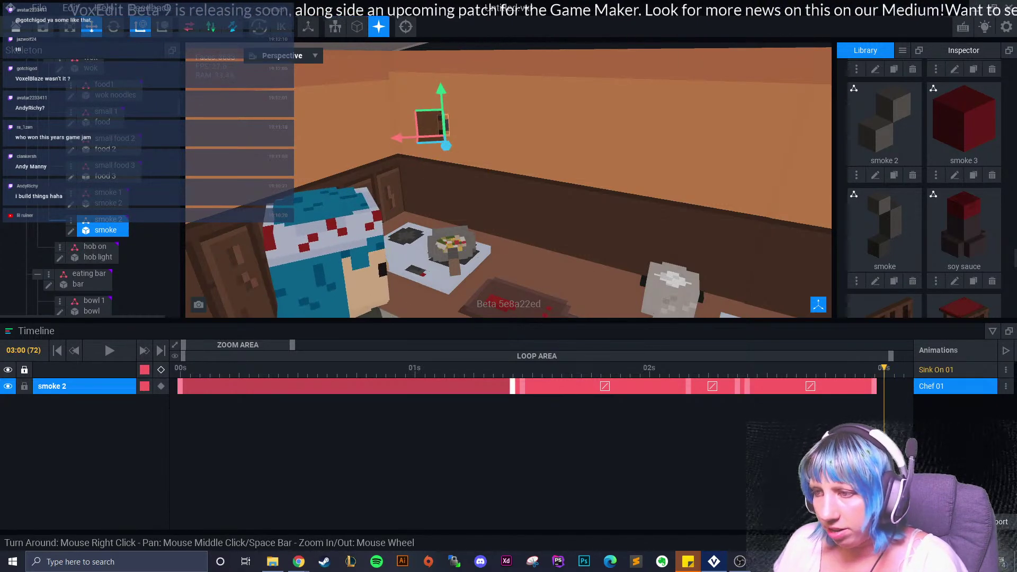
{"action": "right_click", "coordinate": [512, 386]}
{"action": "left_click", "coordinate": [521, 364]}
{"action": "right_click", "coordinate": [881, 386]}
{"action": "left_click", "coordinate": [891, 374]}
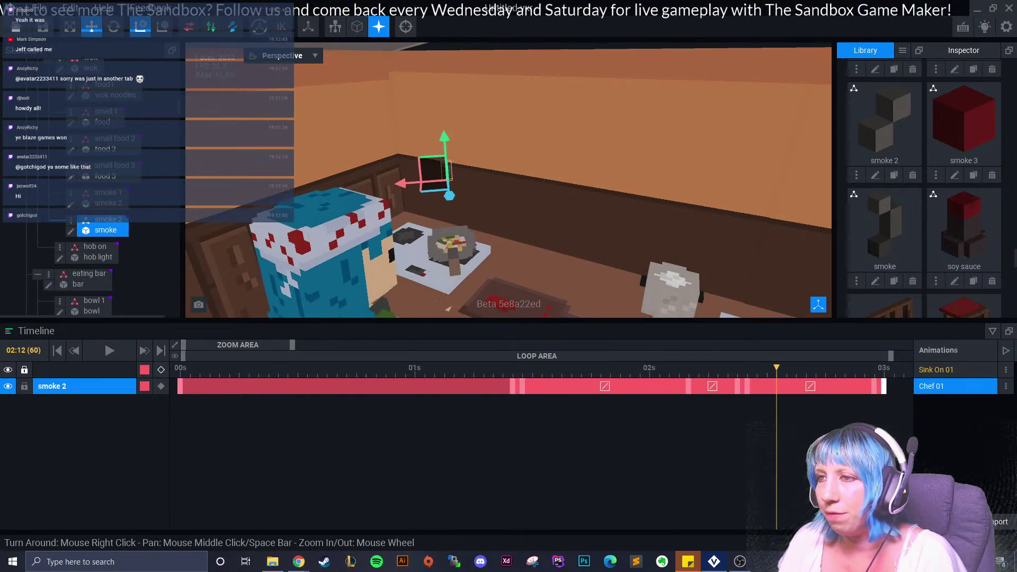
- Repeat the smoke 1 node's rise by copying its keyframes from 01:01 through 02:07 to 02:08, and play back the result
{"action": "left_click", "coordinate": [106, 199]}
{"action": "left_click_drag", "start_coordinate": [776, 368], "coordinate": [728, 367]}
{"action": "left_click", "coordinate": [424, 386]}
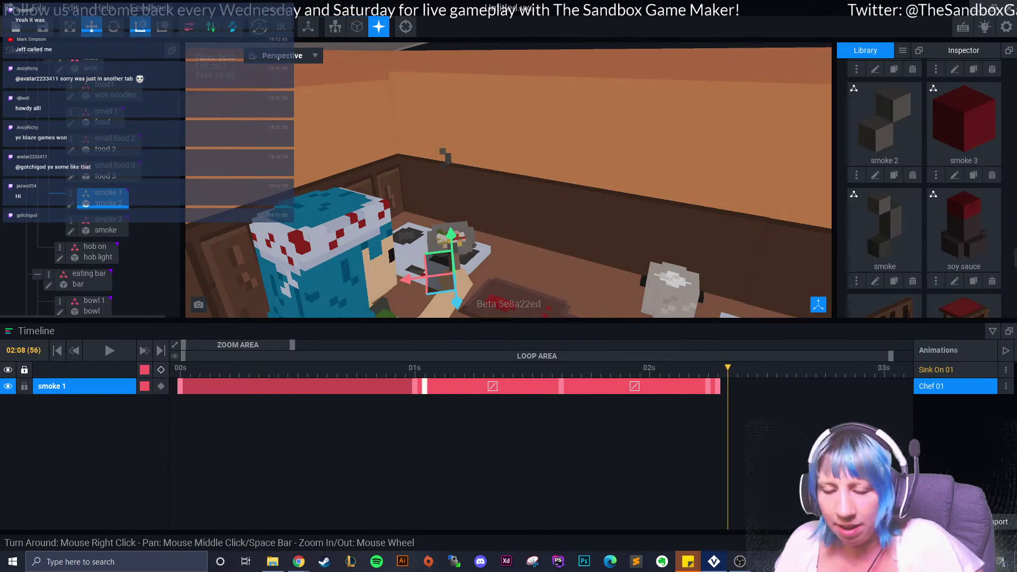
{"action": "left_click_drag", "start_coordinate": [435, 416], "coordinate": [494, 394]}
{"action": "left_click", "coordinate": [424, 386]}
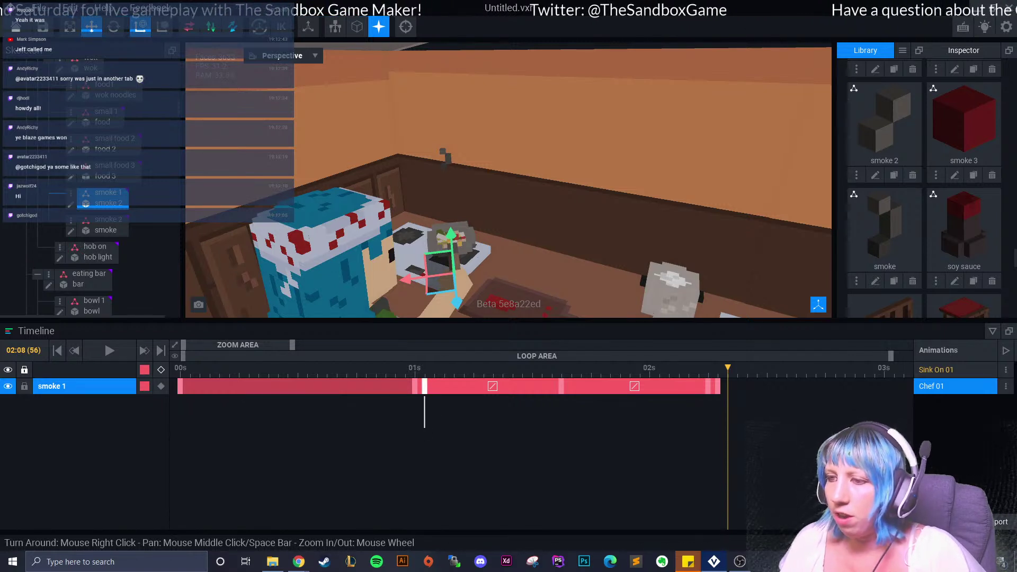
{"action": "left_click_drag", "start_coordinate": [425, 426], "coordinate": [707, 382]}
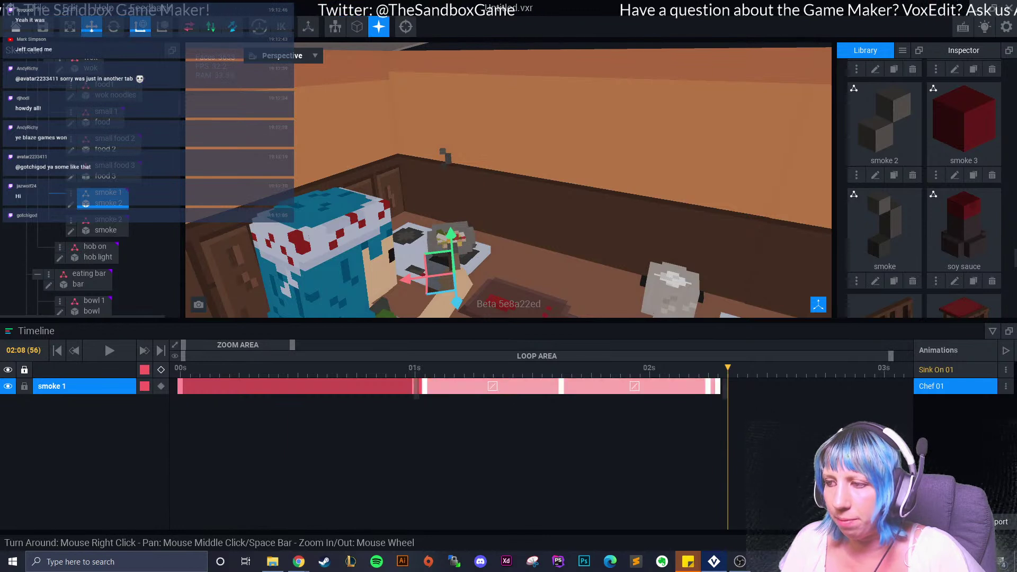
{"action": "right_click", "coordinate": [708, 366]}
{"action": "key", "text": "Escape"}
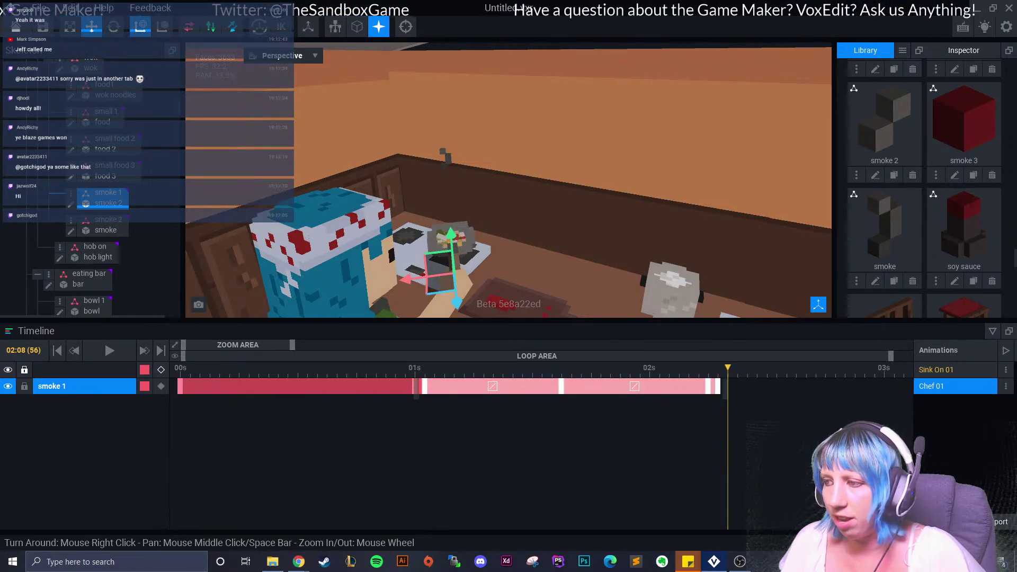
{"action": "right_click", "coordinate": [730, 386]}
{"action": "left_click", "coordinate": [754, 387]}
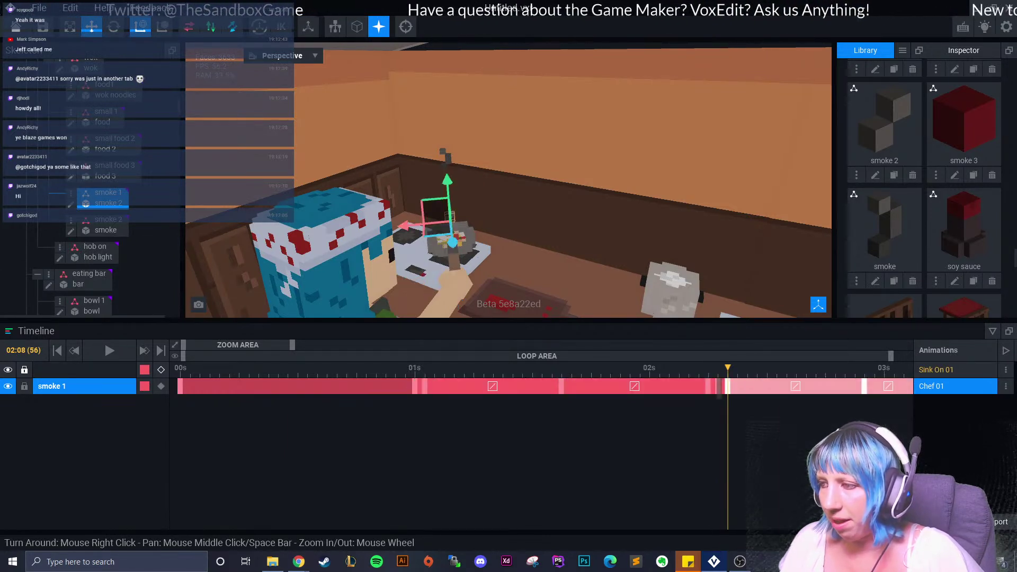
{"action": "left_click_drag", "start_coordinate": [728, 367], "coordinate": [805, 367]}
{"action": "left_click", "coordinate": [106, 350]}
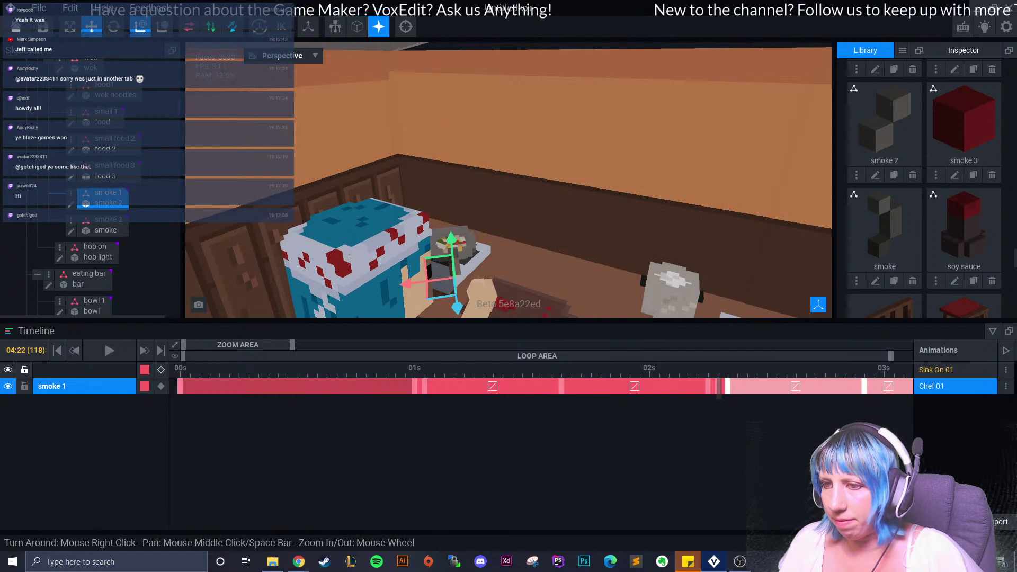
- Repeat the smoke 1 node's rise three more times by pasting its copied keyframes end to end after 03:14, 04:22 and 06:05
{"action": "scroll", "coordinate": [530, 382], "scroll_direction": "down", "scroll_amount": 4}
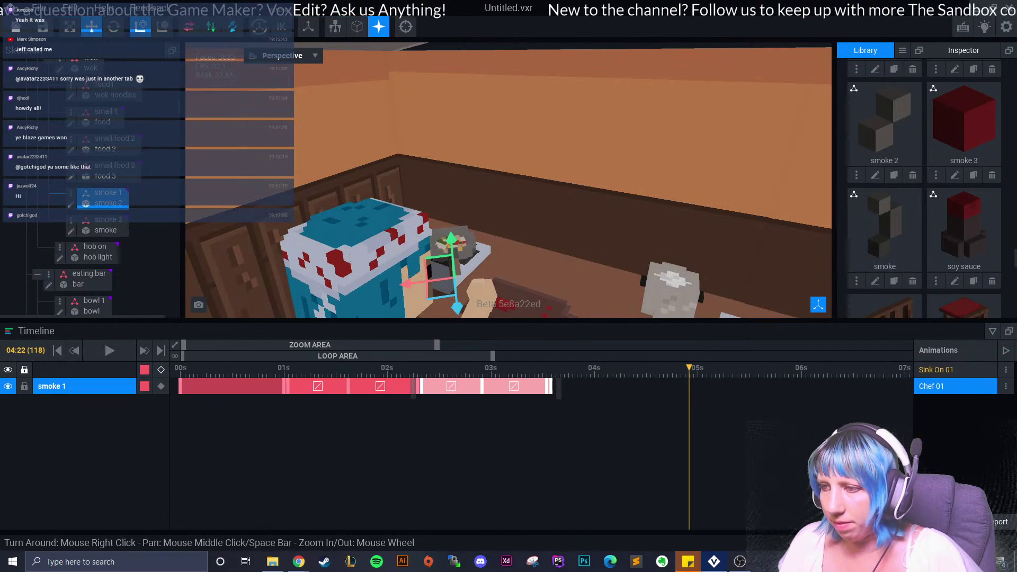
{"action": "left_click", "coordinate": [551, 369]}
{"action": "right_click", "coordinate": [551, 386]}
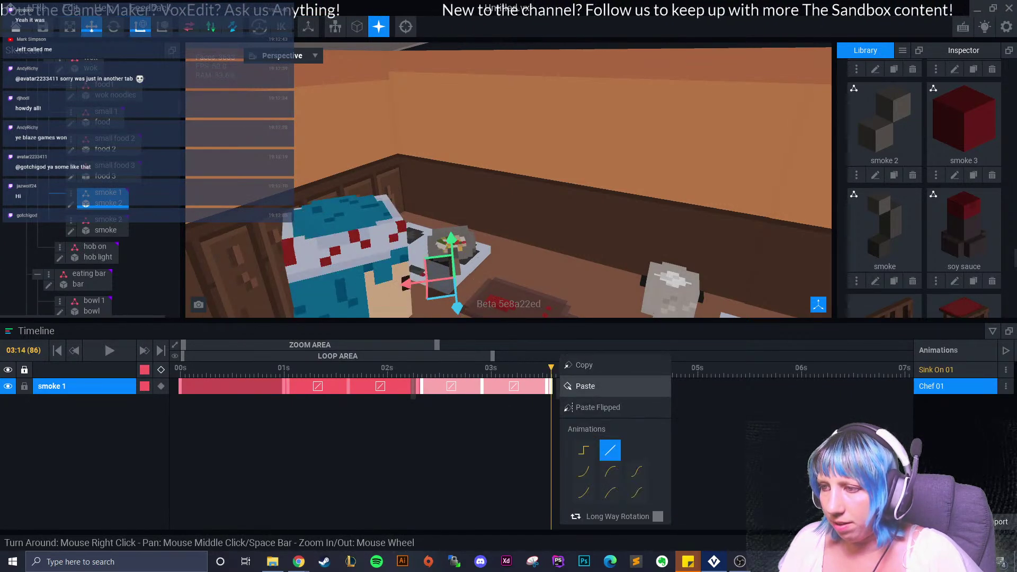
{"action": "left_click", "coordinate": [585, 386]}
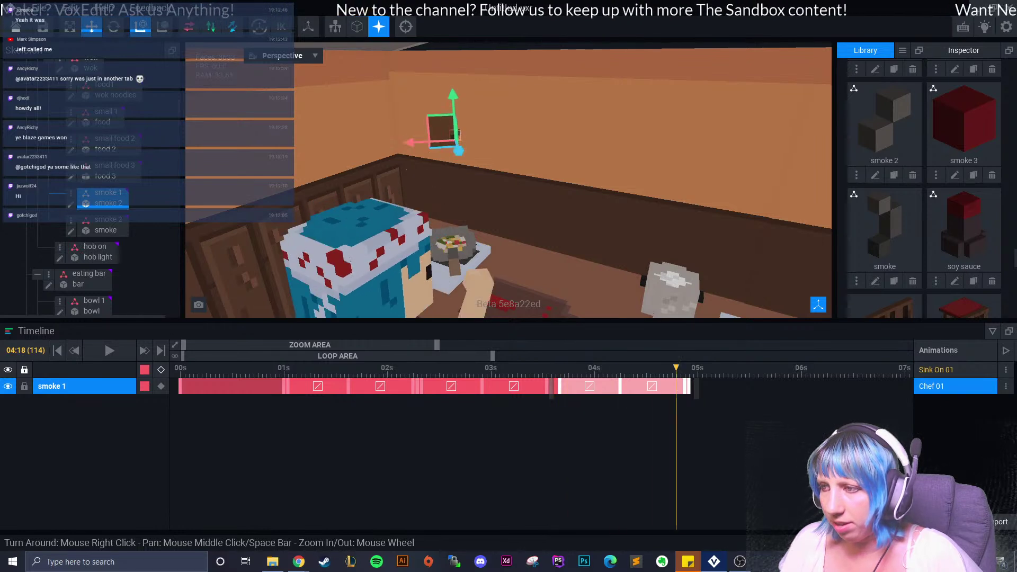
{"action": "left_click", "coordinate": [689, 369]}
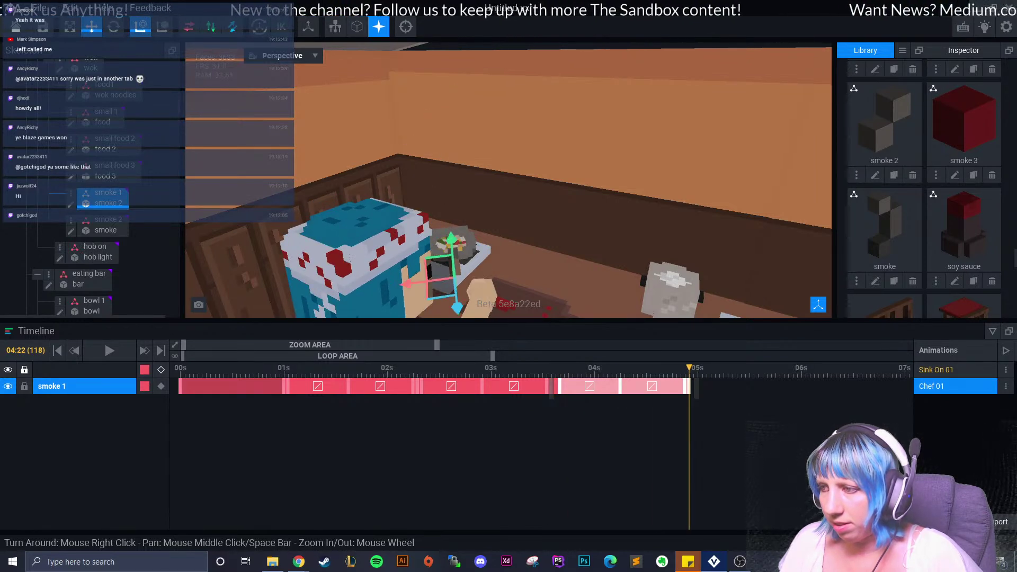
{"action": "right_click", "coordinate": [693, 386]}
{"action": "left_click", "coordinate": [715, 387]}
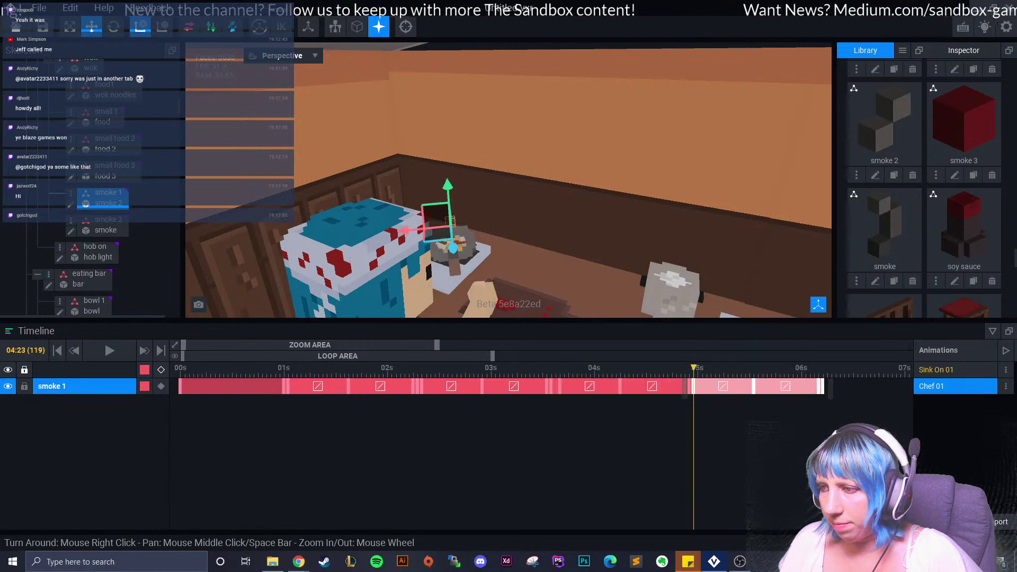
{"action": "left_click", "coordinate": [823, 369]}
{"action": "right_click", "coordinate": [827, 386]}
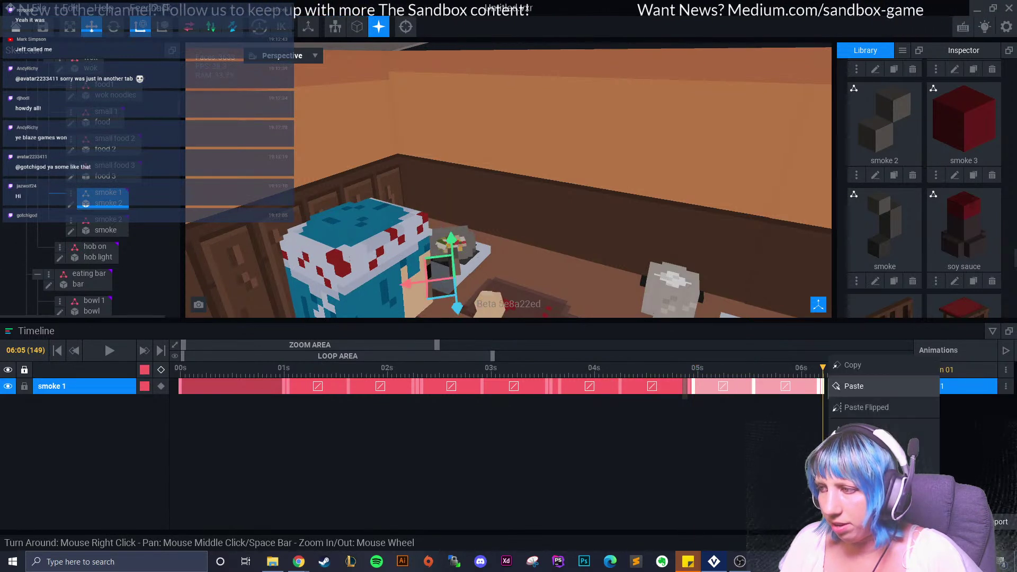
{"action": "left_click", "coordinate": [847, 386]}
- Copy the smoke 2 node's keyframes from 01:11 through 03:00 and paste them at 03:01
{"action": "left_click_drag", "start_coordinate": [823, 369], "coordinate": [366, 370]}
{"action": "left_click", "coordinate": [106, 230]}
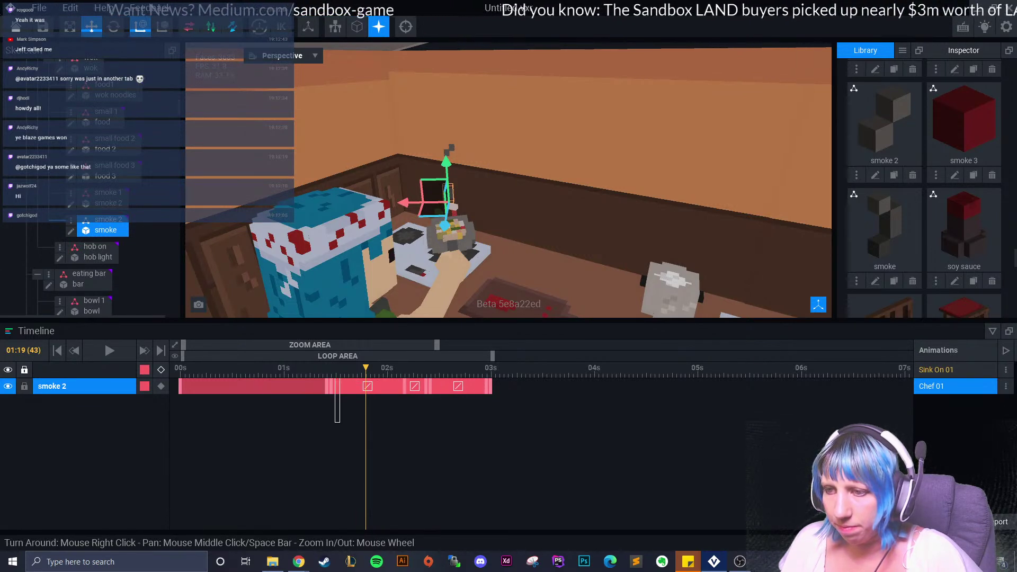
{"action": "left_click_drag", "start_coordinate": [437, 345], "coordinate": [332, 344]}
{"action": "left_click_drag", "start_coordinate": [434, 407], "coordinate": [702, 387]}
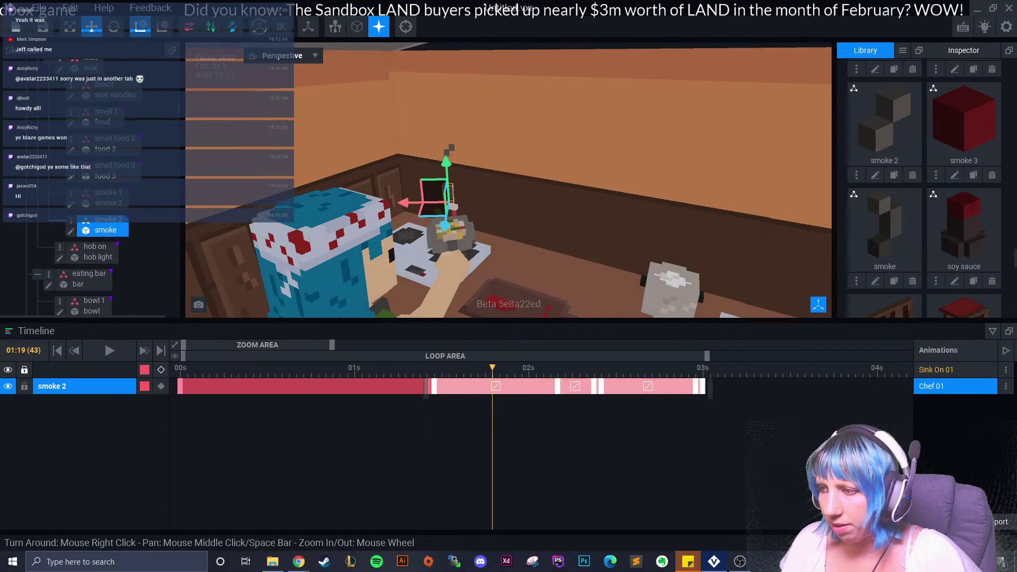
{"action": "right_click", "coordinate": [702, 386]}
{"action": "left_click", "coordinate": [723, 365]}
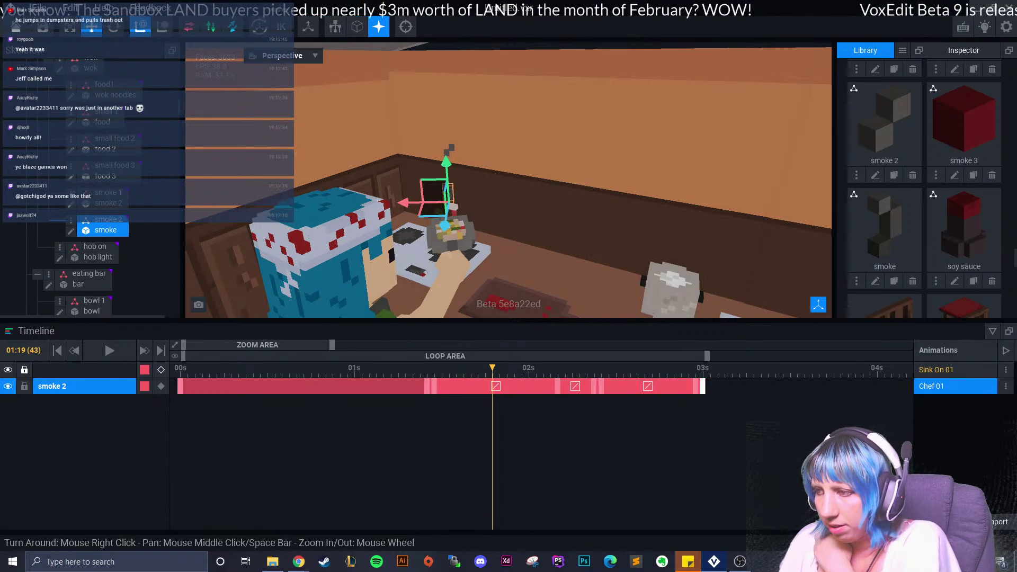
{"action": "left_click", "coordinate": [709, 368]}
{"action": "right_click", "coordinate": [711, 386]}
{"action": "left_click", "coordinate": [733, 386]}
- Paste the copied smoke 2 keyframes once more at 04:15 to add another rise
{"action": "left_click_drag", "start_coordinate": [265, 345], "coordinate": [379, 345]}
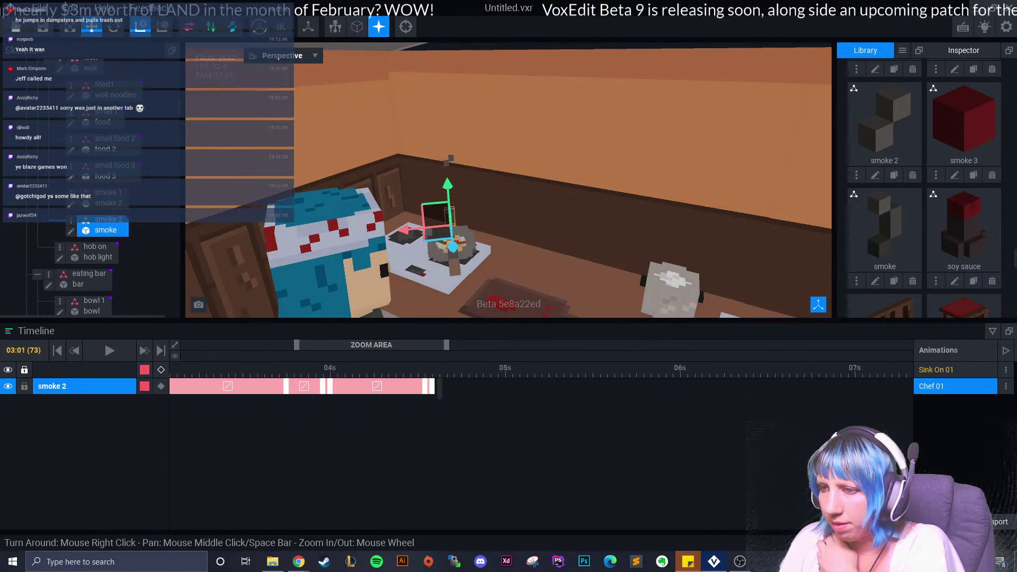
{"action": "left_click", "coordinate": [439, 368]}
{"action": "right_click", "coordinate": [440, 386]}
{"action": "left_click", "coordinate": [464, 386]}
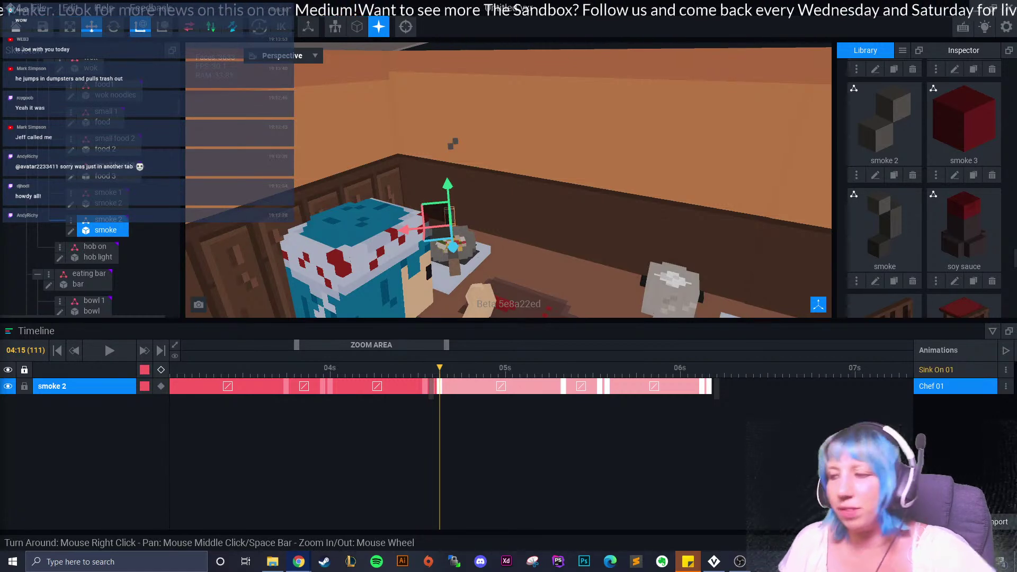
- Activate the Rotate tool and step through the smoke 2 node's repeated rises up to 06:05 to examine the smoke's motion
{"action": "left_click_drag", "start_coordinate": [439, 368], "coordinate": [607, 368]}
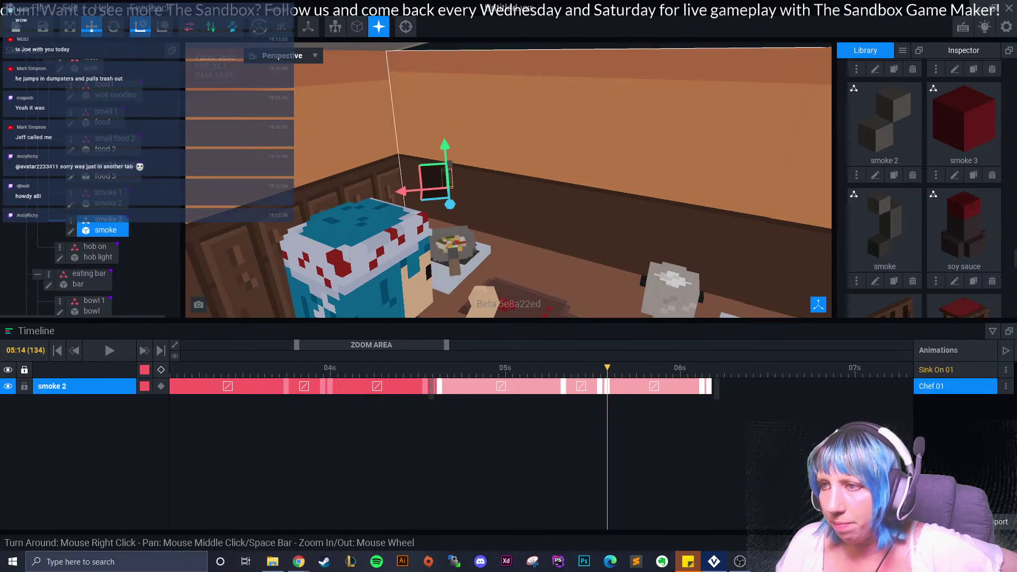
{"action": "left_click", "coordinate": [114, 27]}
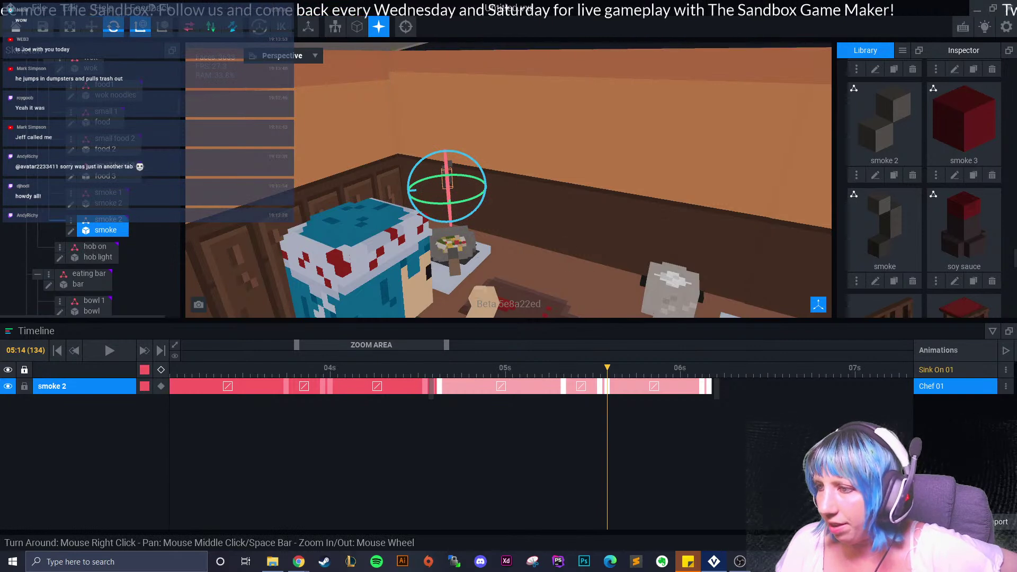
{"action": "key", "text": "Right"}
{"action": "key", "text": "Right"}
{"action": "key", "text": "Right"}
{"action": "key", "text": "Right"}
{"action": "key", "text": "Right"}
{"action": "key", "text": "Right"}
{"action": "key", "text": "Right"}
{"action": "key", "text": "Right"}
{"action": "key", "text": "Right"}
{"action": "key", "text": "Right"}
{"action": "key", "text": "Right"}
{"action": "key", "text": "Right"}
{"action": "key", "text": "Right"}
{"action": "key", "text": "Right"}
{"action": "key", "text": "Right"}
{"action": "key", "text": "Right"}
{"action": "key", "text": "Left"}
{"action": "key", "text": "Left"}
{"action": "key", "text": "Left"}
{"action": "key", "text": "Left"}
{"action": "key", "text": "Left"}
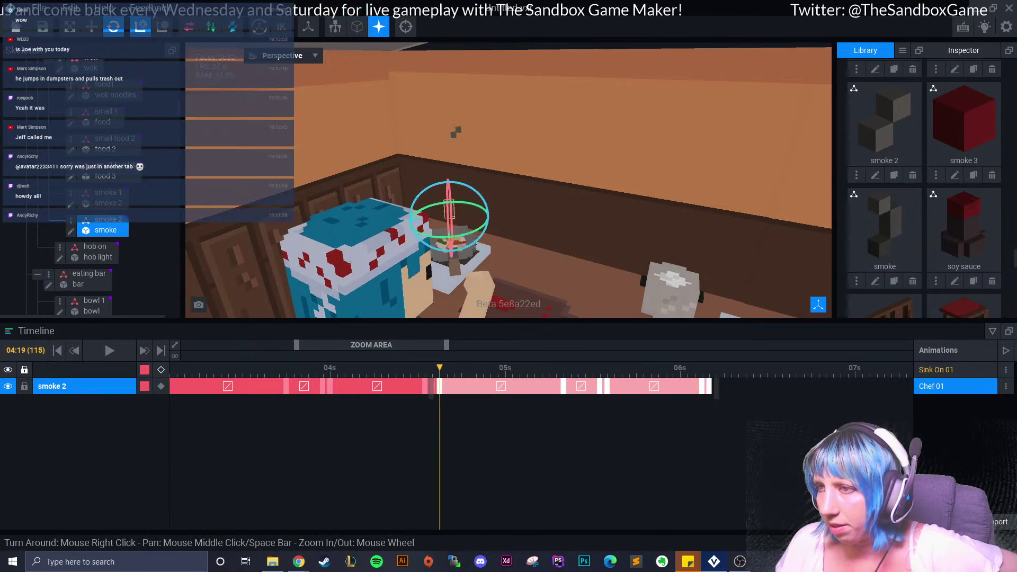
{"action": "key", "text": "Left"}
{"action": "key", "text": "Left"}
{"action": "key", "text": "Left"}
{"action": "key", "text": "Left"}
{"action": "key", "text": "Left"}
{"action": "key", "text": "Left"}
{"action": "key", "text": "Left"}
{"action": "key", "text": "Left"}
{"action": "key", "text": "Left"}
{"action": "key", "text": "Left"}
{"action": "key", "text": "Left"}
{"action": "key", "text": "Left"}
{"action": "key", "text": "Left"}
{"action": "key", "text": "Left"}
{"action": "key", "text": "Left"}
{"action": "key", "text": "Left"}
{"action": "key", "text": "Left"}
{"action": "key", "text": "Left"}
{"action": "key", "text": "Left"}
{"action": "key", "text": "Left"}
{"action": "key", "text": "Right"}
{"action": "key", "text": "Right"}
{"action": "key", "text": "Right"}
{"action": "key", "text": "Right"}
{"action": "key", "text": "Right"}
{"action": "key", "text": "Right"}
{"action": "key", "text": "Right"}
{"action": "key", "text": "Right"}
{"action": "key", "text": "Right"}
{"action": "key", "text": "Right"}
{"action": "key", "text": "Right"}
{"action": "key", "text": "Right"}
{"action": "key", "text": "Right"}
{"action": "key", "text": "Right"}
{"action": "key", "text": "Right"}
{"action": "key", "text": "Right"}
{"action": "key", "text": "Right"}
{"action": "key", "text": "Right"}
{"action": "key", "text": "Right"}
{"action": "key", "text": "Right"}
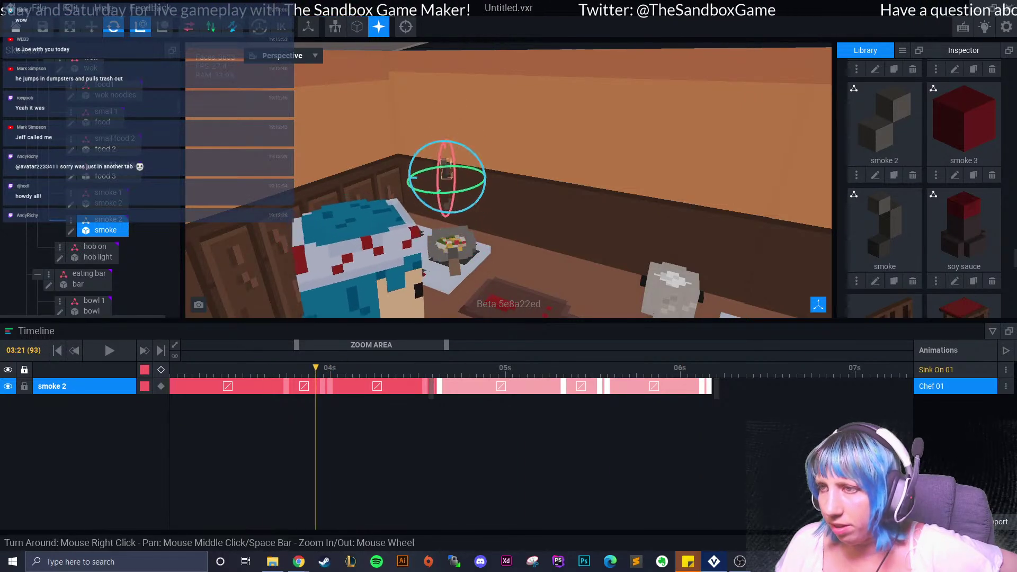
{"action": "key", "text": "Right"}
{"action": "key", "text": "Right"}
{"action": "key", "text": "Right"}
{"action": "key", "text": "Right"}
{"action": "key", "text": "Right"}
{"action": "key", "text": "Right"}
{"action": "key", "text": "Right"}
{"action": "key", "text": "Right"}
{"action": "key", "text": "Right"}
{"action": "key", "text": "Right"}
{"action": "key", "text": "Right"}
{"action": "key", "text": "Right"}
{"action": "key", "text": "Right"}
{"action": "key", "text": "Right"}
{"action": "key", "text": "Right"}
{"action": "key", "text": "Right"}
{"action": "key", "text": "Right"}
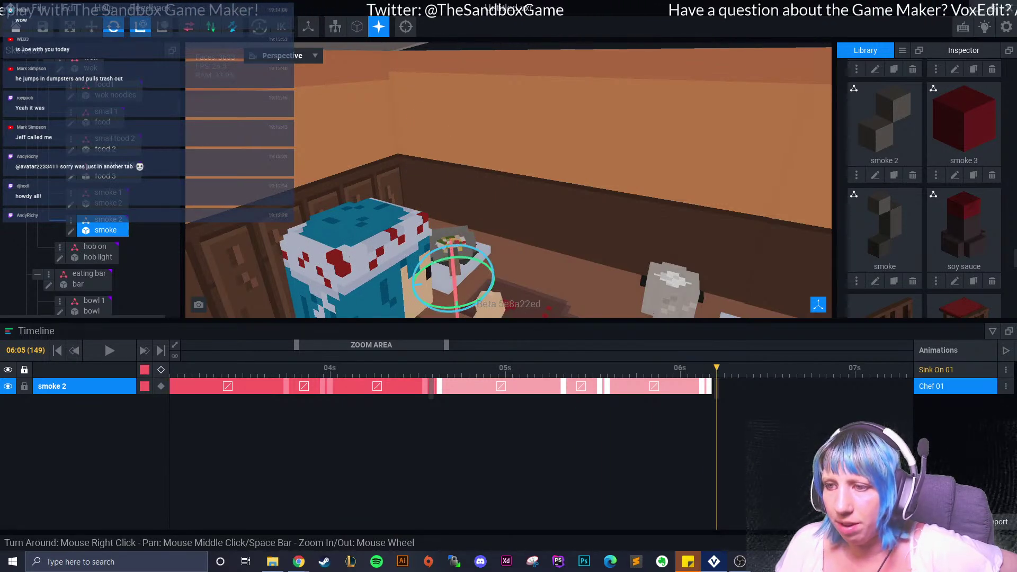
- Select the smoke 1 node and step through its frames between 04:20 and 06:06 to examine its repeated rise
{"action": "left_click_drag", "start_coordinate": [446, 345], "coordinate": [486, 345]}
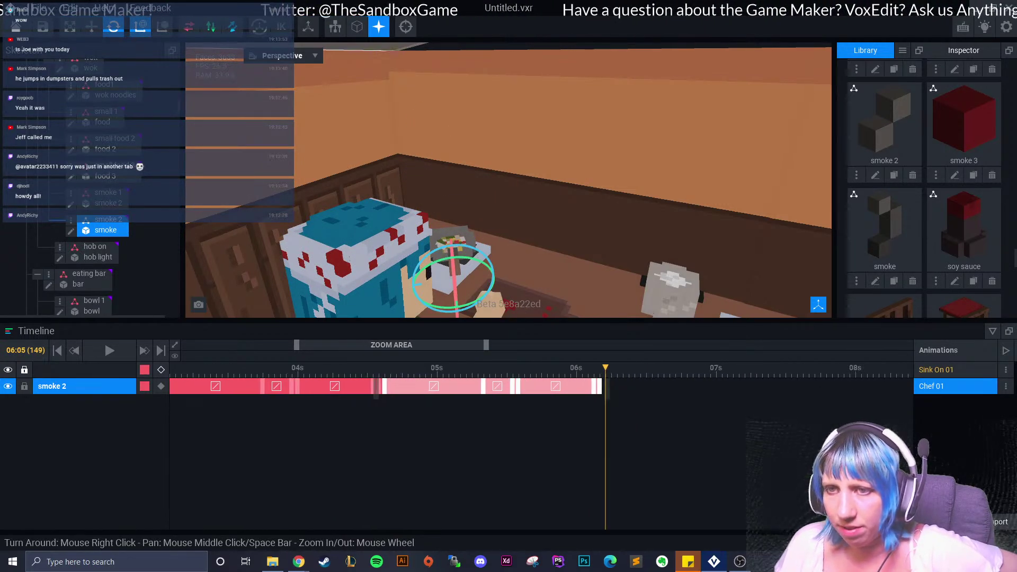
{"action": "left_click", "coordinate": [106, 201]}
{"action": "key", "text": "Left"}
{"action": "key", "text": "Left"}
{"action": "key", "text": "Left"}
{"action": "key", "text": "Left"}
{"action": "key", "text": "Left"}
{"action": "key", "text": "Left"}
{"action": "key", "text": "Left"}
{"action": "key", "text": "Left"}
{"action": "key", "text": "Left"}
{"action": "key", "text": "Left"}
{"action": "key", "text": "Left"}
{"action": "key", "text": "Left"}
{"action": "key", "text": "Left"}
{"action": "key", "text": "Left"}
{"action": "key", "text": "Left"}
{"action": "key", "text": "Left"}
{"action": "key", "text": "Left"}
{"action": "key", "text": "Left"}
{"action": "key", "text": "Left"}
{"action": "key", "text": "Left"}
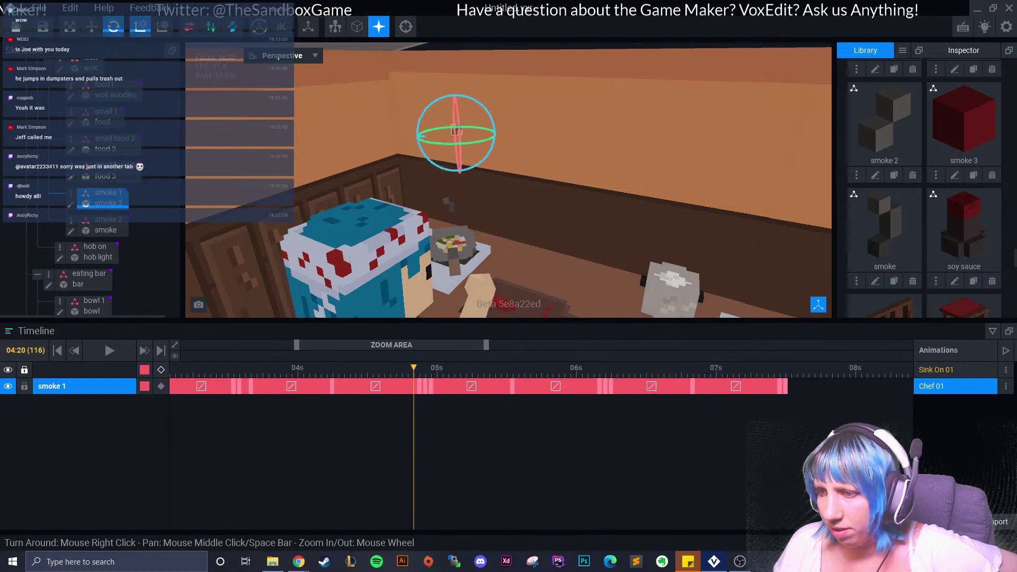
{"action": "key", "text": "Right"}
{"action": "key", "text": "Right"}
{"action": "key", "text": "Right"}
{"action": "key", "text": "Right"}
{"action": "key", "text": "Right"}
{"action": "key", "text": "Right"}
{"action": "key", "text": "Right"}
{"action": "key", "text": "Right"}
{"action": "key", "text": "Right"}
{"action": "key", "text": "Right"}
{"action": "key", "text": "Right"}
{"action": "key", "text": "Right"}
{"action": "key", "text": "Right"}
{"action": "key", "text": "Right"}
{"action": "key", "text": "Right"}
{"action": "key", "text": "Right"}
{"action": "key", "text": "Right"}
{"action": "key", "text": "Right"}
{"action": "key", "text": "Right"}
{"action": "key", "text": "Right"}
{"action": "key", "text": "Right"}
{"action": "key", "text": "Right"}
{"action": "key", "text": "Right"}
{"action": "key", "text": "Right"}
{"action": "key", "text": "Right"}
{"action": "key", "text": "Right"}
{"action": "key", "text": "Right"}
{"action": "key", "text": "Right"}
{"action": "key", "text": "Right"}
{"action": "key", "text": "Right"}
{"action": "key", "text": "Right"}
{"action": "key", "text": "Right"}
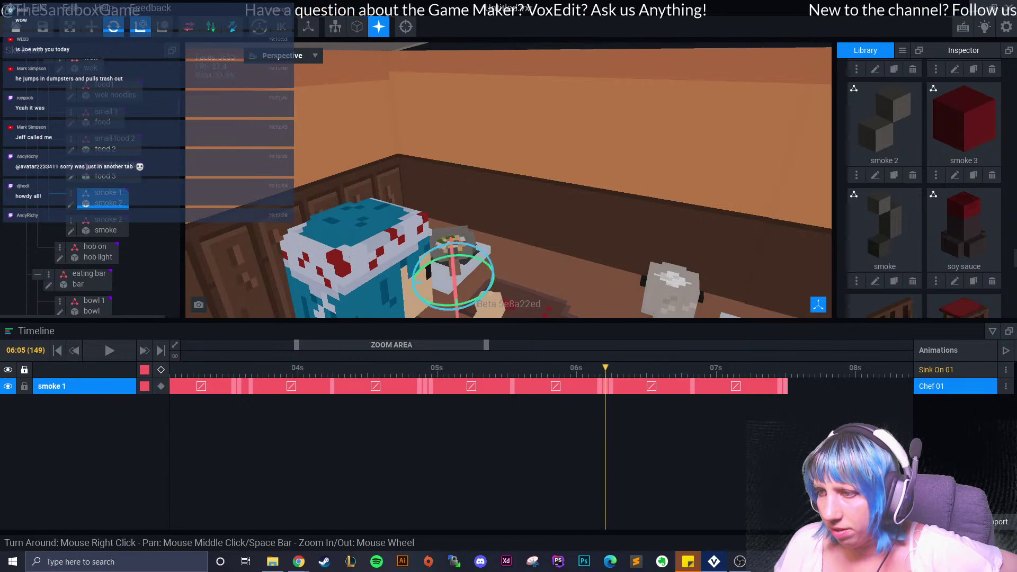
{"action": "key", "text": "Left"}
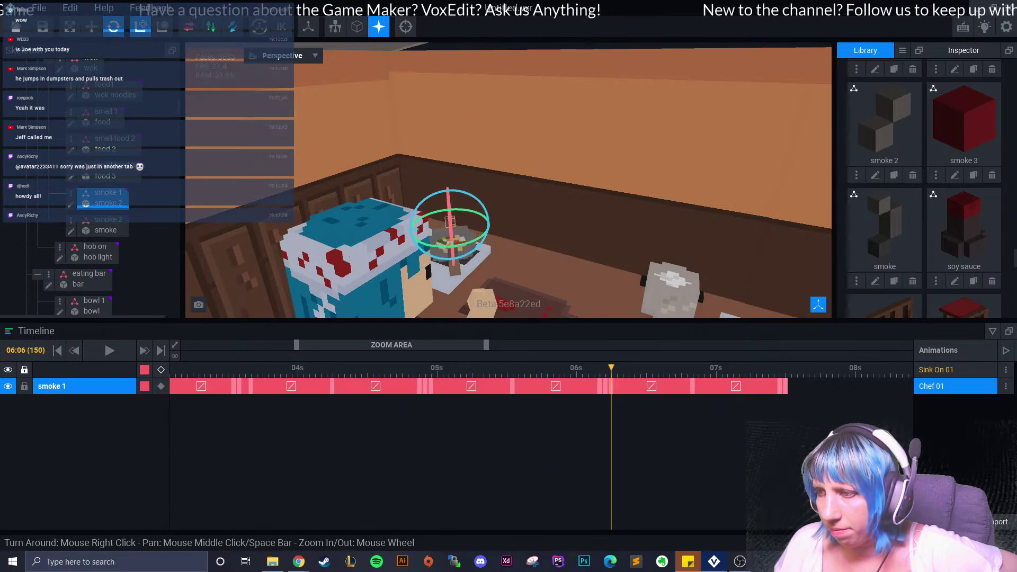
- Step through the smoke 1 node's frames between 06:06 and 04:05, checking the reset around 04:22, to examine the smoke's timing
{"action": "key", "text": "Left"}
{"action": "key", "text": "Left"}
{"action": "key", "text": "Left"}
{"action": "key", "text": "Left"}
{"action": "key", "text": "Left"}
{"action": "key", "text": "Left"}
{"action": "key", "text": "Left"}
{"action": "key", "text": "Left"}
{"action": "key", "text": "Left"}
{"action": "key", "text": "Left"}
{"action": "key", "text": "Left"}
{"action": "key", "text": "Left"}
{"action": "key", "text": "Left"}
{"action": "key", "text": "Left"}
{"action": "key", "text": "Left"}
{"action": "key", "text": "Left"}
{"action": "key", "text": "Left"}
{"action": "key", "text": "Left"}
{"action": "key", "text": "Left"}
{"action": "key", "text": "Left"}
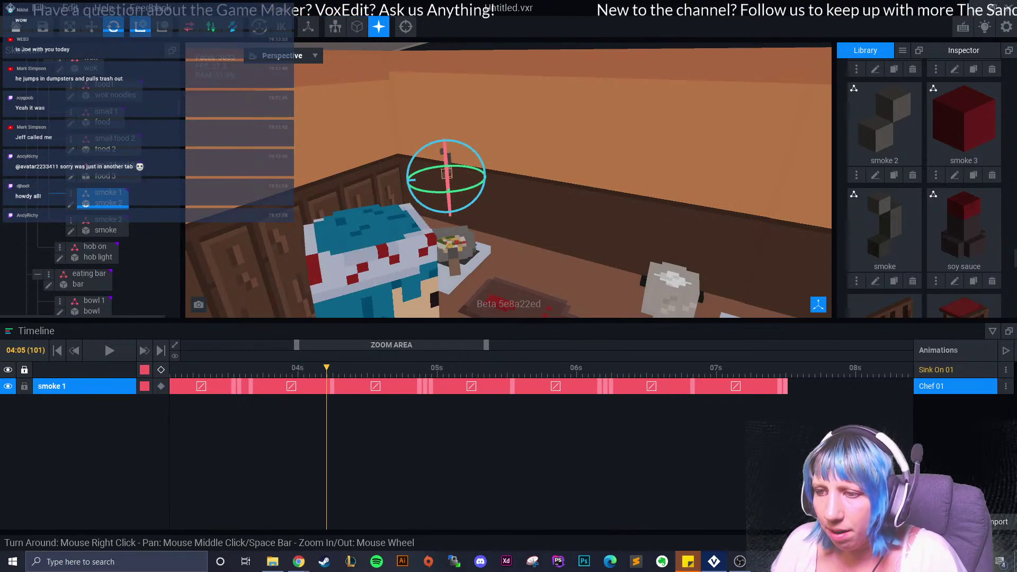
{"action": "key", "text": "Right"}
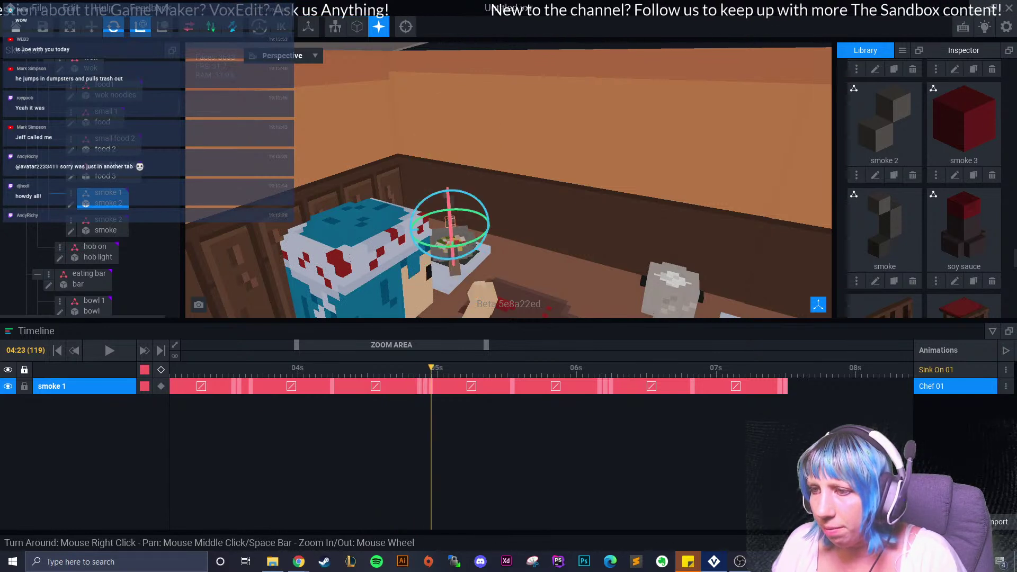
{"action": "key", "text": "Left"}
{"action": "left_click", "coordinate": [431, 386]}
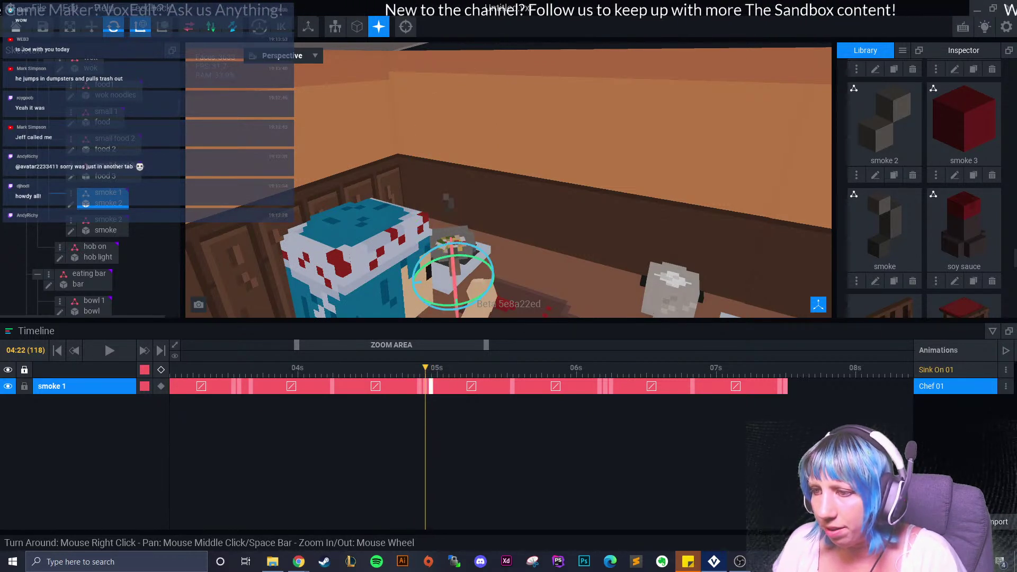
{"action": "key", "text": "Left"}
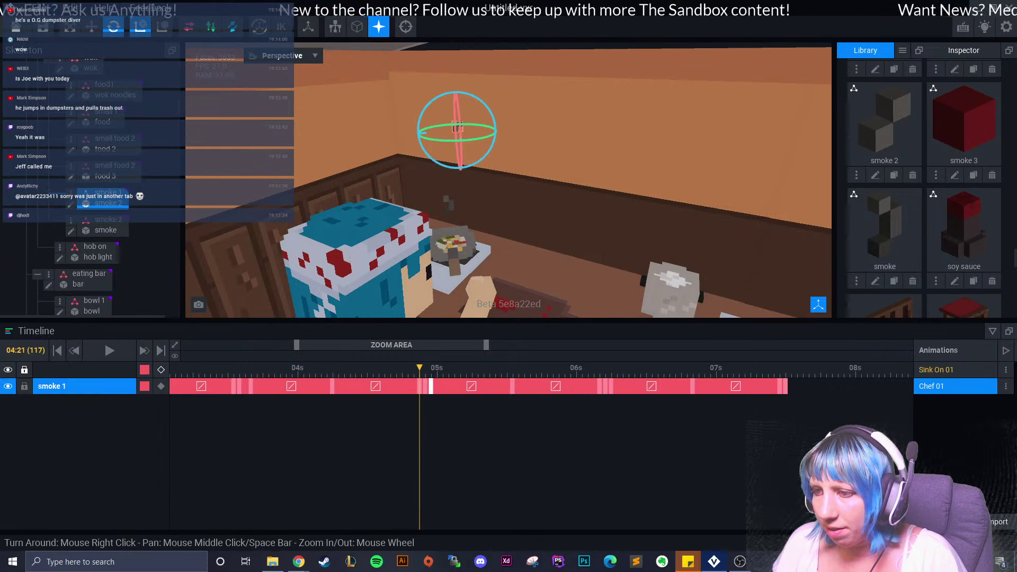
{"action": "key", "text": "Right"}
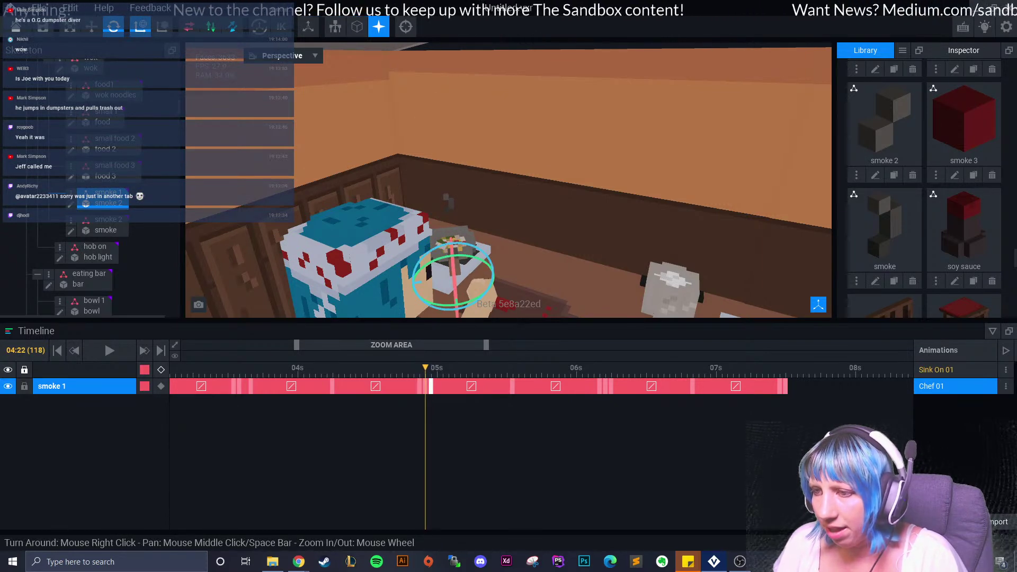
- Move the smoke 1 keyframe at 04:23 to about 05:09 to delay the start of the next rise
{"action": "left_click_drag", "start_coordinate": [437, 408], "coordinate": [793, 394]}
{"action": "key", "text": "Escape"}
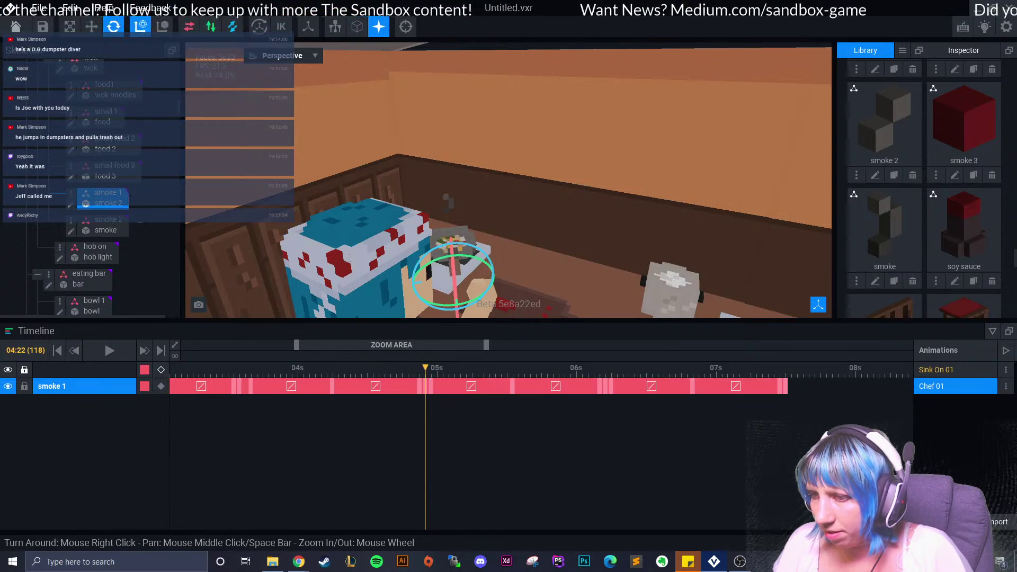
{"action": "left_click", "coordinate": [430, 386]}
{"action": "left_click_drag", "start_coordinate": [430, 386], "coordinate": [489, 386]}
- Copy the smoke 1 keyframe at 04:22, paste it at 05:07, and move the rise's starting keyframe to about 05:08
{"action": "left_click", "coordinate": [425, 387]}
{"action": "right_click", "coordinate": [425, 386]}
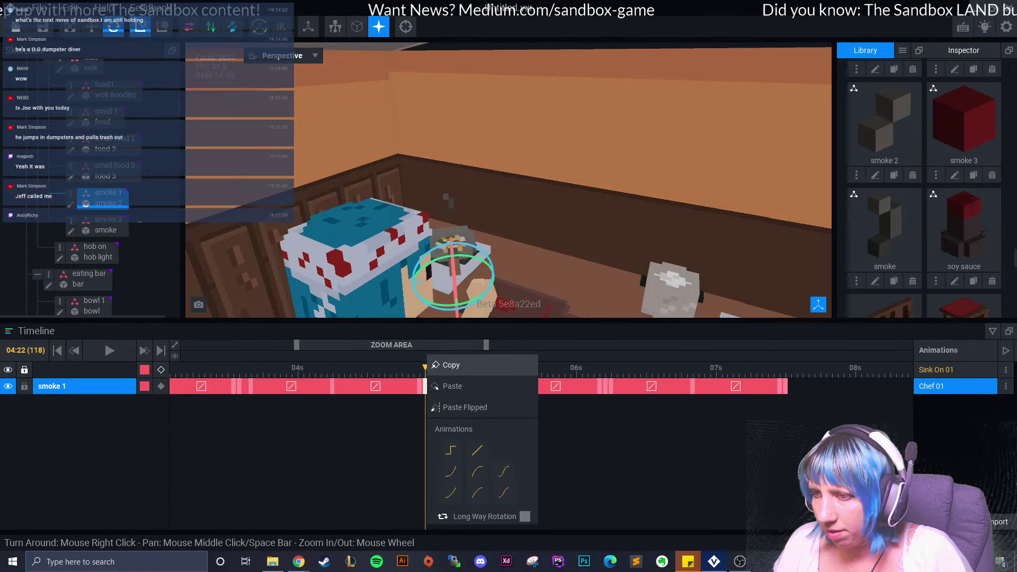
{"action": "left_click", "coordinate": [448, 364]}
{"action": "key", "text": "Escape"}
{"action": "left_click", "coordinate": [478, 368]}
{"action": "right_click", "coordinate": [478, 386]}
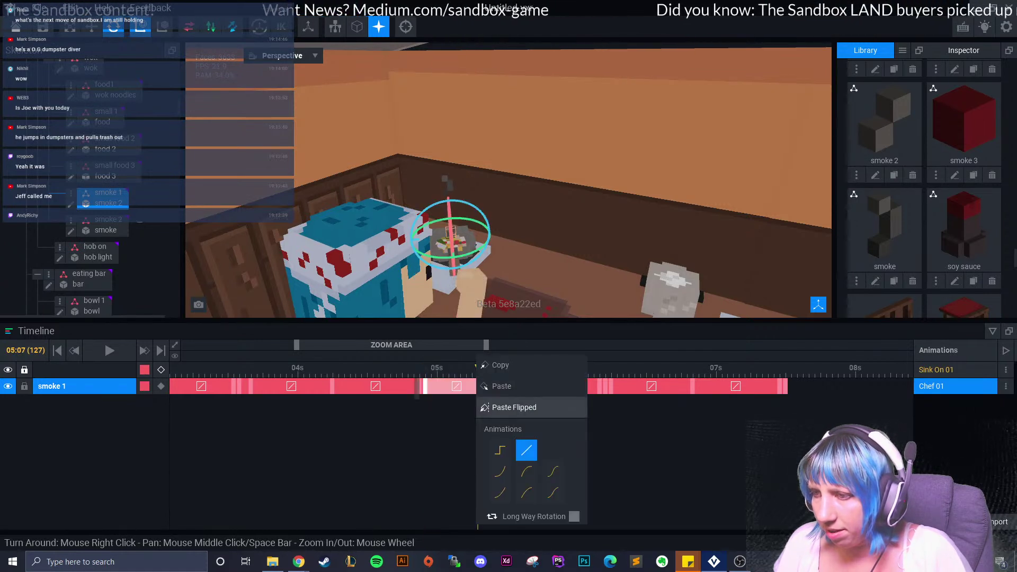
{"action": "left_click", "coordinate": [500, 386]}
{"action": "left_click", "coordinate": [489, 386]}
{"action": "left_click_drag", "start_coordinate": [489, 386], "coordinate": [483, 386]}
- Move the smoke 1 keyframe at 06:06 to about 06:14 and paste a copy of the 06:05 keyframe at 06:10
{"action": "left_click_drag", "start_coordinate": [419, 367], "coordinate": [599, 367]}
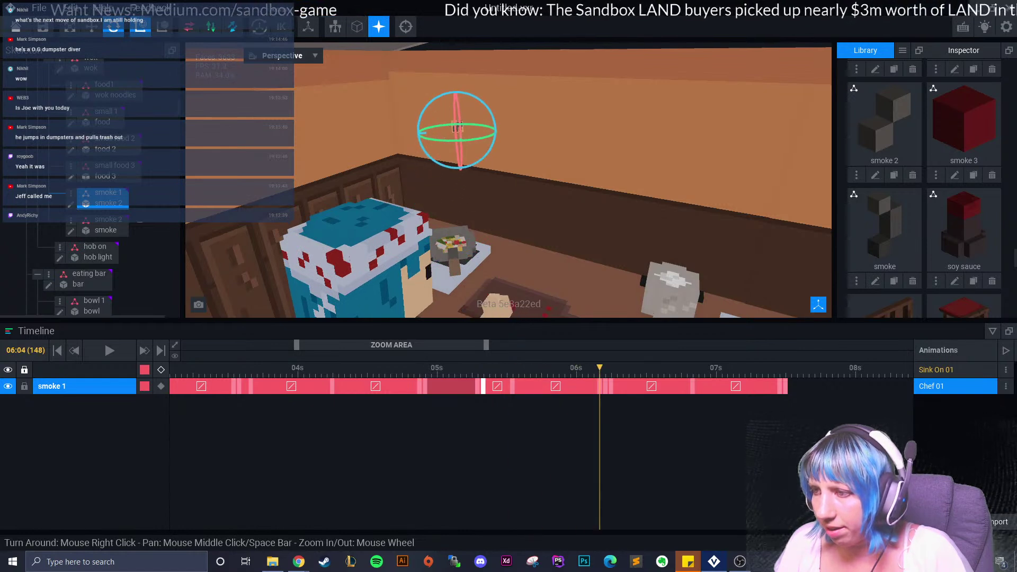
{"action": "key", "text": "Right"}
{"action": "key", "text": "Right"}
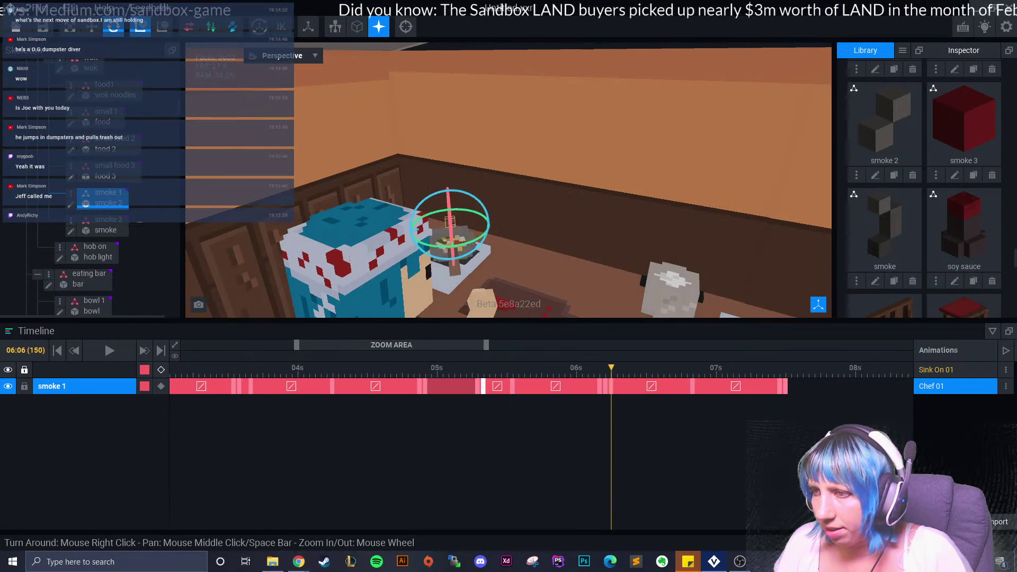
{"action": "left_click_drag", "start_coordinate": [680, 386], "coordinate": [605, 386]}
{"action": "right_click", "coordinate": [607, 386]}
{"action": "left_click", "coordinate": [625, 363]}
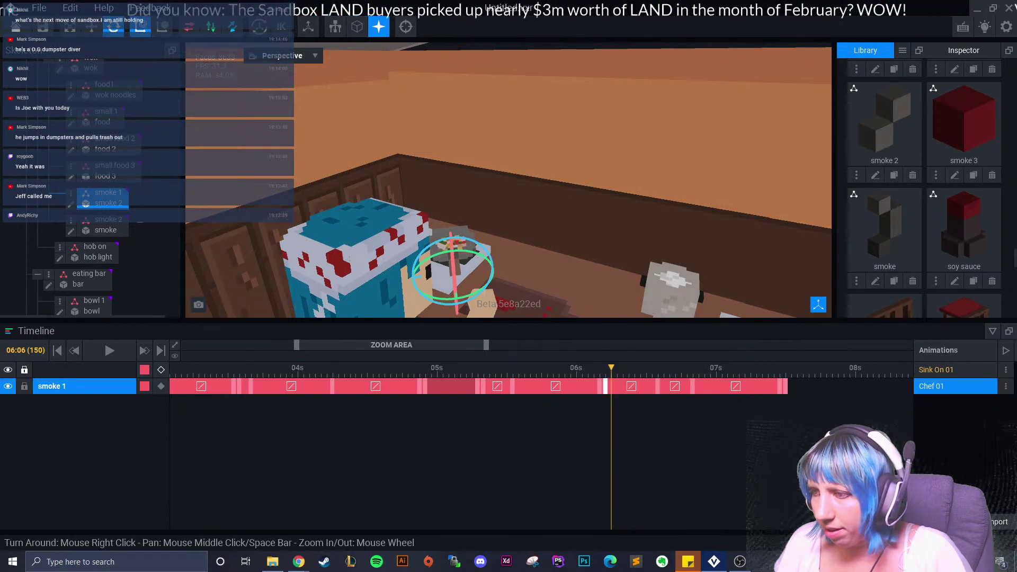
{"action": "key", "text": "Right"}
{"action": "key", "text": "Right"}
{"action": "key", "text": "Right"}
{"action": "key", "text": "Right"}
{"action": "right_click", "coordinate": [634, 387]}
{"action": "left_click", "coordinate": [649, 381]}
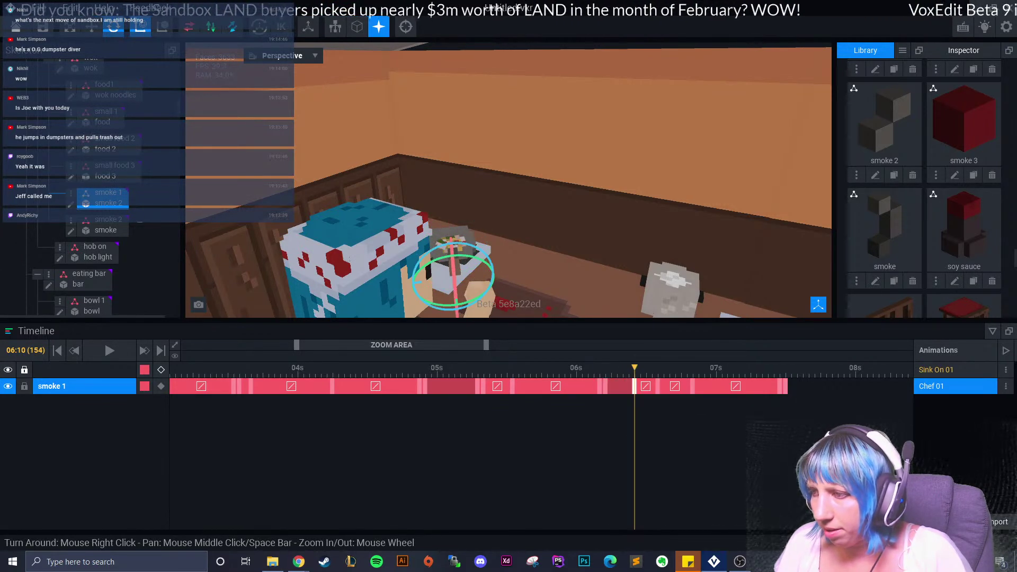
- Shift the keyframes of smoke 1's last rise to about 07:01, 07:07 and 07:18
{"action": "left_click_drag", "start_coordinate": [634, 386], "coordinate": [820, 386]}
{"action": "left_click_drag", "start_coordinate": [692, 386], "coordinate": [756, 386]}
{"action": "left_click_drag", "start_coordinate": [657, 386], "coordinate": [721, 386]}
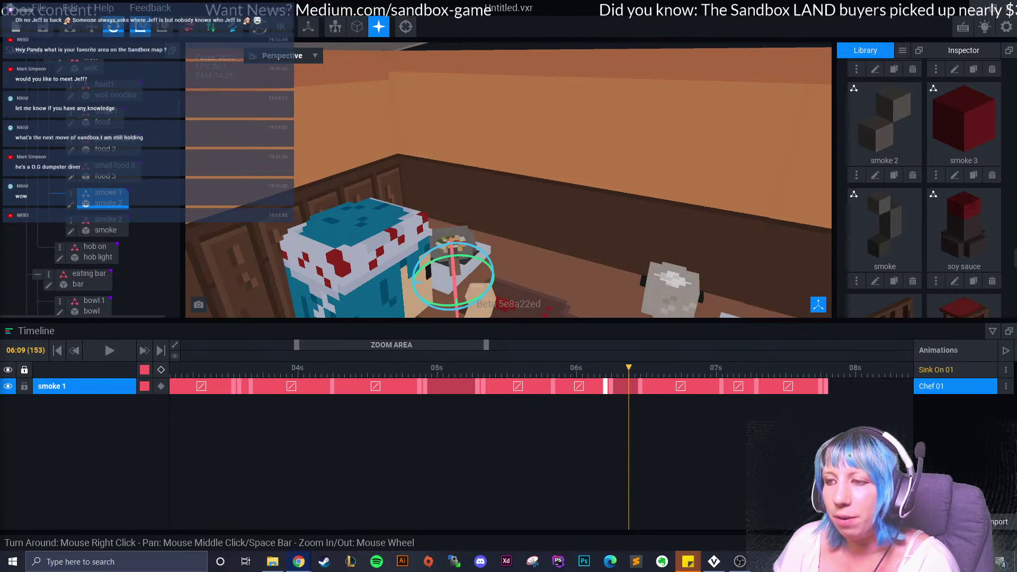
- Stretch smoke 1's last rise by moving its middle keyframes to about 07:09 and 07:16 and its end to about 08:03
{"action": "left_click_drag", "start_coordinate": [486, 344], "coordinate": [522, 345]}
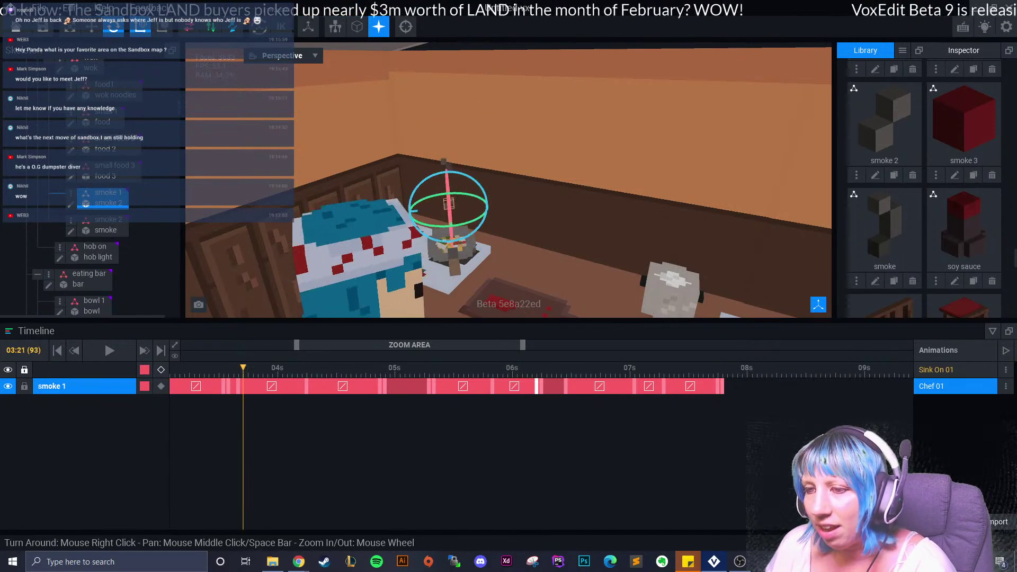
{"action": "left_click_drag", "start_coordinate": [718, 368], "coordinate": [722, 368]}
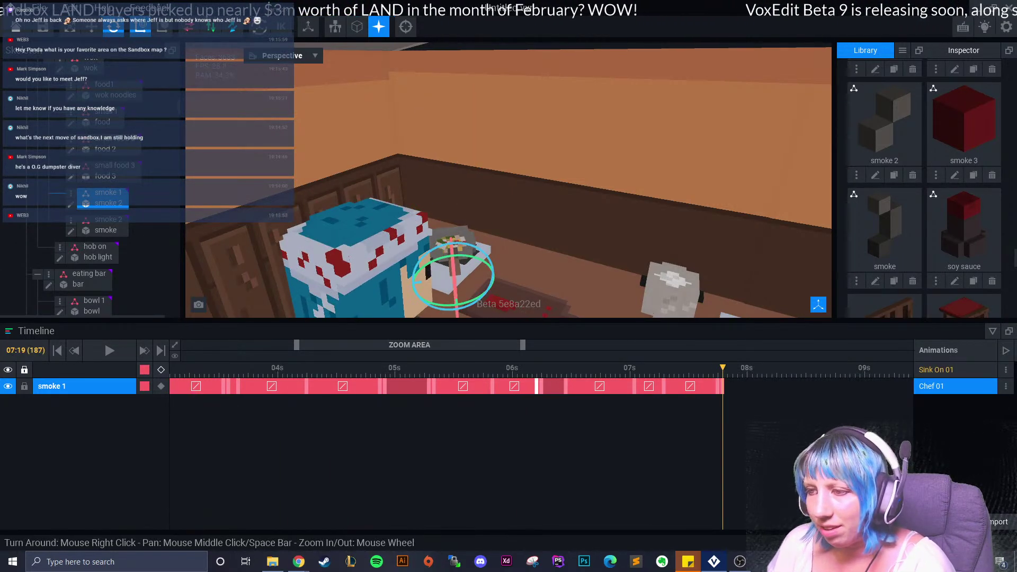
{"action": "left_click_drag", "start_coordinate": [409, 345], "coordinate": [440, 345]}
{"action": "left_click_drag", "start_coordinate": [553, 345], "coordinate": [477, 345]}
{"action": "left_click_drag", "start_coordinate": [402, 345], "coordinate": [465, 344]}
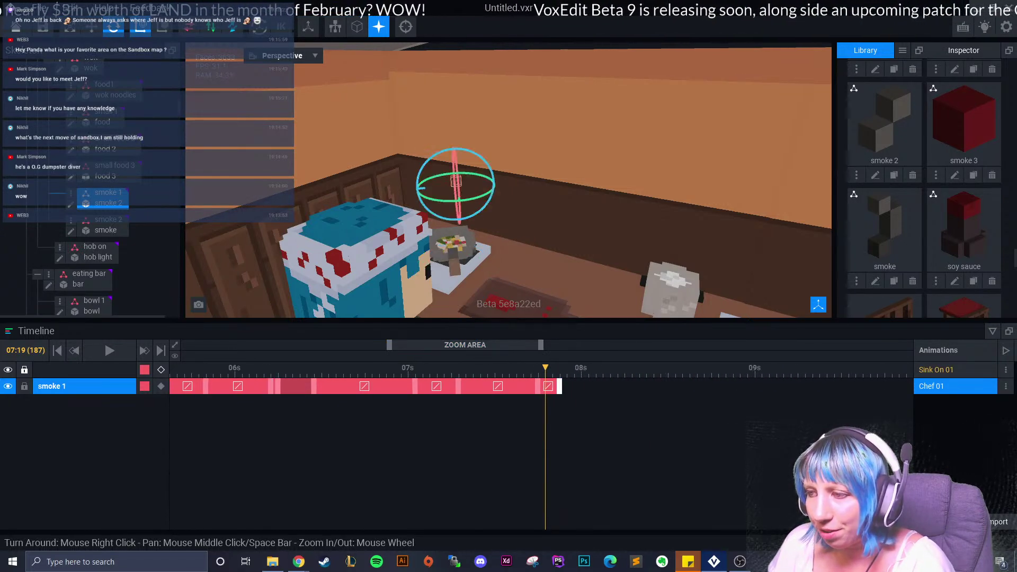
{"action": "left_click_drag", "start_coordinate": [537, 386], "coordinate": [603, 386]}
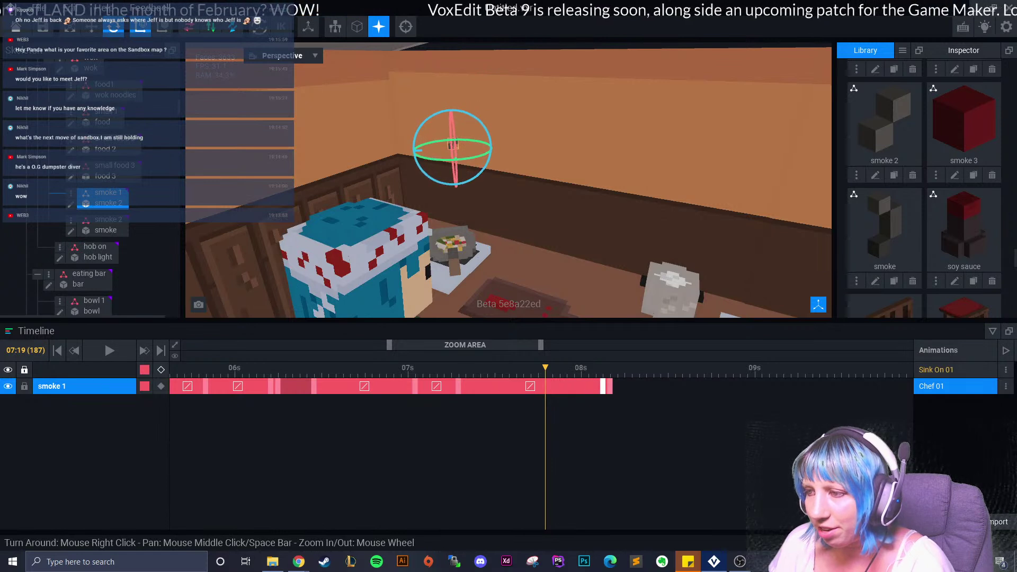
{"action": "left_click_drag", "start_coordinate": [459, 386], "coordinate": [523, 386]}
{"action": "left_click_drag", "start_coordinate": [414, 386], "coordinate": [472, 386]}
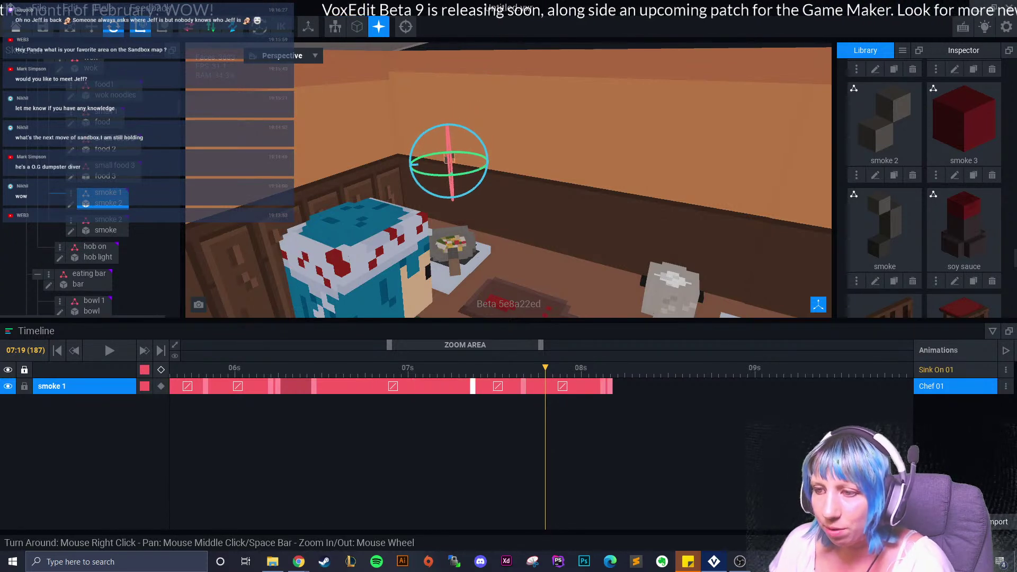
- Retime smoke 1's preceding rise with keyframes at about 05:23 and 06:09, and move the start of the last rise to about 06:19
{"action": "left_click_drag", "start_coordinate": [313, 386], "coordinate": [336, 386]}
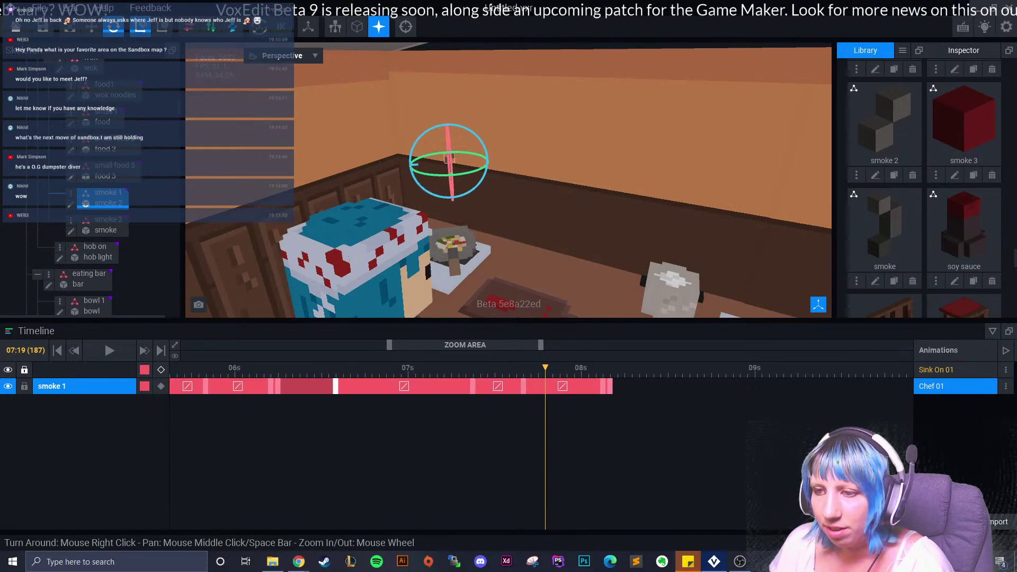
{"action": "left_click_drag", "start_coordinate": [545, 367], "coordinate": [257, 368]}
{"action": "left_click_drag", "start_coordinate": [336, 386], "coordinate": [299, 386]}
{"action": "mouse_move", "coordinate": [205, 386]}
{"action": "left_mouse_down"}
{"action": "mouse_move", "coordinate": [249, 386]}
{"action": "mouse_move", "coordinate": [242, 368]}
{"action": "mouse_move", "coordinate": [213, 368]}
{"action": "left_mouse_up"}
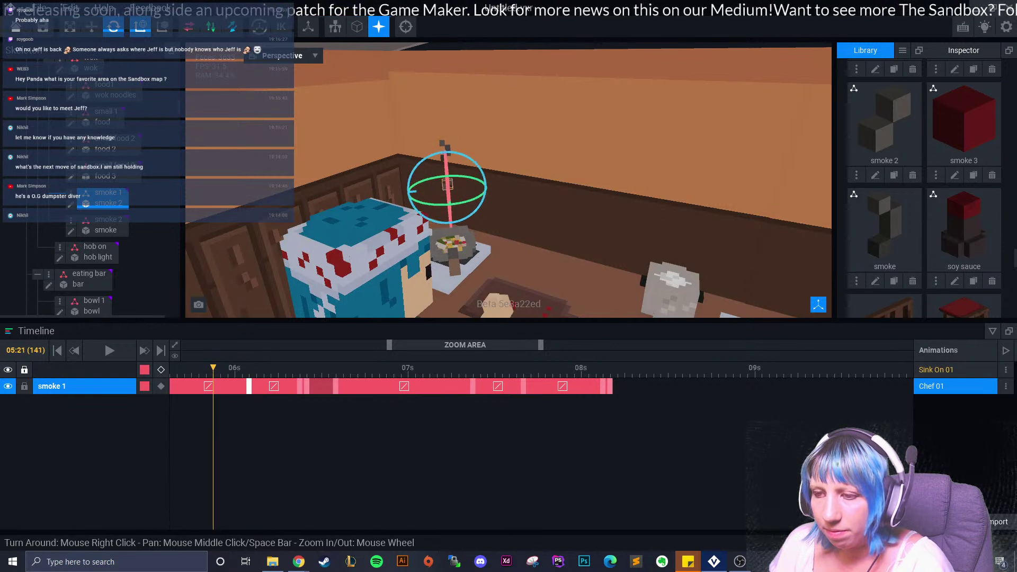
{"action": "left_click_drag", "start_coordinate": [465, 345], "coordinate": [426, 345]}
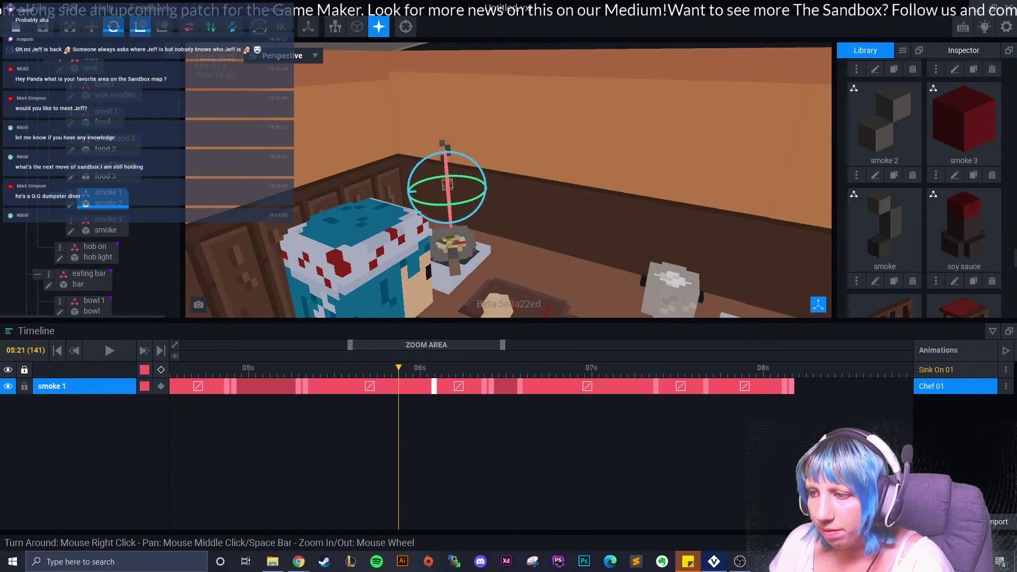
{"action": "left_click_drag", "start_coordinate": [519, 386], "coordinate": [555, 386]}
{"action": "left_click_drag", "start_coordinate": [433, 387], "coordinate": [191, 367]}
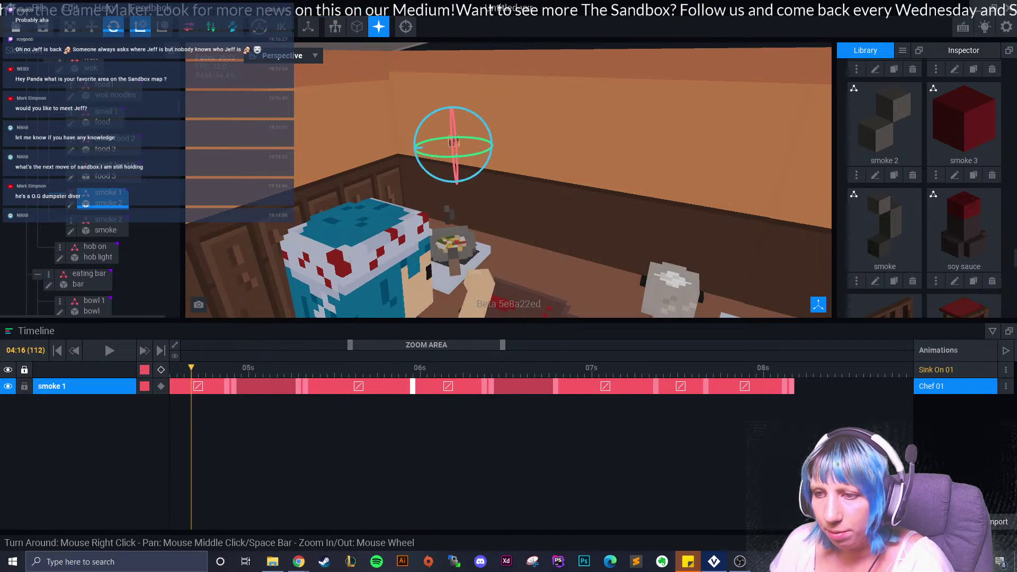
- Select the smoke 2 node and delete its repeated rise keyframes following the reset at 03:00
{"action": "left_click_drag", "start_coordinate": [434, 345], "coordinate": [340, 345]}
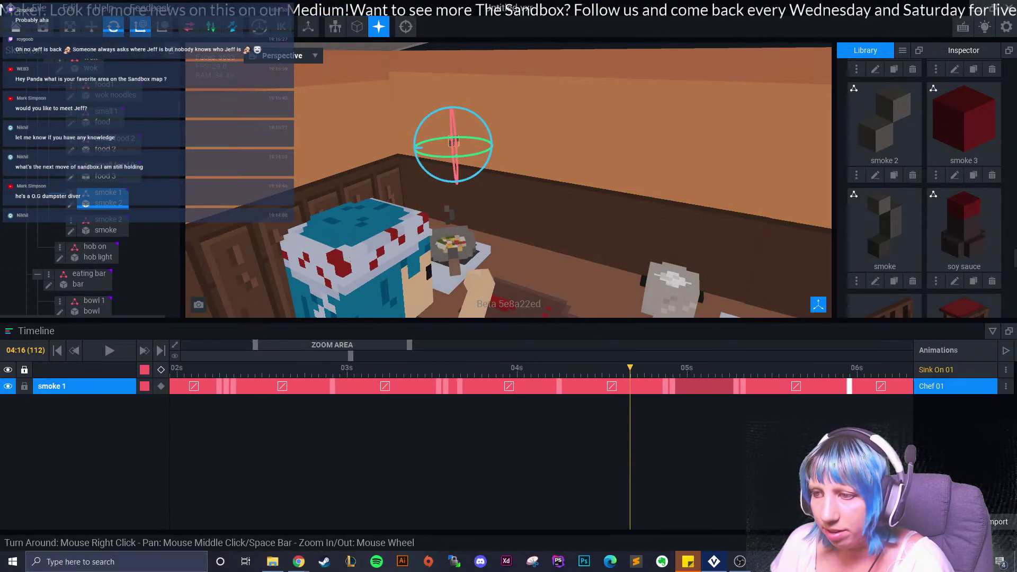
{"action": "left_click", "coordinate": [439, 368]}
{"action": "left_click_drag", "start_coordinate": [438, 368], "coordinate": [495, 367]}
{"action": "left_click", "coordinate": [106, 219]}
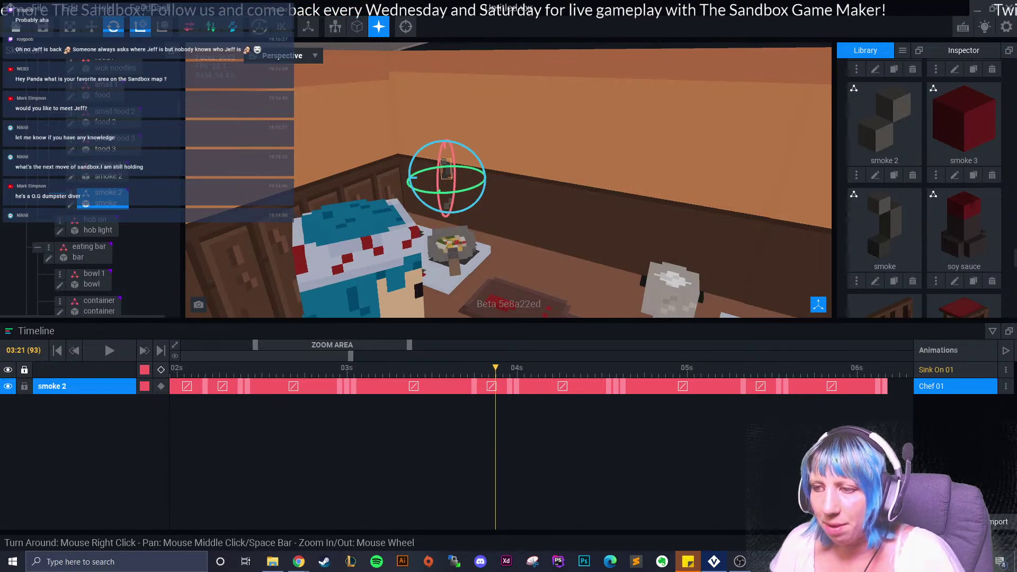
{"action": "left_click_drag", "start_coordinate": [409, 345], "coordinate": [516, 345]}
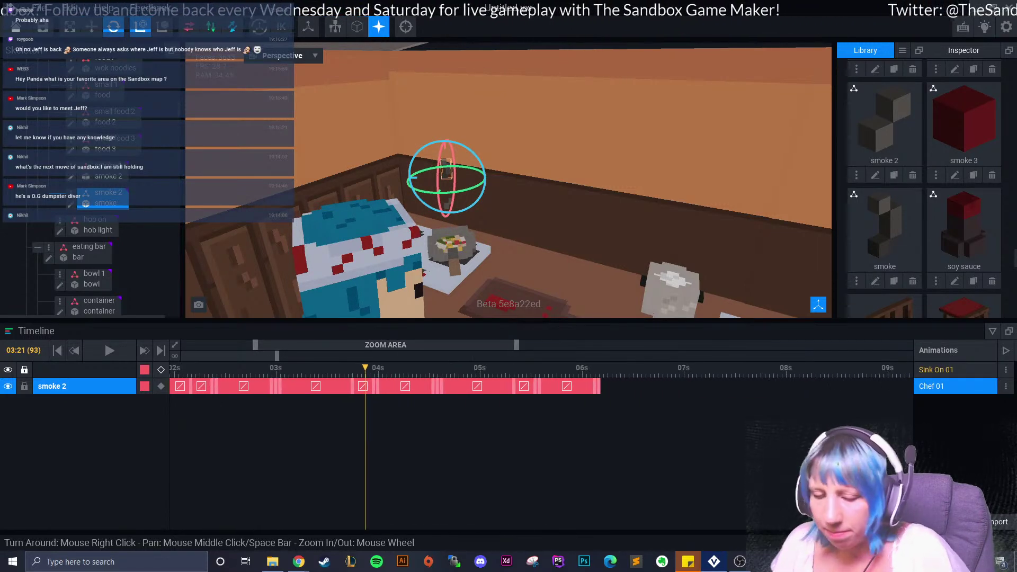
{"action": "left_click_drag", "start_coordinate": [620, 396], "coordinate": [276, 367]}
{"action": "key", "text": "Delete"}
- Copy smoke 2's keyframe at 03:00, paste it at 03:12, and move the following keyframe to about 03:13
{"action": "left_click", "coordinate": [288, 367]}
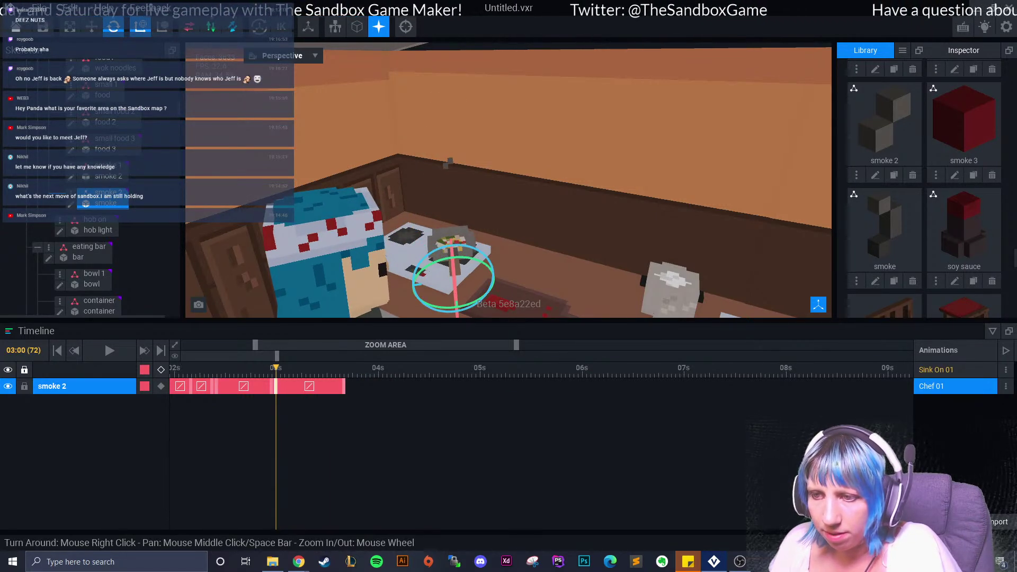
{"action": "right_click", "coordinate": [278, 386]}
{"action": "left_click", "coordinate": [297, 386]}
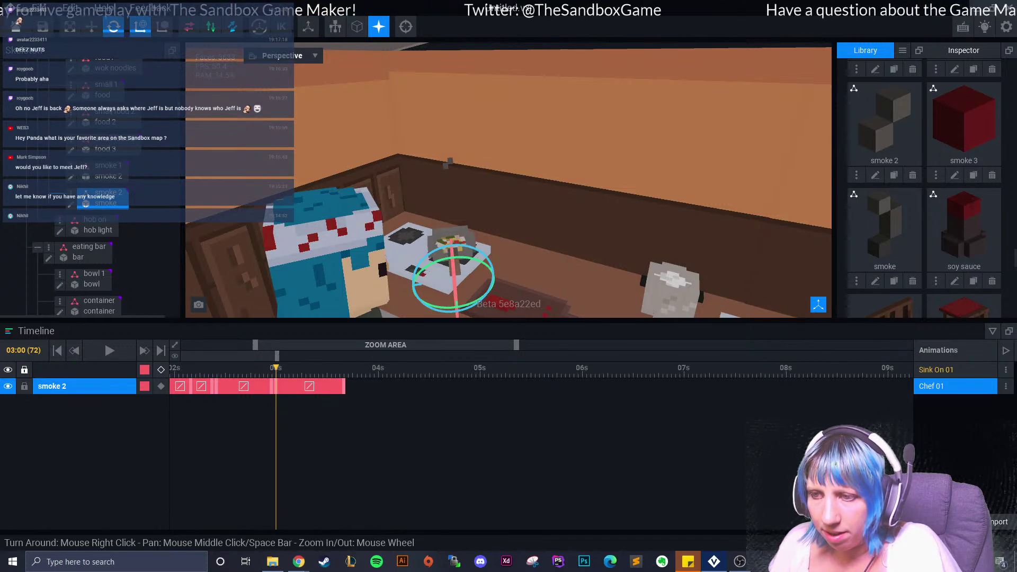
{"action": "left_click", "coordinate": [327, 368]}
{"action": "right_click", "coordinate": [329, 386]}
{"action": "left_click", "coordinate": [354, 386]}
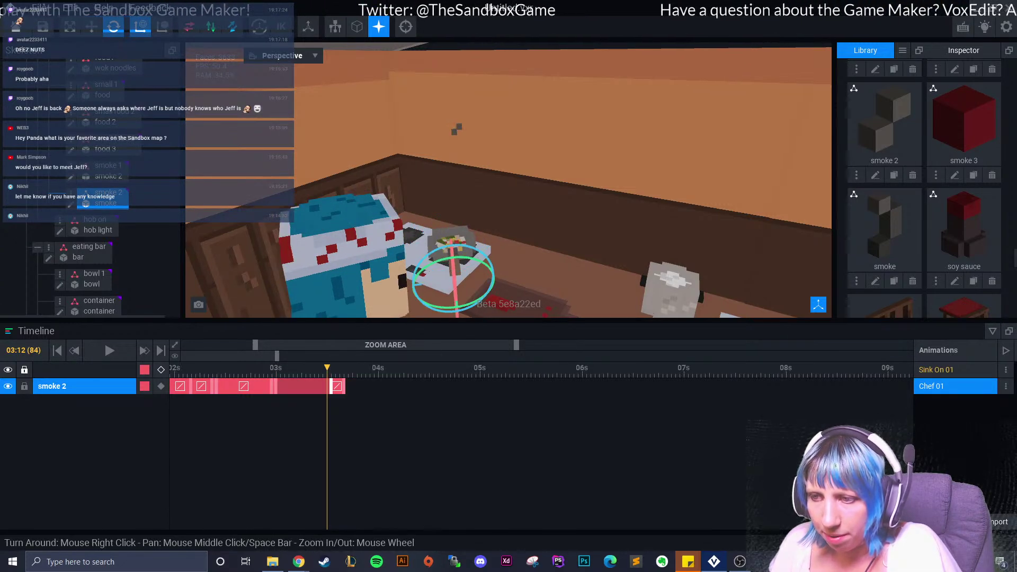
- Select the smoke 2 keyframes from 01:11 through 03:13 and set the loop area's end to about 03:00
{"action": "key", "text": "Home"}
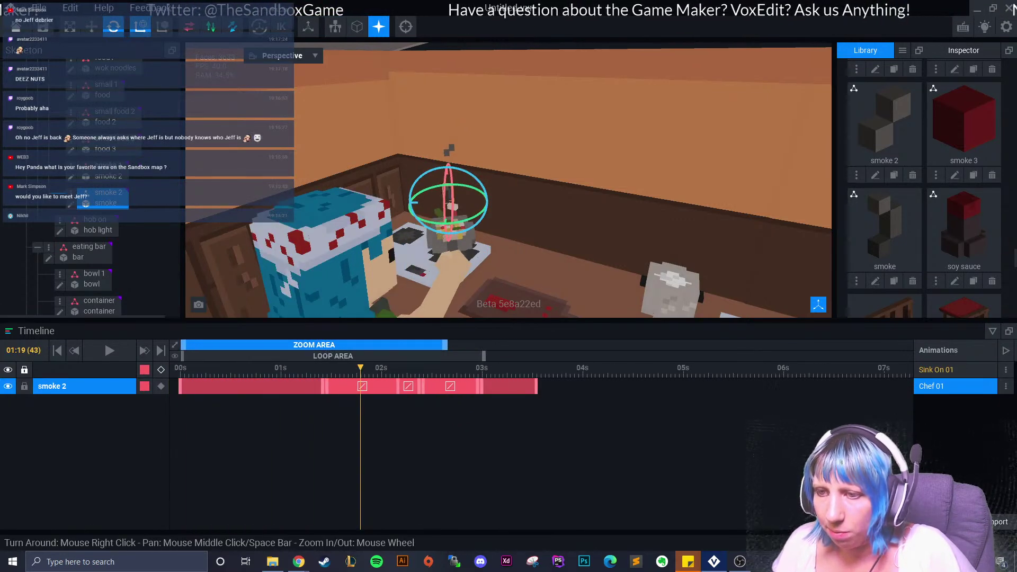
{"action": "left_click_drag", "start_coordinate": [445, 345], "coordinate": [361, 345]}
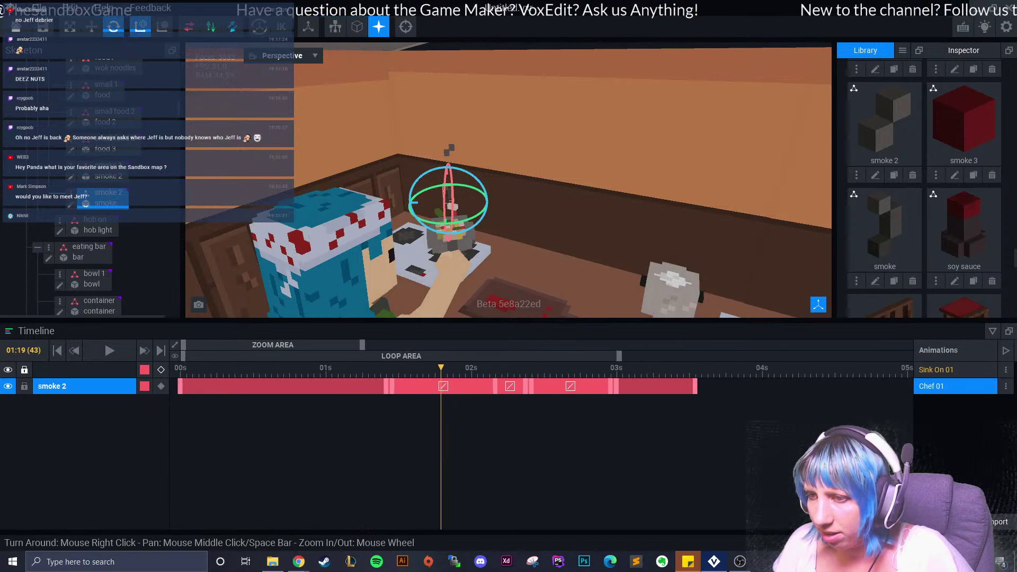
{"action": "key", "text": "super"}
{"action": "key", "text": "super"}
{"action": "left_click_drag", "start_coordinate": [452, 408], "coordinate": [702, 393]}
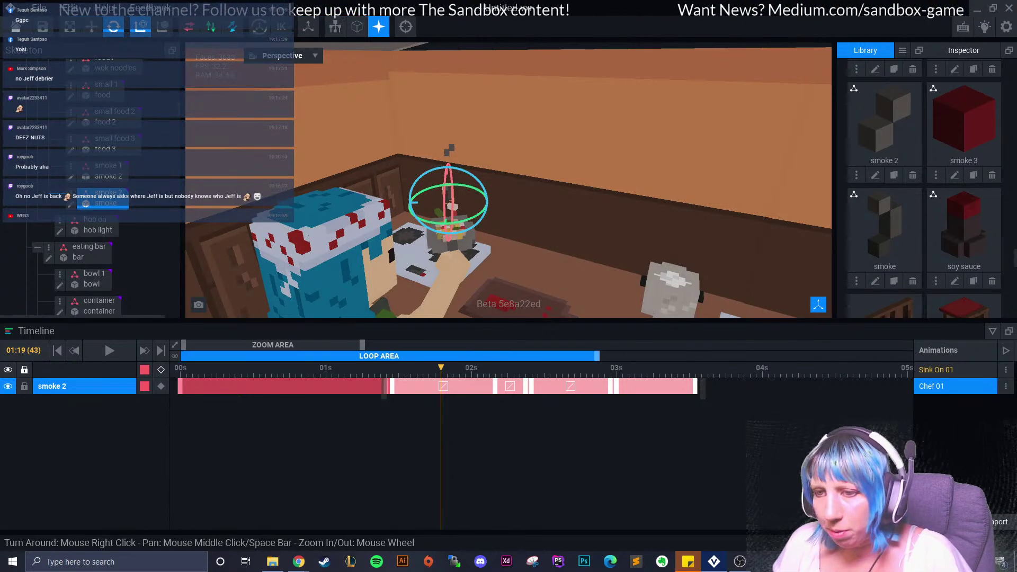
{"action": "left_click_drag", "start_coordinate": [600, 356], "coordinate": [619, 356]}
{"action": "left_click_drag", "start_coordinate": [441, 368], "coordinate": [695, 368]}
{"action": "left_click", "coordinate": [701, 367]}
{"action": "right_click", "coordinate": [701, 386]}
{"action": "left_click", "coordinate": [728, 371]}
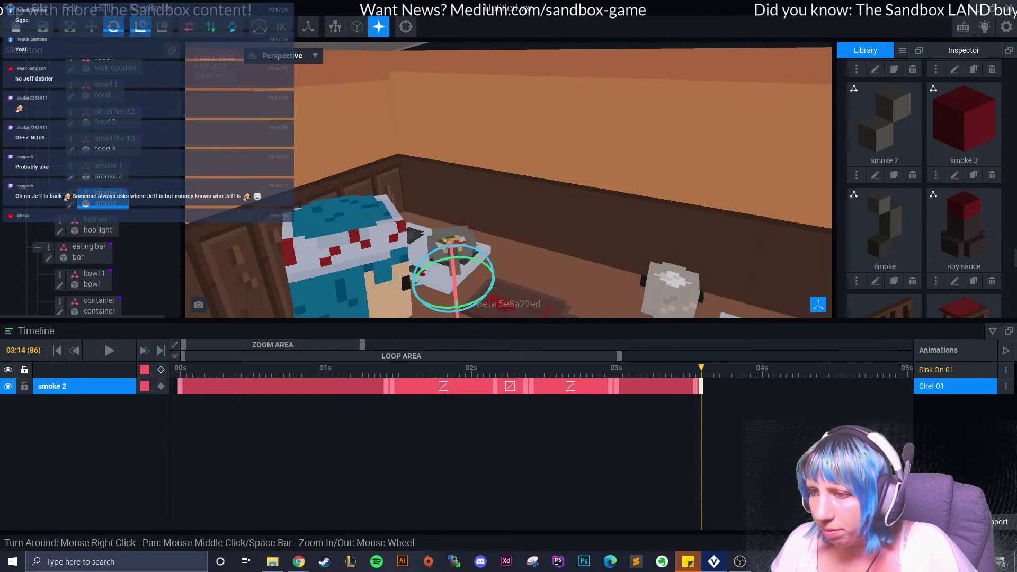
{"action": "left_click_drag", "start_coordinate": [363, 345], "coordinate": [408, 345]}
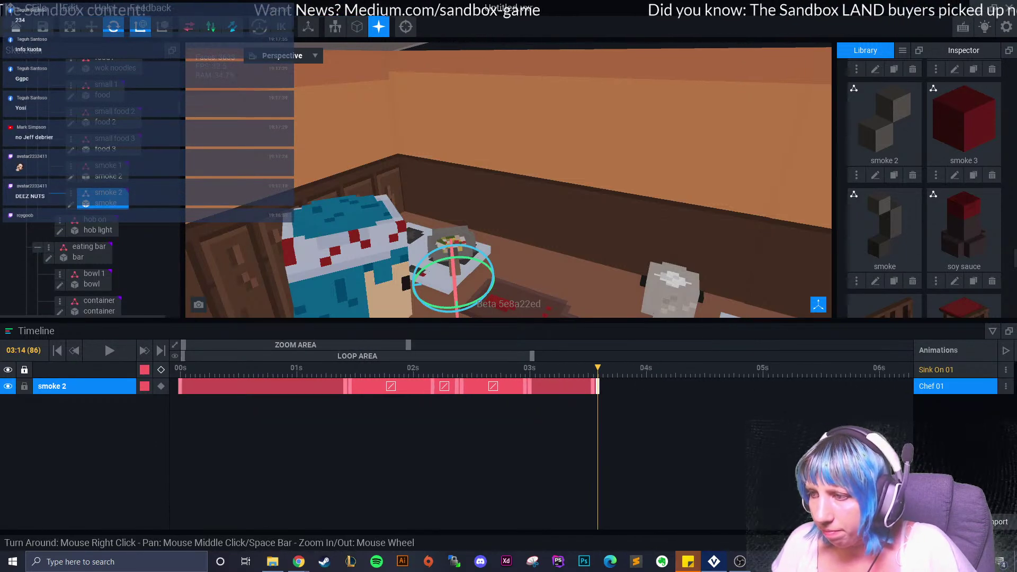
{"action": "key", "text": "ctrl+z"}
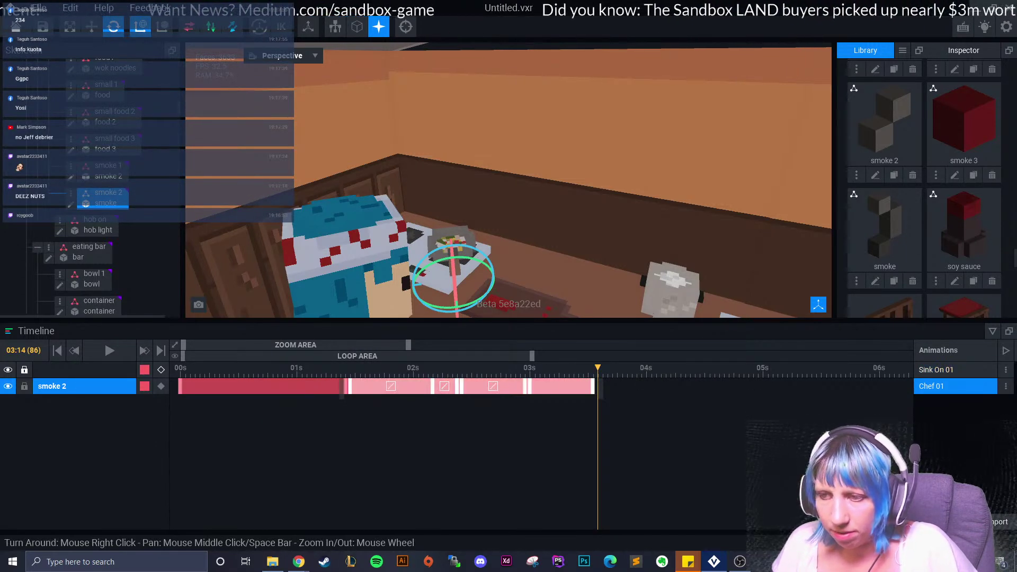
- Copy the selected smoke 2 keyframes, paste them after 03:13, and move the first pasted keyframe to about 03:14
{"action": "right_click", "coordinate": [381, 386]}
{"action": "left_click", "coordinate": [394, 366]}
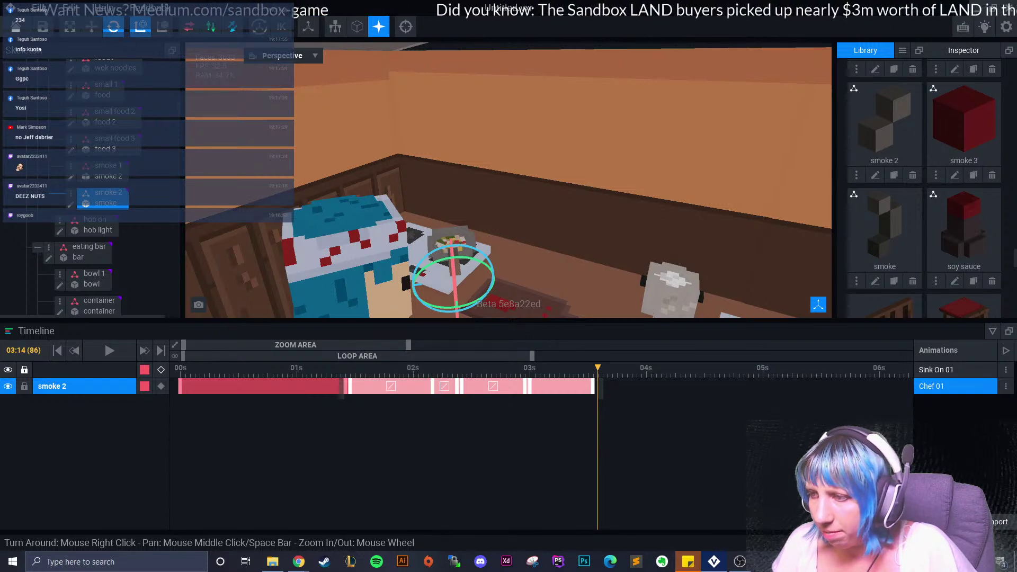
{"action": "left_click", "coordinate": [602, 386]}
{"action": "right_click", "coordinate": [602, 386]}
{"action": "left_click", "coordinate": [625, 386]}
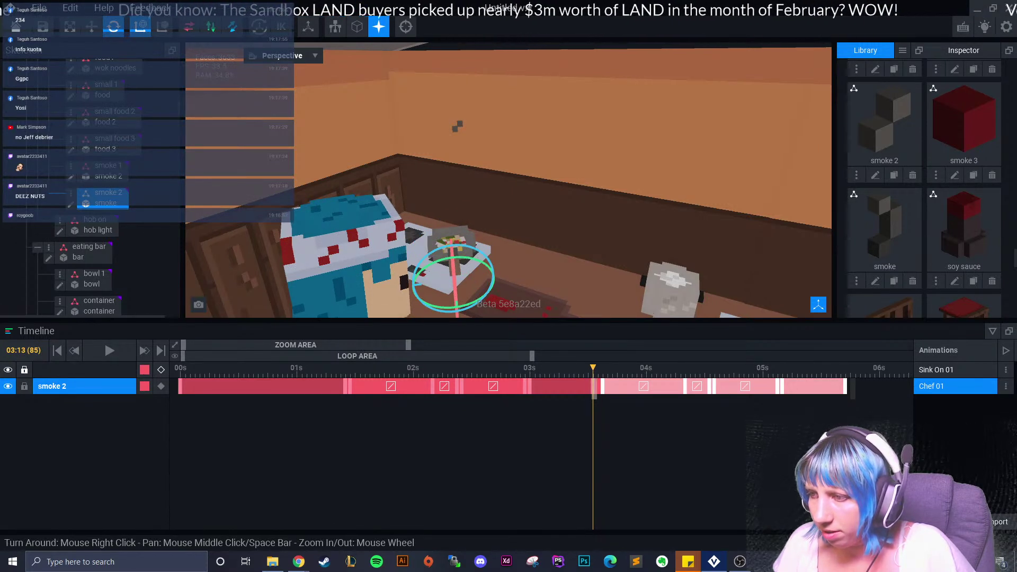
{"action": "key", "text": "Escape"}
{"action": "key", "text": "Right"}
{"action": "key", "text": "space"}
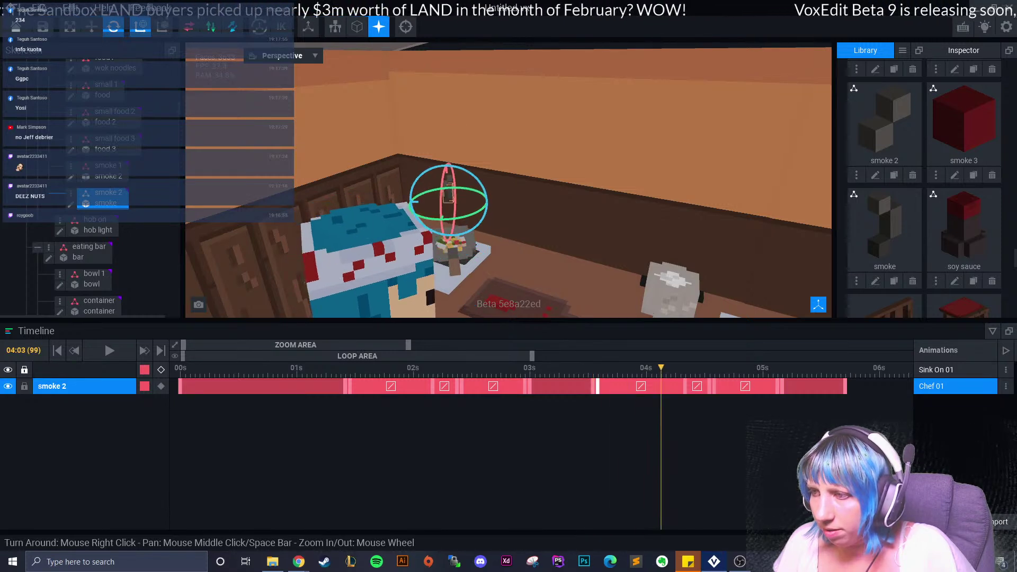
{"action": "key", "text": "space"}
{"action": "key", "text": "space"}
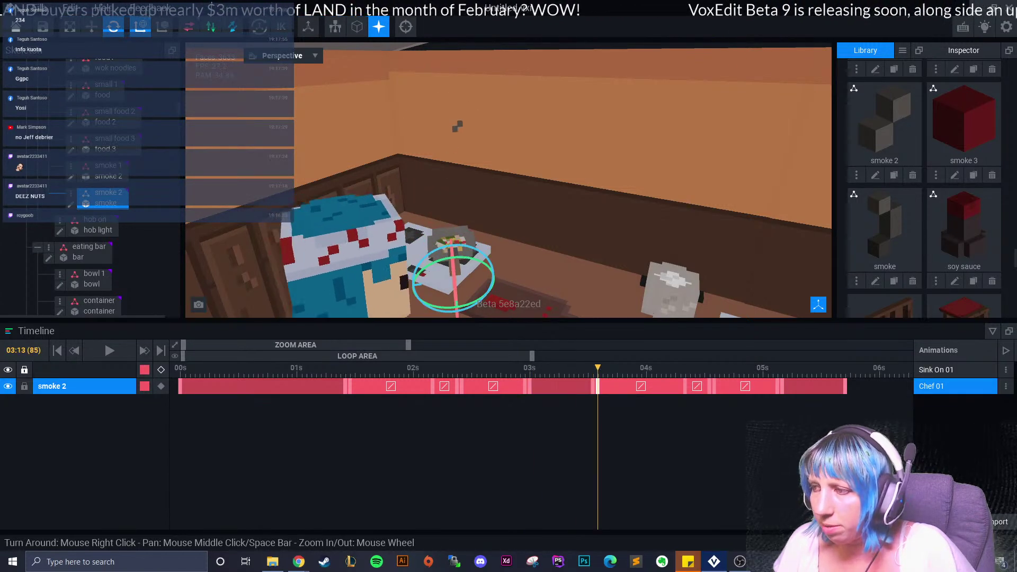
- Paste the copied smoke 2 rise keyframes again at 05:18 and just before the 08s mark
{"action": "left_click_drag", "start_coordinate": [365, 345], "coordinate": [463, 368]}
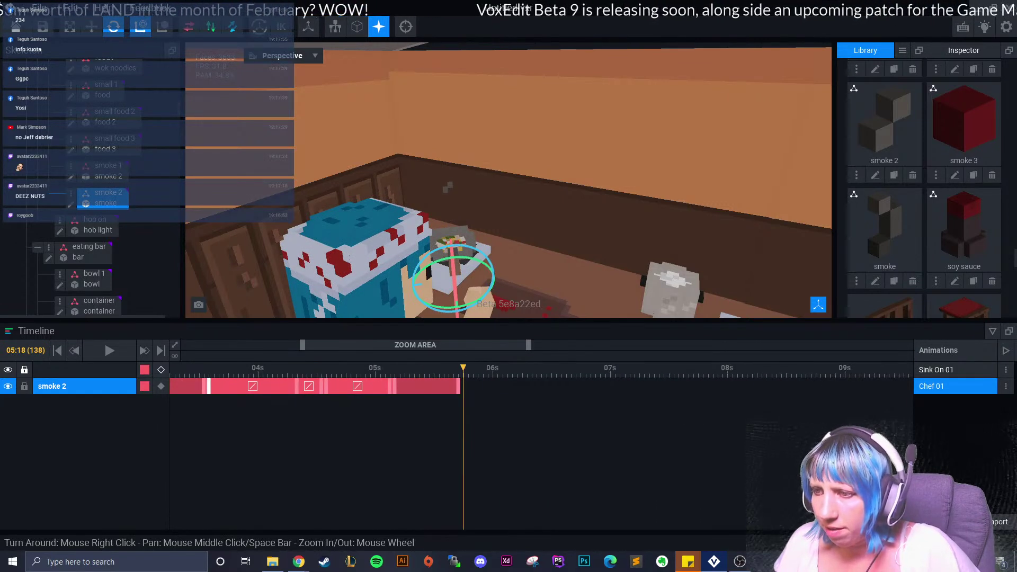
{"action": "right_click", "coordinate": [463, 386]}
{"action": "left_click", "coordinate": [485, 386]}
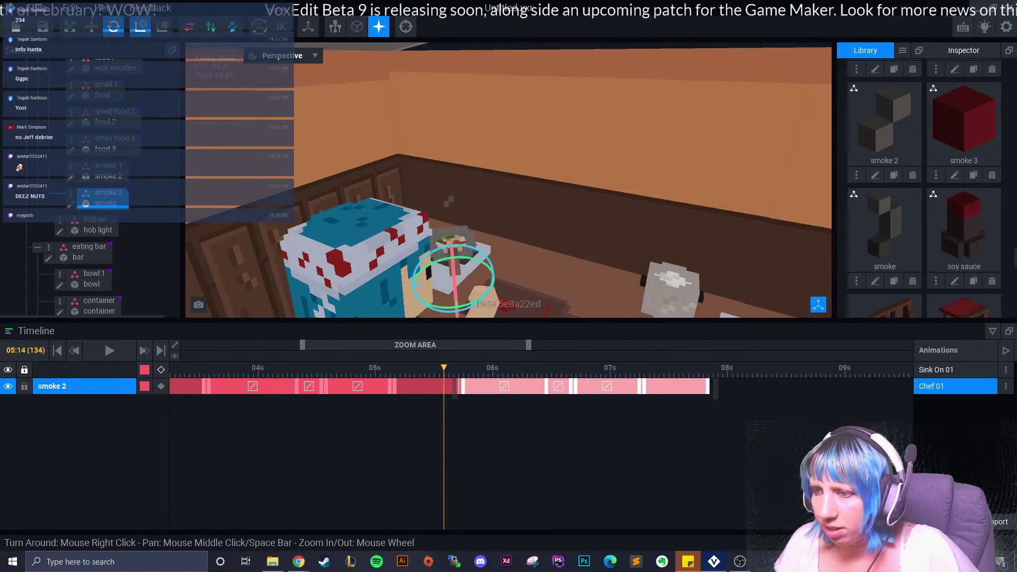
{"action": "left_click_drag", "start_coordinate": [463, 368], "coordinate": [713, 368]}
{"action": "right_click", "coordinate": [714, 387]}
{"action": "left_click", "coordinate": [723, 386]}
- Retime the smoke 2 rise that starts at 05:18, placing its middle keyframes at about 06:06 and 06:16
{"action": "left_click_drag", "start_coordinate": [712, 369], "coordinate": [546, 368]}
{"action": "left_click_drag", "start_coordinate": [486, 187], "coordinate": [477, 173]}
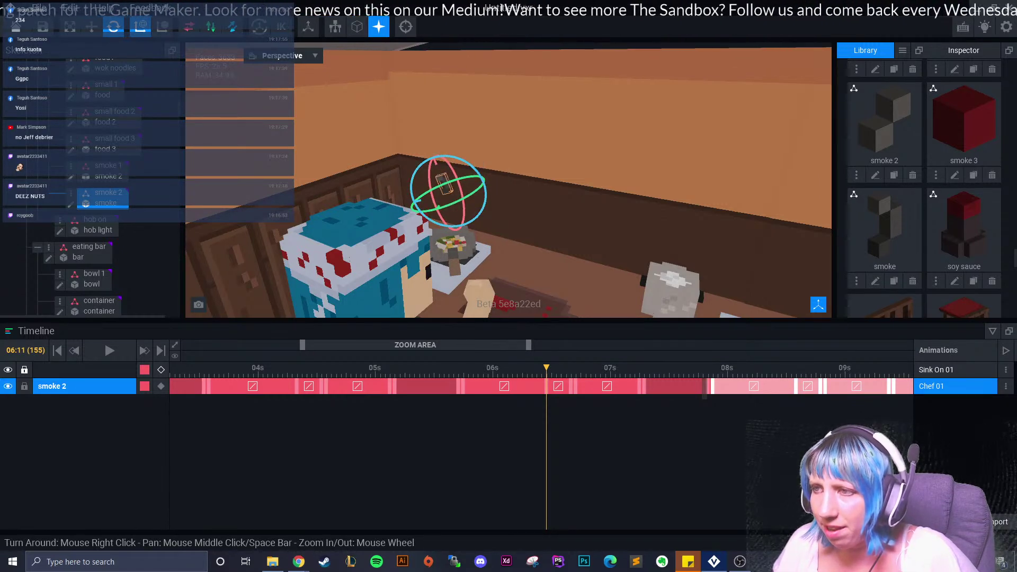
{"action": "left_click_drag", "start_coordinate": [546, 368], "coordinate": [571, 368]}
{"action": "key", "text": "Right"}
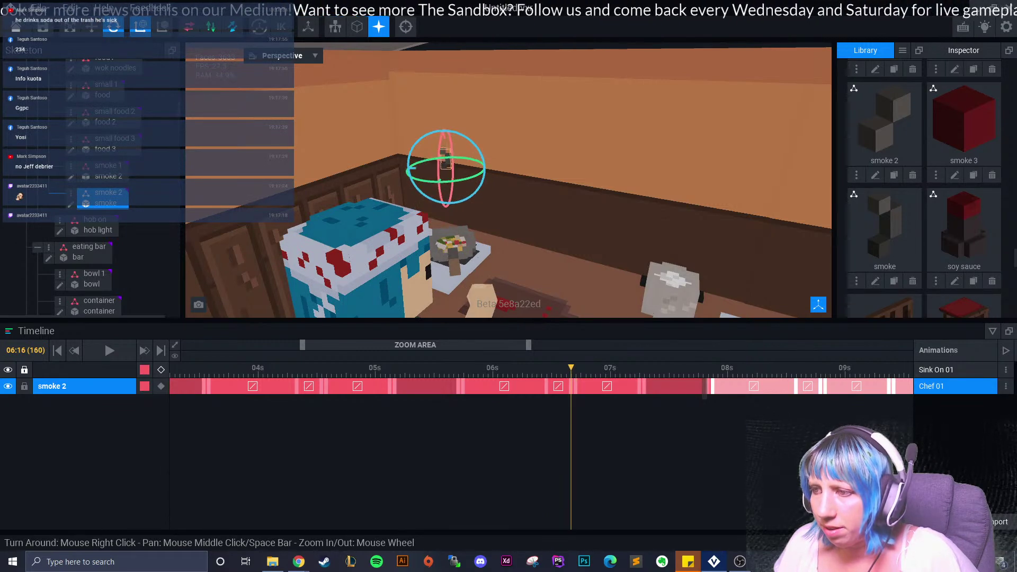
{"action": "left_click_drag", "start_coordinate": [546, 386], "coordinate": [570, 367]}
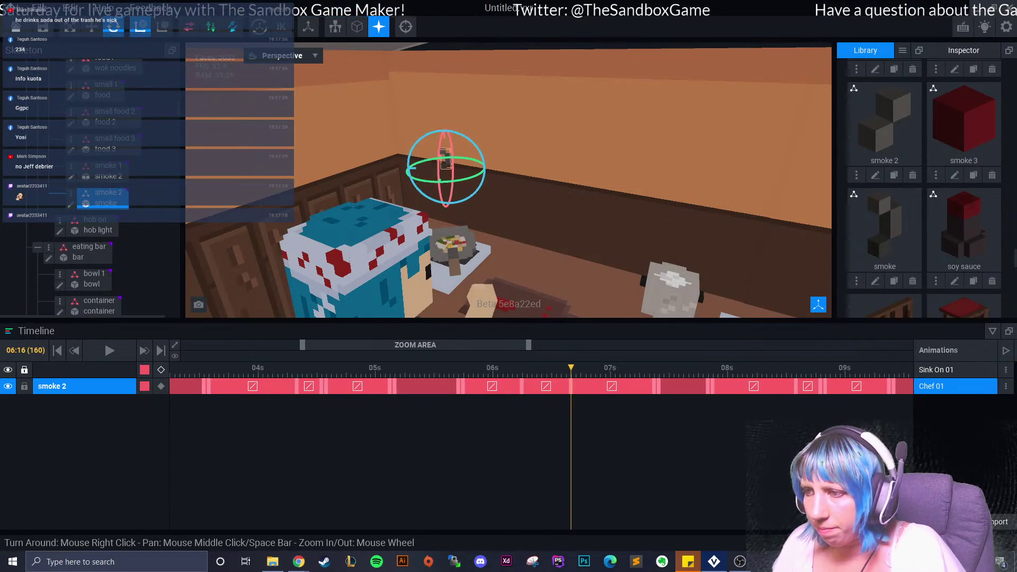
- Check smoke 2's repeated rises up to 08:20 and play back the Chef 01 animation from outside the restaurant
{"action": "left_click", "coordinate": [462, 146]}
{"action": "key", "text": "ctrl+z"}
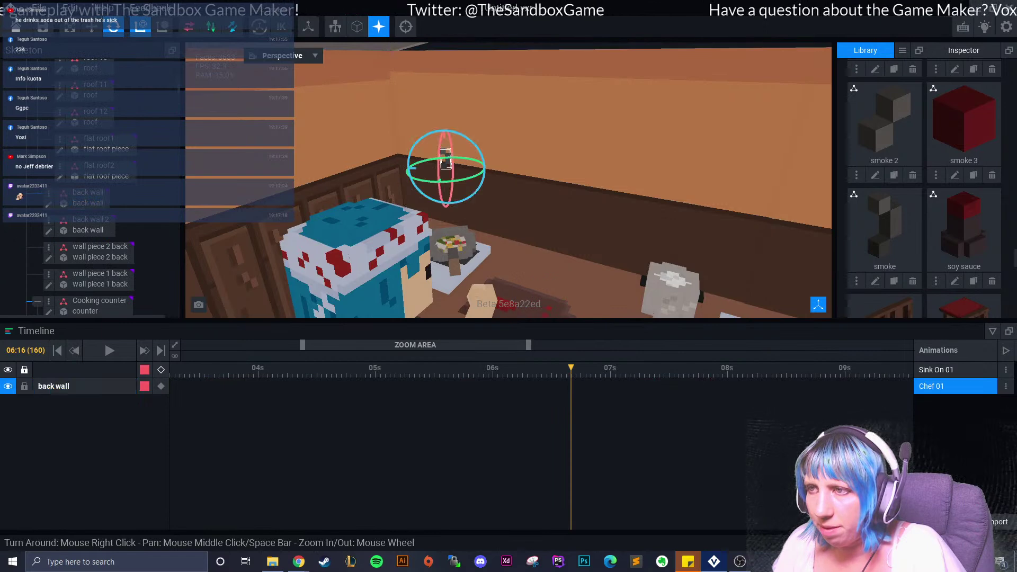
{"action": "left_click_drag", "start_coordinate": [474, 142], "coordinate": [482, 181]}
{"action": "left_click_drag", "start_coordinate": [571, 368], "coordinate": [825, 368]}
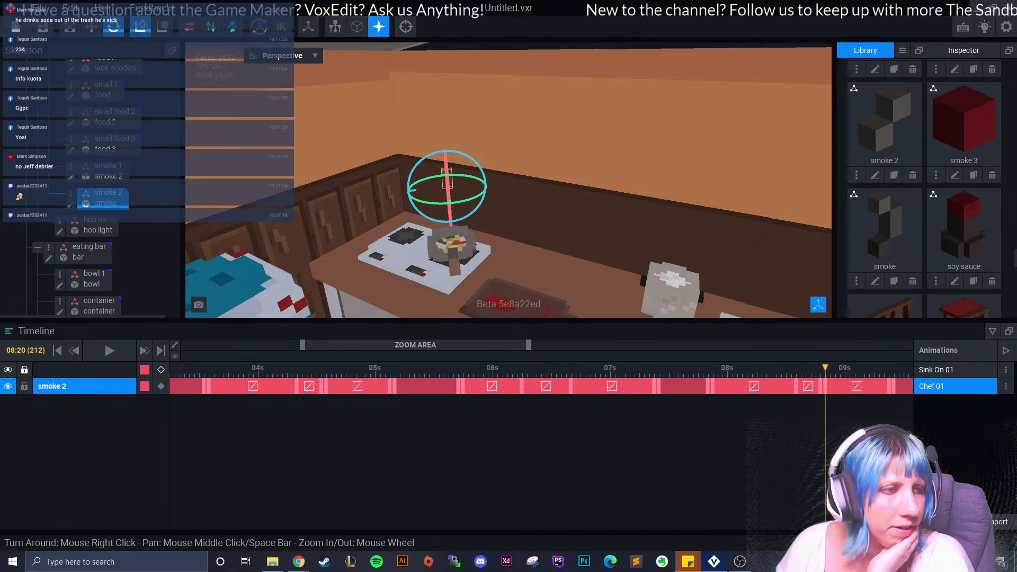
{"action": "scroll", "coordinate": [509, 180], "scroll_direction": "down", "scroll_amount": 6}
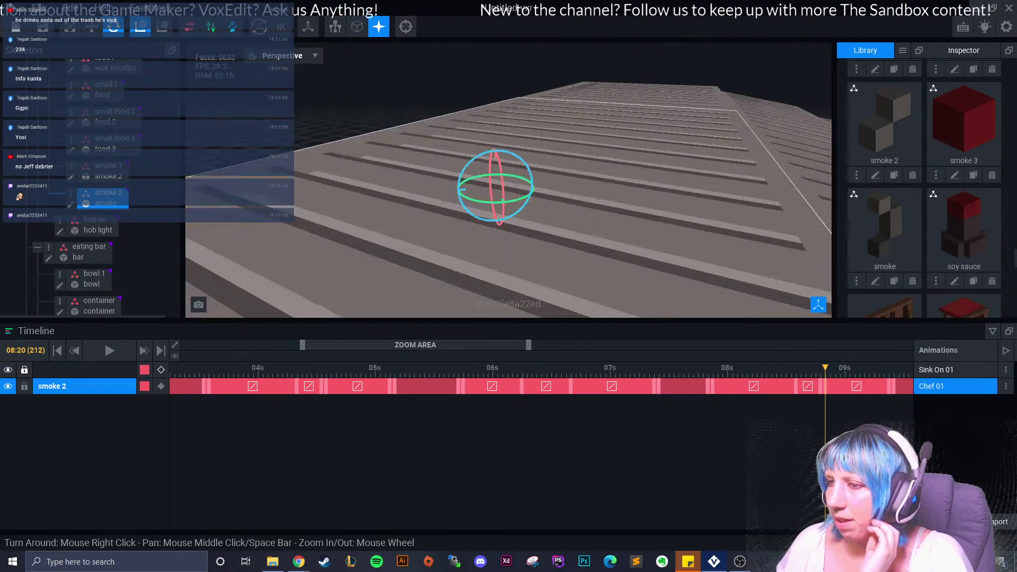
{"action": "scroll", "coordinate": [508, 180], "scroll_direction": "up", "scroll_amount": 6}
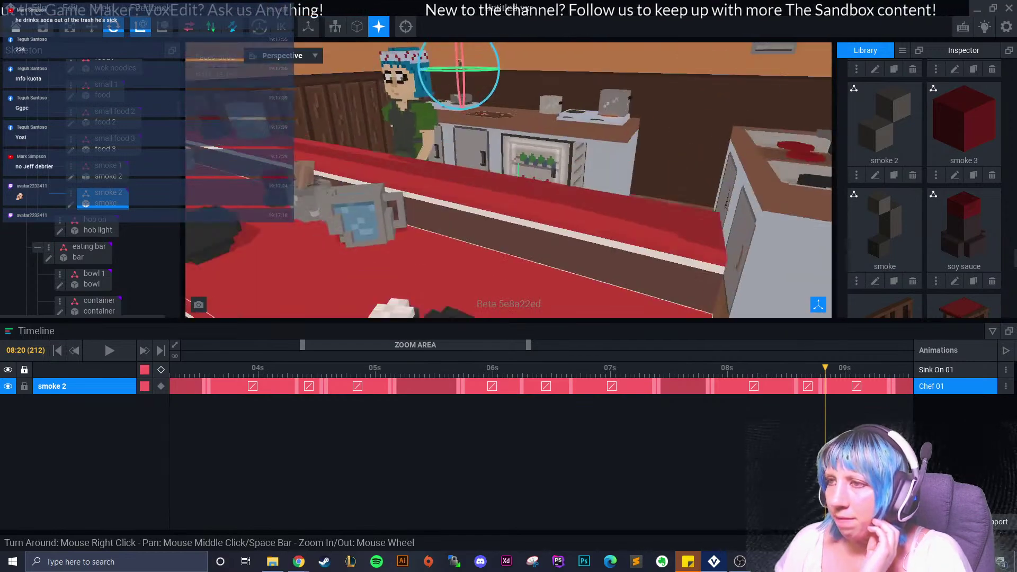
{"action": "scroll", "coordinate": [508, 180], "scroll_direction": "down", "scroll_amount": 3}
{"action": "middle_click_drag", "start_coordinate": [508, 180], "coordinate": [508, 137]}
{"action": "left_click", "coordinate": [185, 368]}
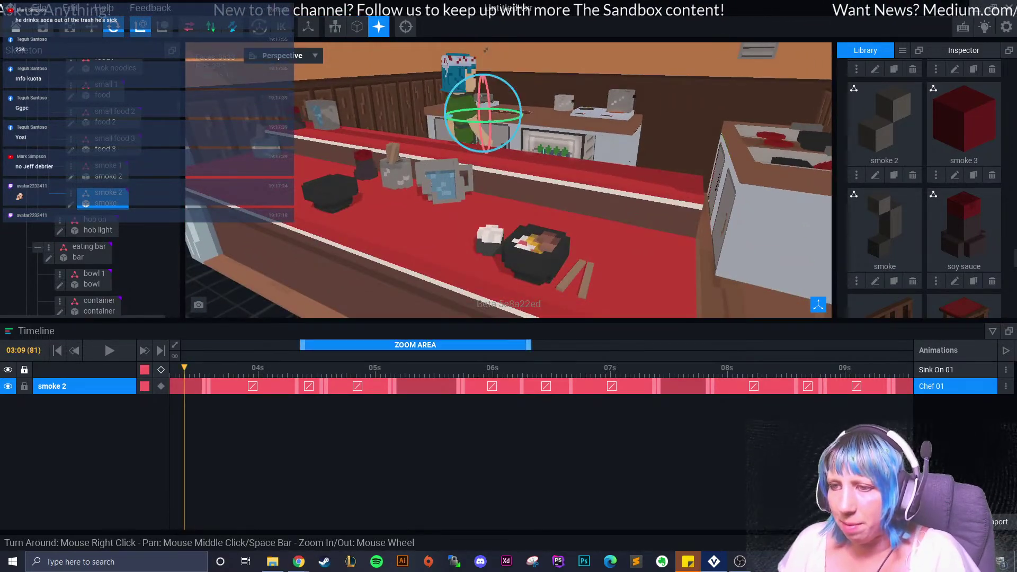
{"action": "left_click_drag", "start_coordinate": [415, 345], "coordinate": [296, 345]}
{"action": "left_click", "coordinate": [107, 351]}
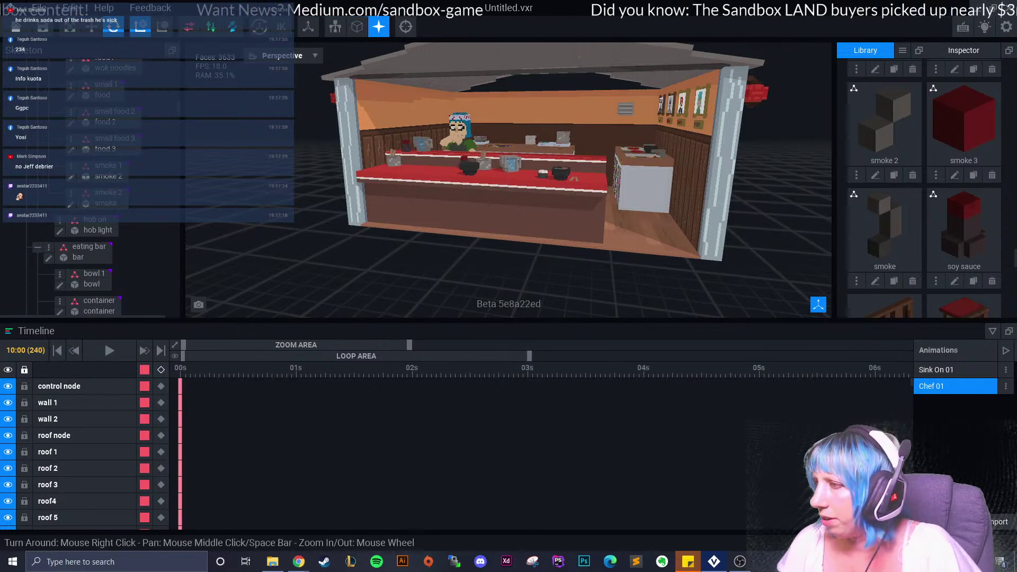
- Clone the smoke model as "smoke 03" and open the clone for editing
{"action": "left_click", "coordinate": [893, 280]}
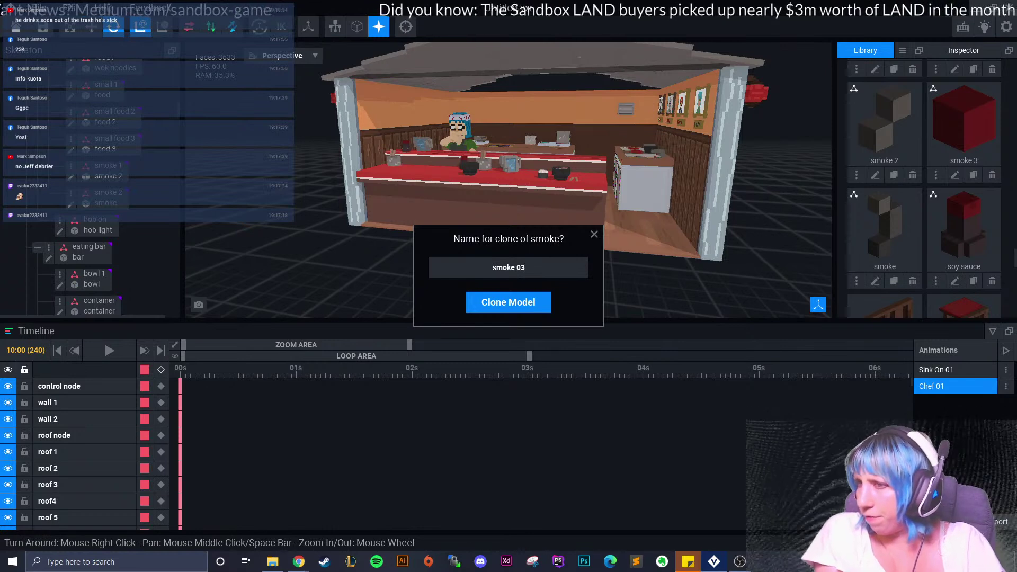
{"action": "type", "text": "smoke 03"}
{"action": "key", "text": "Return"}
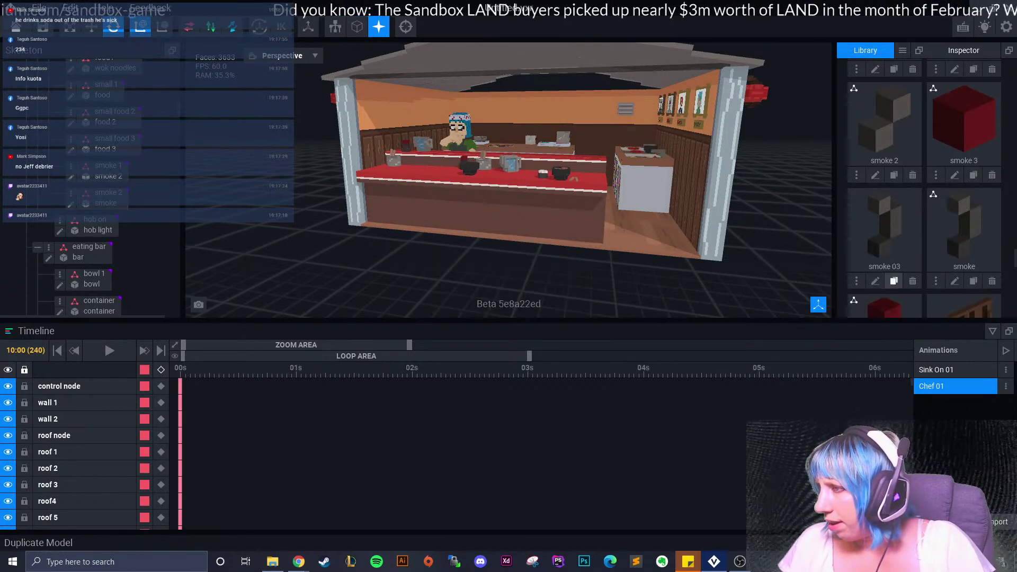
{"action": "left_click", "coordinate": [875, 281]}
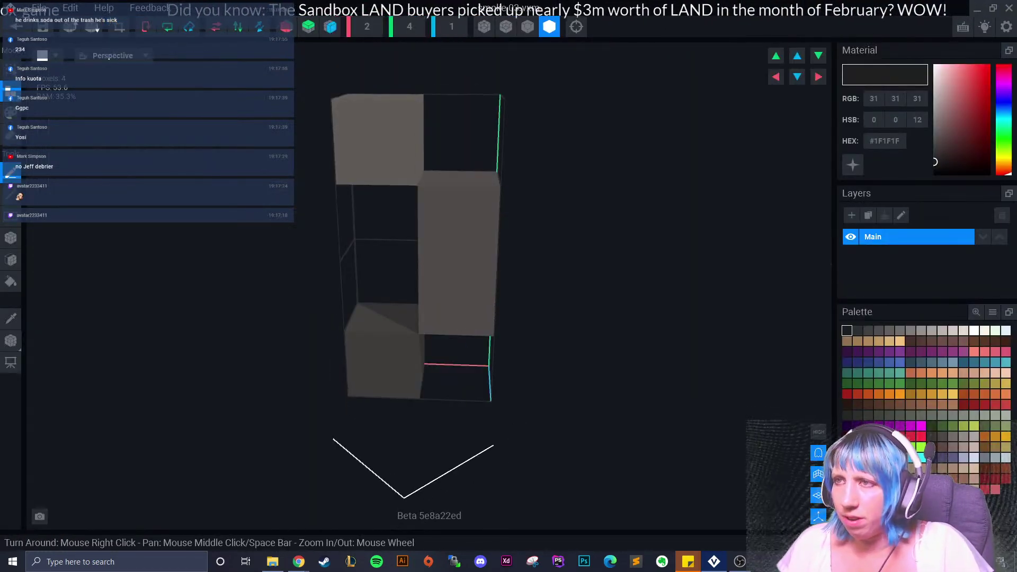
- Resize the smoke 03 model's volume to 4 voxels wide and 6 voxels high
{"action": "scroll", "coordinate": [409, 27], "scroll_direction": "up", "scroll_amount": 2}
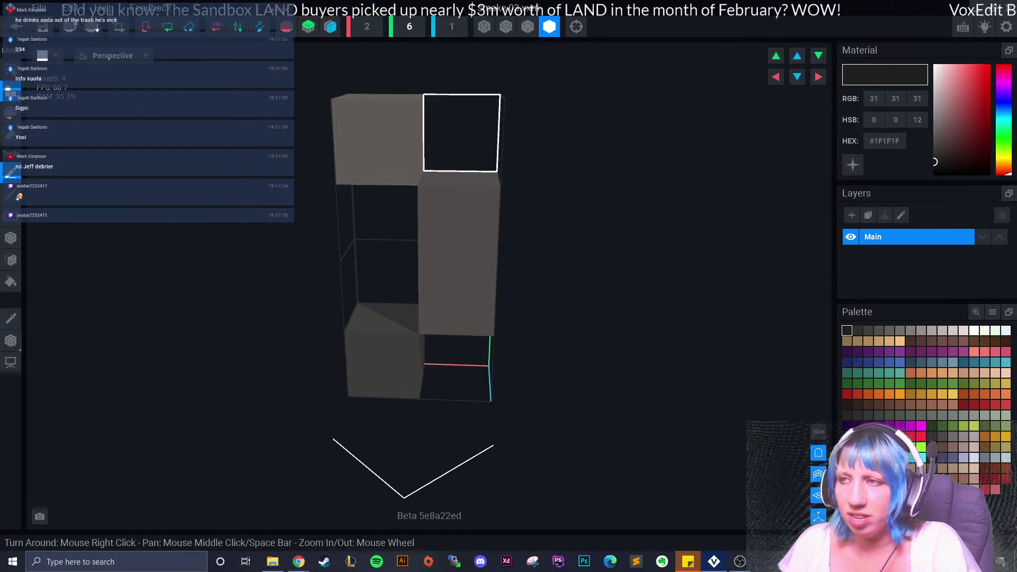
{"action": "left_click", "coordinate": [367, 26]}
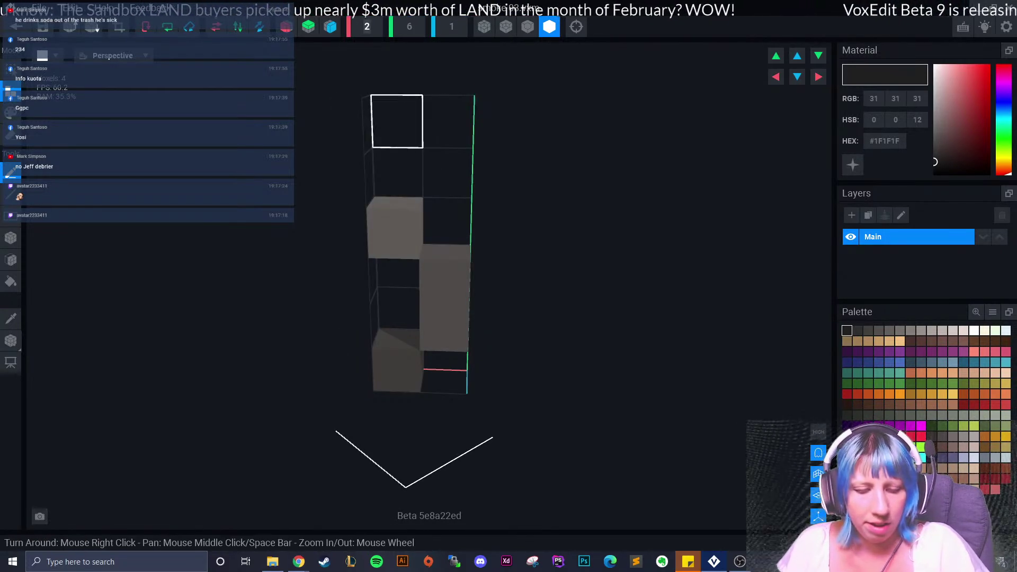
{"action": "type", "text": "4"}
{"action": "key", "text": "Return"}
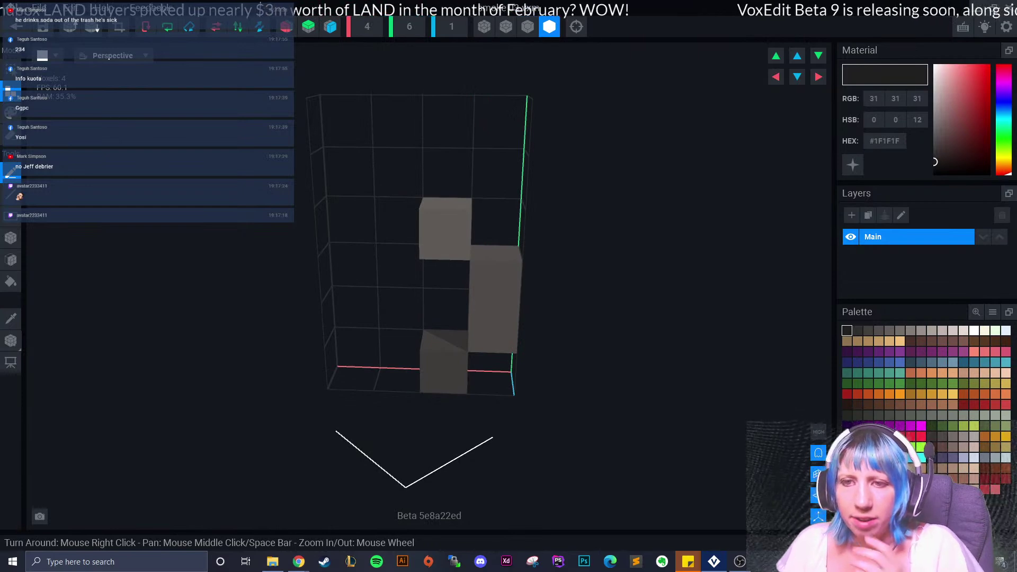
- Sample the dark grey #423F3E from the lowest voxel and add two stacked voxels in the upper part of the leftmost column
{"action": "left_click", "coordinate": [444, 366], "text": "alt"}
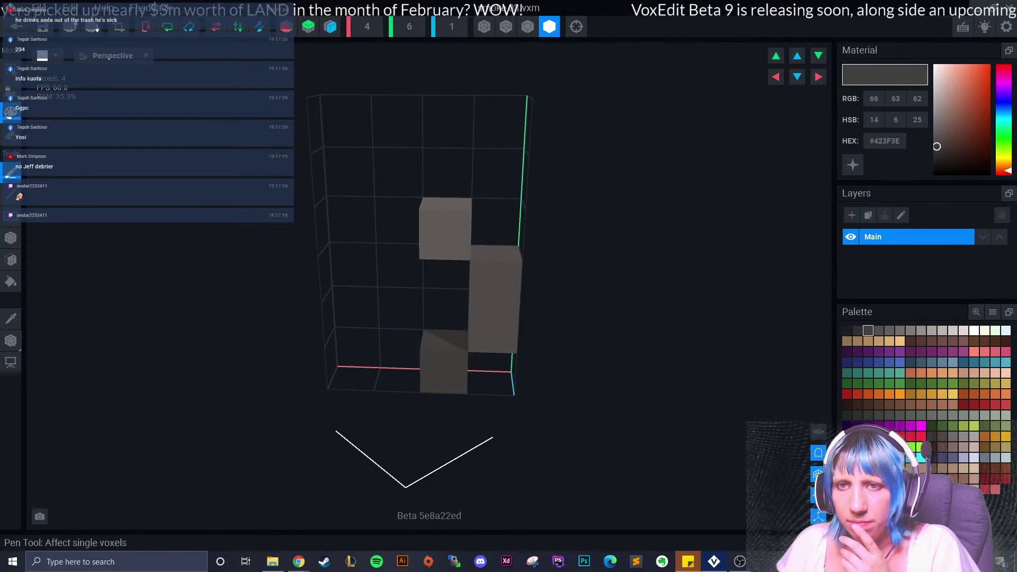
{"action": "left_click", "coordinate": [11, 238]}
{"action": "left_click", "coordinate": [341, 233]}
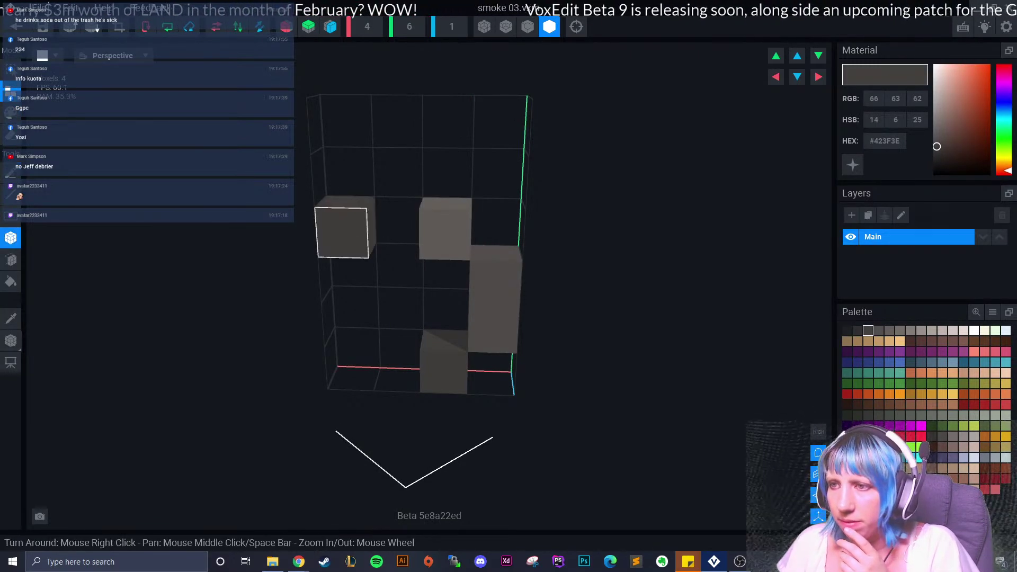
{"action": "left_click", "coordinate": [343, 175]}
- Sample the lighter grey #534F4E and add voxels in both top corners, above the third column's upper voxel, and low in the second column
{"action": "key", "text": "alt"}
{"action": "left_click", "coordinate": [11, 319]}
{"action": "left_click", "coordinate": [495, 285]}
{"action": "left_click", "coordinate": [447, 174]}
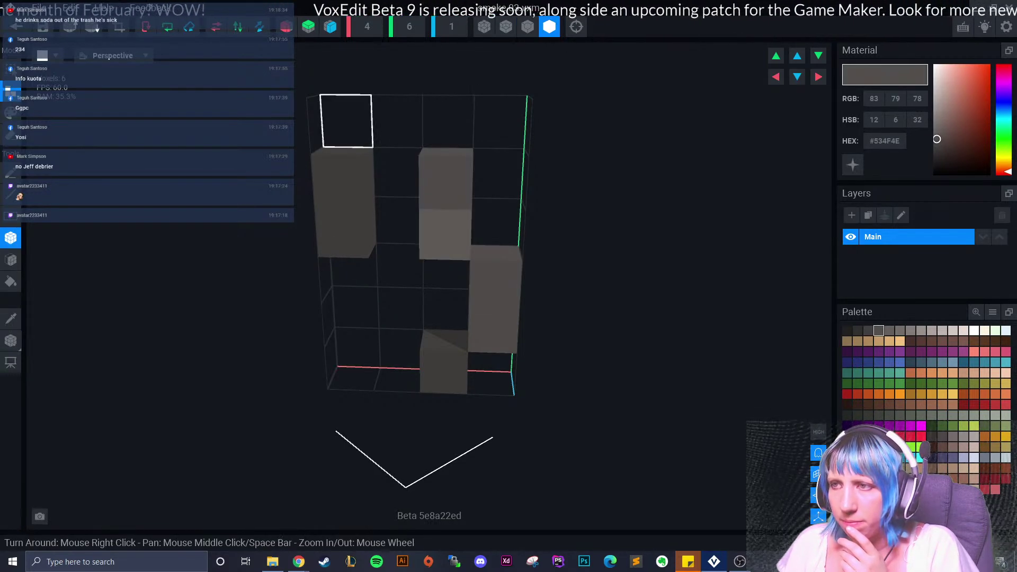
{"action": "left_click", "coordinate": [502, 126]}
{"action": "left_click", "coordinate": [11, 318]}
{"action": "left_click", "coordinate": [445, 183]}
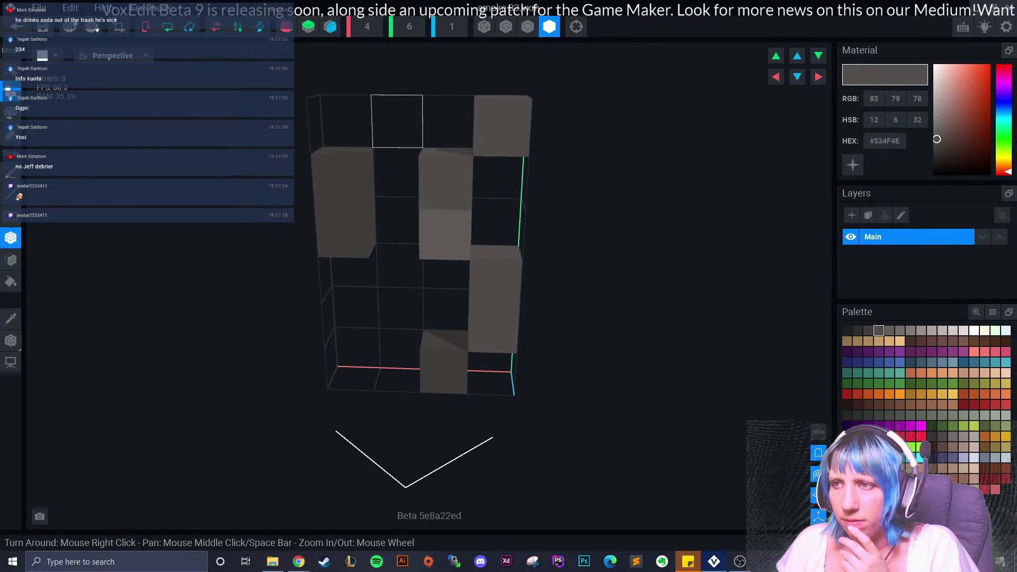
{"action": "left_click", "coordinate": [340, 125]}
{"action": "scroll", "coordinate": [383, 291], "scroll_direction": "down", "scroll_amount": 2}
{"action": "scroll", "coordinate": [384, 292], "scroll_direction": "down", "scroll_amount": 1}
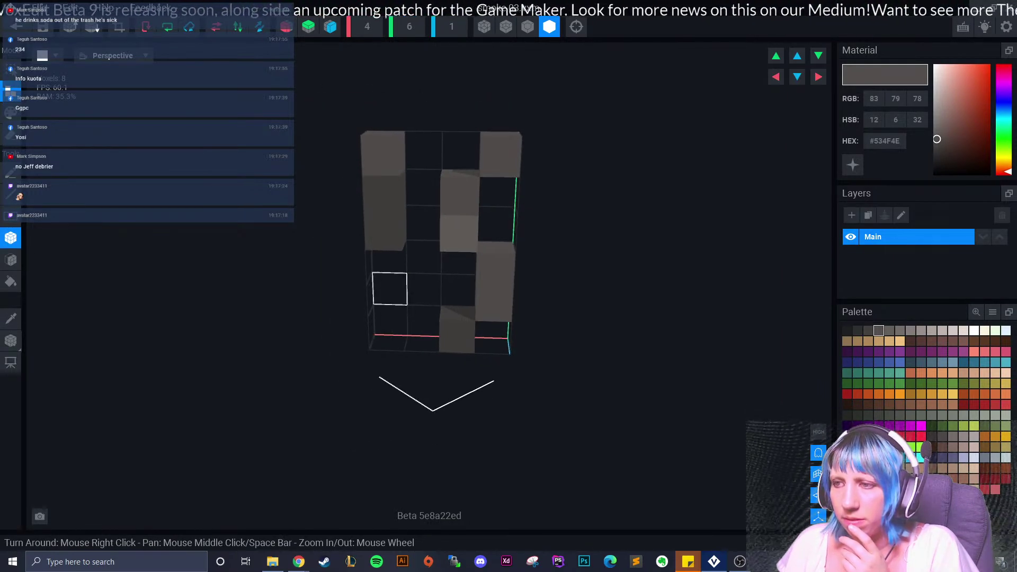
{"action": "left_click", "coordinate": [424, 289]}
{"action": "scroll", "coordinate": [423, 289], "scroll_direction": "down", "scroll_amount": 2}
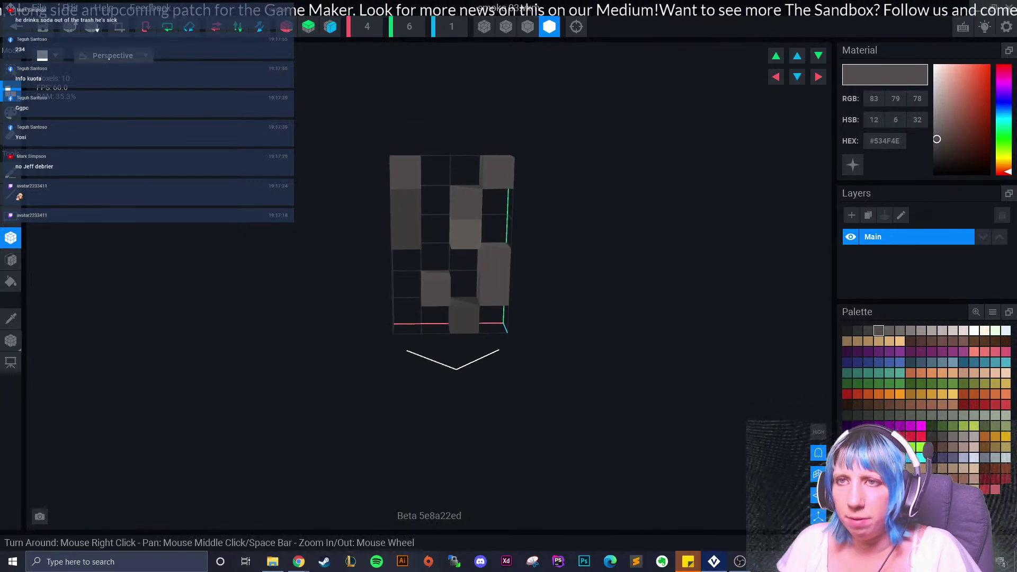
- Close the smoke 03 model and return to the restaurant scene
{"action": "left_click", "coordinate": [10, 341]}
{"action": "left_click", "coordinate": [60, 352]}
{"action": "left_click", "coordinate": [16, 27]}
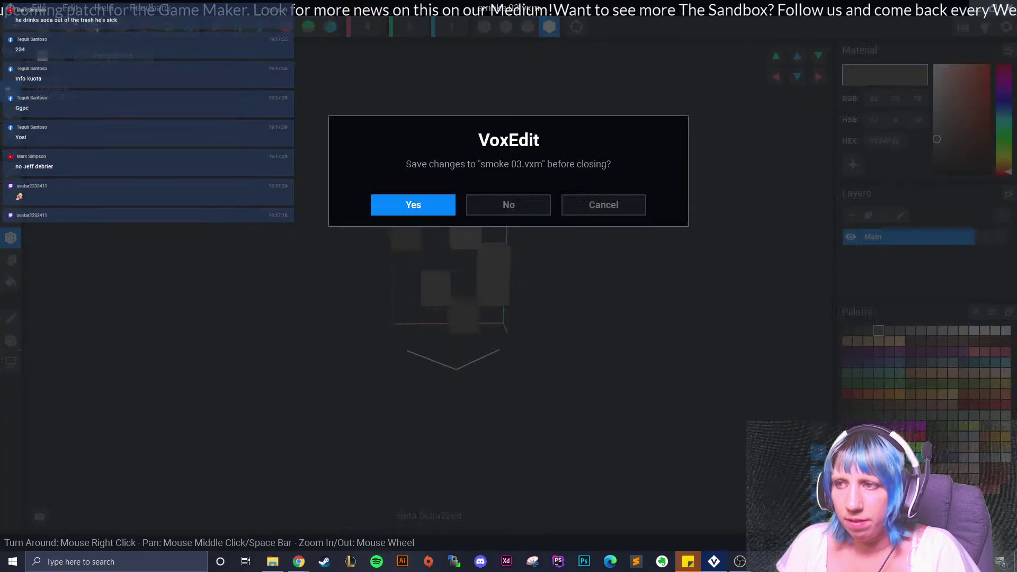
{"action": "left_click", "coordinate": [490, 204]}
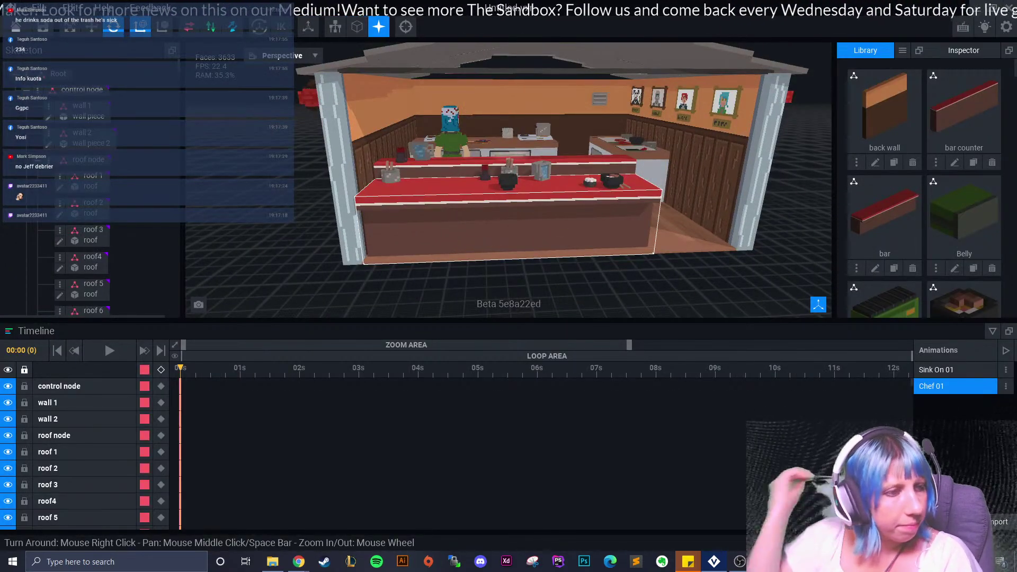
- Create a new node named "smoke 3" under the wok node in the skeleton
{"action": "right_click_drag", "start_coordinate": [508, 180], "coordinate": [500, 206]}
{"action": "left_click", "coordinate": [450, 111]}
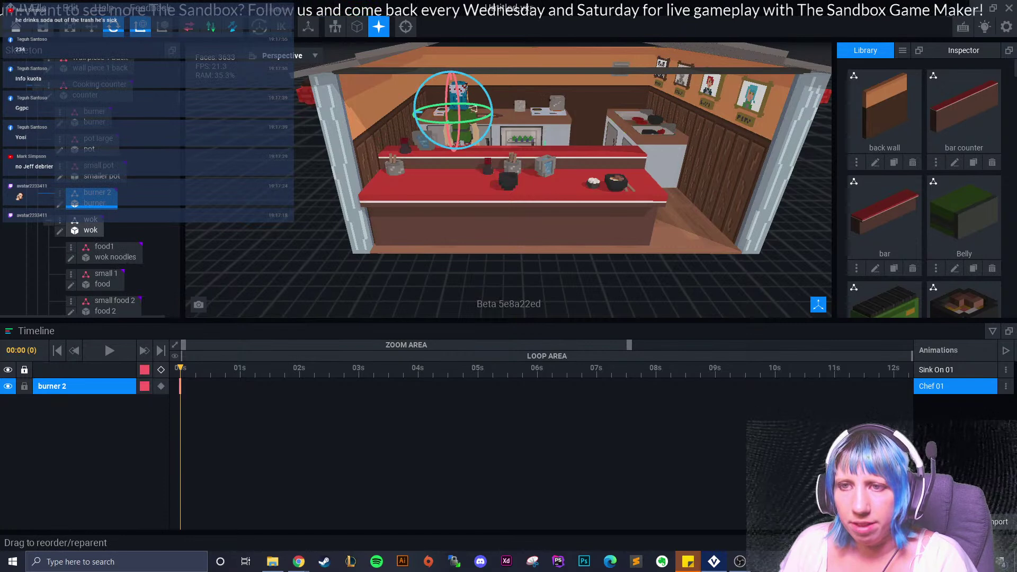
{"action": "left_click", "coordinate": [60, 219]}
{"action": "left_click", "coordinate": [111, 246]}
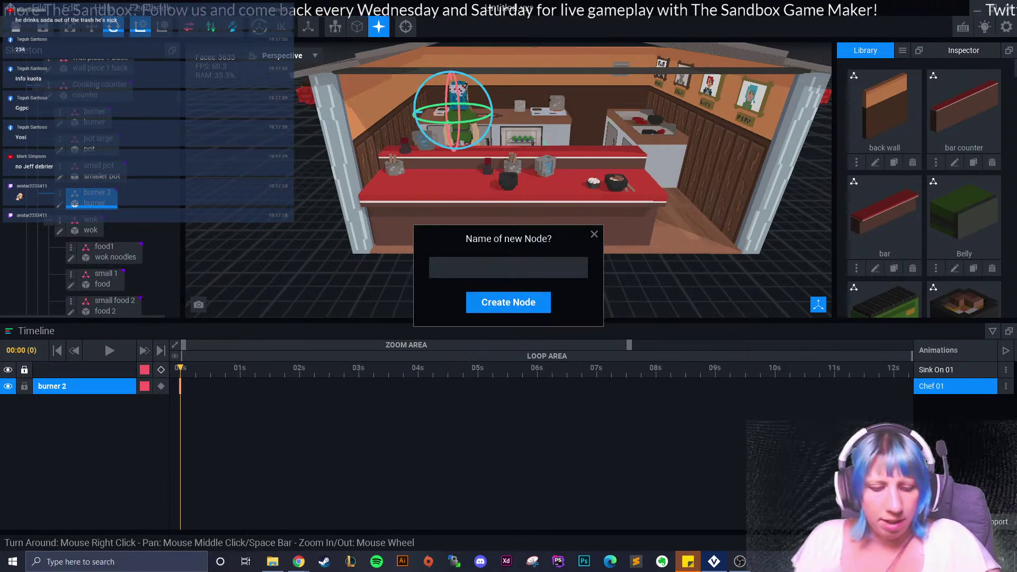
{"action": "key", "text": "Return"}
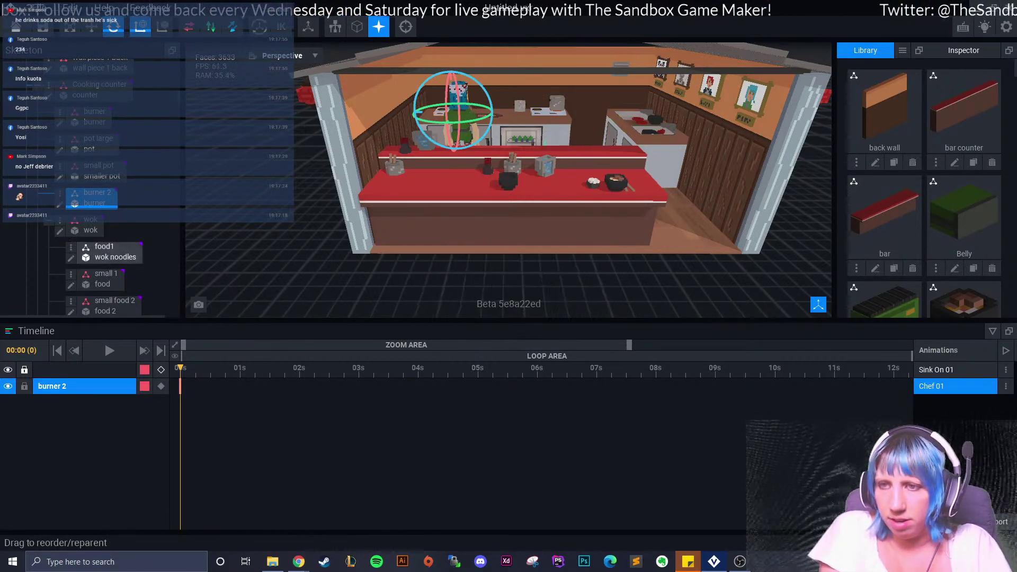
- Attach the smoke 03 model from the library to the smoke 3 node under the wok
{"action": "scroll", "coordinate": [90, 211], "scroll_direction": "down", "scroll_amount": 8}
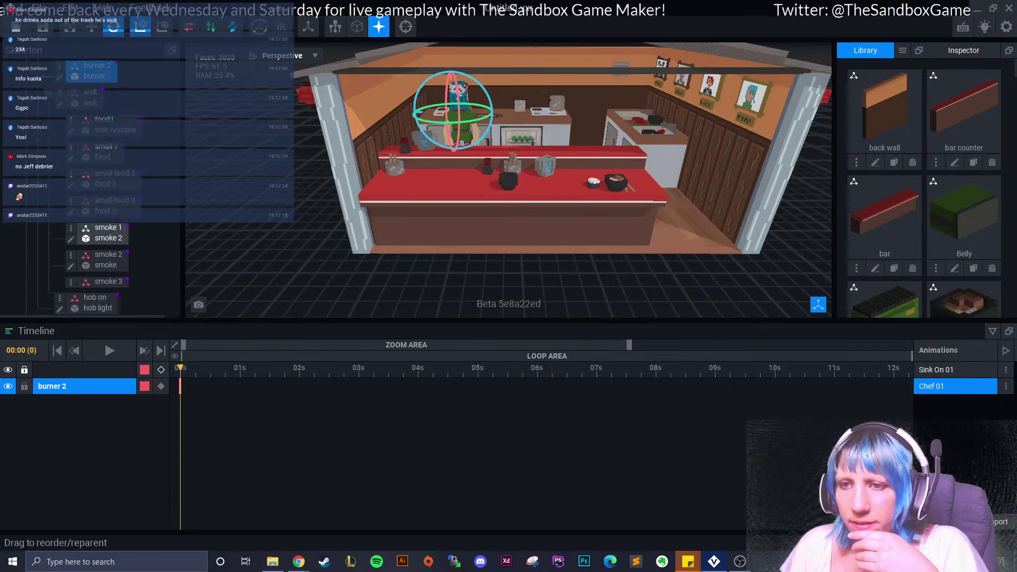
{"action": "scroll", "coordinate": [924, 185], "scroll_direction": "down", "scroll_amount": 10}
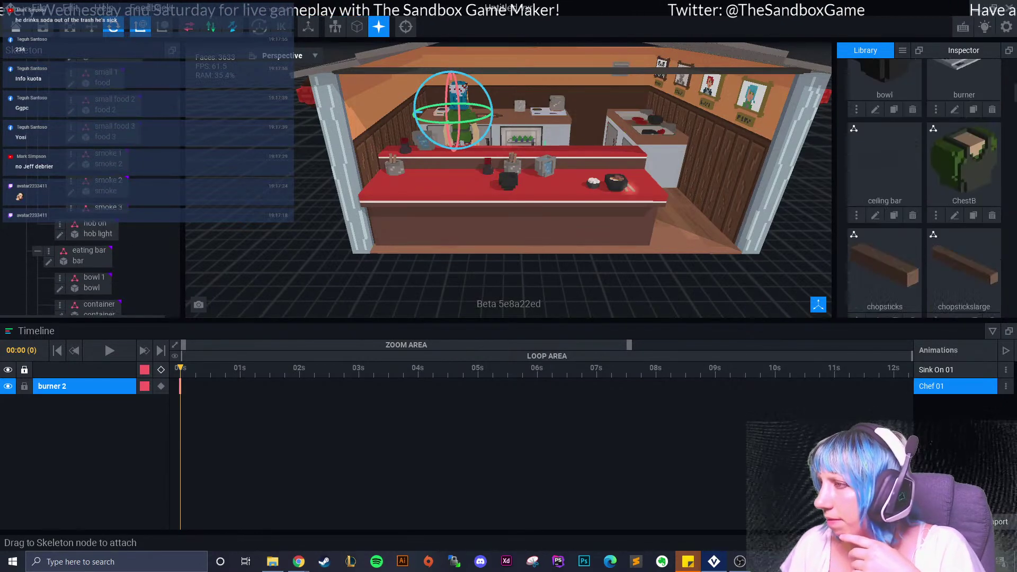
{"action": "scroll", "coordinate": [924, 186], "scroll_direction": "down", "scroll_amount": 10}
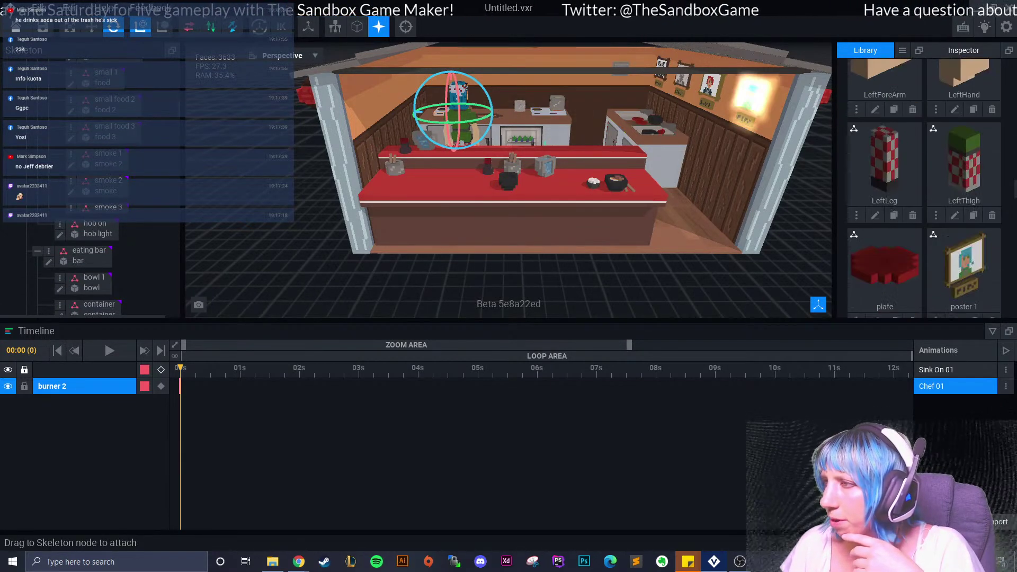
{"action": "scroll", "coordinate": [924, 188], "scroll_direction": "down", "scroll_amount": 10}
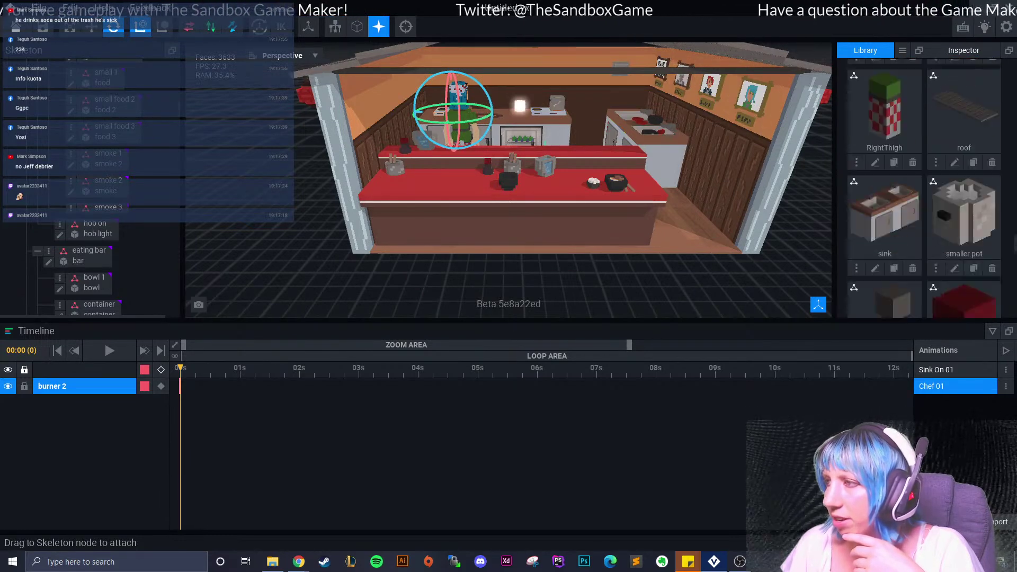
{"action": "scroll", "coordinate": [924, 188], "scroll_direction": "up", "scroll_amount": 1}
{"action": "left_click_drag", "start_coordinate": [885, 218], "coordinate": [108, 209]}
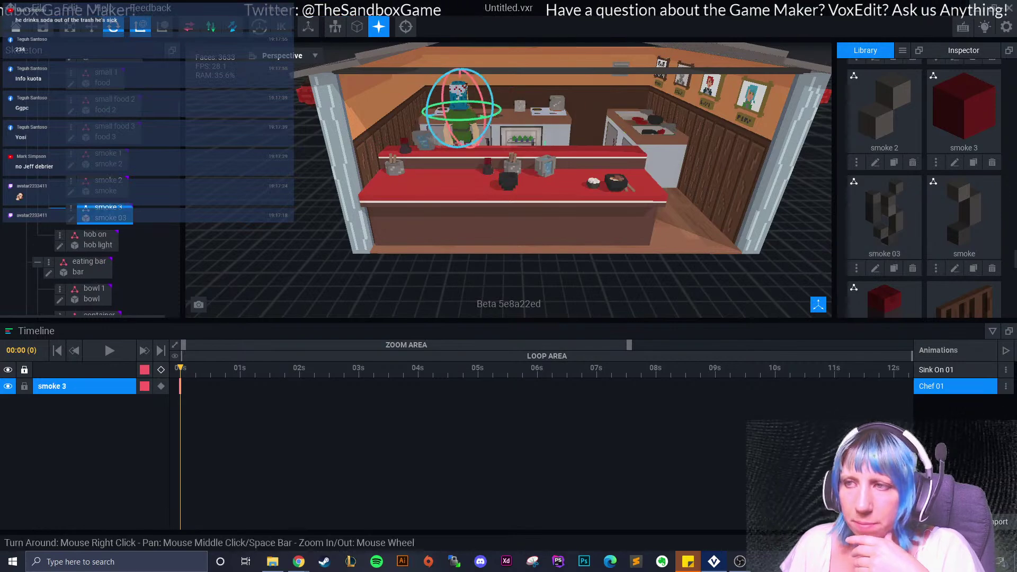
- Move smoke 3 down by 8.0 into the counter below the wok as its starting position
{"action": "scroll", "coordinate": [461, 159], "scroll_direction": "up", "scroll_amount": 3}
{"action": "right_click_drag", "start_coordinate": [460, 159], "coordinate": [530, 159]}
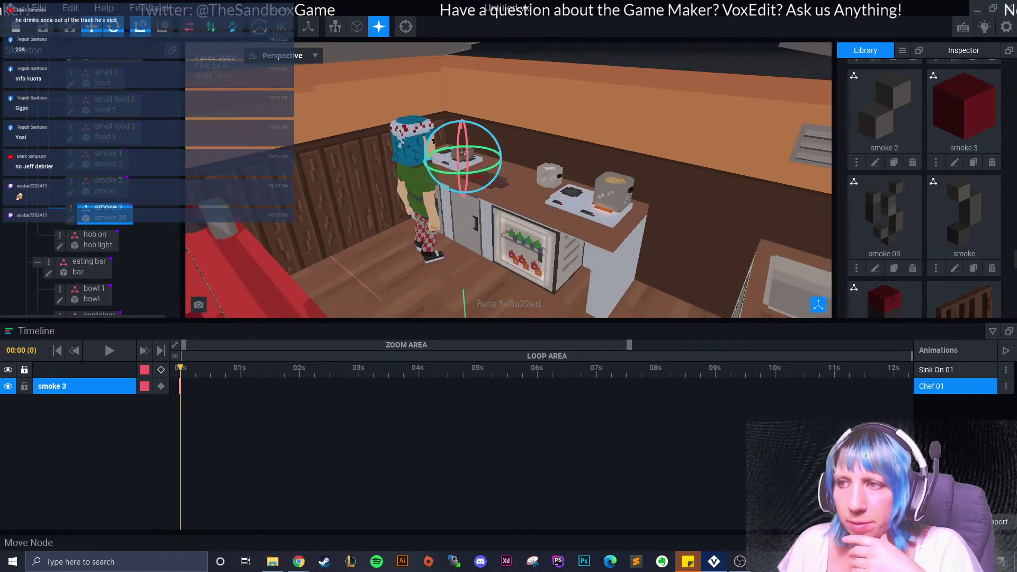
{"action": "key", "text": "w"}
{"action": "left_click_drag", "start_coordinate": [461, 154], "coordinate": [461, 172]}
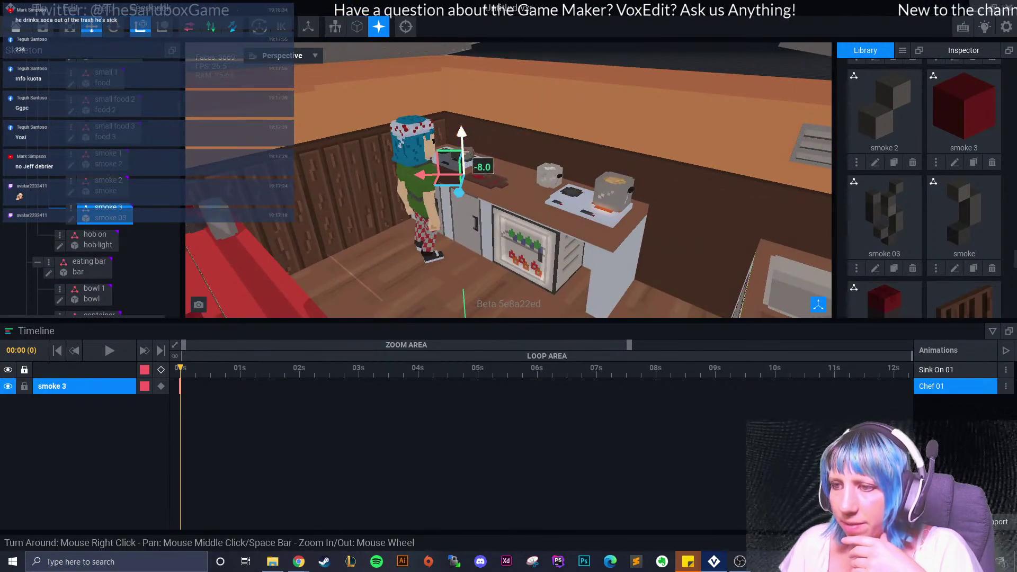
- Copy smoke 3's first keyframe and paste it at 02:09 so the node holds its starting position
{"action": "left_click_drag", "start_coordinate": [624, 345], "coordinate": [655, 368]}
{"action": "left_click", "coordinate": [339, 368]}
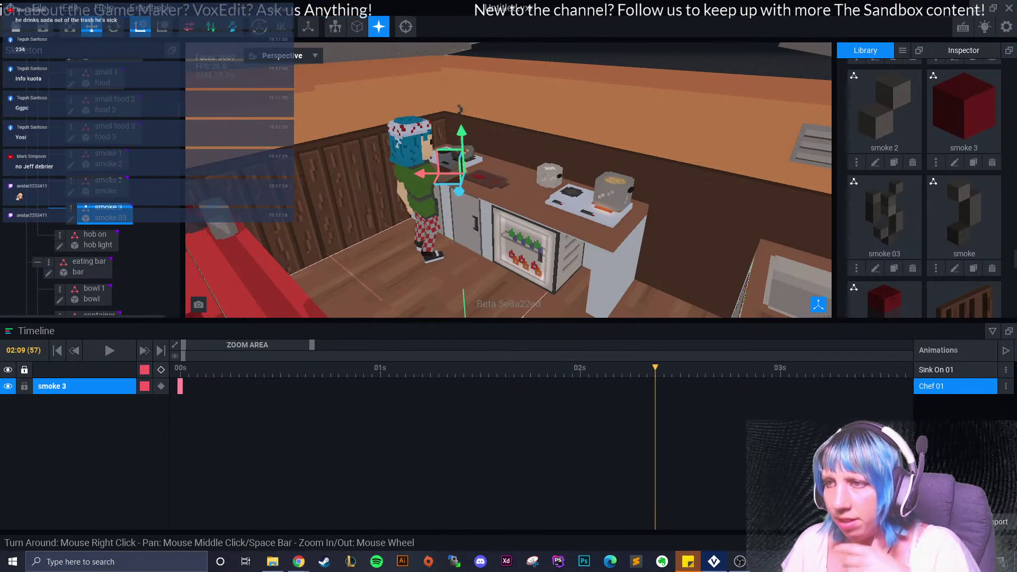
{"action": "scroll", "coordinate": [508, 180], "scroll_direction": "up", "scroll_amount": 2}
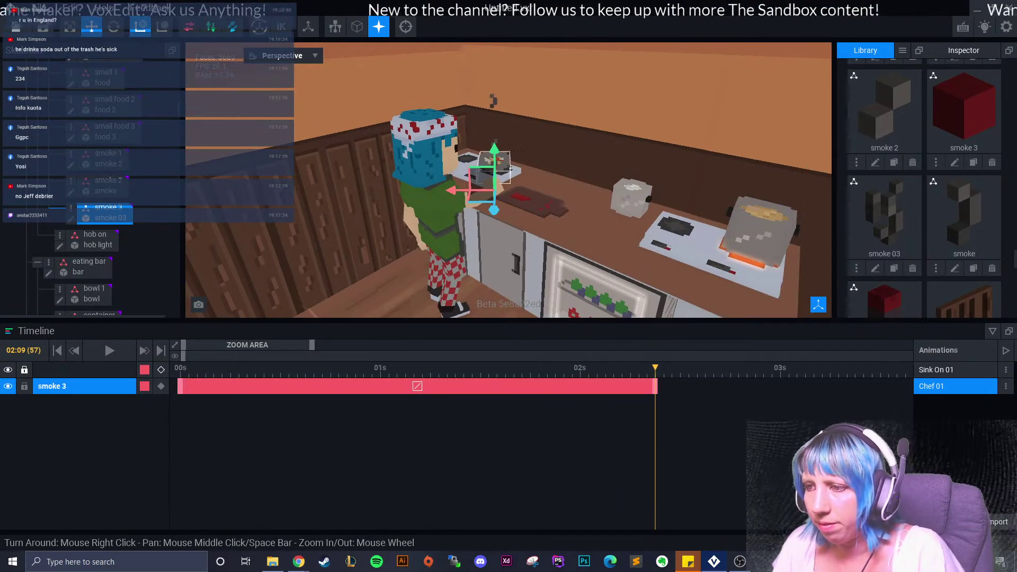
{"action": "right_click_drag", "start_coordinate": [508, 180], "coordinate": [466, 182]}
{"action": "key", "text": "ctrl+z"}
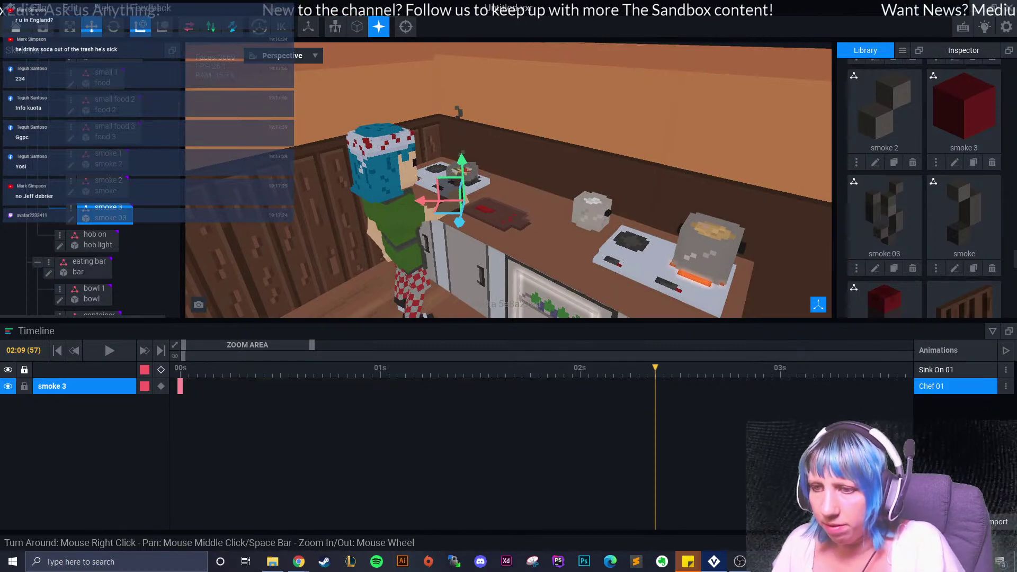
{"action": "right_click", "coordinate": [181, 386]}
{"action": "left_click", "coordinate": [222, 358]}
{"action": "right_click", "coordinate": [657, 386]}
{"action": "left_click", "coordinate": [683, 386]}
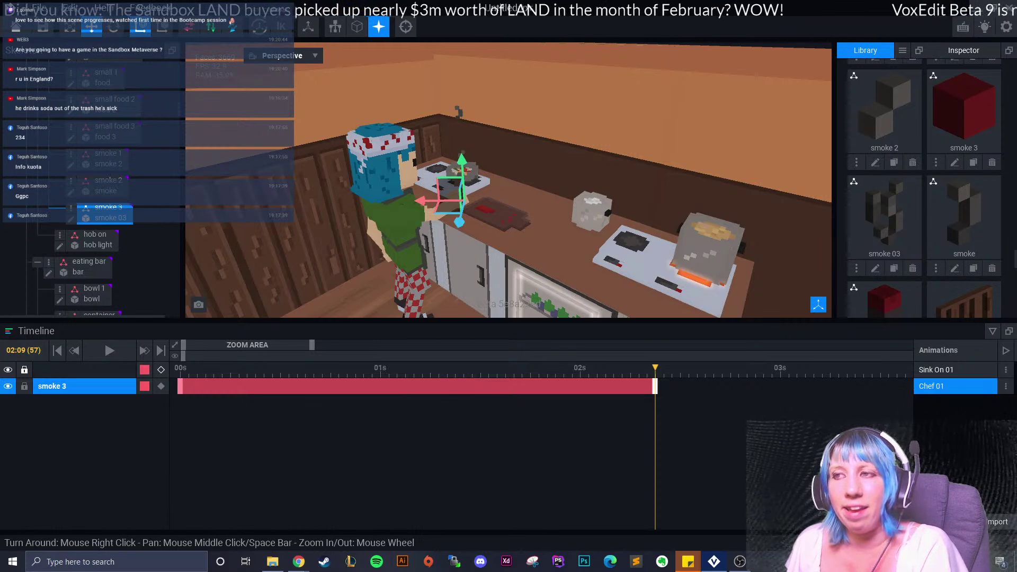
- At 02:10, raise smoke 3 out of the counter to just above the wok and shift it sideways
{"action": "left_click_drag", "start_coordinate": [655, 368], "coordinate": [664, 368]}
{"action": "scroll", "coordinate": [391, 143], "scroll_direction": "up", "scroll_amount": 3}
{"action": "left_click_drag", "start_coordinate": [482, 182], "coordinate": [480, 128]}
{"action": "scroll", "coordinate": [480, 139], "scroll_direction": "up", "scroll_amount": 2}
{"action": "right_click_drag", "start_coordinate": [551, 212], "coordinate": [490, 227]}
{"action": "left_click_drag", "start_coordinate": [351, 186], "coordinate": [371, 187]}
{"action": "right_click_drag", "start_coordinate": [371, 209], "coordinate": [397, 209]}
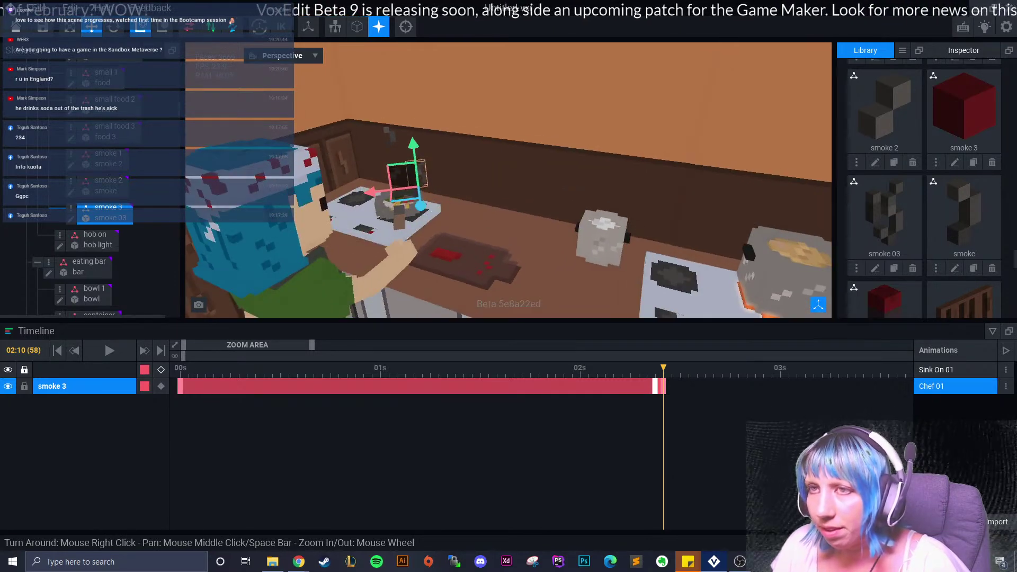
- Adjust smoke 3's rotation and fine-tune its sideways and vertical position over the wok at 02:10
{"action": "left_click", "coordinate": [114, 27]}
{"action": "left_click_drag", "start_coordinate": [417, 159], "coordinate": [421, 214]}
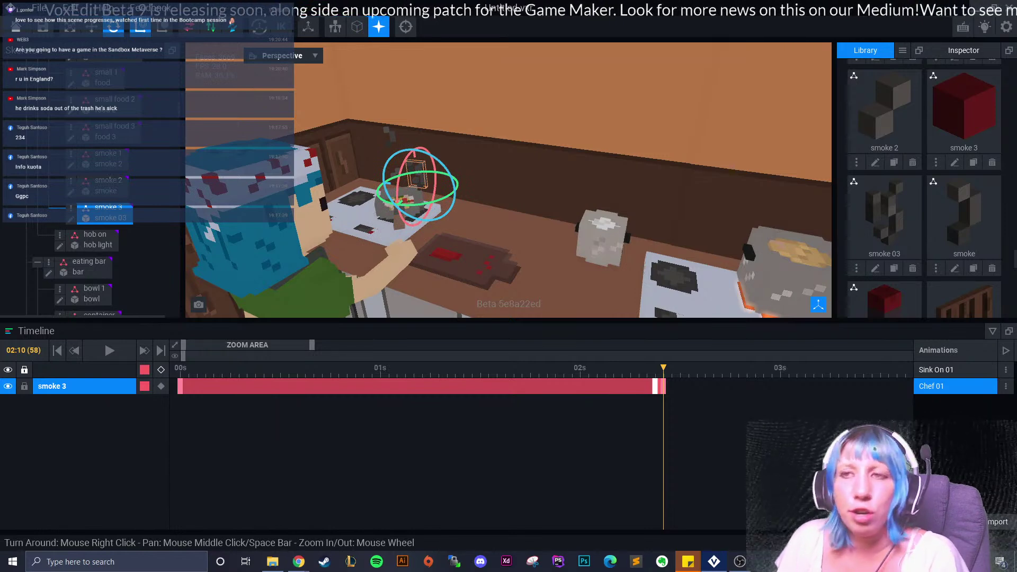
{"action": "left_click", "coordinate": [92, 27]}
{"action": "left_click_drag", "start_coordinate": [382, 181], "coordinate": [369, 182]}
{"action": "left_click", "coordinate": [441, 203]}
{"action": "scroll", "coordinate": [424, 198], "scroll_direction": "up", "scroll_amount": 4}
{"action": "middle_click_drag", "start_coordinate": [424, 199], "coordinate": [444, 225]}
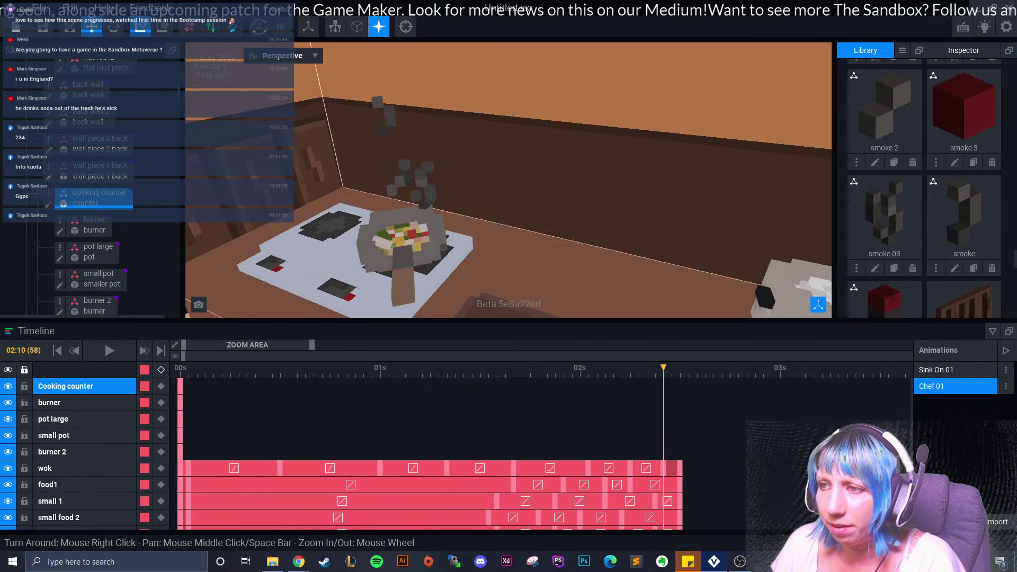
{"action": "left_click", "coordinate": [416, 173]}
{"action": "left_click", "coordinate": [419, 183]}
{"action": "left_click_drag", "start_coordinate": [415, 166], "coordinate": [415, 185]}
- Retime smoke 3's raised keyframe to 02:15 with the hidden-position keyframe just before it, and nudge the smoke sideways over the wok
{"action": "left_click_drag", "start_coordinate": [663, 386], "coordinate": [721, 386]}
{"action": "left_click_drag", "start_coordinate": [654, 386], "coordinate": [687, 386]}
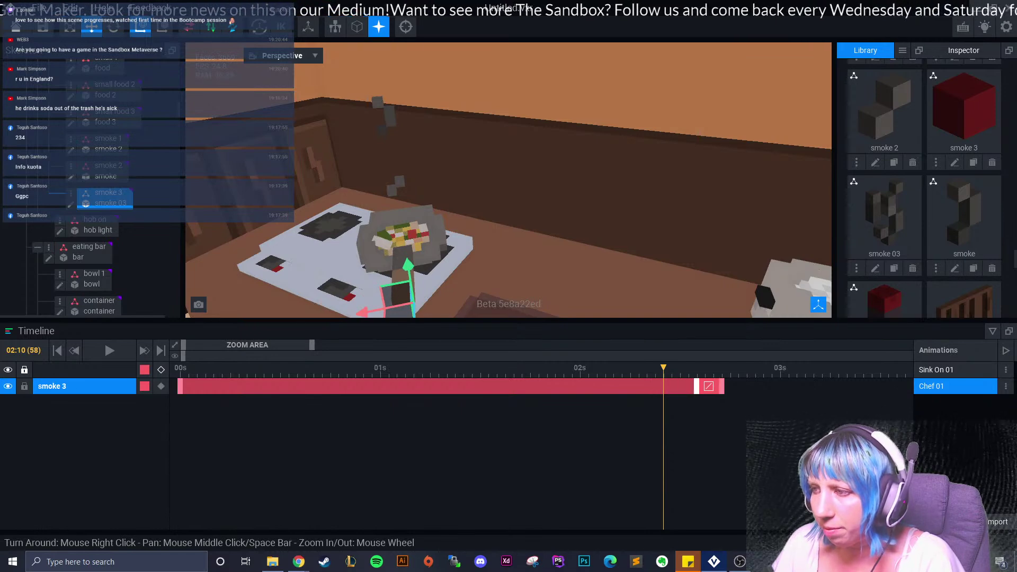
{"action": "key", "text": "Right"}
{"action": "key", "text": "Right"}
{"action": "key", "text": "Right"}
{"action": "key", "text": "Right"}
{"action": "key", "text": "Right"}
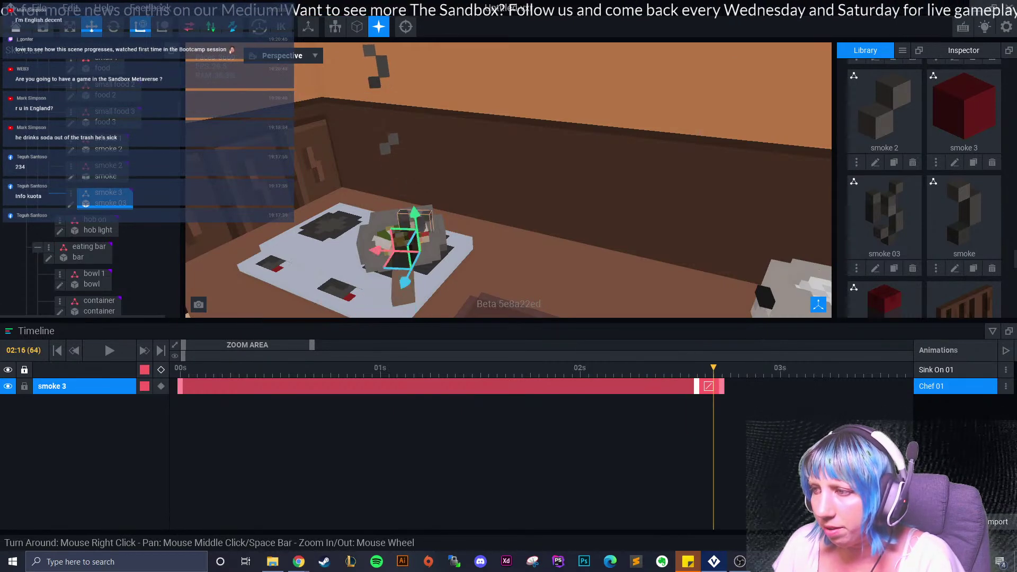
{"action": "left_click_drag", "start_coordinate": [721, 386], "coordinate": [705, 386]}
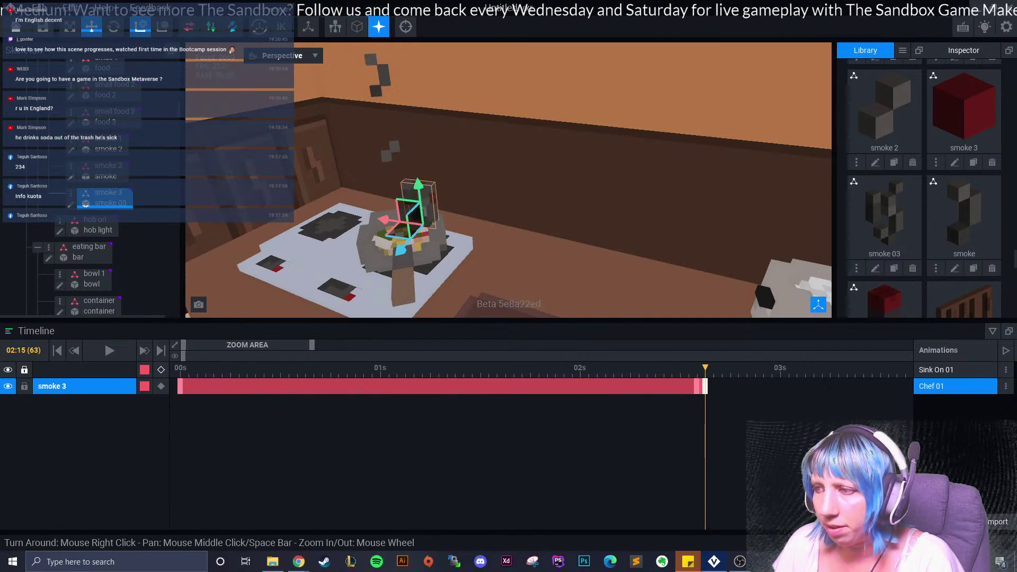
{"action": "left_click_drag", "start_coordinate": [383, 218], "coordinate": [380, 219]}
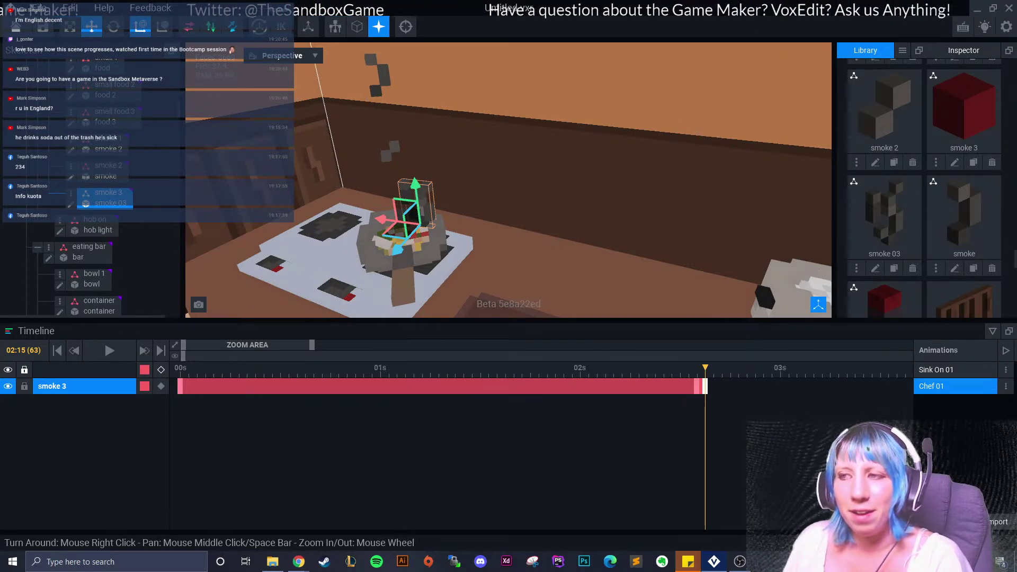
- At 03:00, raise smoke 3 well above the wok and tilt it slightly
{"action": "left_click_drag", "start_coordinate": [705, 367], "coordinate": [780, 367]}
{"action": "left_click_drag", "start_coordinate": [414, 193], "coordinate": [408, 120]}
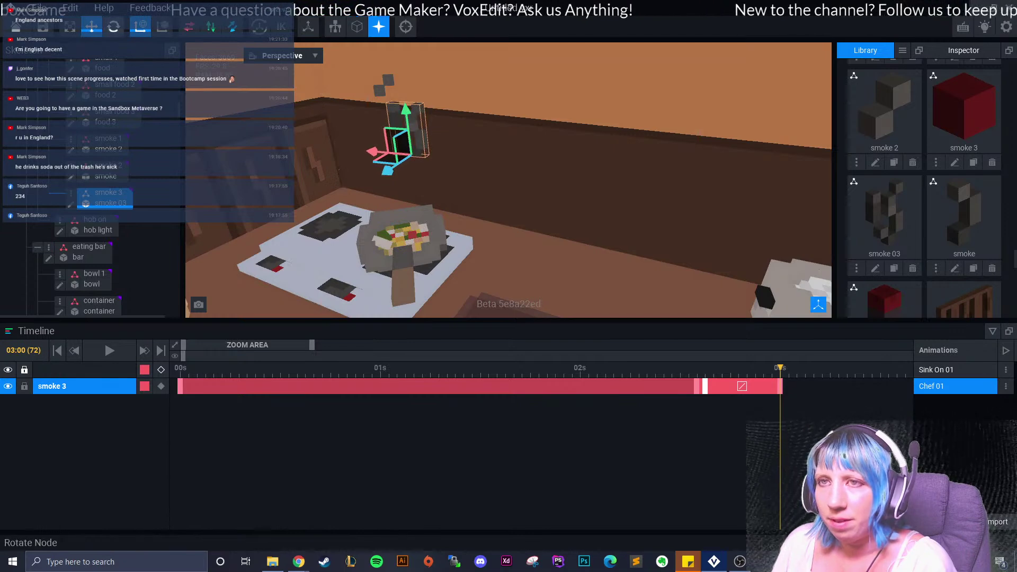
{"action": "key", "text": "e"}
{"action": "left_click_drag", "start_coordinate": [450, 154], "coordinate": [446, 142]}
- At 03:13, rotate smoke 3 again and raise it by 19.5 further above the wok
{"action": "left_click_drag", "start_coordinate": [780, 368], "coordinate": [847, 368]}
{"action": "left_click_drag", "start_coordinate": [247, 345], "coordinate": [315, 345]}
{"action": "left_click_drag", "start_coordinate": [479, 368], "coordinate": [512, 368]}
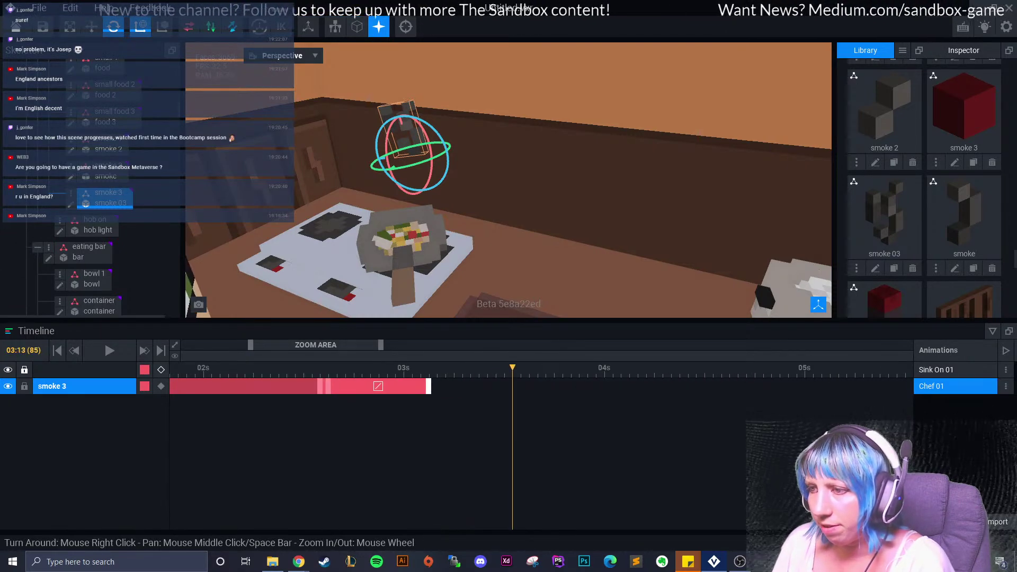
{"action": "left_click_drag", "start_coordinate": [450, 148], "coordinate": [461, 156]}
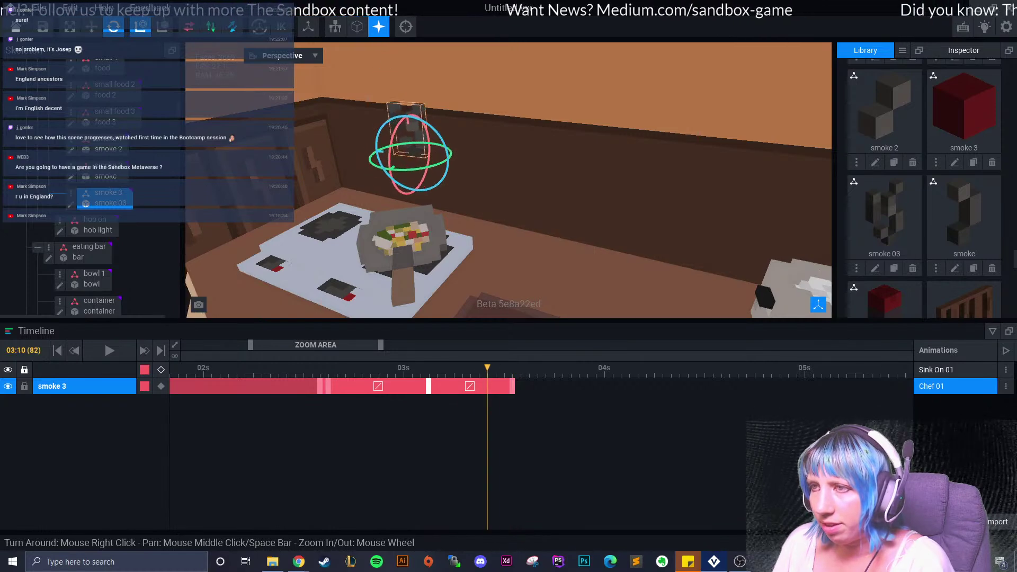
{"action": "left_click", "coordinate": [91, 27]}
{"action": "left_click_drag", "start_coordinate": [412, 111], "coordinate": [424, 61]}
{"action": "scroll", "coordinate": [425, 69], "scroll_direction": "down", "scroll_amount": 3}
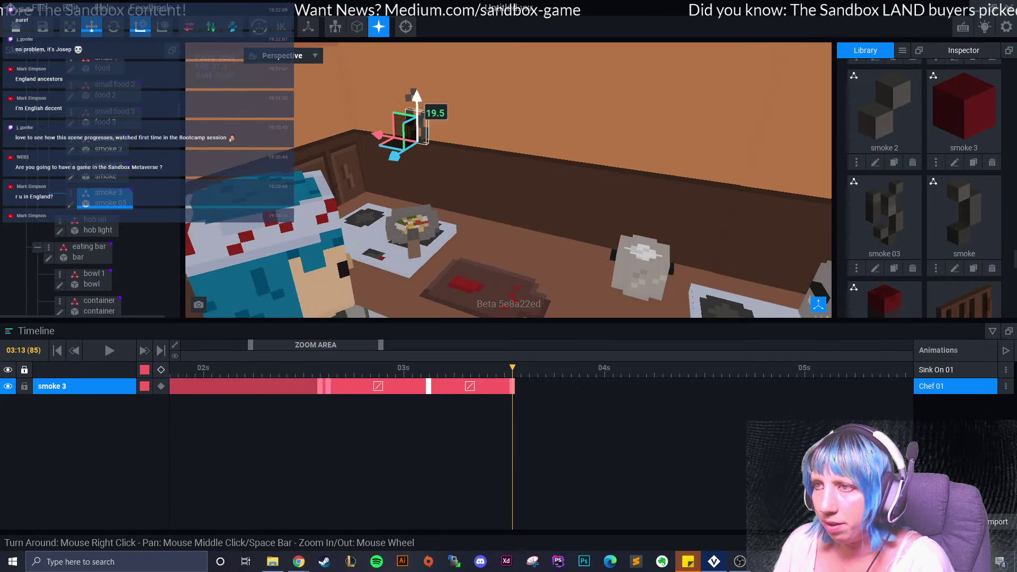
- Copy smoke 3's hidden-position keyframe from before its rise and paste it at 03:14
{"action": "left_click", "coordinate": [344, 368]}
{"action": "left_click_drag", "start_coordinate": [344, 368], "coordinate": [520, 368]}
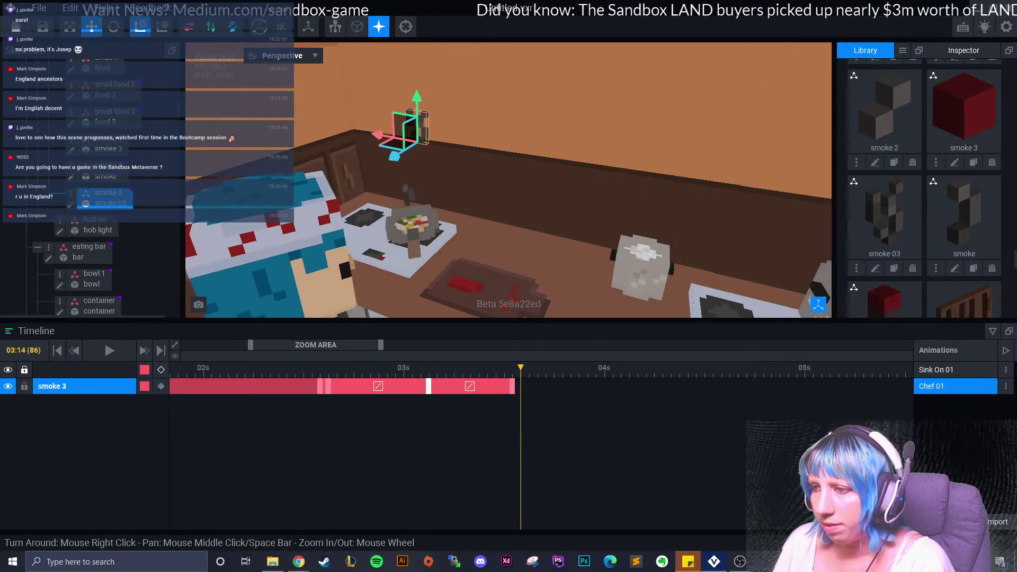
{"action": "right_click", "coordinate": [320, 386]}
{"action": "left_click", "coordinate": [333, 365]}
{"action": "right_click", "coordinate": [521, 386]}
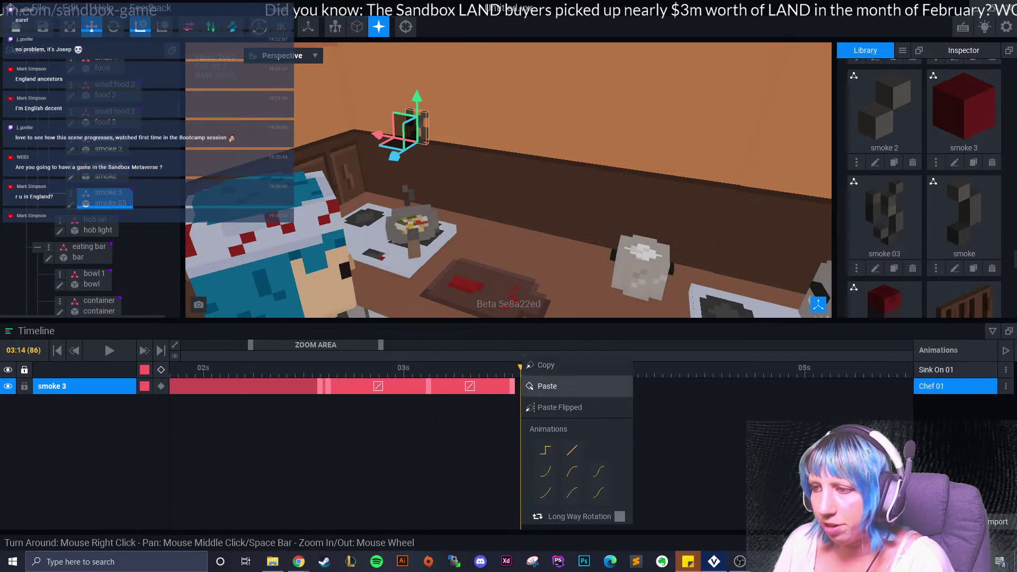
{"action": "left_click", "coordinate": [547, 386]}
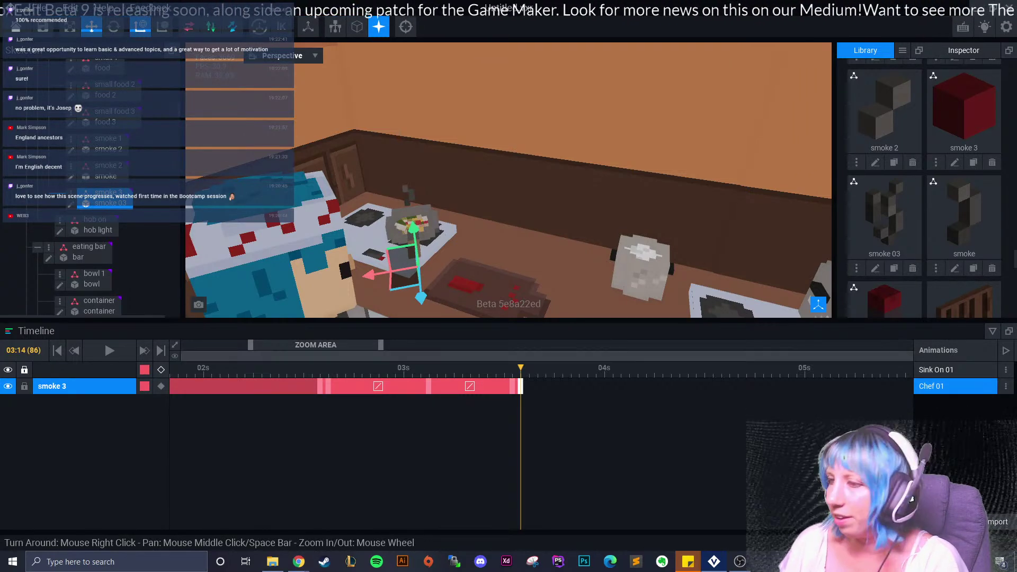
- Play back the Chef 01 animation and scrub past smoke 3's last keyframe to check its rise
{"action": "key", "text": "space"}
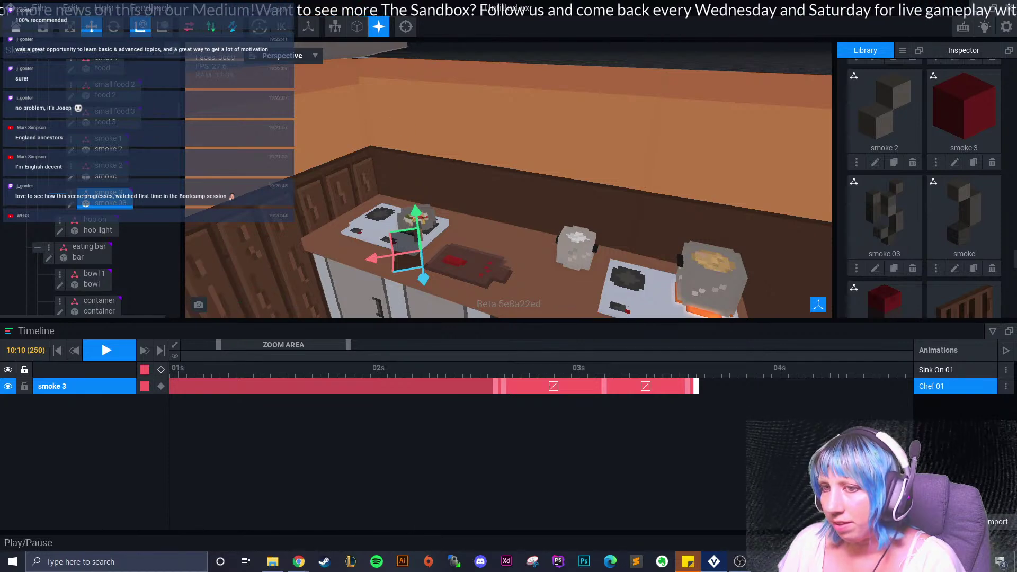
{"action": "left_click", "coordinate": [106, 350]}
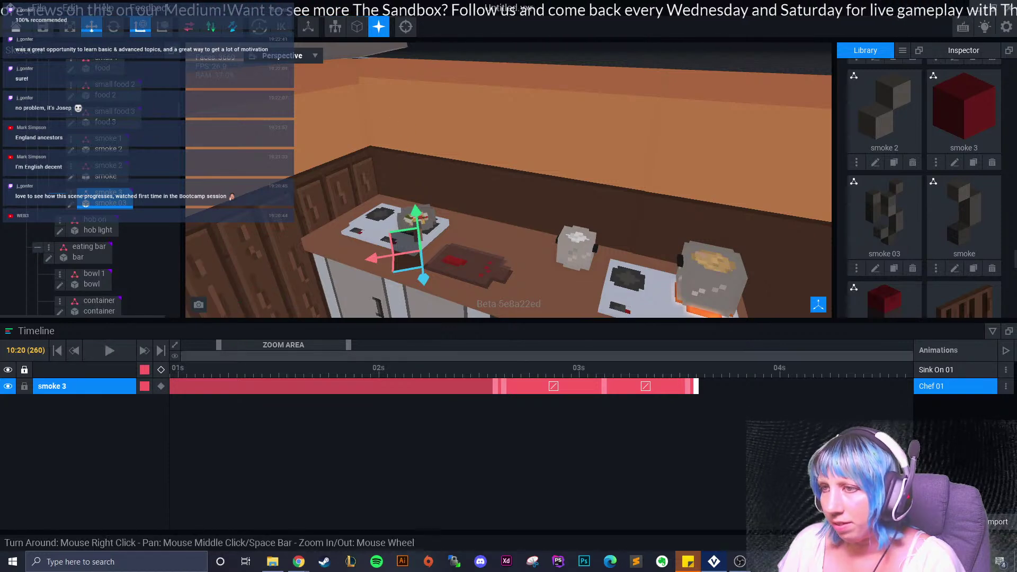
{"action": "left_click", "coordinate": [662, 367]}
{"action": "left_click_drag", "start_coordinate": [662, 368], "coordinate": [738, 368]}
- Select smoke 1 and paste a copy of its 03:14 hidden-position keyframe at 03:22 to delay its next rise
{"action": "scroll", "coordinate": [450, 238], "scroll_direction": "up", "scroll_amount": 3}
{"action": "scroll", "coordinate": [476, 239], "scroll_direction": "up", "scroll_amount": 2}
{"action": "left_click", "coordinate": [403, 185]}
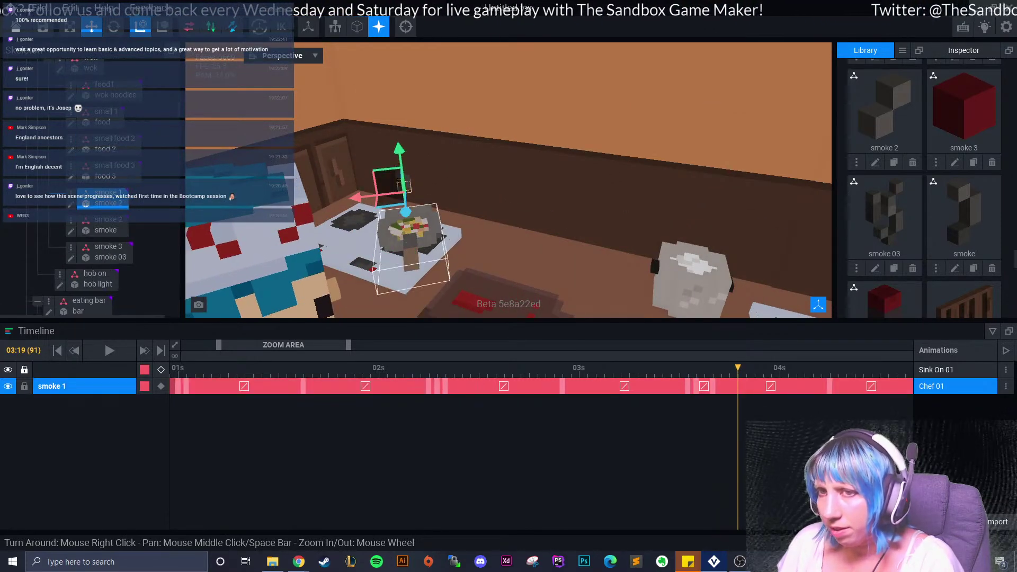
{"action": "left_click_drag", "start_coordinate": [729, 368], "coordinate": [687, 367]}
{"action": "key", "text": "Right"}
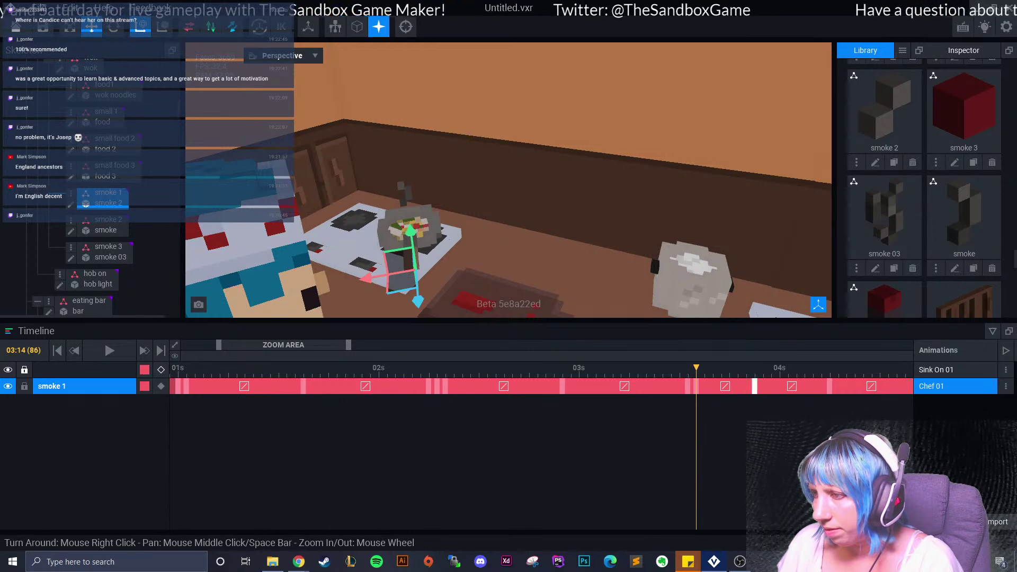
{"action": "right_click", "coordinate": [697, 386]}
{"action": "left_click", "coordinate": [715, 364]}
{"action": "left_click_drag", "start_coordinate": [696, 368], "coordinate": [763, 368]}
{"action": "right_click", "coordinate": [763, 387]}
{"action": "left_click", "coordinate": [789, 385]}
- Raise smoke 1 to just above the wok at 03:23 and delete its keyframe at 04:06
{"action": "key", "text": "Right"}
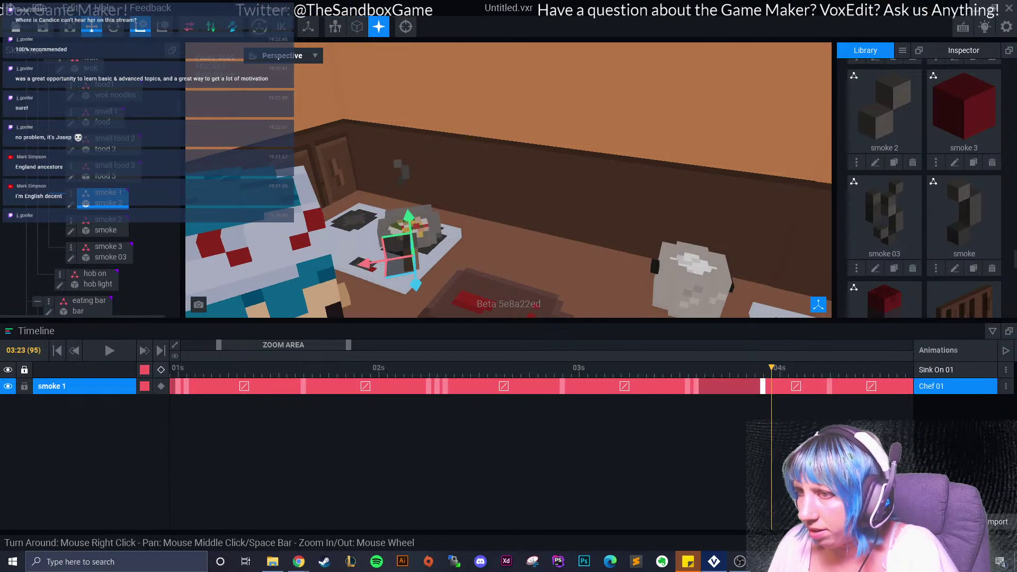
{"action": "left_click_drag", "start_coordinate": [409, 222], "coordinate": [402, 169]}
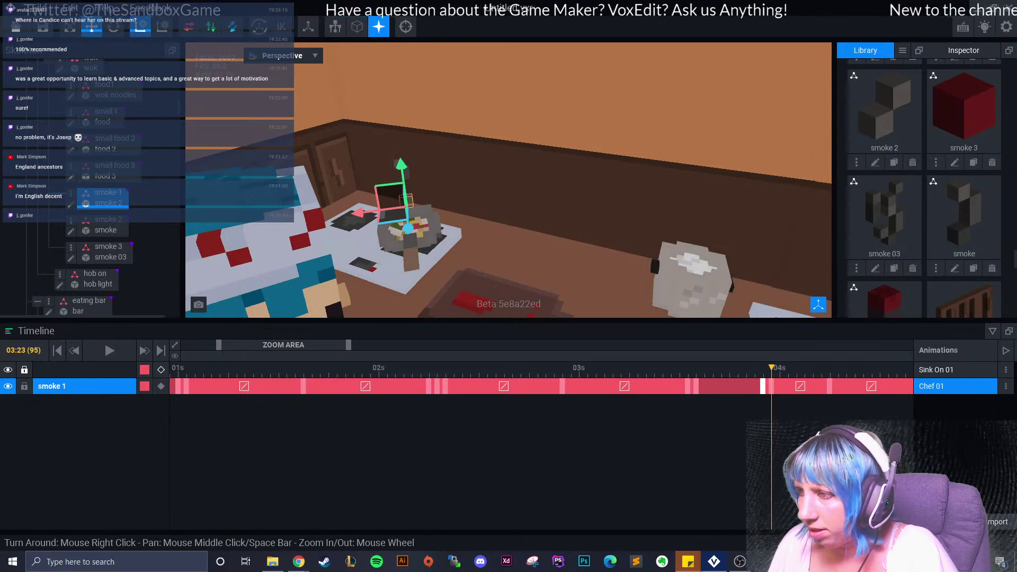
{"action": "key", "text": "Left"}
{"action": "key", "text": "Right"}
{"action": "key", "text": "Right"}
{"action": "key", "text": "Right"}
{"action": "key", "text": "Right"}
{"action": "key", "text": "Right"}
{"action": "key", "text": "Right"}
{"action": "key", "text": "Right"}
{"action": "key", "text": "Right"}
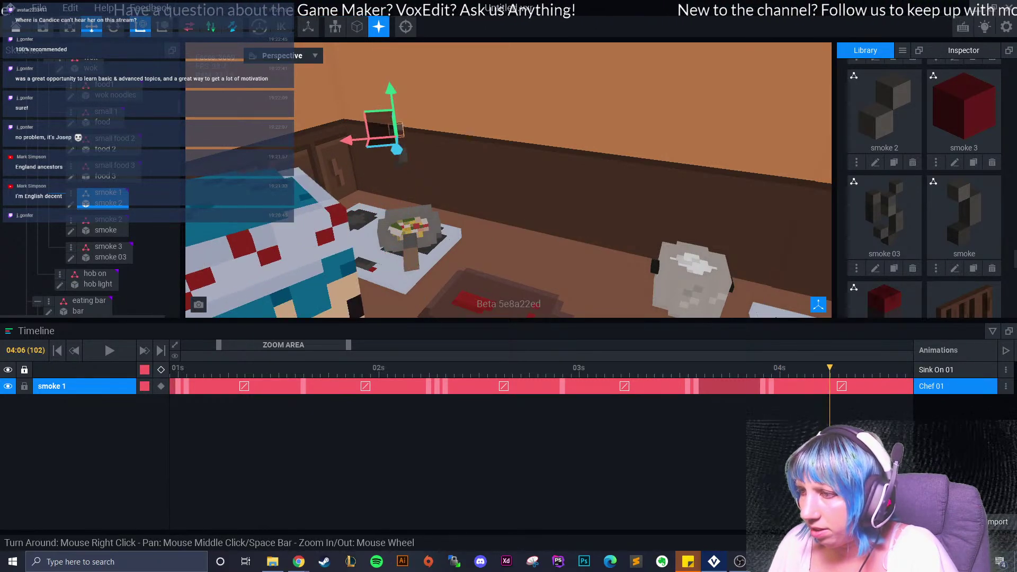
- Shift the two keyframes starting smoke 1's rise to shortly after 4 seconds, and adjust its height above the wok at 04:21
{"action": "left_click_drag", "start_coordinate": [283, 345], "coordinate": [344, 344]}
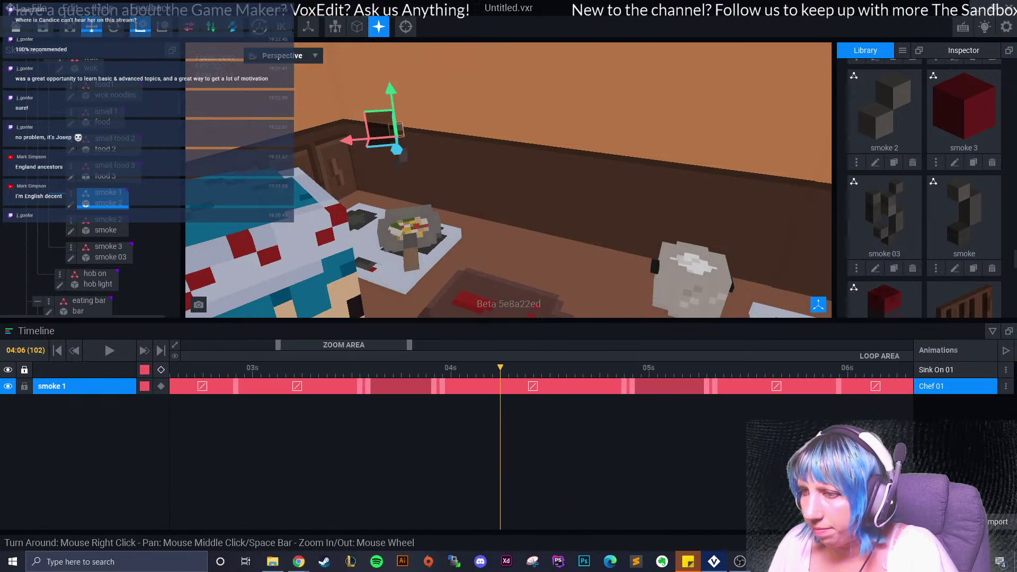
{"action": "left_click", "coordinate": [624, 368]}
{"action": "scroll", "coordinate": [398, 74], "scroll_direction": "down", "scroll_amount": 3}
{"action": "left_click_drag", "start_coordinate": [417, 126], "coordinate": [424, 195]}
{"action": "mouse_move", "coordinate": [624, 368]}
{"action": "left_mouse_down"}
{"action": "mouse_move", "coordinate": [424, 368]}
{"action": "mouse_move", "coordinate": [624, 368]}
{"action": "mouse_move", "coordinate": [443, 368]}
{"action": "mouse_move", "coordinate": [475, 386]}
{"action": "mouse_move", "coordinate": [450, 386]}
{"action": "mouse_move", "coordinate": [465, 367]}
{"action": "mouse_move", "coordinate": [624, 368]}
{"action": "left_mouse_up"}
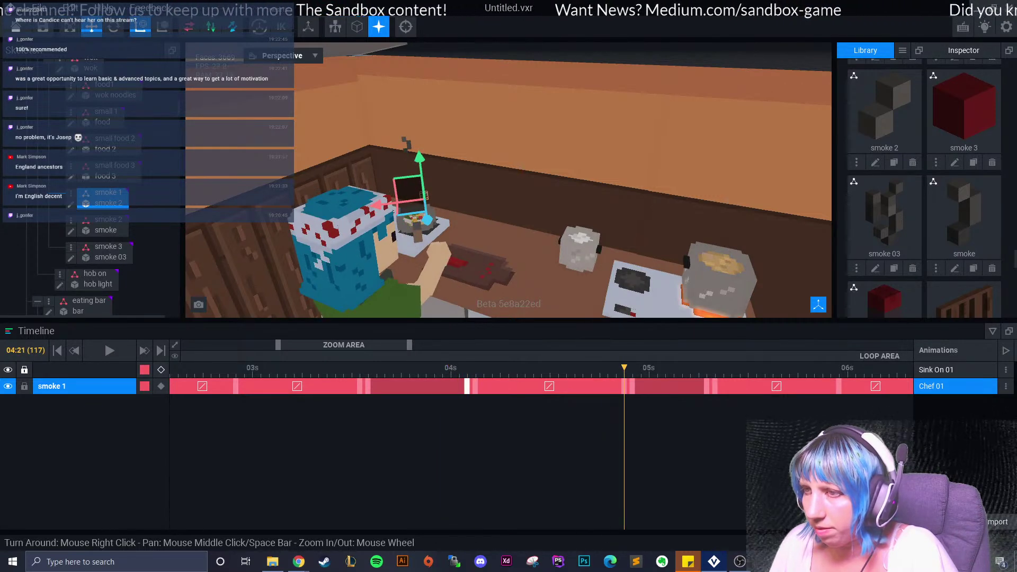
{"action": "left_click_drag", "start_coordinate": [424, 195], "coordinate": [418, 157]}
{"action": "left_click_drag", "start_coordinate": [624, 368], "coordinate": [732, 368]}
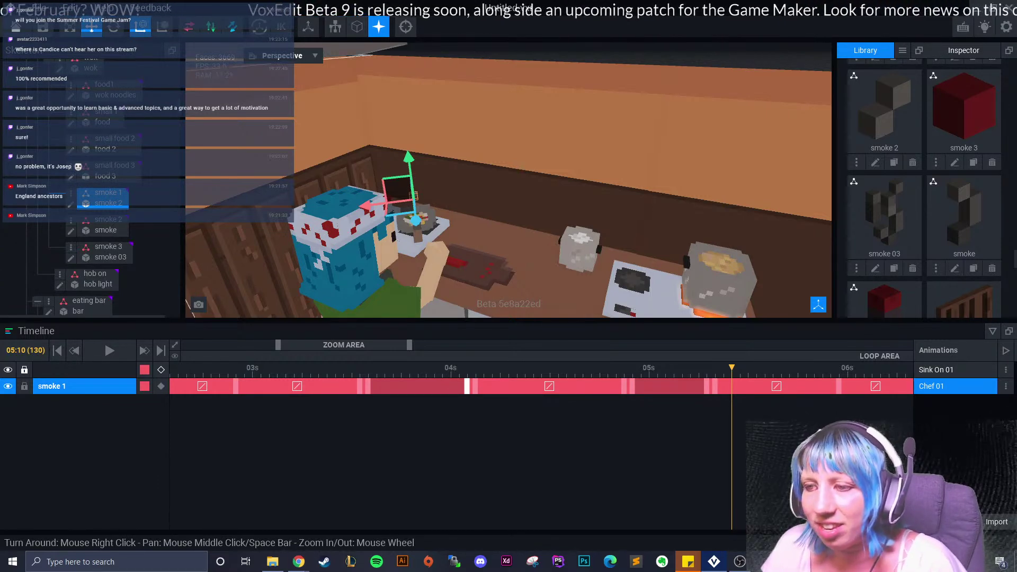
- Select smoke 3 and paste a copy of its last hidden-position keyframe at 04:17
{"action": "left_click_drag", "start_coordinate": [344, 345], "coordinate": [448, 345]}
{"action": "left_click_drag", "start_coordinate": [169, 368], "coordinate": [692, 367]}
{"action": "right_click_drag", "start_coordinate": [582, 222], "coordinate": [493, 244]}
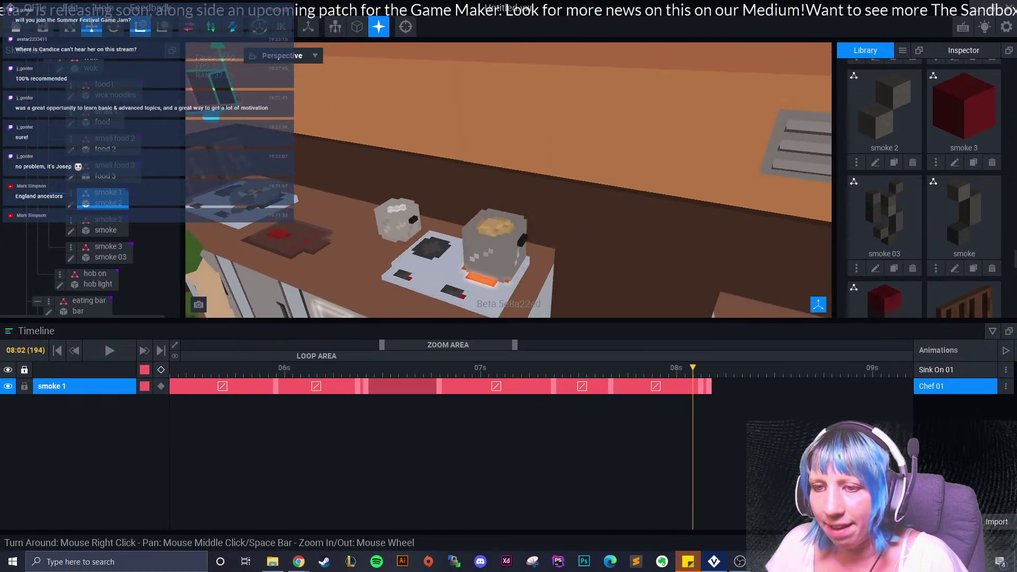
{"action": "left_click", "coordinate": [109, 246]}
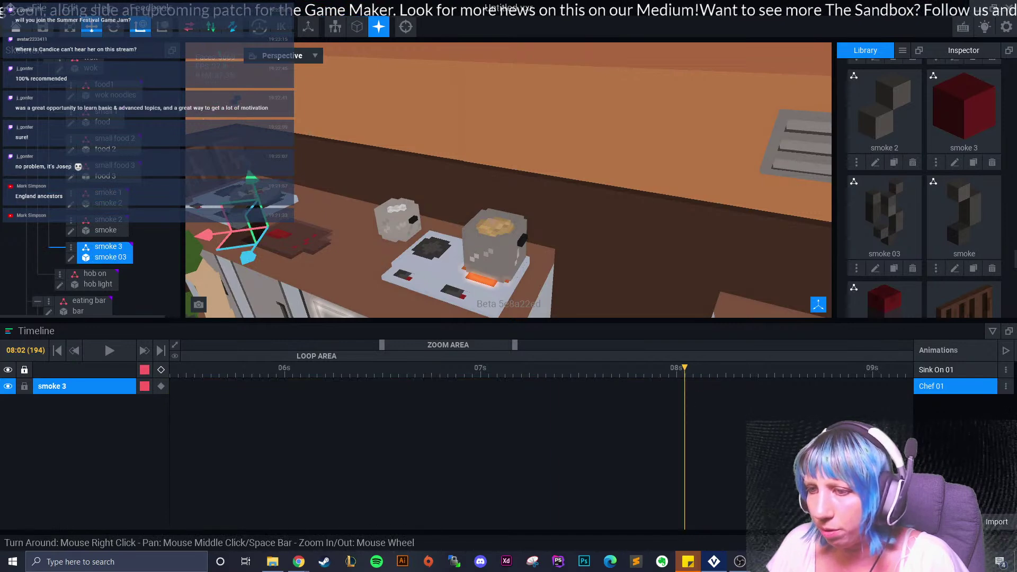
{"action": "left_click", "coordinate": [316, 368]}
{"action": "left_click_drag", "start_coordinate": [448, 344], "coordinate": [323, 367]}
{"action": "left_click", "coordinate": [372, 368]}
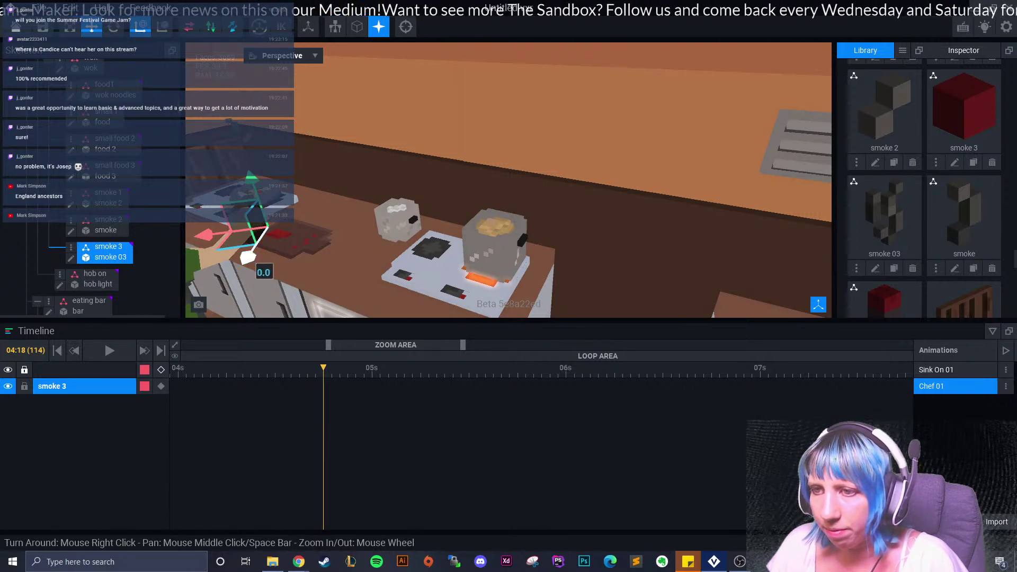
{"action": "left_click", "coordinate": [247, 257]}
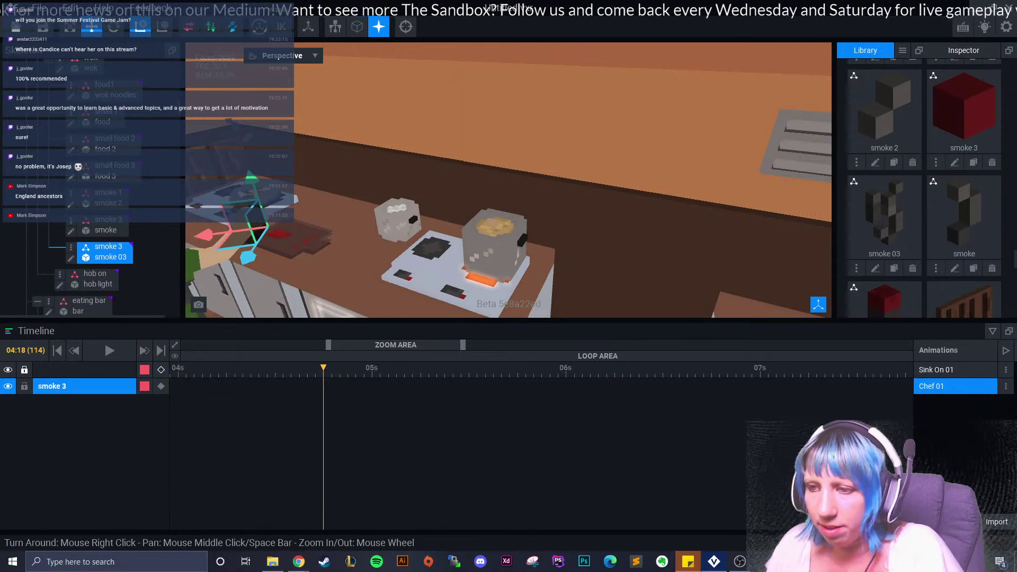
{"action": "left_click_drag", "start_coordinate": [462, 345], "coordinate": [395, 345]}
{"action": "right_click", "coordinate": [323, 386]}
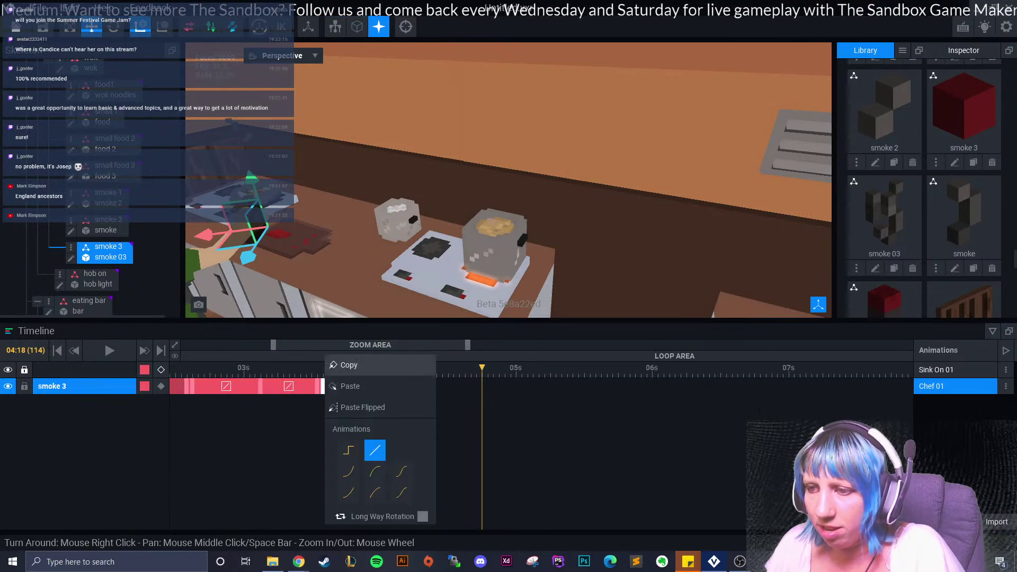
{"action": "left_click", "coordinate": [350, 365]}
{"action": "right_click", "coordinate": [479, 386]}
{"action": "left_click", "coordinate": [503, 387]}
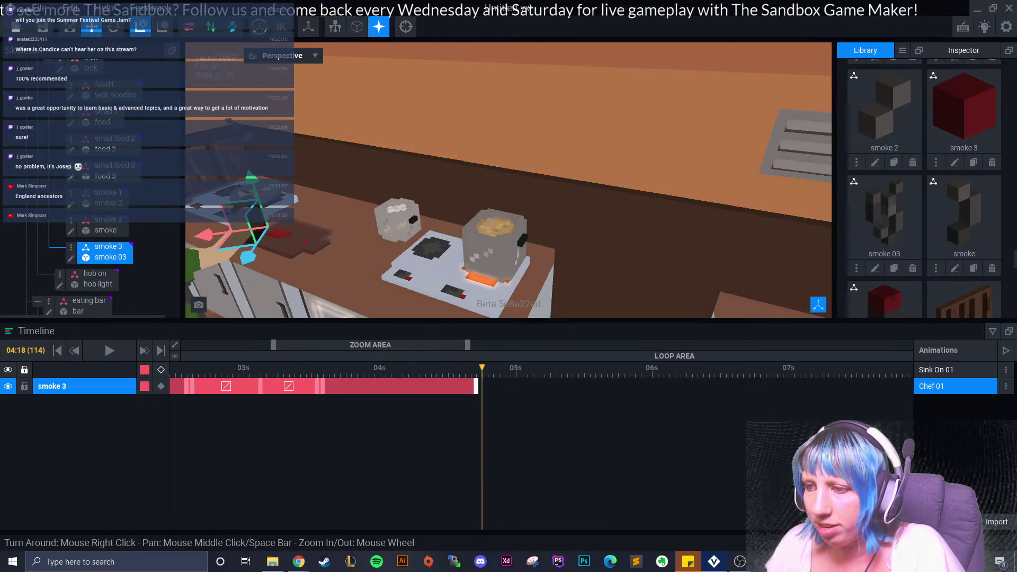
- Place smoke 3 just above the boiling pot at 04:18 and play back its appearance
{"action": "left_click_drag", "start_coordinate": [209, 238], "coordinate": [478, 242]}
{"action": "left_click", "coordinate": [113, 27]}
{"action": "left_click", "coordinate": [91, 26]}
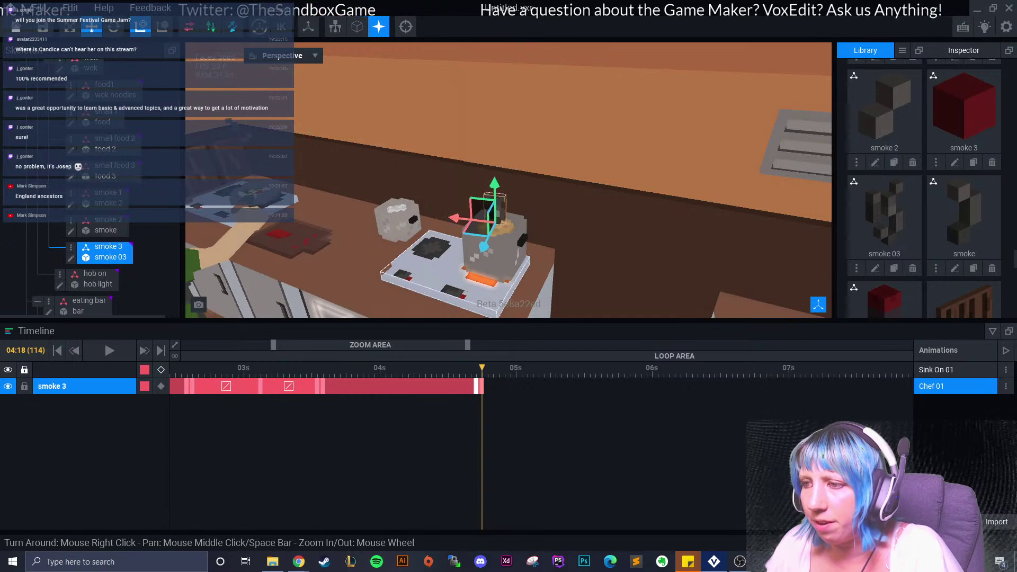
{"action": "mouse_move", "coordinate": [481, 367]}
{"action": "left_mouse_down"}
{"action": "mouse_move", "coordinate": [254, 367]}
{"action": "mouse_move", "coordinate": [476, 367]}
{"action": "left_mouse_up"}
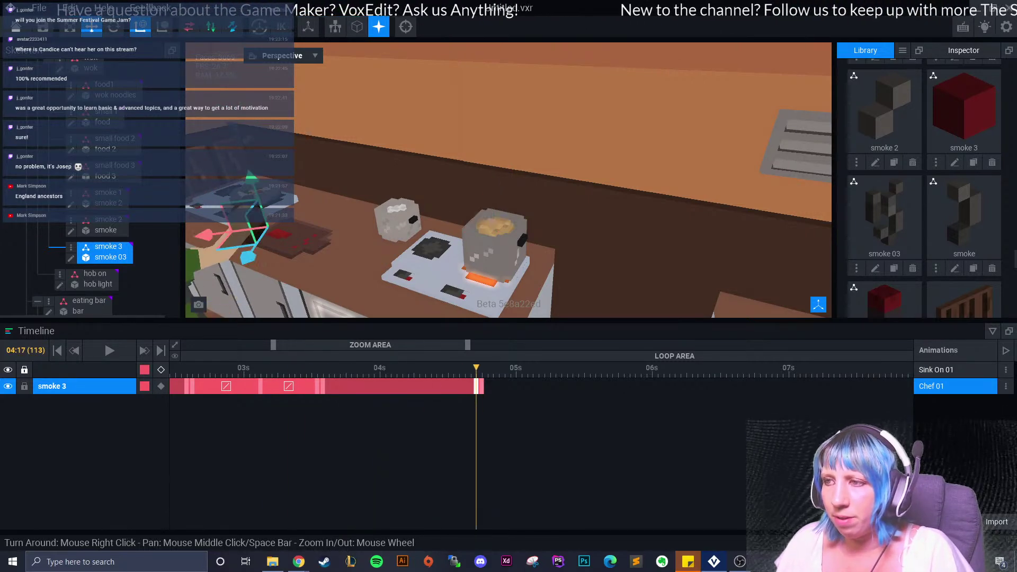
{"action": "left_click", "coordinate": [109, 350]}
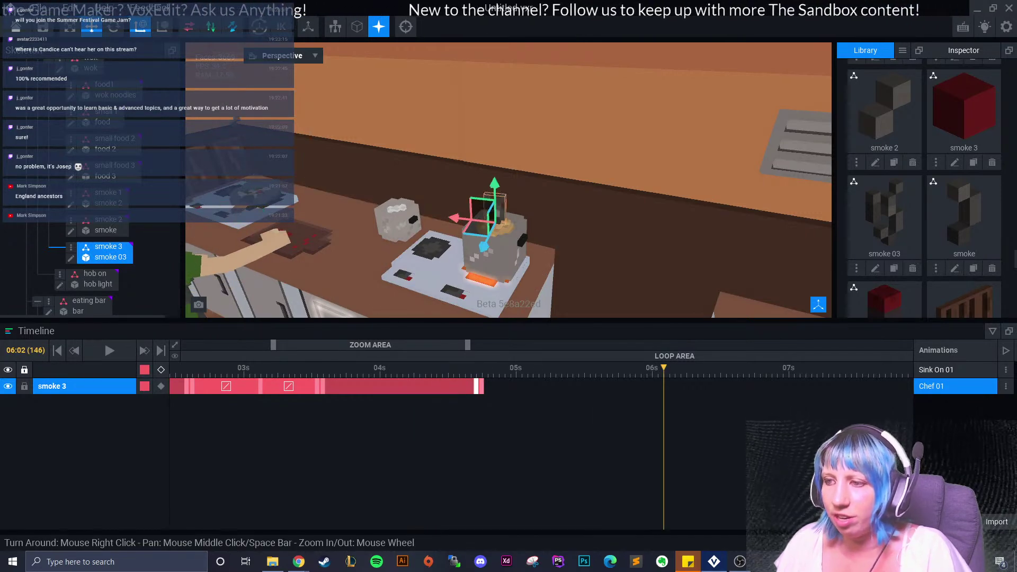
{"action": "left_click", "coordinate": [476, 368]}
{"action": "left_click_drag", "start_coordinate": [476, 368], "coordinate": [482, 367]}
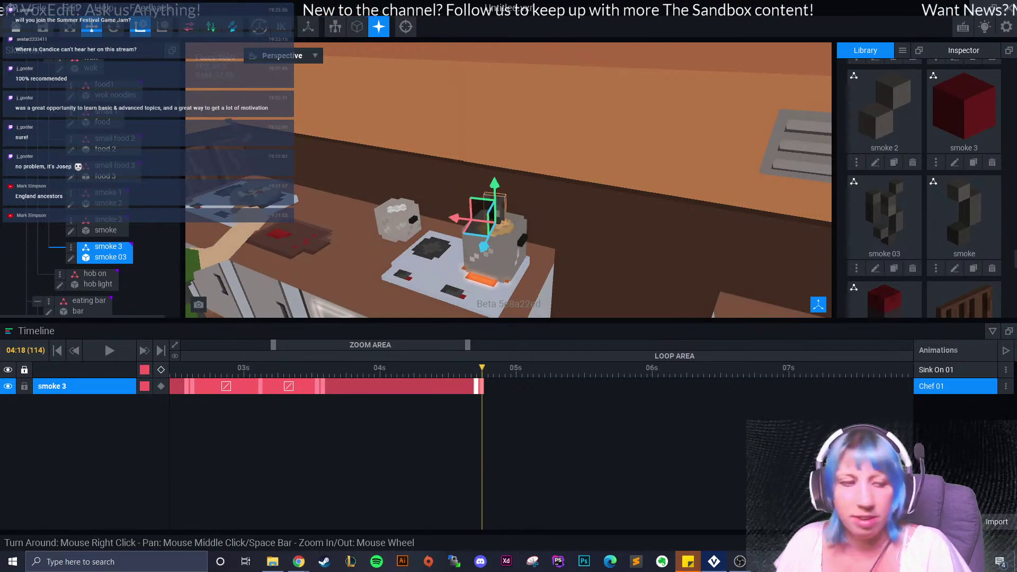
- Try delaying smoke 3's keyframe above the pot to about 05:18, play it back, and return the keyframe to 04:18
{"action": "left_click_drag", "start_coordinate": [456, 217], "coordinate": [212, 233]}
{"action": "left_click_drag", "start_coordinate": [481, 367], "coordinate": [317, 367]}
{"action": "left_click", "coordinate": [109, 350]}
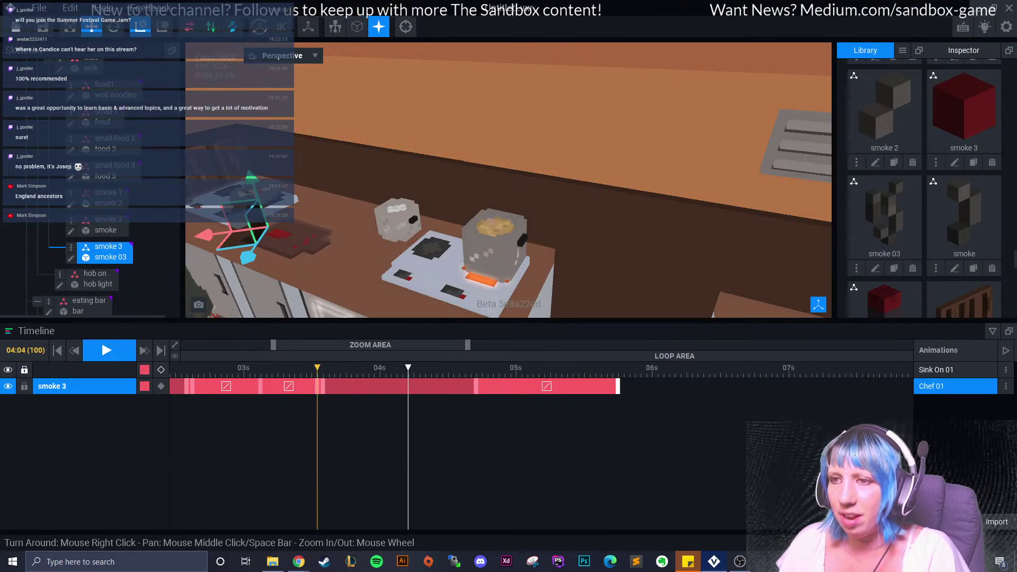
{"action": "left_click", "coordinate": [109, 350]}
{"action": "left_click_drag", "start_coordinate": [595, 386], "coordinate": [487, 386]}
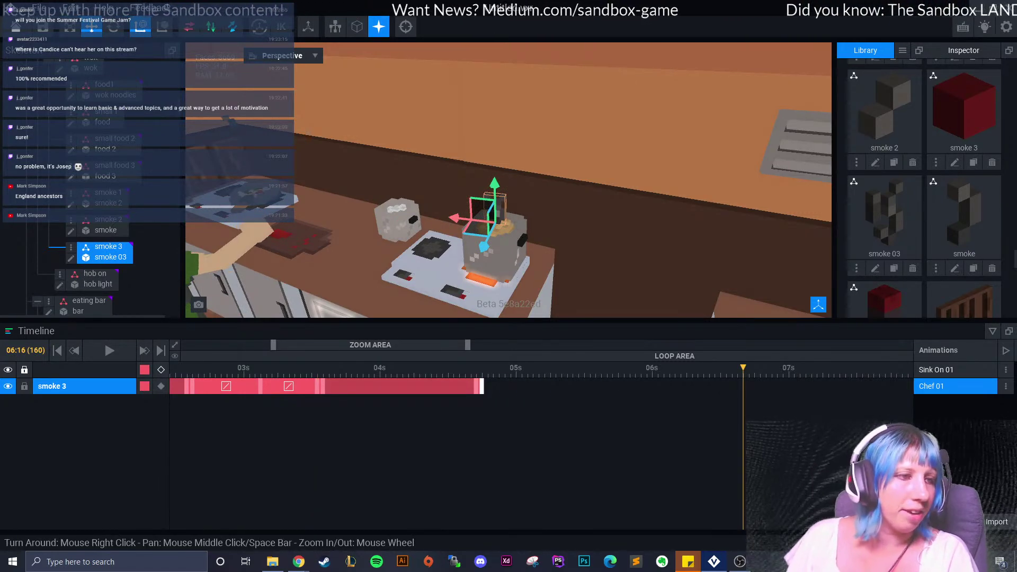
- Raise smoke 3 above the pot at about 05:07 and shift that keyframe to about 05:09
{"action": "left_click", "coordinate": [476, 369]}
{"action": "left_click", "coordinate": [482, 368]}
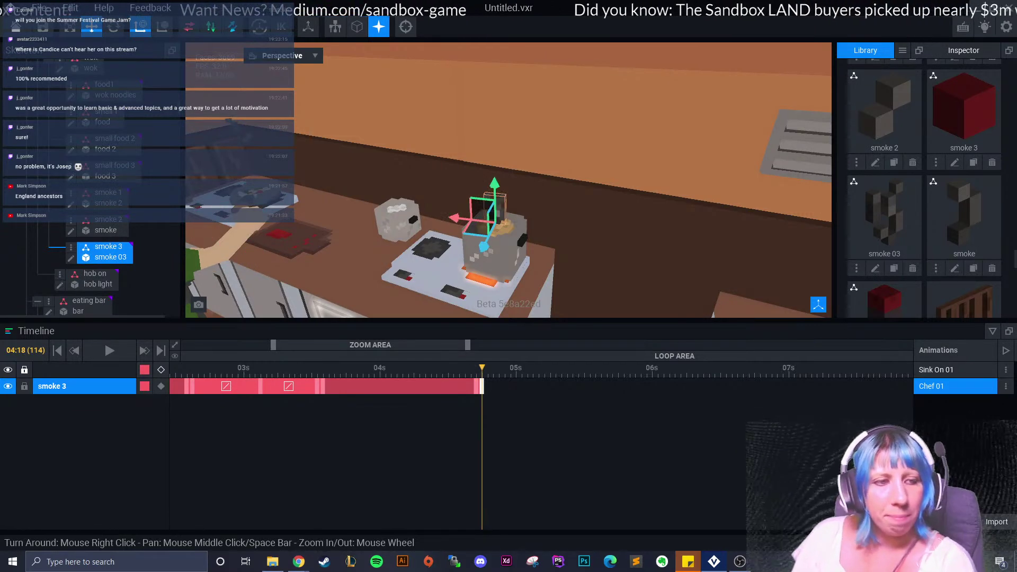
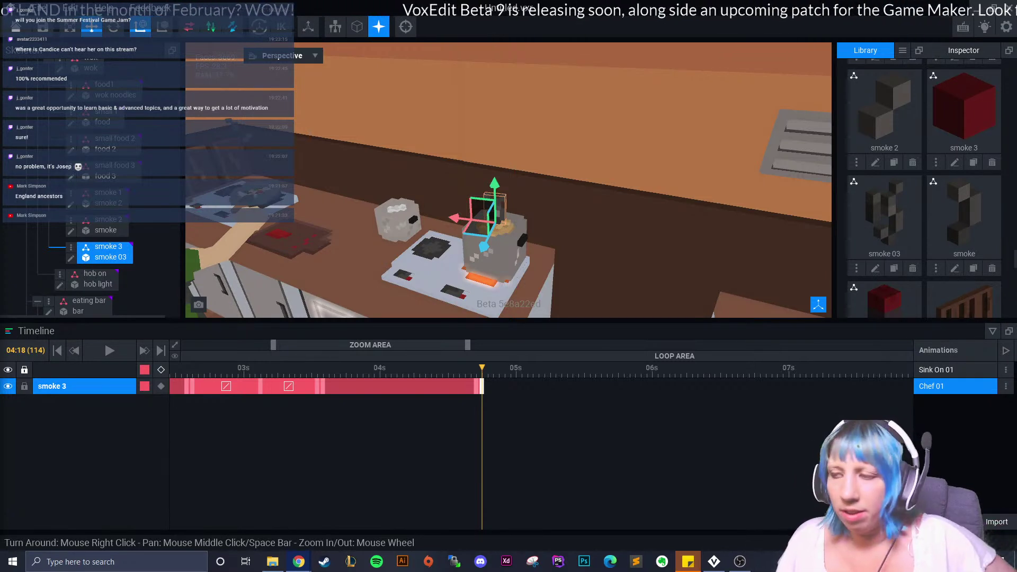
{"action": "left_click_drag", "start_coordinate": [482, 367], "coordinate": [601, 368]}
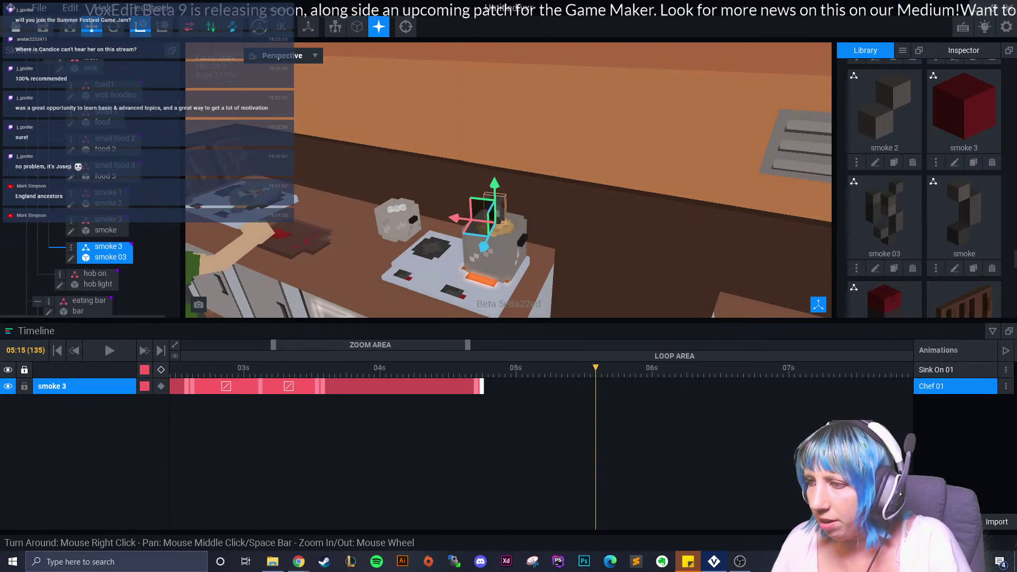
{"action": "left_click_drag", "start_coordinate": [601, 367], "coordinate": [556, 367]}
{"action": "left_click_drag", "start_coordinate": [494, 199], "coordinate": [462, 193]}
{"action": "key", "text": "e"}
{"action": "left_click_drag", "start_coordinate": [556, 367], "coordinate": [652, 367]}
{"action": "left_click_drag", "start_coordinate": [555, 386], "coordinate": [567, 386]}
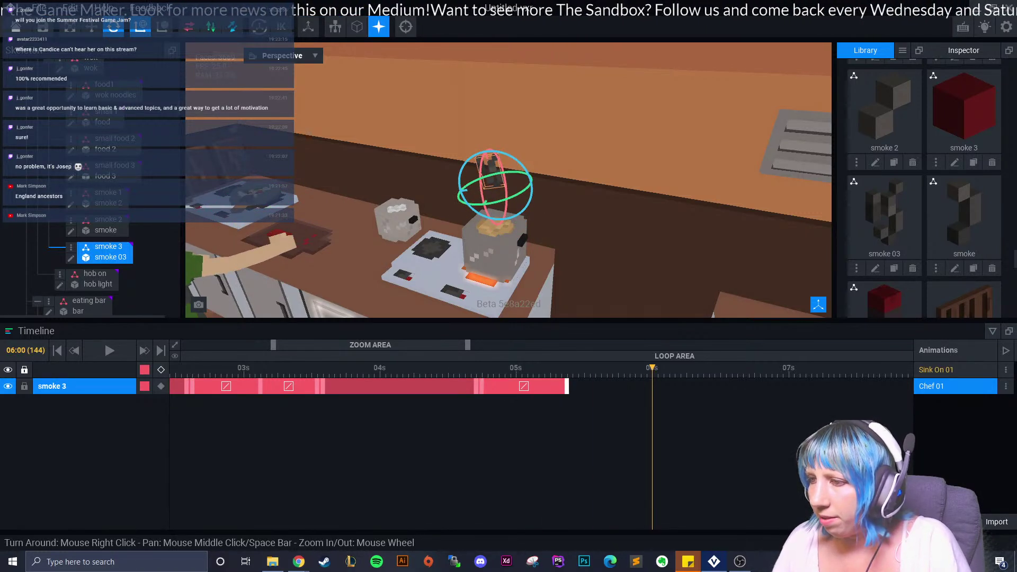
- Tilt smoke 3 slightly at 06:00 and raise it higher above the pot
{"action": "mouse_move", "coordinate": [511, 170]}
{"action": "left_mouse_down"}
{"action": "mouse_move", "coordinate": [509, 111]}
{"action": "mouse_move", "coordinate": [516, 180]}
{"action": "left_mouse_up"}
{"action": "left_click", "coordinate": [92, 27]}
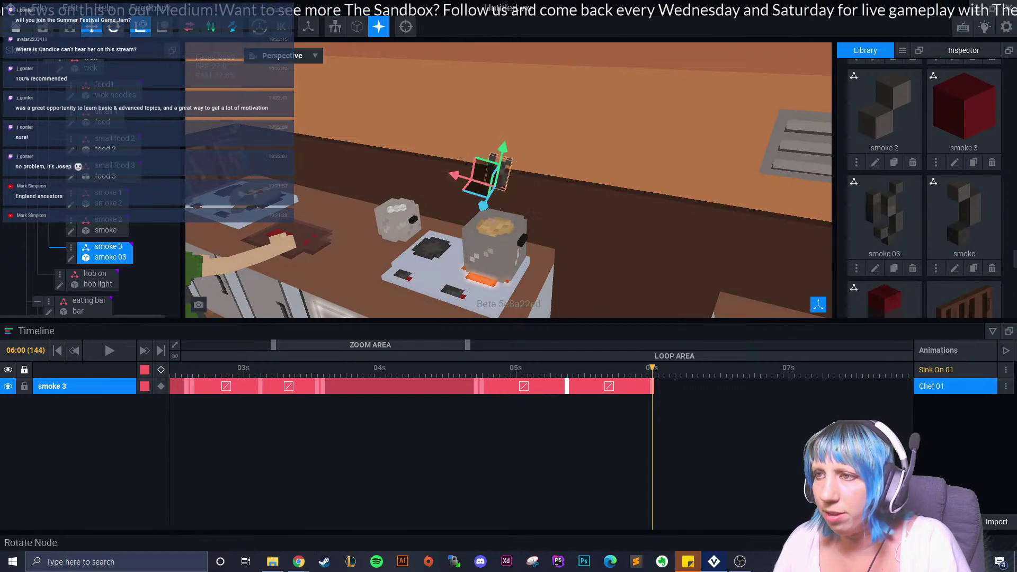
{"action": "left_click", "coordinate": [506, 159]}
{"action": "left_click", "coordinate": [498, 172]}
{"action": "left_click_drag", "start_coordinate": [511, 143], "coordinate": [512, 101]}
- Paste a copy of smoke 3's 04:17 hidden-position keyframe at 06:01 to end its rise
{"action": "mouse_move", "coordinate": [652, 367]}
{"action": "left_mouse_down"}
{"action": "mouse_move", "coordinate": [447, 368]}
{"action": "mouse_move", "coordinate": [657, 368]}
{"action": "left_mouse_up"}
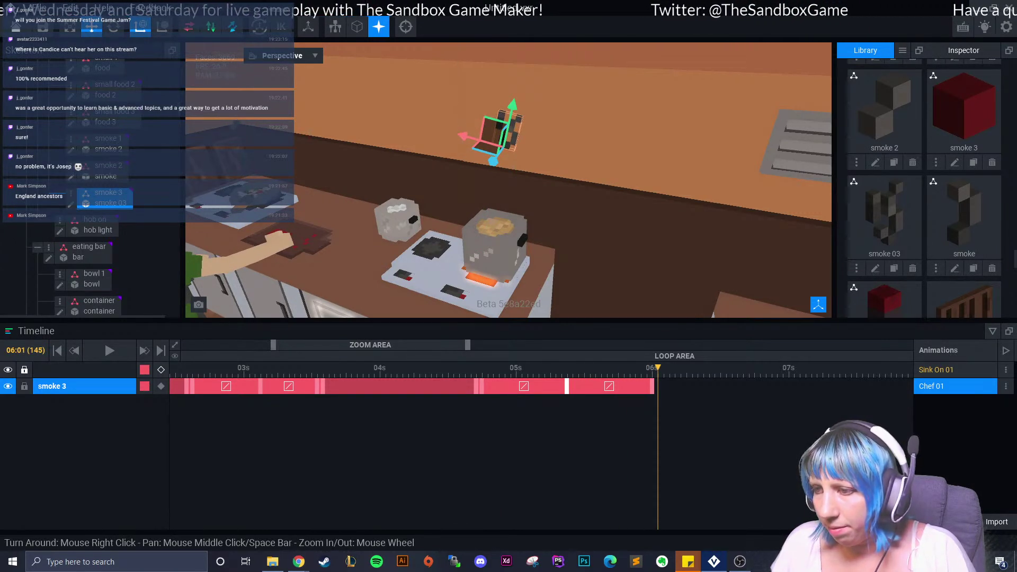
{"action": "right_click", "coordinate": [476, 387]}
{"action": "left_click", "coordinate": [493, 365]}
{"action": "right_click", "coordinate": [657, 386]}
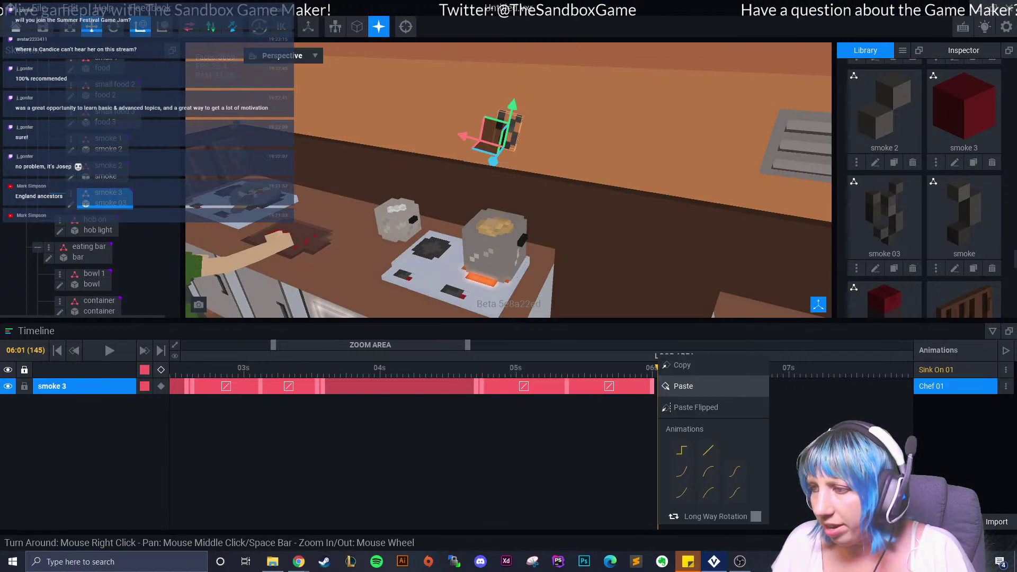
{"action": "left_click", "coordinate": [676, 382]}
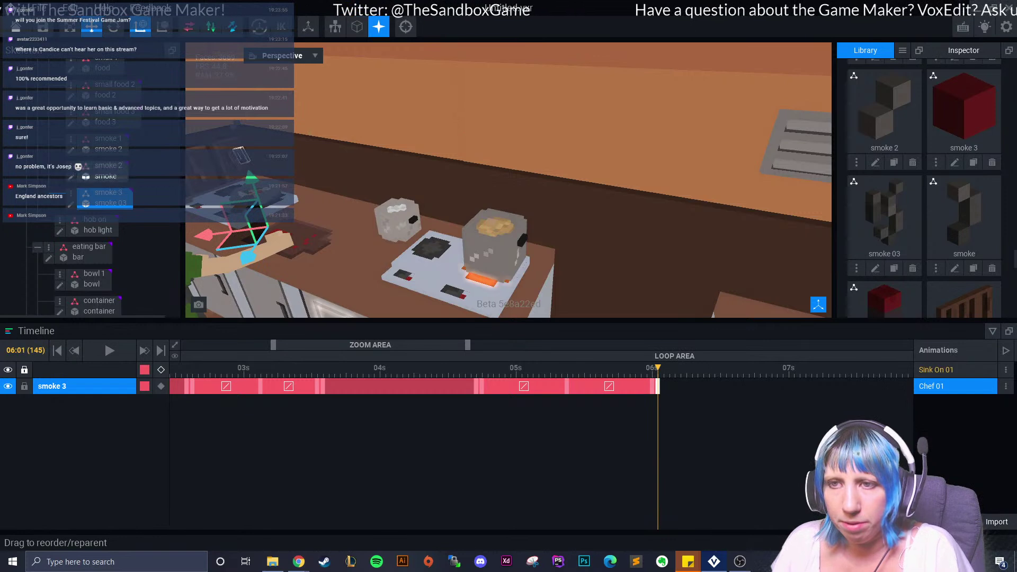
- Check smoke 2's keyframes, then select smoke 1 and paste a copy of its last hidden-position keyframe at about 08:07
{"action": "left_click", "coordinate": [225, 151]}
{"action": "left_click_drag", "start_coordinate": [370, 345], "coordinate": [450, 344]}
{"action": "left_click_drag", "start_coordinate": [362, 367], "coordinate": [800, 367]}
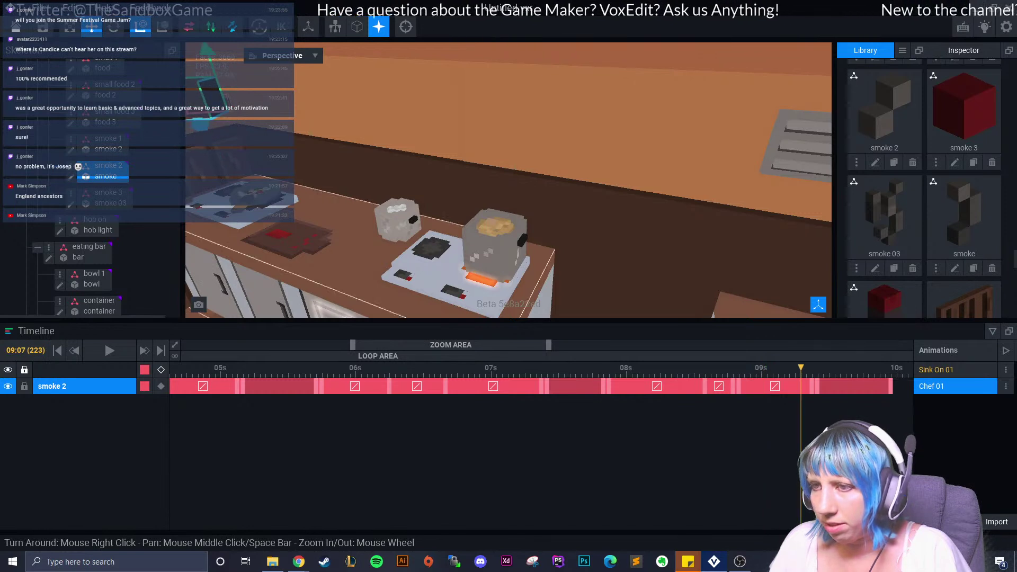
{"action": "left_click_drag", "start_coordinate": [548, 345], "coordinate": [578, 345]}
{"action": "left_click", "coordinate": [108, 140]}
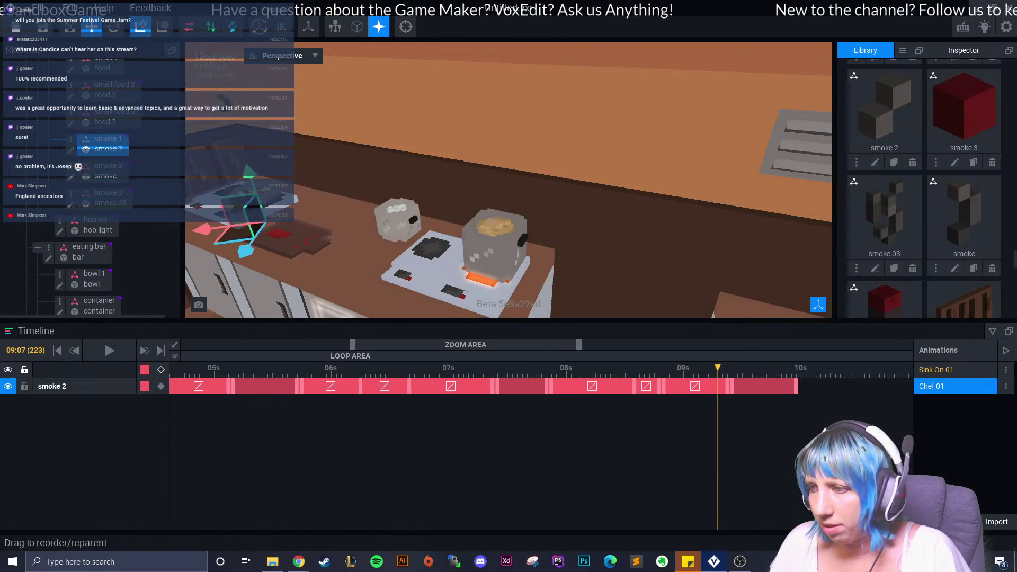
{"action": "right_click", "coordinate": [585, 354]}
{"action": "key", "text": "Escape"}
{"action": "left_click_drag", "start_coordinate": [718, 367], "coordinate": [606, 368]}
{"action": "right_click", "coordinate": [601, 362]}
{"action": "left_click", "coordinate": [627, 386]}
- Move smoke 1 to just above the boiling pot at about 08:08
{"action": "left_click_drag", "start_coordinate": [245, 250], "coordinate": [499, 235]}
{"action": "left_click", "coordinate": [493, 255]}
{"action": "left_click", "coordinate": [493, 239]}
- Advance 16 frames and raise smoke 1 partway up above the pot
{"action": "key", "text": "Right"}
{"action": "key", "text": "Right"}
{"action": "key", "text": "Right"}
{"action": "key", "text": "Right"}
{"action": "key", "text": "Right"}
{"action": "key", "text": "Right"}
{"action": "key", "text": "Right"}
{"action": "key", "text": "Right"}
{"action": "key", "text": "Right"}
{"action": "key", "text": "Right"}
{"action": "key", "text": "Right"}
{"action": "key", "text": "Right"}
{"action": "key", "text": "Right"}
{"action": "key", "text": "Right"}
{"action": "key", "text": "Right"}
{"action": "key", "text": "Right"}
{"action": "left_click_drag", "start_coordinate": [499, 234], "coordinate": [496, 162]}
- Raise smoke 1 to its highest point at about 09:08 and shift its halfway keyframe to about 08:21
{"action": "key", "text": "Left"}
{"action": "key", "text": "Left"}
{"action": "key", "text": "Left"}
{"action": "key", "text": "Left"}
{"action": "key", "text": "Left"}
{"action": "key", "text": "Left"}
{"action": "key", "text": "Left"}
{"action": "key", "text": "Left"}
{"action": "key", "text": "Left"}
{"action": "key", "text": "Left"}
{"action": "key", "text": "Right"}
{"action": "key", "text": "Right"}
{"action": "key", "text": "Right"}
{"action": "key", "text": "Right"}
{"action": "key", "text": "Right"}
{"action": "key", "text": "Right"}
{"action": "key", "text": "Right"}
{"action": "key", "text": "Right"}
{"action": "key", "text": "Right"}
{"action": "key", "text": "Right"}
{"action": "key", "text": "Right"}
{"action": "key", "text": "Right"}
{"action": "key", "text": "Right"}
{"action": "key", "text": "Right"}
{"action": "key", "text": "Right"}
{"action": "key", "text": "Right"}
{"action": "key", "text": "Right"}
{"action": "key", "text": "Right"}
{"action": "left_click_drag", "start_coordinate": [496, 163], "coordinate": [496, 115]}
{"action": "left_click_drag", "start_coordinate": [682, 386], "coordinate": [668, 386]}
- Paste a copy of smoke 1's hidden-position keyframe from about 08:07 at 09:09 to end its rise
{"action": "mouse_move", "coordinate": [722, 367]}
{"action": "left_mouse_down"}
{"action": "mouse_move", "coordinate": [620, 367]}
{"action": "mouse_move", "coordinate": [727, 368]}
{"action": "left_mouse_up"}
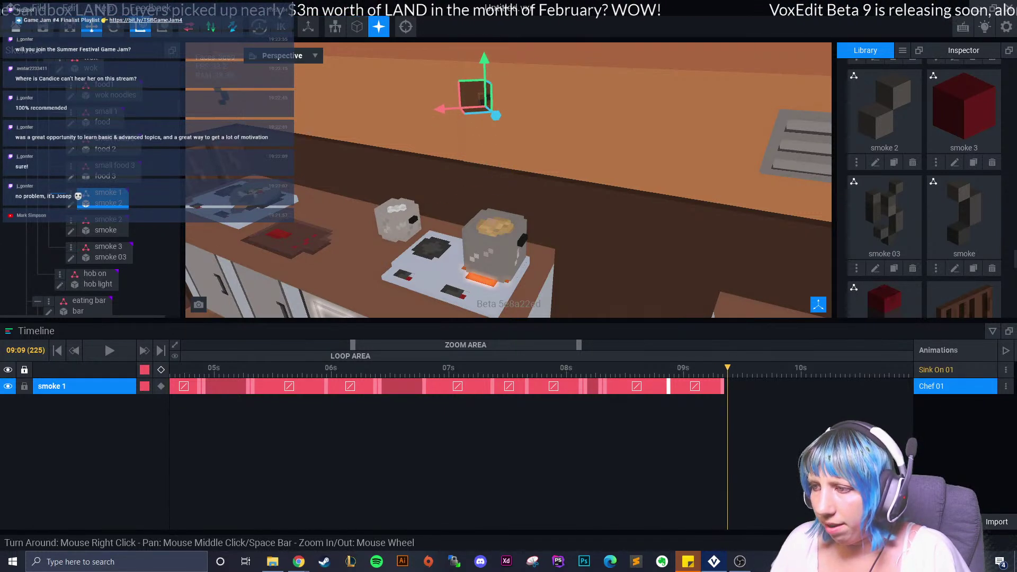
{"action": "right_click", "coordinate": [604, 386]}
{"action": "left_click", "coordinate": [617, 365]}
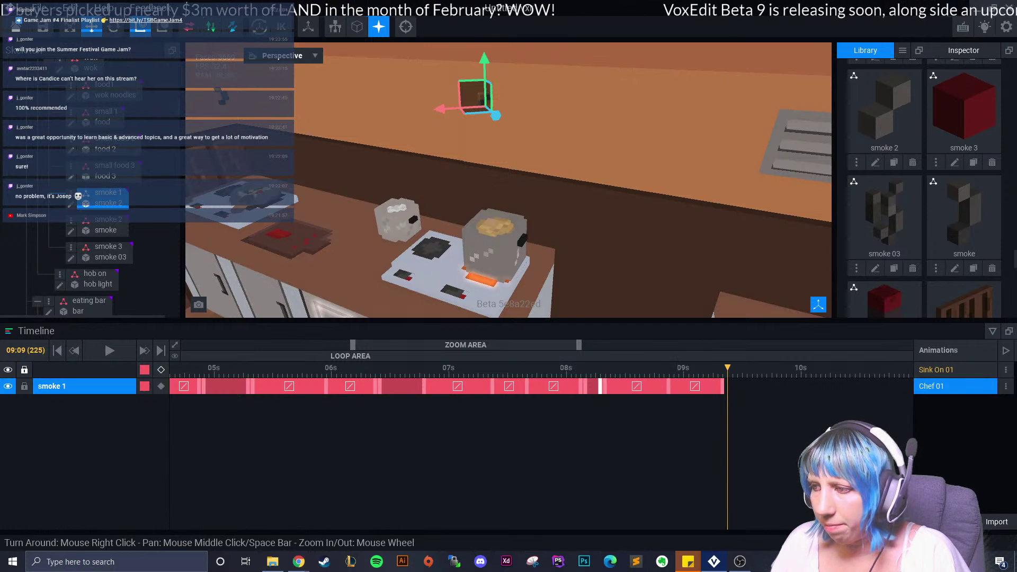
{"action": "right_click", "coordinate": [730, 386]}
{"action": "left_click", "coordinate": [755, 386]}
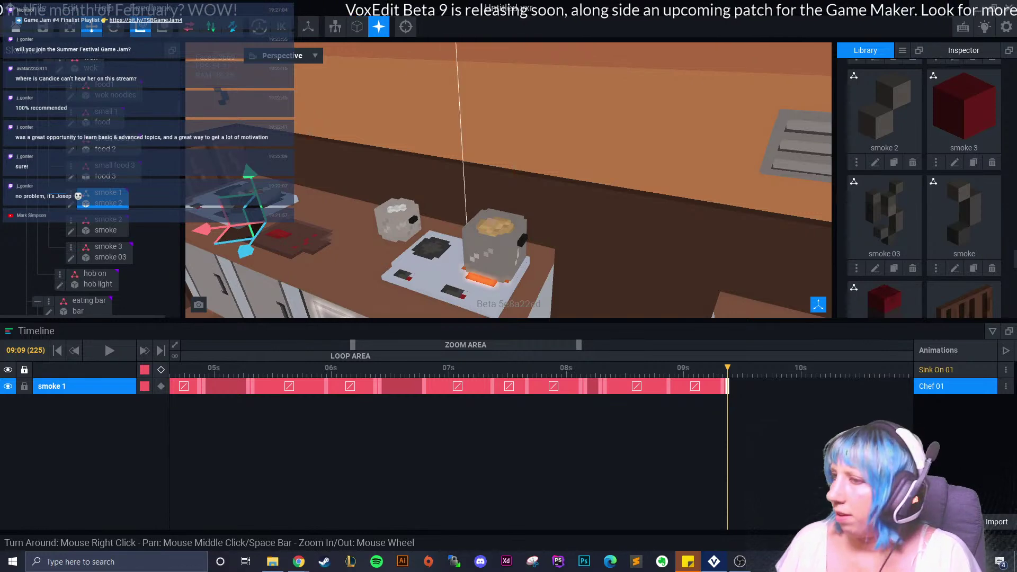
- Play back Chef 01 and review the smoke from outside with the whole restaurant in view
{"action": "left_click", "coordinate": [107, 350]}
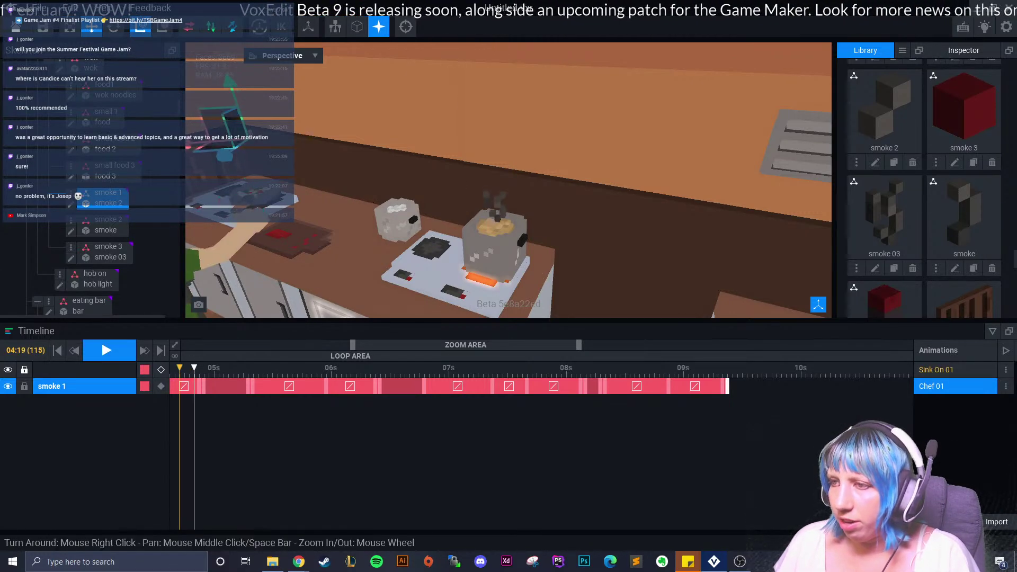
{"action": "scroll", "coordinate": [509, 180], "scroll_direction": "down", "scroll_amount": 8}
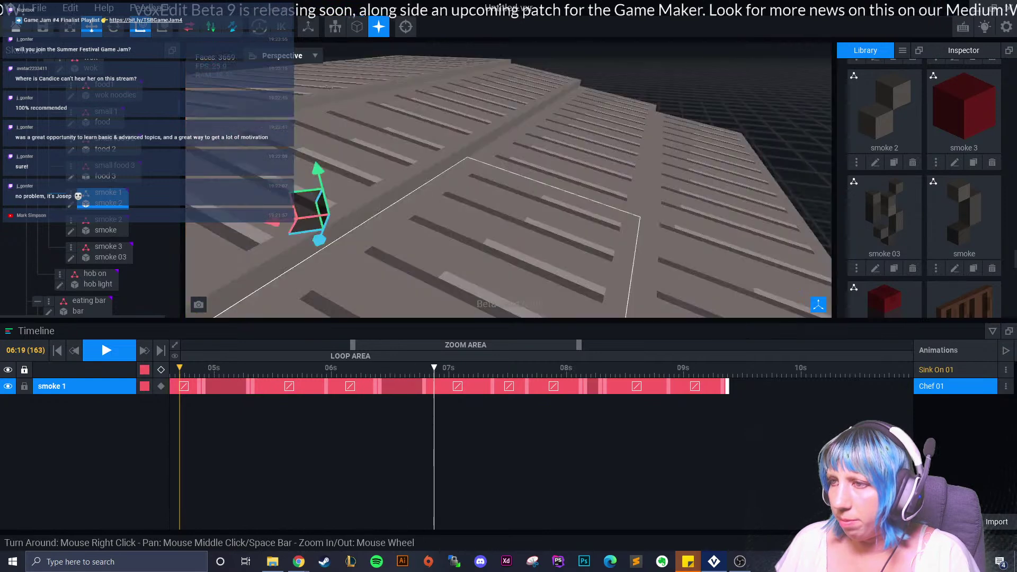
{"action": "middle_click_drag", "start_coordinate": [424, 233], "coordinate": [509, 233]}
{"action": "left_click", "coordinate": [530, 223]}
{"action": "right_click_drag", "start_coordinate": [509, 233], "coordinate": [559, 227]}
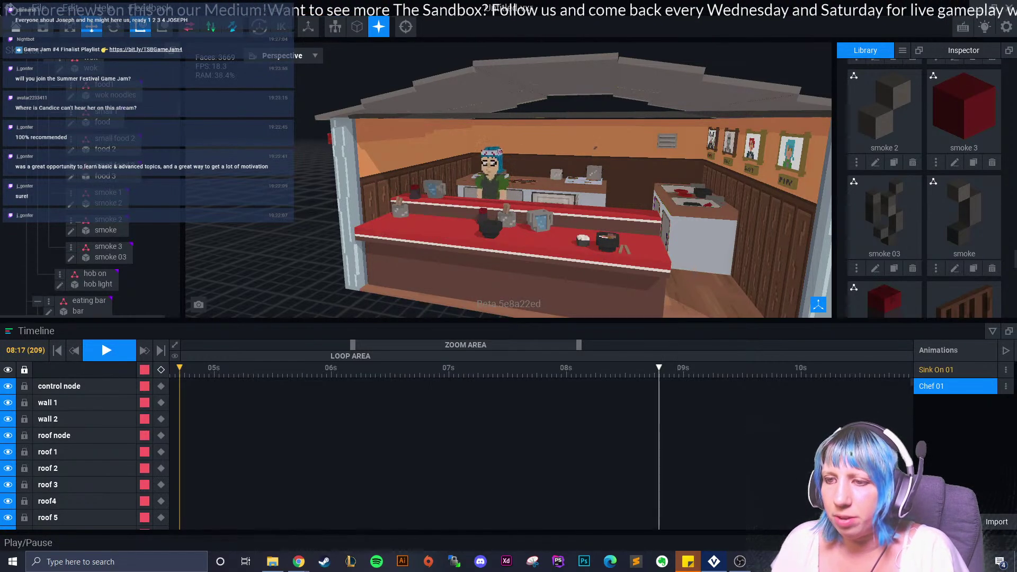
{"action": "left_click", "coordinate": [106, 350]}
- Select all of smoke 3's rise keyframes and stretch them so its first rise starts at about 01:19
{"action": "left_click_drag", "start_coordinate": [466, 345], "coordinate": [298, 345]}
{"action": "left_click", "coordinate": [108, 246]}
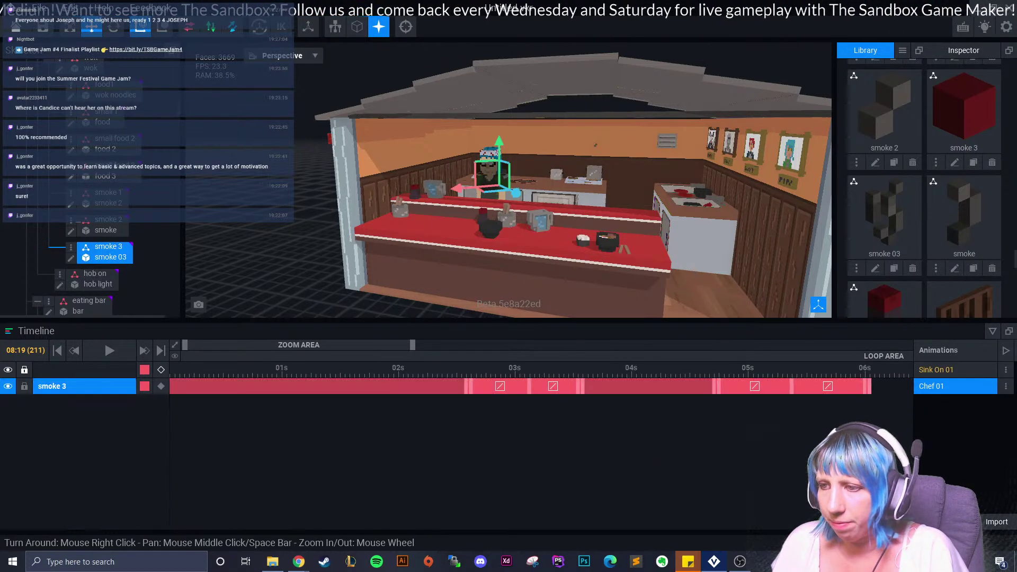
{"action": "mouse_move", "coordinate": [451, 386]}
{"action": "left_mouse_down"}
{"action": "mouse_move", "coordinate": [393, 386]}
{"action": "mouse_move", "coordinate": [466, 386]}
{"action": "left_mouse_up"}
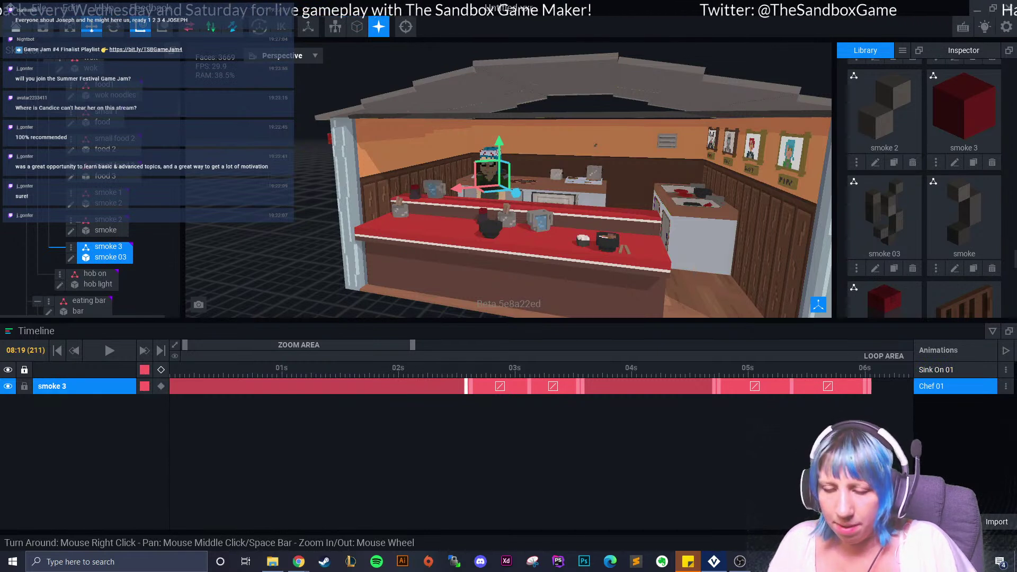
{"action": "left_click", "coordinate": [646, 386]}
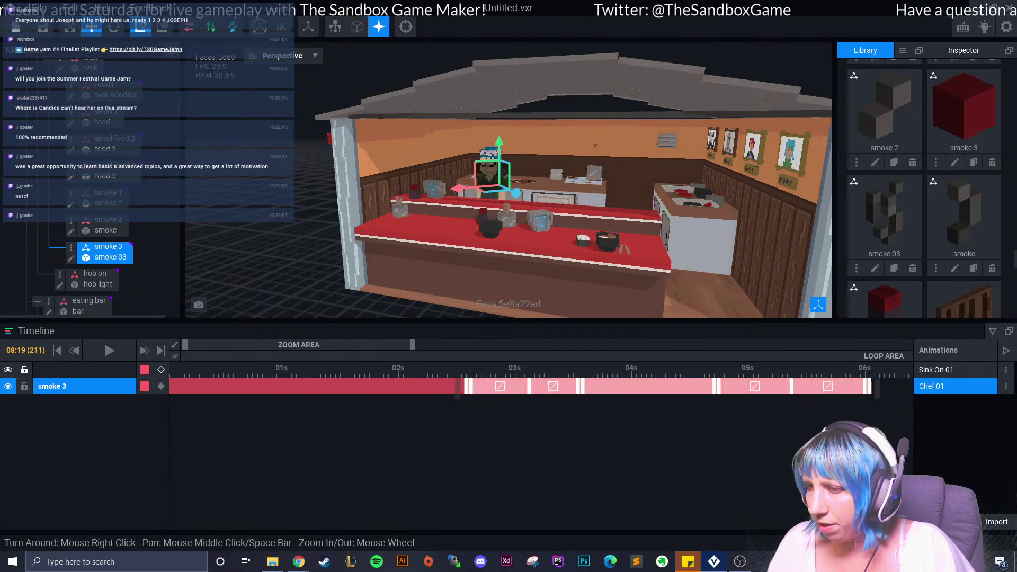
{"action": "left_click_drag", "start_coordinate": [458, 386], "coordinate": [366, 386]}
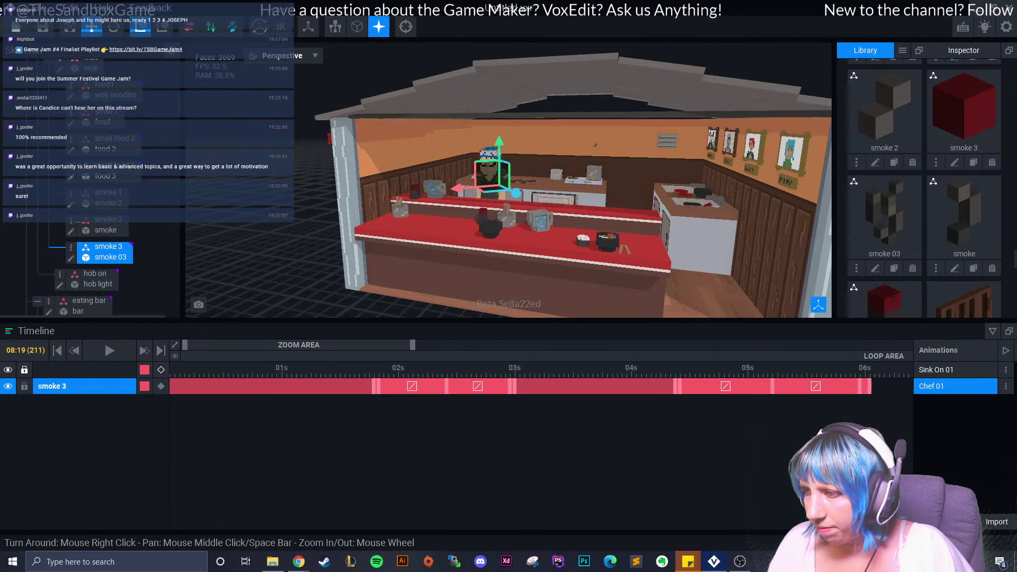
- Bring smoke 3's second rise forward to start at about 03:22, shift its remaining keyframes earlier, and play back the animation
{"action": "left_click_drag", "start_coordinate": [678, 387], "coordinate": [613, 390]}
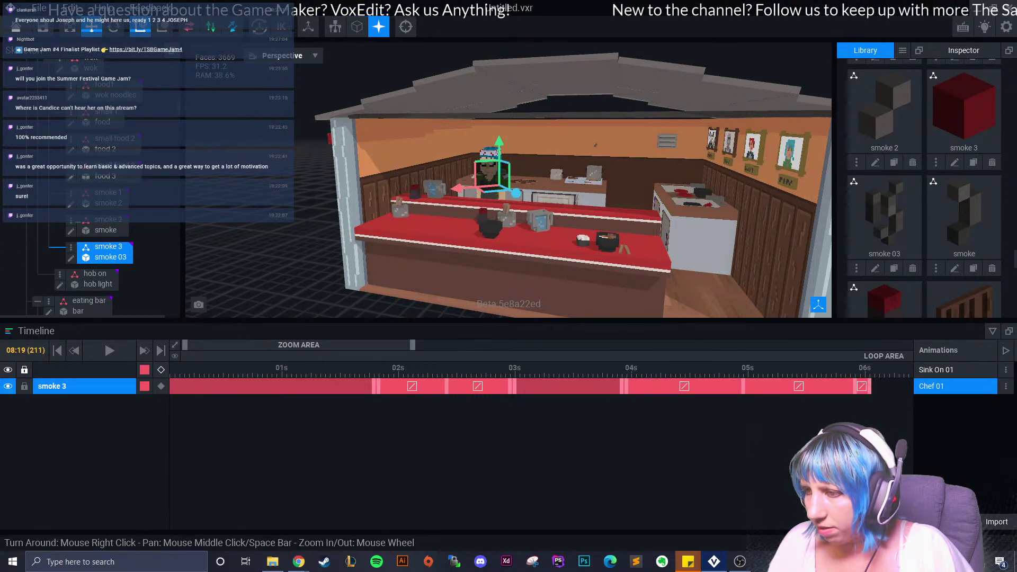
{"action": "left_click_drag", "start_coordinate": [743, 386], "coordinate": [714, 386]}
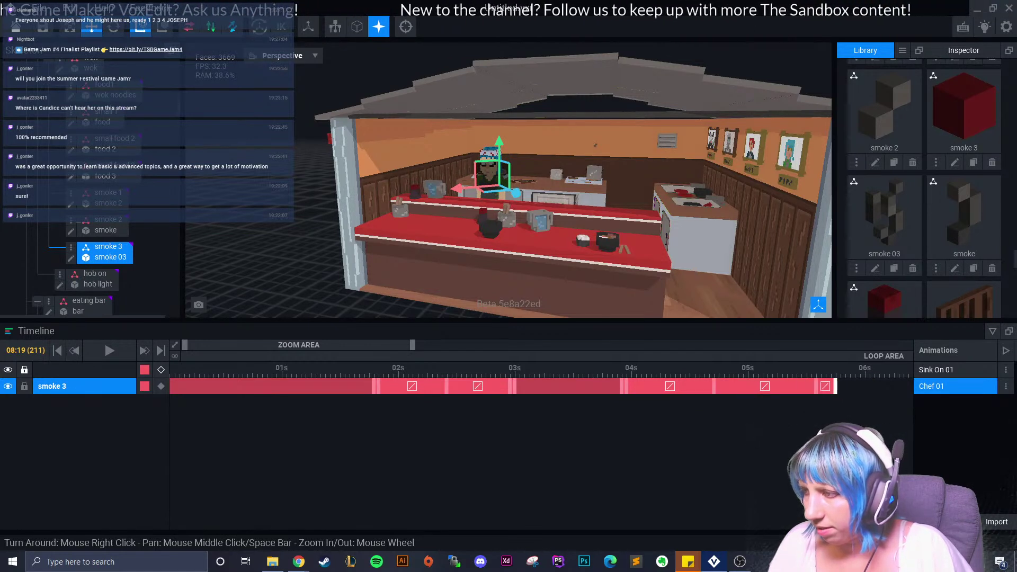
{"action": "left_click_drag", "start_coordinate": [303, 369], "coordinate": [218, 369]}
{"action": "left_click", "coordinate": [109, 350]}
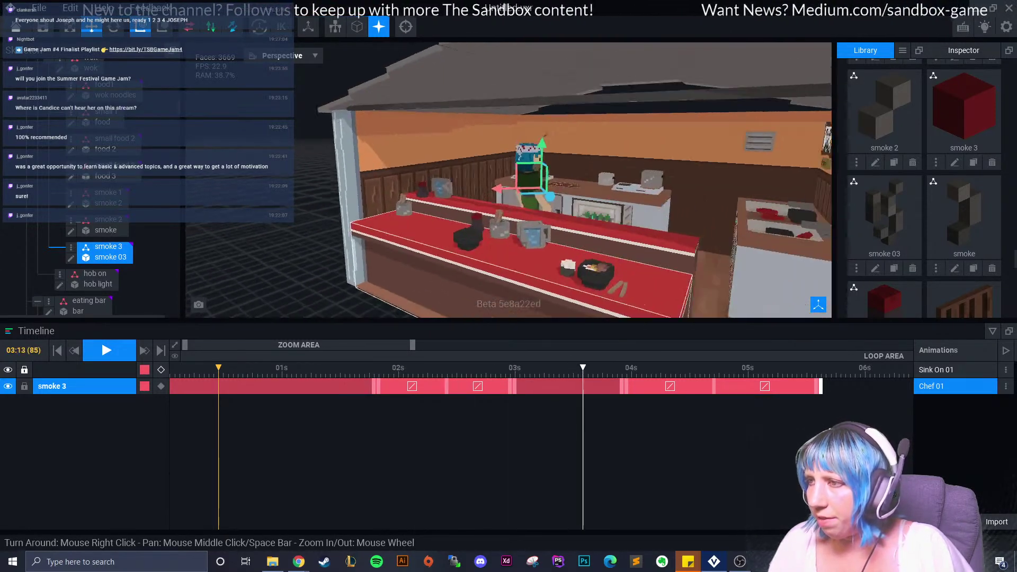
- Play back Chef 01 and delete smoke 3's first rise keyframes between about 01:19 and 02:23
{"action": "key", "text": "Escape"}
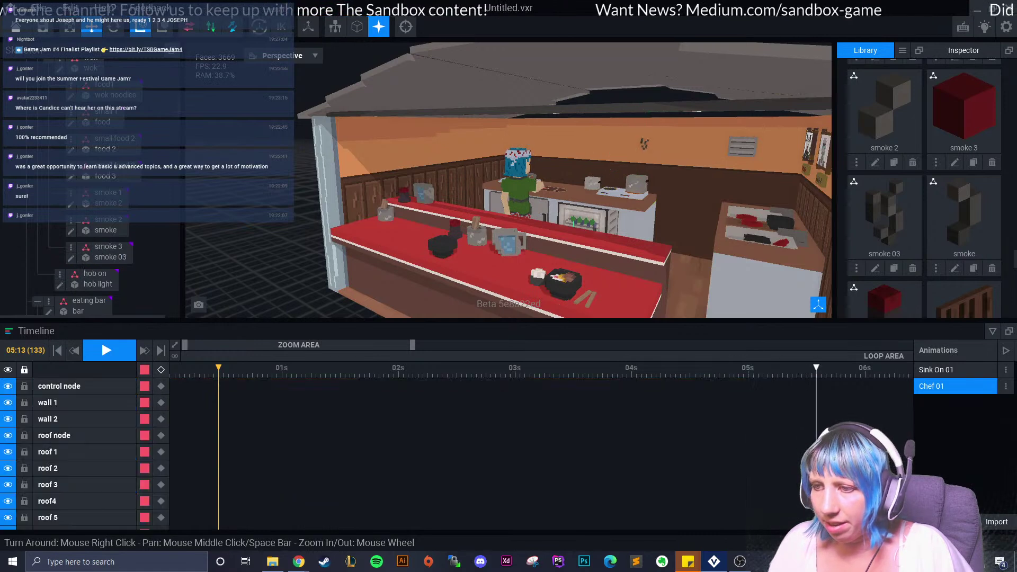
{"action": "left_click", "coordinate": [109, 252]}
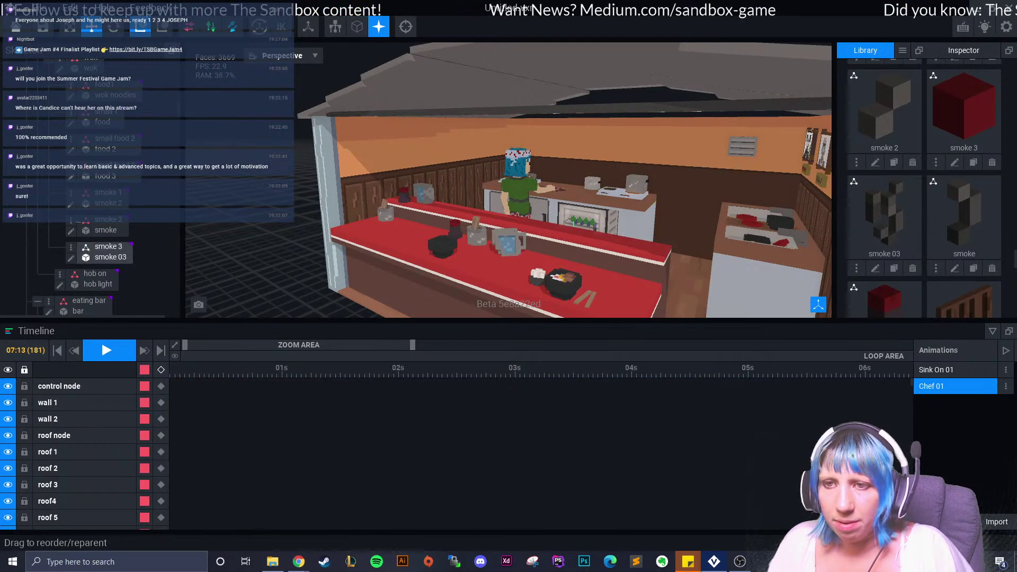
{"action": "left_click", "coordinate": [107, 350]}
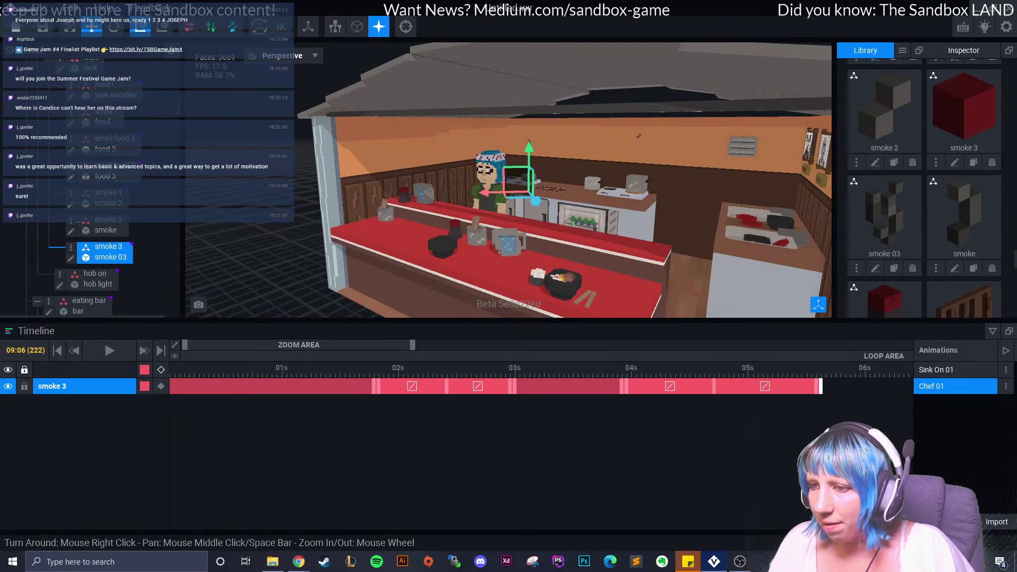
{"action": "left_click_drag", "start_coordinate": [378, 397], "coordinate": [533, 382]}
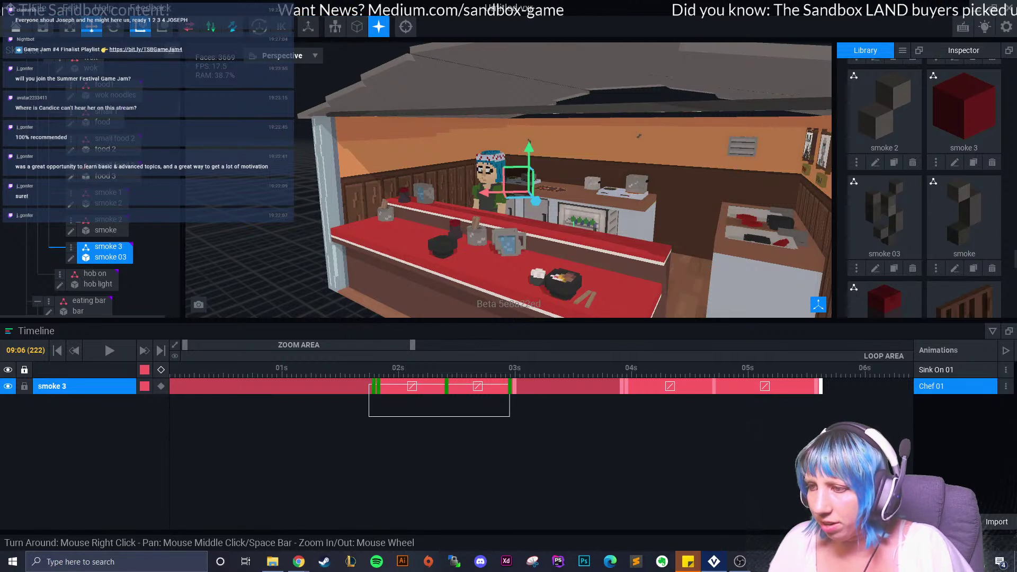
{"action": "left_click_drag", "start_coordinate": [510, 416], "coordinate": [509, 416]}
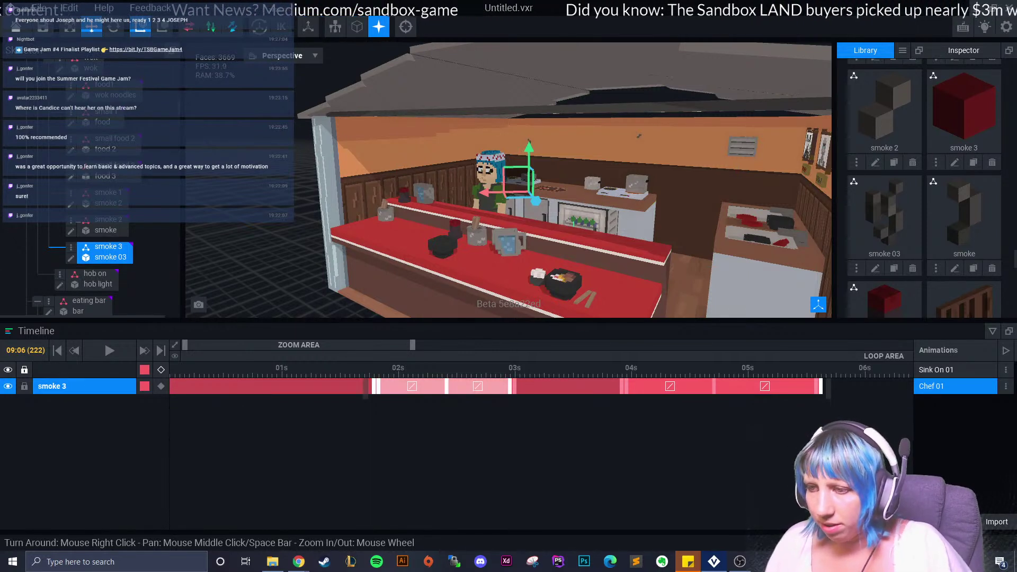
{"action": "key", "text": "Delete"}
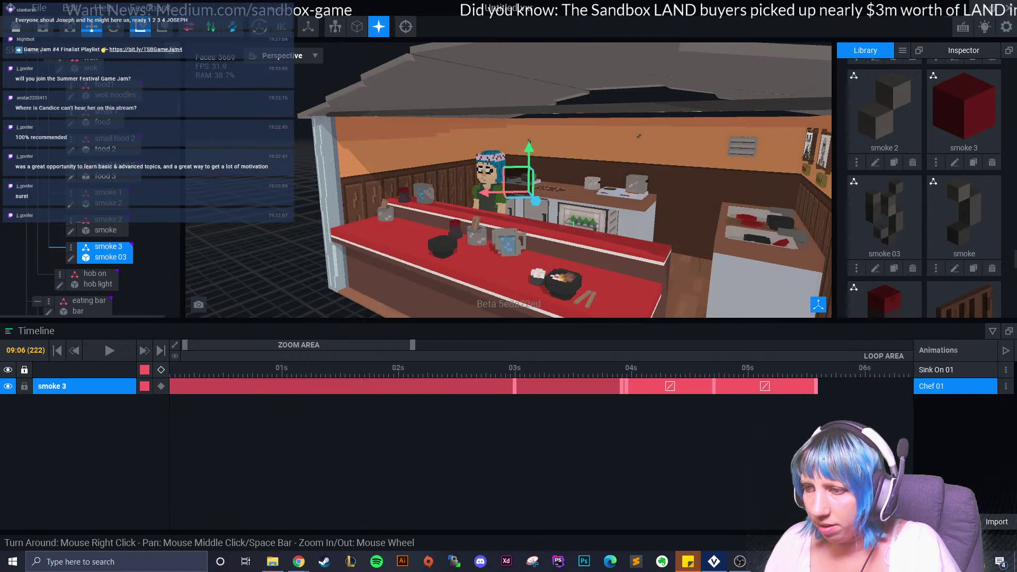
- Shift smoke 3's remaining keyframes earlier so its rise starts at about 01:11, and delete the keyframe following 02:08
{"action": "left_click_drag", "start_coordinate": [835, 428], "coordinate": [235, 390]}
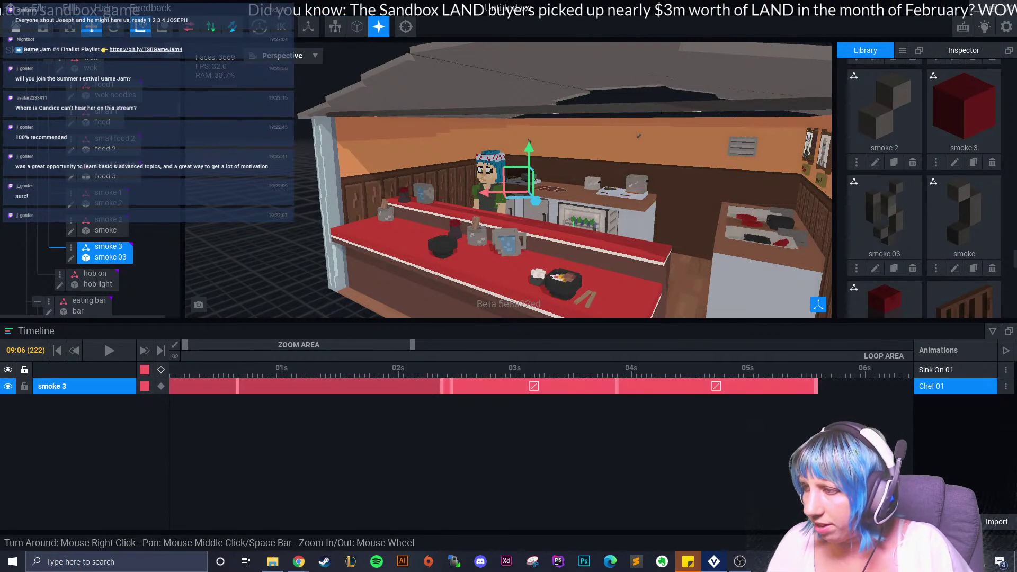
{"action": "left_click_drag", "start_coordinate": [788, 418], "coordinate": [212, 392]}
{"action": "left_click_drag", "start_coordinate": [823, 391], "coordinate": [503, 390]}
{"action": "left_click", "coordinate": [106, 350]}
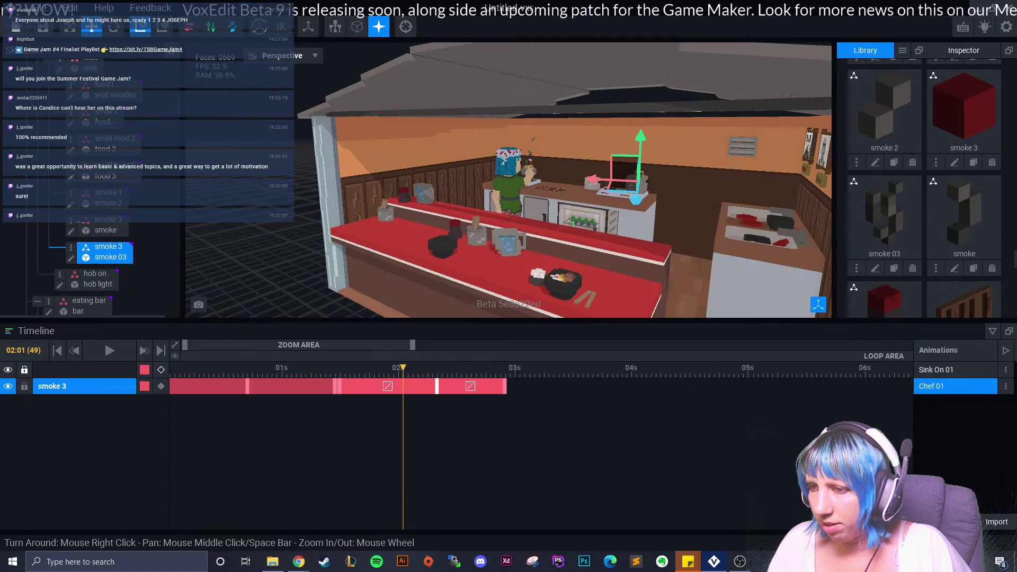
{"action": "left_click_drag", "start_coordinate": [344, 368], "coordinate": [290, 367]}
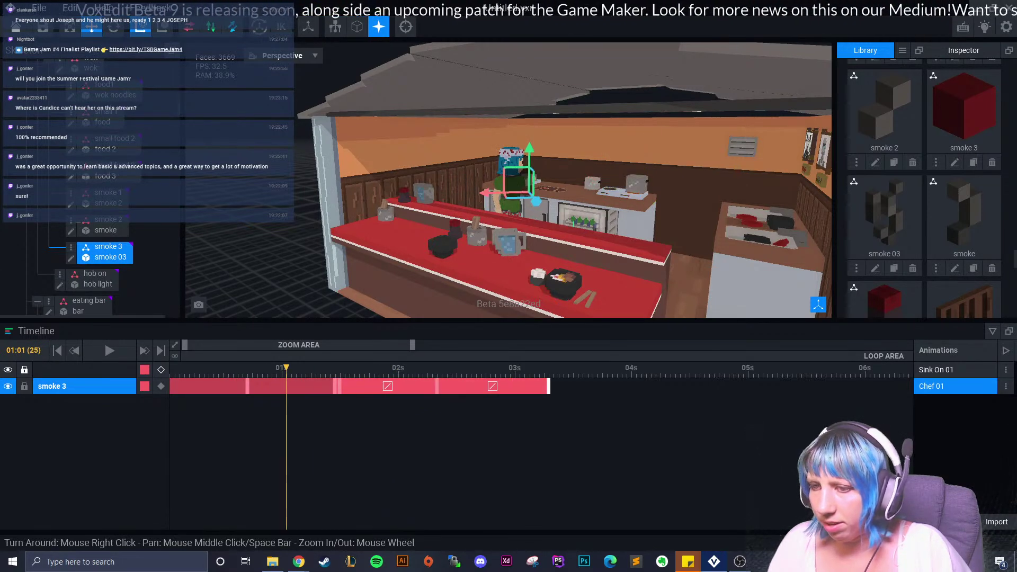
{"action": "left_click", "coordinate": [106, 350]}
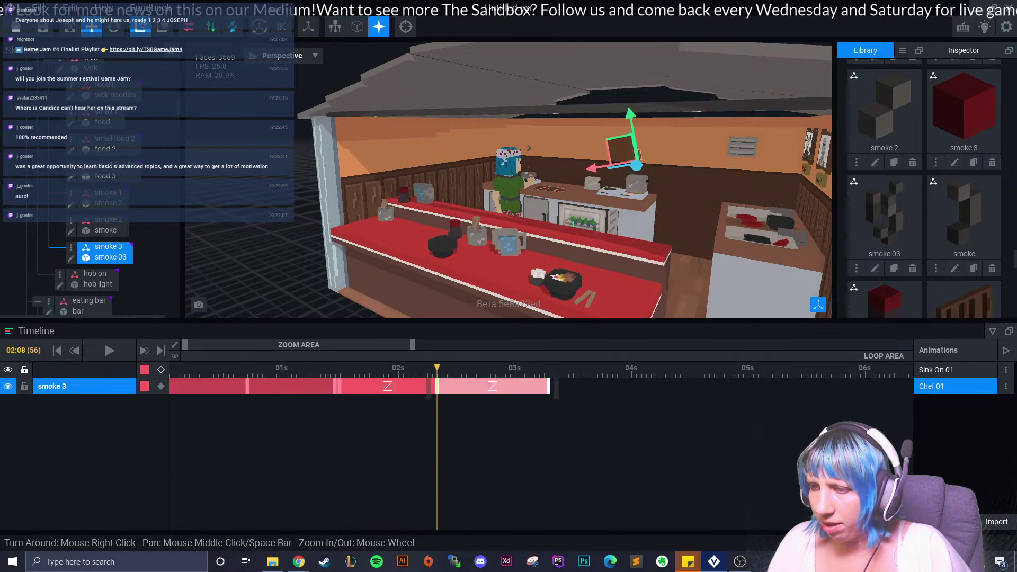
{"action": "key", "text": "Delete"}
- Examine smoke 3's rise out of the boiling pot up close between about 01:17 and 02:08
{"action": "scroll", "coordinate": [561, 286], "scroll_direction": "up", "scroll_amount": 5}
{"action": "middle_click_drag", "start_coordinate": [561, 265], "coordinate": [559, 222]}
{"action": "scroll", "coordinate": [561, 249], "scroll_direction": "up", "scroll_amount": 3}
{"action": "left_click", "coordinate": [636, 125]}
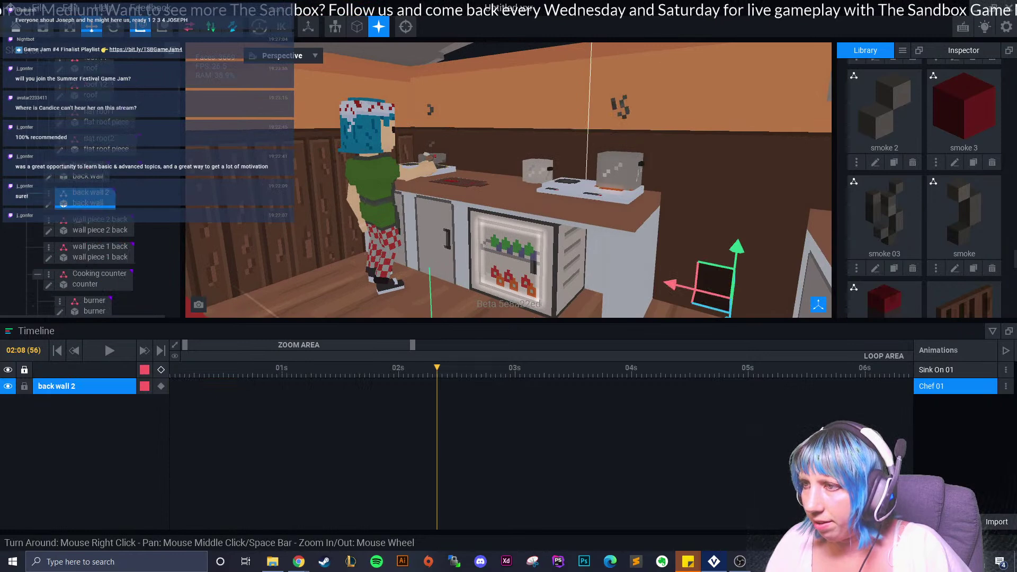
{"action": "left_click", "coordinate": [621, 108]}
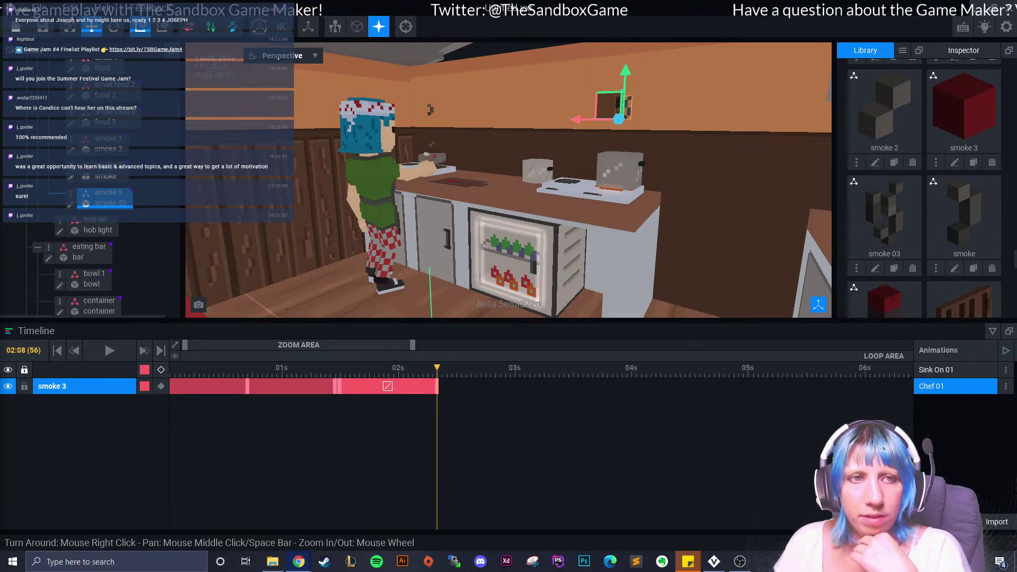
{"action": "left_click_drag", "start_coordinate": [437, 368], "coordinate": [363, 368]}
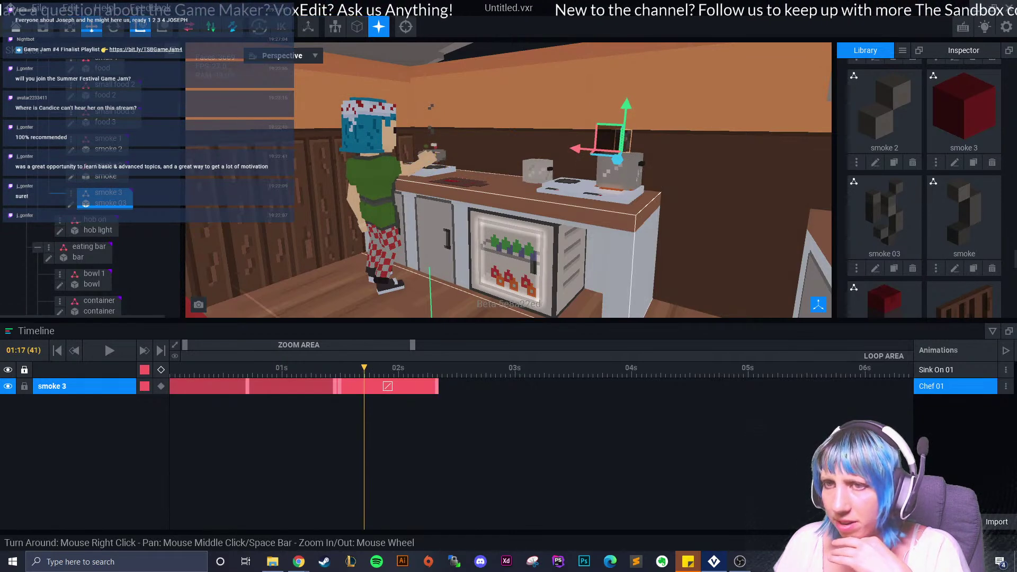
{"action": "scroll", "coordinate": [508, 180], "scroll_direction": "up", "scroll_amount": 4}
{"action": "scroll", "coordinate": [508, 180], "scroll_direction": "up", "scroll_amount": 2}
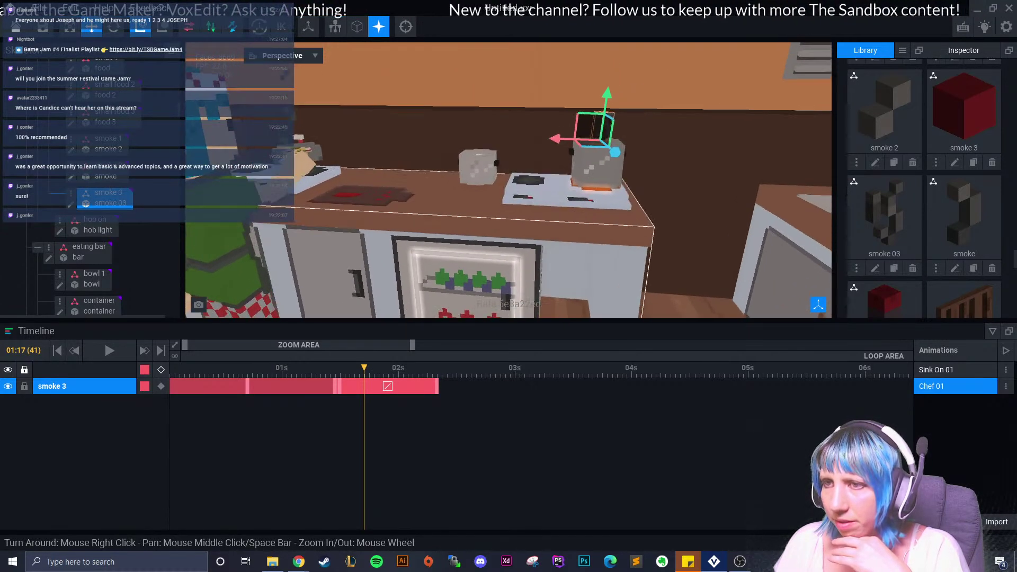
{"action": "left_click_drag", "start_coordinate": [364, 368], "coordinate": [403, 367]}
{"action": "scroll", "coordinate": [503, 227], "scroll_direction": "up", "scroll_amount": 5}
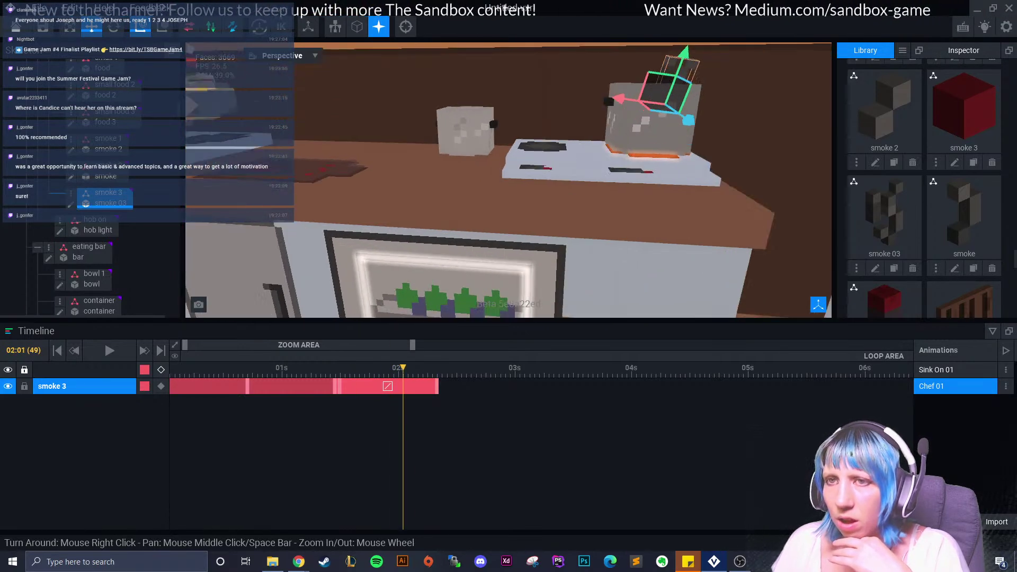
{"action": "scroll", "coordinate": [106, 246], "scroll_direction": "up", "scroll_amount": 3}
{"action": "scroll", "coordinate": [106, 234], "scroll_direction": "up", "scroll_amount": 2}
{"action": "left_click", "coordinate": [91, 123]}
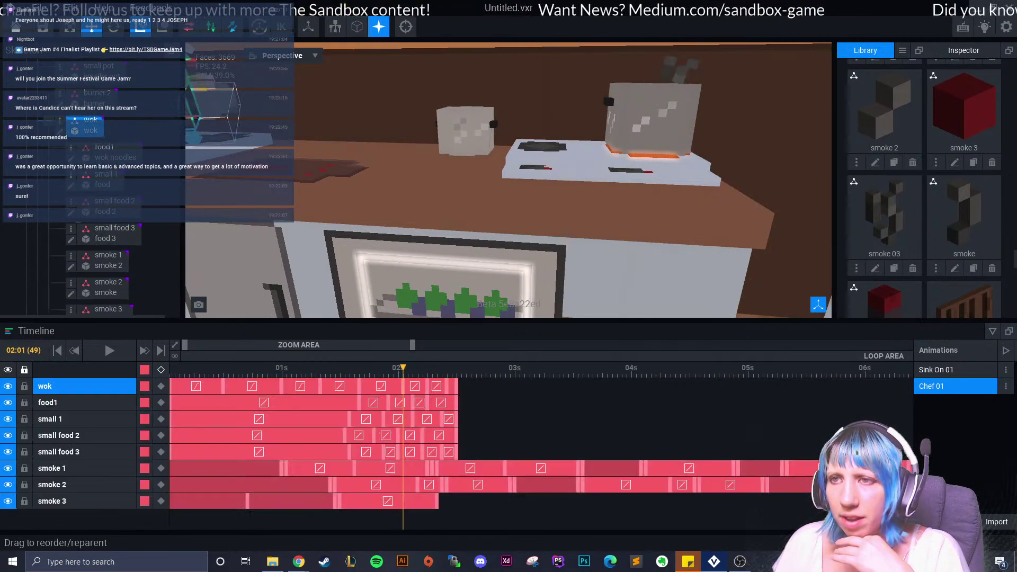
{"action": "scroll", "coordinate": [540, 218], "scroll_direction": "down", "scroll_amount": 2}
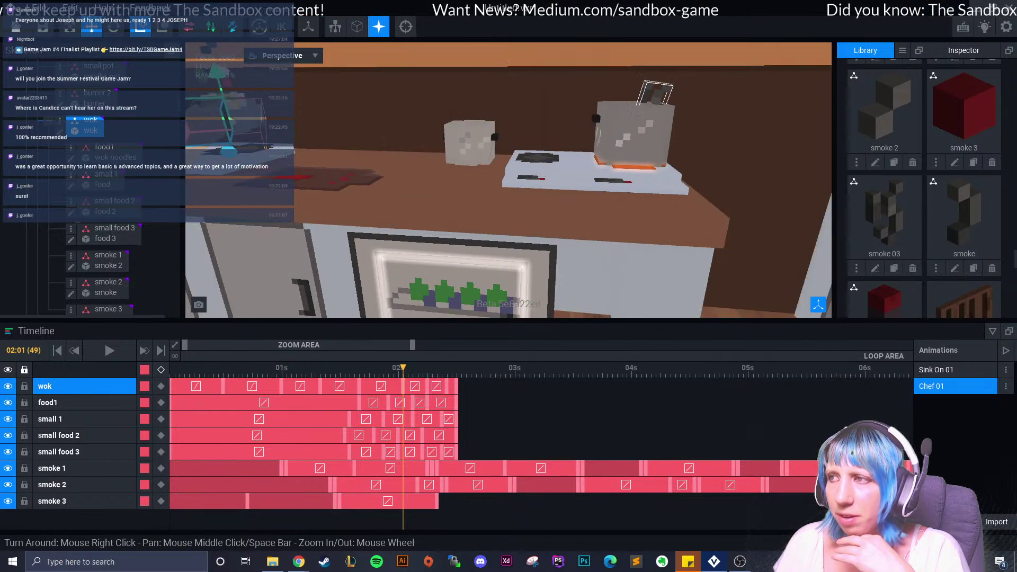
- Move the start of smoke 3's rise above the boiling pot to about 02:00
{"action": "left_click", "coordinate": [657, 94]}
{"action": "mouse_move", "coordinate": [403, 368]}
{"action": "left_mouse_down"}
{"action": "mouse_move", "coordinate": [321, 368]}
{"action": "mouse_move", "coordinate": [437, 368]}
{"action": "mouse_move", "coordinate": [393, 367]}
{"action": "left_mouse_up"}
{"action": "scroll", "coordinate": [466, 276], "scroll_direction": "down", "scroll_amount": 3}
{"action": "left_click_drag", "start_coordinate": [540, 160], "coordinate": [245, 212]}
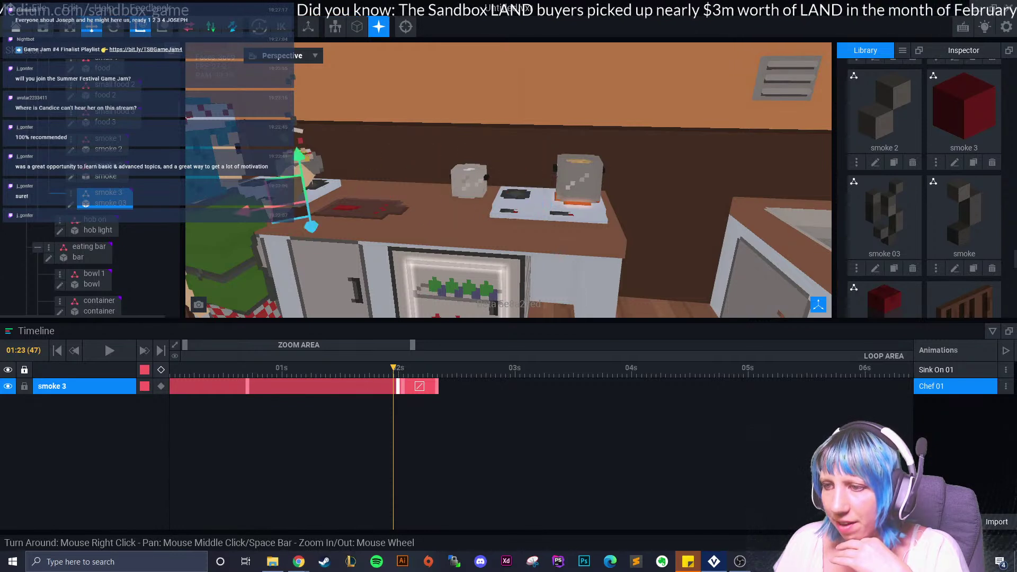
- Move smoke 3's mid-rise keyframe to about 02:15, then raise the smoke higher above the pot and rotate it there
{"action": "left_click_drag", "start_coordinate": [393, 367], "coordinate": [470, 368]}
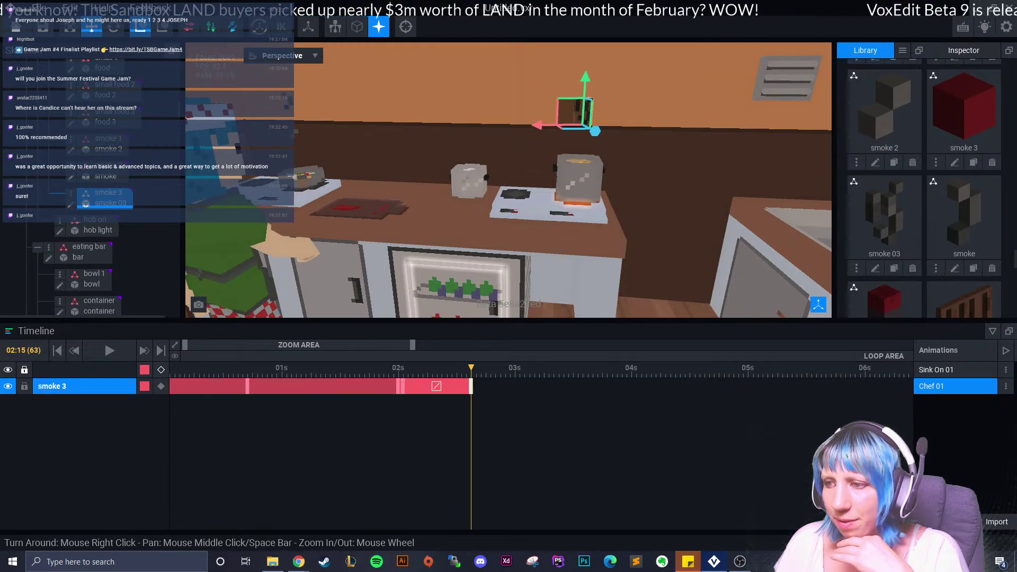
{"action": "left_click_drag", "start_coordinate": [586, 78], "coordinate": [587, 48]}
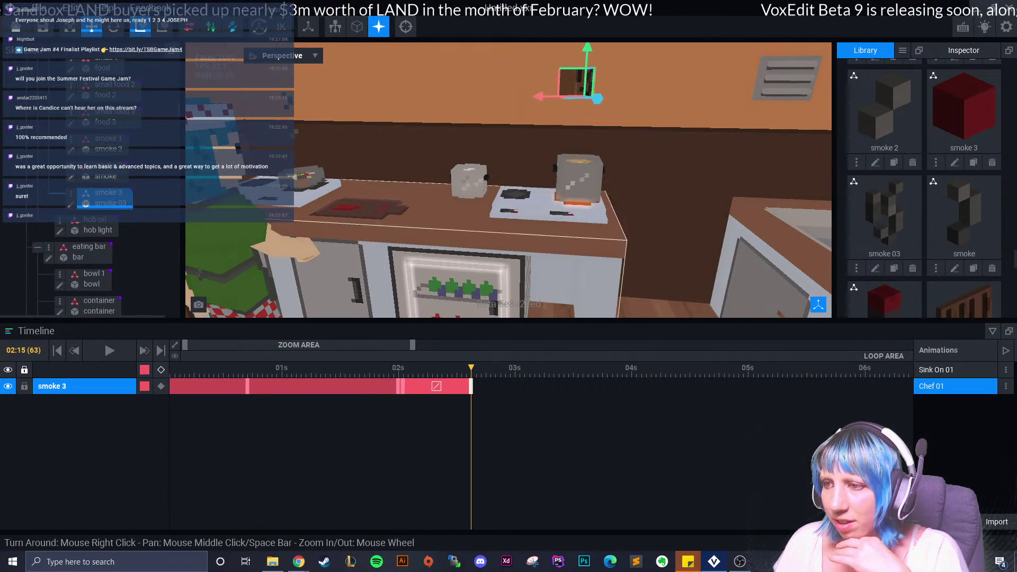
{"action": "mouse_move", "coordinate": [470, 368]}
{"action": "left_mouse_down"}
{"action": "mouse_move", "coordinate": [397, 367]}
{"action": "mouse_move", "coordinate": [490, 367]}
{"action": "mouse_move", "coordinate": [471, 367]}
{"action": "left_mouse_up"}
{"action": "left_click", "coordinate": [114, 26]}
{"action": "left_click_drag", "start_coordinate": [598, 62], "coordinate": [620, 79]}
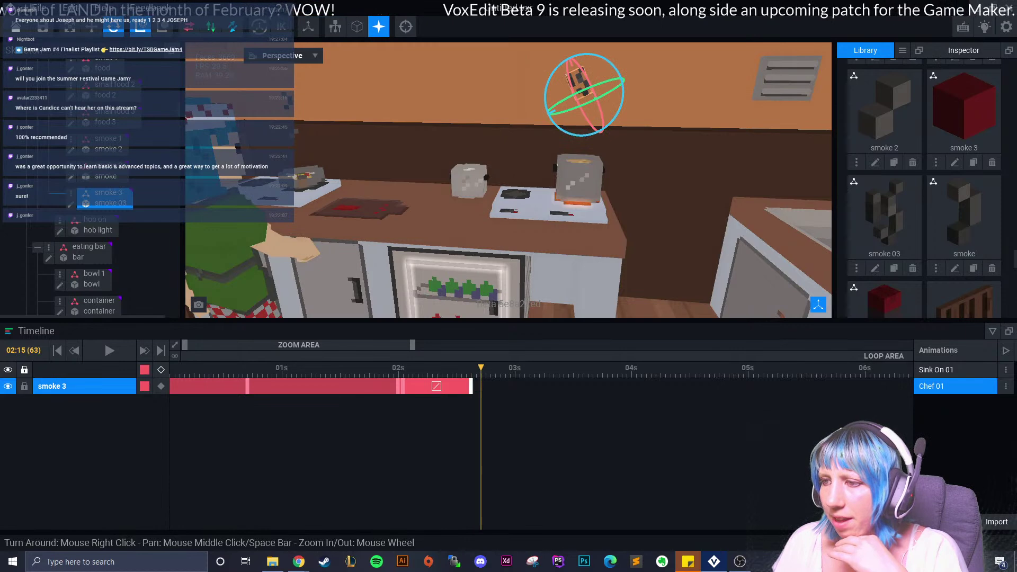
- At 03:05, rotate smoke 3 again and raise it further up the back wall above the boiling pot
{"action": "left_click_drag", "start_coordinate": [471, 368], "coordinate": [539, 367]}
{"action": "left_click_drag", "start_coordinate": [614, 70], "coordinate": [623, 95]}
{"action": "middle_click_drag", "start_coordinate": [623, 95], "coordinate": [557, 132]}
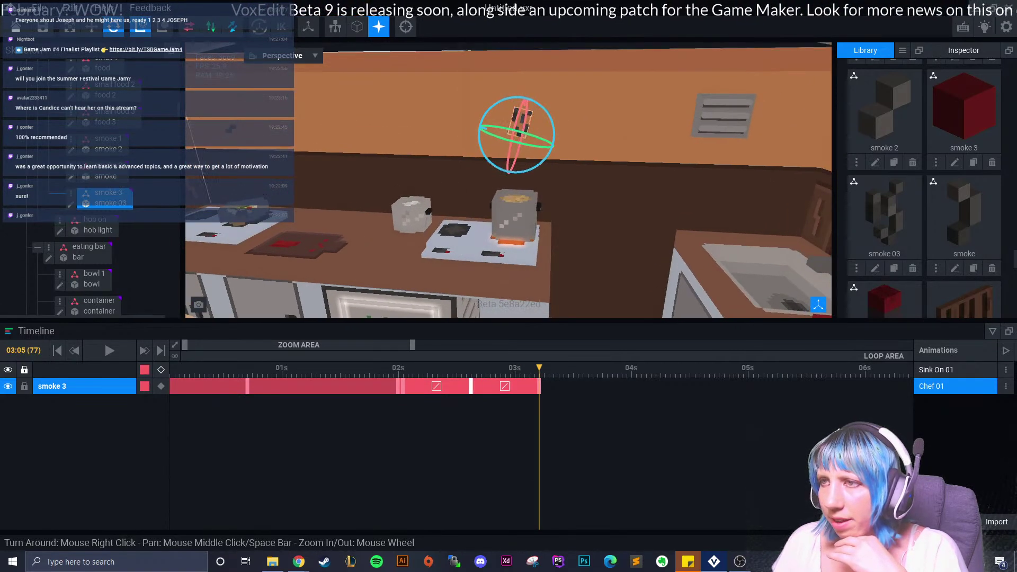
{"action": "left_click", "coordinate": [91, 27]}
{"action": "left_click_drag", "start_coordinate": [526, 106], "coordinate": [535, 70]}
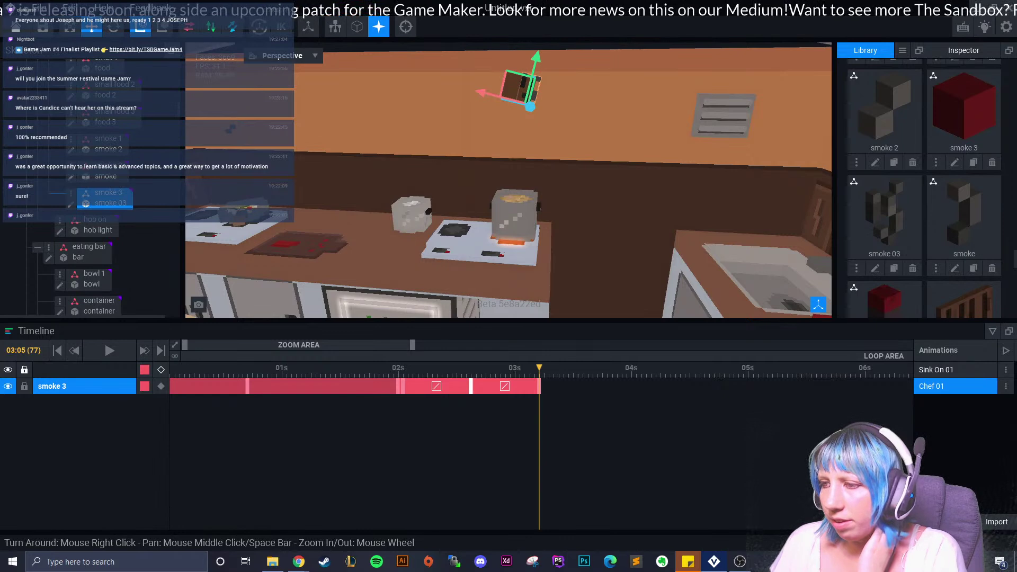
- Play back smoke 3's rise from the pot and move its last two keyframes to about 02:17 and 03:09
{"action": "left_click_drag", "start_coordinate": [883, 355], "coordinate": [664, 356]}
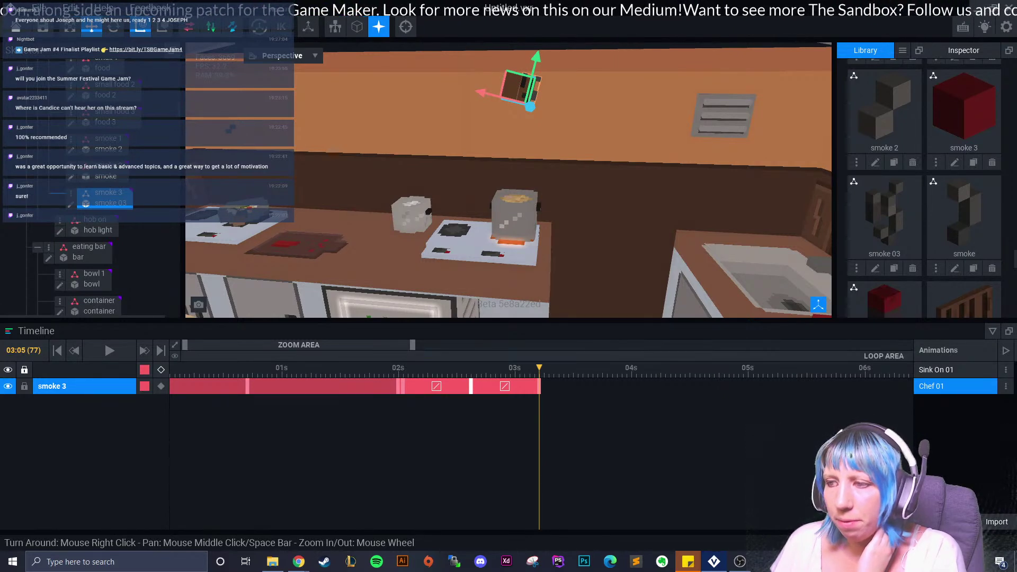
{"action": "left_click", "coordinate": [109, 350]}
{"action": "left_click", "coordinate": [109, 350]}
{"action": "left_click", "coordinate": [106, 350]}
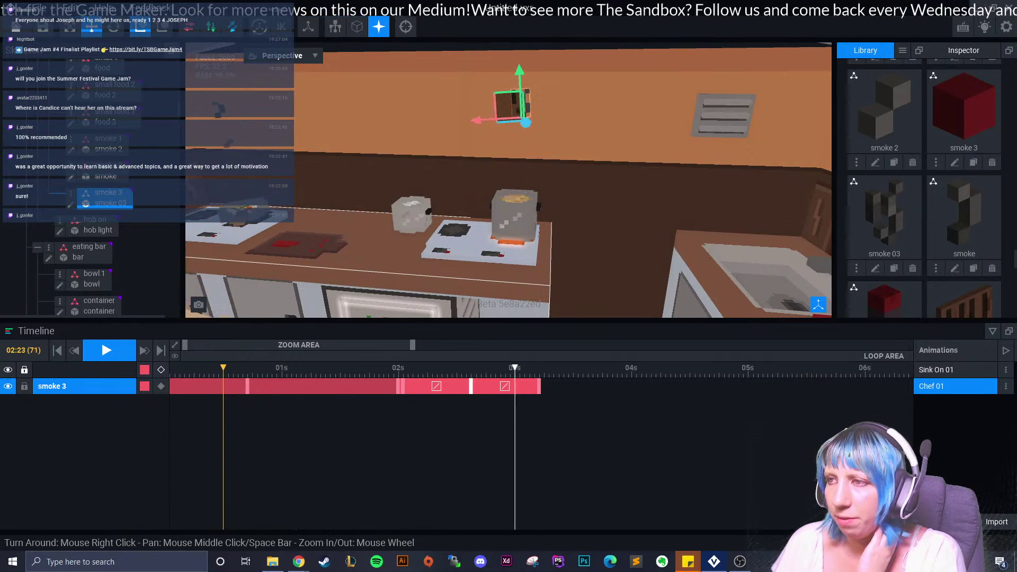
{"action": "left_click", "coordinate": [109, 350]}
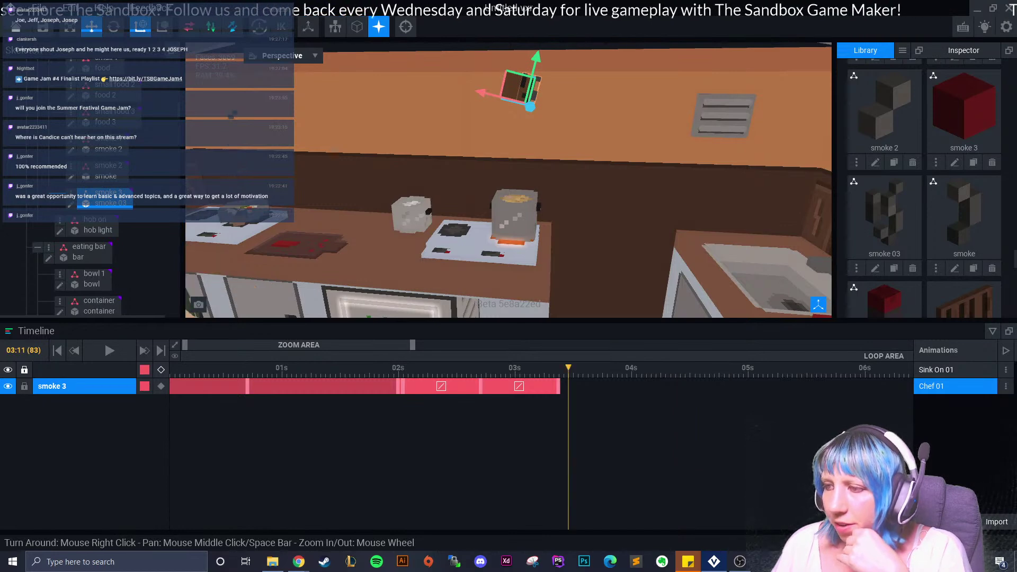
- Paste a copy of smoke 3's hidden-position keyframe from about 00:17 at 03:10
{"action": "key", "text": "Right"}
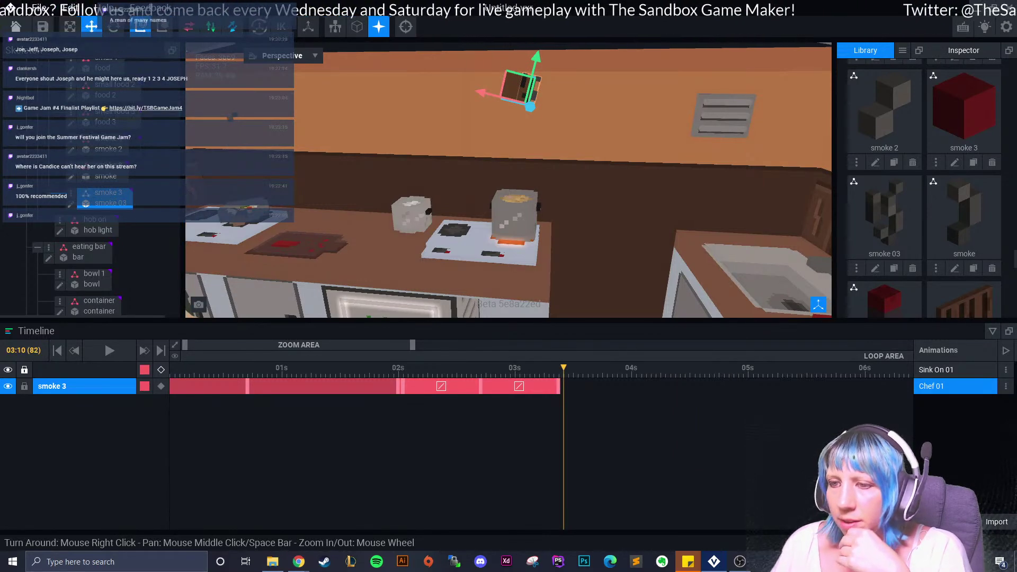
{"action": "right_click", "coordinate": [247, 362]}
{"action": "key", "text": "Escape"}
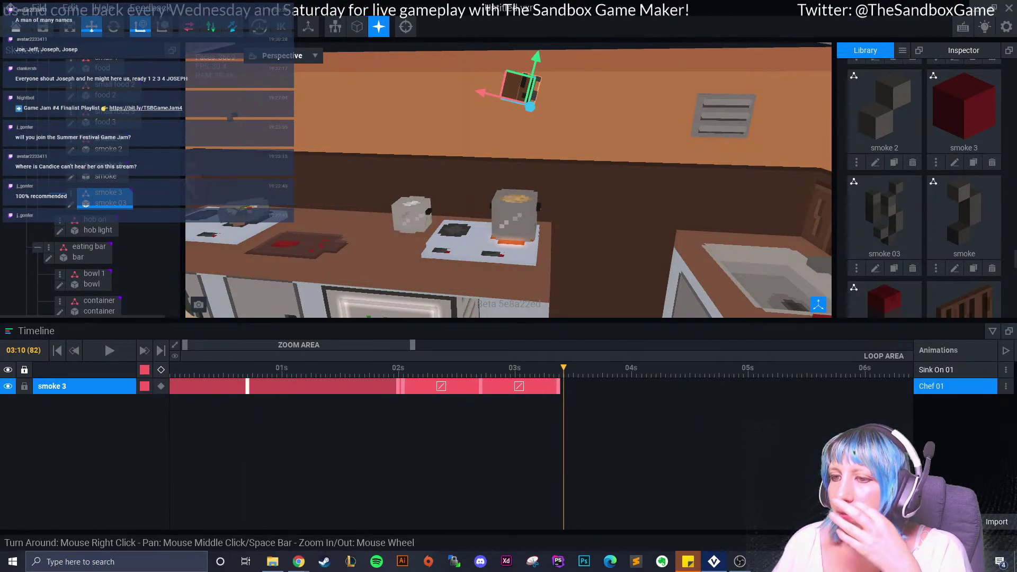
{"action": "right_click", "coordinate": [564, 362]}
{"action": "left_click", "coordinate": [588, 383]}
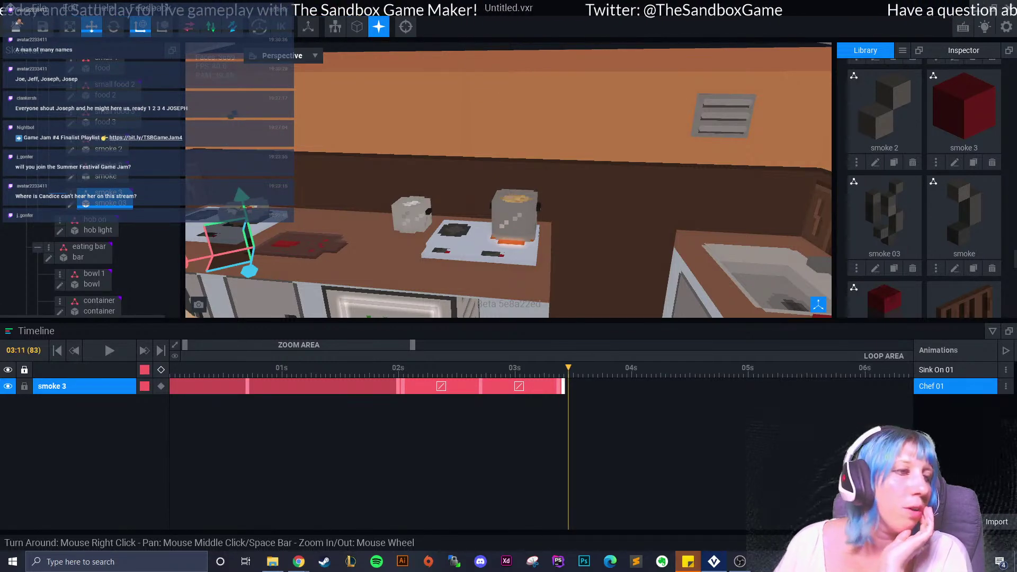
- At 03:11, position smoke 3 just above the wok and rotate it to start a second rise
{"action": "left_click_drag", "start_coordinate": [243, 197], "coordinate": [249, 205]}
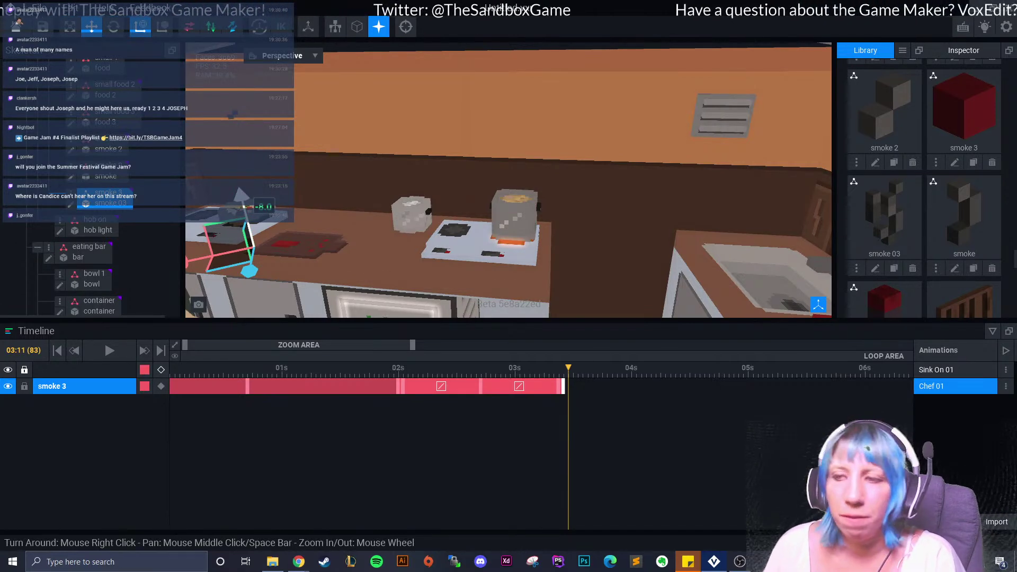
{"action": "left_click_drag", "start_coordinate": [240, 195], "coordinate": [233, 146]}
{"action": "key", "text": "e"}
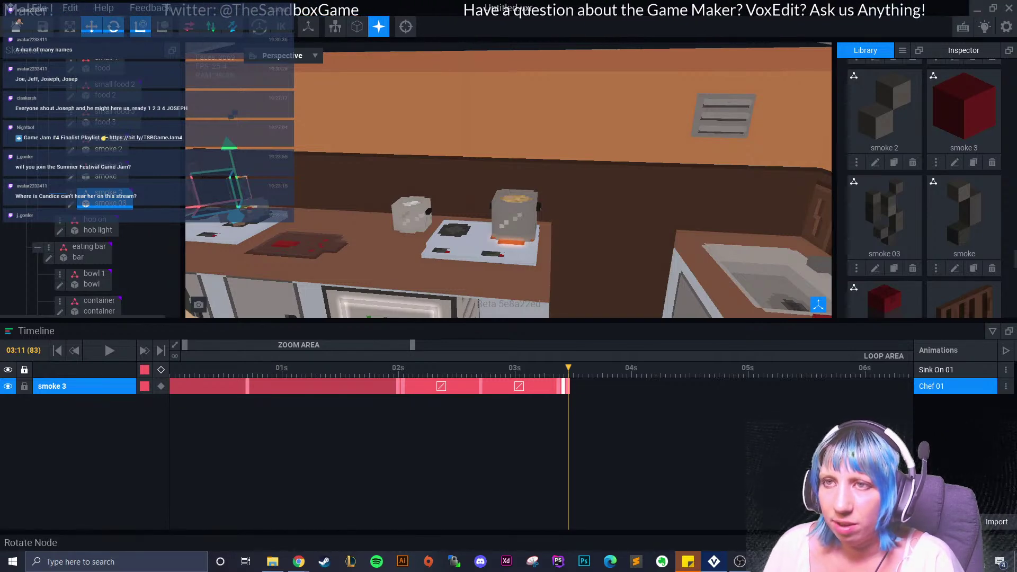
{"action": "left_click_drag", "start_coordinate": [286, 228], "coordinate": [295, 192]}
{"action": "scroll", "coordinate": [295, 191], "scroll_direction": "up", "scroll_amount": 3}
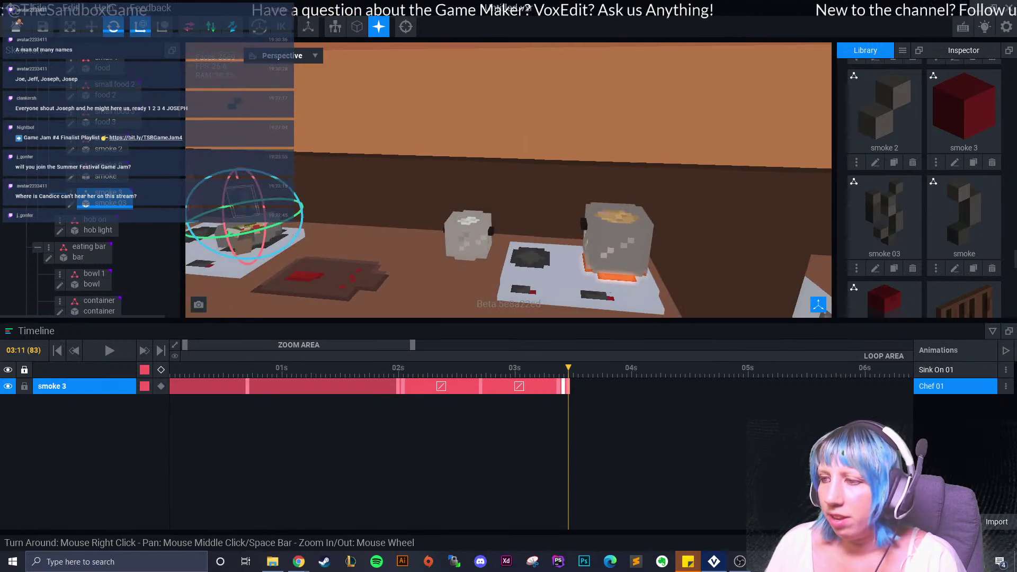
- Delay smoke 3's rise from the wok by moving its starting keyframe to about 04:21 and shifting the hidden-position keyframe later
{"action": "key", "text": "Left"}
{"action": "key", "text": "Right"}
{"action": "key", "text": "Right"}
{"action": "key", "text": "Right"}
{"action": "key", "text": "Right"}
{"action": "key", "text": "Right"}
{"action": "key", "text": "Right"}
{"action": "key", "text": "Right"}
{"action": "key", "text": "Right"}
{"action": "key", "text": "Right"}
{"action": "key", "text": "Right"}
{"action": "key", "text": "Right"}
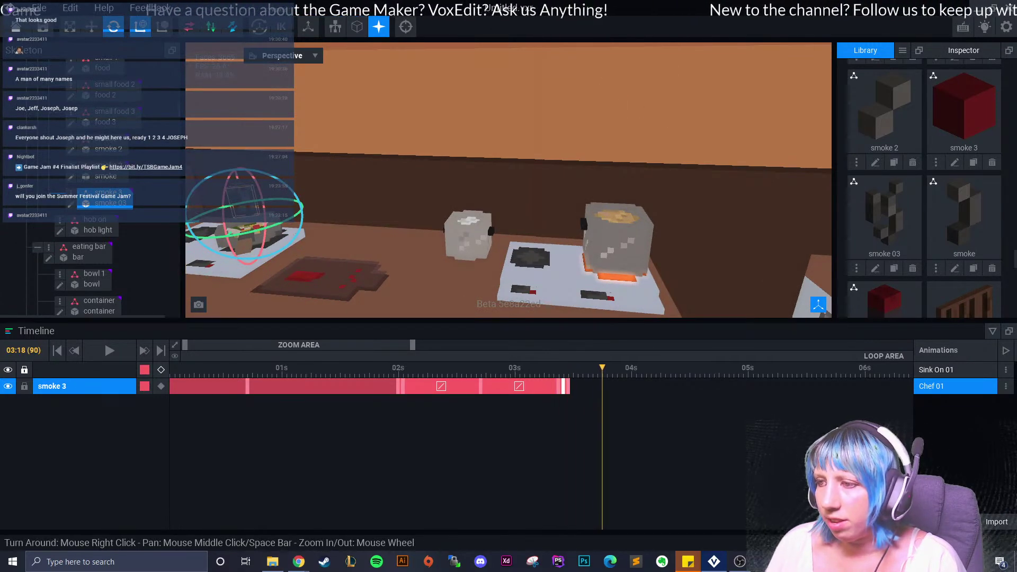
{"action": "key", "text": "Right"}
{"action": "key", "text": "Right"}
{"action": "key", "text": "Right"}
{"action": "key", "text": "Right"}
{"action": "key", "text": "Right"}
{"action": "key", "text": "Right"}
{"action": "key", "text": "Right"}
{"action": "key", "text": "Right"}
{"action": "key", "text": "Right"}
{"action": "key", "text": "Right"}
{"action": "key", "text": "Right"}
{"action": "key", "text": "Right"}
{"action": "key", "text": "Right"}
{"action": "key", "text": "Right"}
{"action": "key", "text": "Right"}
{"action": "key", "text": "Right"}
{"action": "key", "text": "Right"}
{"action": "key", "text": "Right"}
{"action": "key", "text": "Right"}
{"action": "key", "text": "Right"}
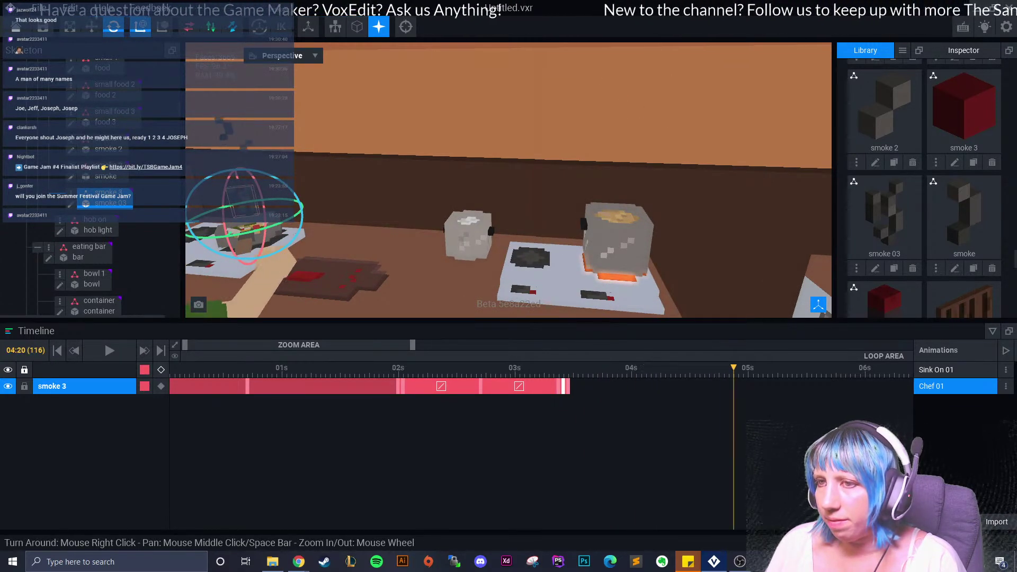
{"action": "key", "text": "Left"}
{"action": "key", "text": "Left"}
{"action": "key", "text": "Left"}
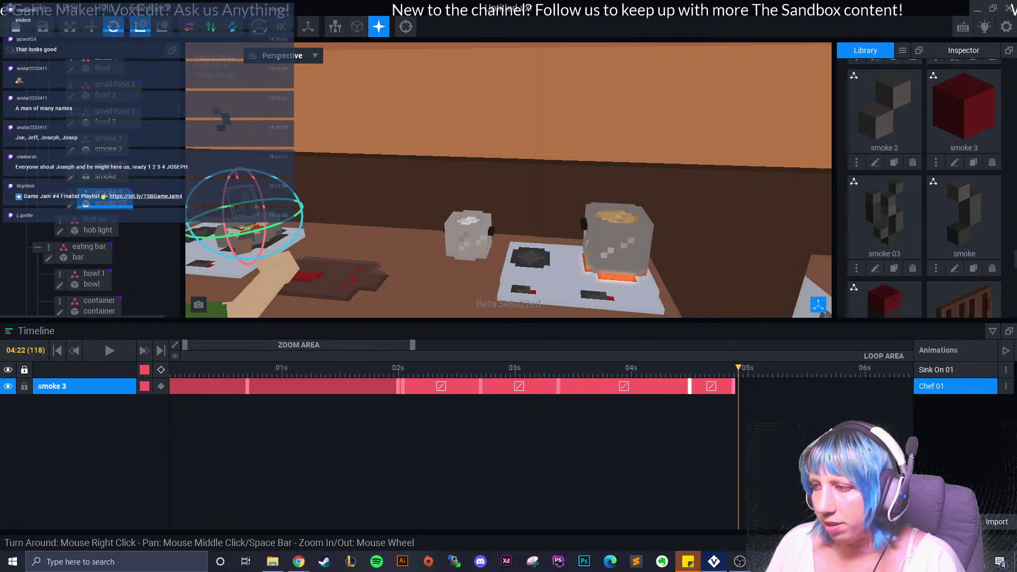
- Move smoke 3's hidden-position keyframe to about 04:20, and raise the smoke high above the wok at 05:08
{"action": "key", "text": "Right"}
{"action": "key", "text": "Right"}
{"action": "key", "text": "Right"}
{"action": "key", "text": "Right"}
{"action": "key", "text": "Right"}
{"action": "key", "text": "Right"}
{"action": "key", "text": "Right"}
{"action": "key", "text": "Right"}
{"action": "key", "text": "Right"}
{"action": "key", "text": "Right"}
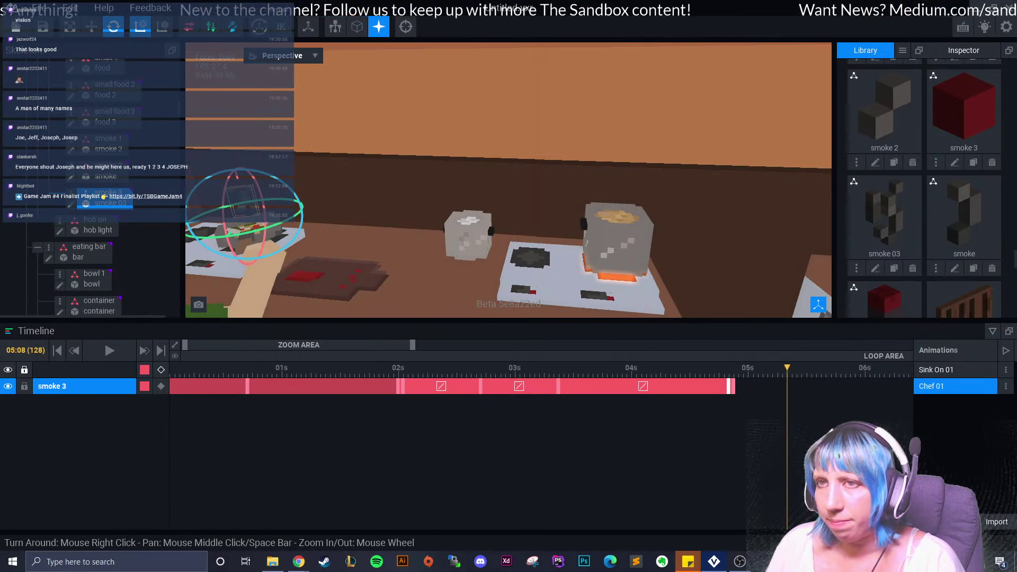
{"action": "left_click", "coordinate": [92, 26]}
{"action": "left_click_drag", "start_coordinate": [229, 166], "coordinate": [214, 78]}
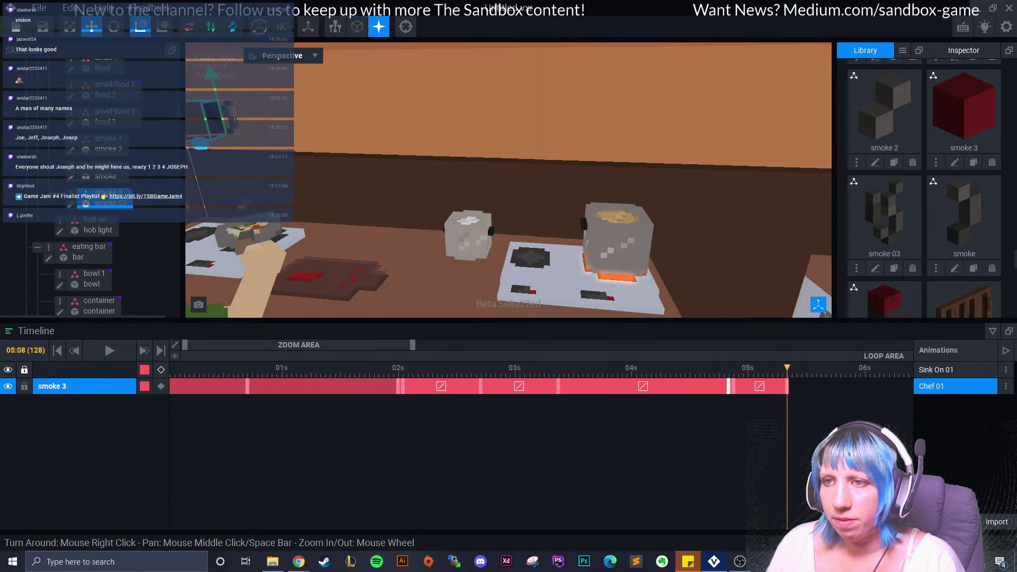
{"action": "middle_click_drag", "start_coordinate": [455, 223], "coordinate": [502, 252]}
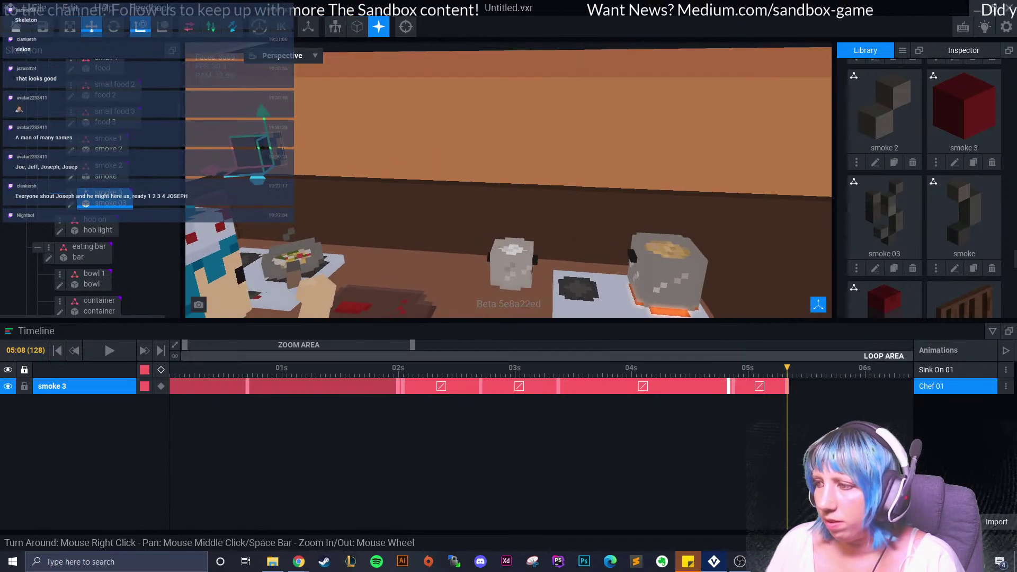
- Step back to about 04:01 and open the options of smoke 3's hidden-position keyframe at about 04:20 for copying
{"action": "key", "text": "Left"}
{"action": "key", "text": "Left"}
{"action": "key", "text": "Left"}
{"action": "key", "text": "Left"}
{"action": "key", "text": "Left"}
{"action": "key", "text": "Left"}
{"action": "key", "text": "Left"}
{"action": "key", "text": "Left"}
{"action": "key", "text": "Left"}
{"action": "key", "text": "Left"}
{"action": "key", "text": "Left"}
{"action": "key", "text": "Left"}
{"action": "key", "text": "Left"}
{"action": "key", "text": "Left"}
{"action": "key", "text": "Left"}
{"action": "key", "text": "Left"}
{"action": "key", "text": "Left"}
{"action": "key", "text": "Left"}
{"action": "key", "text": "Left"}
{"action": "key", "text": "Left"}
{"action": "key", "text": "Right"}
{"action": "key", "text": "Right"}
{"action": "key", "text": "Right"}
{"action": "key", "text": "Right"}
{"action": "key", "text": "Right"}
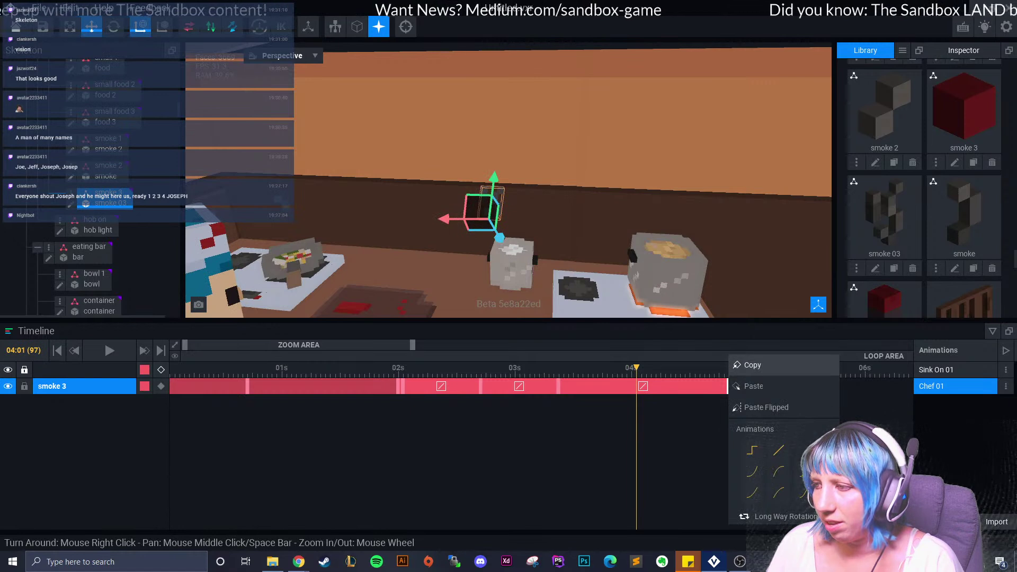
- Paste the copied keyframe onto the smoke 3 track at 03:10 and scrub forward to 04:14
{"action": "key", "text": "Left"}
{"action": "key", "text": "Left"}
{"action": "key", "text": "Left"}
{"action": "key", "text": "Left"}
{"action": "key", "text": "Left"}
{"action": "key", "text": "Left"}
{"action": "key", "text": "Left"}
{"action": "key", "text": "Left"}
{"action": "key", "text": "Left"}
{"action": "key", "text": "Left"}
{"action": "key", "text": "Left"}
{"action": "key", "text": "Left"}
{"action": "key", "text": "Left"}
{"action": "key", "text": "Left"}
{"action": "key", "text": "Left"}
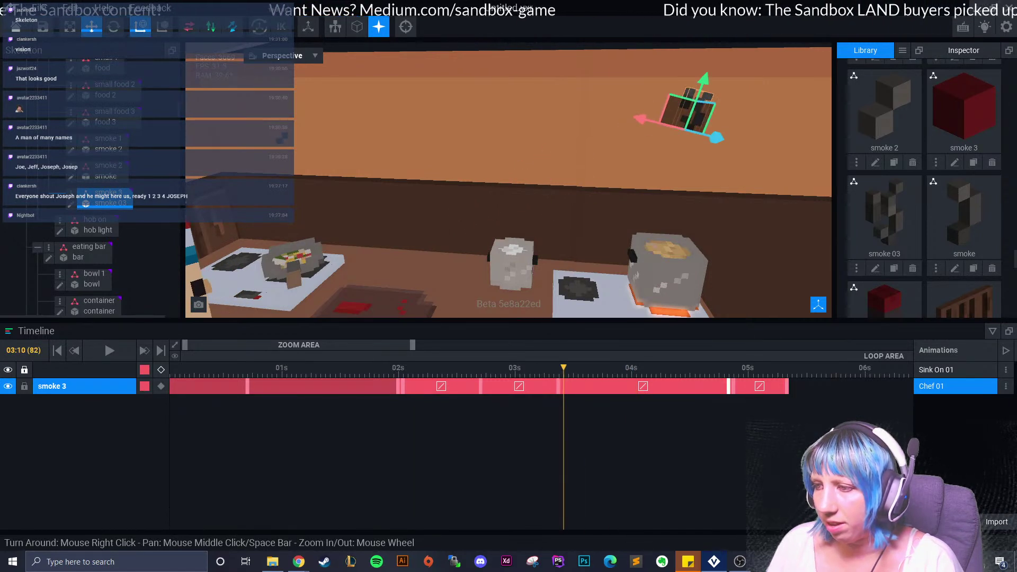
{"action": "right_click", "coordinate": [563, 386]}
{"action": "left_click", "coordinate": [587, 386]}
{"action": "left_click_drag", "start_coordinate": [563, 368], "coordinate": [699, 367]}
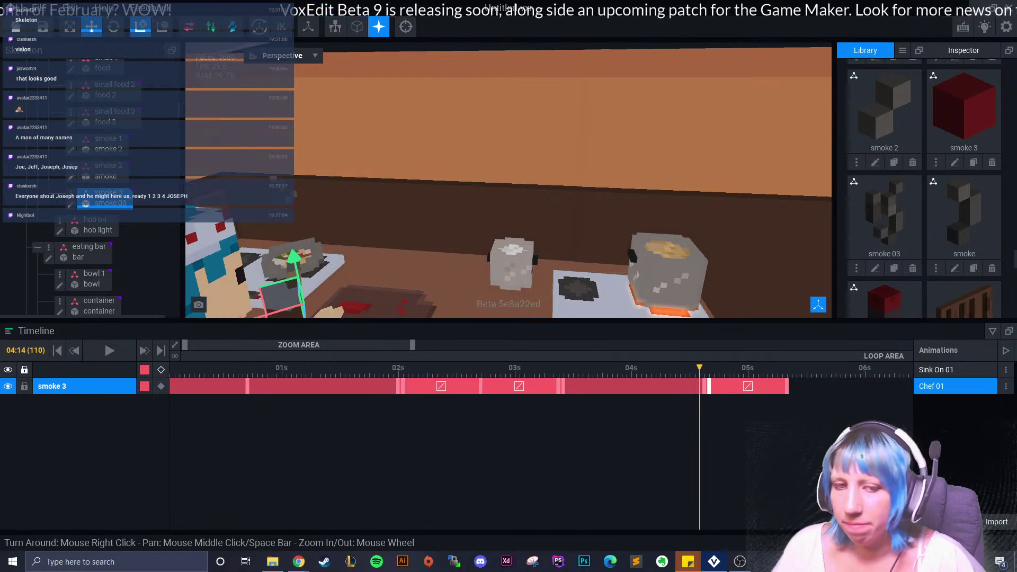
- Rotate smoke 3 and raise it higher above the wok at 05:16 to key the end of its rise
{"action": "left_click_drag", "start_coordinate": [699, 368], "coordinate": [816, 368]}
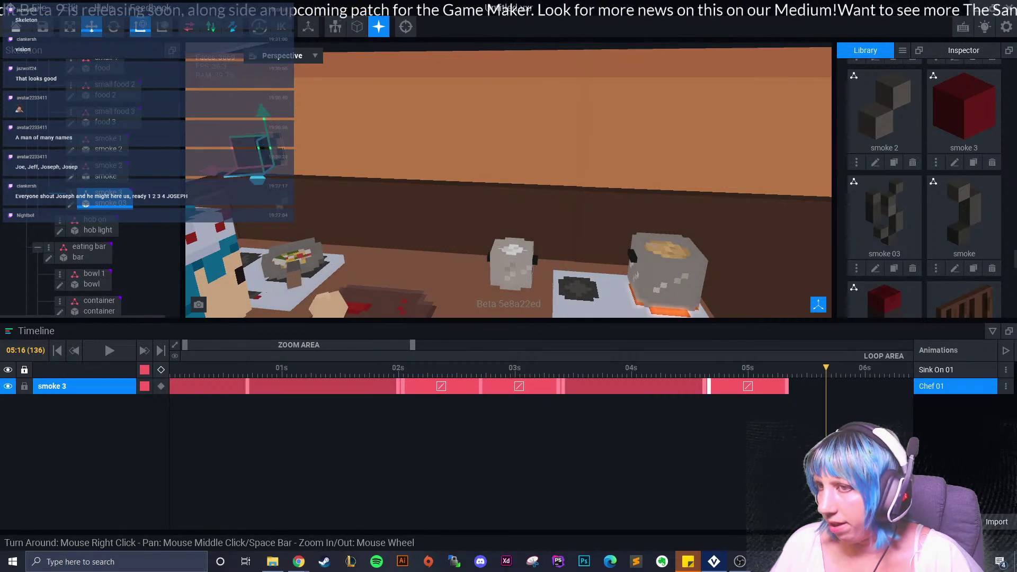
{"action": "left_click", "coordinate": [114, 27]}
{"action": "left_click_drag", "start_coordinate": [311, 132], "coordinate": [318, 143]}
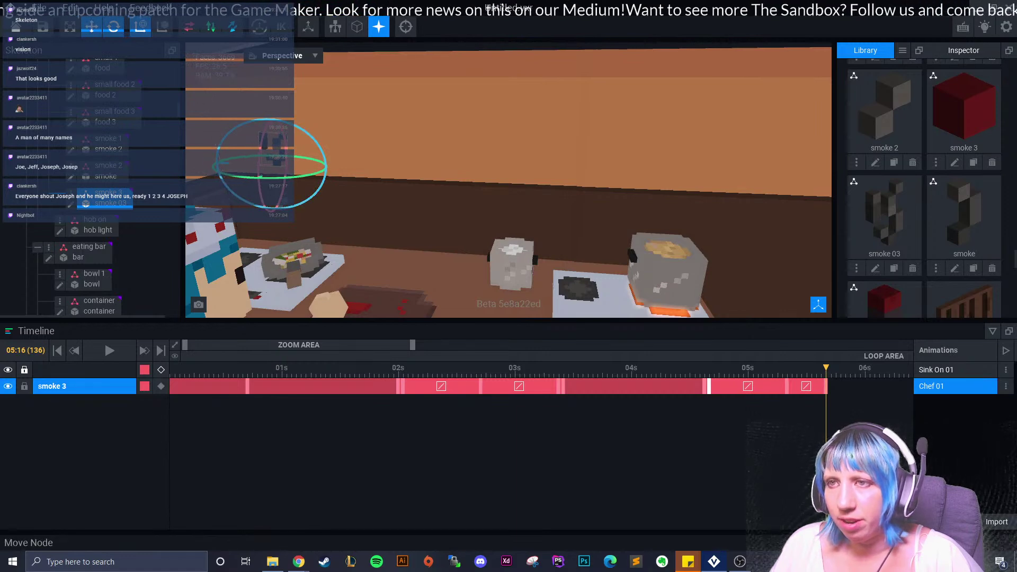
{"action": "left_click", "coordinate": [91, 27]}
{"action": "left_click", "coordinate": [290, 124]}
{"action": "left_click", "coordinate": [272, 151]}
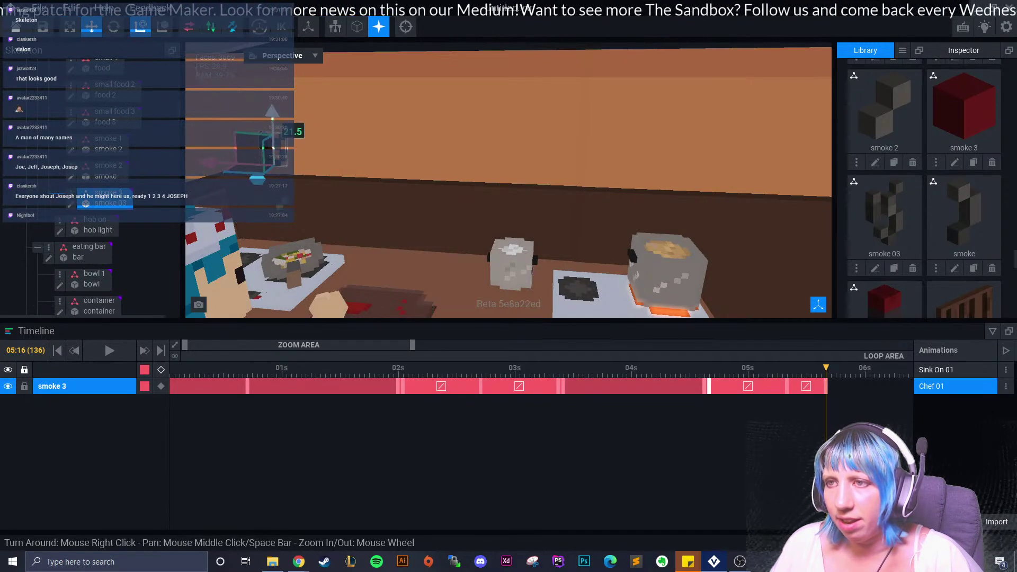
{"action": "left_click_drag", "start_coordinate": [292, 129], "coordinate": [284, 86]}
- Preview the Chef 01 animation from near the start and move smoke 3's last keyframe to 05:19
{"action": "left_click", "coordinate": [199, 369]}
{"action": "left_click", "coordinate": [108, 350]}
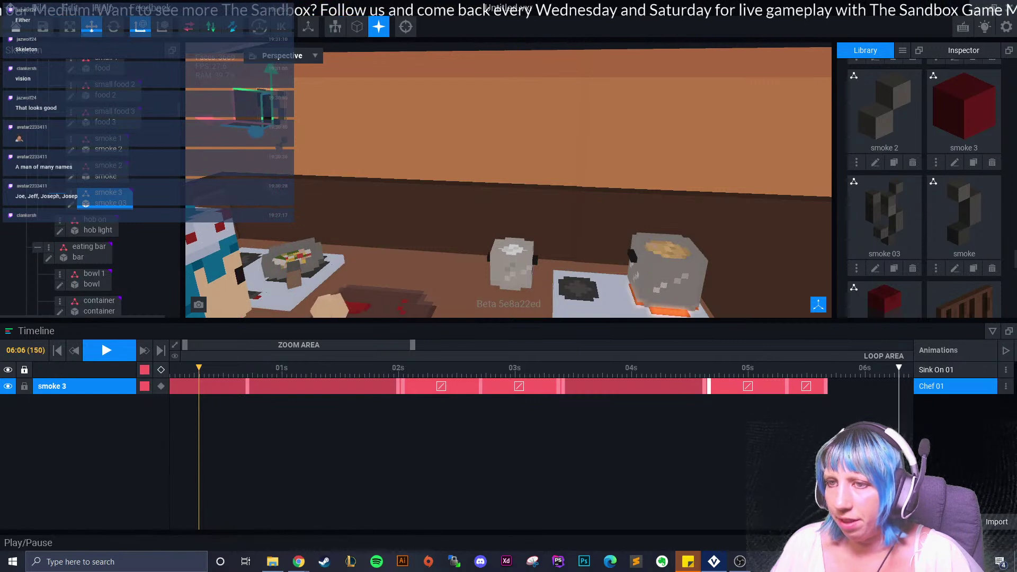
{"action": "left_click", "coordinate": [801, 367]}
{"action": "left_click_drag", "start_coordinate": [826, 386], "coordinate": [841, 386]}
- Copy smoke 3's start keyframe at 04:15 and place the copy at 05:20, directly after the rise
{"action": "right_click", "coordinate": [704, 387]}
{"action": "left_click", "coordinate": [850, 368]}
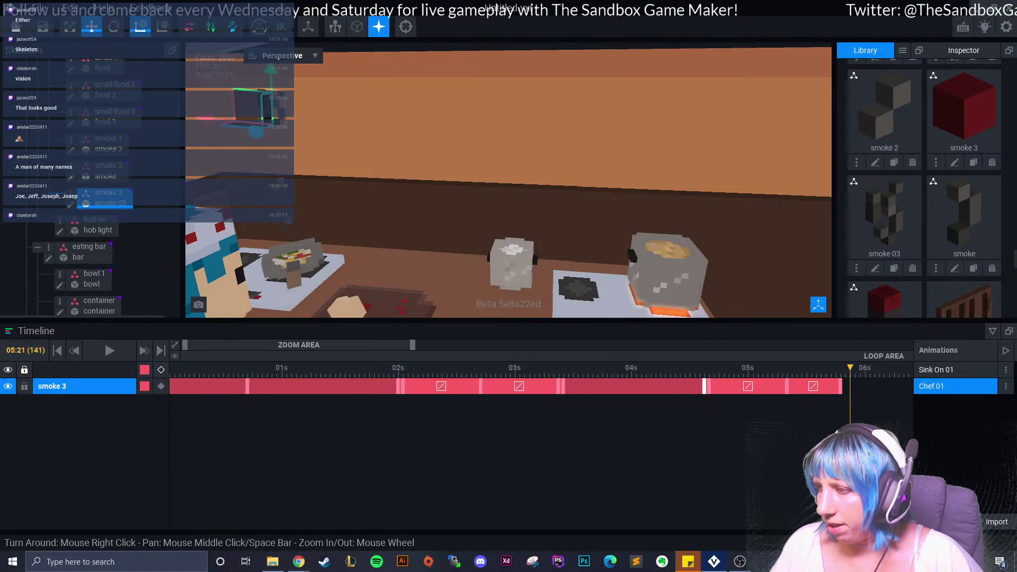
{"action": "left_click", "coordinate": [845, 368]}
{"action": "right_click", "coordinate": [848, 386]}
{"action": "left_click", "coordinate": [874, 384]}
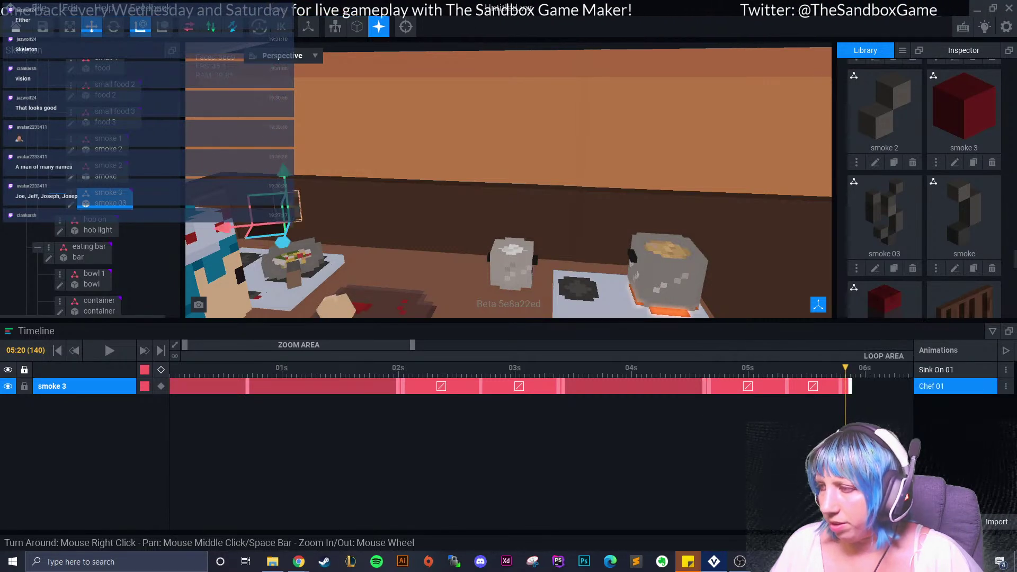
{"action": "left_click_drag", "start_coordinate": [849, 386], "coordinate": [845, 386]}
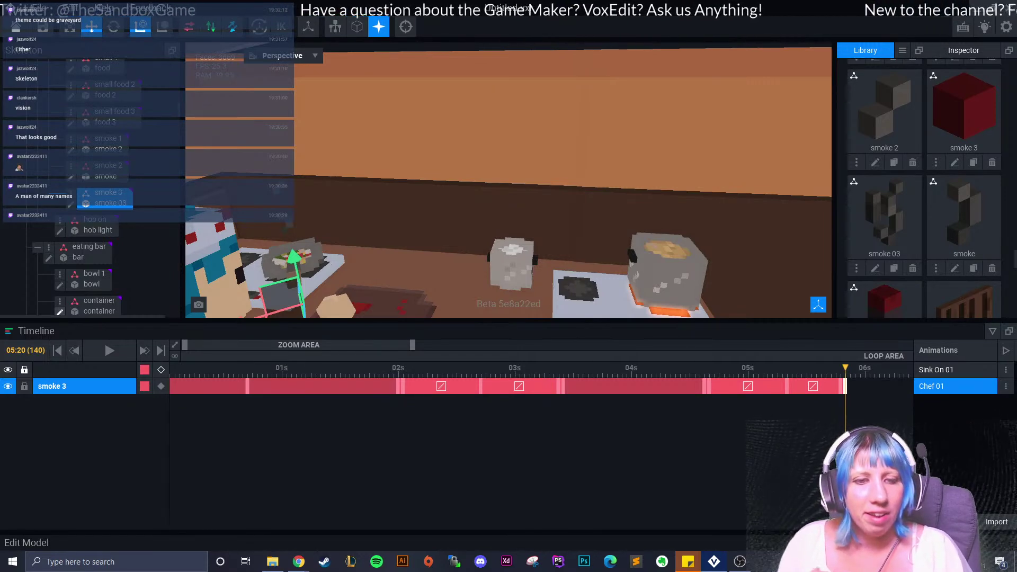
- Examine the smoke 2 and smoke 1 keyframe tracks over a wider time range, scrubbing to 09:11
{"action": "left_click_drag", "start_coordinate": [412, 344], "coordinate": [549, 351]}
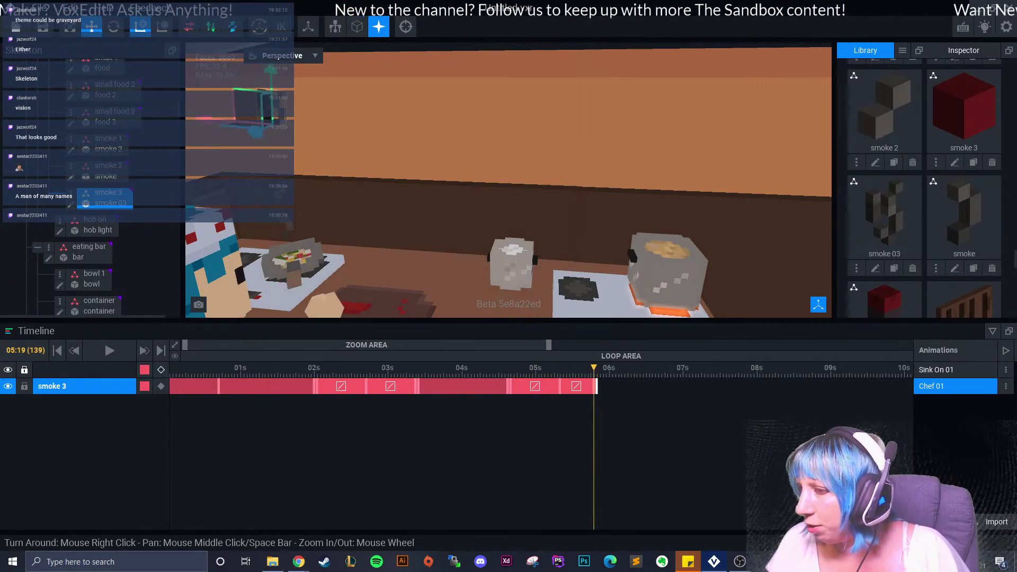
{"action": "left_click", "coordinate": [286, 223]}
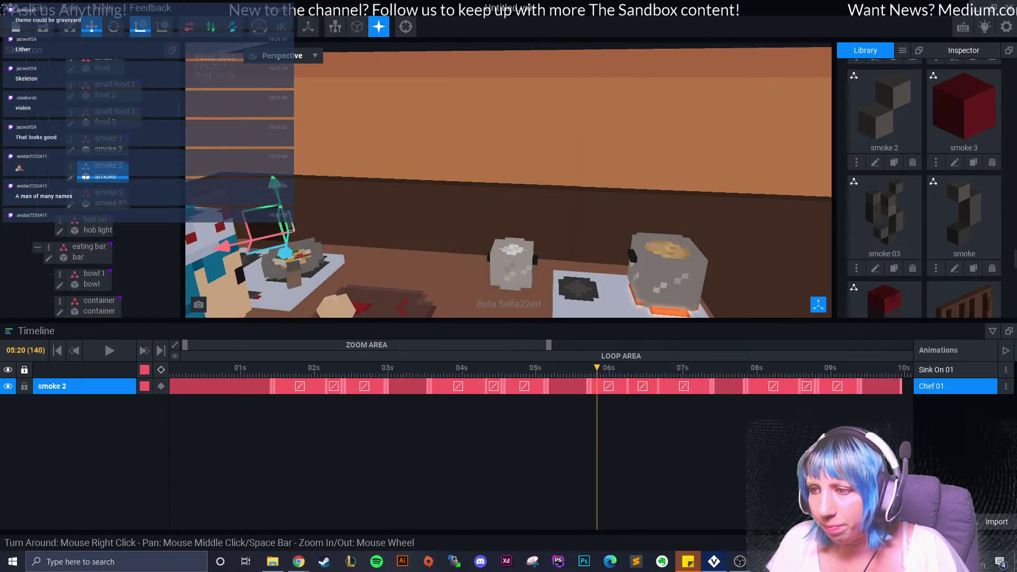
{"action": "left_click_drag", "start_coordinate": [367, 345], "coordinate": [514, 345]}
{"action": "left_click", "coordinate": [281, 189]}
{"action": "left_click_drag", "start_coordinate": [302, 368], "coordinate": [506, 367]}
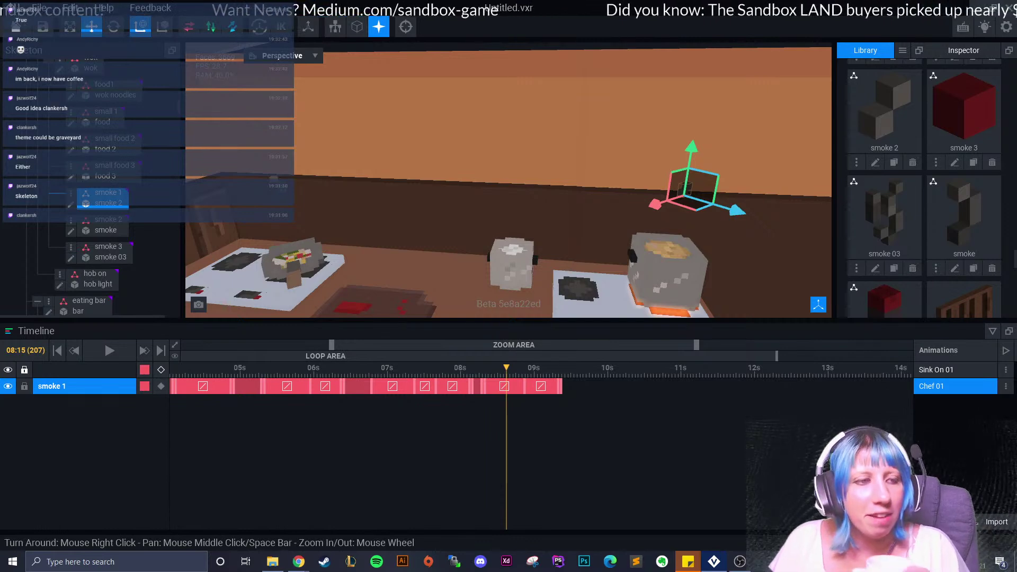
{"action": "left_click_drag", "start_coordinate": [506, 368], "coordinate": [567, 368]}
- Play back the Chef 01 animation from the front of the food stall with nothing selected
{"action": "scroll", "coordinate": [553, 249], "scroll_direction": "down", "scroll_amount": 10}
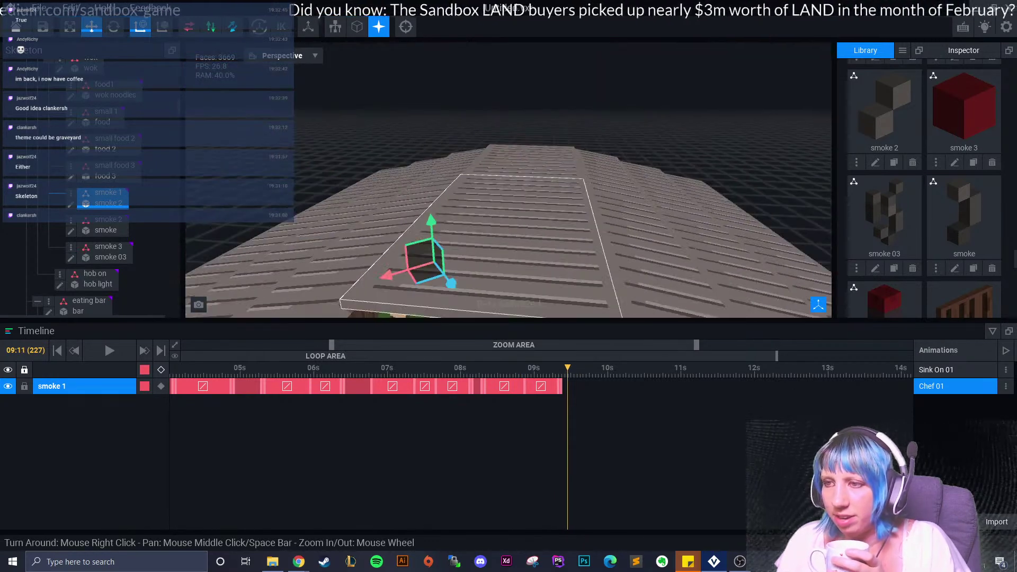
{"action": "left_click", "coordinate": [104, 343]}
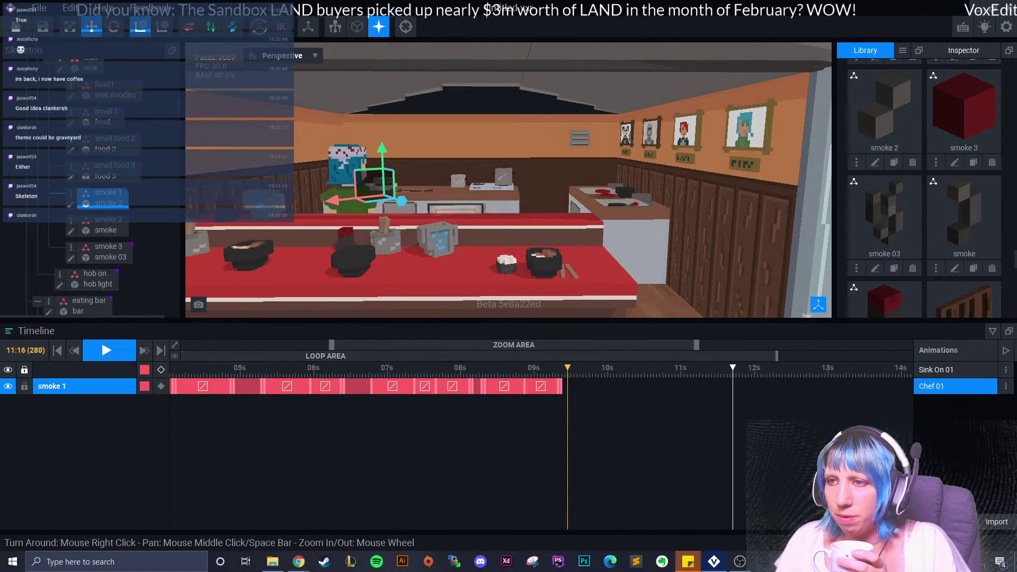
{"action": "left_click", "coordinate": [106, 350]}
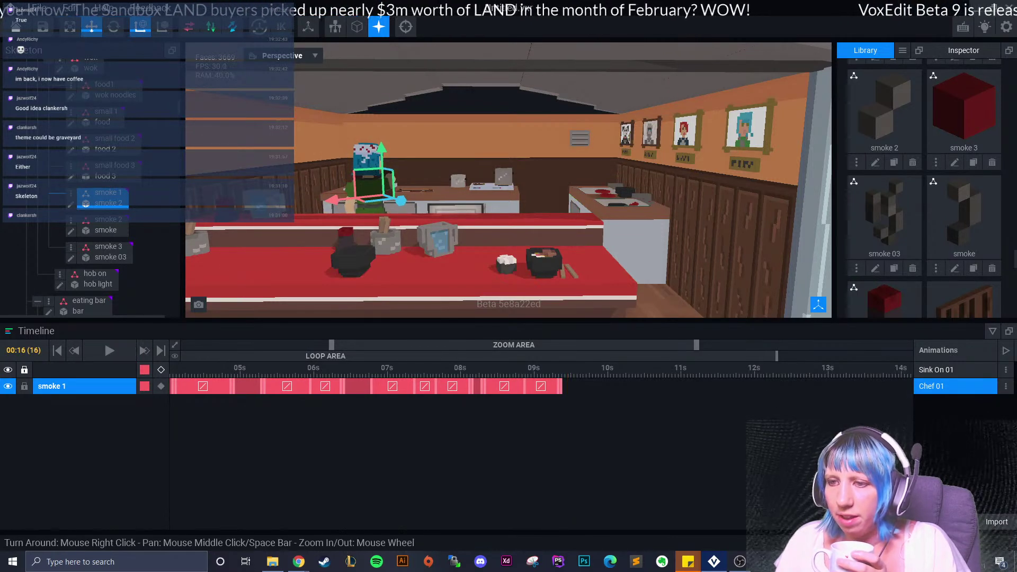
{"action": "left_click", "coordinate": [106, 350]}
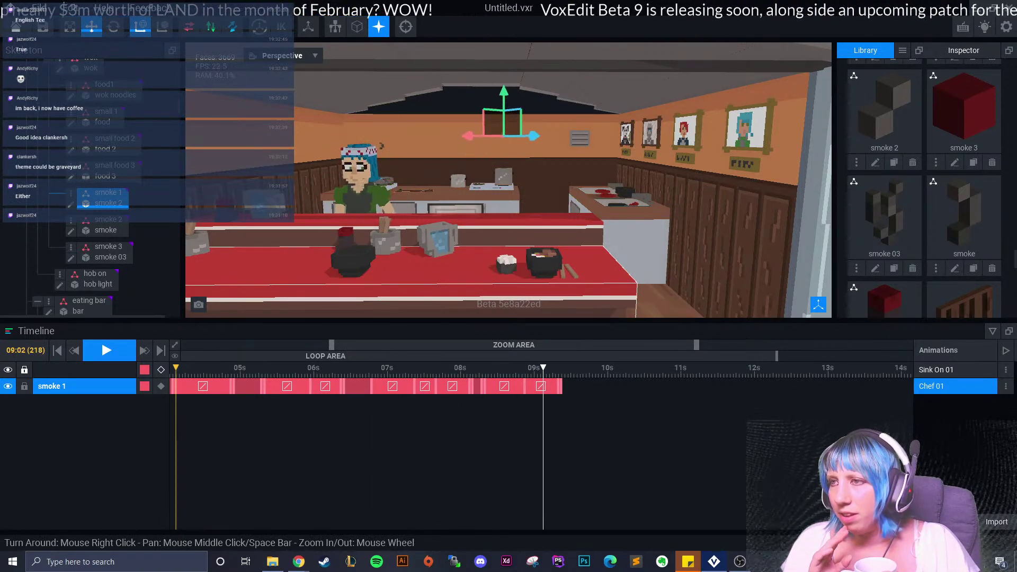
{"action": "scroll", "coordinate": [509, 180], "scroll_direction": "down", "scroll_amount": 3}
{"action": "key", "text": "Escape"}
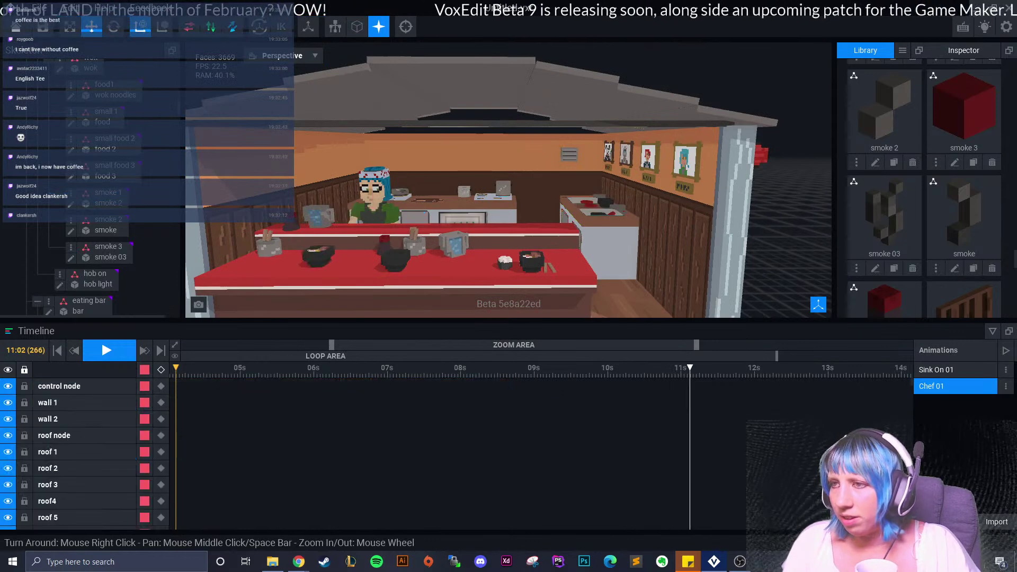
{"action": "scroll", "coordinate": [549, 257], "scroll_direction": "up", "scroll_amount": 5}
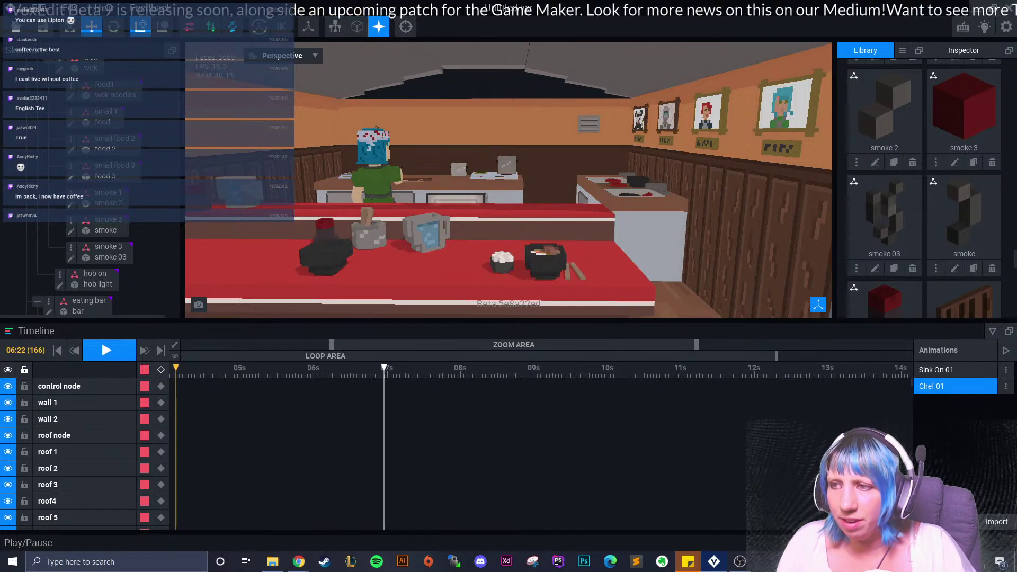
{"action": "left_click", "coordinate": [106, 350]}
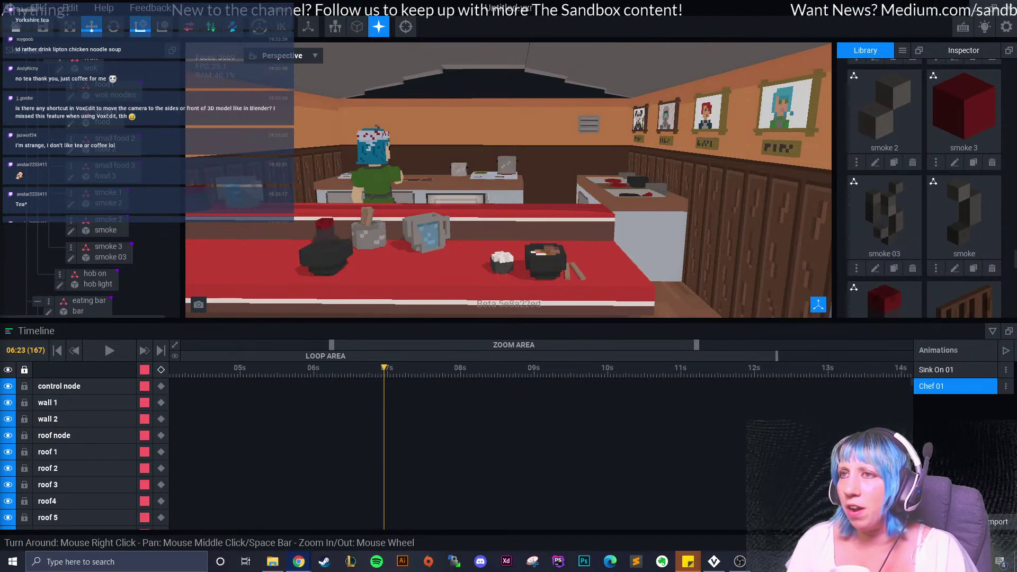
{"action": "scroll", "coordinate": [499, 199], "scroll_direction": "down", "scroll_amount": 3}
{"action": "right_click_drag", "start_coordinate": [499, 199], "coordinate": [500, 200]}
{"action": "left_click", "coordinate": [819, 304]}
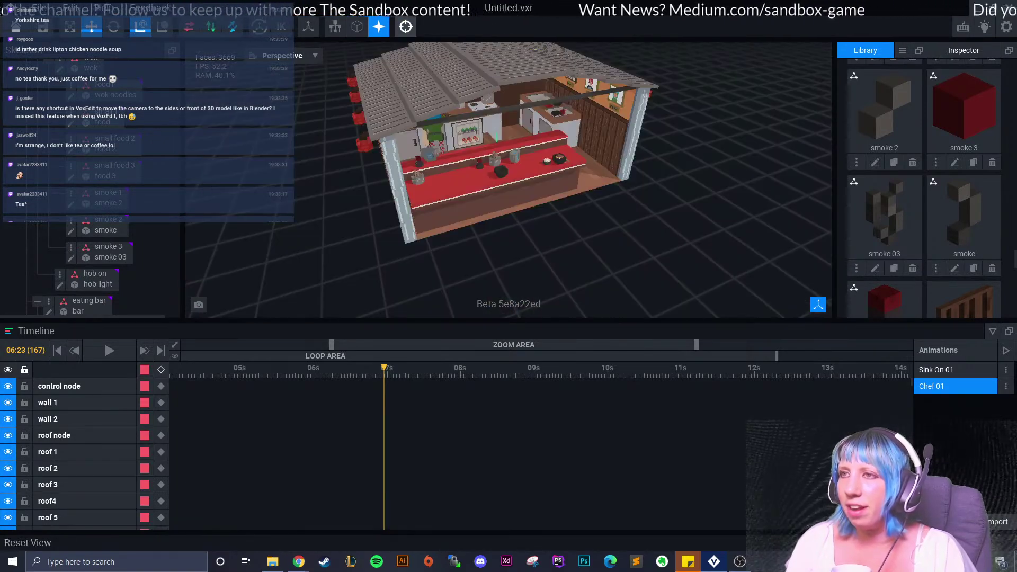
{"action": "right_click_drag", "start_coordinate": [515, 152], "coordinate": [515, 169]}
{"action": "scroll", "coordinate": [516, 152], "scroll_direction": "up", "scroll_amount": 5}
{"action": "scroll", "coordinate": [516, 152], "scroll_direction": "down", "scroll_amount": 5}
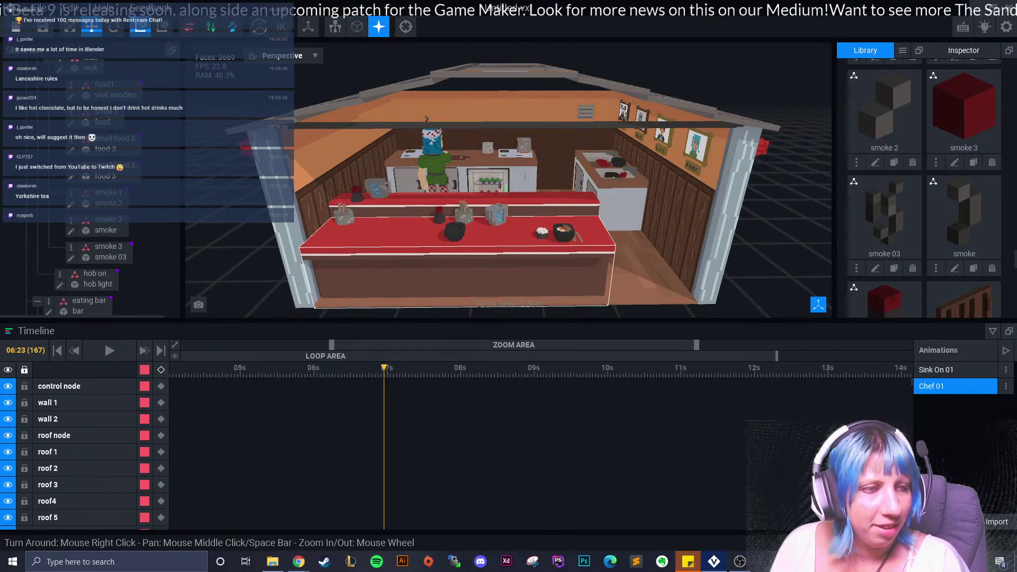
- Move smoke 2 from the wok across to the pot on the lit hob at 09:13
{"action": "right_click_drag", "start_coordinate": [598, 181], "coordinate": [511, 204]}
{"action": "scroll", "coordinate": [579, 181], "scroll_direction": "up", "scroll_amount": 5}
{"action": "scroll", "coordinate": [580, 181], "scroll_direction": "up", "scroll_amount": 4}
{"action": "left_click_drag", "start_coordinate": [384, 368], "coordinate": [570, 369]}
{"action": "scroll", "coordinate": [450, 223], "scroll_direction": "down", "scroll_amount": 1}
{"action": "left_click", "coordinate": [348, 75]}
{"action": "scroll", "coordinate": [508, 207], "scroll_direction": "up", "scroll_amount": 5}
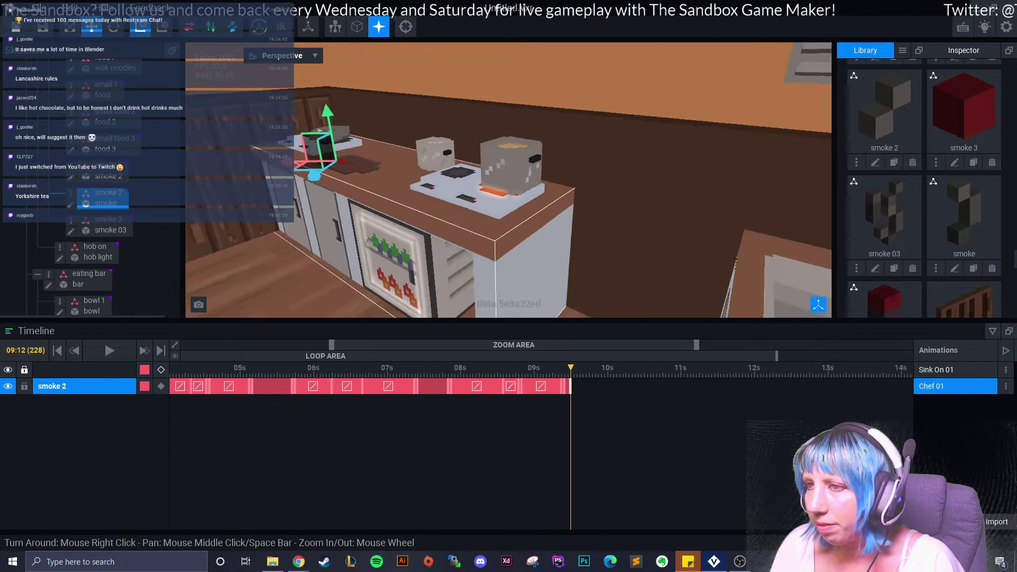
{"action": "key", "text": "Right"}
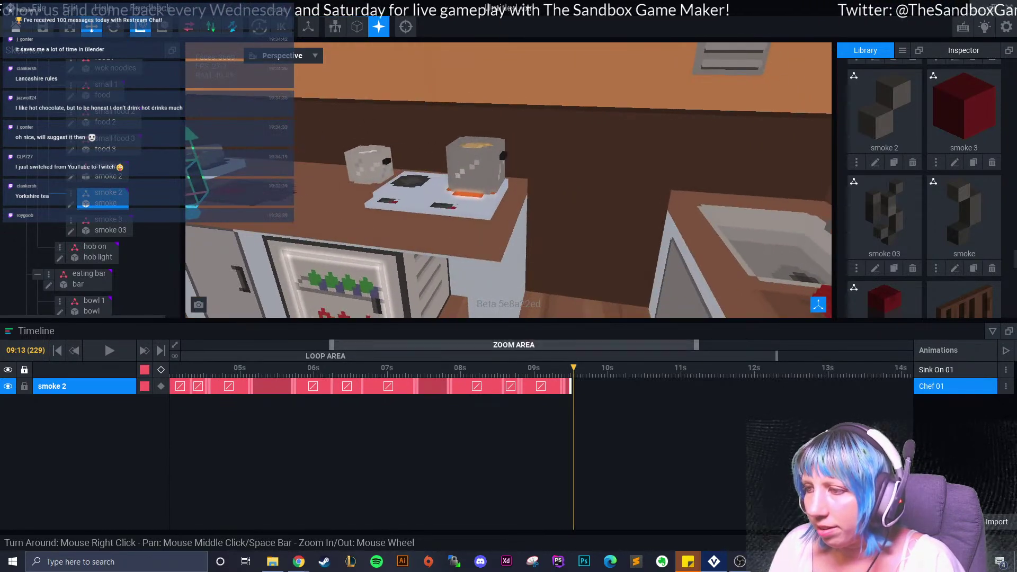
{"action": "middle_click_drag", "start_coordinate": [424, 185], "coordinate": [477, 203]}
{"action": "left_click_drag", "start_coordinate": [241, 204], "coordinate": [500, 153]}
{"action": "left_click_drag", "start_coordinate": [563, 152], "coordinate": [591, 187]}
{"action": "left_click_drag", "start_coordinate": [525, 158], "coordinate": [554, 177]}
- Fine-tune smoke 2's position at 09:13 so it starts inside the pot on the lit hob
{"action": "key", "text": "e"}
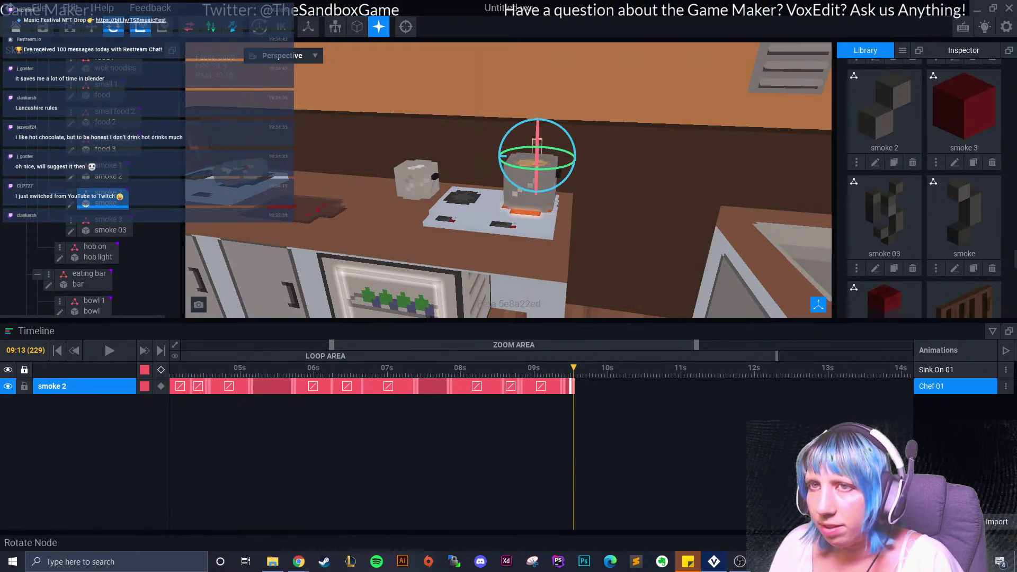
{"action": "key", "text": "w"}
{"action": "left_click_drag", "start_coordinate": [538, 158], "coordinate": [539, 139]}
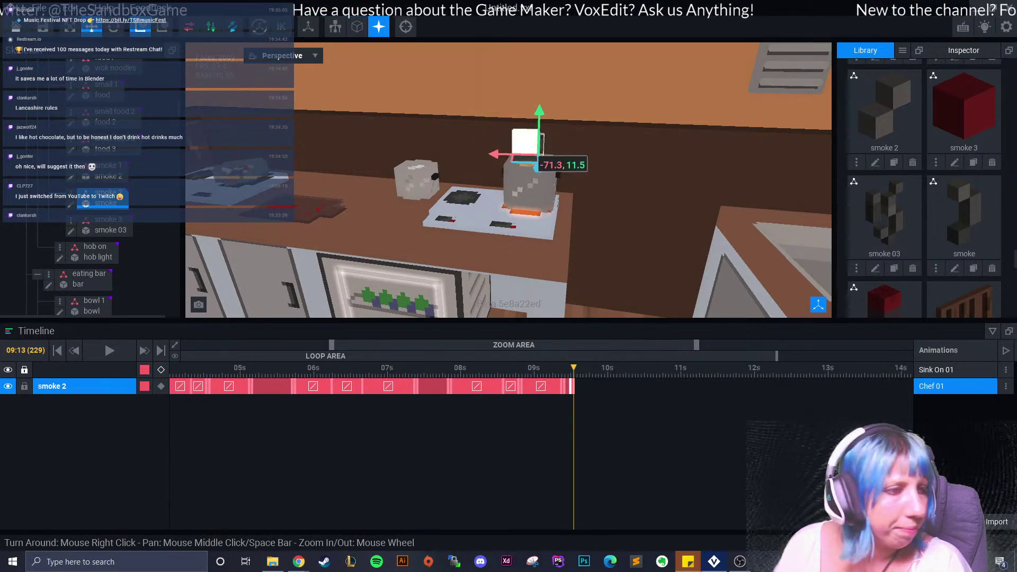
{"action": "right_click_drag", "start_coordinate": [496, 189], "coordinate": [524, 196]}
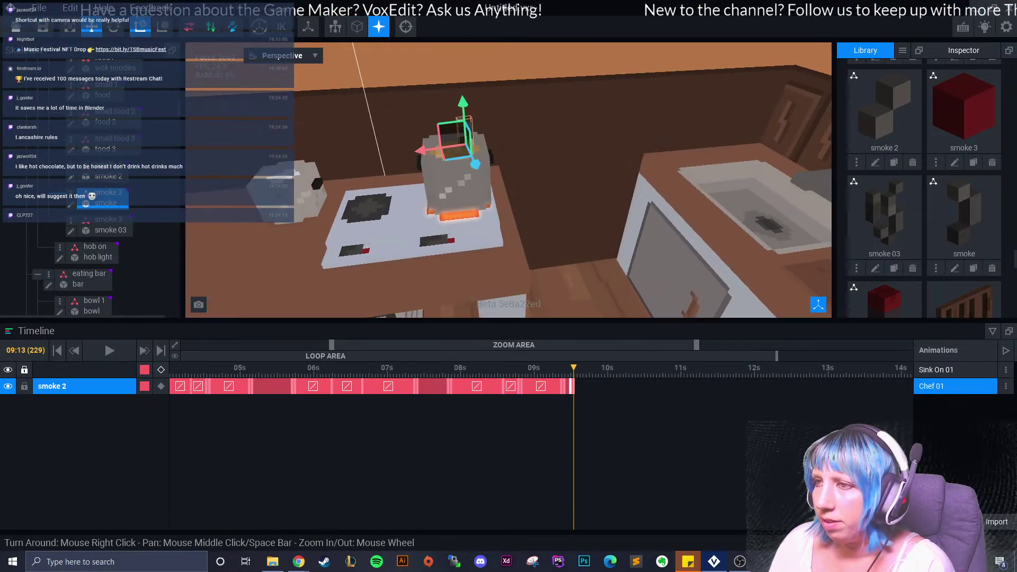
{"action": "scroll", "coordinate": [508, 181], "scroll_direction": "up", "scroll_amount": 3}
{"action": "left_click_drag", "start_coordinate": [400, 111], "coordinate": [378, 113]}
- Raise smoke 2 straight up above the pot and tilt it at 10:00
{"action": "left_click_drag", "start_coordinate": [573, 368], "coordinate": [623, 368]}
{"action": "right_click_drag", "start_coordinate": [508, 180], "coordinate": [530, 191]}
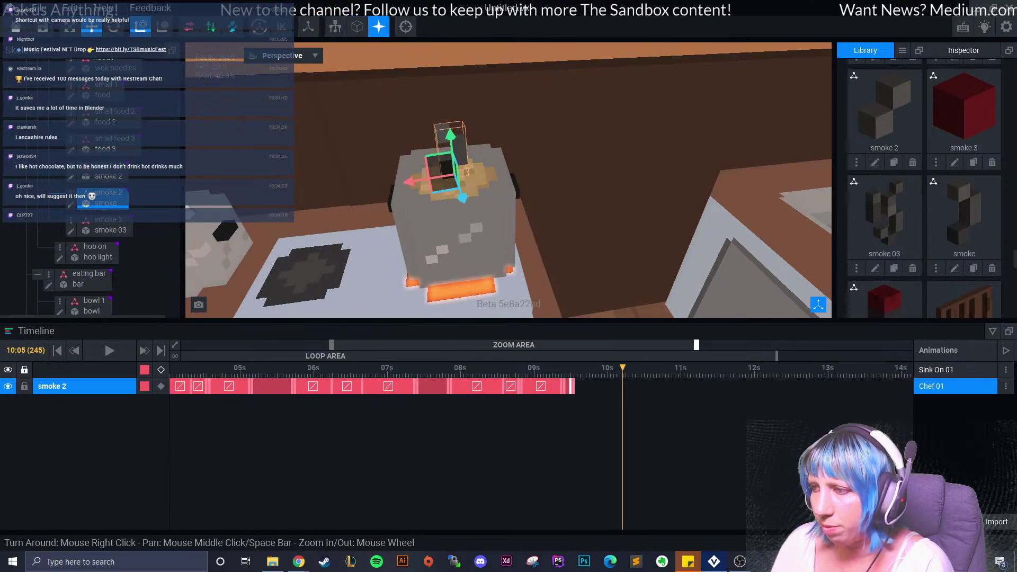
{"action": "scroll", "coordinate": [525, 345], "scroll_direction": "up", "scroll_amount": 4}
{"action": "left_click_drag", "start_coordinate": [525, 345], "coordinate": [535, 344]}
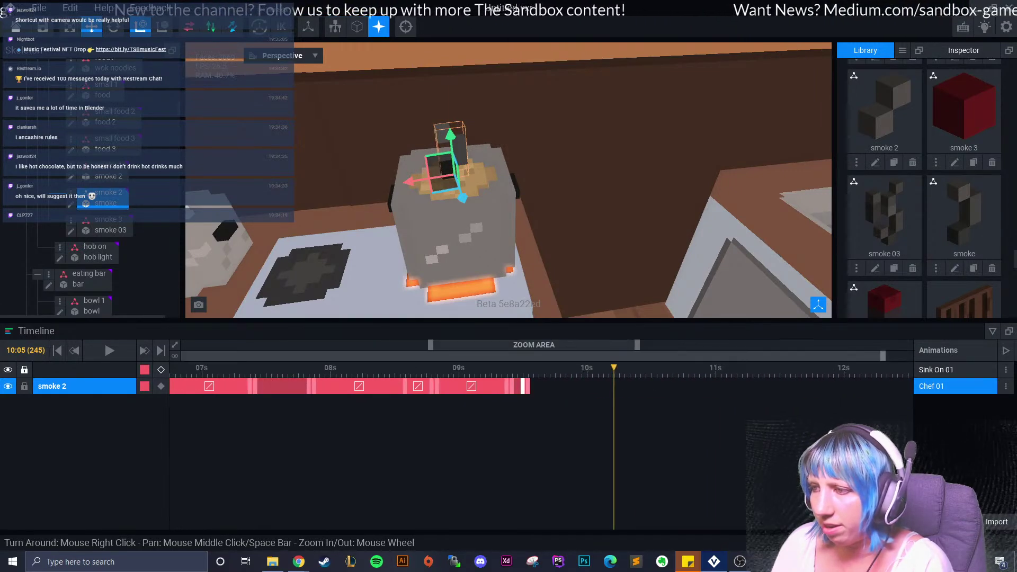
{"action": "left_click_drag", "start_coordinate": [638, 345], "coordinate": [608, 345]}
{"action": "left_click_drag", "start_coordinate": [684, 368], "coordinate": [653, 368]}
{"action": "right_click_drag", "start_coordinate": [551, 249], "coordinate": [572, 250]}
{"action": "left_click_drag", "start_coordinate": [471, 127], "coordinate": [471, 60]}
{"action": "middle_click_drag", "start_coordinate": [472, 62], "coordinate": [474, 121]}
{"action": "key", "text": "e"}
{"action": "left_click_drag", "start_coordinate": [495, 114], "coordinate": [511, 130]}
- Raise smoke 2 further and tilt it the opposite way at 10:06, shifting that keyframe to about 10:10
{"action": "key", "text": "Left"}
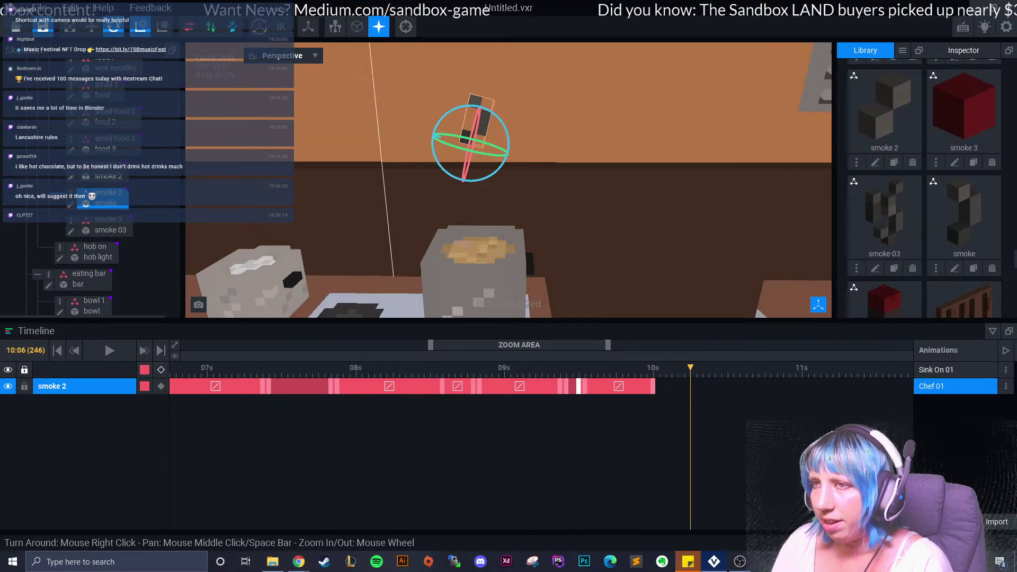
{"action": "key", "text": "w"}
{"action": "left_click_drag", "start_coordinate": [481, 102], "coordinate": [500, 64]}
{"action": "left_click", "coordinate": [113, 26]}
{"action": "left_click_drag", "start_coordinate": [517, 114], "coordinate": [504, 96]}
{"action": "right_click_drag", "start_coordinate": [504, 96], "coordinate": [508, 114]}
{"action": "left_click", "coordinate": [92, 26]}
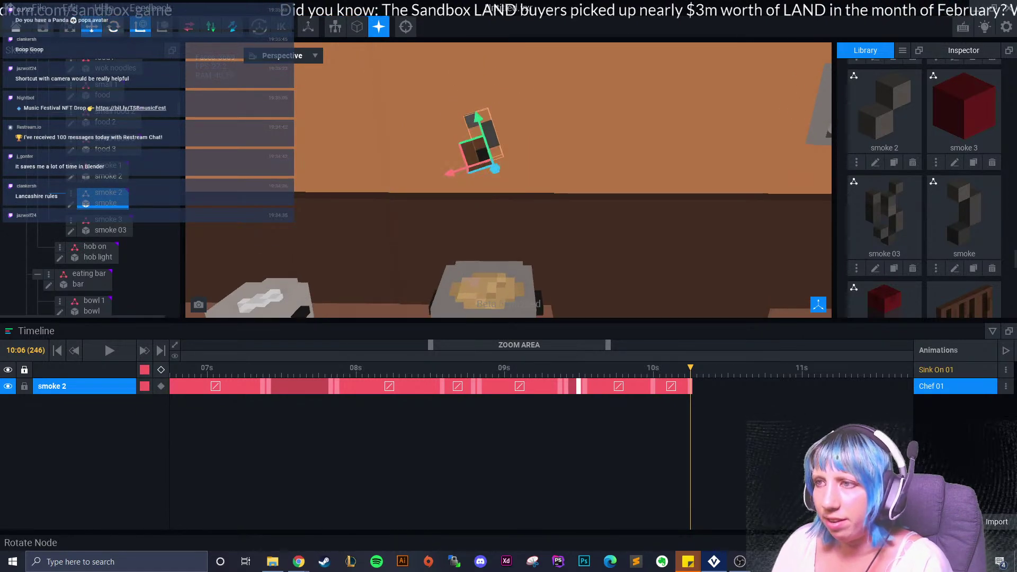
{"action": "left_click_drag", "start_coordinate": [477, 116], "coordinate": [471, 98]}
{"action": "mouse_move", "coordinate": [690, 367]}
{"action": "left_mouse_down"}
{"action": "mouse_move", "coordinate": [613, 368]}
{"action": "mouse_move", "coordinate": [697, 368]}
{"action": "left_mouse_up"}
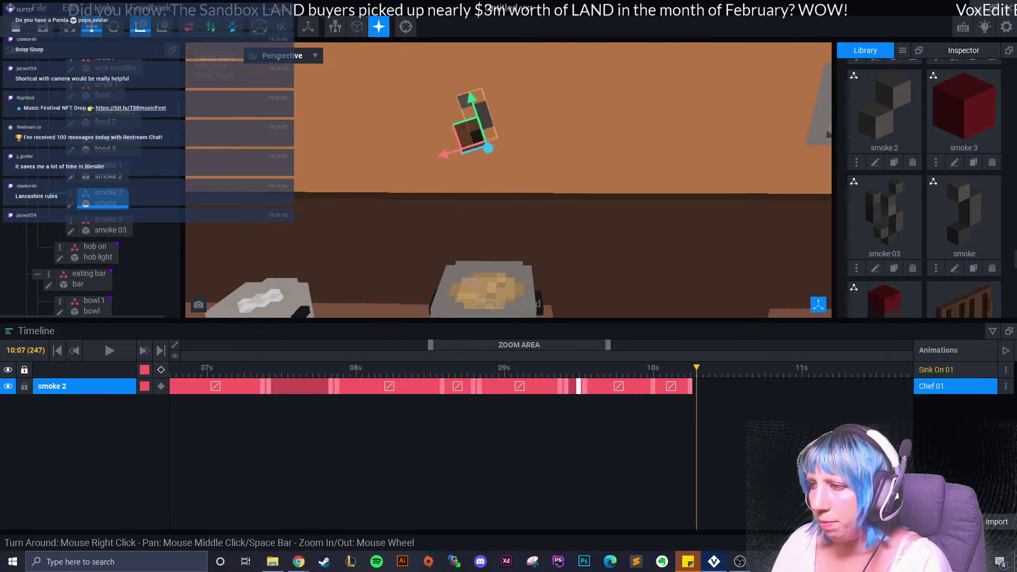
{"action": "left_click_drag", "start_coordinate": [470, 98], "coordinate": [477, 113]}
- Raise smoke 2 higher up the wall and shift it slightly sideways at 10:17
{"action": "left_click_drag", "start_coordinate": [696, 367], "coordinate": [758, 367]}
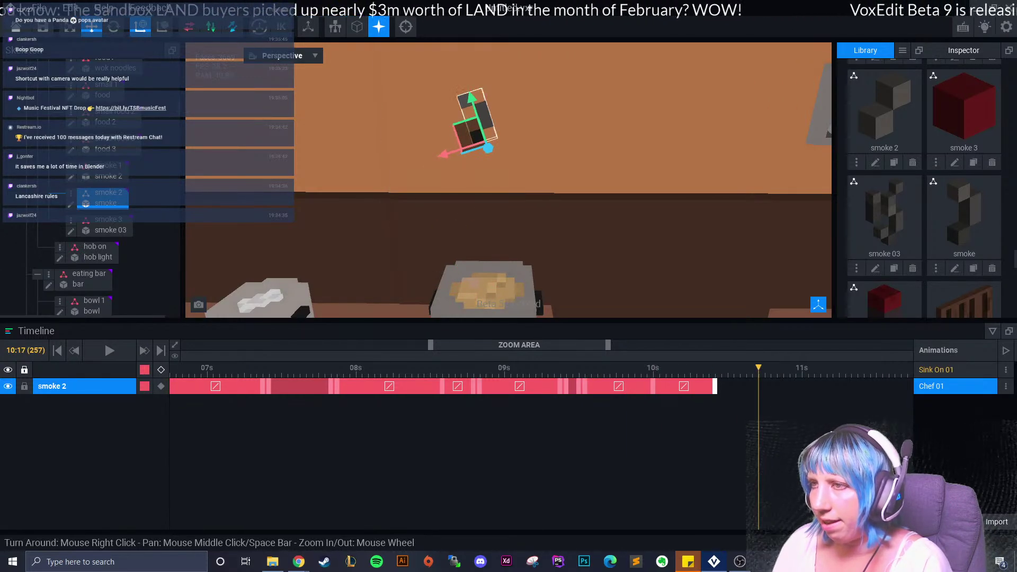
{"action": "left_click_drag", "start_coordinate": [471, 98], "coordinate": [457, 53]}
{"action": "middle_click_drag", "start_coordinate": [458, 53], "coordinate": [478, 167]}
{"action": "mouse_move", "coordinate": [477, 166]}
{"action": "left_mouse_down"}
{"action": "mouse_move", "coordinate": [471, 144]}
{"action": "mouse_move", "coordinate": [495, 169]}
{"action": "left_mouse_up"}
{"action": "key", "text": "e"}
- Copy smoke 2's rest-position keyframe from about 09:12 and place the copy at 10:18
{"action": "mouse_move", "coordinate": [759, 368]}
{"action": "left_mouse_down"}
{"action": "mouse_move", "coordinate": [578, 368]}
{"action": "mouse_move", "coordinate": [764, 367]}
{"action": "left_mouse_up"}
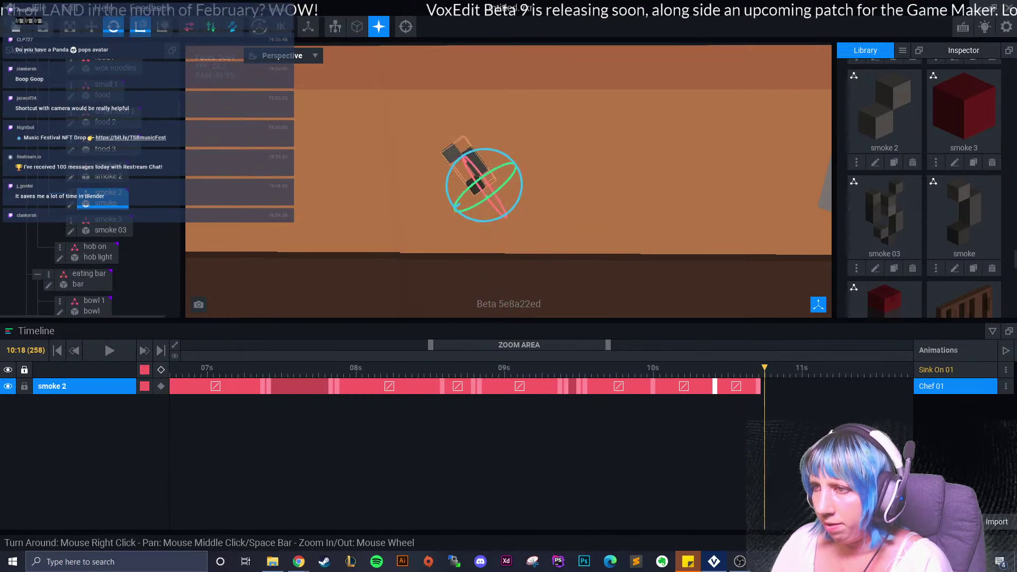
{"action": "middle_click_drag", "start_coordinate": [582, 228], "coordinate": [583, 140]}
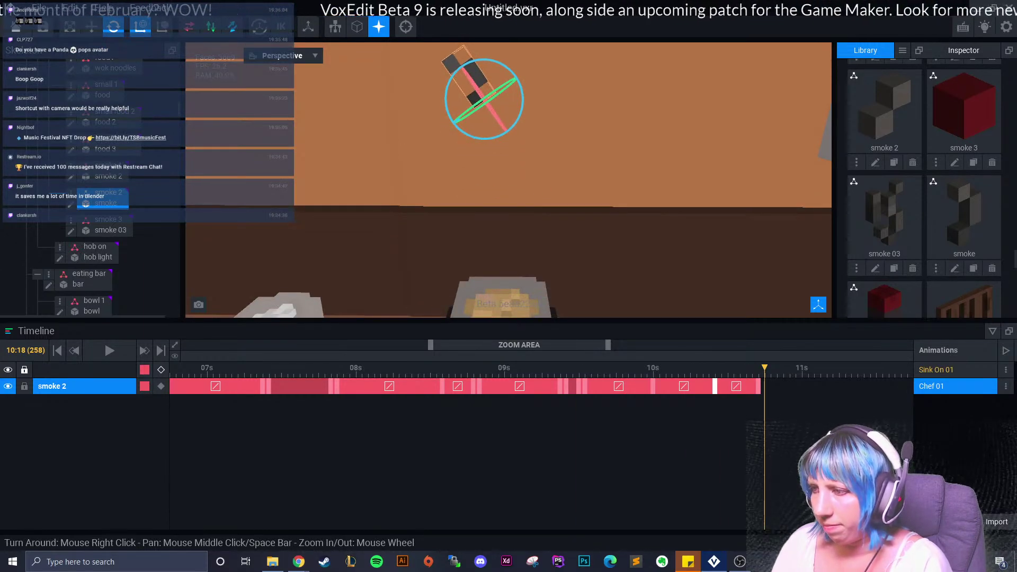
{"action": "left_click", "coordinate": [579, 386]}
{"action": "right_click", "coordinate": [578, 386]}
{"action": "left_click", "coordinate": [596, 365]}
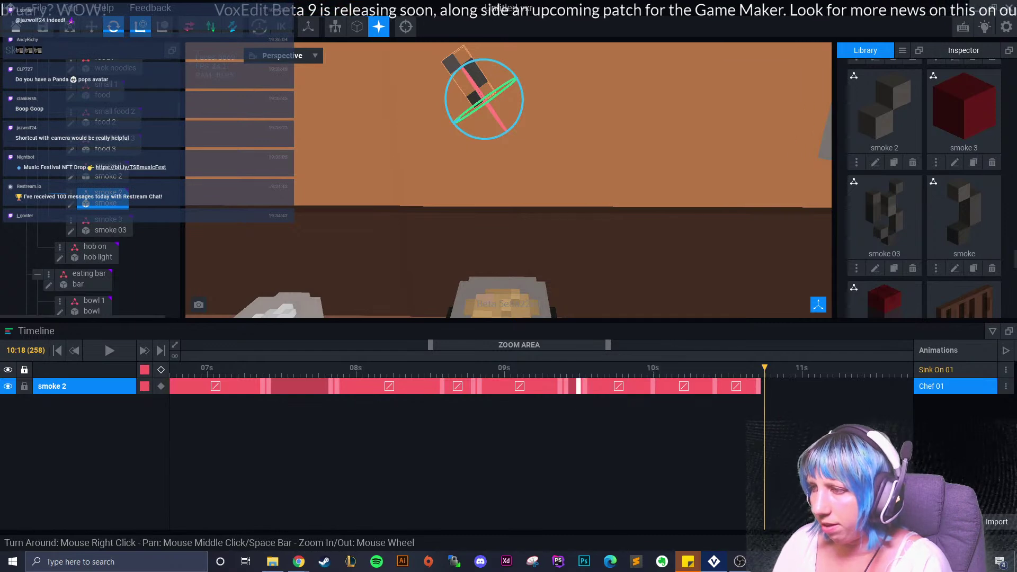
{"action": "right_click", "coordinate": [768, 387]}
{"action": "left_click", "coordinate": [788, 386]}
{"action": "scroll", "coordinate": [583, 227], "scroll_direction": "down", "scroll_amount": 2}
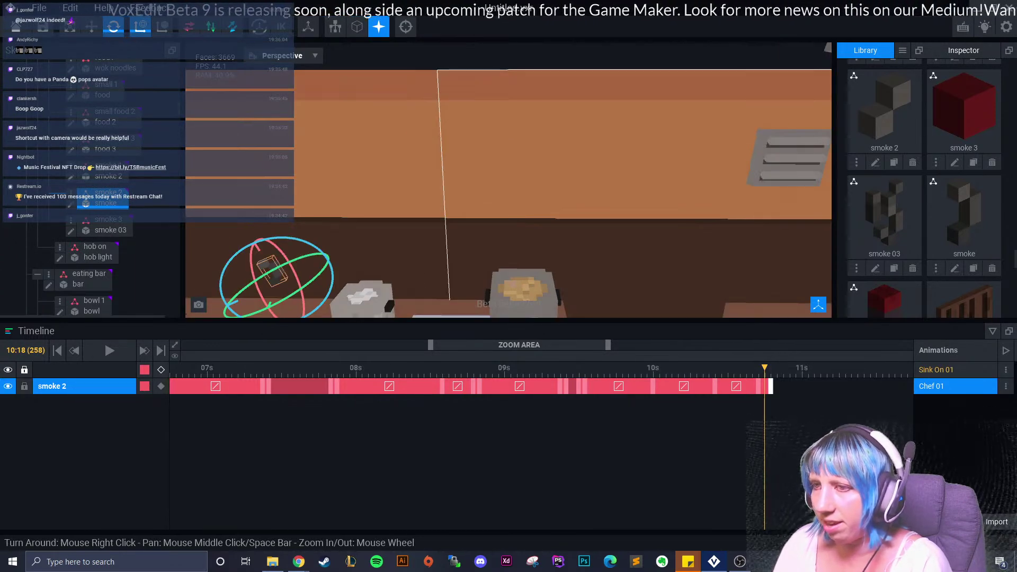
{"action": "middle_click_drag", "start_coordinate": [583, 228], "coordinate": [582, 204]}
{"action": "left_click_drag", "start_coordinate": [771, 386], "coordinate": [765, 386]}
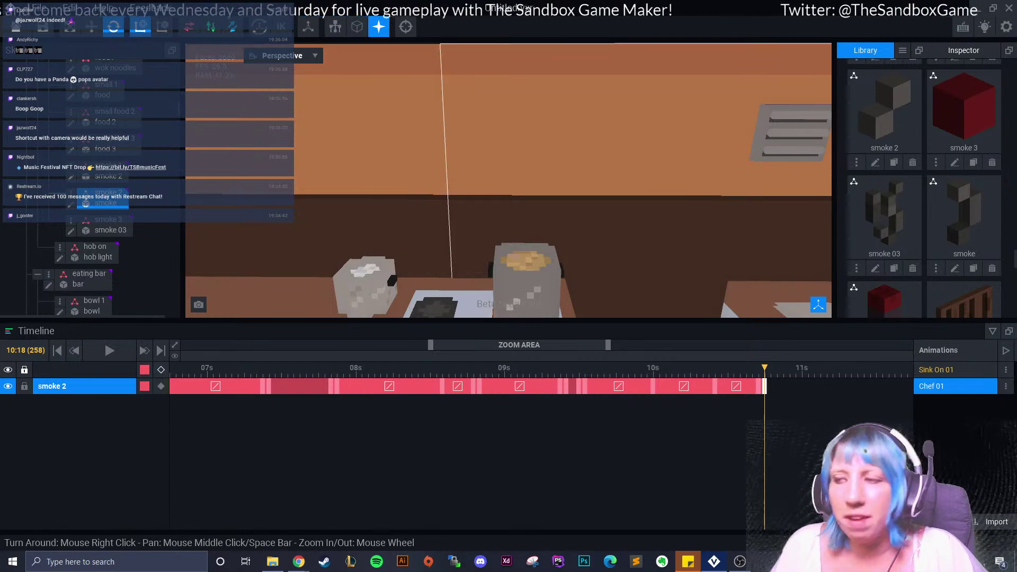
- Review the whole kitchen scene and check smoke 2's position on the frames from 10:18 back to 10:09
{"action": "scroll", "coordinate": [511, 204], "scroll_direction": "down", "scroll_amount": 5}
{"action": "right_click_drag", "start_coordinate": [477, 204], "coordinate": [530, 205]}
{"action": "left_click", "coordinate": [91, 27]}
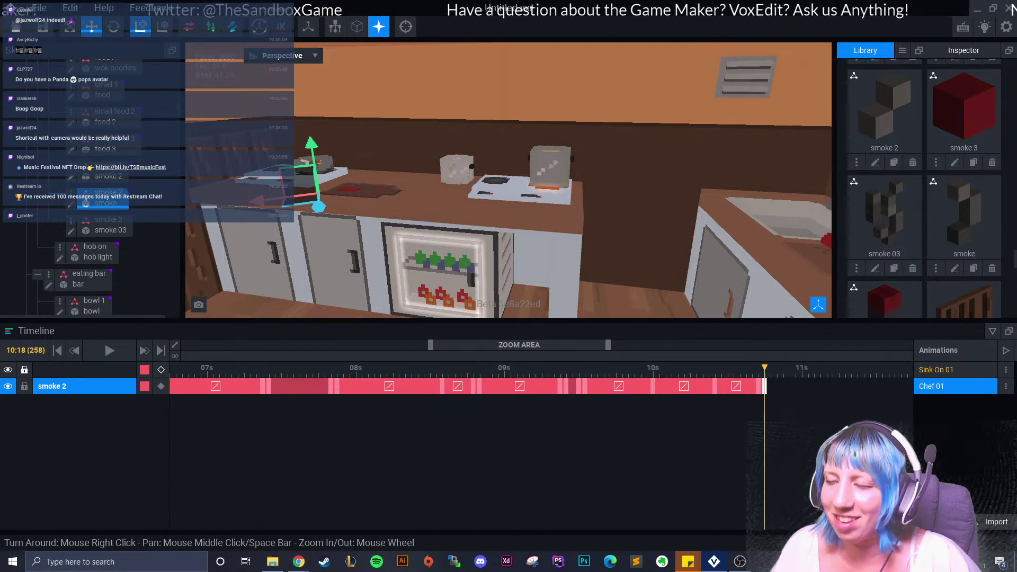
{"action": "right_click_drag", "start_coordinate": [502, 204], "coordinate": [477, 204]}
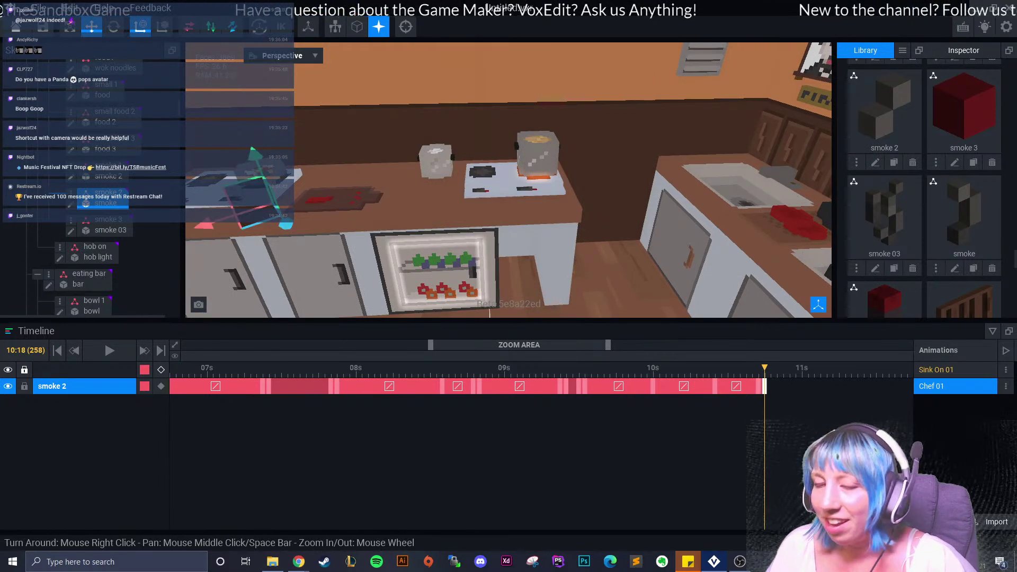
{"action": "scroll", "coordinate": [530, 223], "scroll_direction": "down", "scroll_amount": 2}
{"action": "right_click_drag", "start_coordinate": [521, 204], "coordinate": [530, 223]}
{"action": "scroll", "coordinate": [530, 223], "scroll_direction": "down", "scroll_amount": 5}
{"action": "scroll", "coordinate": [530, 223], "scroll_direction": "up", "scroll_amount": 2}
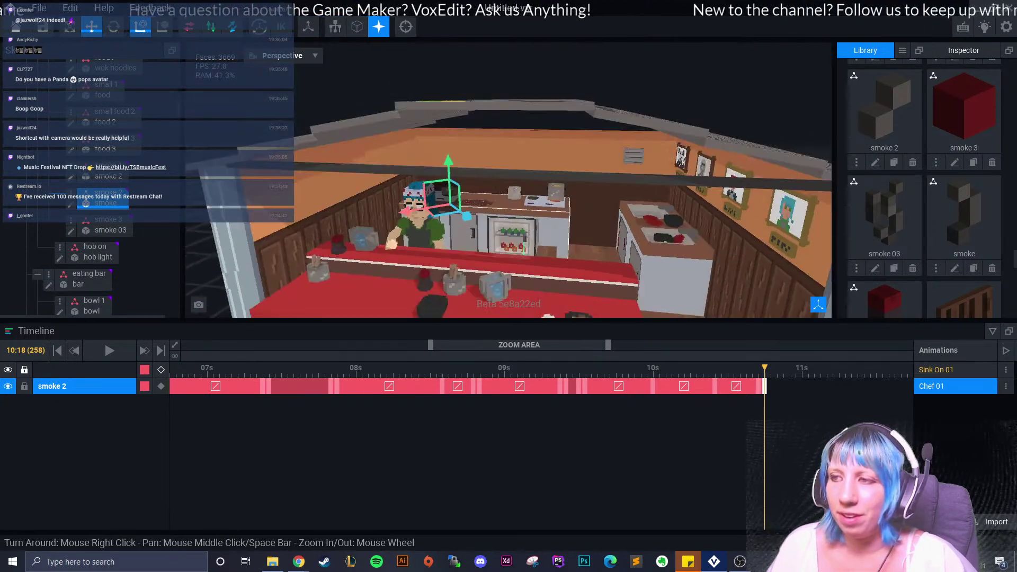
{"action": "scroll", "coordinate": [530, 223], "scroll_direction": "down", "scroll_amount": 4}
{"action": "scroll", "coordinate": [530, 223], "scroll_direction": "up", "scroll_amount": 2}
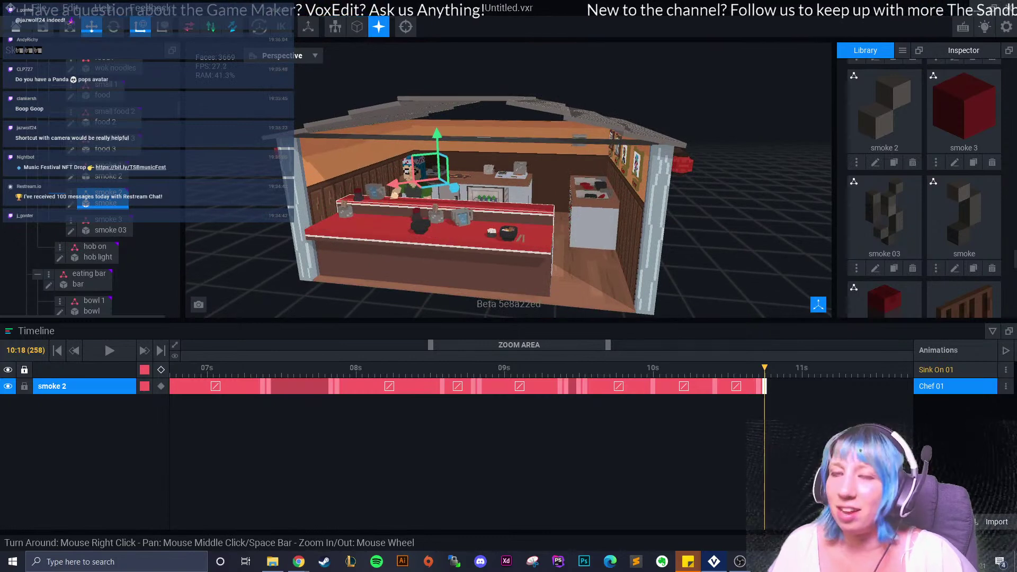
{"action": "scroll", "coordinate": [508, 183], "scroll_direction": "up", "scroll_amount": 6}
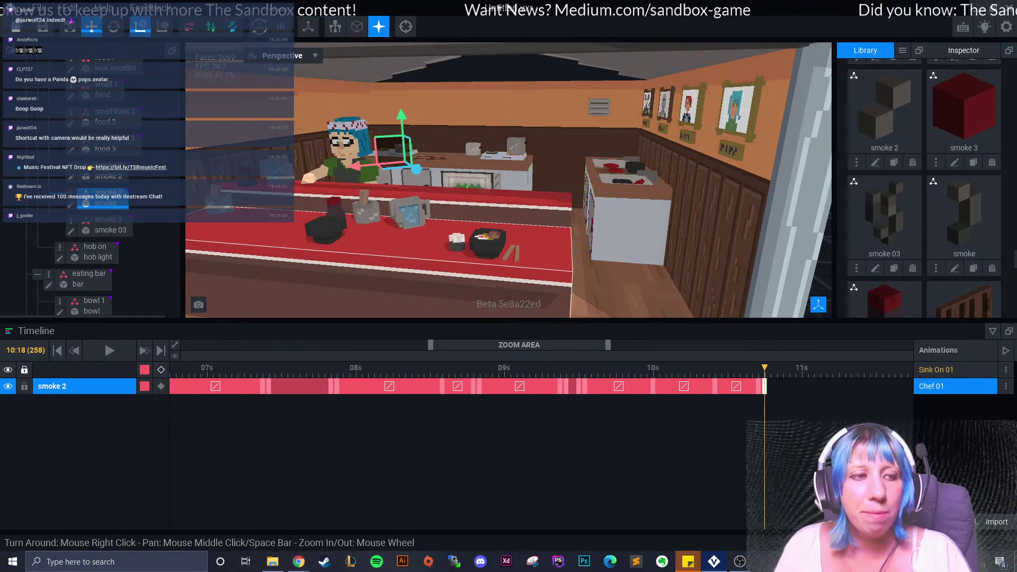
{"action": "right_click_drag", "start_coordinate": [437, 220], "coordinate": [454, 242]}
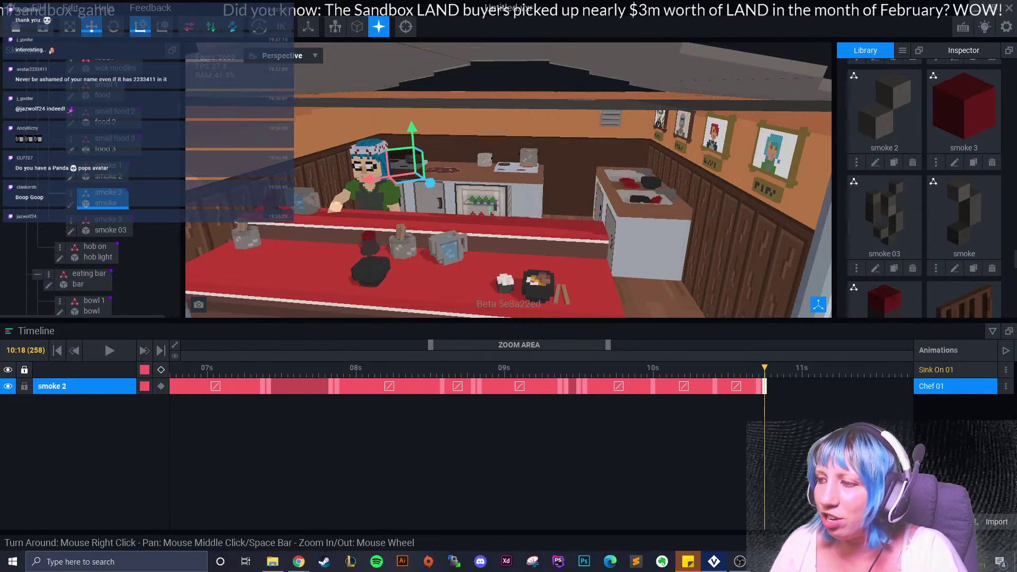
{"action": "key", "text": "Left"}
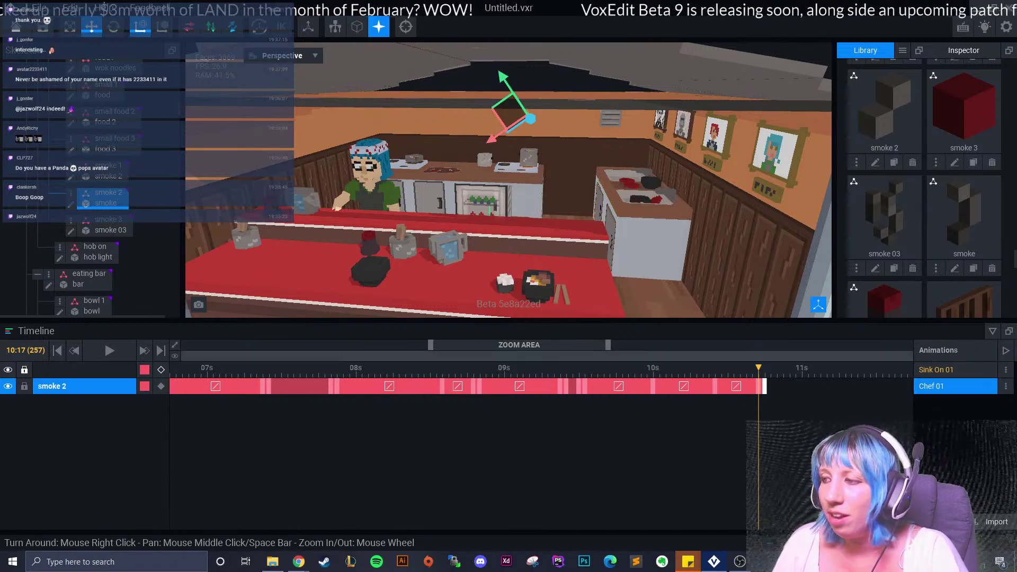
{"action": "key", "text": "Left"}
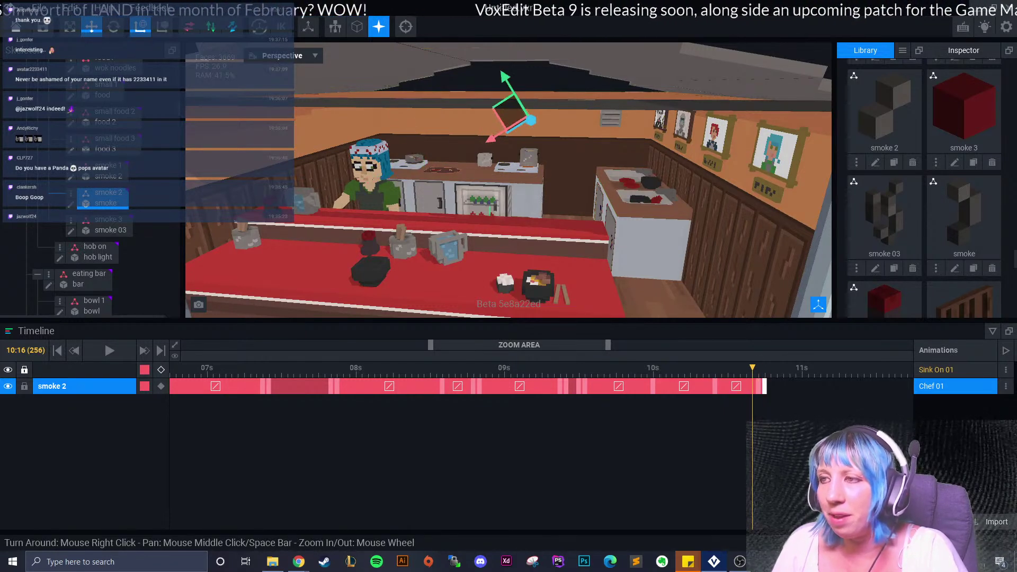
{"action": "key", "text": "Right"}
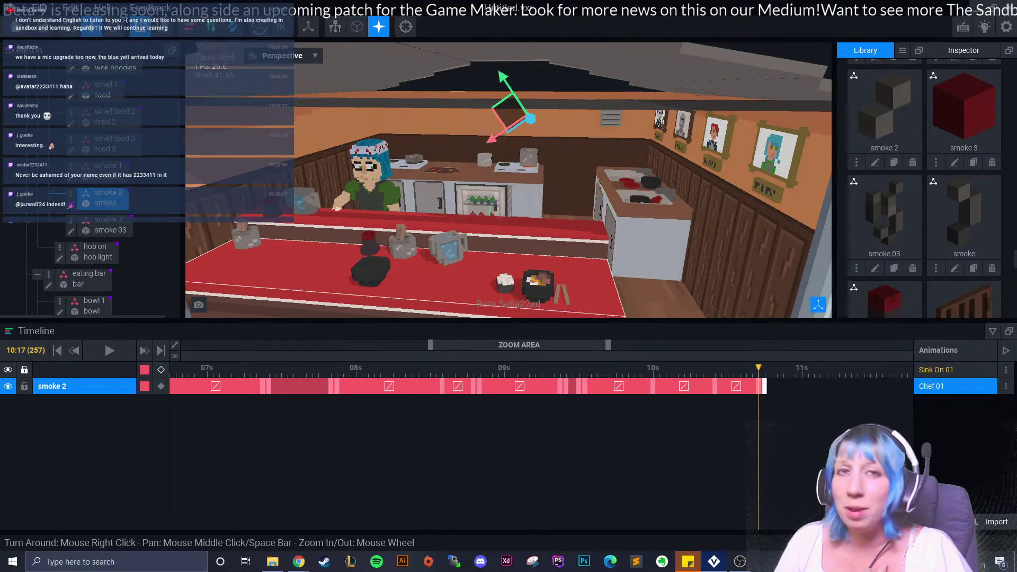
{"action": "right_click_drag", "start_coordinate": [403, 241], "coordinate": [371, 241]}
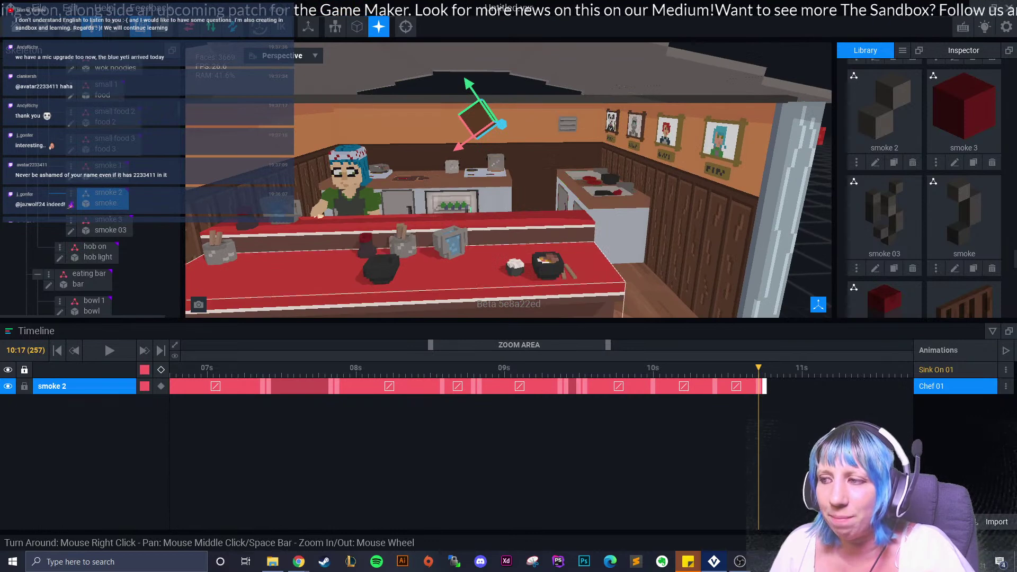
{"action": "left_click_drag", "start_coordinate": [758, 368], "coordinate": [709, 368]}
- Select the smoke 3 node and add a keyframe at 07:10 in its rest position
{"action": "left_click", "coordinate": [495, 127]}
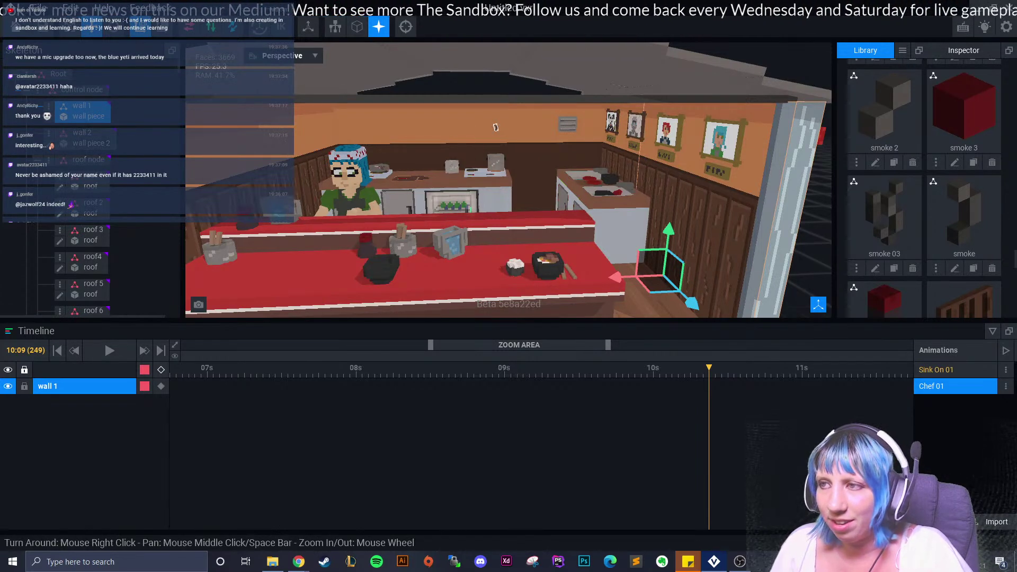
{"action": "left_click", "coordinate": [495, 127]}
{"action": "left_click", "coordinate": [108, 229]}
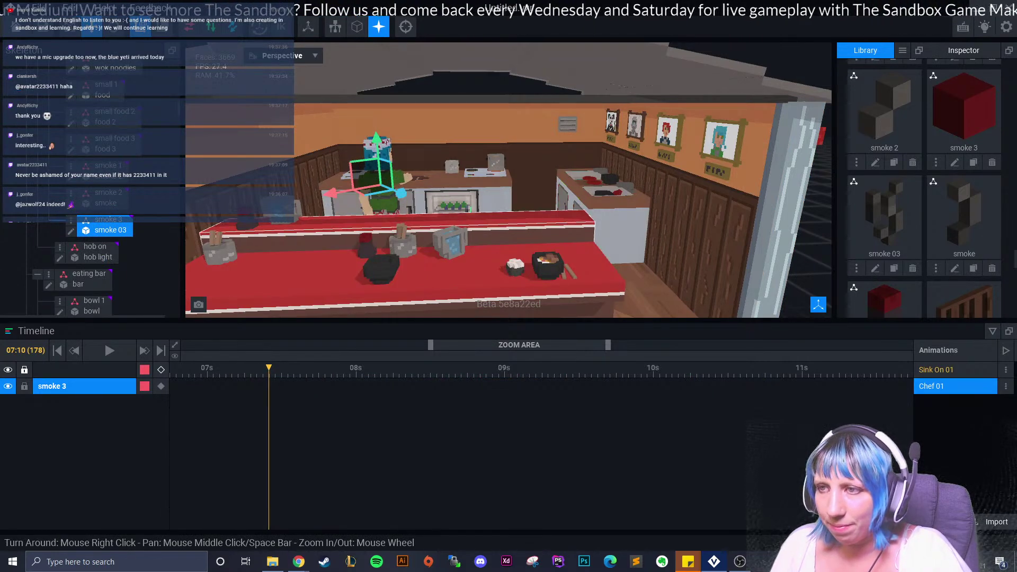
{"action": "scroll", "coordinate": [509, 180], "scroll_direction": "down", "scroll_amount": 5}
{"action": "key", "text": "k"}
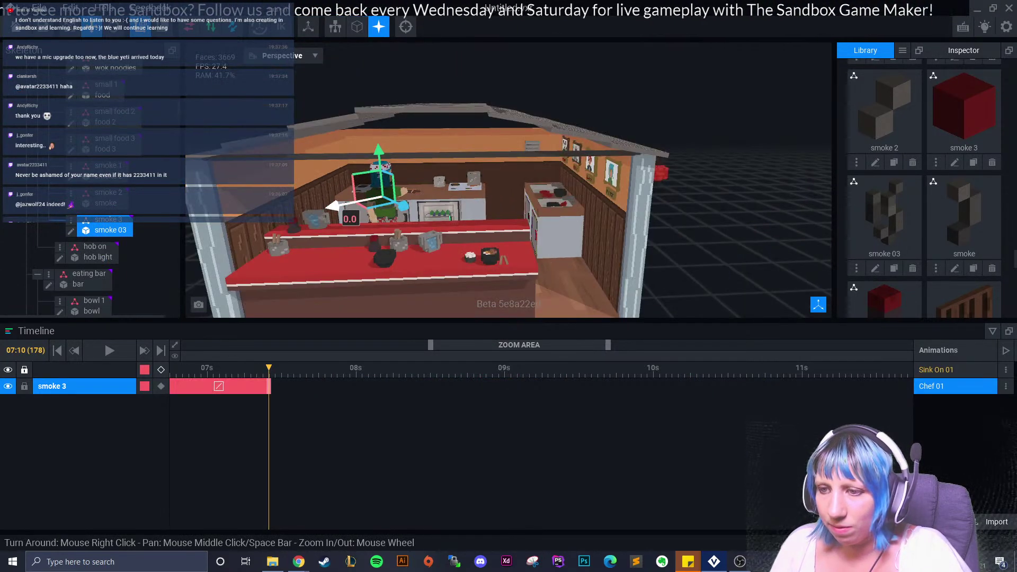
- Move smoke 3 from its rest position to the pot on the lit hob at 07:11
{"action": "mouse_move", "coordinate": [269, 368]}
{"action": "left_mouse_down"}
{"action": "mouse_move", "coordinate": [195, 368]}
{"action": "mouse_move", "coordinate": [275, 368]}
{"action": "left_mouse_up"}
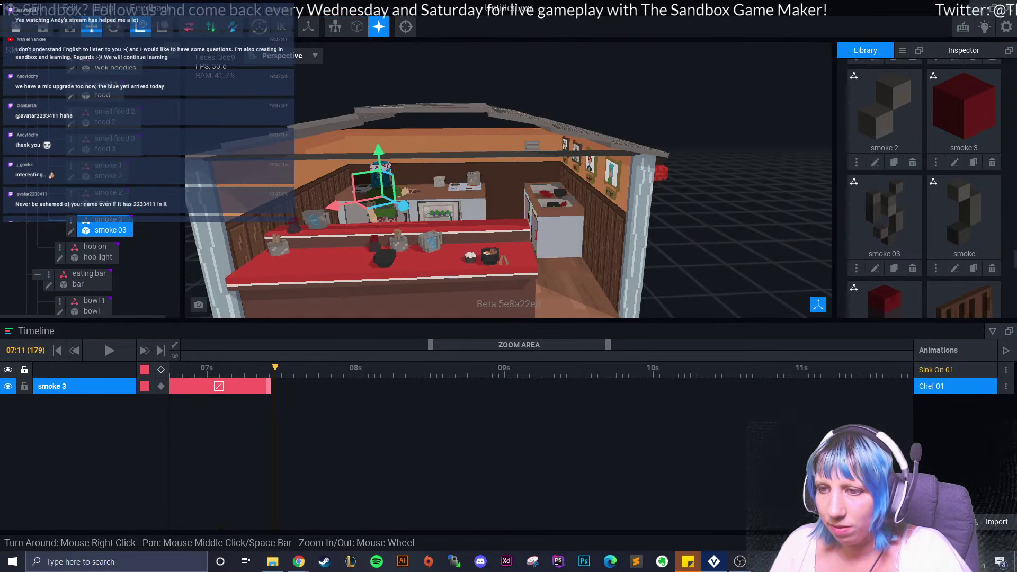
{"action": "left_click_drag", "start_coordinate": [403, 206], "coordinate": [499, 231]}
{"action": "left_click_drag", "start_coordinate": [469, 180], "coordinate": [470, 133]}
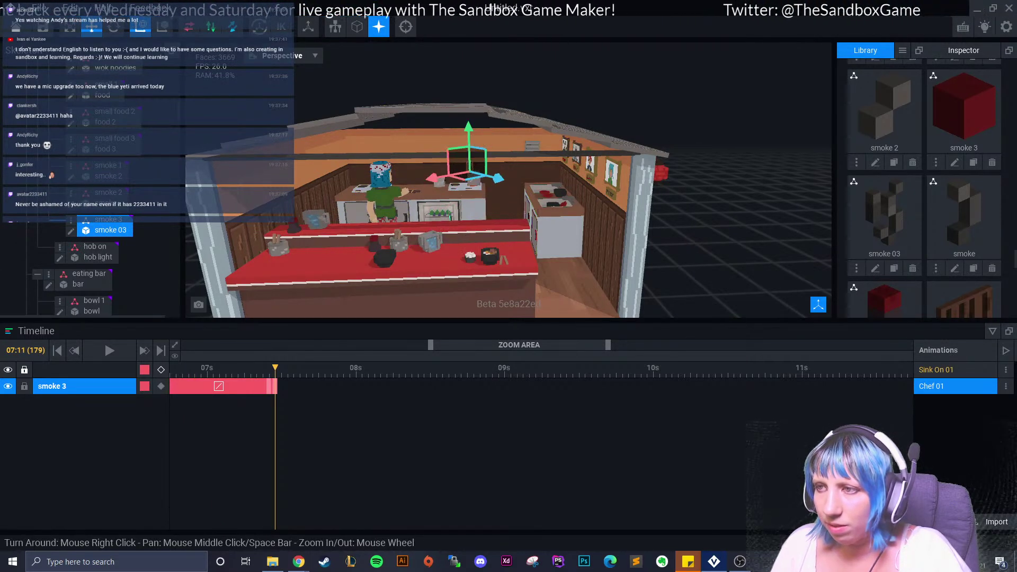
{"action": "scroll", "coordinate": [421, 196], "scroll_direction": "up", "scroll_amount": 4}
{"action": "middle_click_drag", "start_coordinate": [503, 186], "coordinate": [467, 213]}
{"action": "left_click_drag", "start_coordinate": [532, 171], "coordinate": [443, 156]}
{"action": "left_click_drag", "start_coordinate": [379, 157], "coordinate": [468, 154]}
{"action": "left_click_drag", "start_coordinate": [502, 103], "coordinate": [502, 140]}
{"action": "left_click_drag", "start_coordinate": [534, 192], "coordinate": [526, 186]}
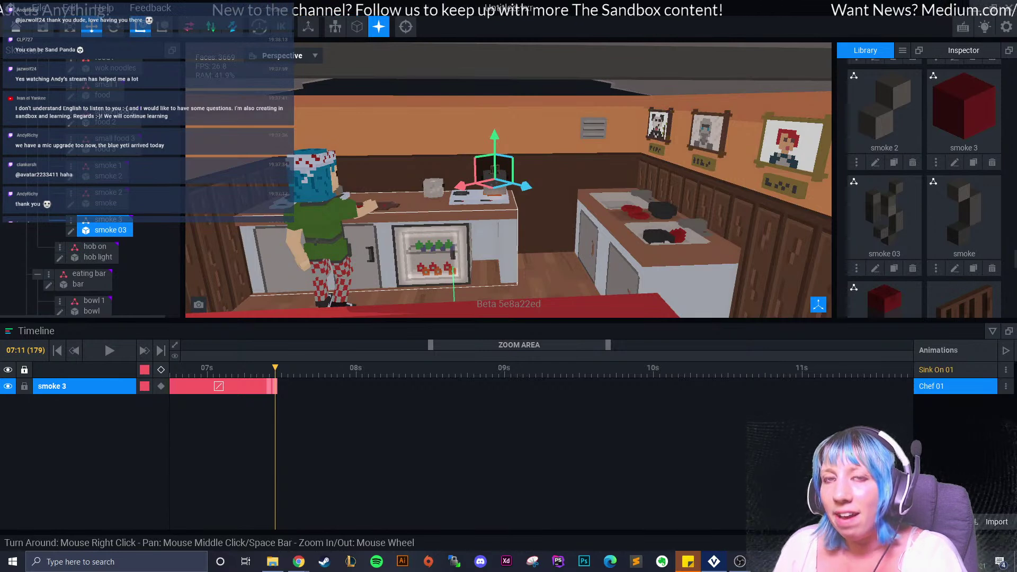
- Fine-tune smoke 3's position at 07:11 so it lines up with the inside of the pot
{"action": "mouse_move", "coordinate": [392, 198]}
{"action": "right_mouse_down"}
{"action": "mouse_move", "coordinate": [403, 196]}
{"action": "mouse_move", "coordinate": [387, 209]}
{"action": "right_mouse_up"}
{"action": "scroll", "coordinate": [387, 209], "scroll_direction": "up", "scroll_amount": 3}
{"action": "scroll", "coordinate": [387, 209], "scroll_direction": "up", "scroll_amount": 2}
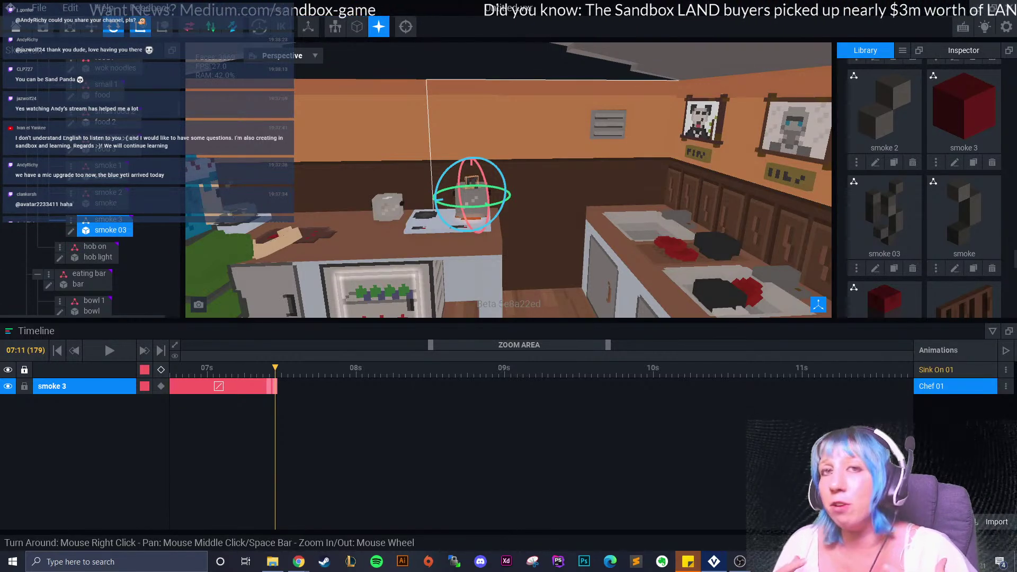
{"action": "right_click_drag", "start_coordinate": [508, 180], "coordinate": [501, 189]}
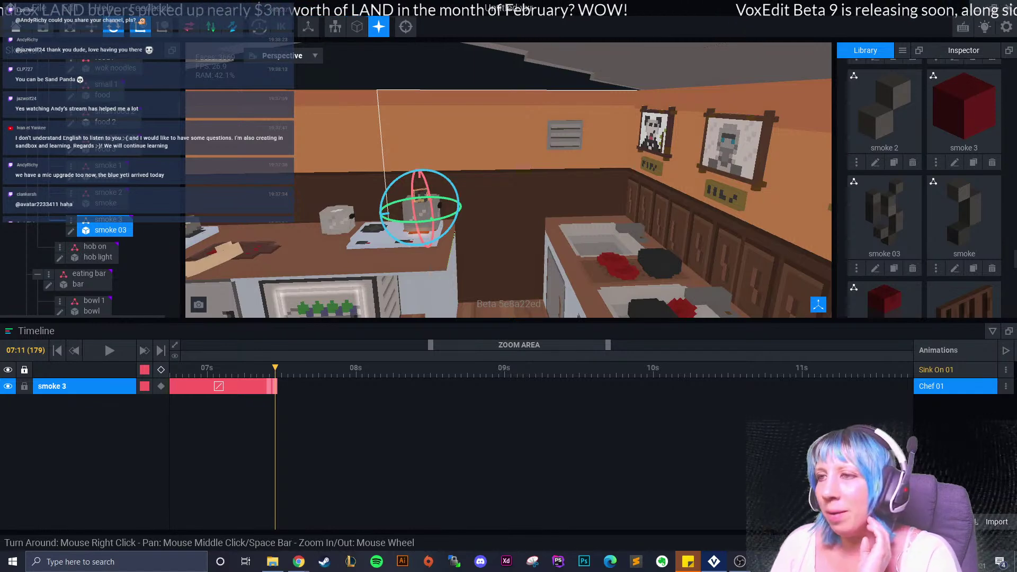
{"action": "left_click_drag", "start_coordinate": [420, 196], "coordinate": [420, 189]}
{"action": "right_click_drag", "start_coordinate": [421, 190], "coordinate": [427, 191]}
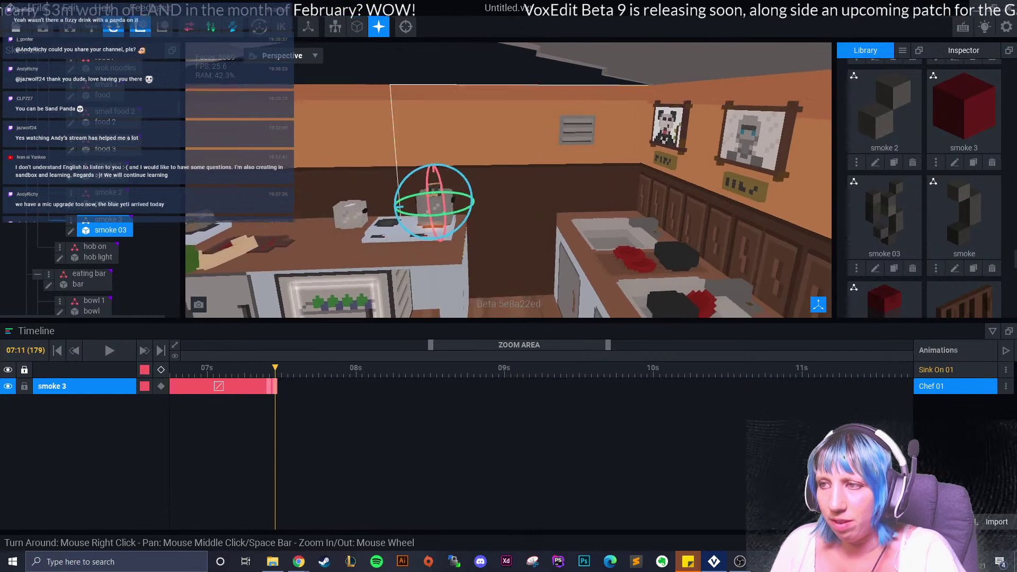
{"action": "middle_click_drag", "start_coordinate": [427, 191], "coordinate": [442, 182]}
{"action": "left_click", "coordinate": [91, 26]}
{"action": "left_click_drag", "start_coordinate": [435, 184], "coordinate": [434, 182]}
{"action": "left_click_drag", "start_coordinate": [448, 166], "coordinate": [447, 166]}
- Delete smoke 3's stray keyframe at 07:12 and lower the smoke further into the pot at 07:11
{"action": "key", "text": "Left"}
{"action": "key", "text": "Right"}
{"action": "key", "text": "Right"}
{"action": "double_click", "coordinate": [282, 386]}
{"action": "key", "text": "Delete"}
{"action": "key", "text": "Left"}
{"action": "left_click_drag", "start_coordinate": [448, 159], "coordinate": [448, 167]}
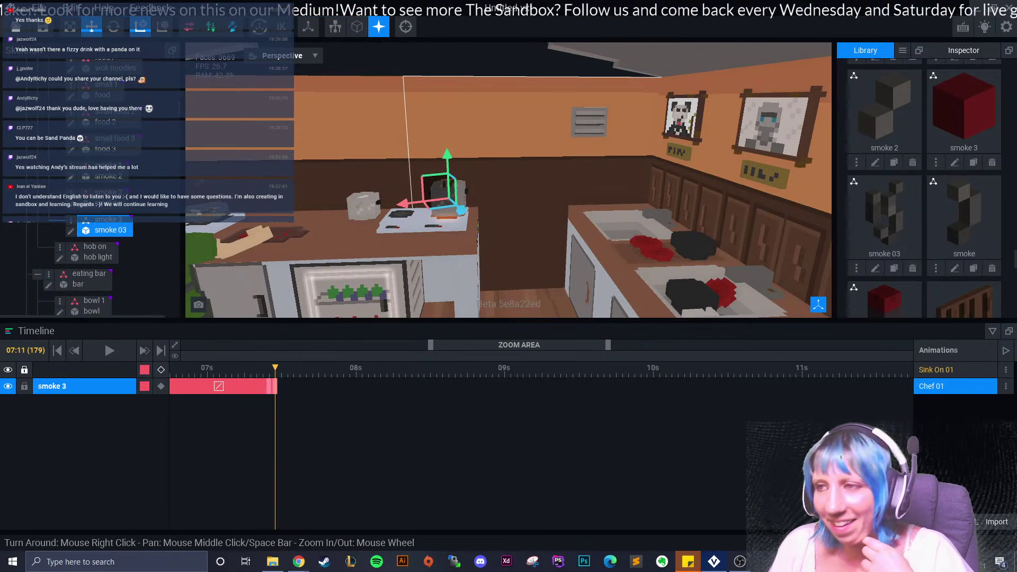
- Raise smoke 3 straight up above the pot and tilt it slightly at 07:23
{"action": "right_click_drag", "start_coordinate": [453, 220], "coordinate": [430, 220]}
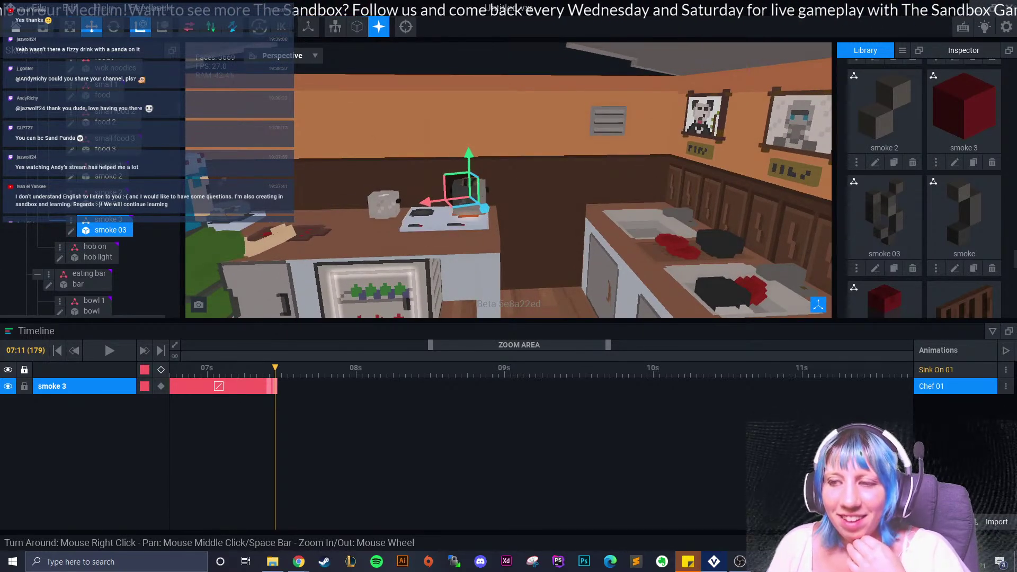
{"action": "left_click_drag", "start_coordinate": [275, 368], "coordinate": [349, 367]}
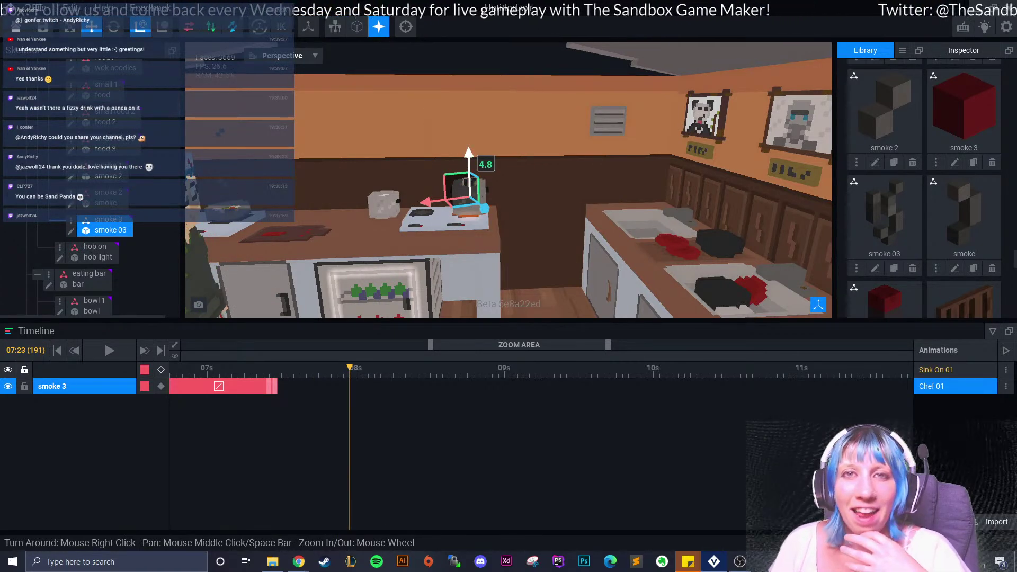
{"action": "left_click_drag", "start_coordinate": [469, 159], "coordinate": [484, 124]}
{"action": "key", "text": "e"}
{"action": "left_click_drag", "start_coordinate": [472, 158], "coordinate": [480, 161]}
{"action": "mouse_move", "coordinate": [481, 160]}
{"action": "middle_mouse_down"}
{"action": "mouse_move", "coordinate": [497, 161]}
{"action": "mouse_move", "coordinate": [489, 165]}
{"action": "middle_mouse_up"}
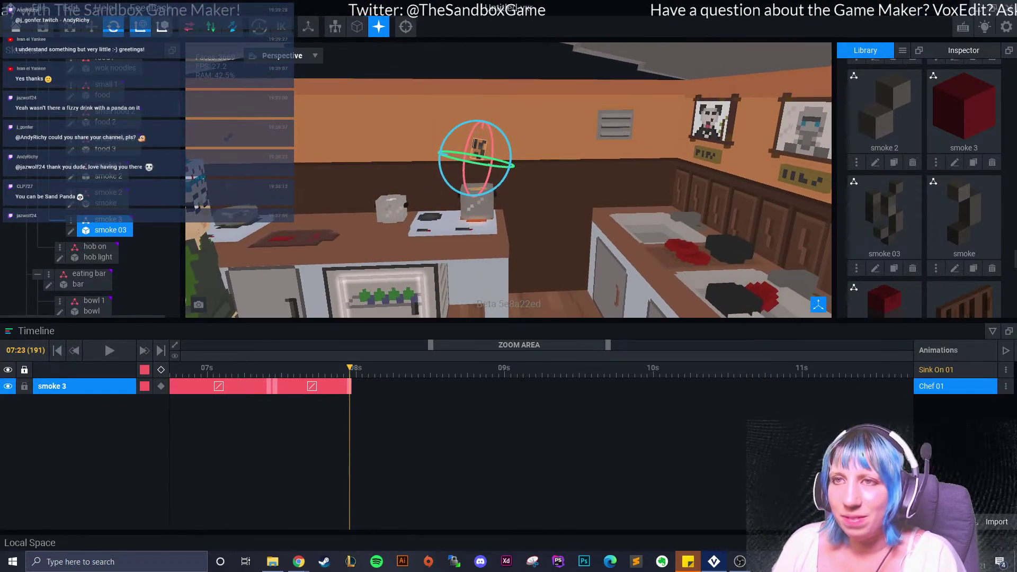
- Raise smoke 3 a little higher above the pot on the lit hob at 07:23
{"action": "left_click", "coordinate": [406, 26]}
{"action": "scroll", "coordinate": [466, 159], "scroll_direction": "up", "scroll_amount": 10}
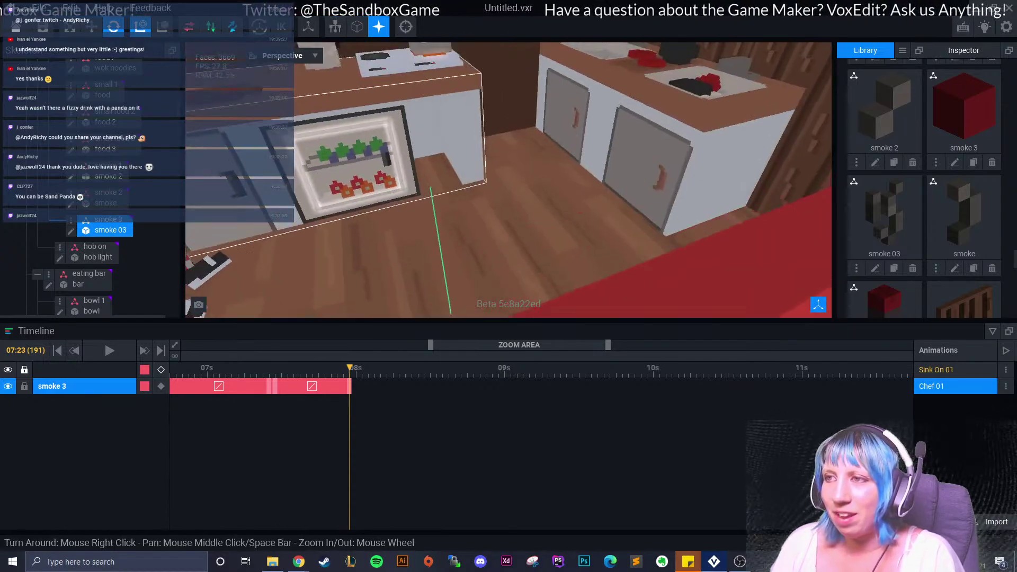
{"action": "middle_click_drag", "start_coordinate": [466, 159], "coordinate": [530, 233]}
{"action": "right_click_drag", "start_coordinate": [530, 233], "coordinate": [540, 170]}
{"action": "middle_click_drag", "start_coordinate": [540, 170], "coordinate": [477, 243]}
{"action": "scroll", "coordinate": [477, 180], "scroll_direction": "up", "scroll_amount": 3}
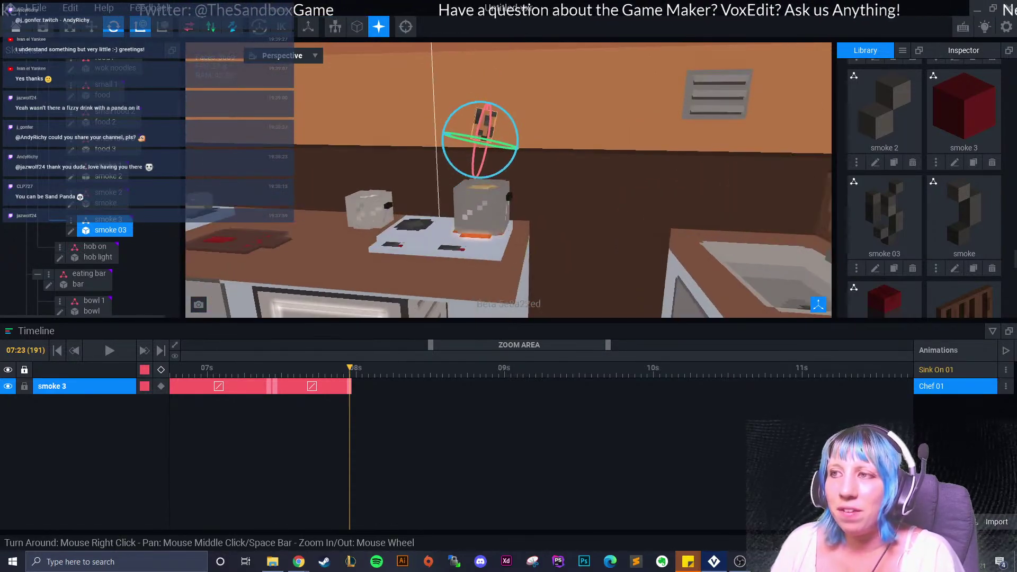
{"action": "right_click_drag", "start_coordinate": [477, 180], "coordinate": [493, 185]}
{"action": "middle_click_drag", "start_coordinate": [492, 186], "coordinate": [473, 186]}
{"action": "right_click_drag", "start_coordinate": [472, 185], "coordinate": [429, 153]}
{"action": "middle_click_drag", "start_coordinate": [409, 139], "coordinate": [422, 154]}
{"action": "right_click_drag", "start_coordinate": [423, 154], "coordinate": [432, 157]}
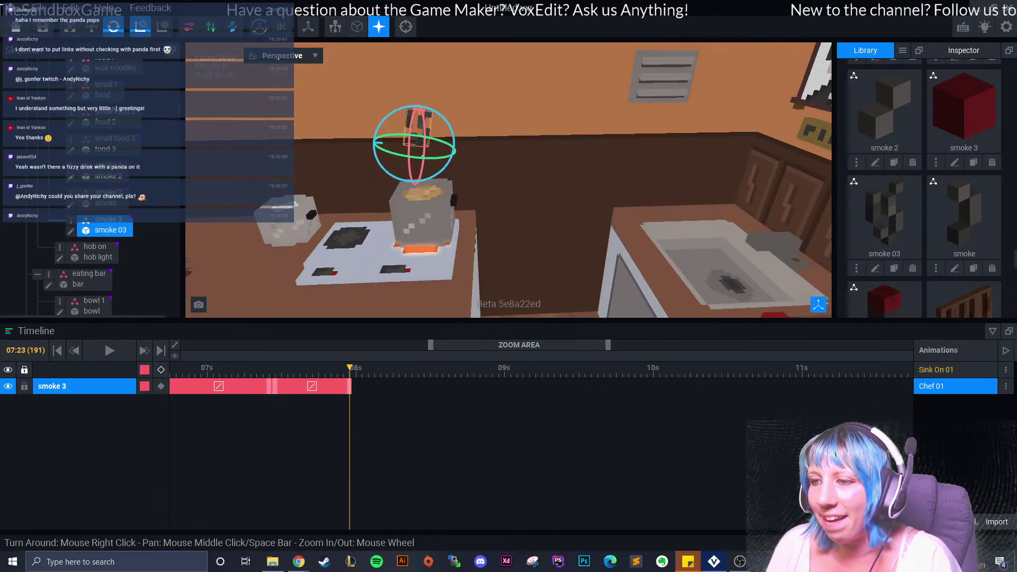
{"action": "mouse_move", "coordinate": [350, 368]}
{"action": "left_mouse_down"}
{"action": "mouse_move", "coordinate": [268, 368]}
{"action": "mouse_move", "coordinate": [349, 368]}
{"action": "left_mouse_up"}
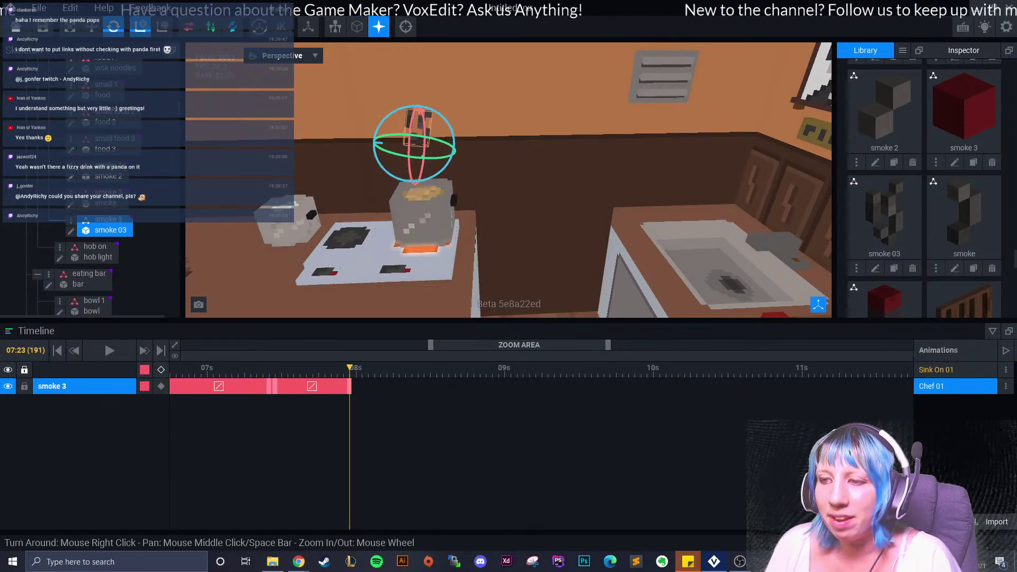
{"action": "left_click", "coordinate": [92, 26]}
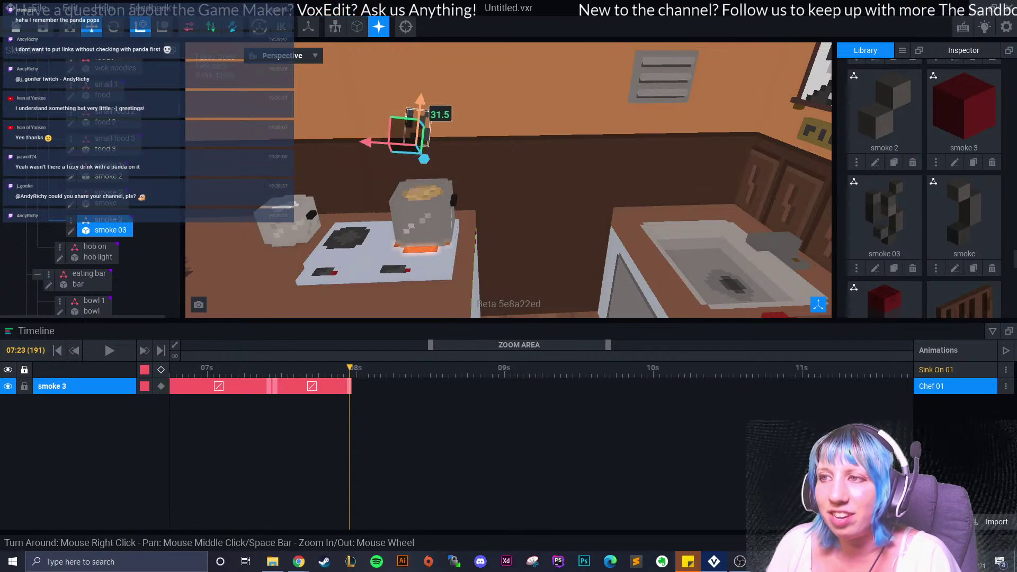
{"action": "left_click_drag", "start_coordinate": [420, 101], "coordinate": [422, 83]}
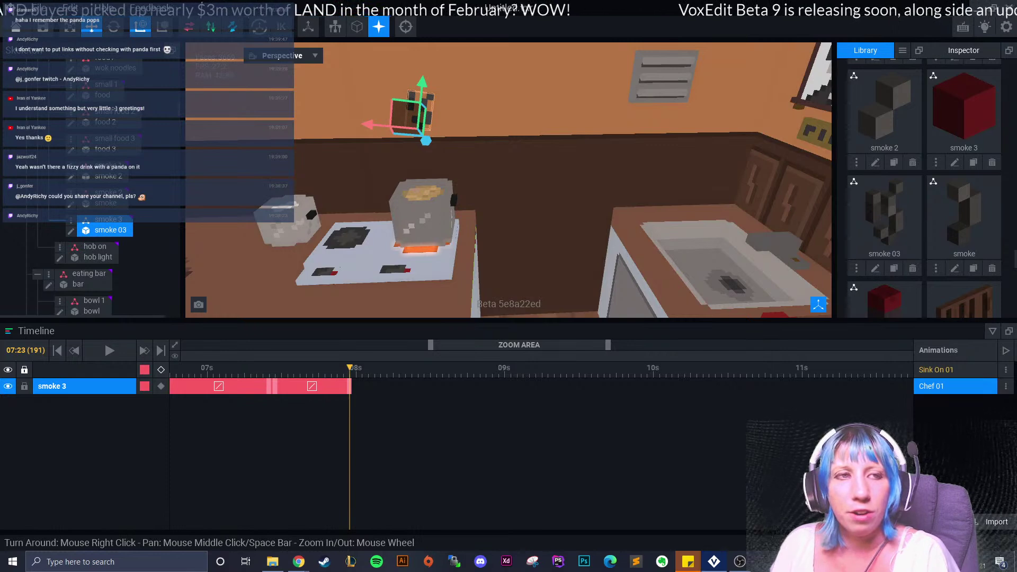
- Tilt smoke 3 slightly sideways above the pot at 07:23
{"action": "mouse_move", "coordinate": [350, 367]}
{"action": "left_mouse_down"}
{"action": "mouse_move", "coordinate": [243, 367]}
{"action": "mouse_move", "coordinate": [350, 367]}
{"action": "left_mouse_up"}
{"action": "key", "text": "e"}
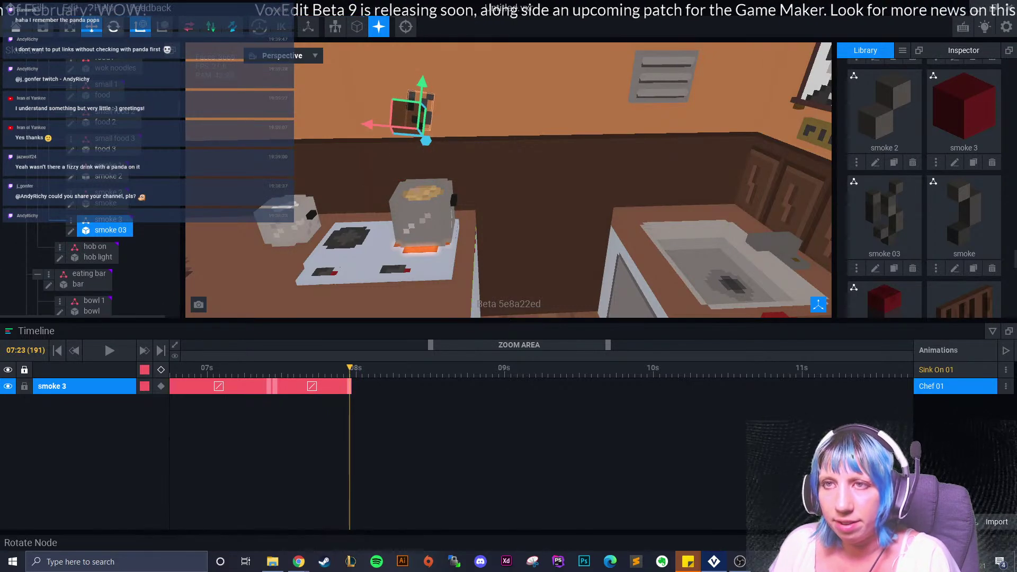
{"action": "left_click_drag", "start_coordinate": [460, 115], "coordinate": [467, 114]}
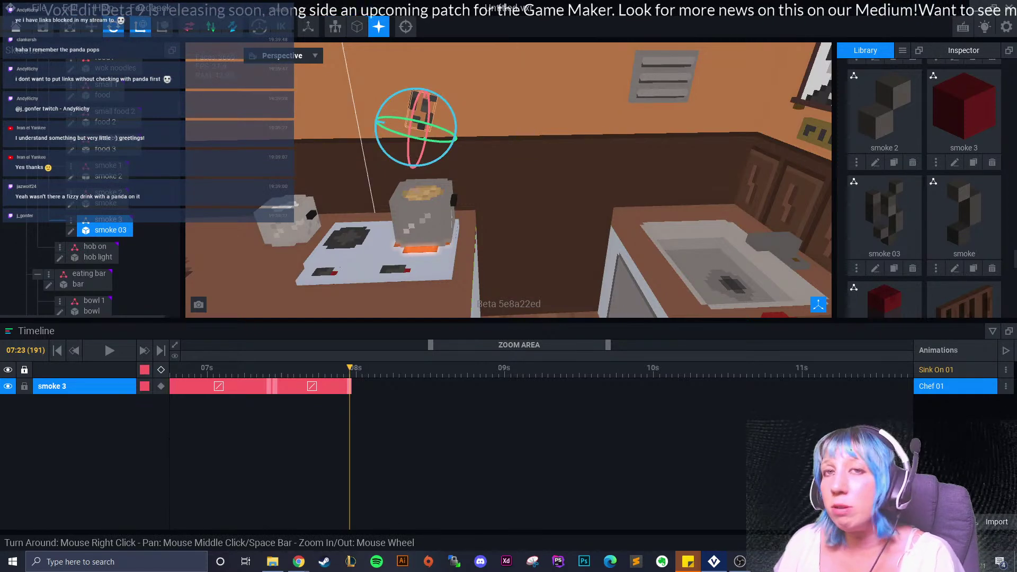
- Raise smoke 3 high up the wall above the pot and set this keyframe at 08:11
{"action": "left_click_drag", "start_coordinate": [349, 367], "coordinate": [412, 368]}
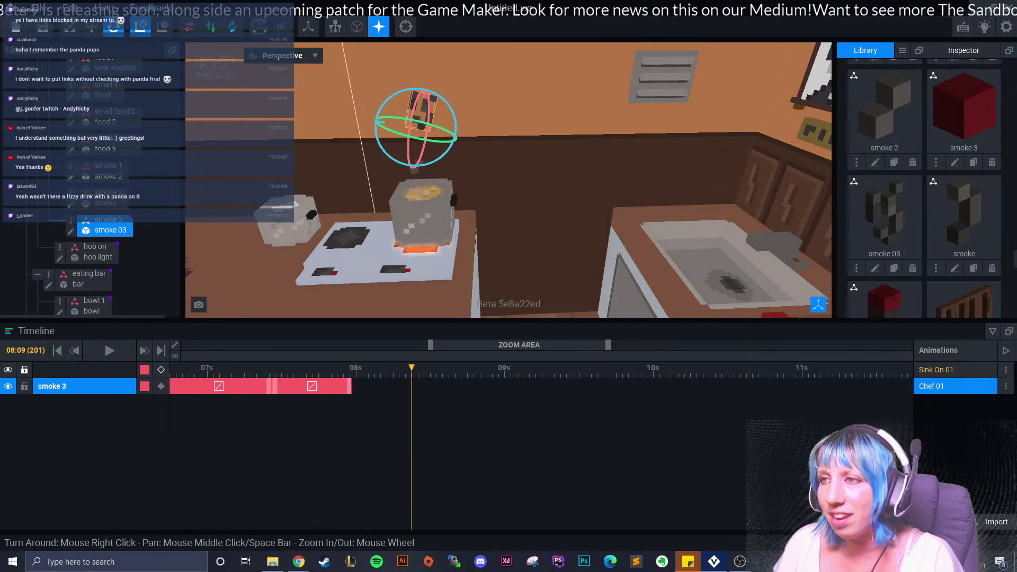
{"action": "left_click_drag", "start_coordinate": [466, 117], "coordinate": [418, 92]}
{"action": "key", "text": "w"}
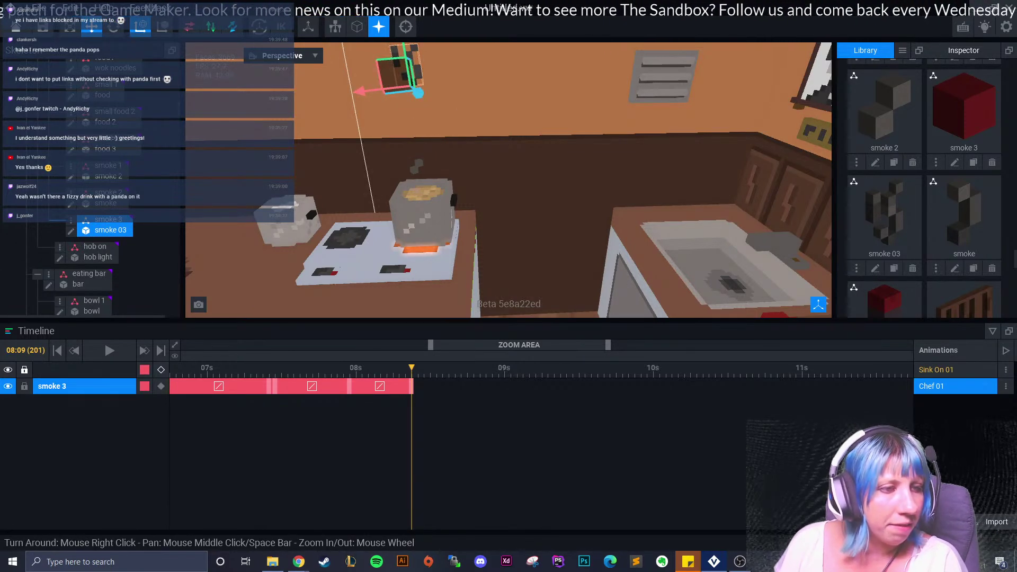
{"action": "right_click_drag", "start_coordinate": [418, 93], "coordinate": [419, 135]}
{"action": "left_click_drag", "start_coordinate": [374, 139], "coordinate": [367, 103]}
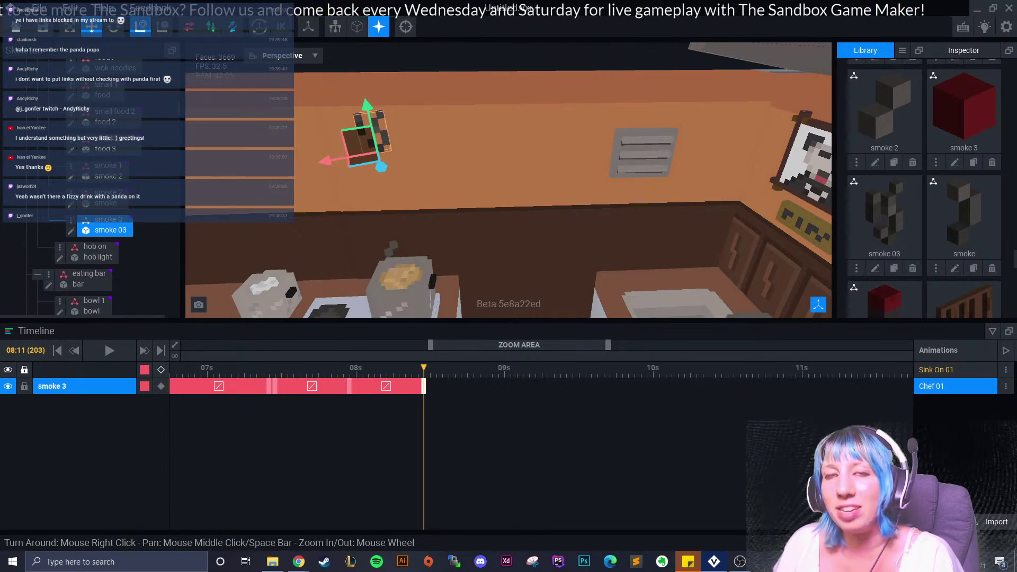
- Try a higher smoke 3 keyframe around 08:14 with a changed tilt at 08:12
{"action": "mouse_move", "coordinate": [424, 368]}
{"action": "left_mouse_down"}
{"action": "mouse_move", "coordinate": [269, 367]}
{"action": "mouse_move", "coordinate": [483, 368]}
{"action": "mouse_move", "coordinate": [430, 368]}
{"action": "left_mouse_up"}
{"action": "left_click_drag", "start_coordinate": [366, 106], "coordinate": [360, 78]}
{"action": "left_click_drag", "start_coordinate": [430, 386], "coordinate": [448, 386]}
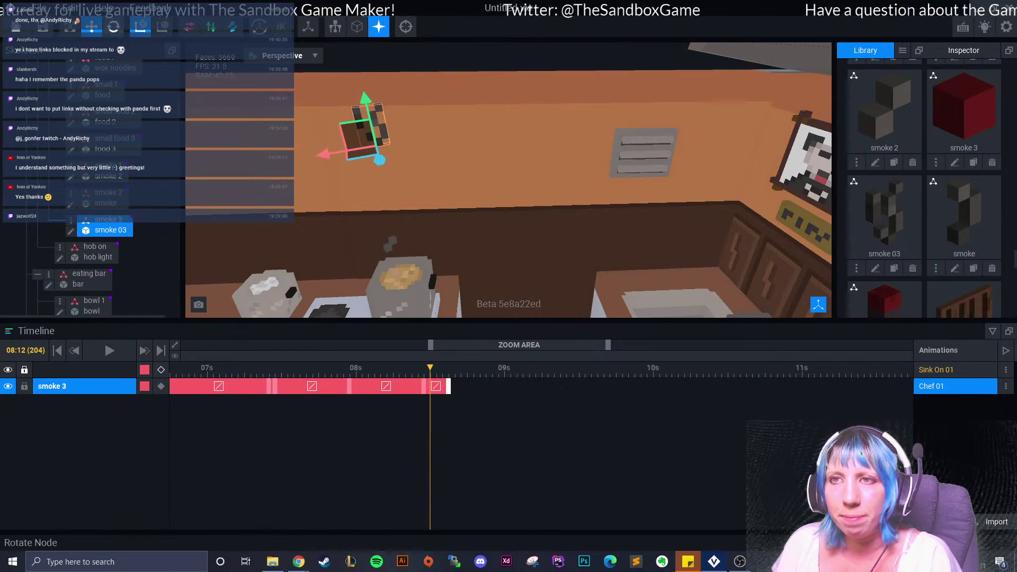
{"action": "left_click", "coordinate": [113, 26]}
{"action": "left_click_drag", "start_coordinate": [405, 153], "coordinate": [394, 121]}
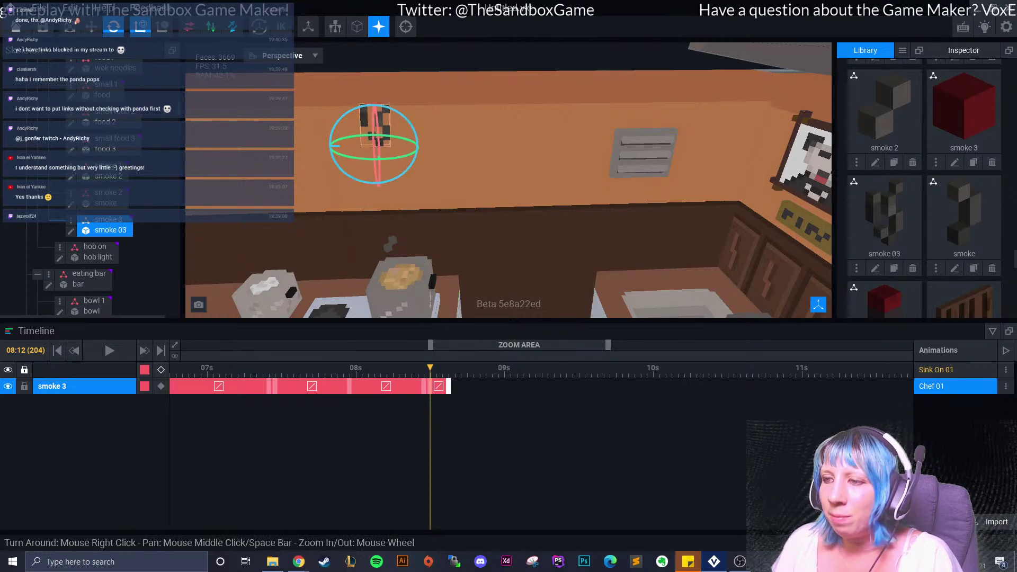
{"action": "key", "text": "Right"}
{"action": "key", "text": "Right"}
{"action": "key", "text": "Right"}
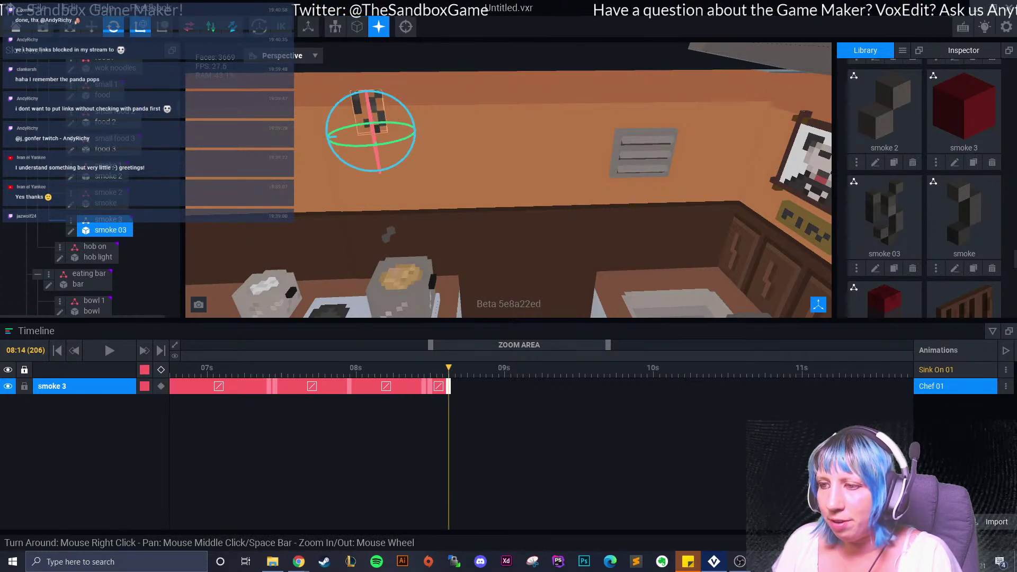
{"action": "key", "text": "Left"}
{"action": "key", "text": "Left"}
{"action": "key", "text": "Left"}
{"action": "key", "text": "Left"}
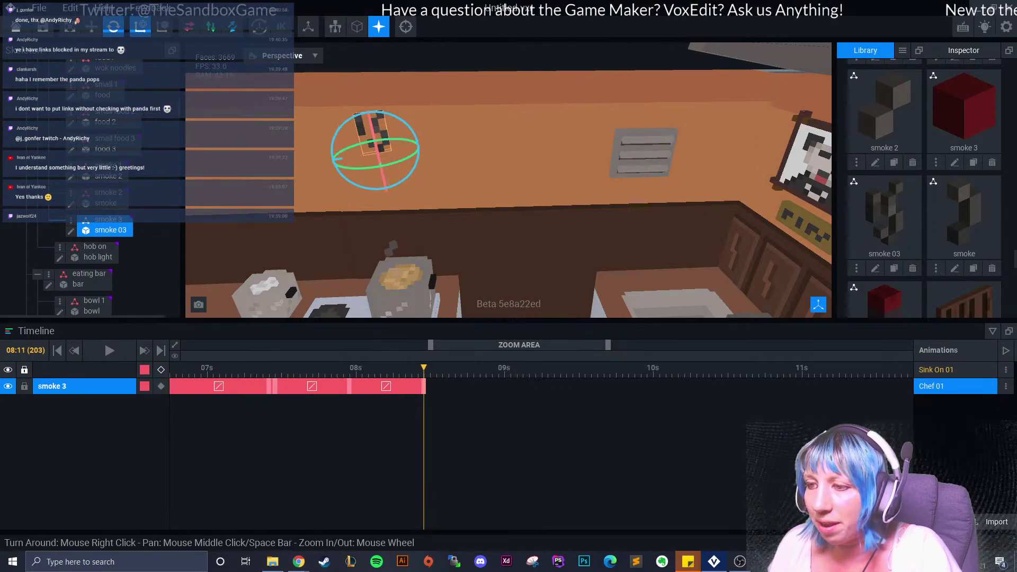
- Raise smoke 3 to the ceiling line above the pot and place this keyframe just before 08:22
{"action": "key", "text": "Right"}
{"action": "key", "text": "Right"}
{"action": "key", "text": "Right"}
{"action": "key", "text": "Right"}
{"action": "key", "text": "Right"}
{"action": "key", "text": "Right"}
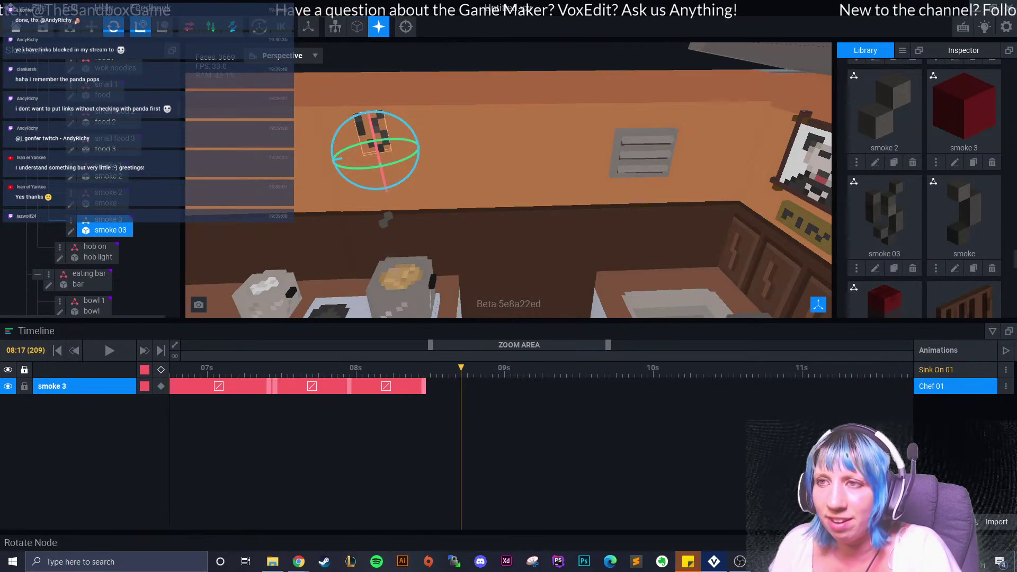
{"action": "left_click_drag", "start_coordinate": [387, 112], "coordinate": [372, 64]}
{"action": "left_click", "coordinate": [91, 27]}
{"action": "scroll", "coordinate": [383, 222], "scroll_direction": "down", "scroll_amount": 3}
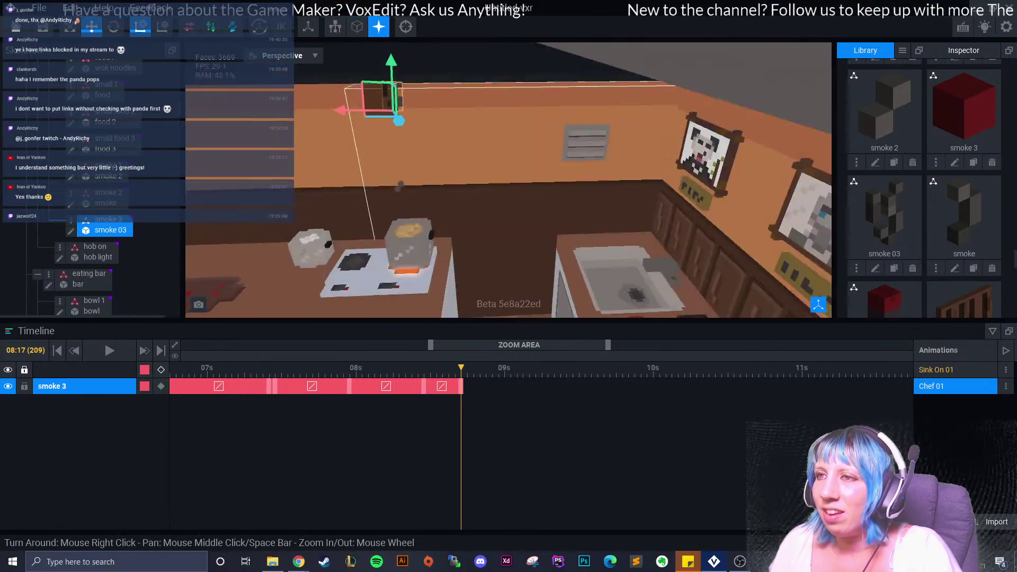
{"action": "middle_click_drag", "start_coordinate": [383, 223], "coordinate": [419, 169]}
{"action": "right_click_drag", "start_coordinate": [419, 168], "coordinate": [422, 142]}
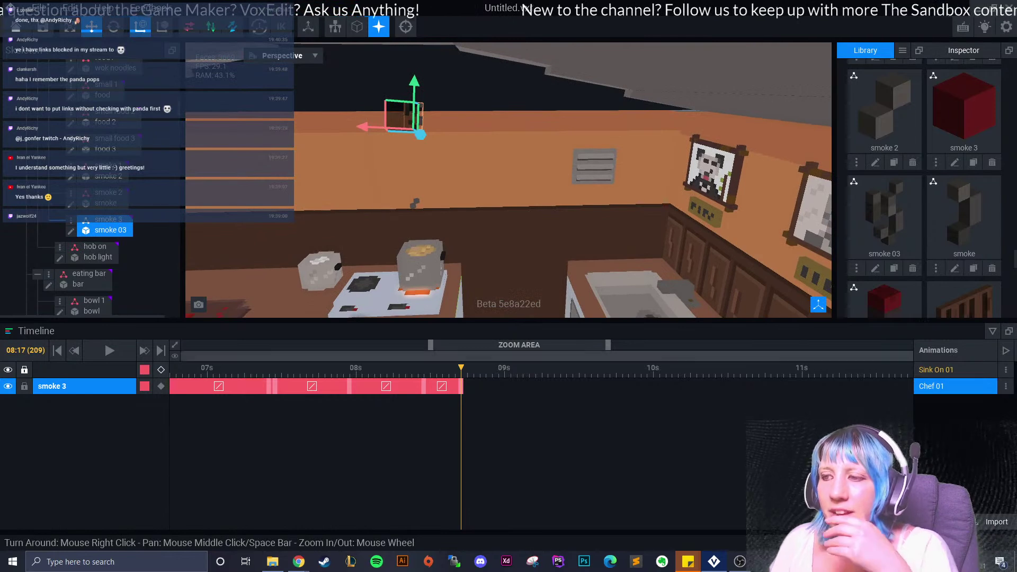
{"action": "left_click_drag", "start_coordinate": [460, 386], "coordinate": [492, 367]}
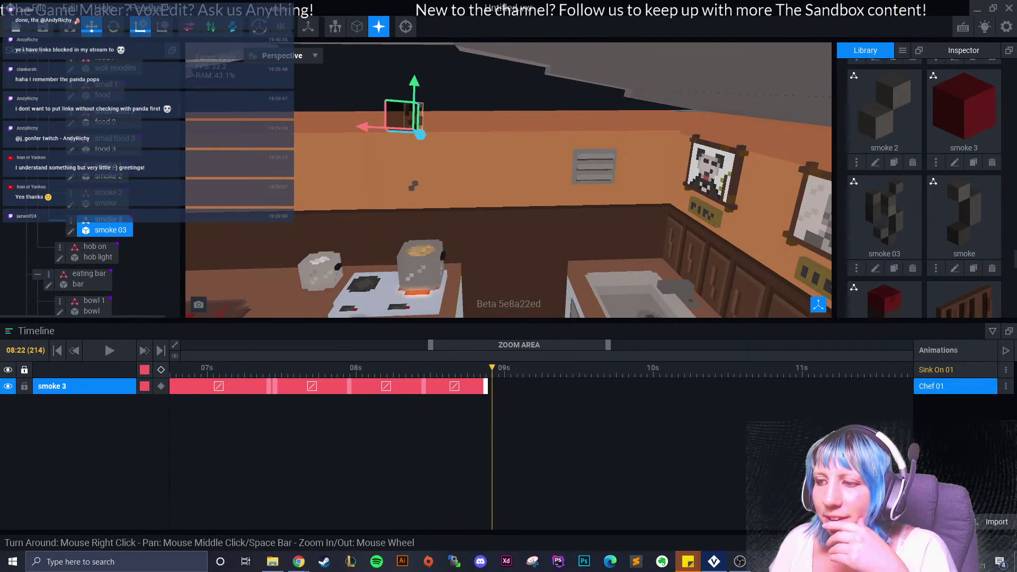
- Copy smoke 3's rest-position keyframe from just before 07:11 and paste it at 08:22
{"action": "left_click", "coordinate": [269, 386]}
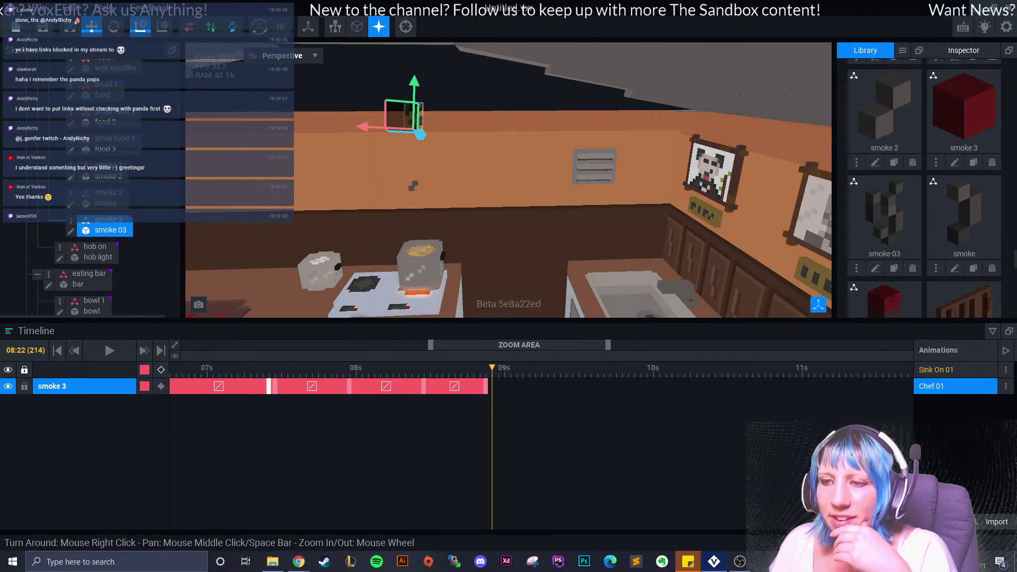
{"action": "right_click", "coordinate": [268, 386]}
{"action": "left_click", "coordinate": [294, 365]}
{"action": "left_click", "coordinate": [492, 386]}
{"action": "right_click", "coordinate": [493, 386]}
{"action": "left_click", "coordinate": [519, 386]}
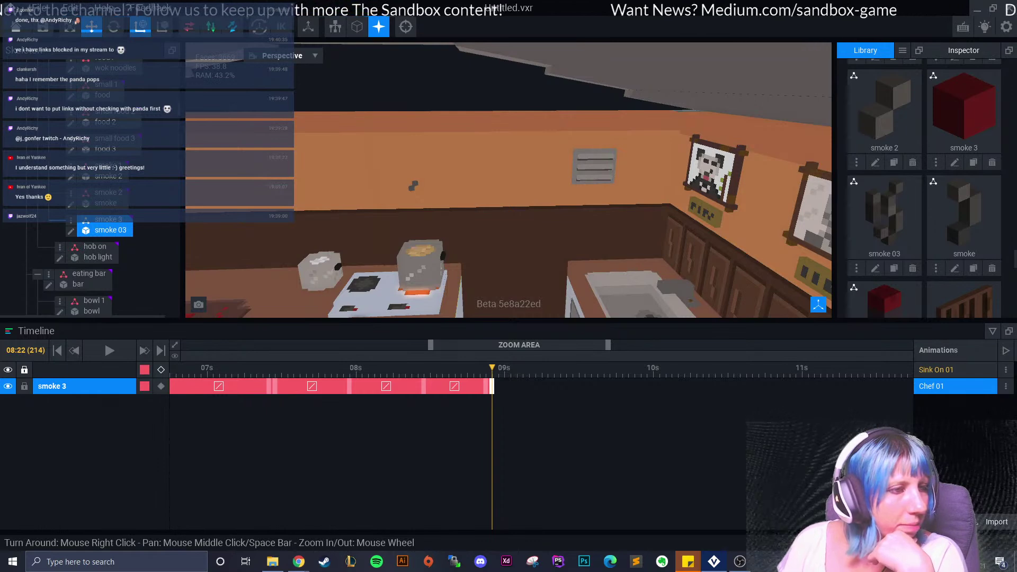
- Play the Chef 01 animation from the start and examine the smoke's movement from outside the kitchen
{"action": "left_click", "coordinate": [213, 367]}
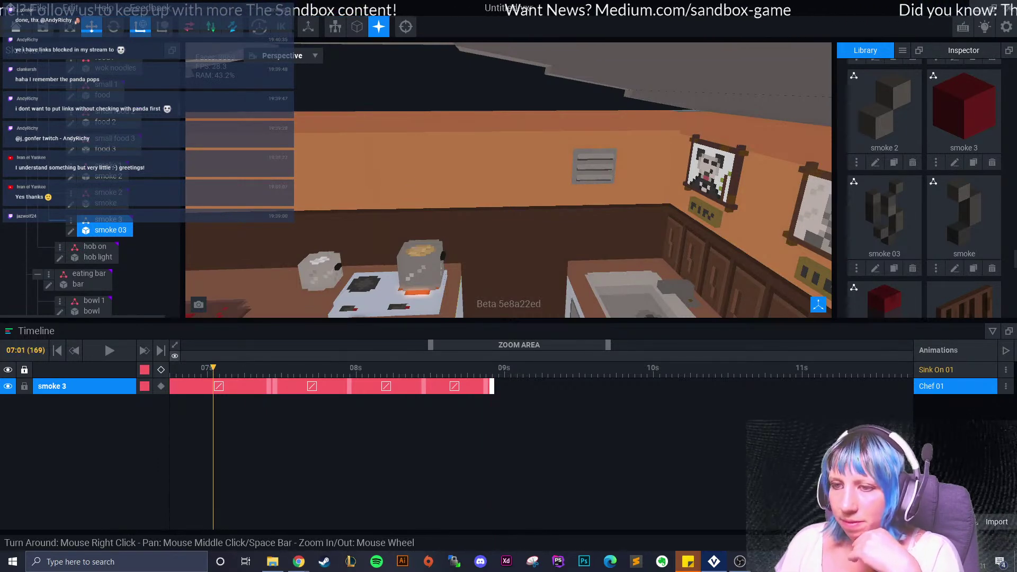
{"action": "left_click_drag", "start_coordinate": [519, 345], "coordinate": [272, 345]}
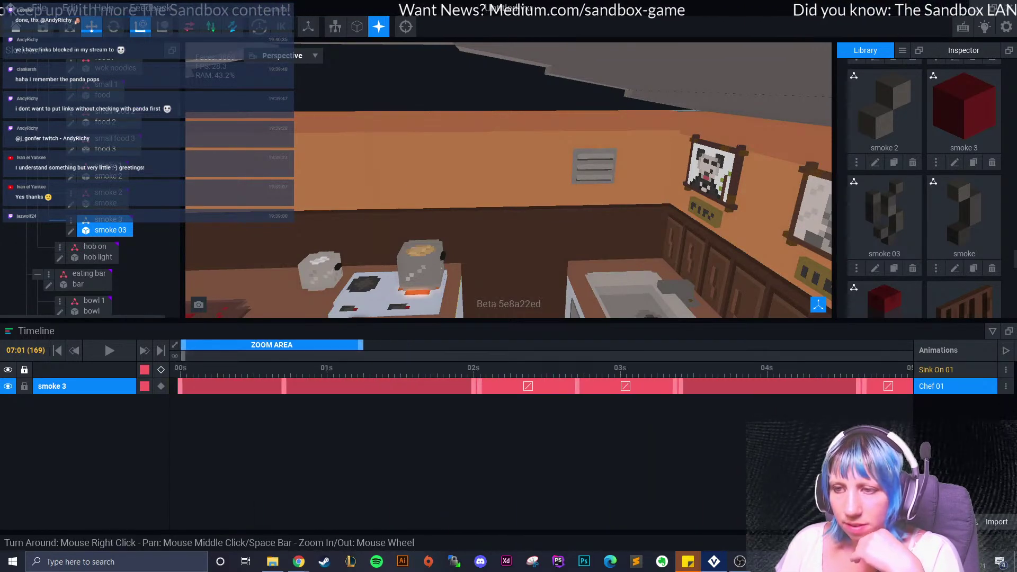
{"action": "left_click", "coordinate": [181, 367]}
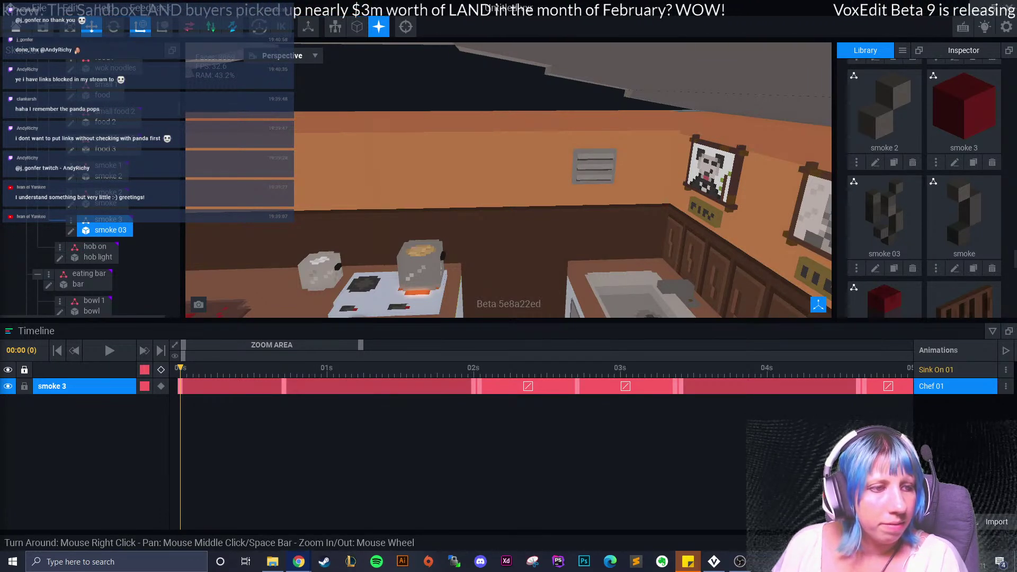
{"action": "left_click", "coordinate": [109, 350]}
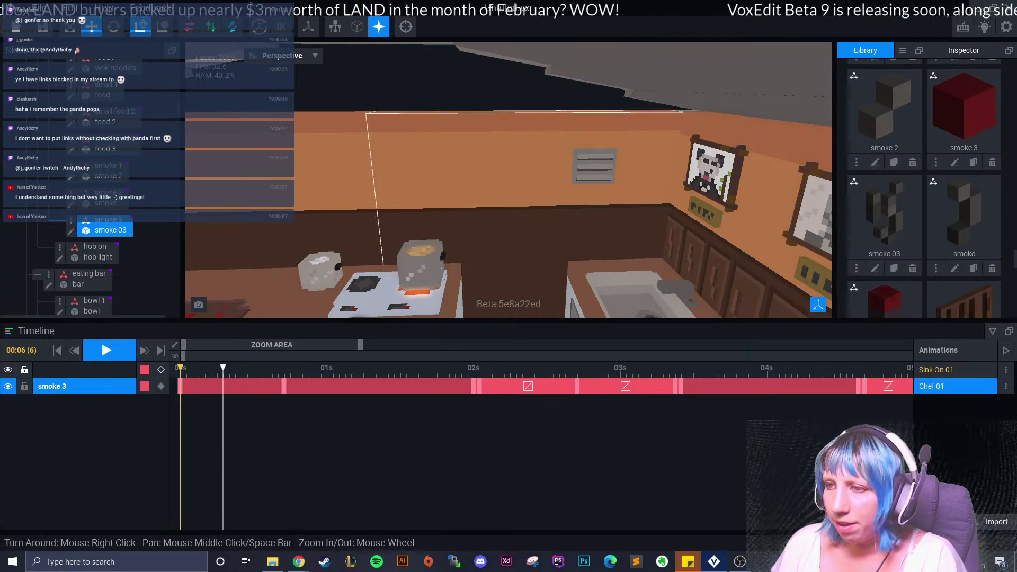
{"action": "middle_click_drag", "start_coordinate": [360, 281], "coordinate": [419, 167]}
{"action": "scroll", "coordinate": [418, 167], "scroll_direction": "down", "scroll_amount": 8}
{"action": "left_click", "coordinate": [516, 252]}
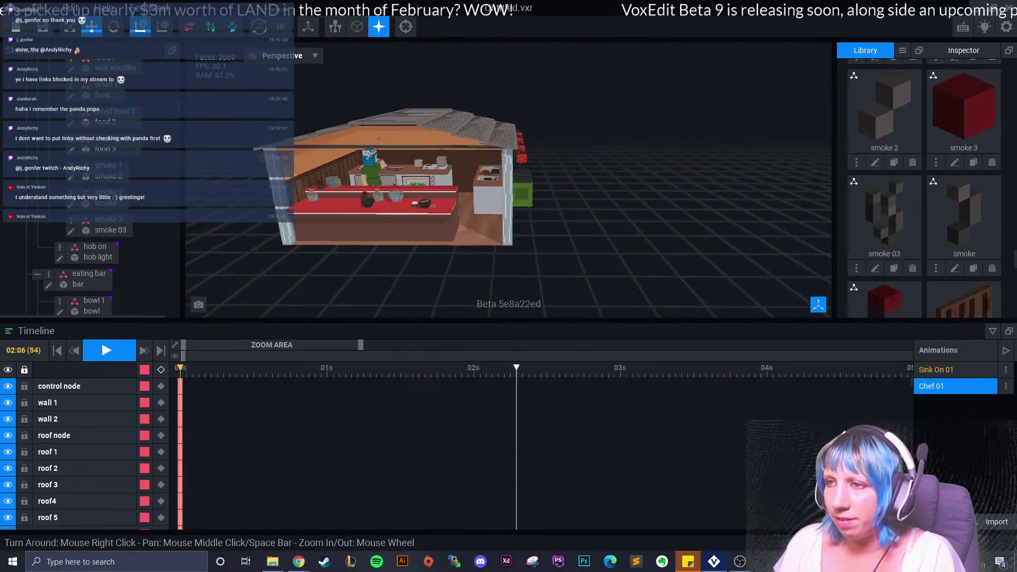
{"action": "right_click_drag", "start_coordinate": [515, 252], "coordinate": [619, 281]}
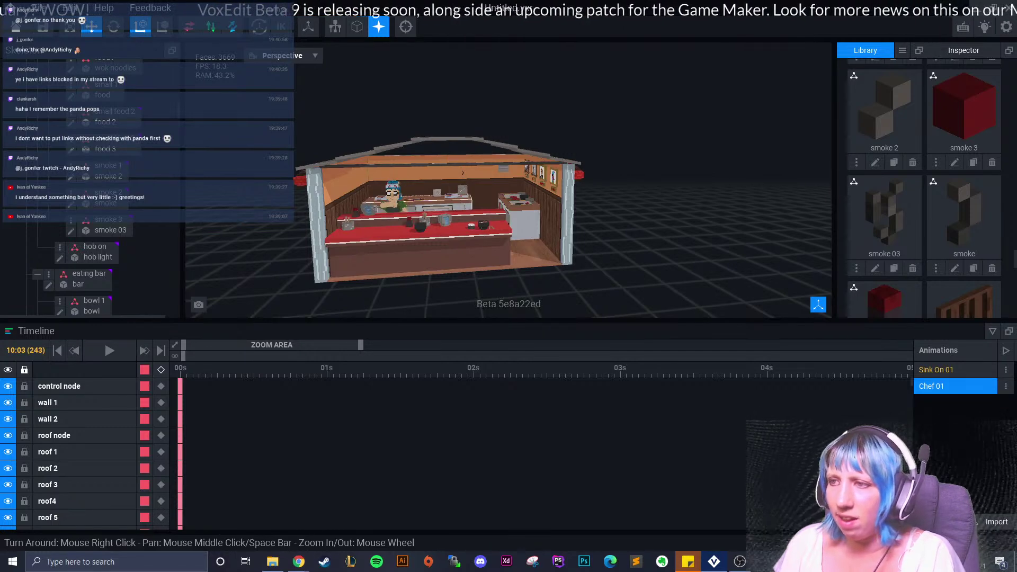
{"action": "scroll", "coordinate": [461, 174], "scroll_direction": "up", "scroll_amount": 5}
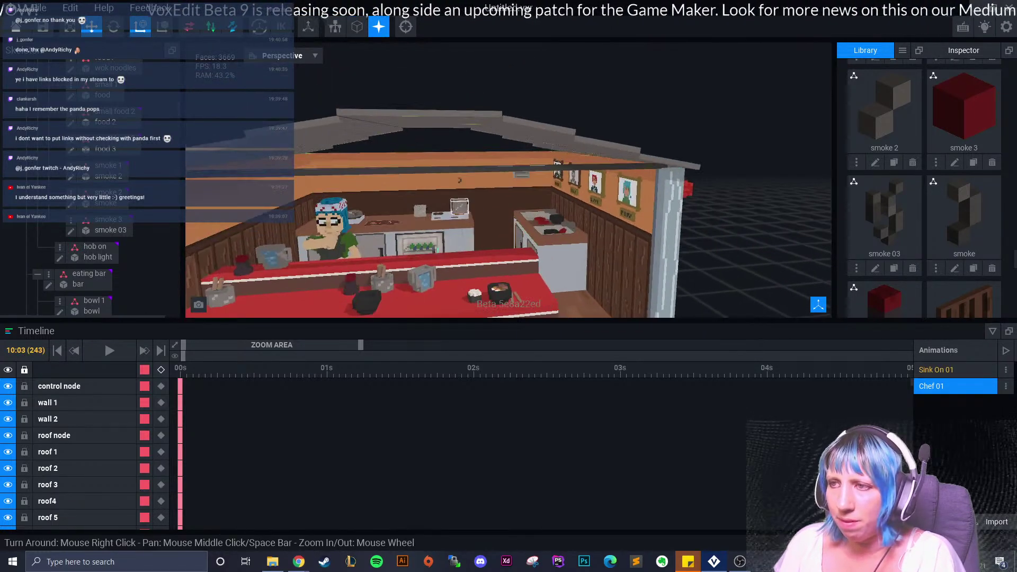
{"action": "scroll", "coordinate": [461, 175], "scroll_direction": "up", "scroll_amount": 2}
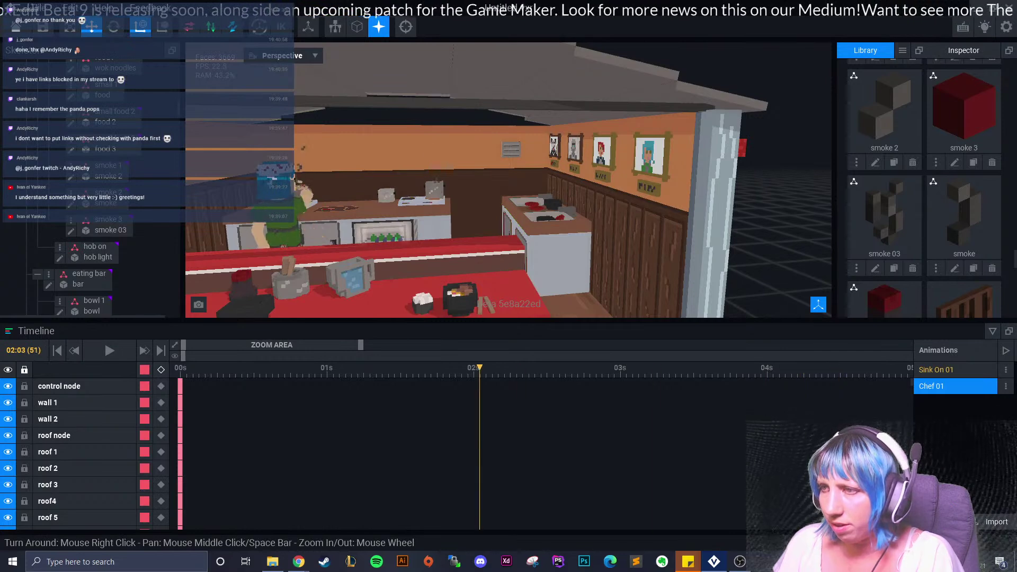
- Move smoke 3's rest-position keyframe just before 07:11 earlier, to before the 07s mark
{"action": "left_click", "coordinate": [434, 189]}
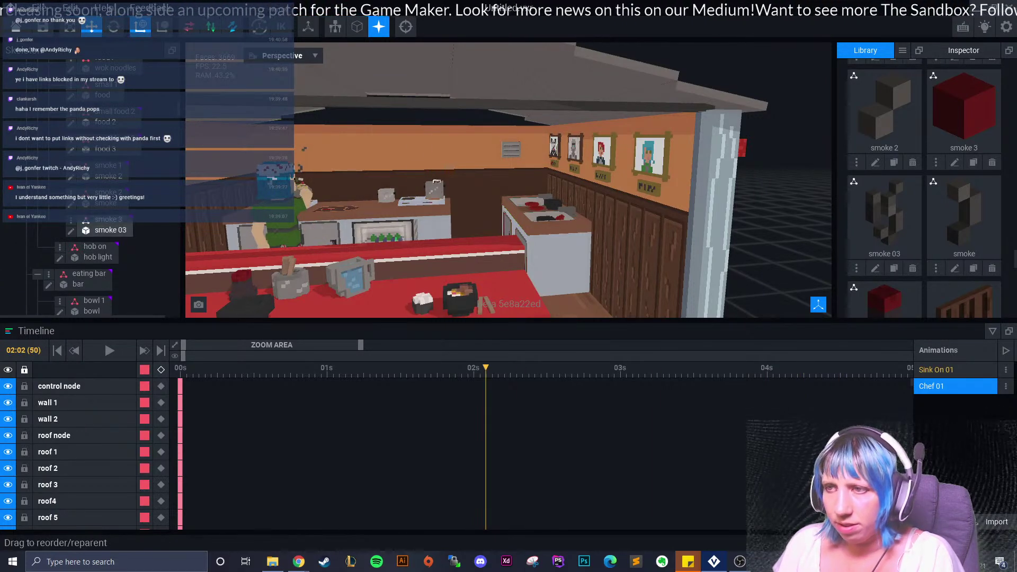
{"action": "left_click_drag", "start_coordinate": [272, 345], "coordinate": [377, 344]}
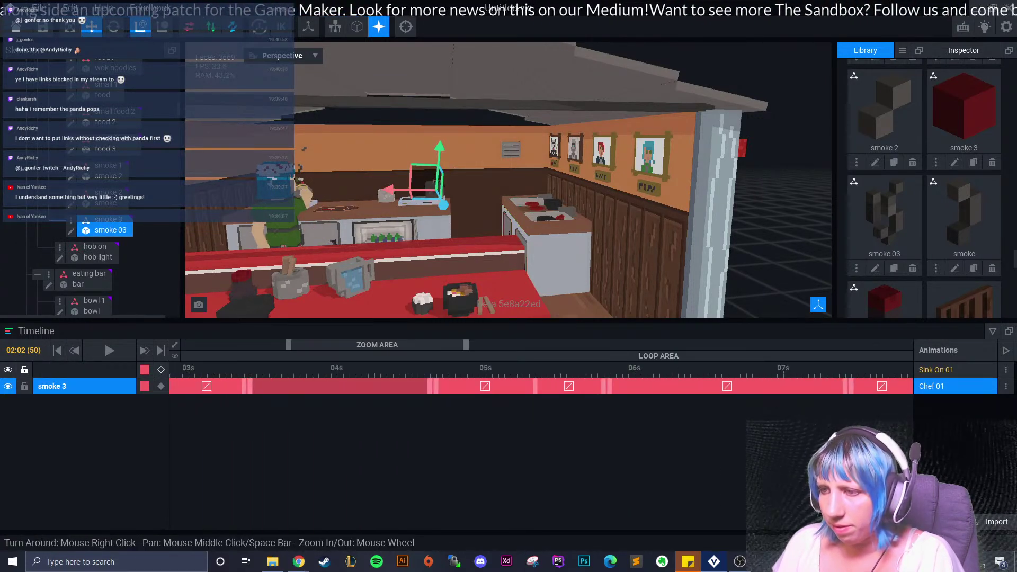
{"action": "mouse_move", "coordinate": [430, 386]}
{"action": "left_mouse_down"}
{"action": "mouse_move", "coordinate": [361, 386]}
{"action": "mouse_move", "coordinate": [430, 387]}
{"action": "mouse_move", "coordinate": [374, 386]}
{"action": "mouse_move", "coordinate": [410, 386]}
{"action": "left_mouse_up"}
{"action": "left_click_drag", "start_coordinate": [378, 345], "coordinate": [441, 345]}
{"action": "left_click_drag", "start_coordinate": [360, 368], "coordinate": [501, 386]}
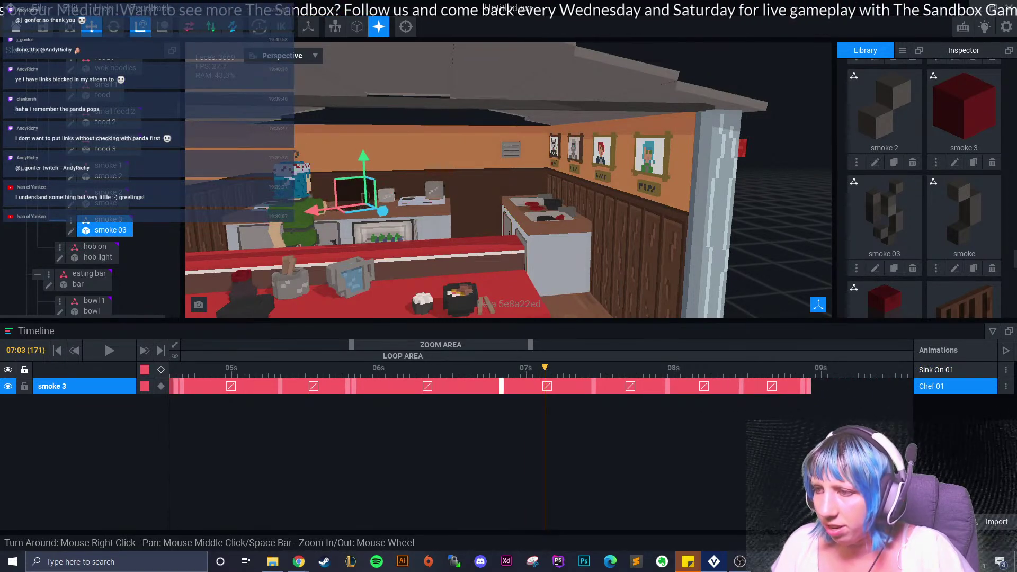
- Shift the keyframes of smoke 3's last rise earlier so that its final reset keyframe lands at 08:11
{"action": "left_click_drag", "start_coordinate": [593, 386], "coordinate": [673, 386]}
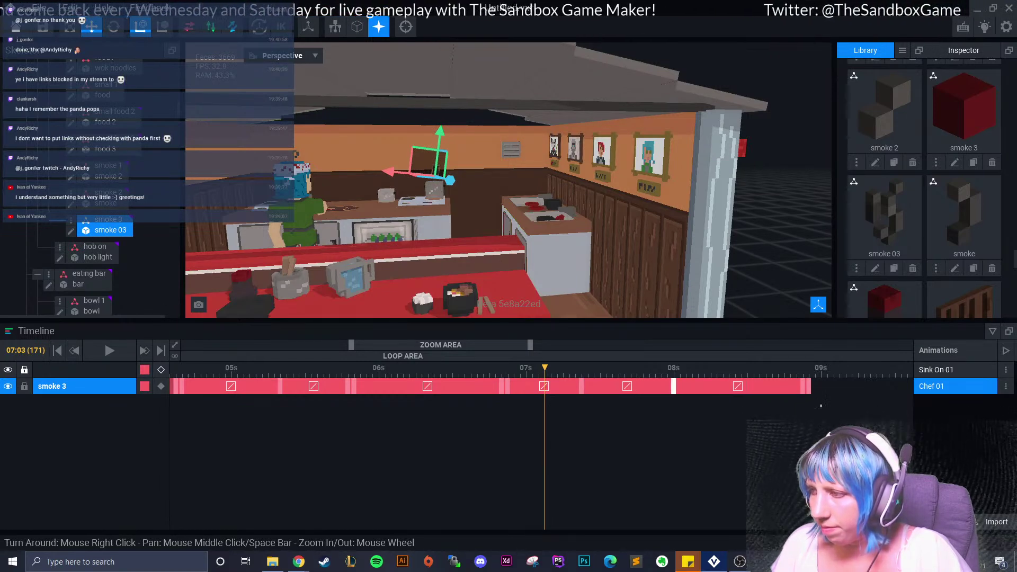
{"action": "left_click_drag", "start_coordinate": [816, 389], "coordinate": [761, 389]}
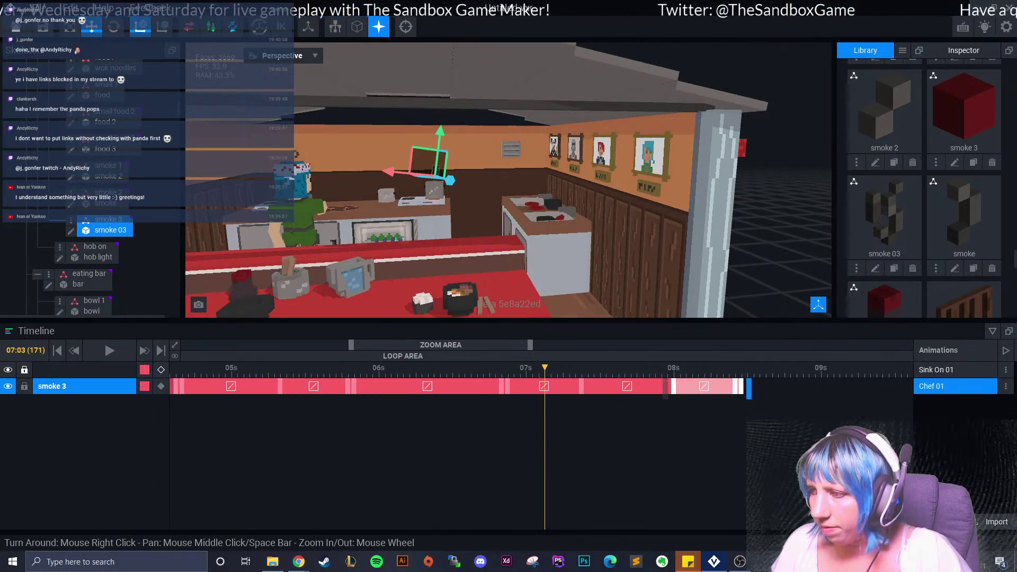
{"action": "left_click", "coordinate": [104, 341]}
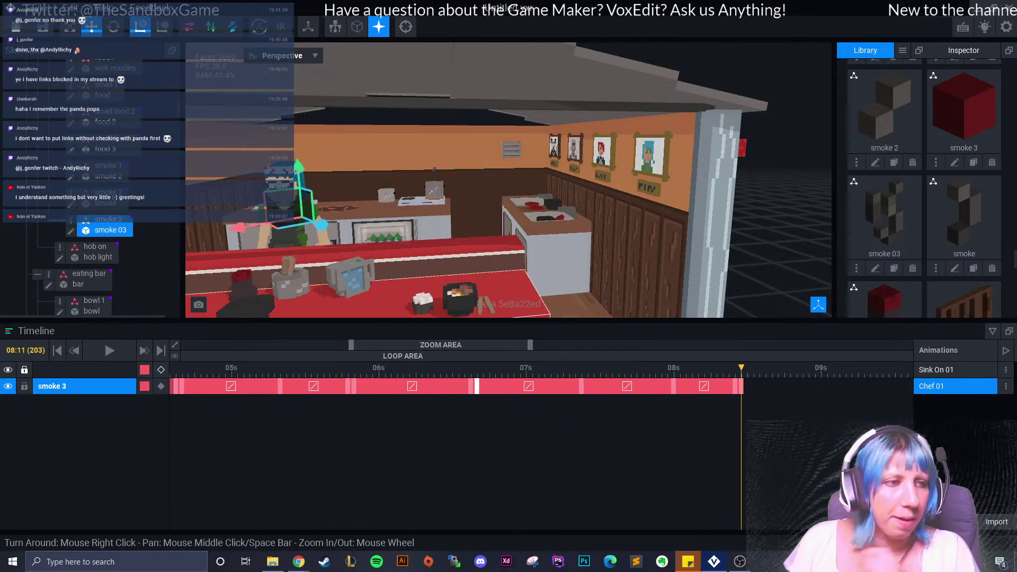
- Play the Chef 01 animation and examine the smoke's timing from in front of the kitchen
{"action": "right_click_drag", "start_coordinate": [522, 262], "coordinate": [558, 254]}
{"action": "left_click", "coordinate": [763, 212]}
{"action": "left_click", "coordinate": [105, 344]}
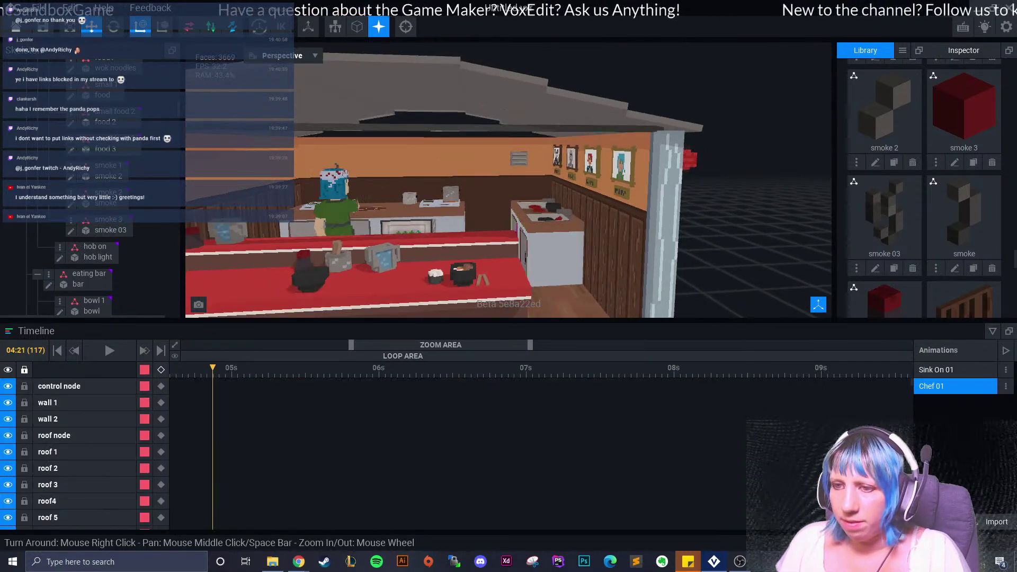
{"action": "right_click_drag", "start_coordinate": [469, 249], "coordinate": [535, 234]}
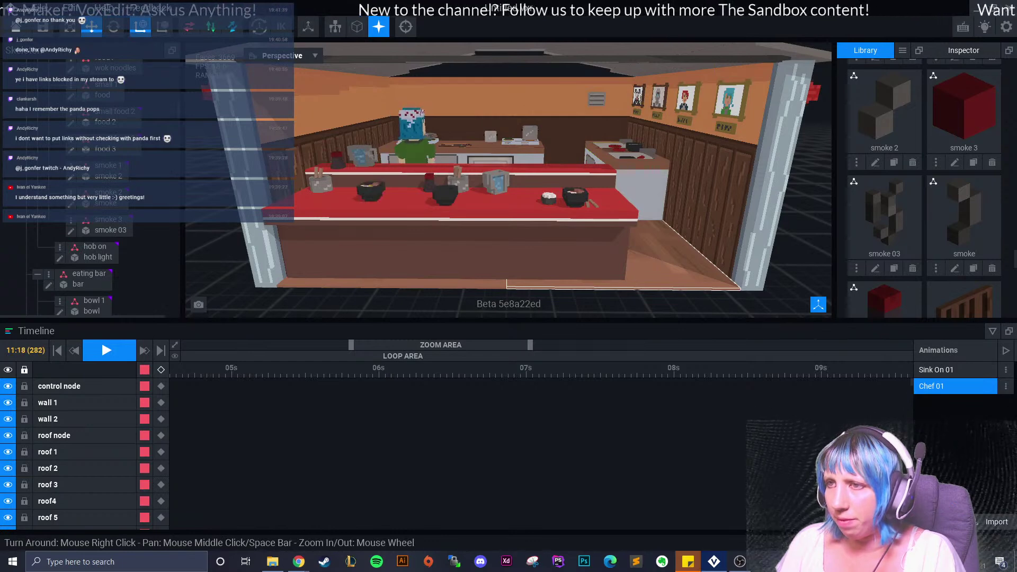
{"action": "left_click", "coordinate": [104, 341]}
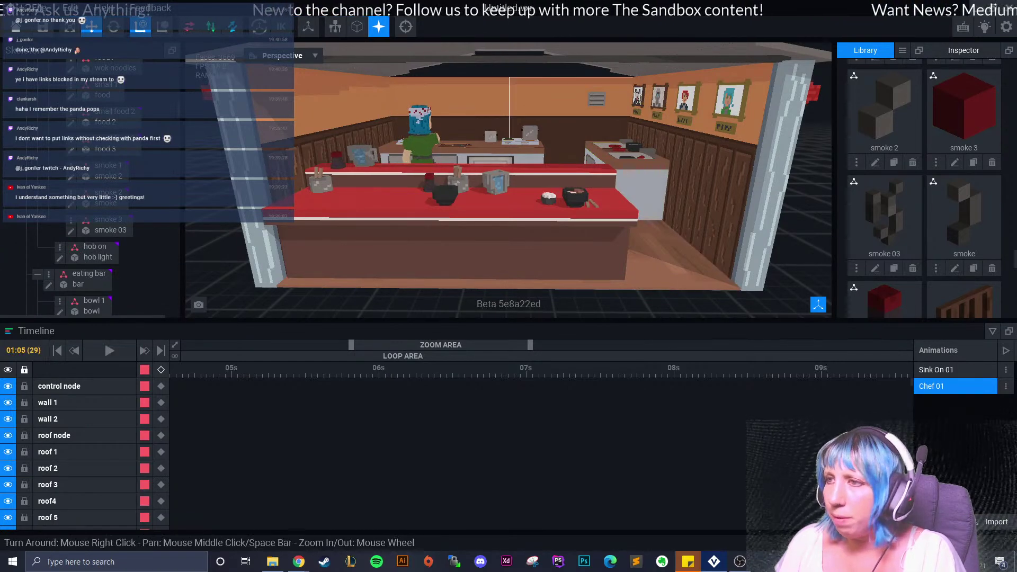
{"action": "mouse_move", "coordinate": [546, 141]}
{"action": "right_mouse_down"}
{"action": "mouse_move", "coordinate": [514, 159]}
{"action": "mouse_move", "coordinate": [535, 154]}
{"action": "right_mouse_up"}
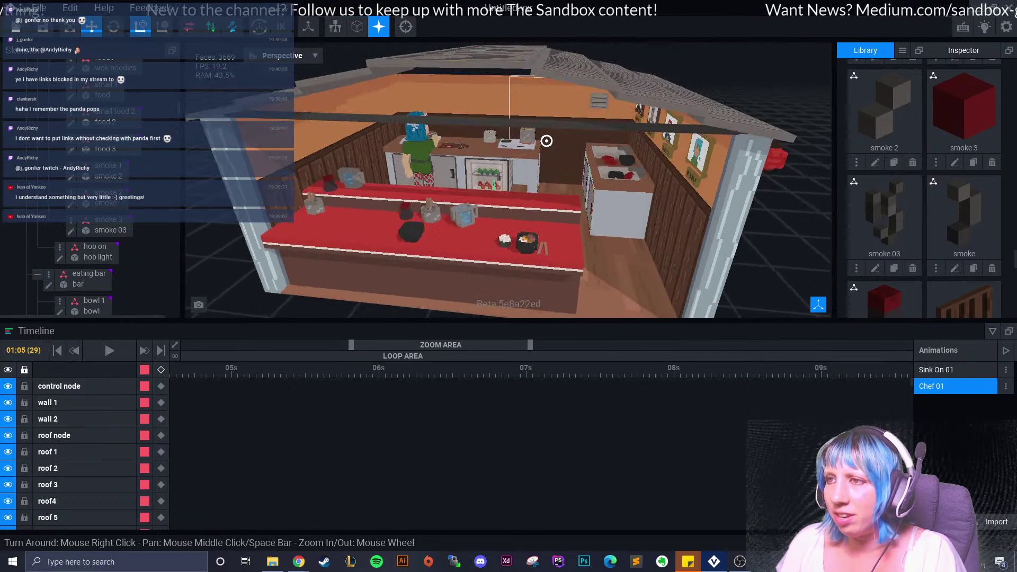
- Add a keyframe for smoke 3 at 10:20 and move it earlier to 10:16
{"action": "left_click_drag", "start_coordinate": [267, 371], "coordinate": [680, 370]}
{"action": "left_click_drag", "start_coordinate": [477, 344], "coordinate": [535, 345]}
{"action": "left_click_drag", "start_coordinate": [446, 370], "coordinate": [858, 371]}
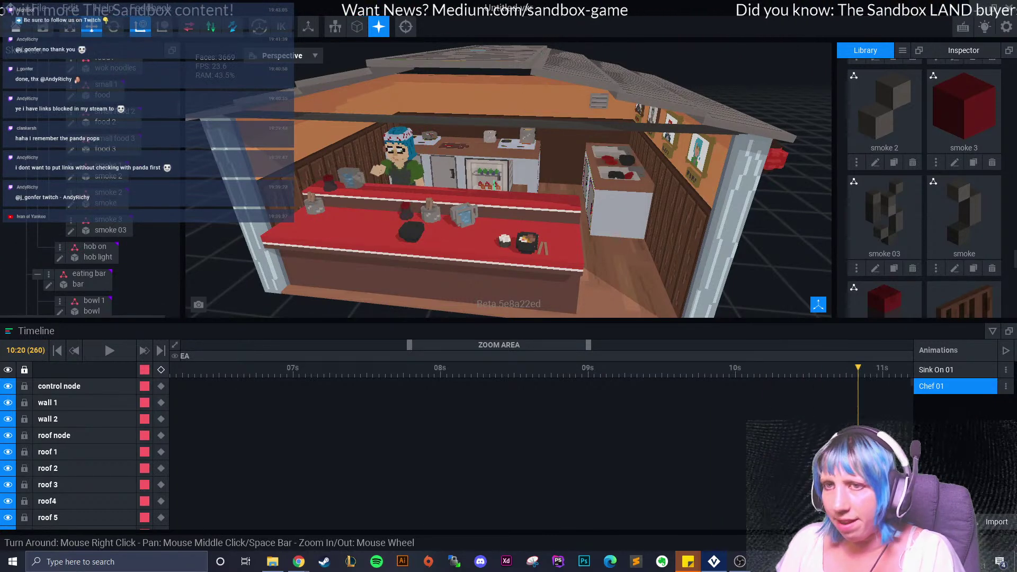
{"action": "left_click", "coordinate": [109, 230]}
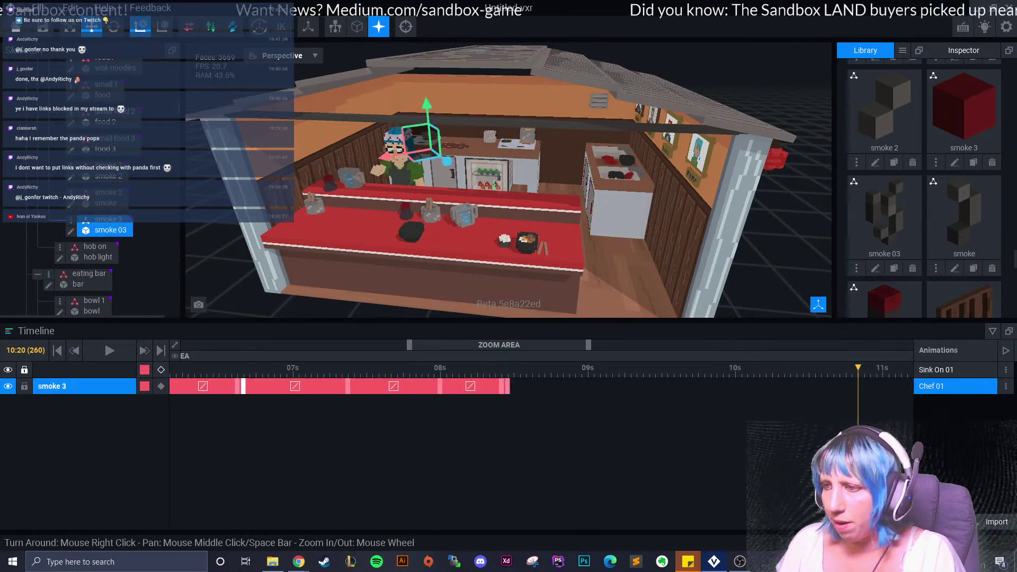
{"action": "key", "text": "k"}
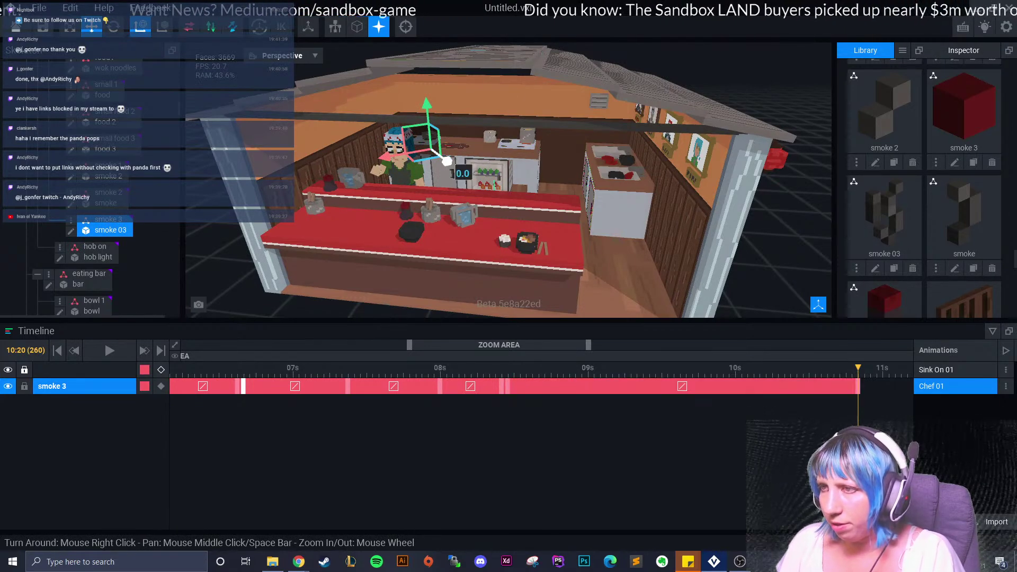
{"action": "left_click_drag", "start_coordinate": [858, 386], "coordinate": [839, 386]}
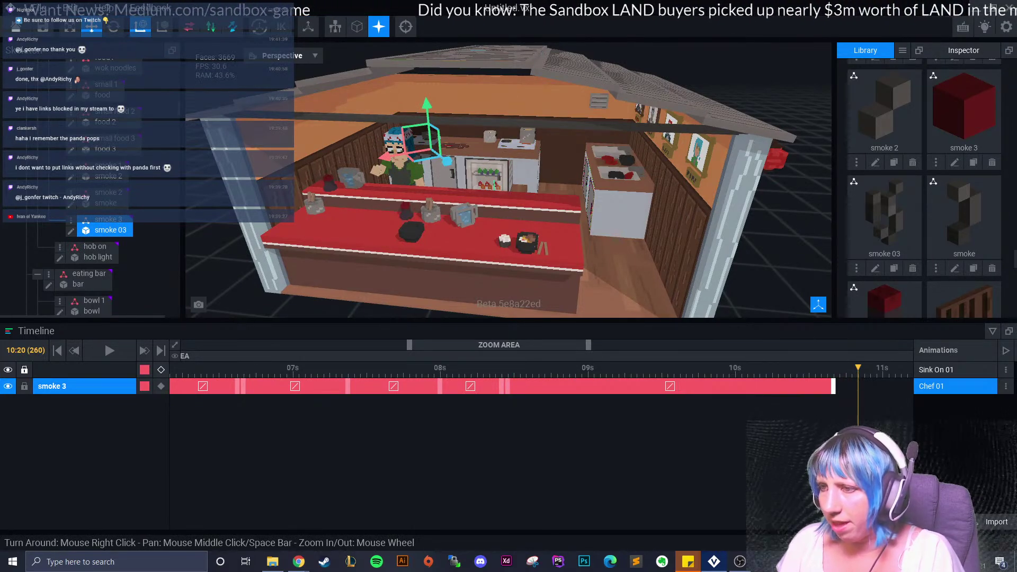
- Copy smoke 3's rest-position keyframe from shortly before the 07s mark and paste it at 10:17
{"action": "key", "text": "Left"}
{"action": "key", "text": "Left"}
{"action": "key", "text": "Left"}
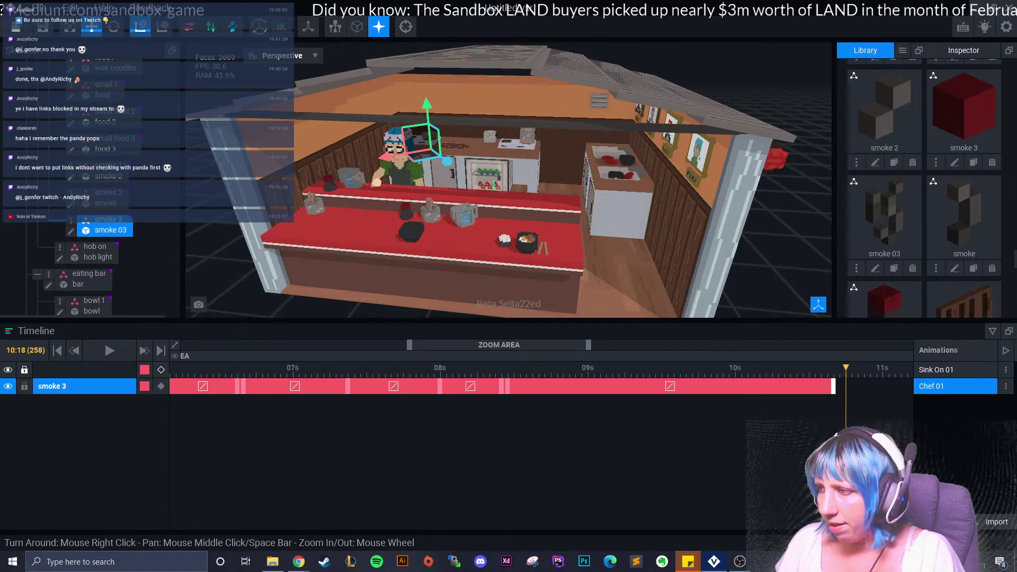
{"action": "left_click", "coordinate": [243, 386]}
{"action": "right_click", "coordinate": [243, 386]}
{"action": "left_click", "coordinate": [256, 366]}
{"action": "right_click", "coordinate": [839, 386]}
{"action": "left_click", "coordinate": [855, 386]}
- Examine smoke 3's position relative to the cooking pot and the other smoke in the frames around 10:17
{"action": "scroll", "coordinate": [521, 119], "scroll_direction": "up", "scroll_amount": 5}
{"action": "middle_click_drag", "start_coordinate": [521, 119], "coordinate": [493, 255]}
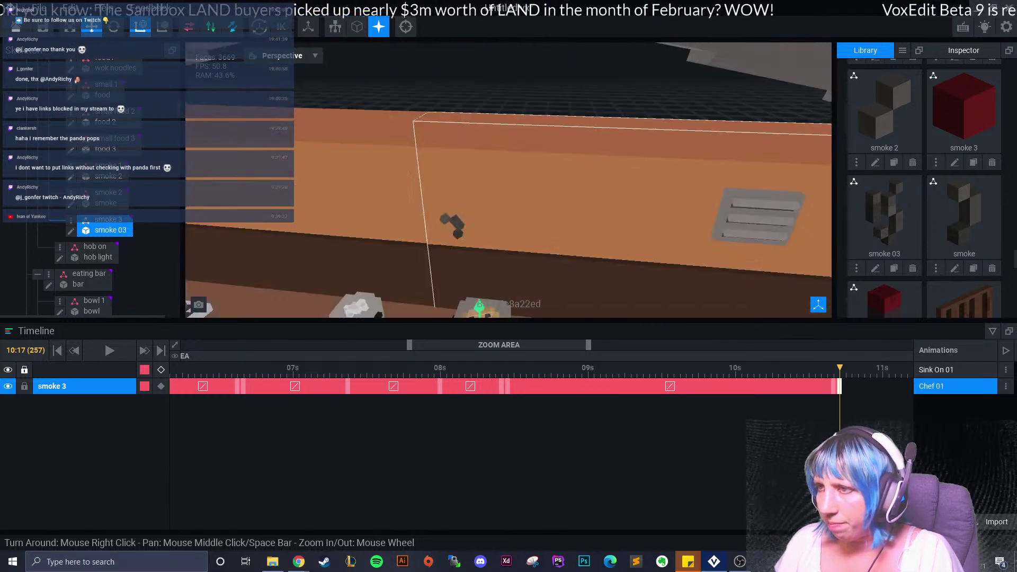
{"action": "scroll", "coordinate": [492, 211], "scroll_direction": "down", "scroll_amount": 5}
{"action": "key", "text": "Right"}
{"action": "key", "text": "Right"}
{"action": "key", "text": "Right"}
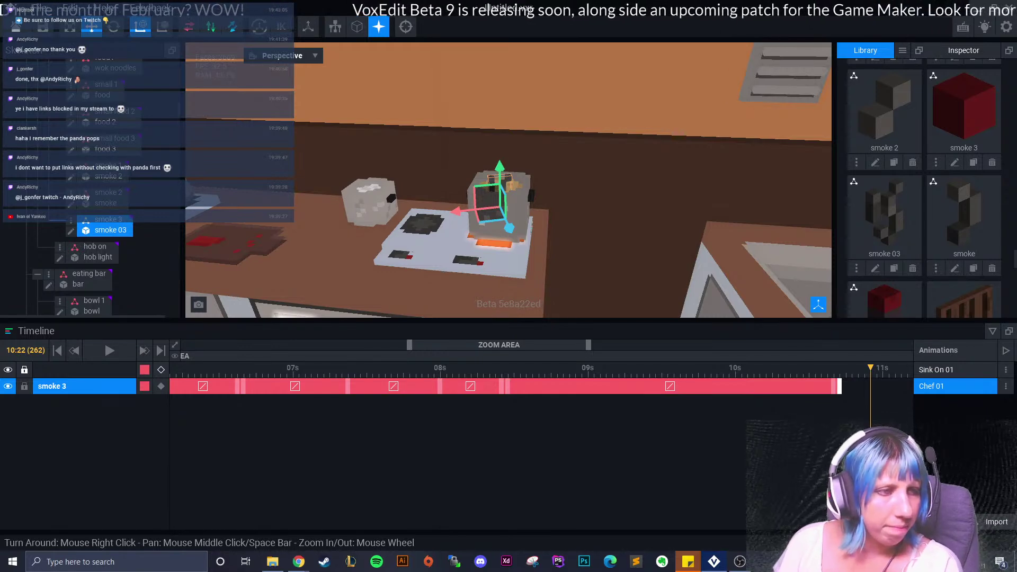
{"action": "scroll", "coordinate": [551, 261], "scroll_direction": "down", "scroll_amount": 3}
{"action": "right_click_drag", "start_coordinate": [545, 263], "coordinate": [577, 254]}
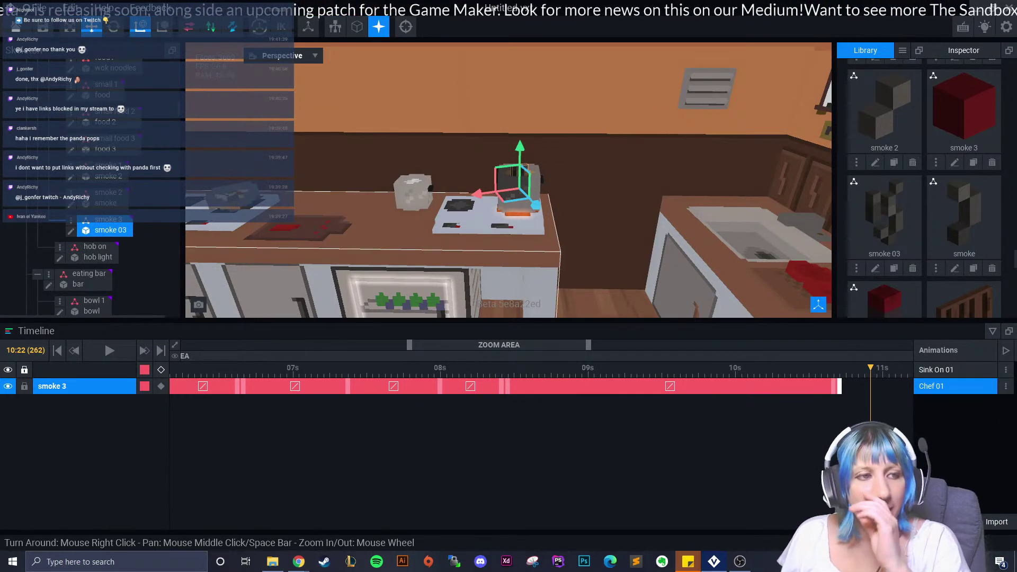
{"action": "left_click_drag", "start_coordinate": [864, 368], "coordinate": [839, 368]}
{"action": "scroll", "coordinate": [581, 236], "scroll_direction": "down", "scroll_amount": 2}
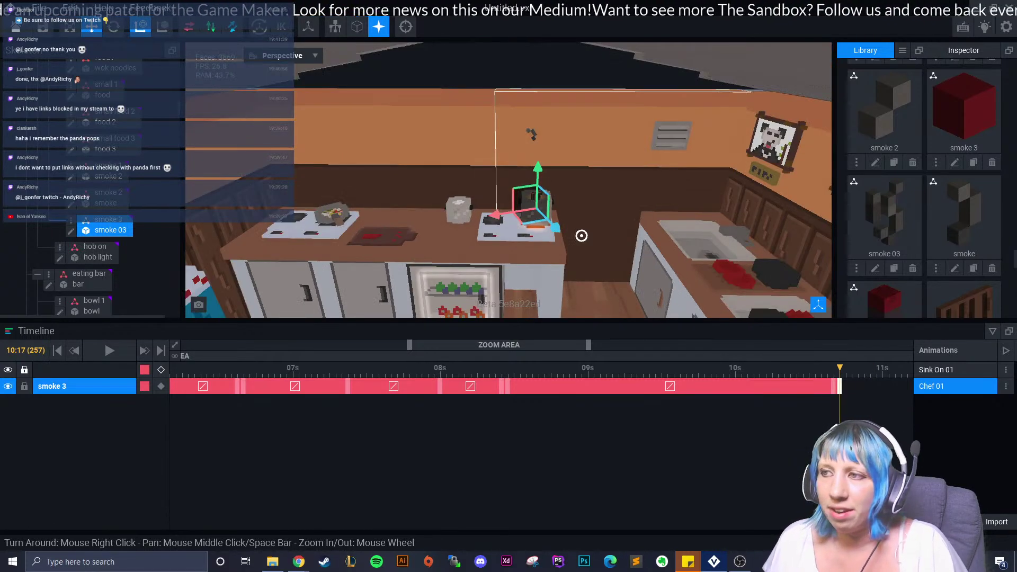
{"action": "scroll", "coordinate": [582, 236], "scroll_direction": "down", "scroll_amount": 1}
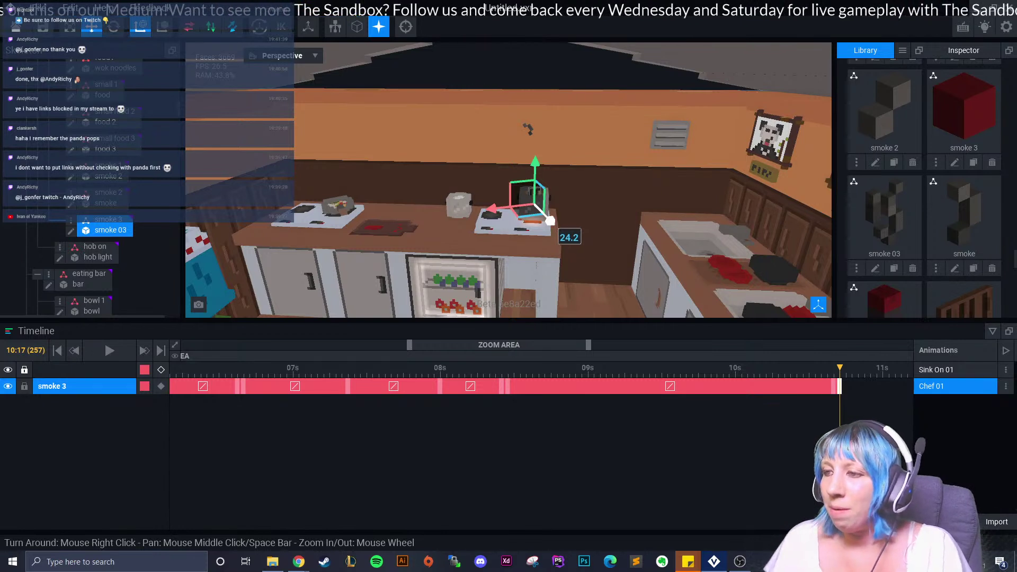
{"action": "left_click_drag", "start_coordinate": [498, 345], "coordinate": [566, 344]}
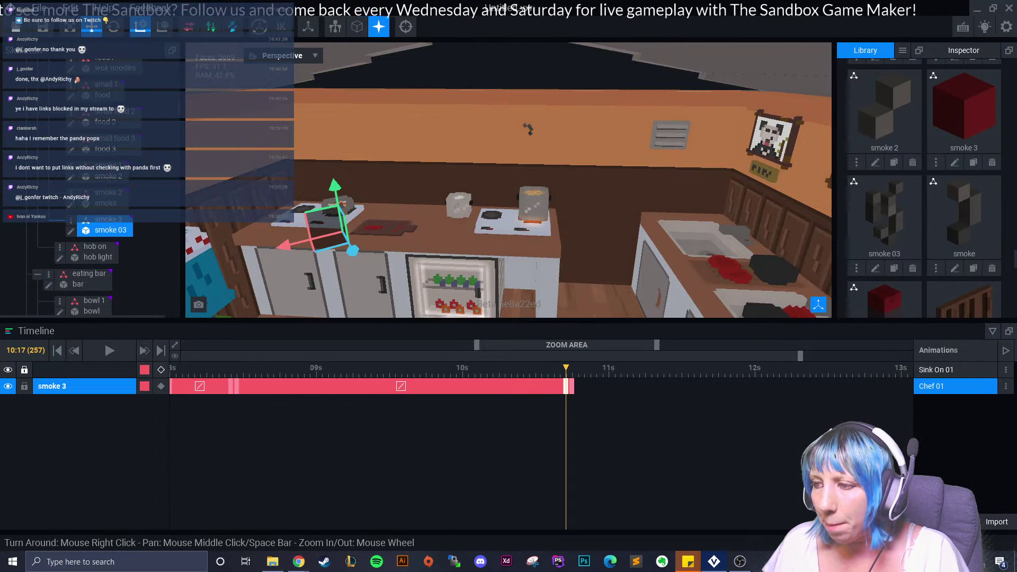
{"action": "key", "text": "Right"}
{"action": "key", "text": "Left"}
{"action": "key", "text": "Left"}
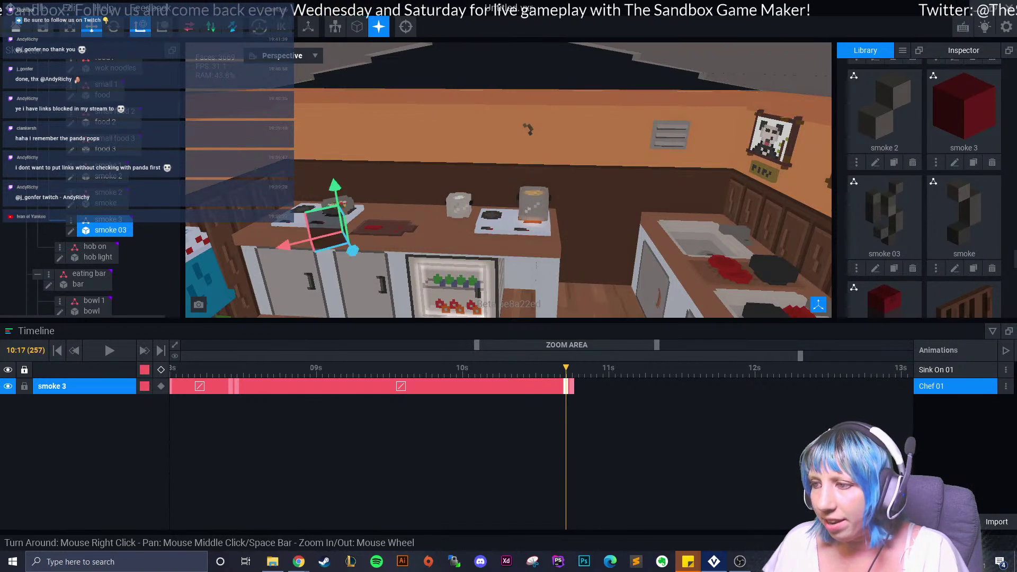
{"action": "key", "text": "Right"}
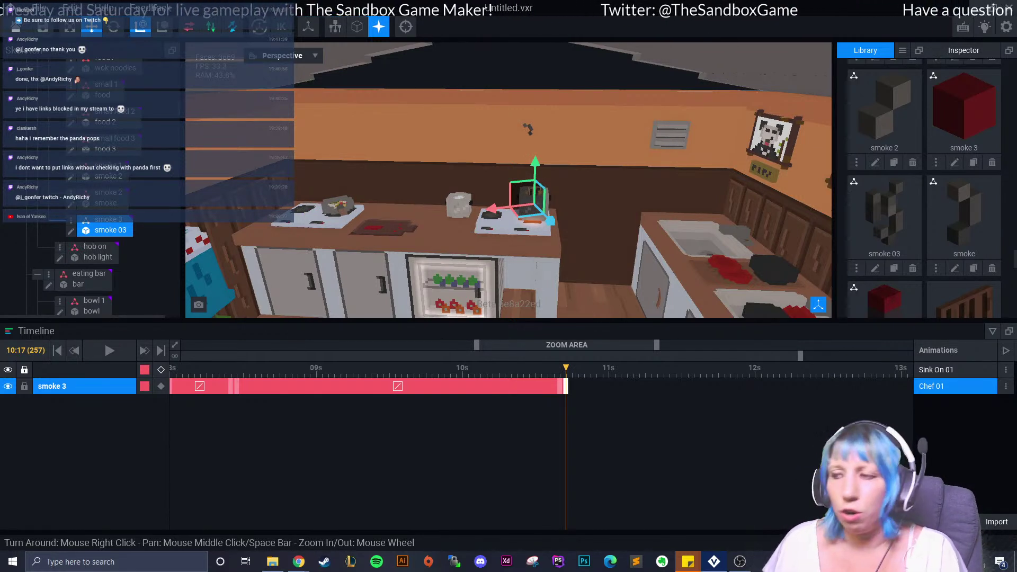
- Raise smoke 3 straight up out of the cooking pot at 11:00 to create a keyframe there
{"action": "key", "text": "Right"}
{"action": "key", "text": "Right"}
{"action": "key", "text": "Right"}
{"action": "key", "text": "Right"}
{"action": "key", "text": "Right"}
{"action": "key", "text": "Right"}
{"action": "key", "text": "Right"}
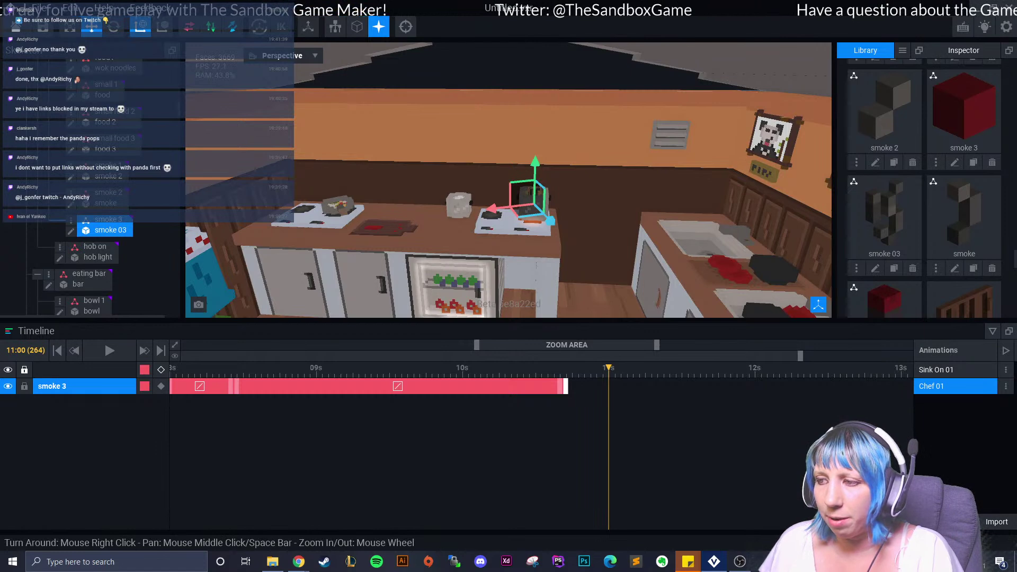
{"action": "scroll", "coordinate": [574, 244], "scroll_direction": "up", "scroll_amount": 3}
{"action": "mouse_move", "coordinate": [491, 154]}
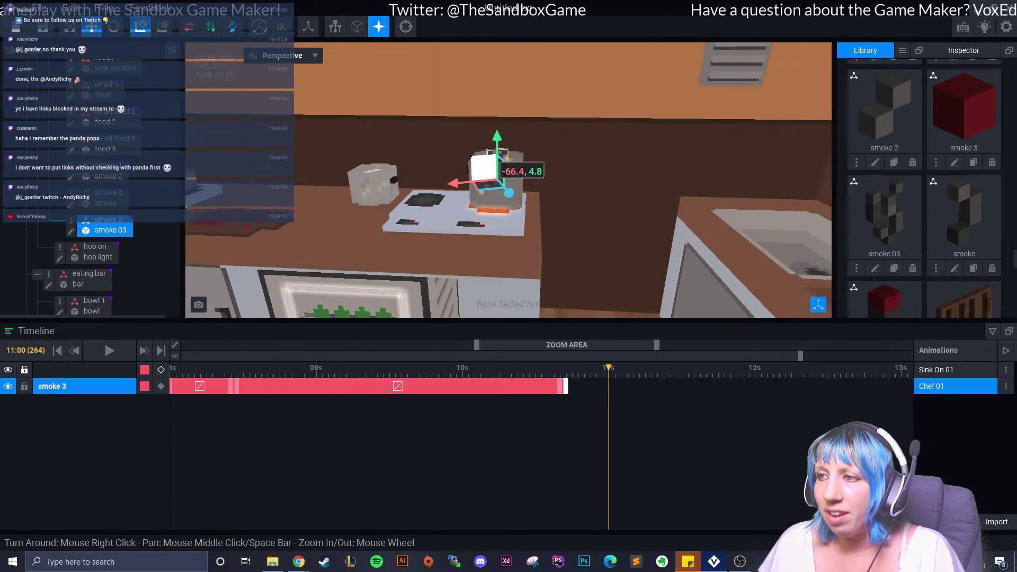
{"action": "left_click_drag", "start_coordinate": [491, 154], "coordinate": [492, 92]}
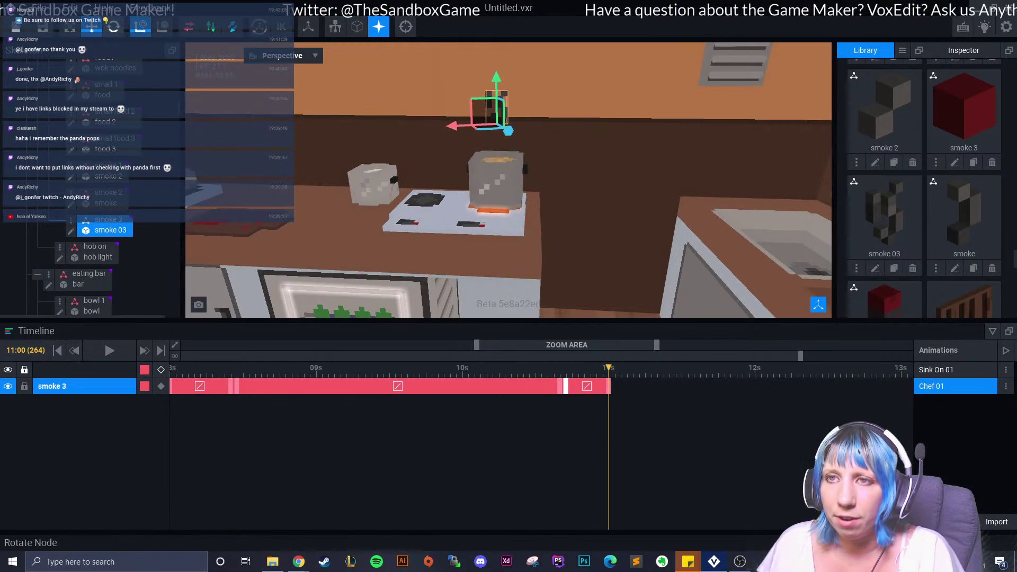
- Tilt smoke 3 and nudge it further up at 11:00, and shift that keyframe later to 11:03
{"action": "key", "text": "e"}
{"action": "mouse_move", "coordinate": [496, 132]}
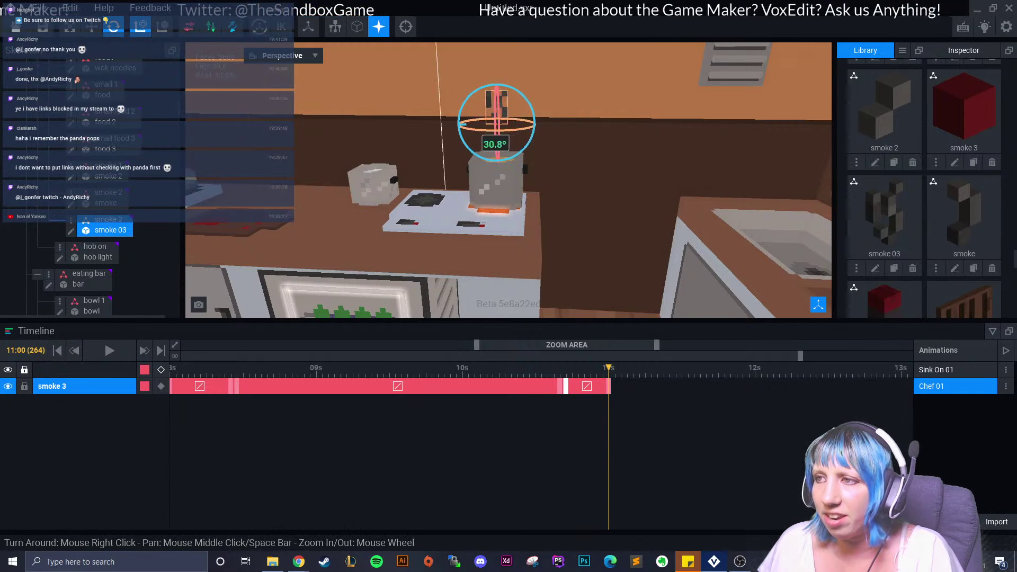
{"action": "left_click_drag", "start_coordinate": [498, 132], "coordinate": [476, 86]}
{"action": "key", "text": "w"}
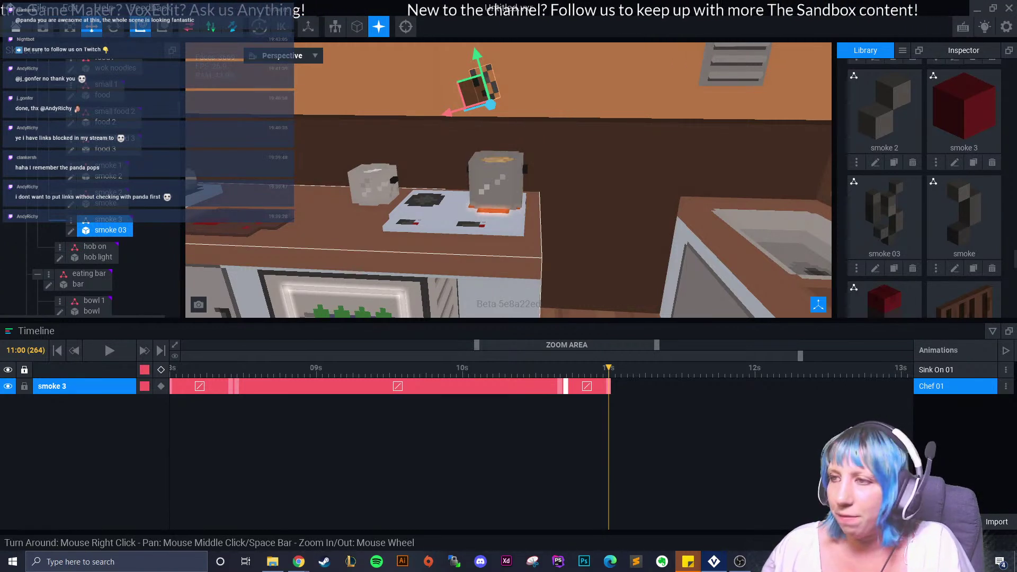
{"action": "mouse_move", "coordinate": [609, 368]}
{"action": "left_mouse_down"}
{"action": "mouse_move", "coordinate": [565, 368]}
{"action": "mouse_move", "coordinate": [608, 368]}
{"action": "mouse_move", "coordinate": [626, 386]}
{"action": "mouse_move", "coordinate": [566, 368]}
{"action": "mouse_move", "coordinate": [627, 368]}
{"action": "left_mouse_up"}
{"action": "right_click_drag", "start_coordinate": [563, 281], "coordinate": [579, 279]}
- Rotate smoke 3 at 11:11 so that it tilts the opposite way
{"action": "key", "text": "Right"}
{"action": "key", "text": "Right"}
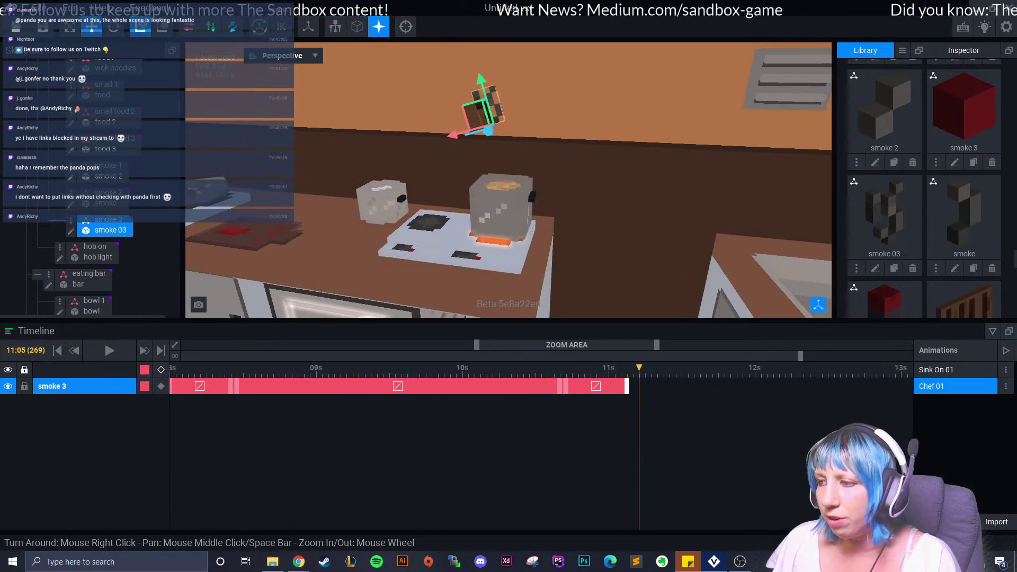
{"action": "key", "text": "Right"}
{"action": "key", "text": "Right"}
{"action": "key", "text": "Right"}
{"action": "key", "text": "Right"}
{"action": "key", "text": "Right"}
{"action": "key", "text": "Right"}
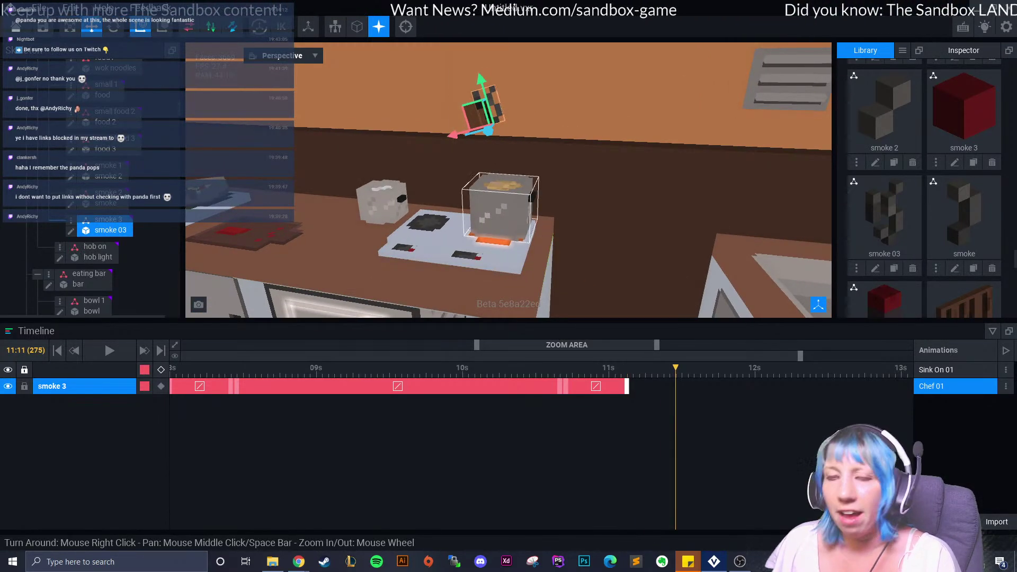
{"action": "right_click_drag", "start_coordinate": [580, 280], "coordinate": [596, 280]}
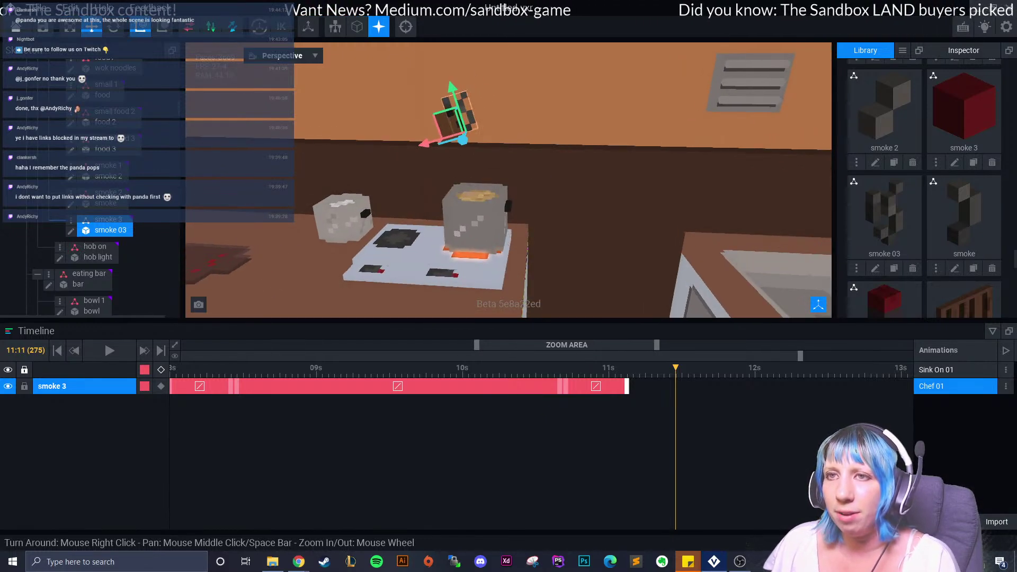
{"action": "key", "text": "e"}
{"action": "left_click_drag", "start_coordinate": [464, 98], "coordinate": [516, 121]}
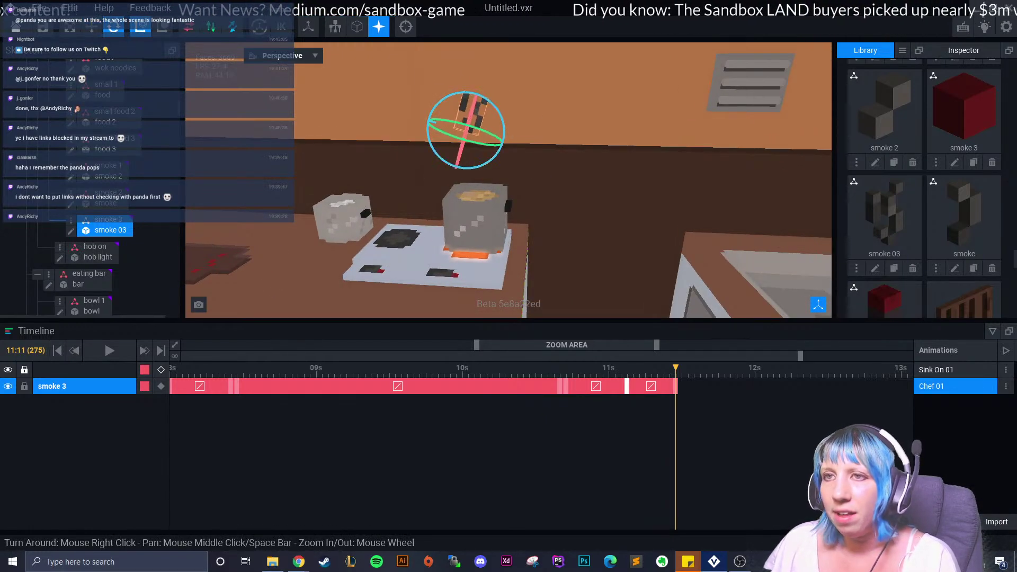
- Raise smoke 3 higher up the back wall at 11:11 and move that keyframe later to 11:14
{"action": "key", "text": "w"}
{"action": "left_click_drag", "start_coordinate": [479, 92], "coordinate": [489, 47]}
{"action": "middle_click_drag", "start_coordinate": [489, 47], "coordinate": [466, 124]}
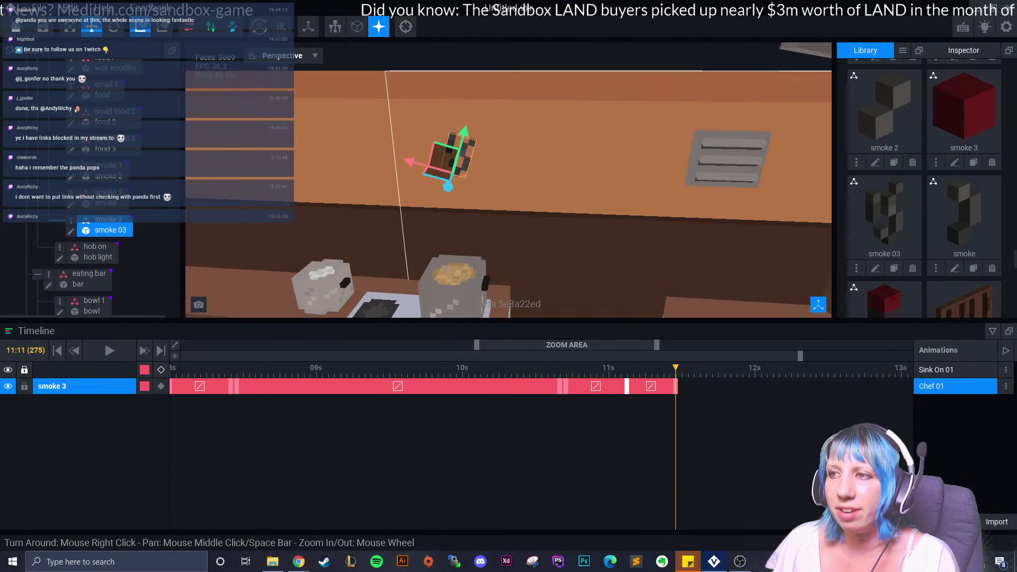
{"action": "left_click_drag", "start_coordinate": [467, 124], "coordinate": [469, 120]}
{"action": "right_click_drag", "start_coordinate": [497, 201], "coordinate": [535, 165]}
{"action": "left_click_drag", "start_coordinate": [675, 386], "coordinate": [694, 387]}
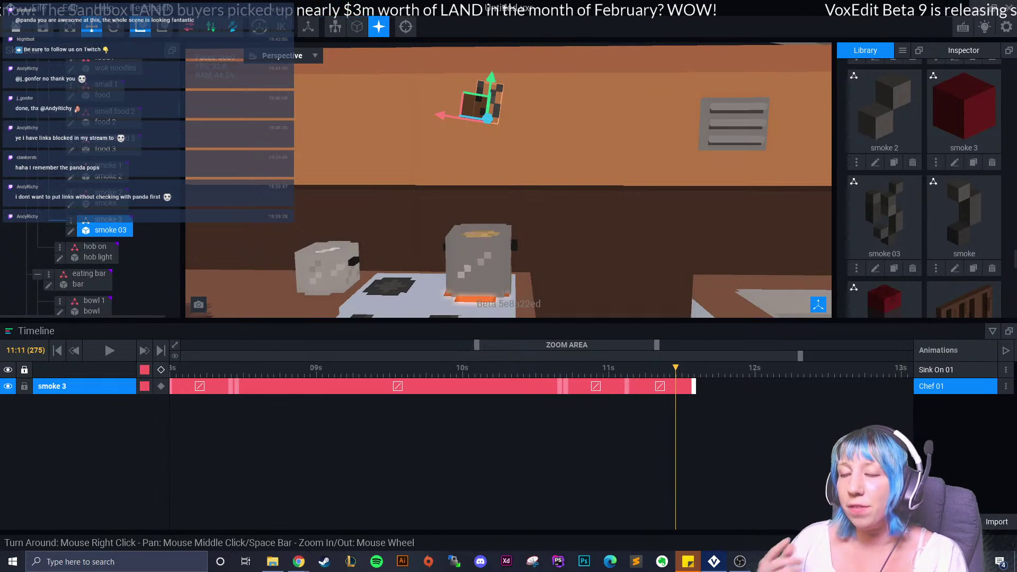
- Slow smoke 3's last rise by moving its final keyframe to 11:17 and its middle keyframe to 11:05
{"action": "left_click_drag", "start_coordinate": [675, 368], "coordinate": [565, 368]}
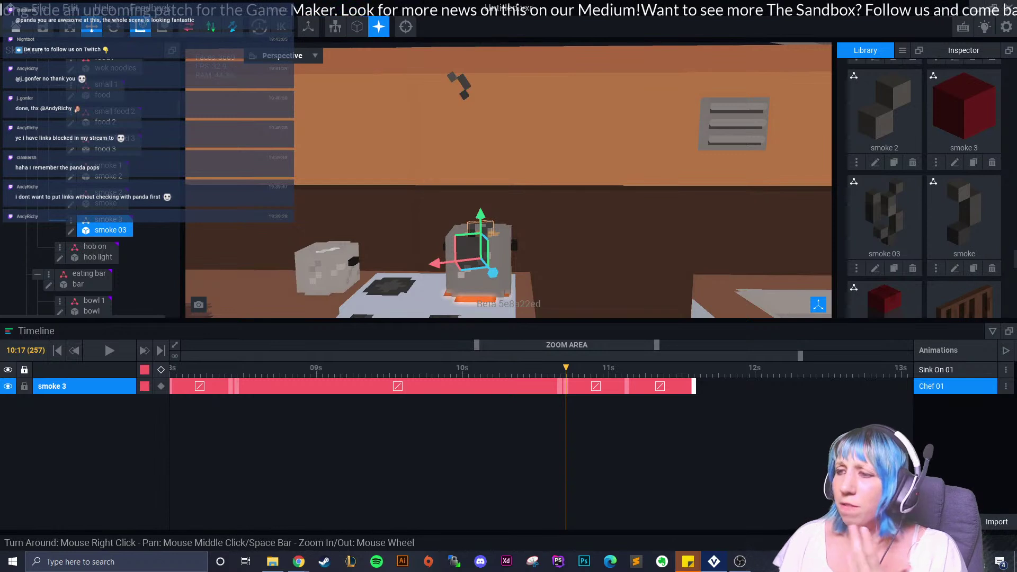
{"action": "left_click_drag", "start_coordinate": [566, 367], "coordinate": [714, 386]}
{"action": "left_click_drag", "start_coordinate": [645, 386], "coordinate": [639, 386]}
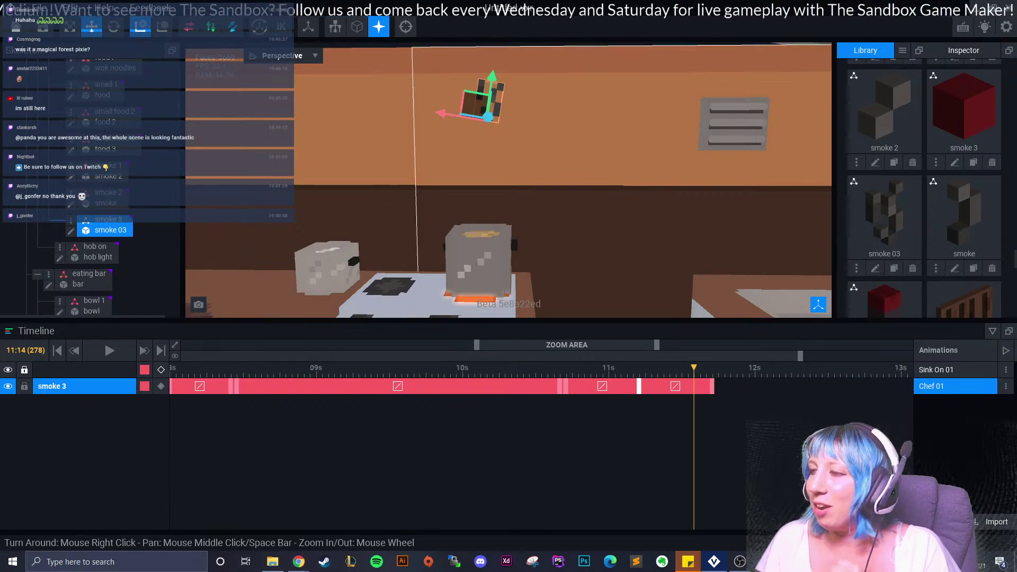
- Scrub between 10:17 and 11:17 and examine smoke 3's last rise from farther outside the kitchen
{"action": "mouse_move", "coordinate": [694, 367]}
{"action": "left_mouse_down"}
{"action": "mouse_move", "coordinate": [414, 367]}
{"action": "mouse_move", "coordinate": [712, 367]}
{"action": "left_mouse_up"}
{"action": "scroll", "coordinate": [583, 270], "scroll_direction": "down", "scroll_amount": 5}
{"action": "mouse_move", "coordinate": [582, 270]}
{"action": "right_mouse_down"}
{"action": "mouse_move", "coordinate": [556, 278]}
{"action": "mouse_move", "coordinate": [582, 275]}
{"action": "right_mouse_up"}
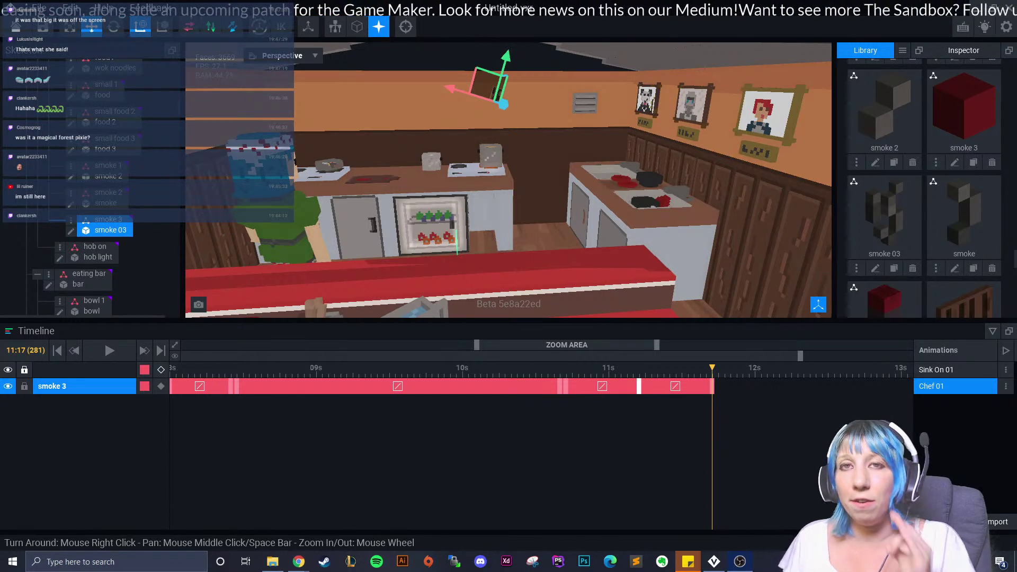
{"action": "left_click_drag", "start_coordinate": [712, 368], "coordinate": [566, 368]}
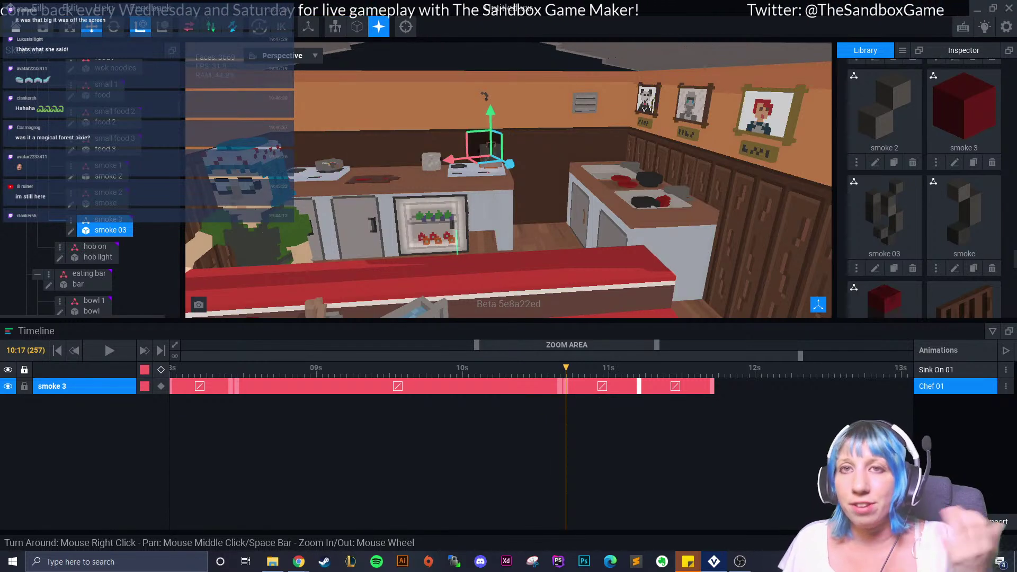
{"action": "mouse_move", "coordinate": [565, 368]}
{"action": "left_mouse_down"}
{"action": "mouse_move", "coordinate": [712, 367]}
{"action": "mouse_move", "coordinate": [565, 368]}
{"action": "left_mouse_up"}
{"action": "middle_click_drag", "start_coordinate": [529, 212], "coordinate": [539, 177]}
{"action": "scroll", "coordinate": [520, 270], "scroll_direction": "down", "scroll_amount": 3}
{"action": "right_click_drag", "start_coordinate": [520, 270], "coordinate": [493, 281]}
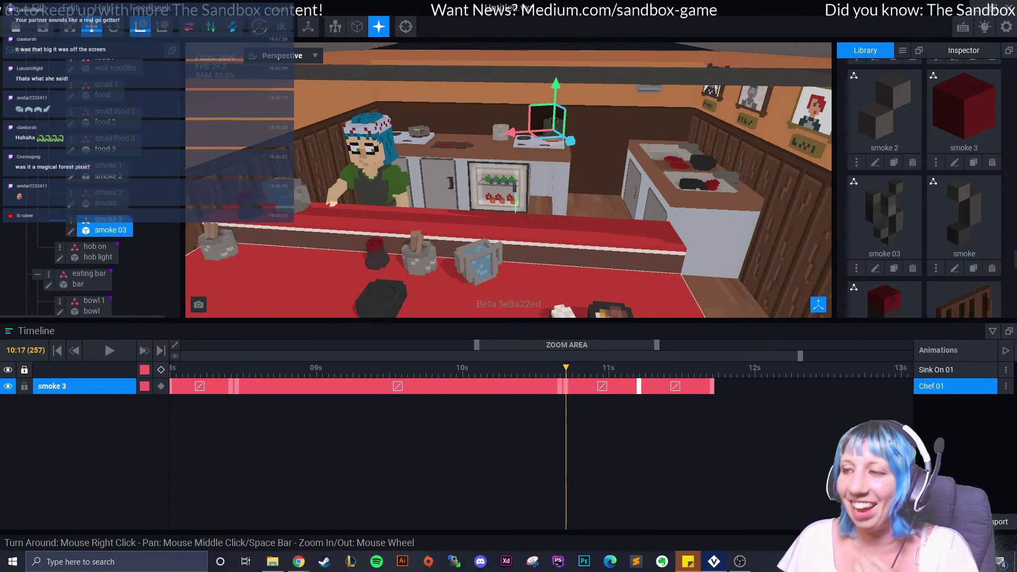
{"action": "left_click_drag", "start_coordinate": [565, 367], "coordinate": [712, 367]}
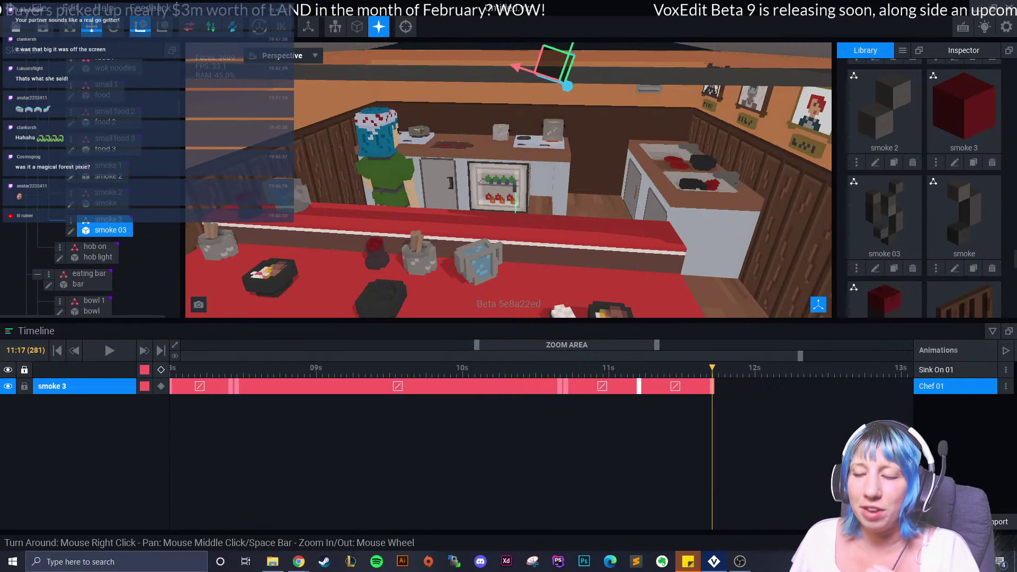
{"action": "scroll", "coordinate": [562, 212], "scroll_direction": "down", "scroll_amount": 3}
{"action": "mouse_move", "coordinate": [711, 367]}
{"action": "left_mouse_down"}
{"action": "mouse_move", "coordinate": [438, 367]}
{"action": "mouse_move", "coordinate": [712, 368]}
{"action": "left_mouse_up"}
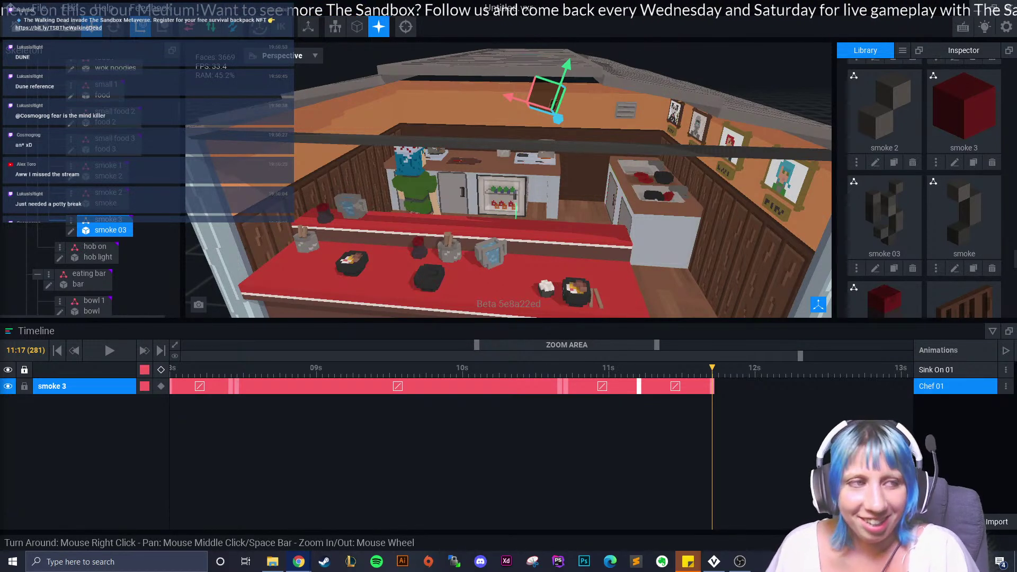
- Step frame by frame from 11:06 back to 10:16 and examine how smoke 3's last rise begins
{"action": "left_click_drag", "start_coordinate": [712, 368], "coordinate": [645, 368]}
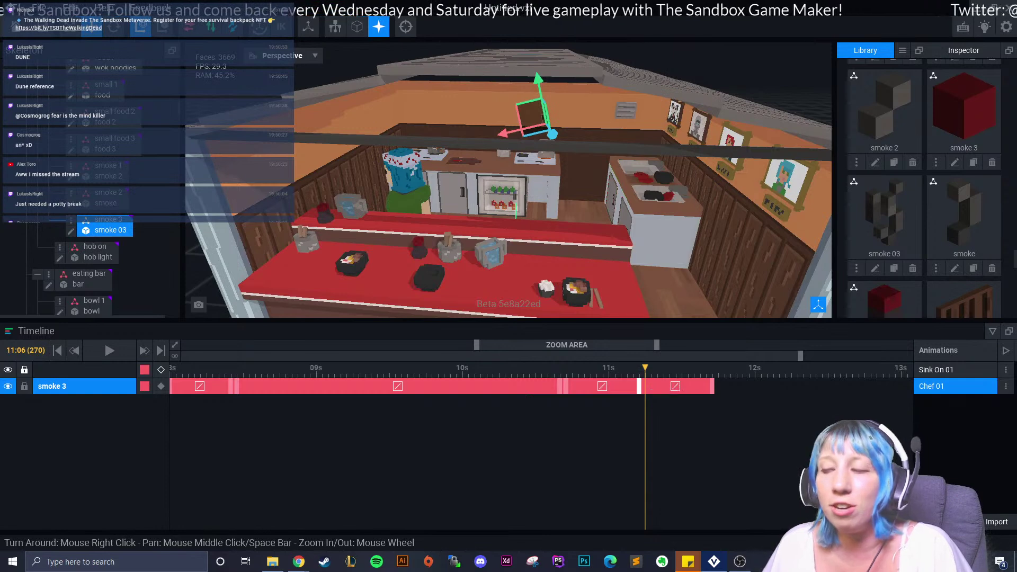
{"action": "key", "text": "Left"}
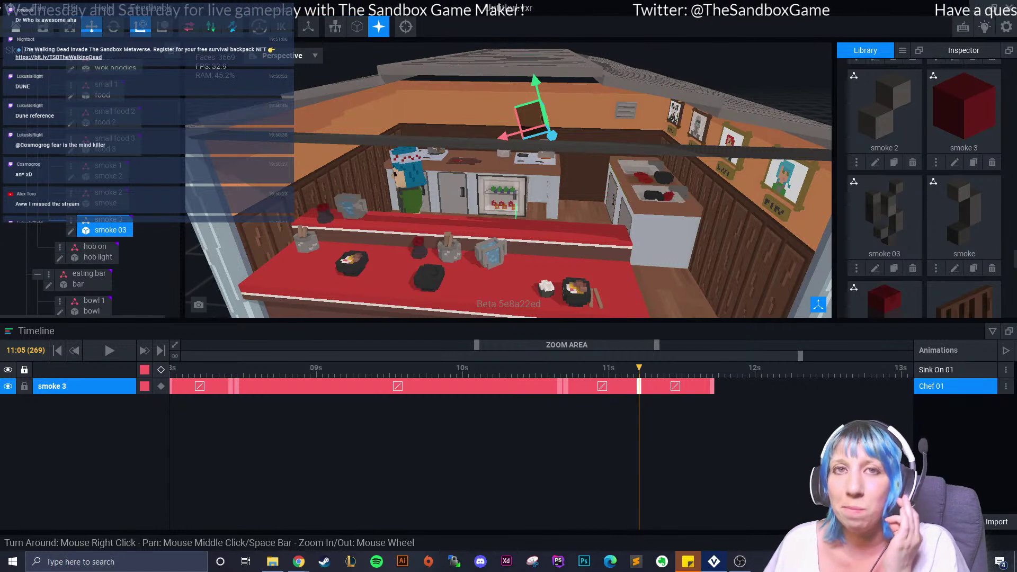
{"action": "key", "text": "Left"}
{"action": "key", "text": "Left"}
{"action": "key", "text": "Left"}
{"action": "key", "text": "Left"}
{"action": "key", "text": "Left"}
{"action": "key", "text": "Left"}
{"action": "key", "text": "Left"}
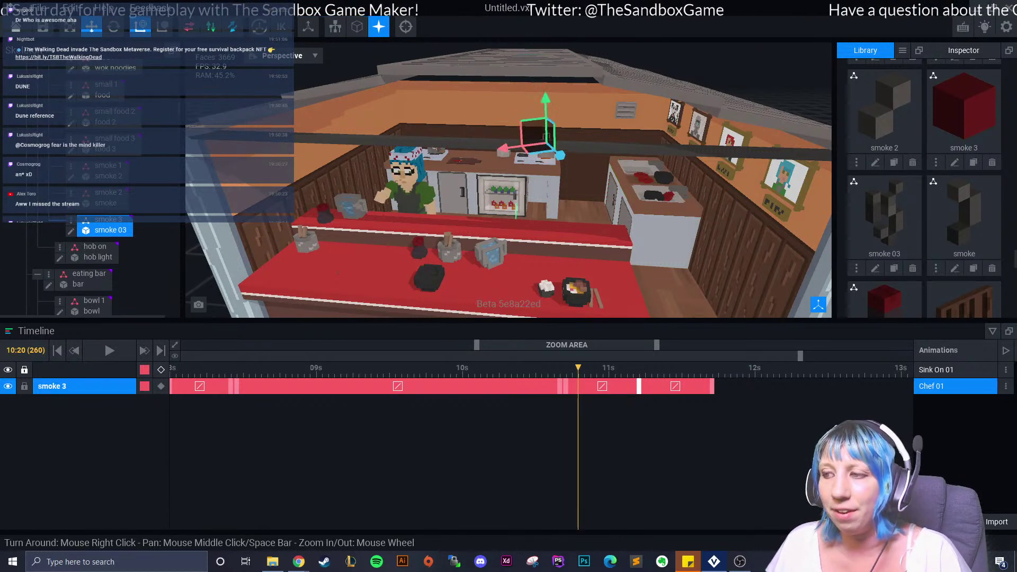
{"action": "key", "text": "Left"}
{"action": "key", "text": "Left"}
{"action": "key", "text": "Left"}
{"action": "key", "text": "Left"}
{"action": "key", "text": "Left"}
{"action": "key", "text": "Left"}
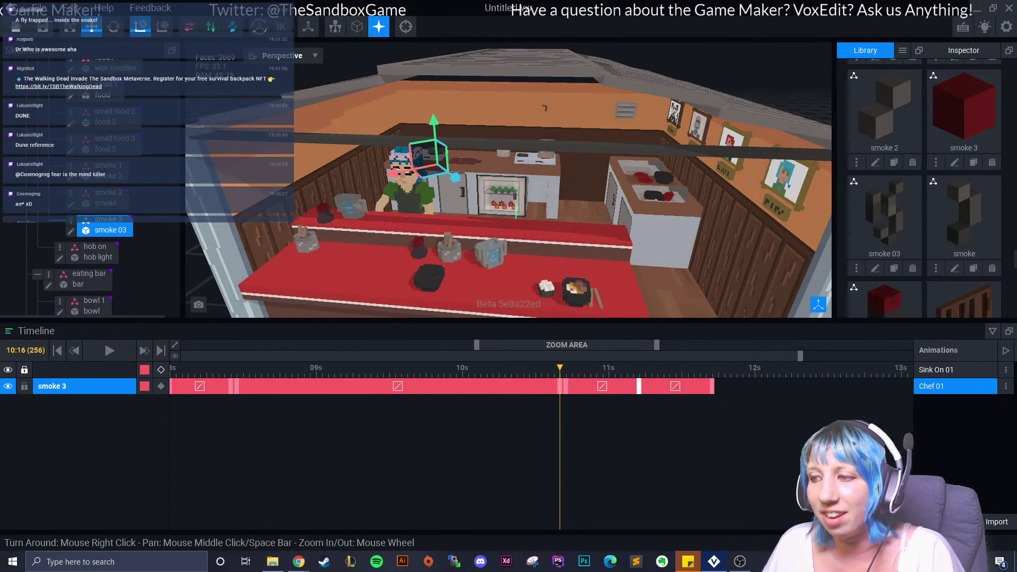
{"action": "key", "text": "Right"}
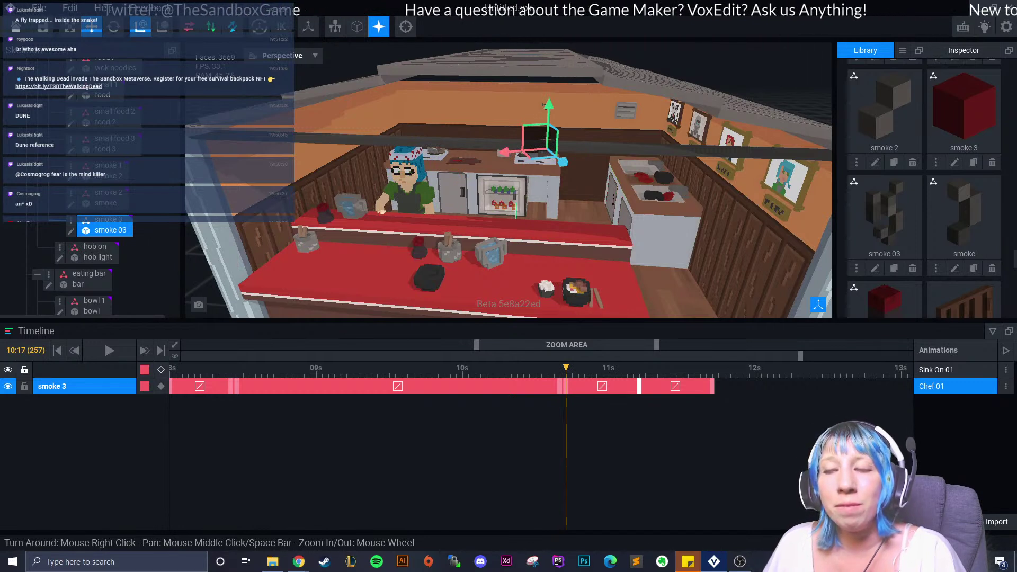
{"action": "key", "text": "Left"}
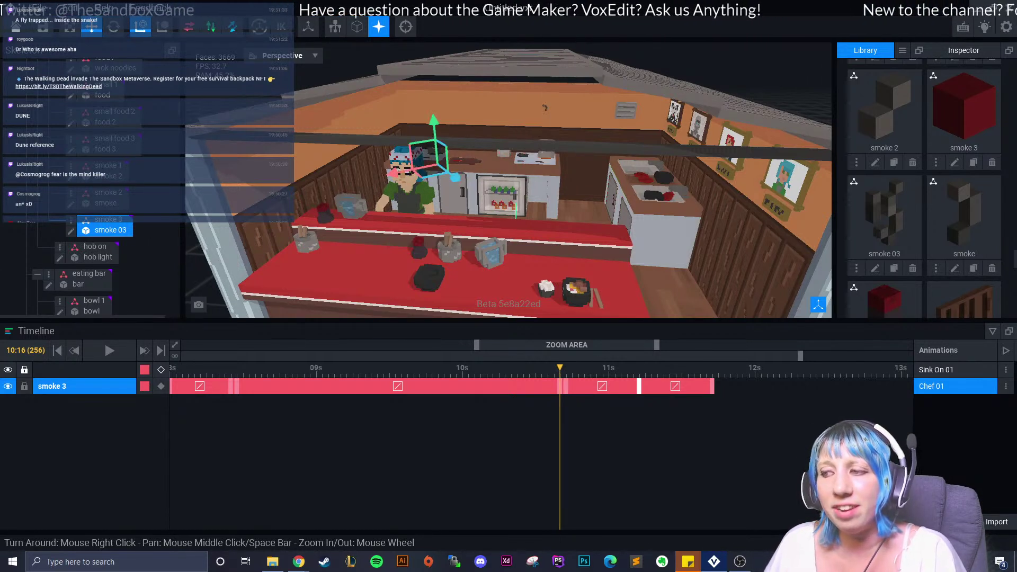
{"action": "key", "text": "Right"}
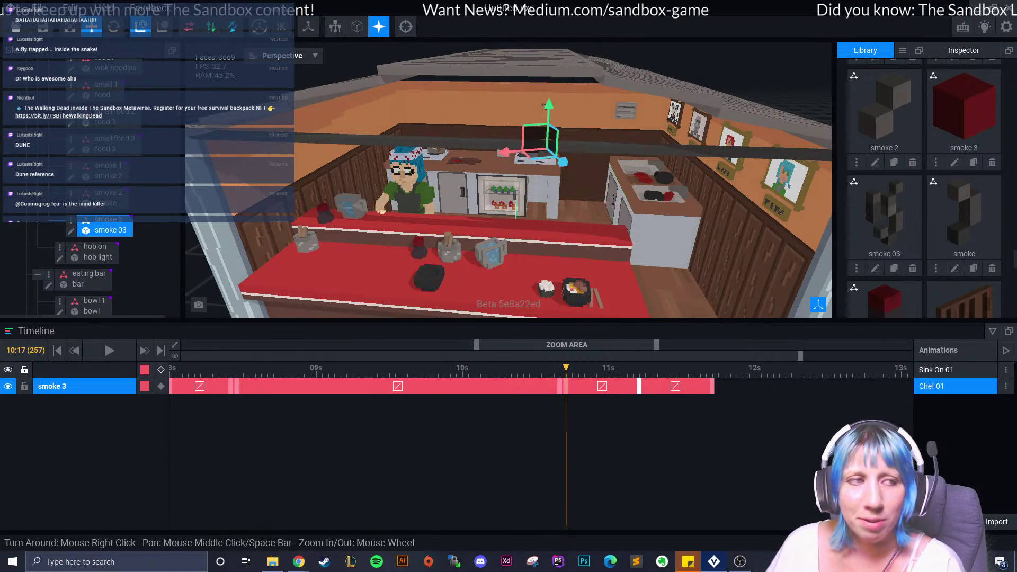
- Play the Chef 01 animation and watch the chef and smoke from the front of the kitchen
{"action": "left_click_drag", "start_coordinate": [566, 368], "coordinate": [225, 368]}
{"action": "left_click", "coordinate": [104, 341]}
{"action": "right_click_drag", "start_coordinate": [774, 222], "coordinate": [773, 165]}
{"action": "left_click", "coordinate": [784, 164]}
{"action": "left_click_drag", "start_coordinate": [259, 368], "coordinate": [164, 368]}
{"action": "left_click", "coordinate": [109, 350]}
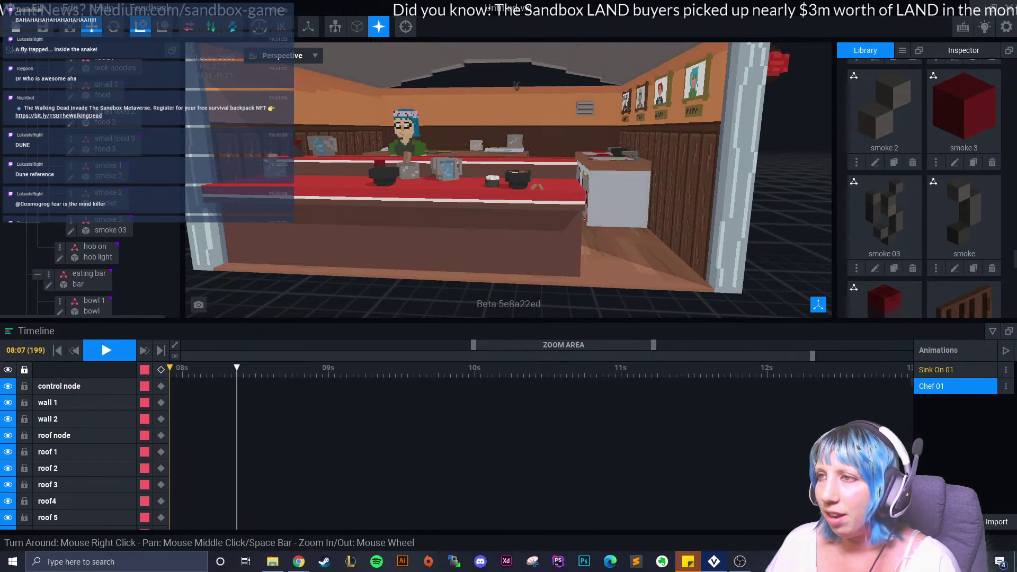
{"action": "mouse_move", "coordinate": [341, 264]}
{"action": "right_mouse_down"}
{"action": "mouse_move", "coordinate": [363, 302]}
{"action": "mouse_move", "coordinate": [358, 312]}
{"action": "right_mouse_up"}
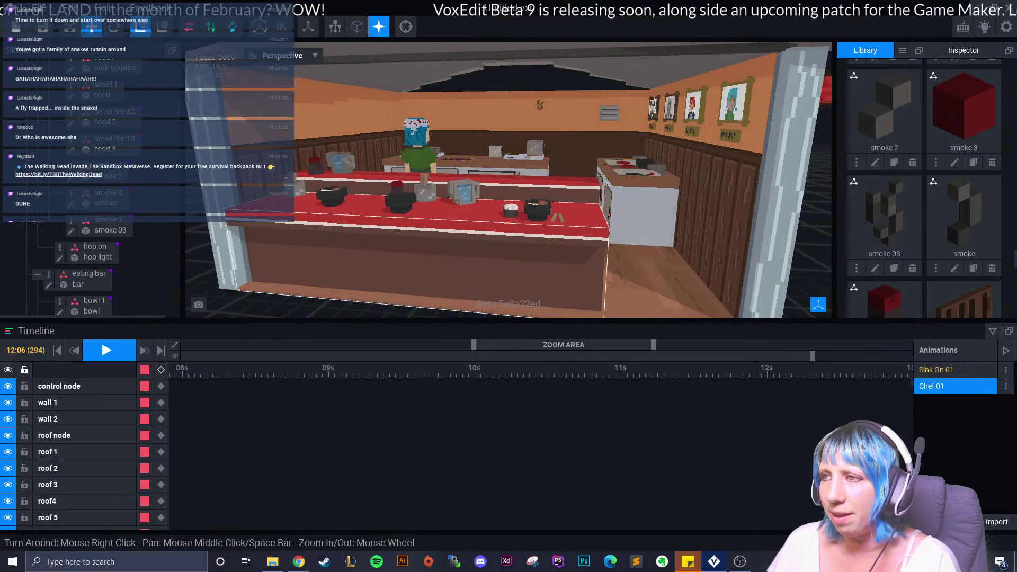
- Copy smoke 3's keyframe at 10:16 and paste it at 11:18 to return the smoke to its starting position
{"action": "left_click", "coordinate": [106, 230]}
{"action": "left_click", "coordinate": [107, 350]}
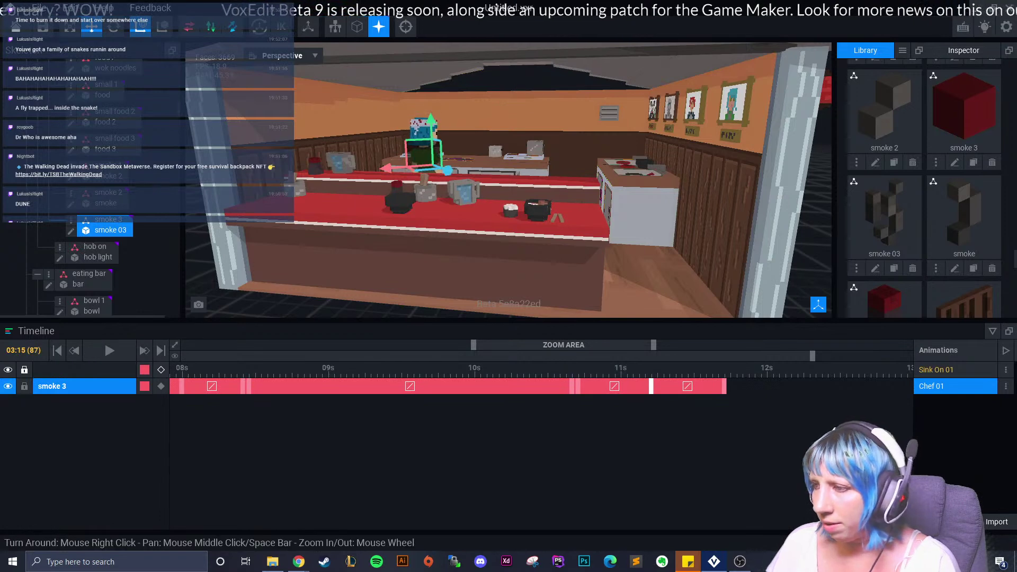
{"action": "left_click", "coordinate": [724, 370]}
{"action": "right_click", "coordinate": [572, 386]}
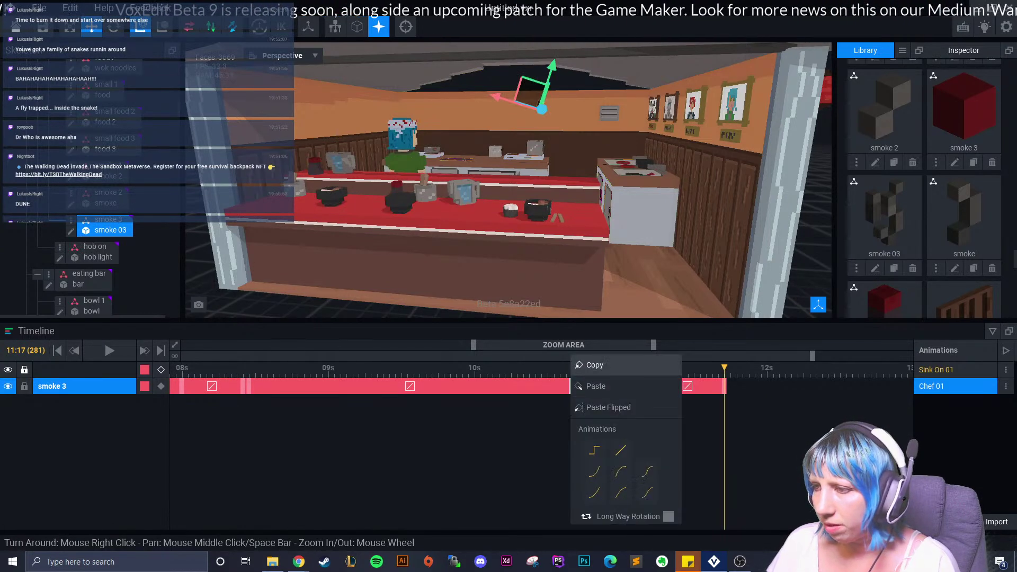
{"action": "left_click", "coordinate": [587, 364]}
{"action": "left_click", "coordinate": [731, 369]}
{"action": "right_click", "coordinate": [731, 386]}
{"action": "left_click", "coordinate": [746, 386]}
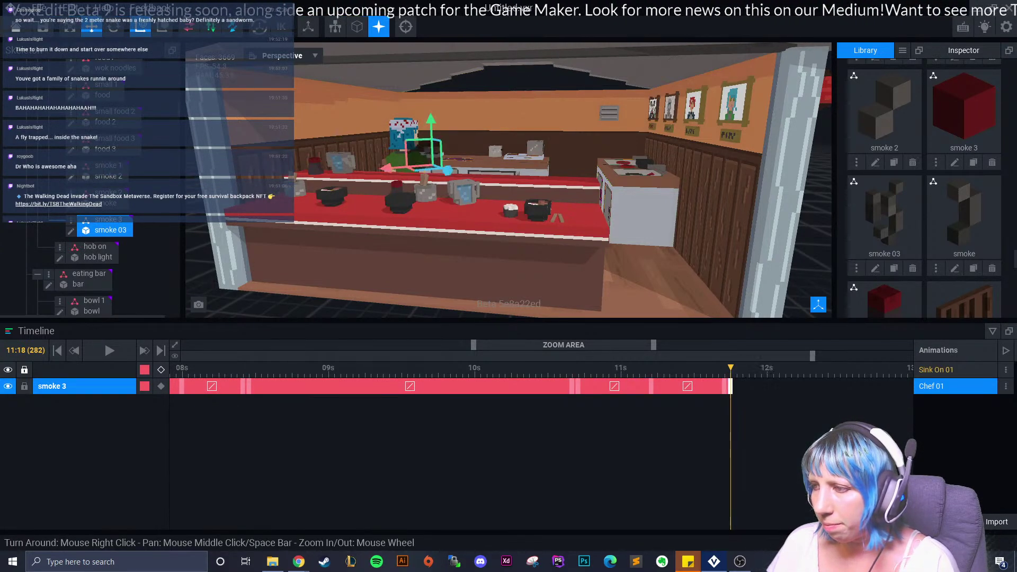
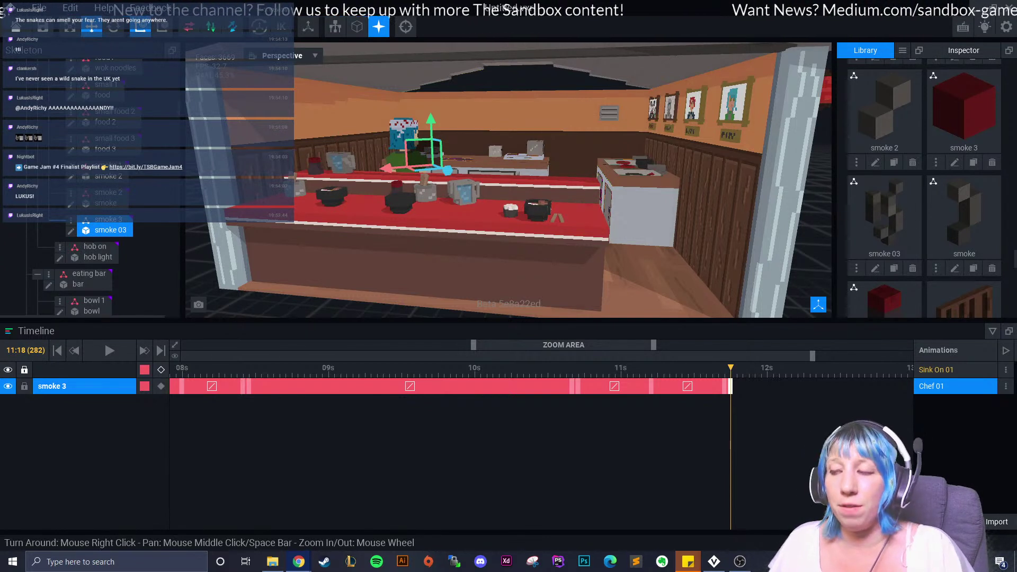
{"action": "key", "text": "Left"}
{"action": "left_click_drag", "start_coordinate": [724, 368], "coordinate": [797, 368]}
{"action": "key", "text": "Right"}
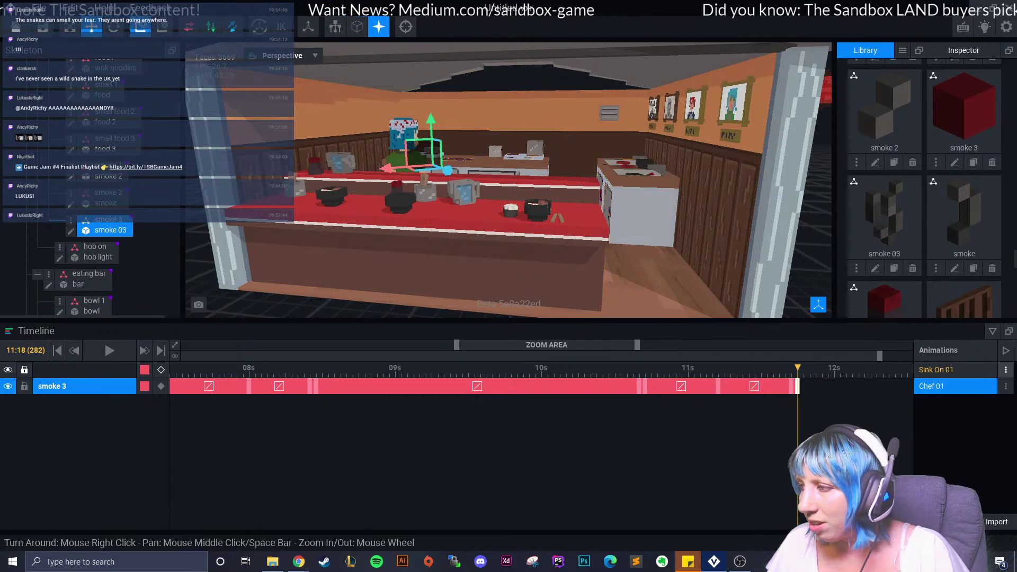
- Delete the Sink On 01 animation
{"action": "left_click", "coordinate": [1006, 386]}
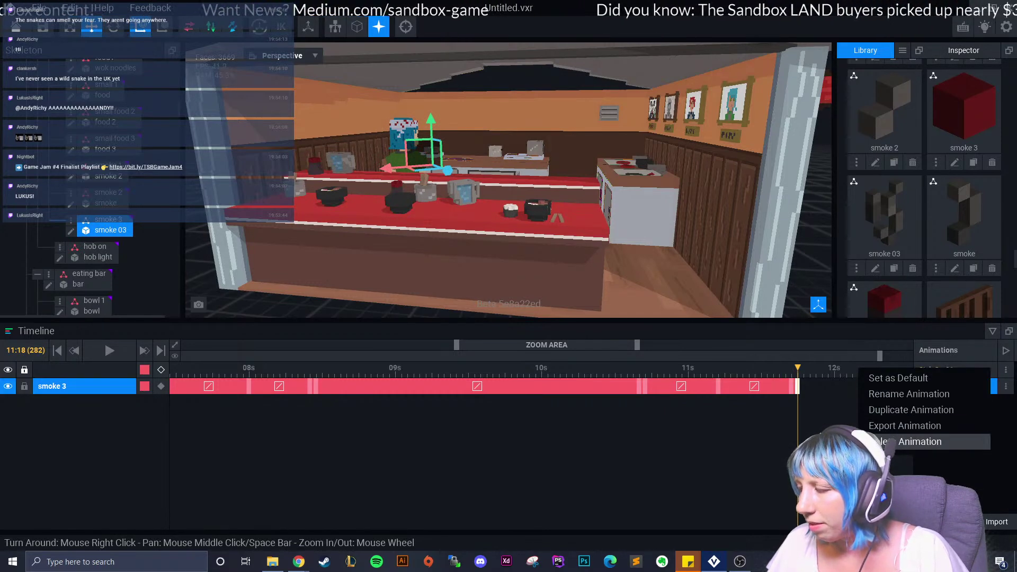
{"action": "left_click", "coordinate": [911, 442]}
{"action": "left_click", "coordinate": [461, 205]}
- Select the sink node and set the Chef 01 animation time to 03:00
{"action": "right_click_drag", "start_coordinate": [636, 235], "coordinate": [639, 275]}
{"action": "scroll", "coordinate": [637, 236], "scroll_direction": "up", "scroll_amount": 3}
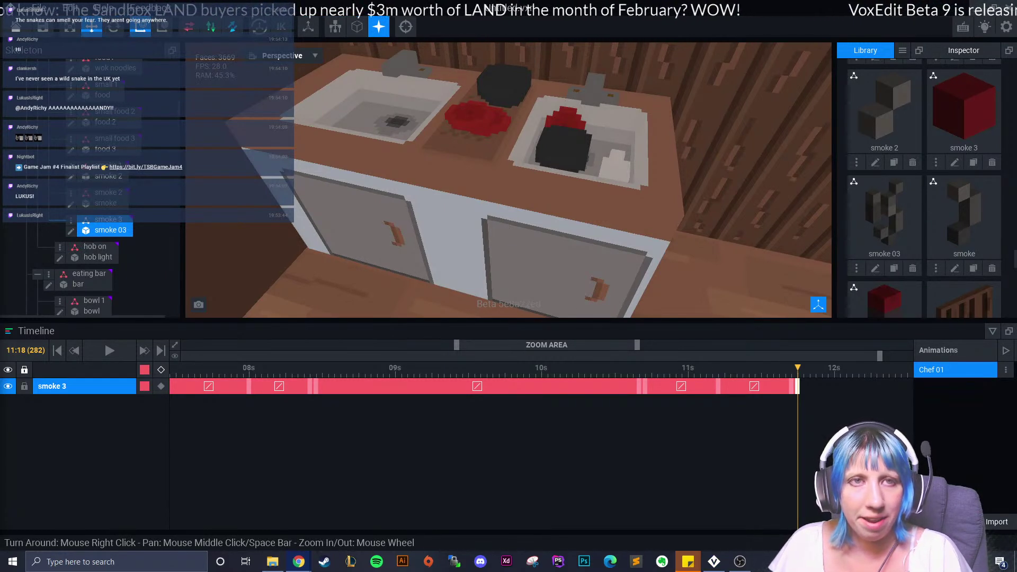
{"action": "right_click_drag", "start_coordinate": [556, 148], "coordinate": [538, 147]}
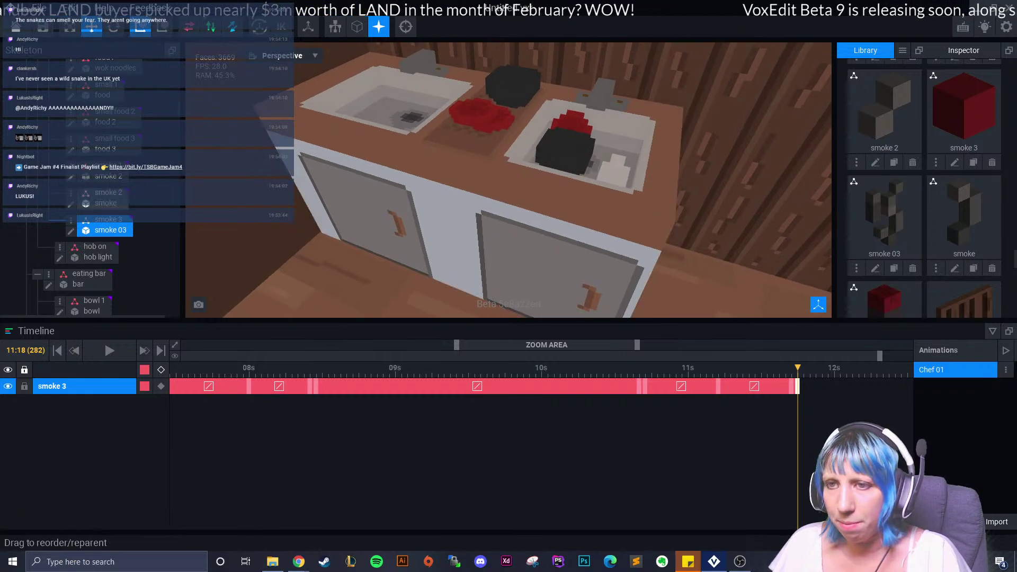
{"action": "left_click", "coordinate": [530, 151]}
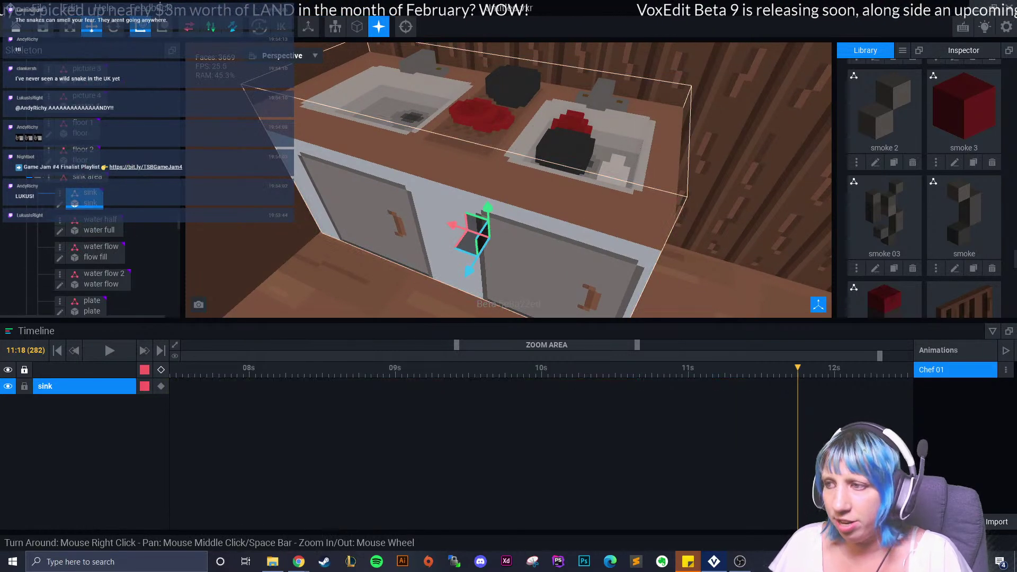
{"action": "left_click_drag", "start_coordinate": [797, 368], "coordinate": [249, 367]}
{"action": "left_click_drag", "start_coordinate": [545, 345], "coordinate": [273, 345]}
{"action": "left_click", "coordinate": [186, 368]}
{"action": "left_click_drag", "start_coordinate": [187, 367], "coordinate": [612, 368]}
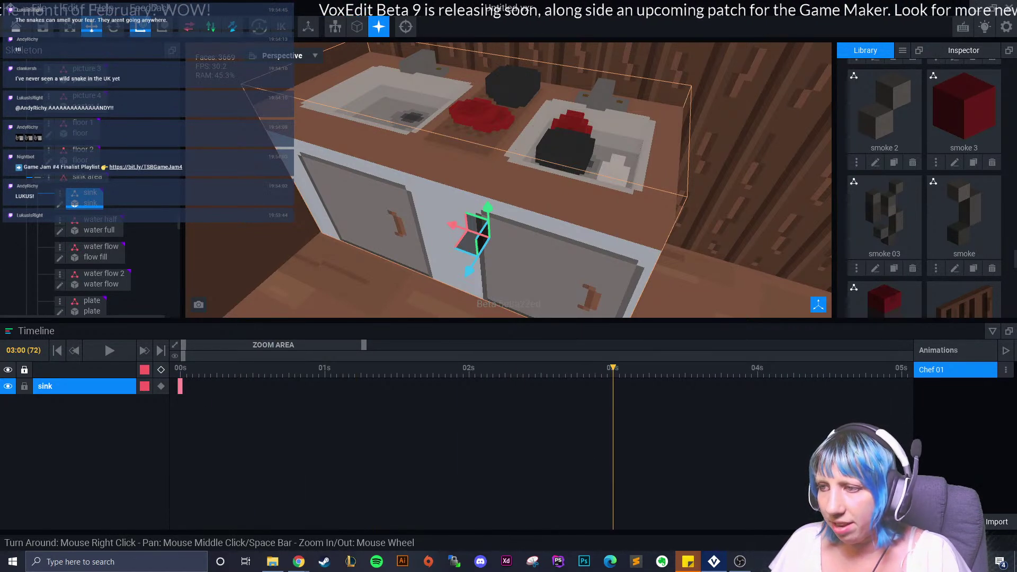
- Go through the water and plate nodes under the sink area to identify which objects they control
{"action": "left_click", "coordinate": [101, 230]}
{"action": "mouse_move", "coordinate": [623, 205]}
{"action": "left_mouse_down"}
{"action": "mouse_move", "coordinate": [573, 207]}
{"action": "mouse_move", "coordinate": [630, 201]}
{"action": "left_mouse_up"}
{"action": "left_click", "coordinate": [100, 251]}
{"action": "left_click", "coordinate": [100, 279]}
{"action": "left_click", "coordinate": [90, 300]}
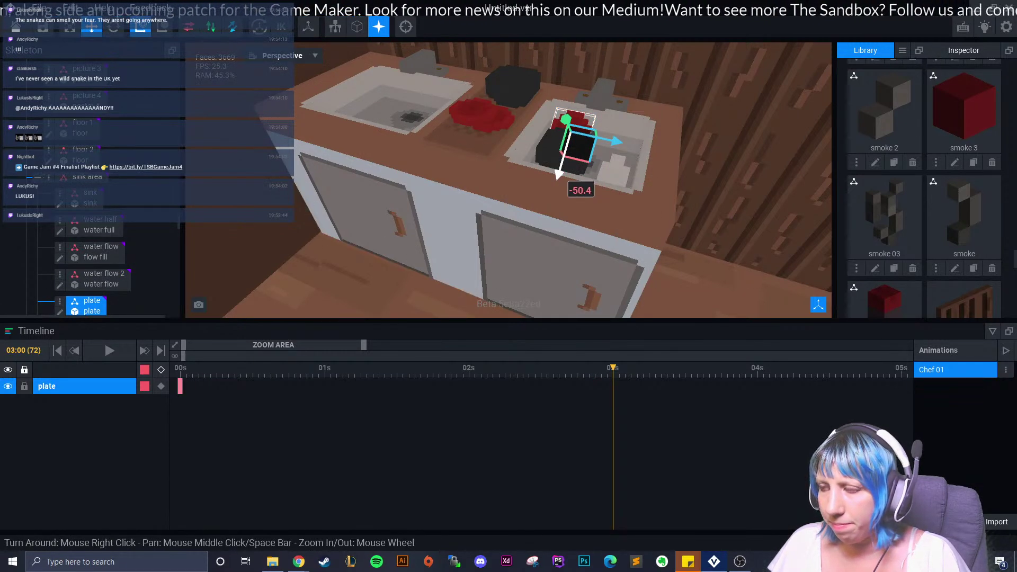
{"action": "scroll", "coordinate": [90, 255], "scroll_direction": "down", "scroll_amount": 3}
{"action": "scroll", "coordinate": [90, 254], "scroll_direction": "down", "scroll_amount": 3}
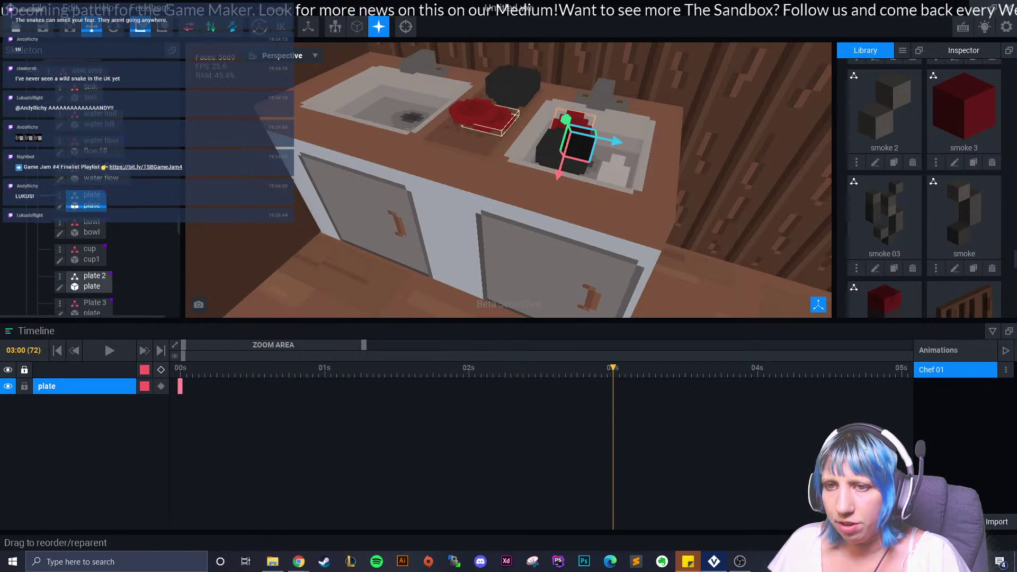
{"action": "scroll", "coordinate": [93, 260], "scroll_direction": "up", "scroll_amount": 1}
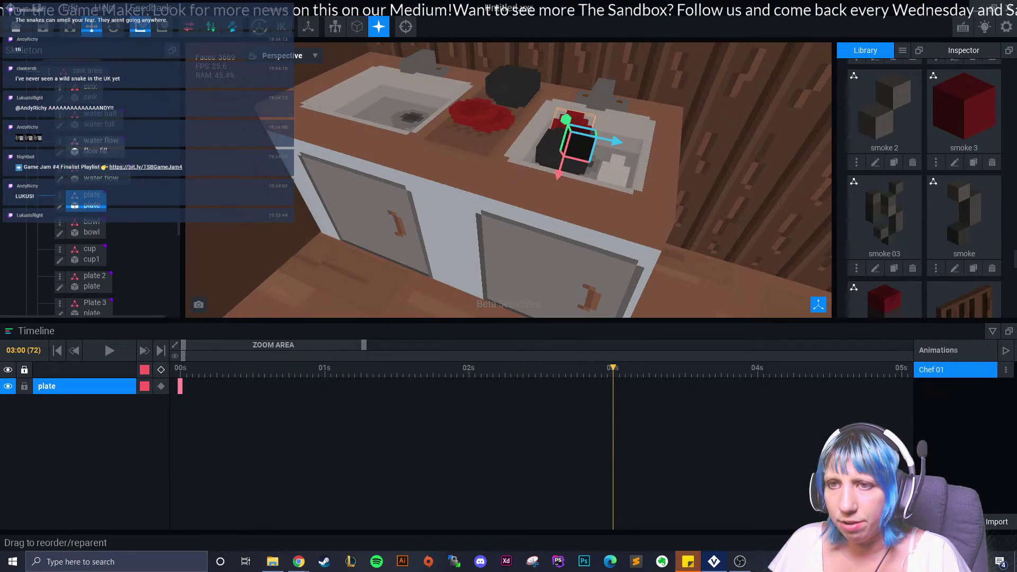
- Raise the water flow node to the tap spout at 03:01, keeping its hidden starting position keyed at 03:00
{"action": "left_click", "coordinate": [97, 147]}
{"action": "middle_click_drag", "start_coordinate": [450, 185], "coordinate": [404, 216]}
{"action": "left_click_drag", "start_coordinate": [613, 368], "coordinate": [625, 367]}
{"action": "key", "text": "Left"}
{"action": "scroll", "coordinate": [567, 95], "scroll_direction": "up", "scroll_amount": 3}
{"action": "left_click_drag", "start_coordinate": [520, 254], "coordinate": [523, 182]}
{"action": "right_click_drag", "start_coordinate": [540, 229], "coordinate": [540, 229]}
{"action": "left_click_drag", "start_coordinate": [521, 159], "coordinate": [522, 142]}
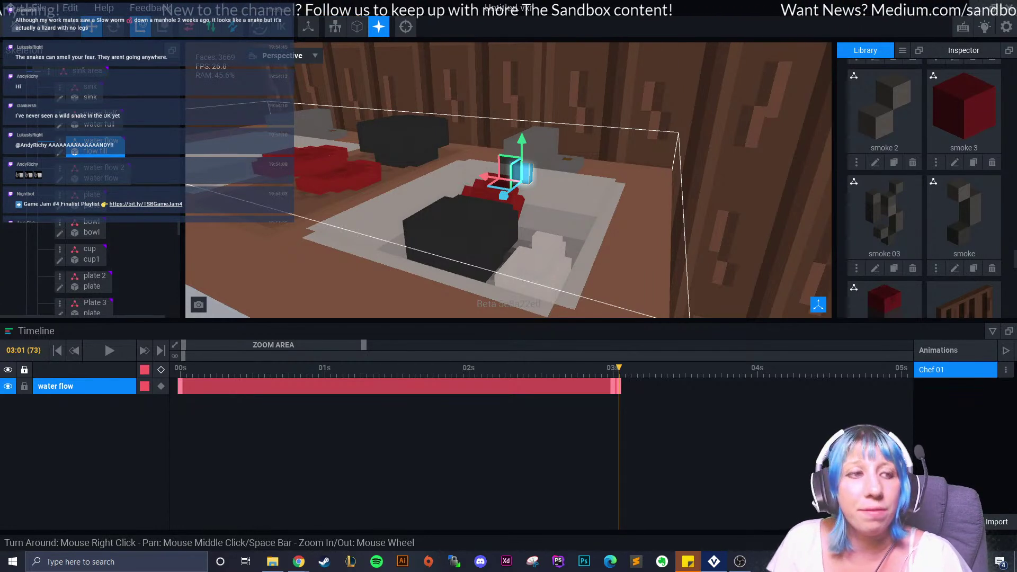
- Lower the water flow slightly from the tap at 03:07 to key the start of the stream falling
{"action": "right_click_drag", "start_coordinate": [466, 217], "coordinate": [493, 214]}
{"action": "key", "text": "Left"}
{"action": "key", "text": "Right"}
{"action": "key", "text": "Right"}
{"action": "key", "text": "Right"}
{"action": "key", "text": "Right"}
{"action": "key", "text": "Right"}
{"action": "key", "text": "Right"}
{"action": "key", "text": "Right"}
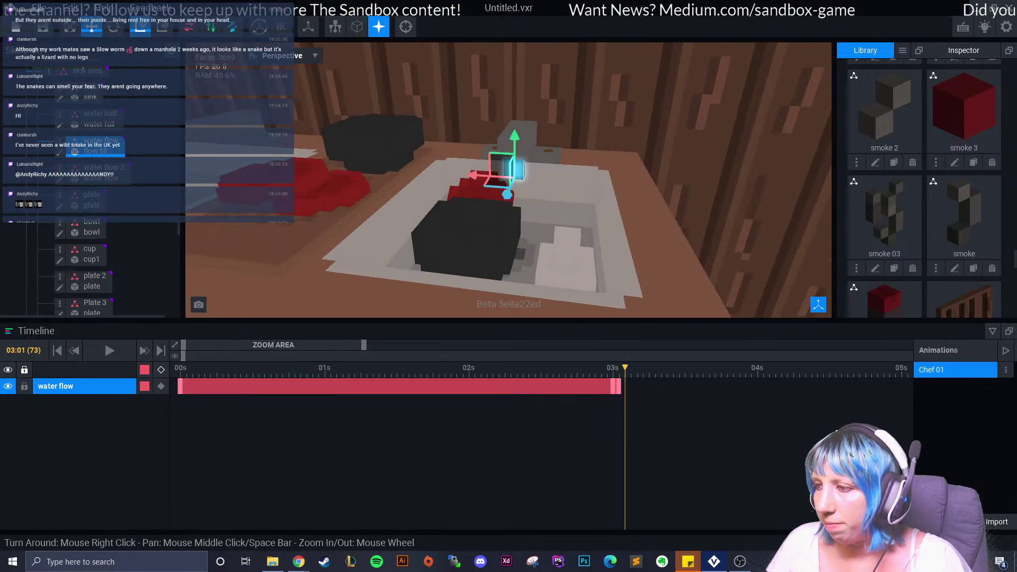
{"action": "left_click_drag", "start_coordinate": [514, 139], "coordinate": [514, 169]}
{"action": "key", "text": "Left"}
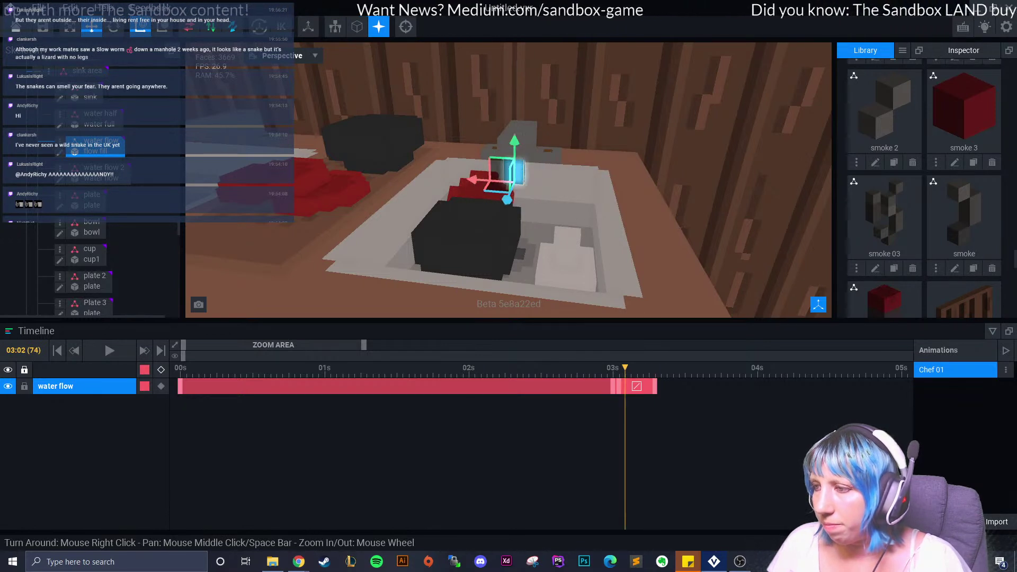
- Move the water flow's last keyframe to 03:09 and lower the stream farther into the sink there
{"action": "key", "text": "Right"}
{"action": "key", "text": "Right"}
{"action": "key", "text": "Right"}
{"action": "key", "text": "Right"}
{"action": "key", "text": "Right"}
{"action": "key", "text": "Right"}
{"action": "key", "text": "Right"}
{"action": "key", "text": "Right"}
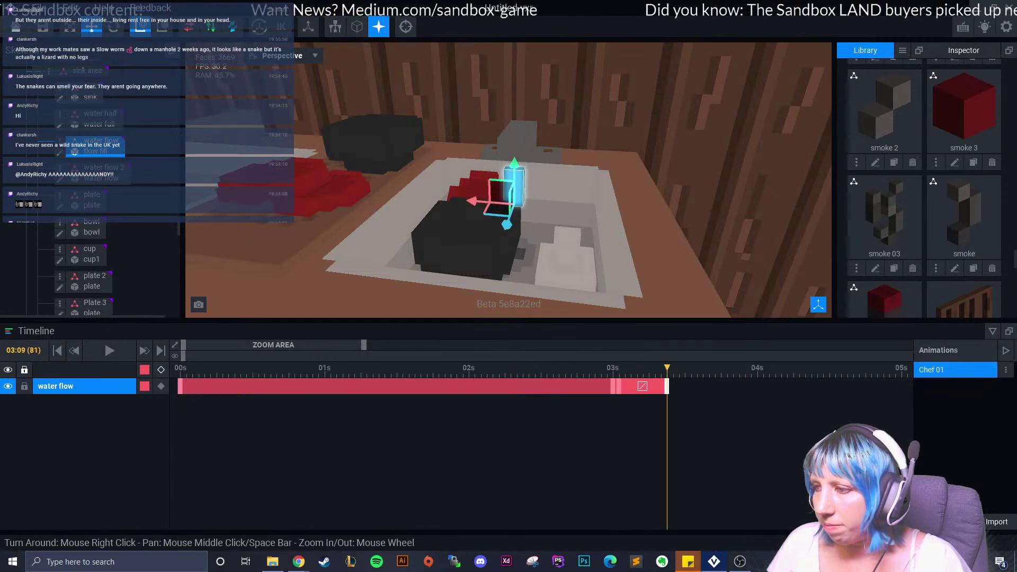
{"action": "left_click_drag", "start_coordinate": [514, 162], "coordinate": [515, 170]}
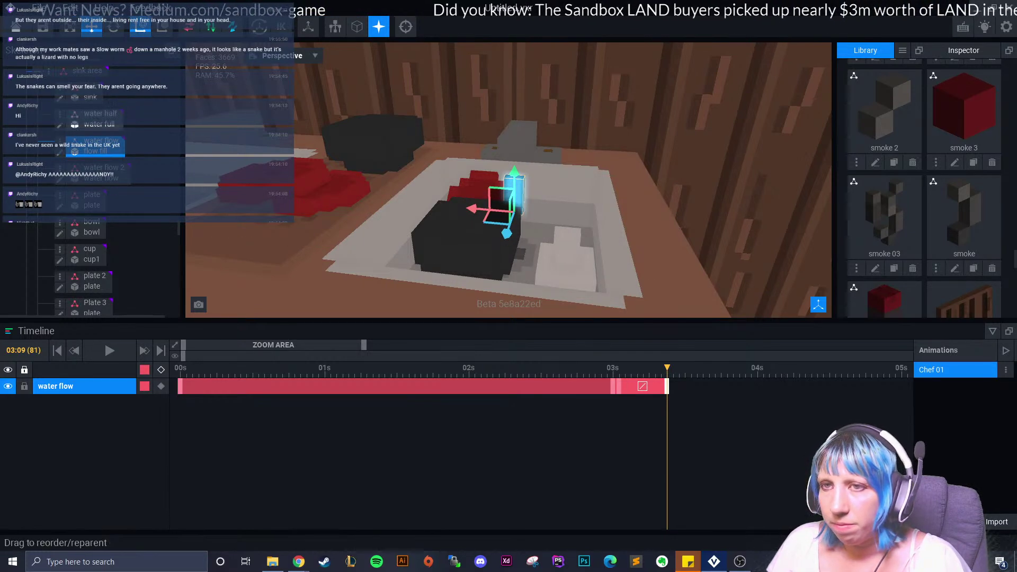
- Raise the water half node into the sink basin at 03:09 and move its preceding keyframe to 03:08
{"action": "left_click", "coordinate": [98, 119]}
{"action": "left_click_drag", "start_coordinate": [504, 279], "coordinate": [504, 271]}
{"action": "left_click_drag", "start_coordinate": [666, 367], "coordinate": [612, 368]}
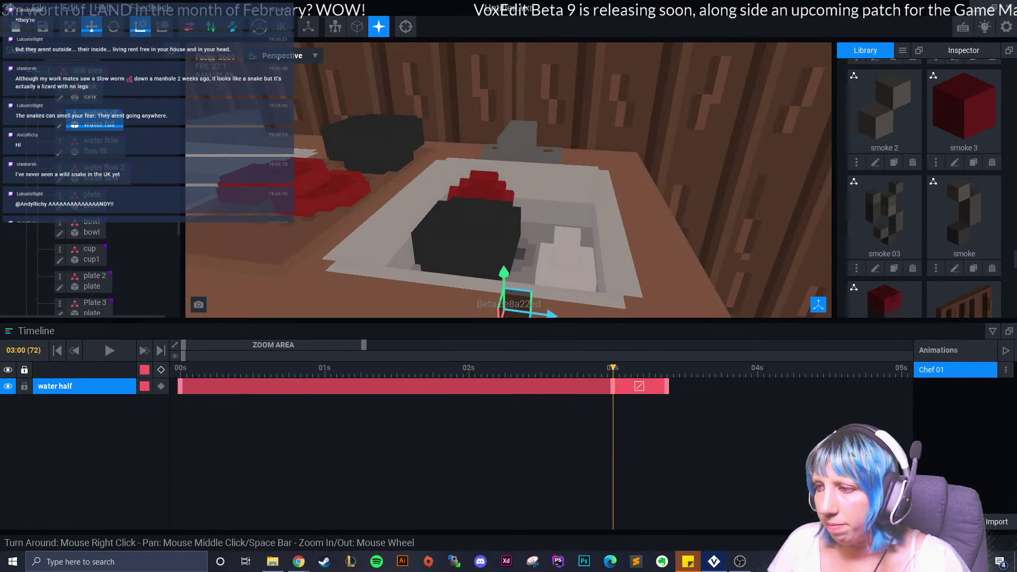
{"action": "left_click_drag", "start_coordinate": [613, 367], "coordinate": [666, 368]}
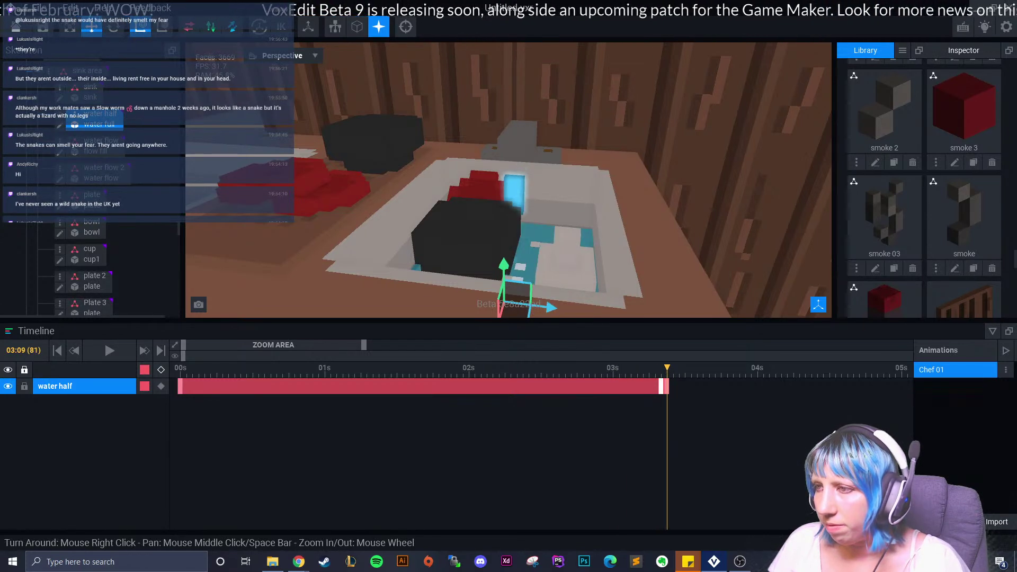
- Lower the water flow to the sink water at 03:09 and shift its starting keyframes to 02:21 and 02:22
{"action": "left_click", "coordinate": [514, 191]}
{"action": "left_click_drag", "start_coordinate": [520, 183], "coordinate": [522, 222]}
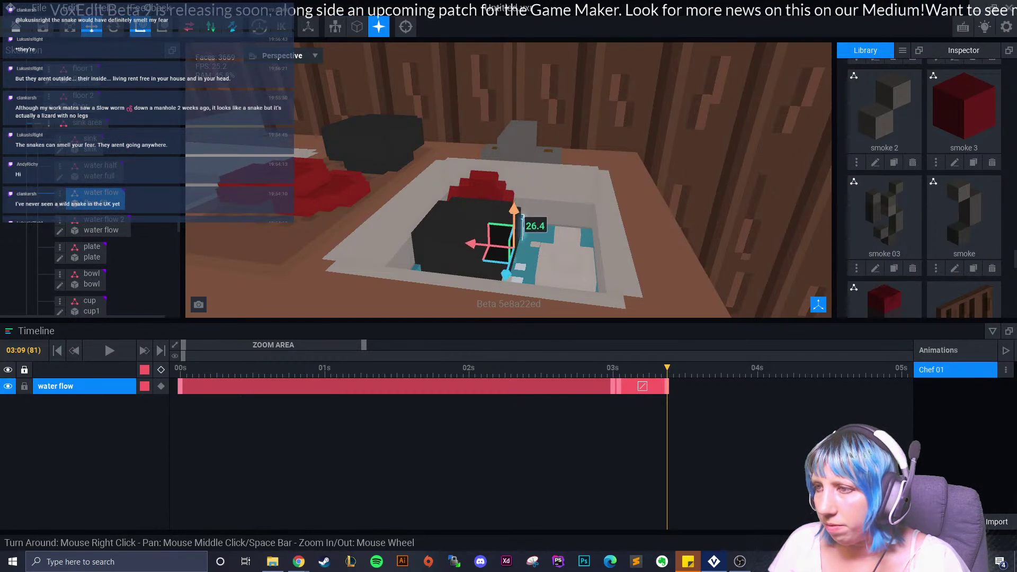
{"action": "left_click_drag", "start_coordinate": [666, 368], "coordinate": [600, 386]}
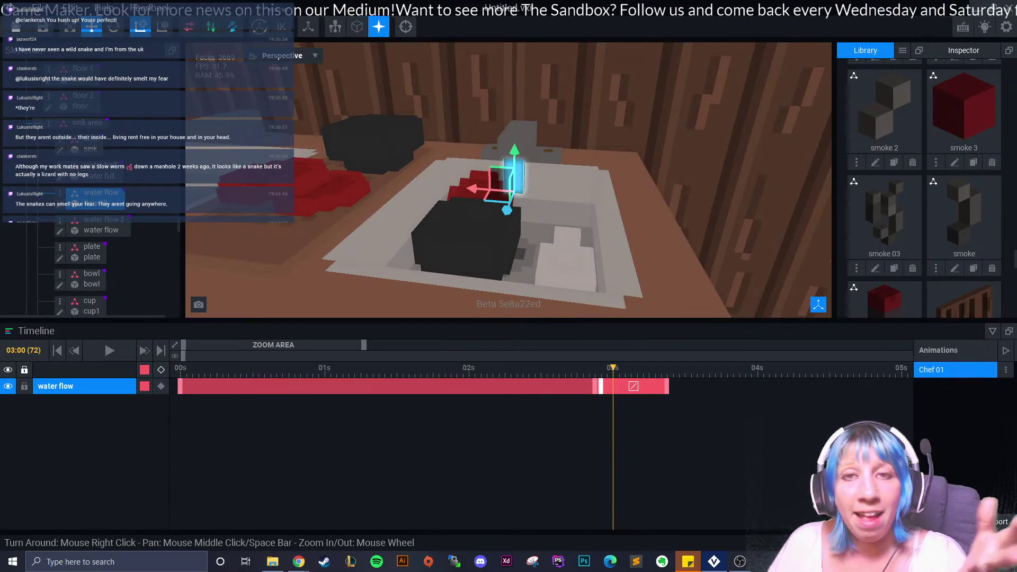
- Slow the water flow's fall by moving its last keyframe to 03:11, and check the motion up to 03:09
{"action": "key", "text": "Left"}
{"action": "key", "text": "Left"}
{"action": "key", "text": "Left"}
{"action": "key", "text": "Right"}
{"action": "key", "text": "Right"}
{"action": "key", "text": "Right"}
{"action": "key", "text": "Right"}
{"action": "key", "text": "Right"}
{"action": "key", "text": "Right"}
{"action": "key", "text": "Right"}
{"action": "key", "text": "Right"}
{"action": "key", "text": "Right"}
{"action": "key", "text": "Right"}
{"action": "key", "text": "Right"}
{"action": "key", "text": "Right"}
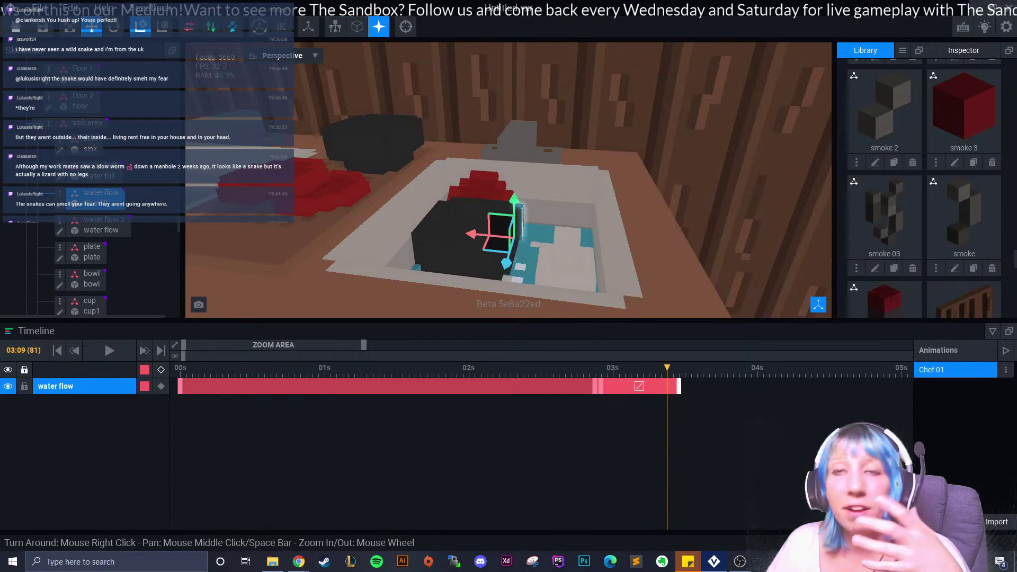
- Move the water flow's last keyframe to 03:10 and check the fall from 02:22 to 03:11
{"action": "left_click_drag", "start_coordinate": [667, 368], "coordinate": [601, 368]}
{"action": "right_click_drag", "start_coordinate": [548, 307], "coordinate": [548, 307]}
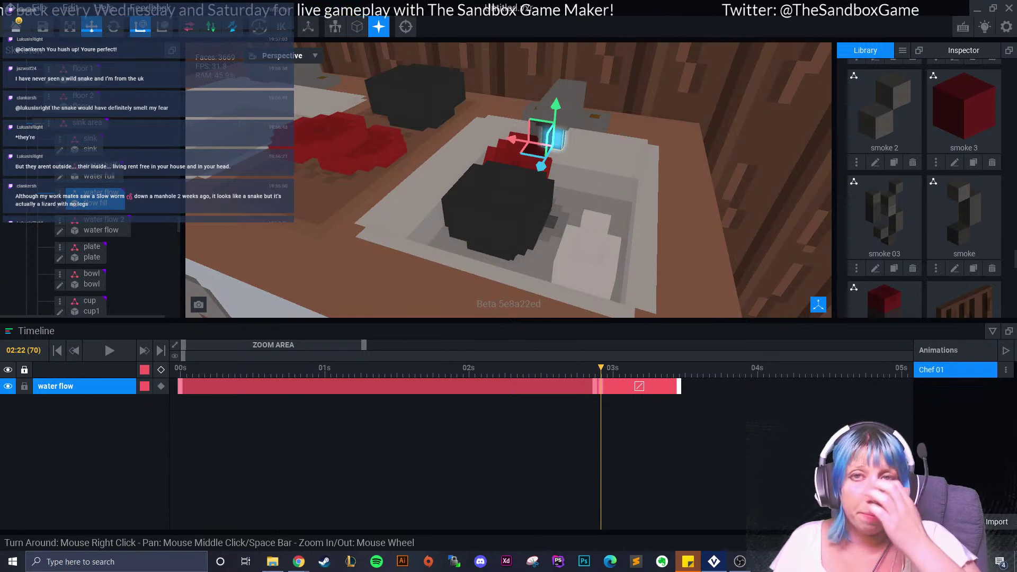
{"action": "left_click_drag", "start_coordinate": [600, 367], "coordinate": [679, 367]}
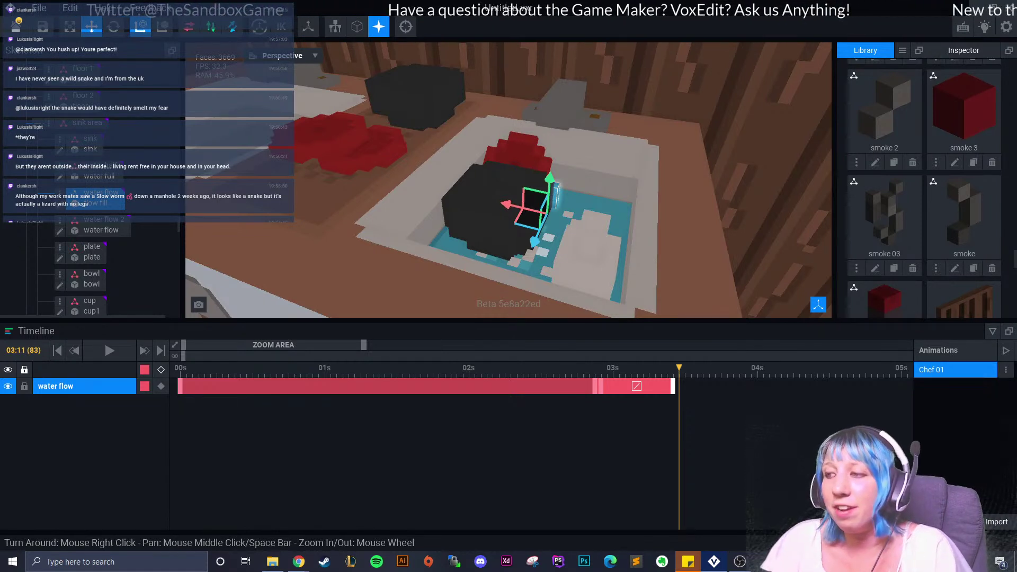
{"action": "key", "text": "Right"}
{"action": "key", "text": "Left"}
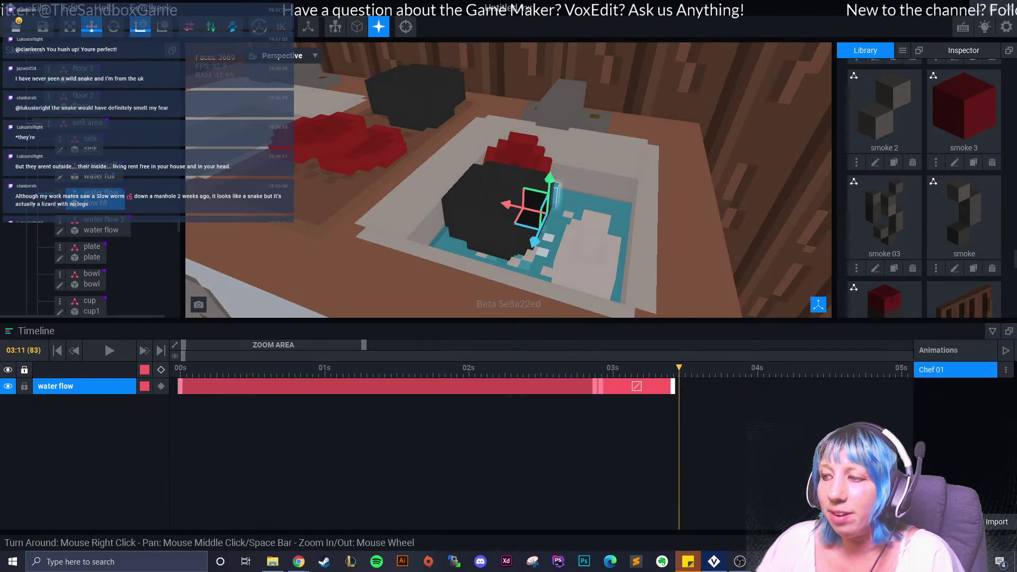
- Place water flow 2's holding keyframe at 03:09 in place of the one at 03:00
{"action": "key", "text": "Right"}
{"action": "key", "text": "Right"}
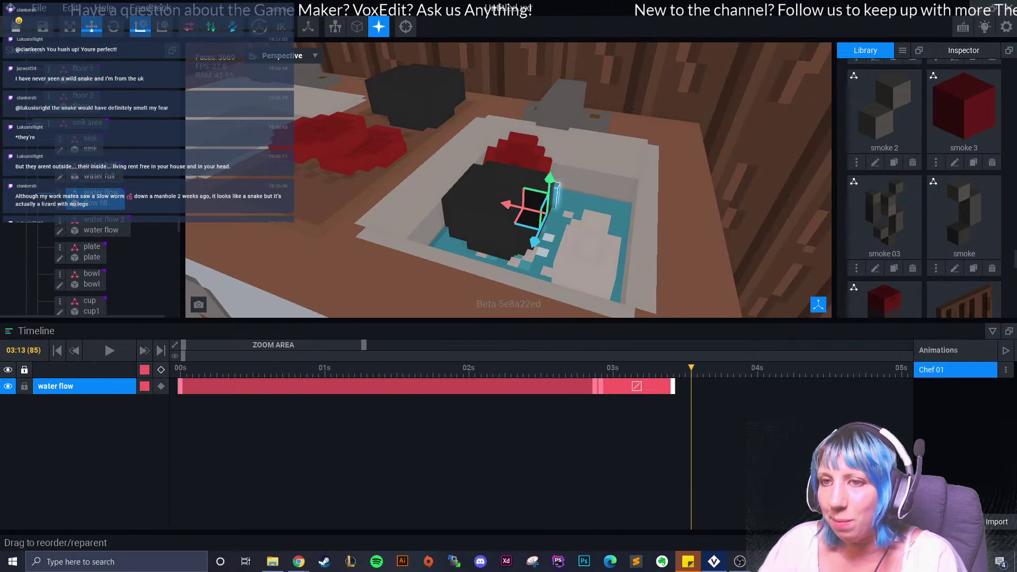
{"action": "left_click", "coordinate": [101, 230]}
{"action": "key", "text": "Left"}
{"action": "key", "text": "Left"}
{"action": "key", "text": "Left"}
{"action": "key", "text": "Left"}
{"action": "key", "text": "Left"}
{"action": "key", "text": "Left"}
{"action": "key", "text": "Left"}
{"action": "key", "text": "Left"}
{"action": "key", "text": "Left"}
{"action": "key", "text": "Left"}
{"action": "key", "text": "Left"}
{"action": "key", "text": "Left"}
{"action": "key", "text": "Right"}
{"action": "key", "text": "Right"}
{"action": "key", "text": "Right"}
{"action": "key", "text": "Right"}
{"action": "key", "text": "Right"}
{"action": "key", "text": "Right"}
{"action": "key", "text": "Right"}
{"action": "key", "text": "Right"}
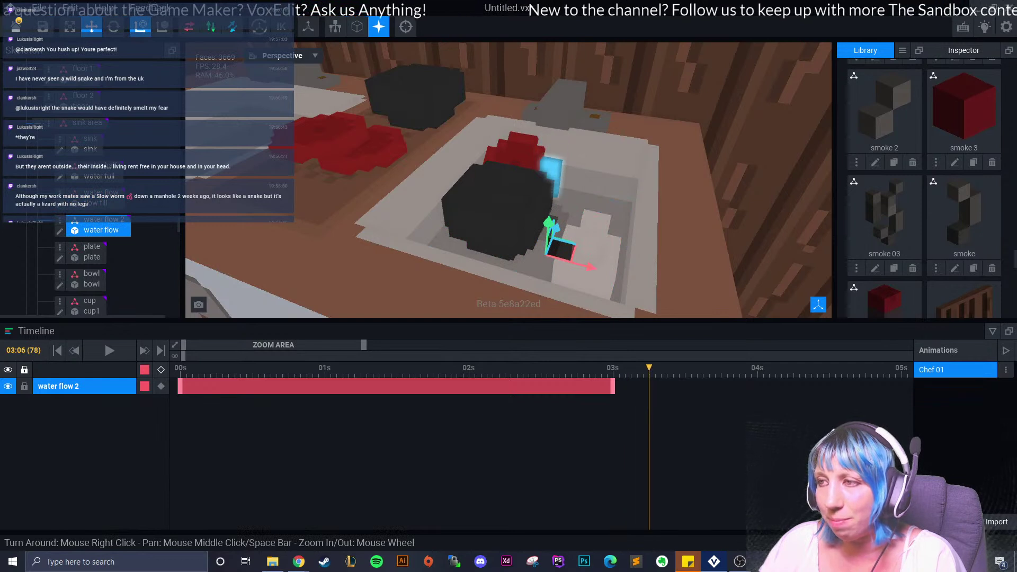
{"action": "key", "text": "ctrl+v"}
{"action": "key", "text": "Right"}
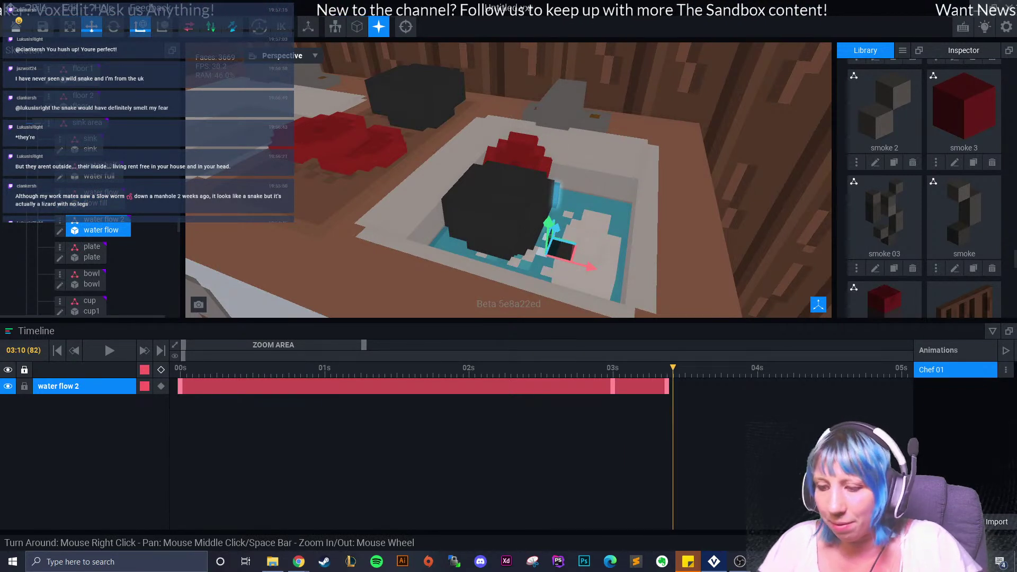
{"action": "key", "text": "ctrl+z"}
{"action": "key", "text": "ctrl+y"}
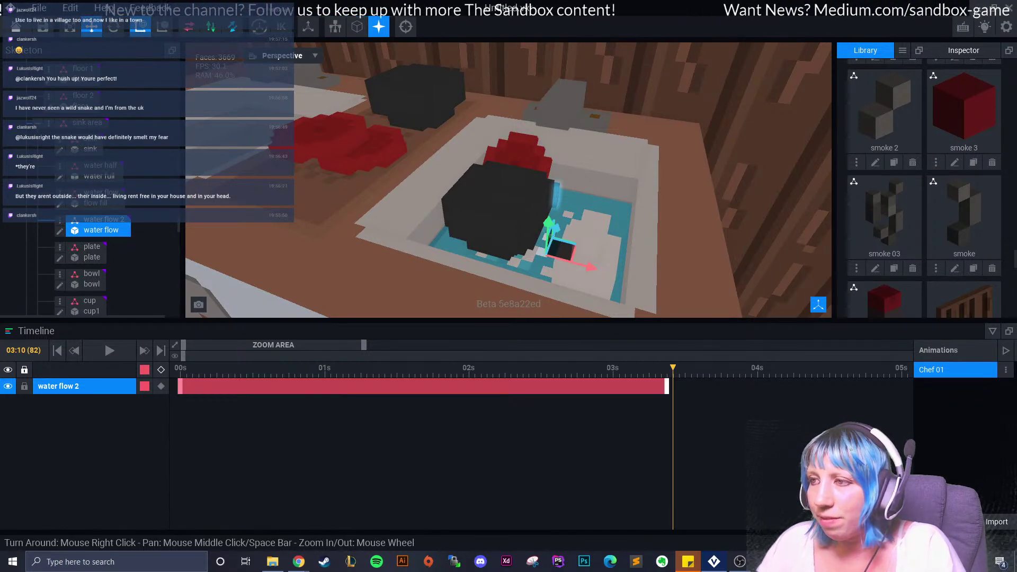
- Raise the water flow 2 node up to the tap at 03:10
{"action": "left_click", "coordinate": [538, 268]}
{"action": "scroll", "coordinate": [96, 230], "scroll_direction": "up", "scroll_amount": 1}
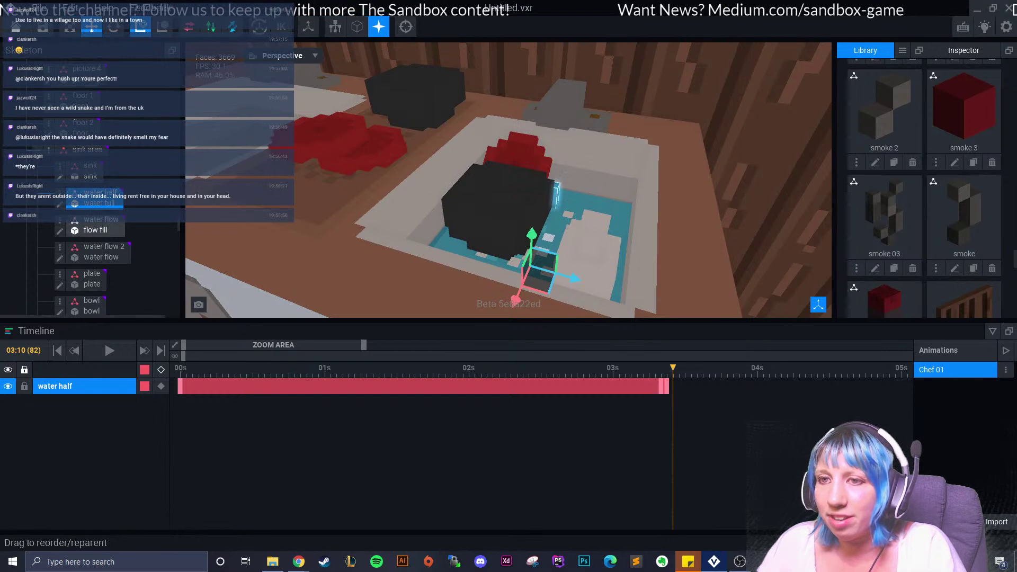
{"action": "left_click", "coordinate": [104, 246]}
{"action": "left_click_drag", "start_coordinate": [551, 225], "coordinate": [555, 127]}
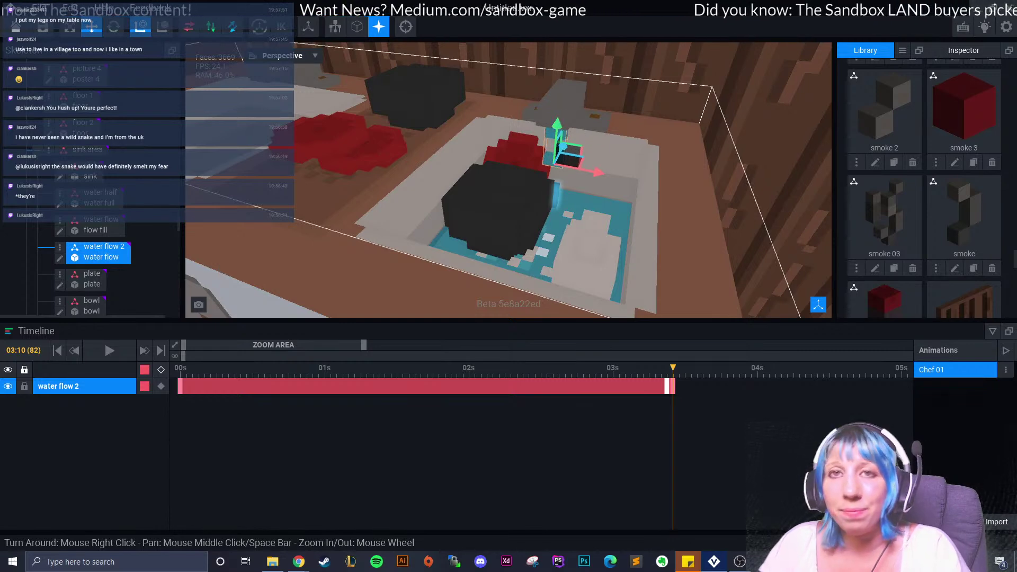
{"action": "left_click_drag", "start_coordinate": [596, 172], "coordinate": [594, 172]}
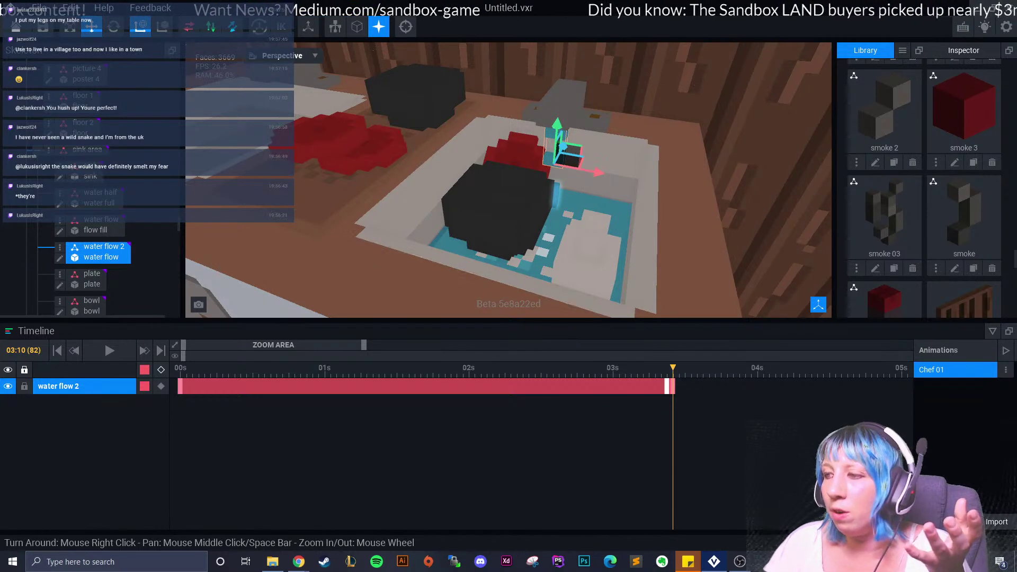
- Lower water flow 2 from the tap toward the sink water at 04:00
{"action": "key", "text": "Right"}
{"action": "key", "text": "Right"}
{"action": "key", "text": "Right"}
{"action": "key", "text": "Right"}
{"action": "key", "text": "Right"}
{"action": "key", "text": "Right"}
{"action": "key", "text": "Right"}
{"action": "key", "text": "Right"}
{"action": "key", "text": "Right"}
{"action": "key", "text": "Right"}
{"action": "key", "text": "Right"}
{"action": "key", "text": "Right"}
{"action": "key", "text": "Right"}
{"action": "key", "text": "Right"}
{"action": "key", "text": "Right"}
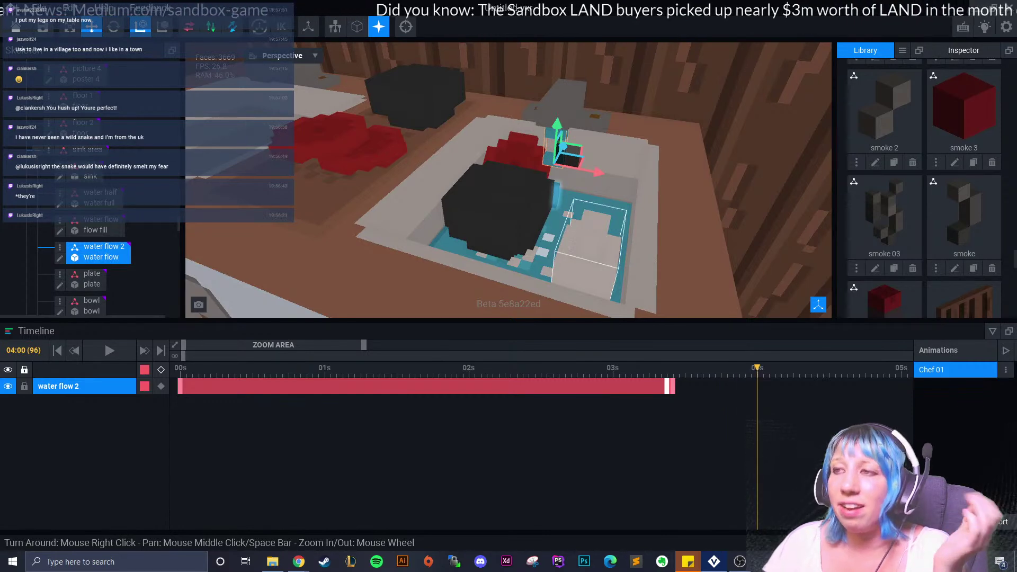
{"action": "left_click_drag", "start_coordinate": [557, 125], "coordinate": [556, 151]}
- Shift water flow 2's fall later, placing its keyframes at 03:21, 03:22 and 04:13
{"action": "key", "text": "Left"}
{"action": "key", "text": "Left"}
{"action": "key", "text": "Left"}
{"action": "key", "text": "Left"}
{"action": "key", "text": "Left"}
{"action": "key", "text": "Left"}
{"action": "key", "text": "Left"}
{"action": "key", "text": "Left"}
{"action": "key", "text": "Left"}
{"action": "key", "text": "Left"}
{"action": "key", "text": "Left"}
{"action": "key", "text": "Left"}
{"action": "key", "text": "Left"}
{"action": "key", "text": "Left"}
{"action": "key", "text": "Left"}
{"action": "key", "text": "Left"}
{"action": "key", "text": "Left"}
{"action": "key", "text": "Left"}
{"action": "key", "text": "Right"}
{"action": "key", "text": "Right"}
{"action": "key", "text": "Right"}
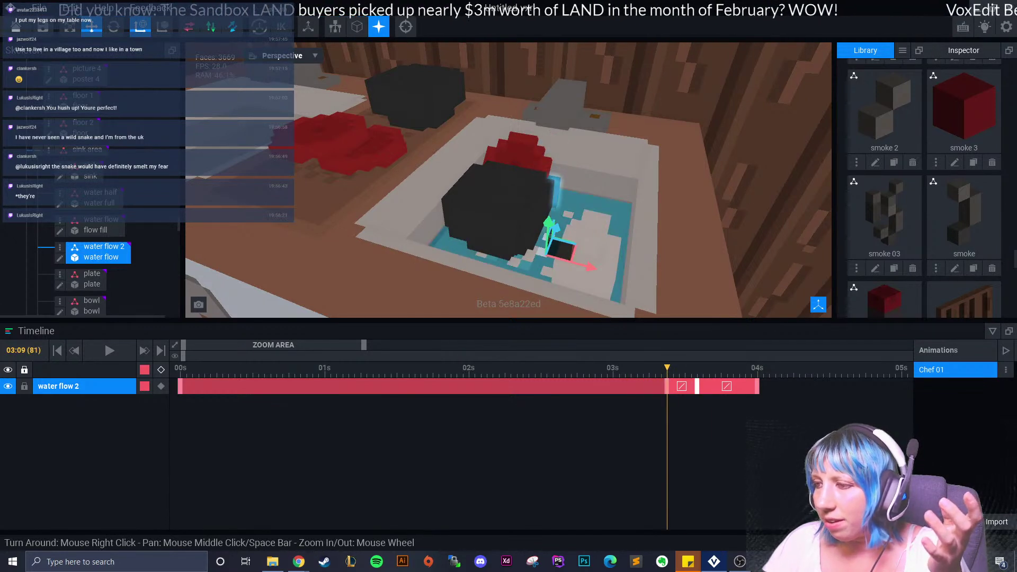
{"action": "left_click_drag", "start_coordinate": [666, 387], "coordinate": [691, 386]}
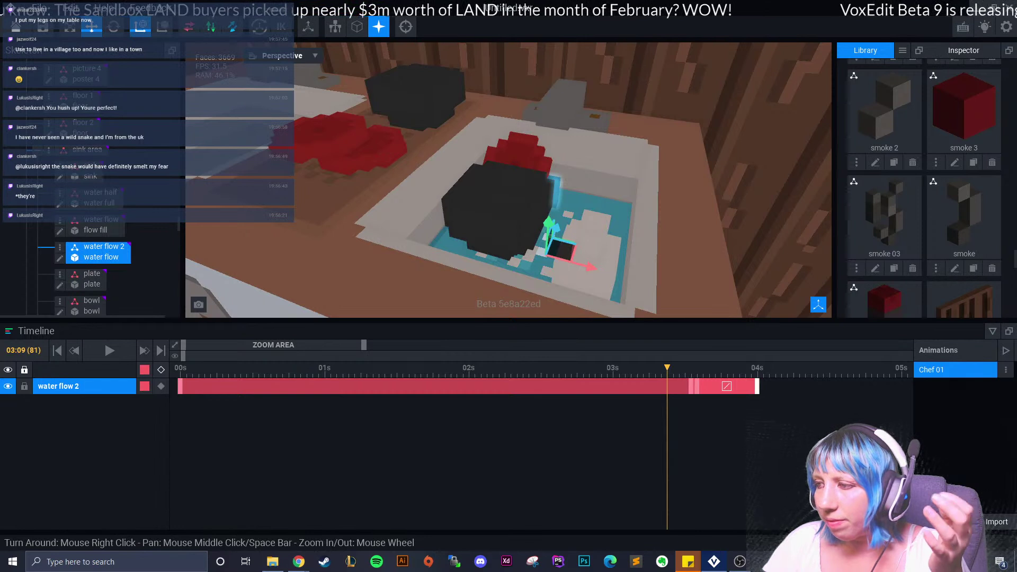
{"action": "left_click_drag", "start_coordinate": [757, 386], "coordinate": [835, 387]}
{"action": "left_click_drag", "start_coordinate": [695, 386], "coordinate": [739, 386]}
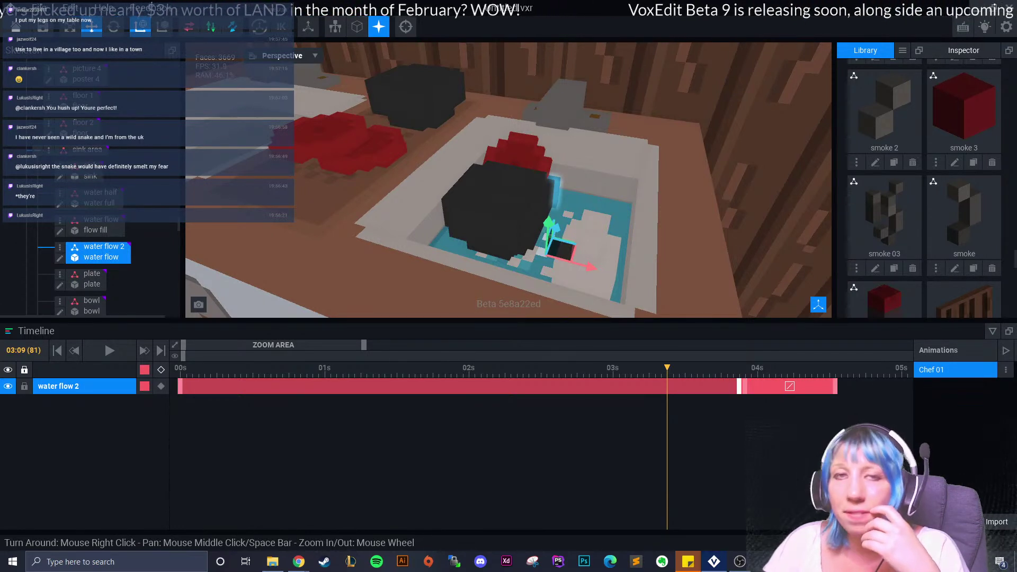
- Move water flow 2's starting keyframes to 03:10 and 03:11 and its last keyframe to 04:08, and check the frames around 03:11
{"action": "mouse_move", "coordinate": [667, 368]}
{"action": "left_mouse_down"}
{"action": "mouse_move", "coordinate": [745, 367]}
{"action": "mouse_move", "coordinate": [615, 367]}
{"action": "mouse_move", "coordinate": [672, 368]}
{"action": "left_mouse_up"}
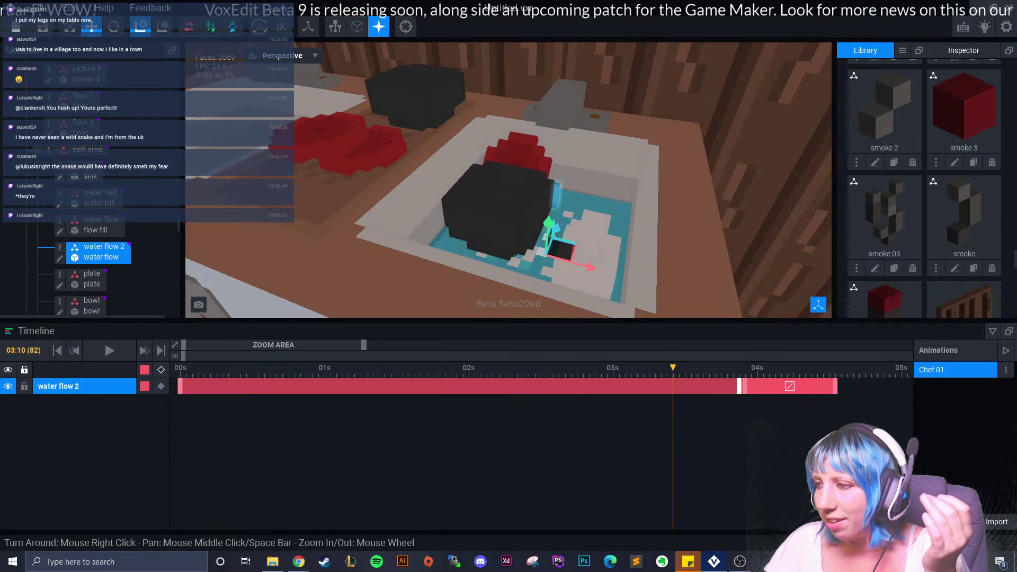
{"action": "left_click_drag", "start_coordinate": [738, 386], "coordinate": [679, 386]}
{"action": "left_click_drag", "start_coordinate": [746, 386], "coordinate": [679, 386]}
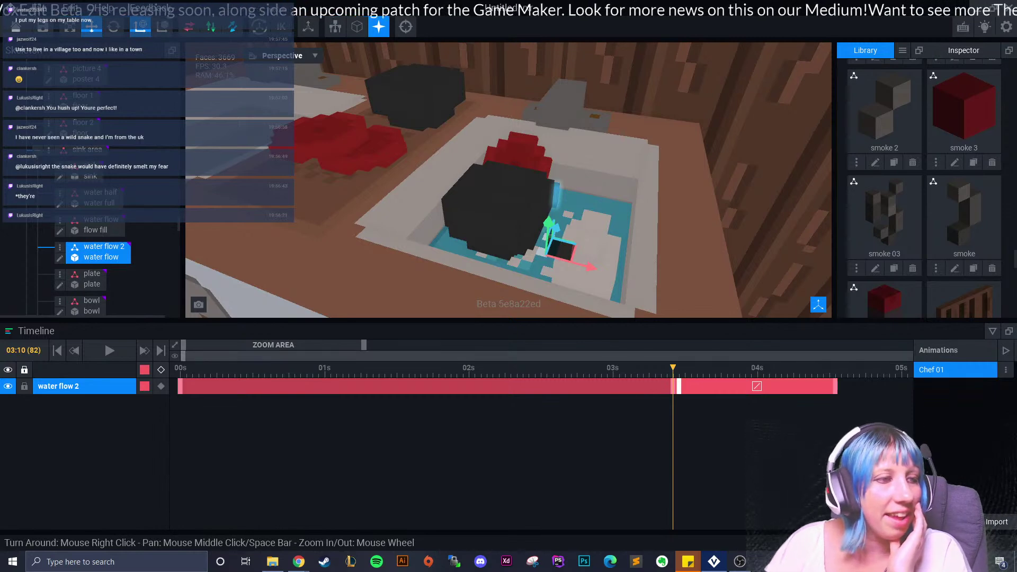
{"action": "left_click_drag", "start_coordinate": [836, 386], "coordinate": [804, 386]}
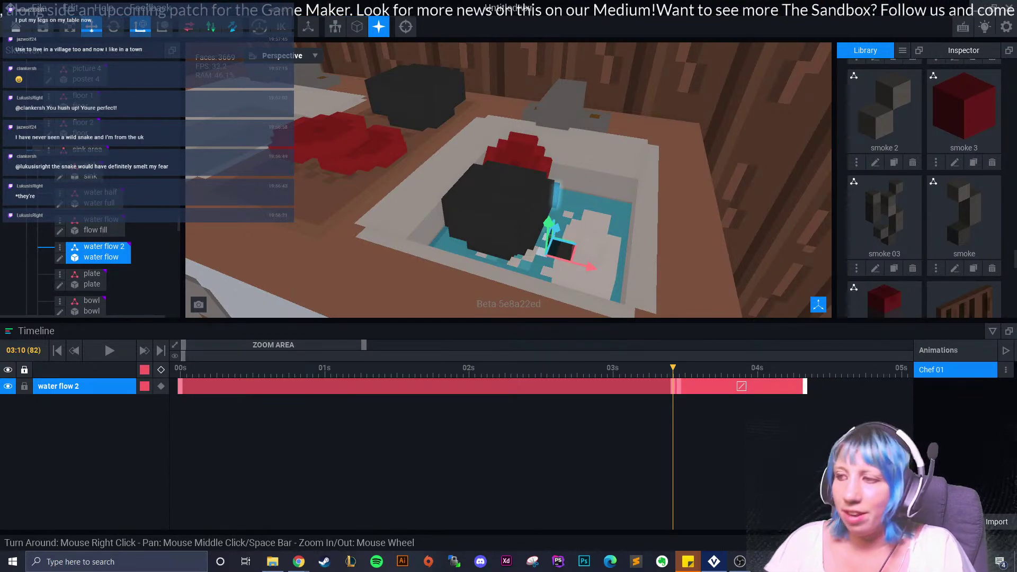
{"action": "key", "text": "Right"}
{"action": "key", "text": "Right"}
{"action": "key", "text": "Left"}
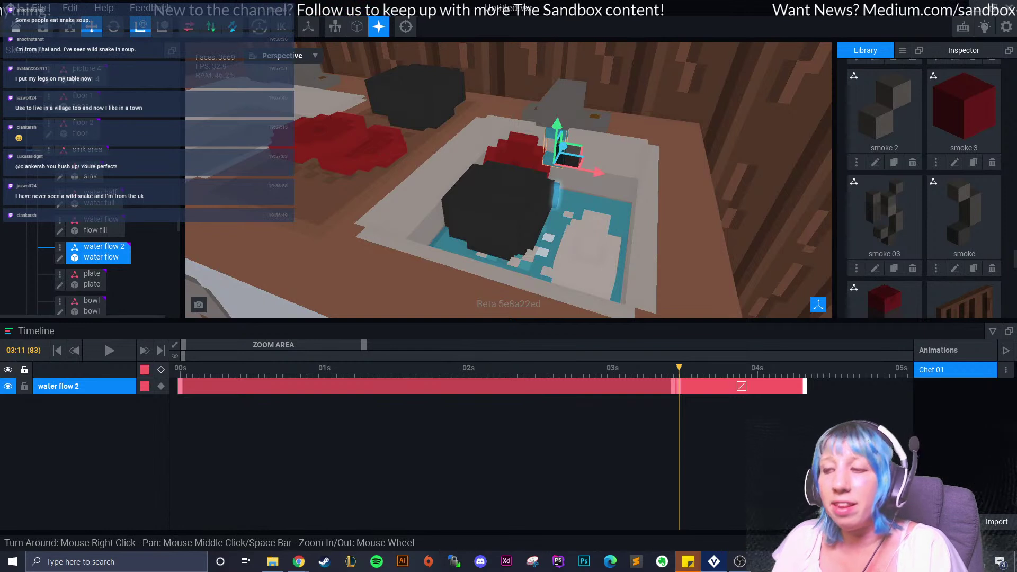
{"action": "mouse_move", "coordinate": [679, 368]}
{"action": "left_mouse_down"}
{"action": "mouse_move", "coordinate": [801, 368]}
{"action": "mouse_move", "coordinate": [679, 368]}
{"action": "left_mouse_up"}
- Lower the water flow node further into the sink at 03:11, and move water flow 2's last keyframe to 04:03
{"action": "left_click", "coordinate": [556, 196]}
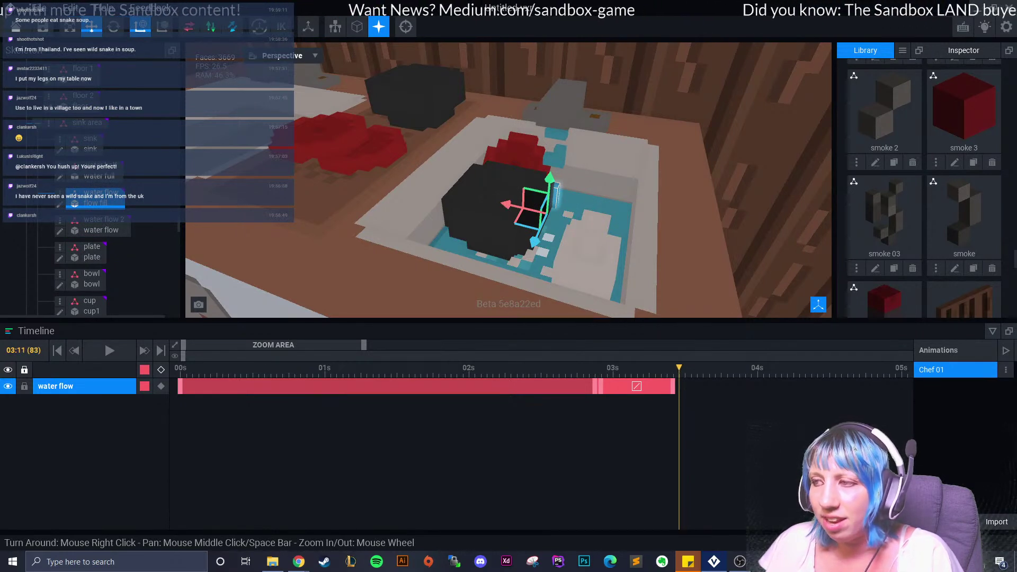
{"action": "left_click_drag", "start_coordinate": [550, 178], "coordinate": [547, 201]}
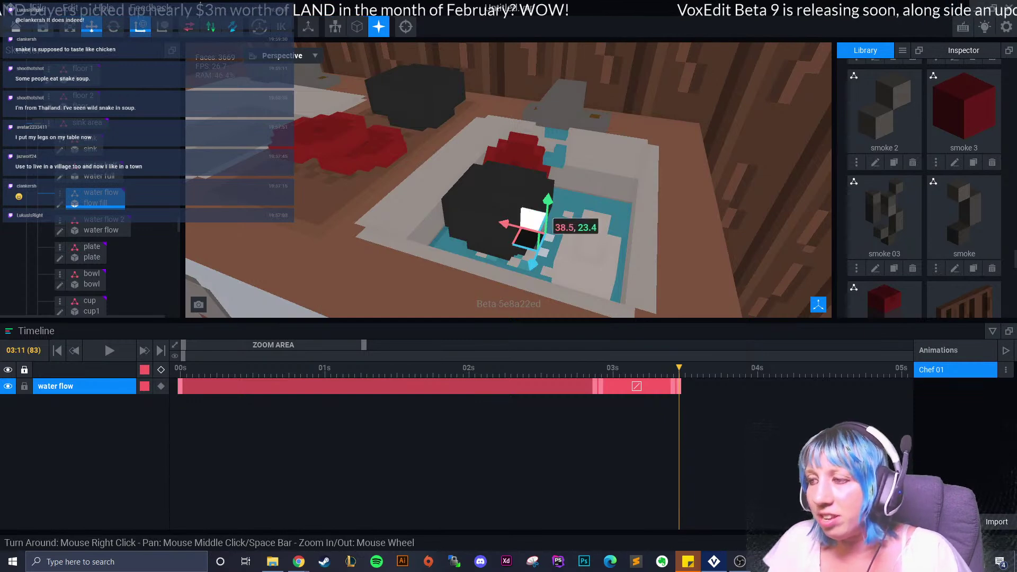
{"action": "left_click_drag", "start_coordinate": [679, 367], "coordinate": [774, 386]}
{"action": "left_click", "coordinate": [553, 160]}
{"action": "left_click", "coordinate": [775, 367]}
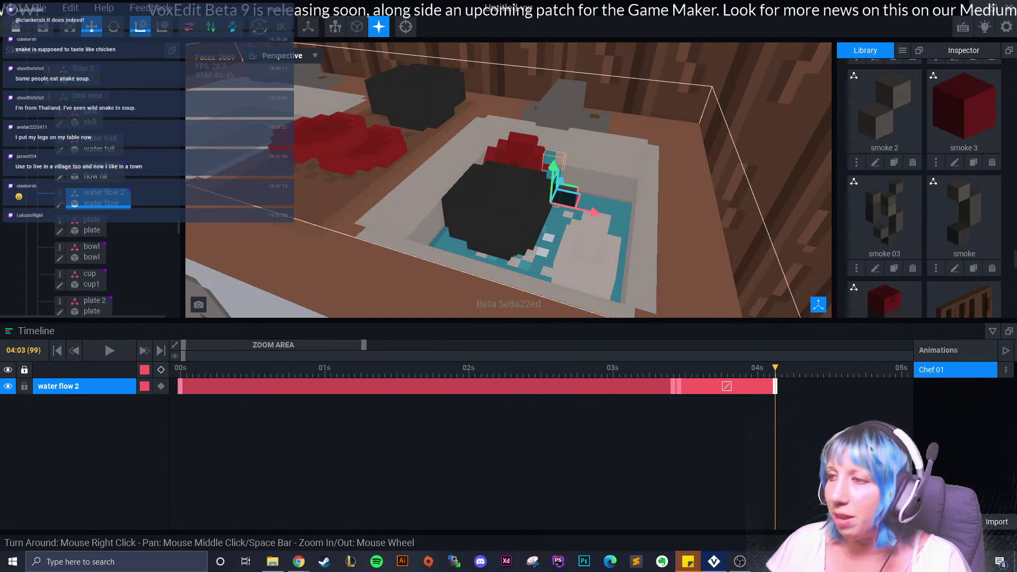
- Raise the water half node to about 27.6 at 03:22 so the water fills the sink basin
{"action": "left_click", "coordinate": [564, 229]}
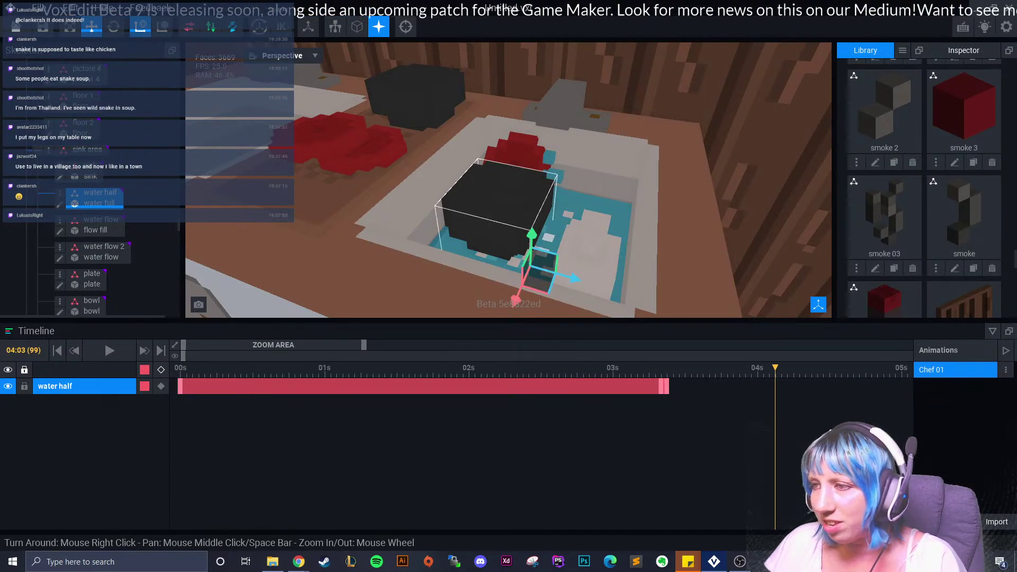
{"action": "left_click_drag", "start_coordinate": [775, 367], "coordinate": [667, 368]}
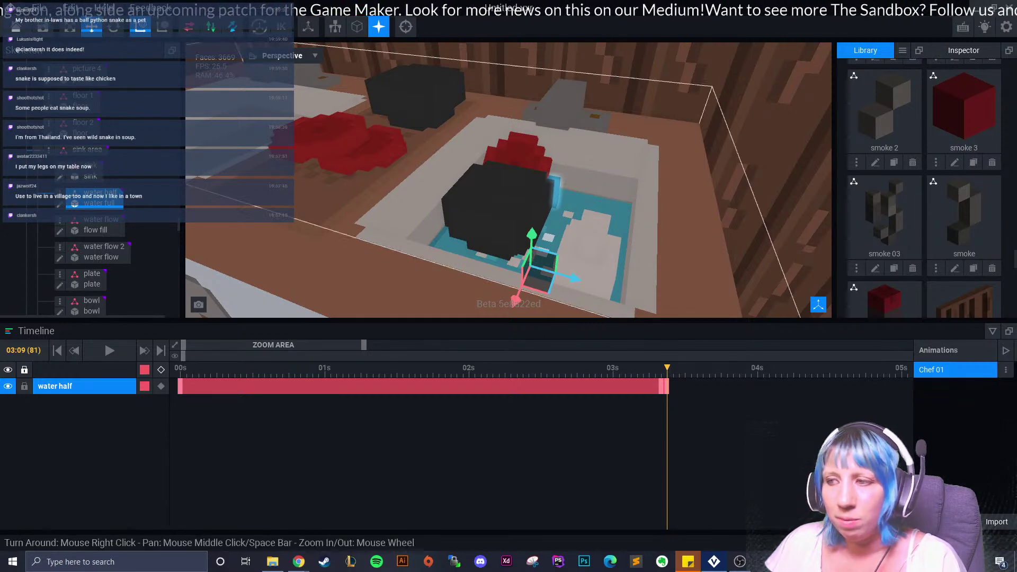
{"action": "left_click", "coordinate": [661, 367]}
{"action": "left_click_drag", "start_coordinate": [661, 367], "coordinate": [745, 367]}
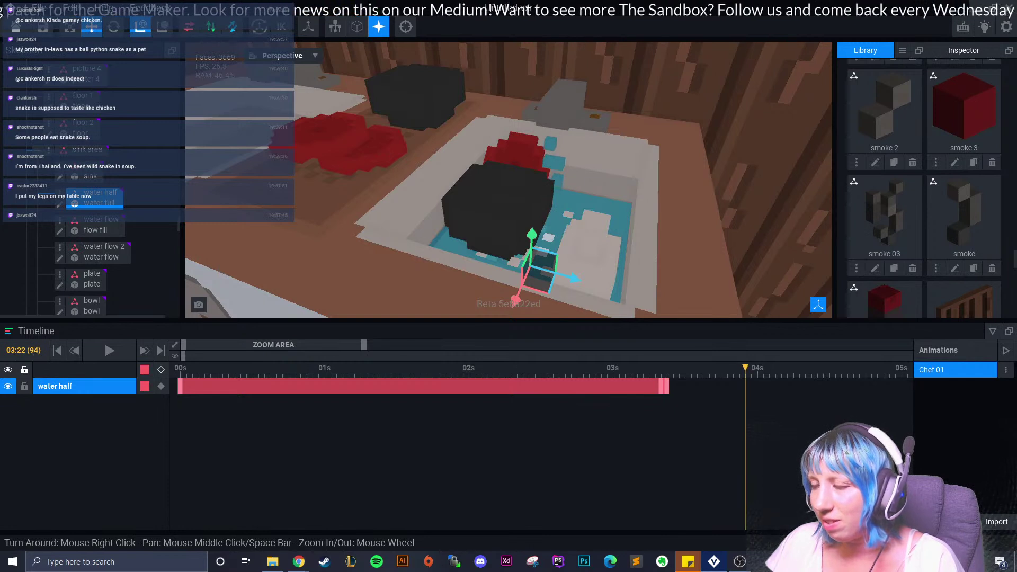
{"action": "left_click_drag", "start_coordinate": [532, 234], "coordinate": [533, 205]}
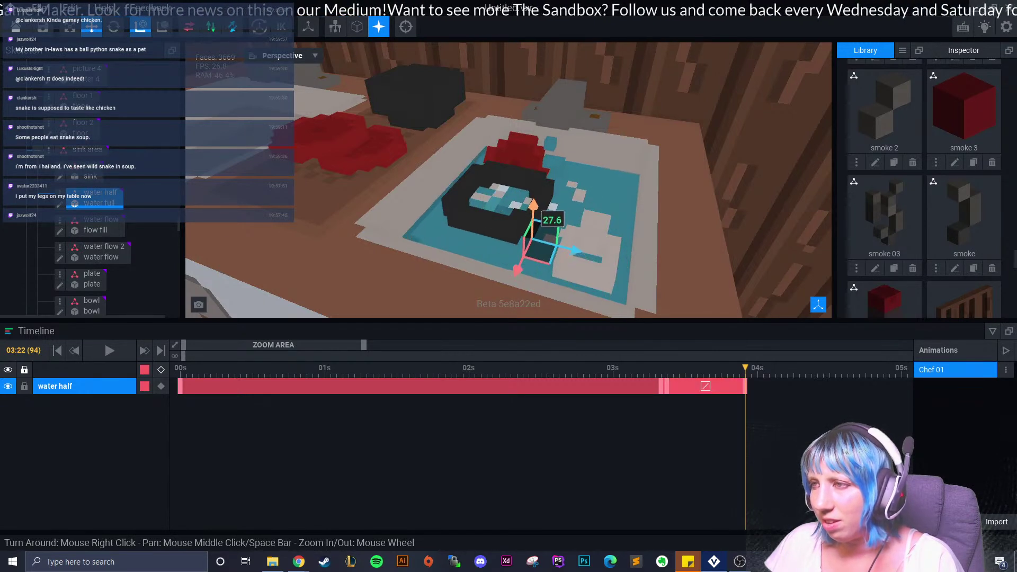
- Slow the water half's rise by moving its last keyframe to 04:13, and check the filling motion
{"action": "left_click", "coordinate": [661, 367]}
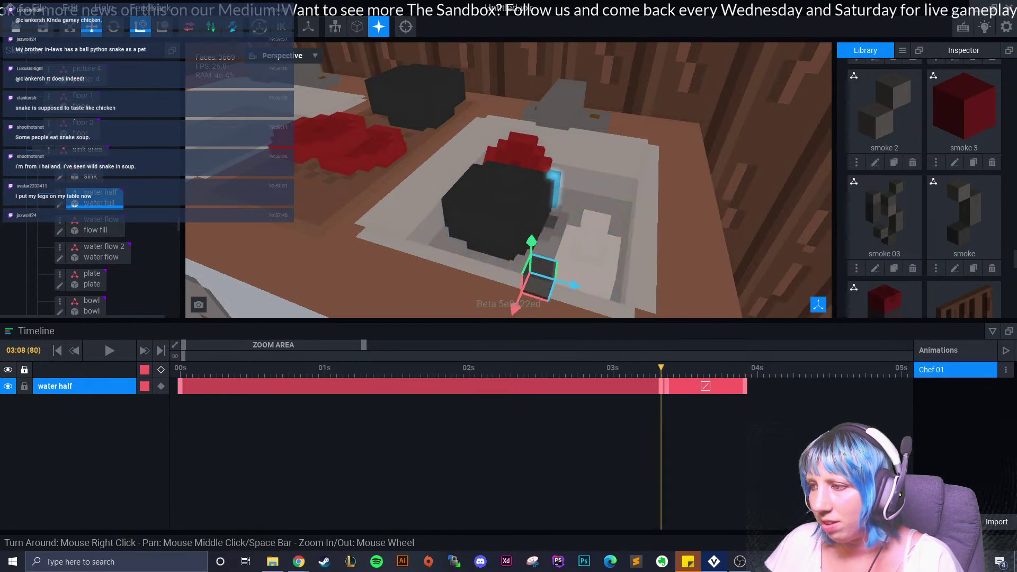
{"action": "left_click_drag", "start_coordinate": [746, 386], "coordinate": [794, 386]}
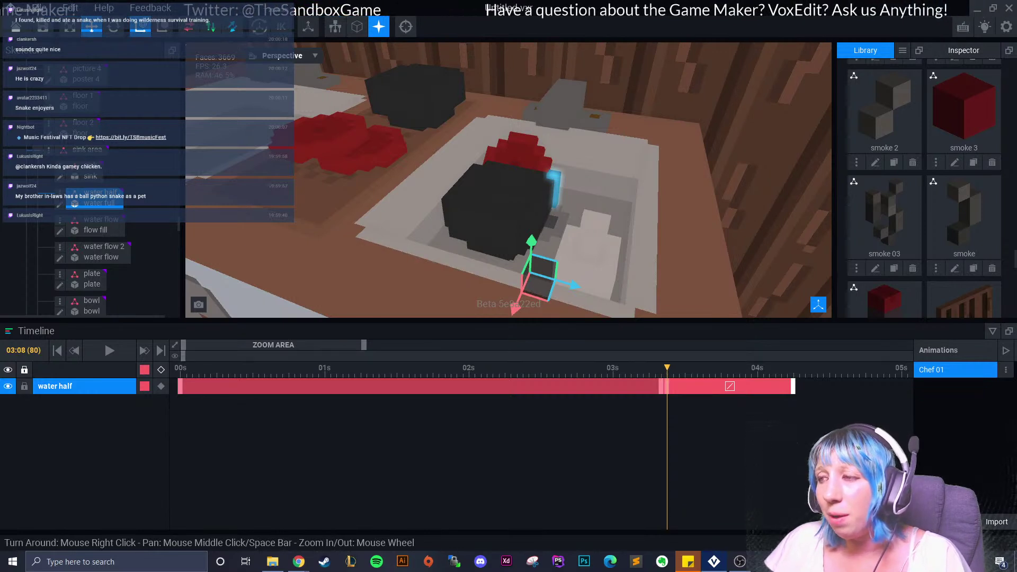
{"action": "left_click_drag", "start_coordinate": [661, 368], "coordinate": [703, 368]}
{"action": "left_click", "coordinate": [104, 341]}
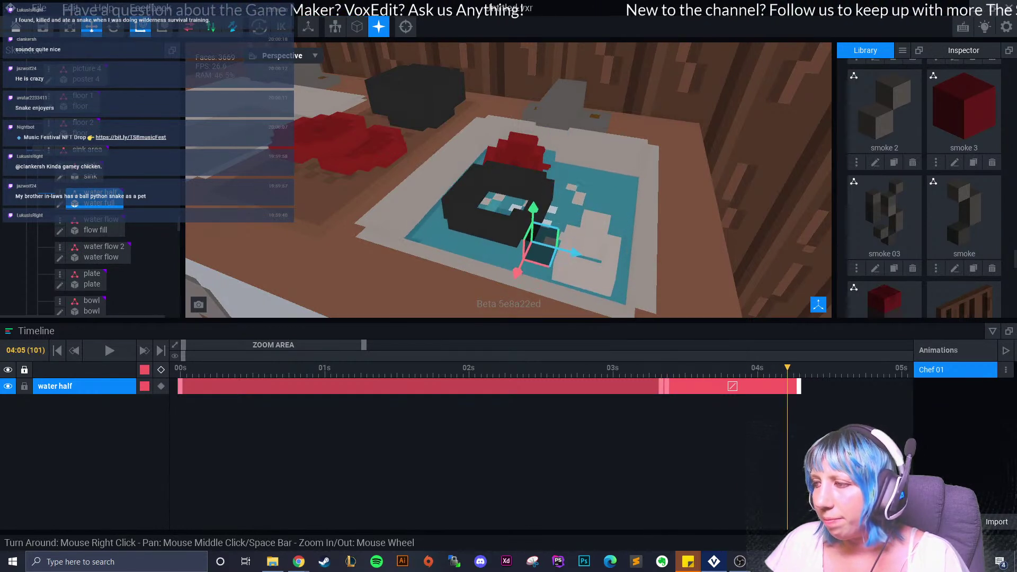
{"action": "left_click_drag", "start_coordinate": [811, 386], "coordinate": [823, 367]}
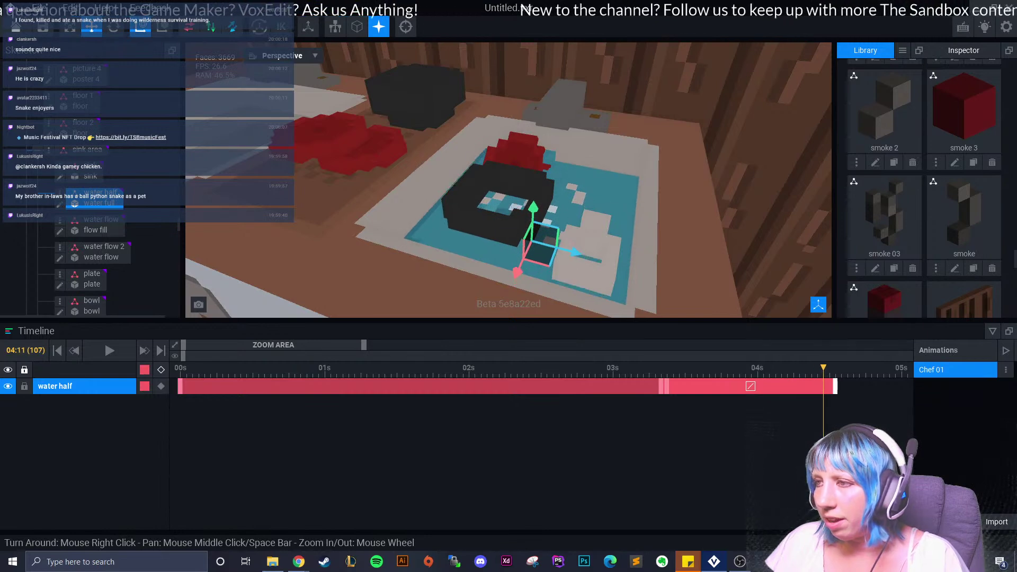
- Lower water flow 2 into the sink water at 04:03 and undo the extra keyframe placed after it
{"action": "left_click", "coordinate": [98, 229]}
{"action": "left_click", "coordinate": [103, 256]}
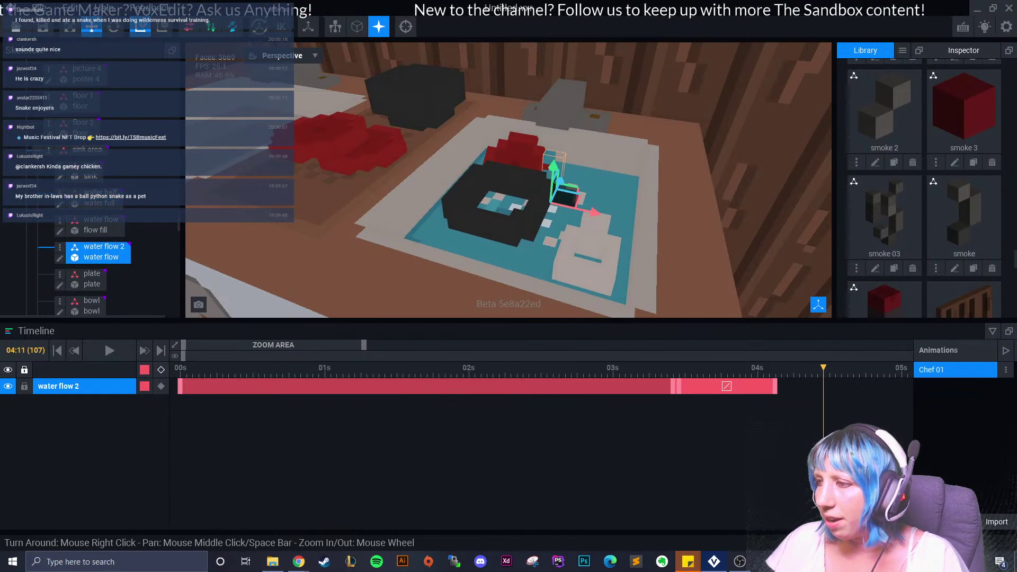
{"action": "left_click_drag", "start_coordinate": [823, 368], "coordinate": [800, 387]}
{"action": "left_click_drag", "start_coordinate": [554, 157], "coordinate": [558, 185]}
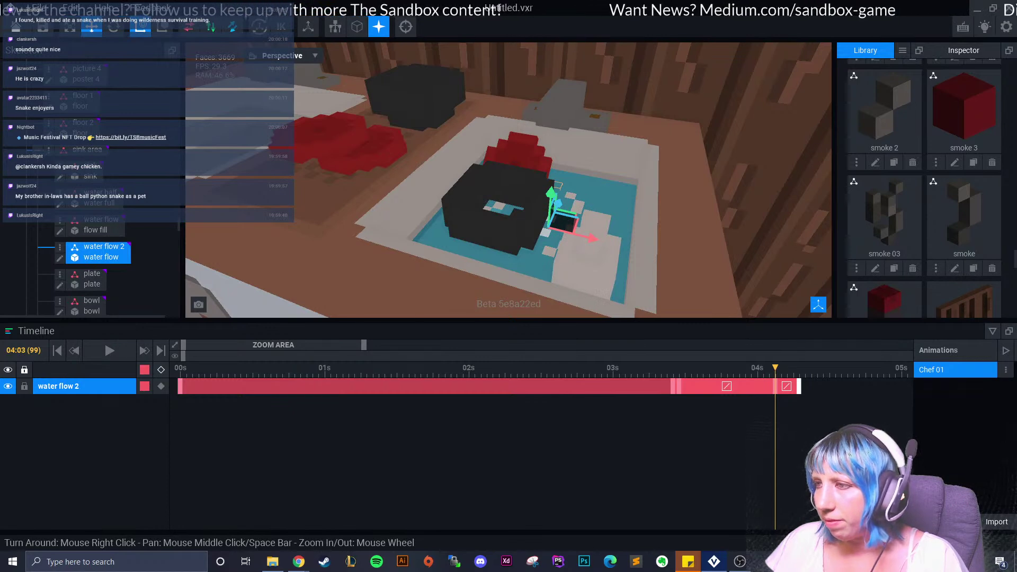
{"action": "key", "text": "ctrl+z"}
{"action": "key", "text": "ctrl+z"}
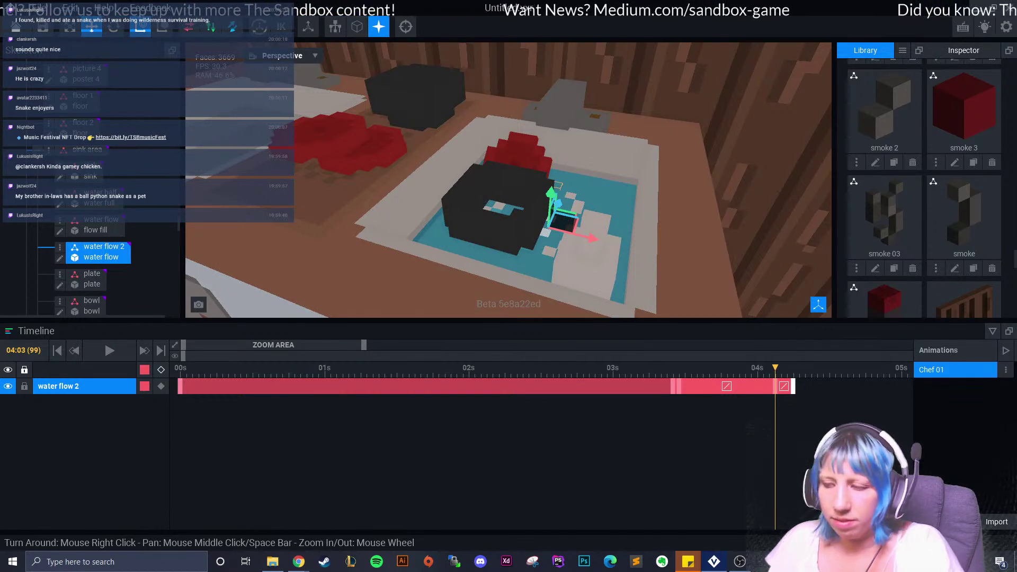
{"action": "key", "text": "space"}
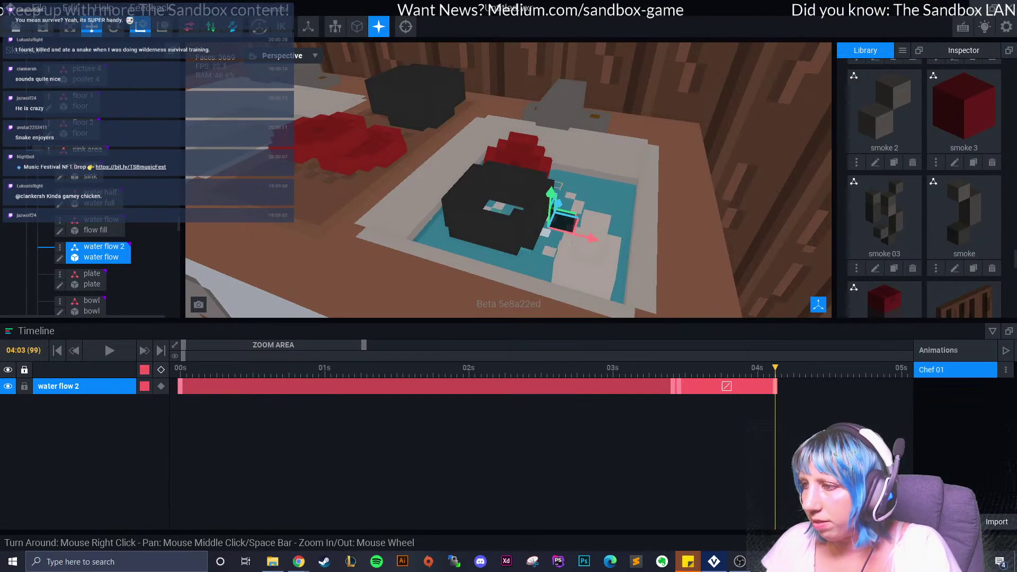
- Continue water flow 2's motion past 04:03 with keyframes at 04:04, 04:05 and 04:16
{"action": "key", "text": "Right"}
{"action": "mouse_move", "coordinate": [552, 202]}
{"action": "left_mouse_down"}
{"action": "mouse_move", "coordinate": [556, 142]}
{"action": "mouse_move", "coordinate": [556, 197]}
{"action": "left_mouse_up"}
{"action": "key", "text": "Right"}
{"action": "key", "text": "Right"}
{"action": "key", "text": "Right"}
{"action": "key", "text": "Right"}
{"action": "key", "text": "Right"}
{"action": "key", "text": "Right"}
{"action": "key", "text": "Right"}
{"action": "key", "text": "Right"}
{"action": "key", "text": "Right"}
{"action": "key", "text": "Right"}
{"action": "key", "text": "Right"}
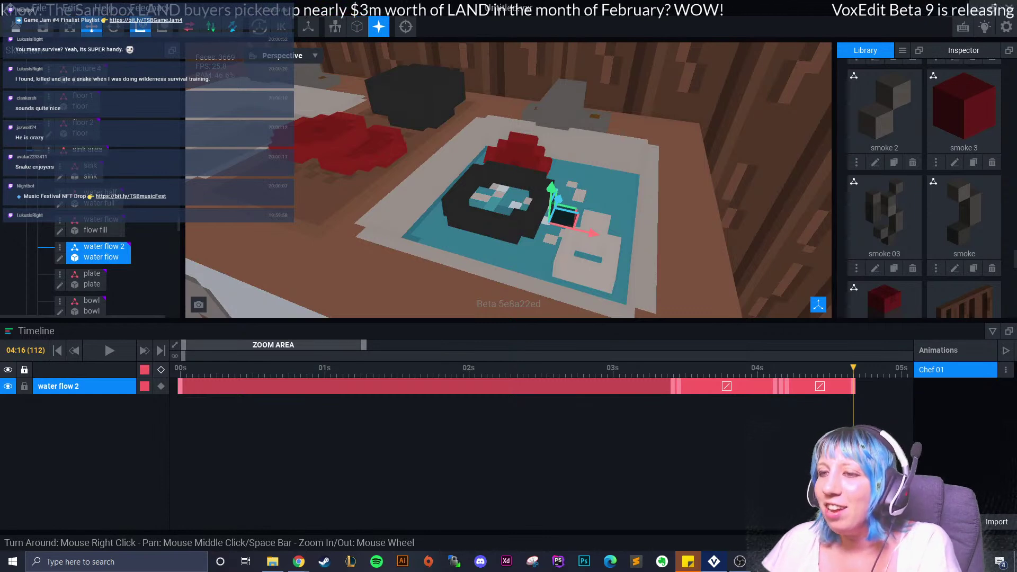
- Extend the visible timeline to about ten seconds and play the Chef 01 animation from the start to review the kitchen and sink
{"action": "left_click_drag", "start_coordinate": [363, 345], "coordinate": [556, 345]}
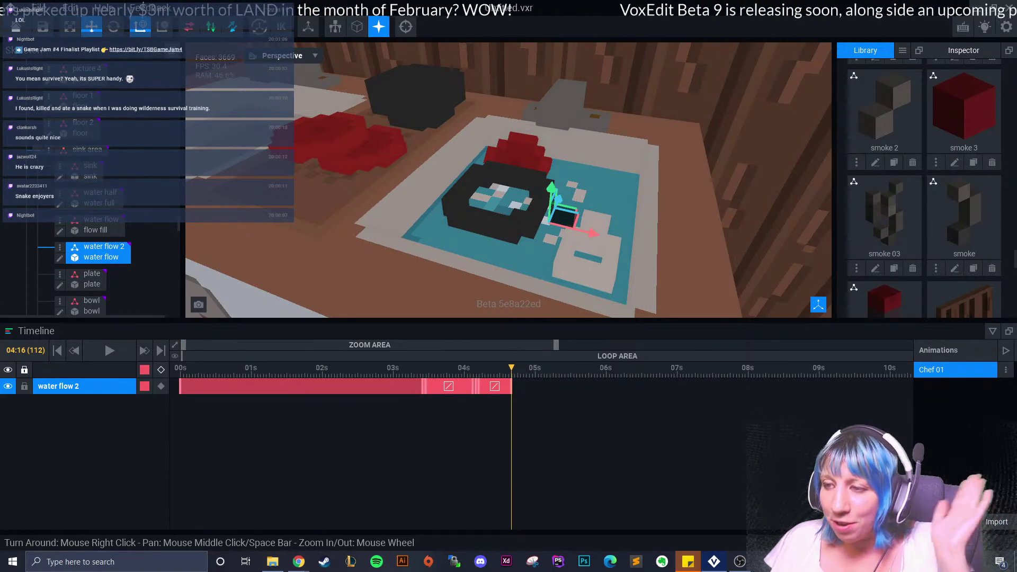
{"action": "right_click_drag", "start_coordinate": [525, 225], "coordinate": [490, 237]}
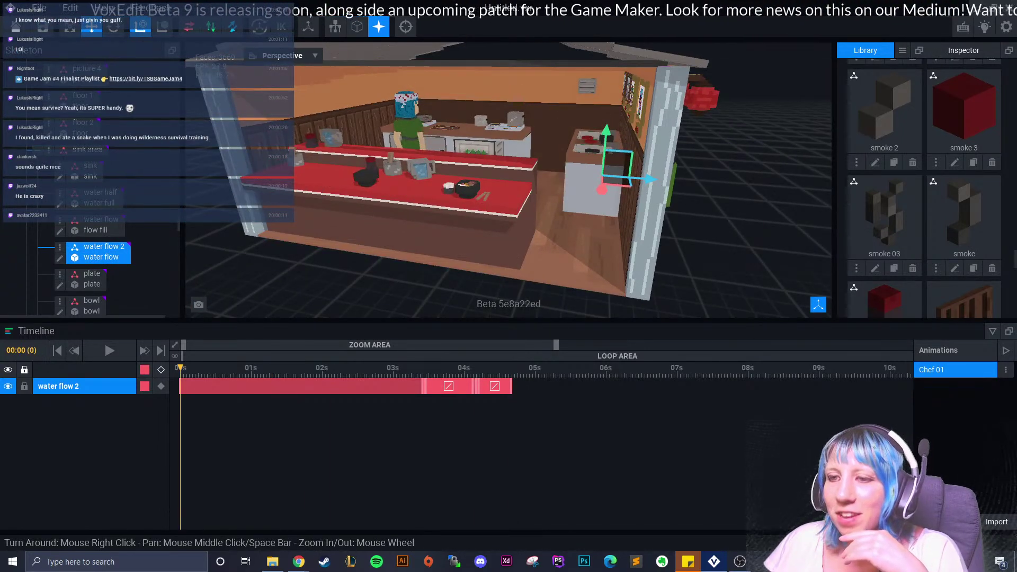
{"action": "left_click", "coordinate": [106, 350]}
{"action": "right_click_drag", "start_coordinate": [339, 281], "coordinate": [254, 302]}
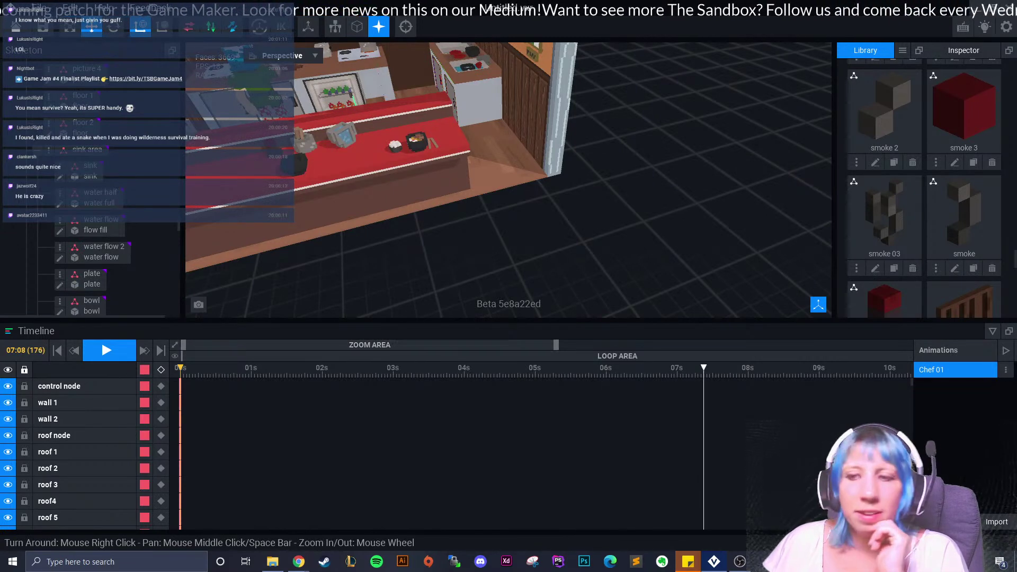
{"action": "left_click", "coordinate": [144, 350]}
{"action": "scroll", "coordinate": [508, 180], "scroll_direction": "up", "scroll_amount": 3}
{"action": "middle_click_drag", "start_coordinate": [403, 106], "coordinate": [540, 270]}
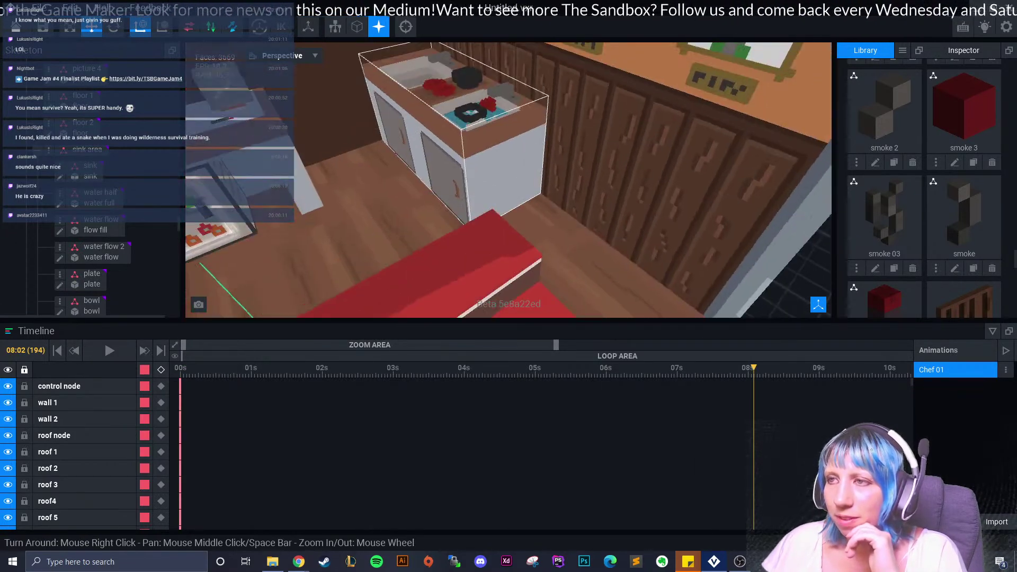
- Raise water half higher in the sink at 05:00 and check the water level at 05:13
{"action": "scroll", "coordinate": [466, 132], "scroll_direction": "up", "scroll_amount": 3}
{"action": "left_click", "coordinate": [435, 81]}
{"action": "right_click_drag", "start_coordinate": [433, 83], "coordinate": [387, 114]}
{"action": "left_click_drag", "start_coordinate": [753, 367], "coordinate": [534, 368]}
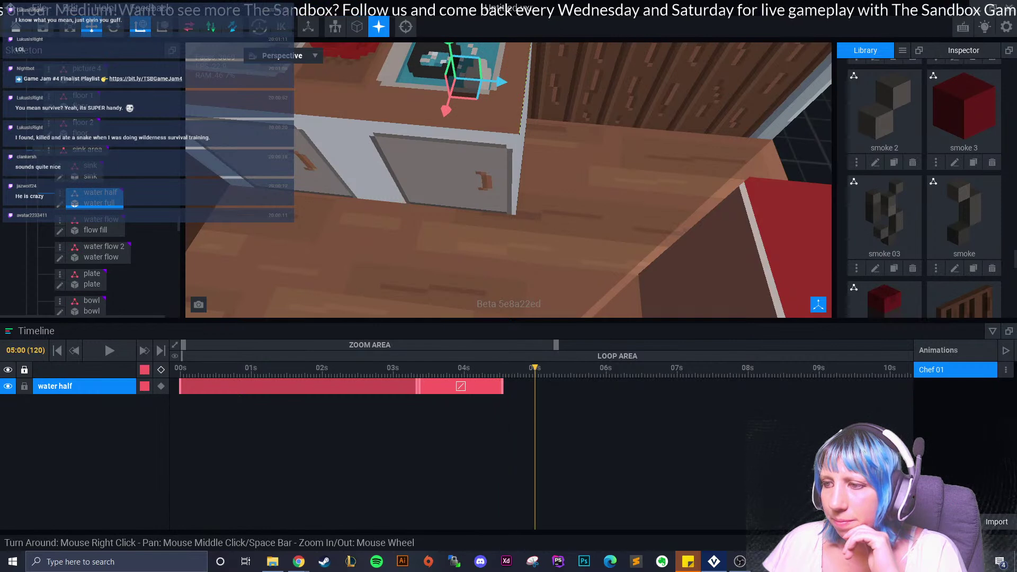
{"action": "middle_click_drag", "start_coordinate": [453, 78], "coordinate": [476, 161]}
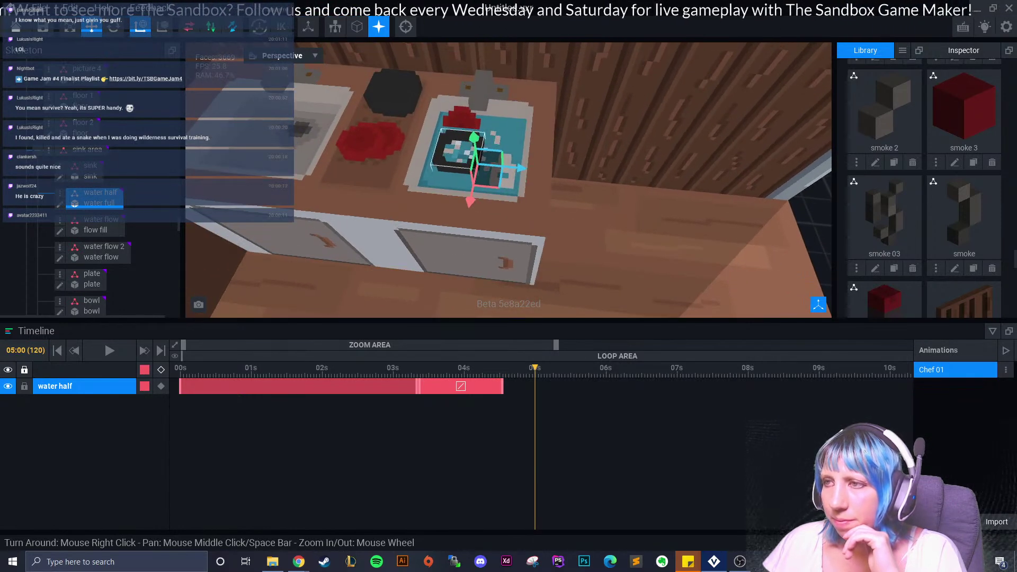
{"action": "left_click_drag", "start_coordinate": [474, 140], "coordinate": [474, 138]}
{"action": "left_click_drag", "start_coordinate": [535, 367], "coordinate": [573, 367]}
{"action": "right_click_drag", "start_coordinate": [579, 247], "coordinate": [581, 250]}
{"action": "scroll", "coordinate": [529, 127], "scroll_direction": "up", "scroll_amount": 4}
{"action": "middle_click_drag", "start_coordinate": [529, 127], "coordinate": [545, 201]}
- Extend water flow 2's closing motion by moving its last keyframe to about 05:08
{"action": "left_click", "coordinate": [97, 230]}
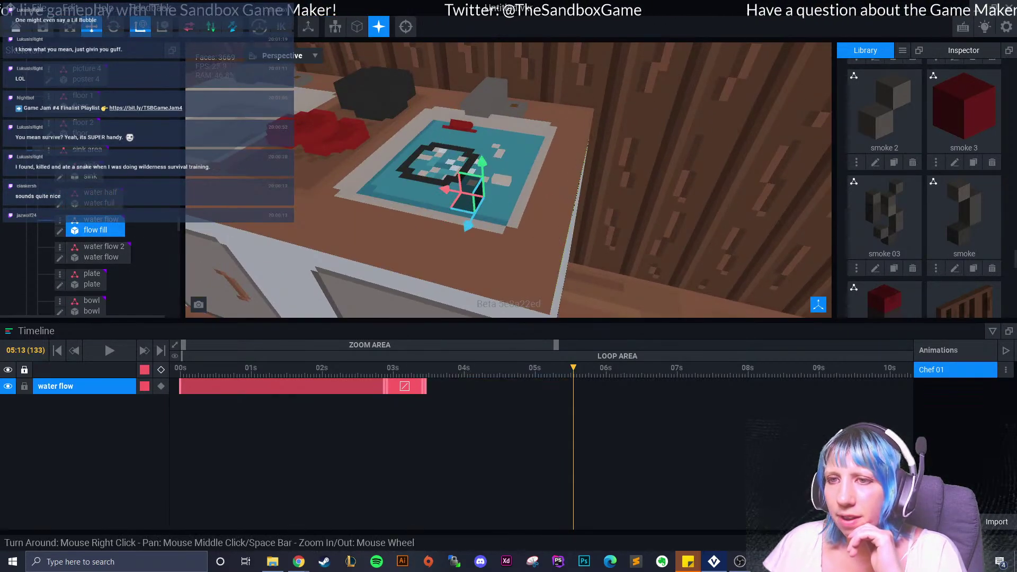
{"action": "left_click", "coordinate": [101, 253]}
{"action": "left_click_drag", "start_coordinate": [483, 154], "coordinate": [483, 154]}
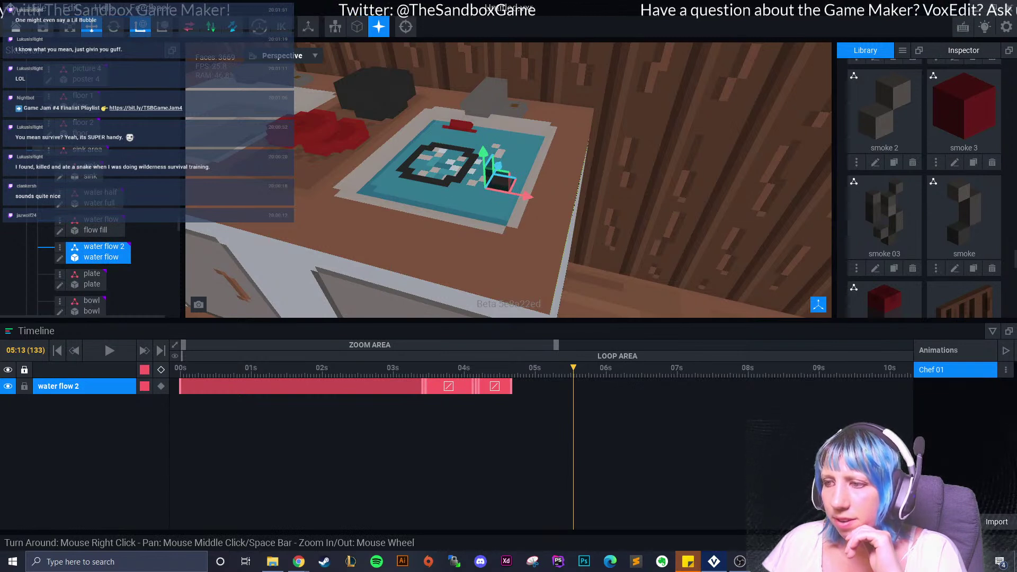
{"action": "left_click_drag", "start_coordinate": [511, 386], "coordinate": [543, 386]}
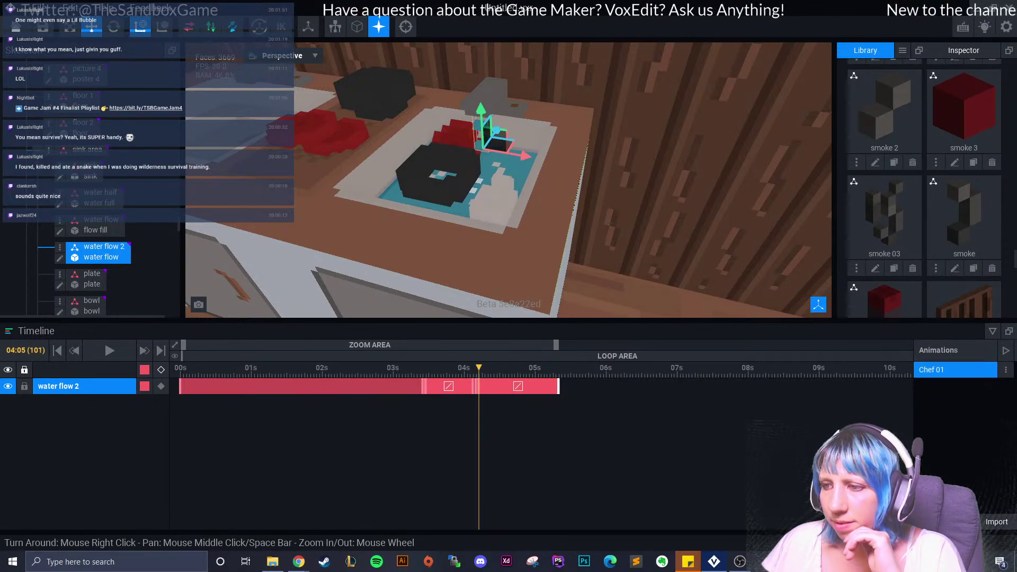
- Focus the timeline on seconds four to six and examine the scene at 05:09 and 04:02
{"action": "mouse_move", "coordinate": [370, 345]}
{"action": "left_mouse_down"}
{"action": "mouse_move", "coordinate": [416, 344]}
{"action": "mouse_move", "coordinate": [375, 345]}
{"action": "left_mouse_up"}
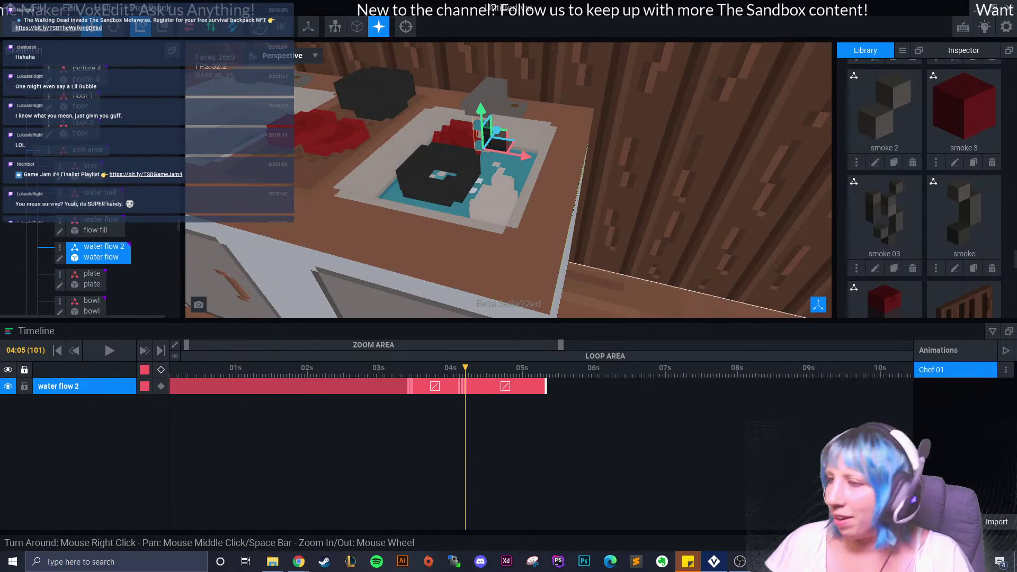
{"action": "left_click_drag", "start_coordinate": [561, 344], "coordinate": [424, 345]}
{"action": "left_click_drag", "start_coordinate": [360, 345], "coordinate": [438, 345]}
{"action": "left_click_drag", "start_coordinate": [502, 344], "coordinate": [426, 345]}
{"action": "left_click_drag", "start_coordinate": [379, 386], "coordinate": [616, 368]}
{"action": "scroll", "coordinate": [561, 239], "scroll_direction": "down", "scroll_amount": 5}
{"action": "mouse_move", "coordinate": [646, 233]}
{"action": "right_mouse_down"}
{"action": "mouse_move", "coordinate": [592, 238]}
{"action": "mouse_move", "coordinate": [577, 212]}
{"action": "mouse_move", "coordinate": [575, 238]}
{"action": "mouse_move", "coordinate": [569, 211]}
{"action": "mouse_move", "coordinate": [651, 233]}
{"action": "right_mouse_up"}
{"action": "left_click", "coordinate": [738, 241]}
{"action": "right_click_drag", "start_coordinate": [738, 241], "coordinate": [657, 238]}
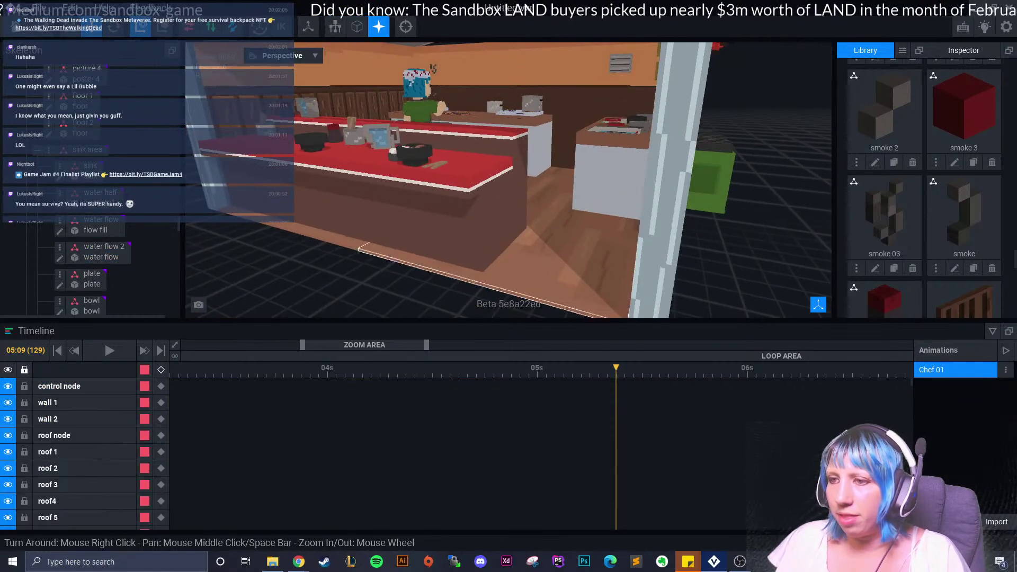
{"action": "left_click_drag", "start_coordinate": [616, 368], "coordinate": [344, 368]}
{"action": "right_click_drag", "start_coordinate": [381, 228], "coordinate": [490, 259]}
{"action": "middle_click_drag", "start_coordinate": [491, 259], "coordinate": [631, 234]}
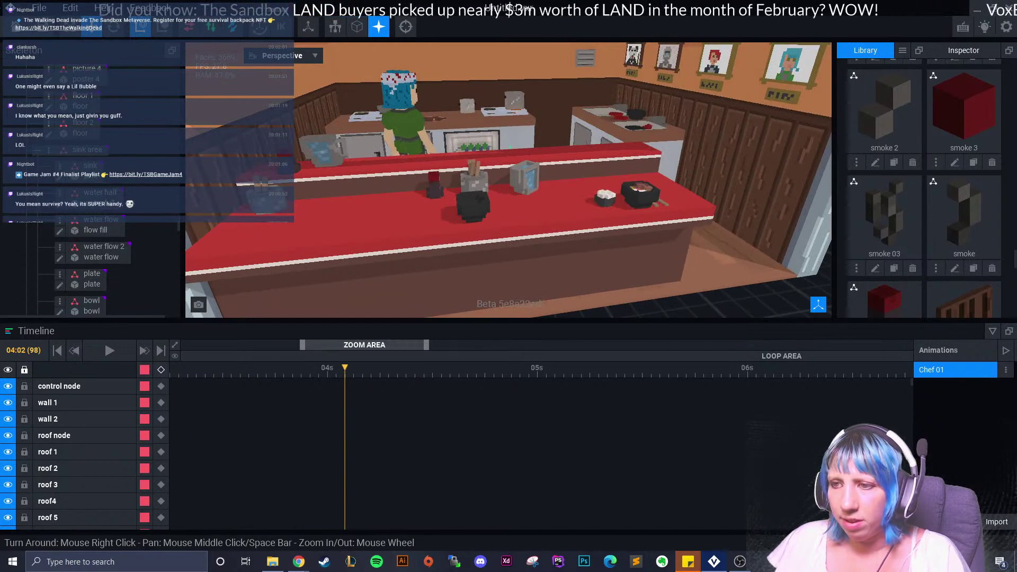
- Rewind Chef 01 to the start and play it while viewing the whole restaurant from outside
{"action": "left_click_drag", "start_coordinate": [364, 345], "coordinate": [241, 345]}
{"action": "left_click", "coordinate": [180, 368]}
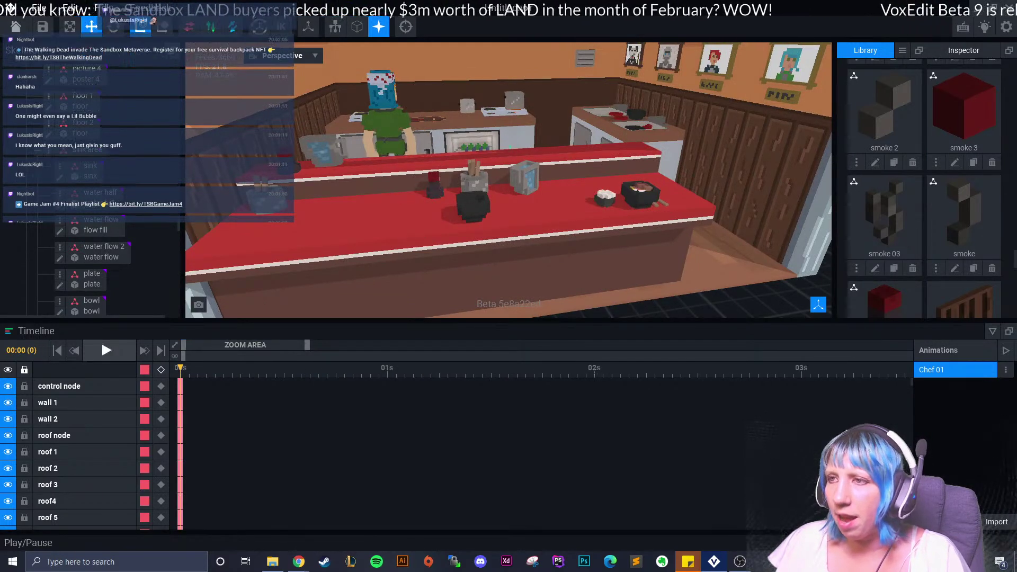
{"action": "scroll", "coordinate": [490, 225], "scroll_direction": "down", "scroll_amount": 5}
{"action": "right_click_drag", "start_coordinate": [489, 225], "coordinate": [535, 217]}
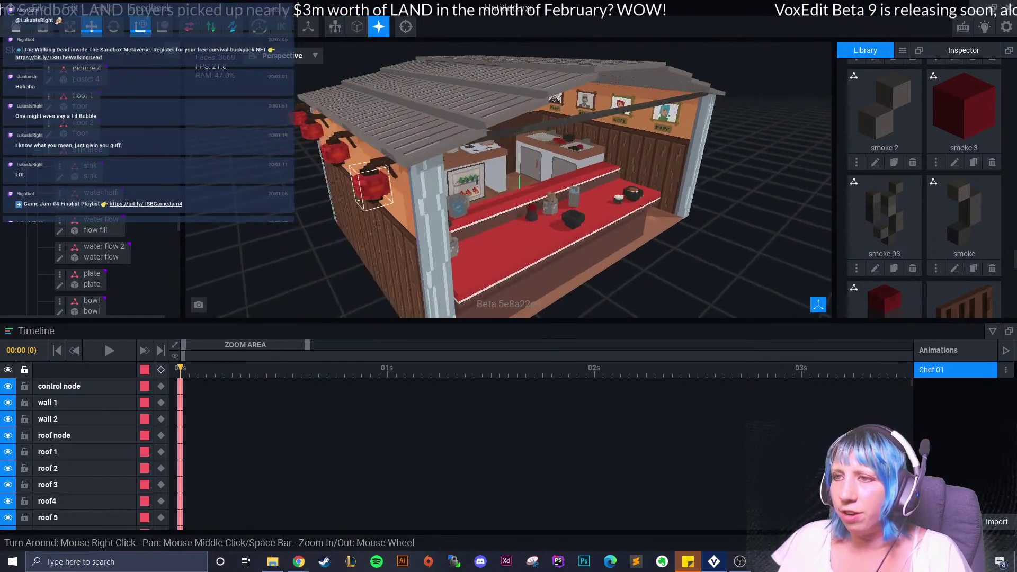
{"action": "right_click_drag", "start_coordinate": [437, 237], "coordinate": [508, 232]}
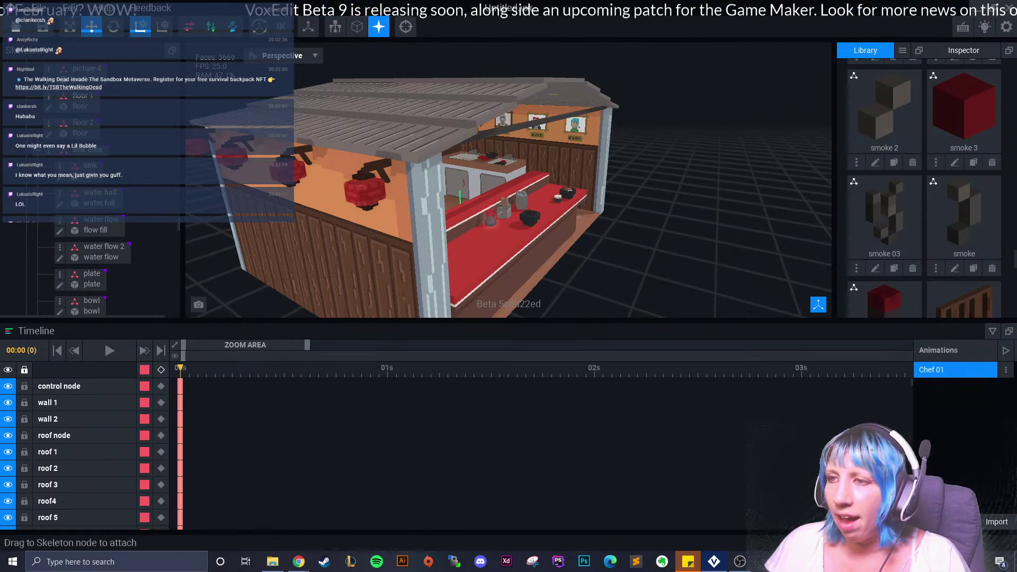
{"action": "right_click_drag", "start_coordinate": [733, 312], "coordinate": [648, 301]}
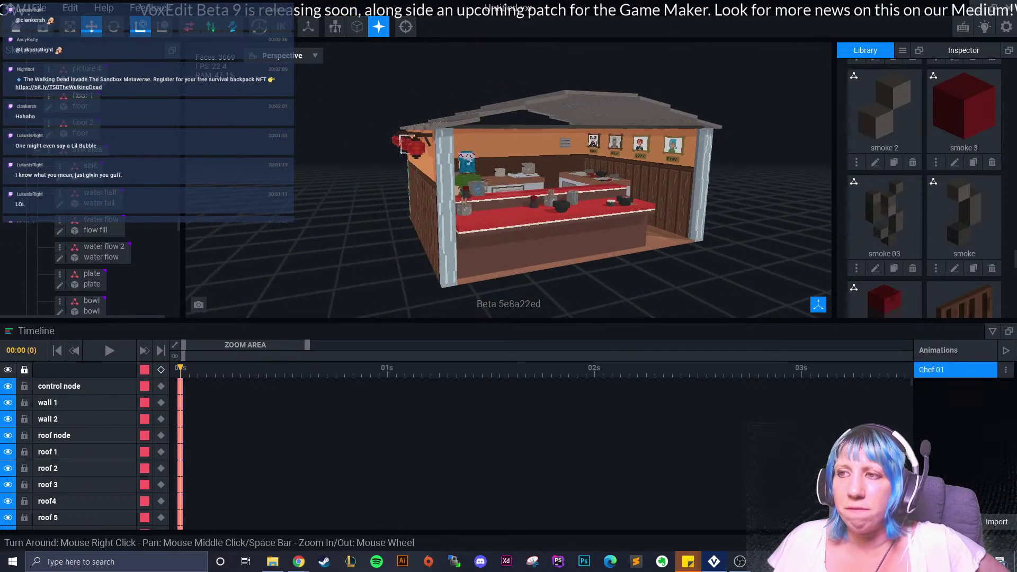
{"action": "left_click", "coordinate": [108, 350]}
{"action": "right_click_drag", "start_coordinate": [578, 270], "coordinate": [519, 270]}
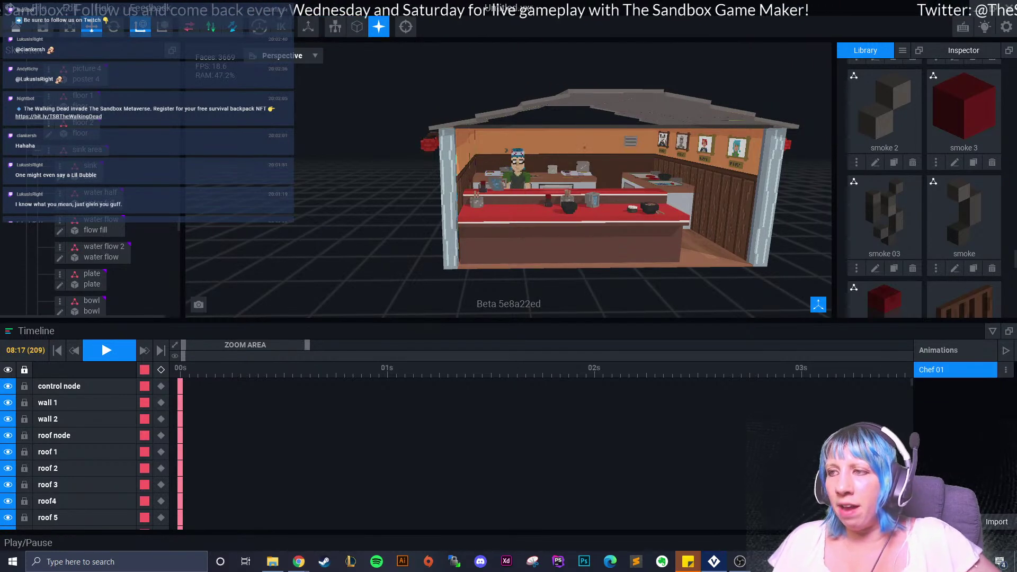
{"action": "key", "text": "space"}
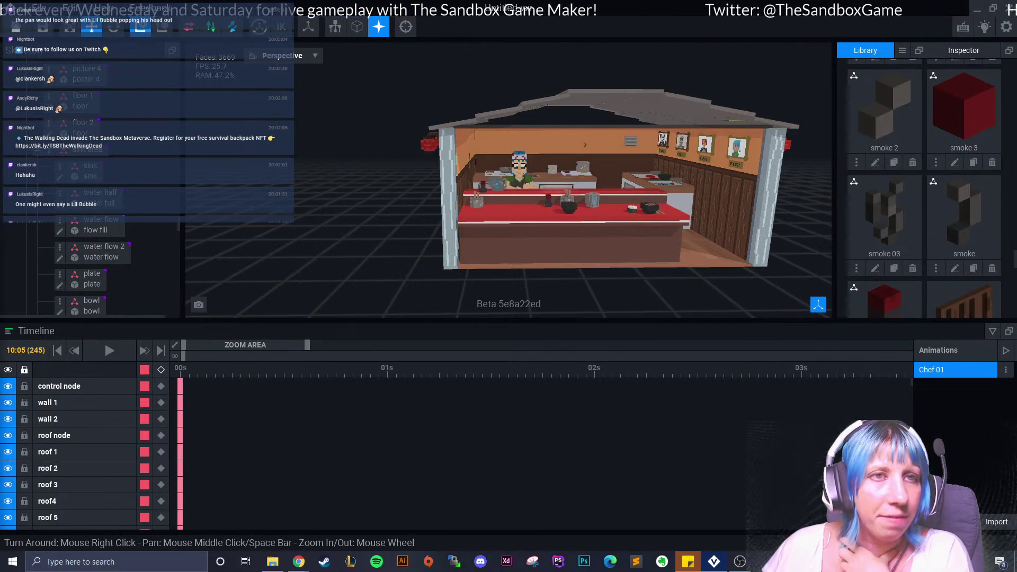
{"action": "right_click_drag", "start_coordinate": [508, 185], "coordinate": [561, 183]}
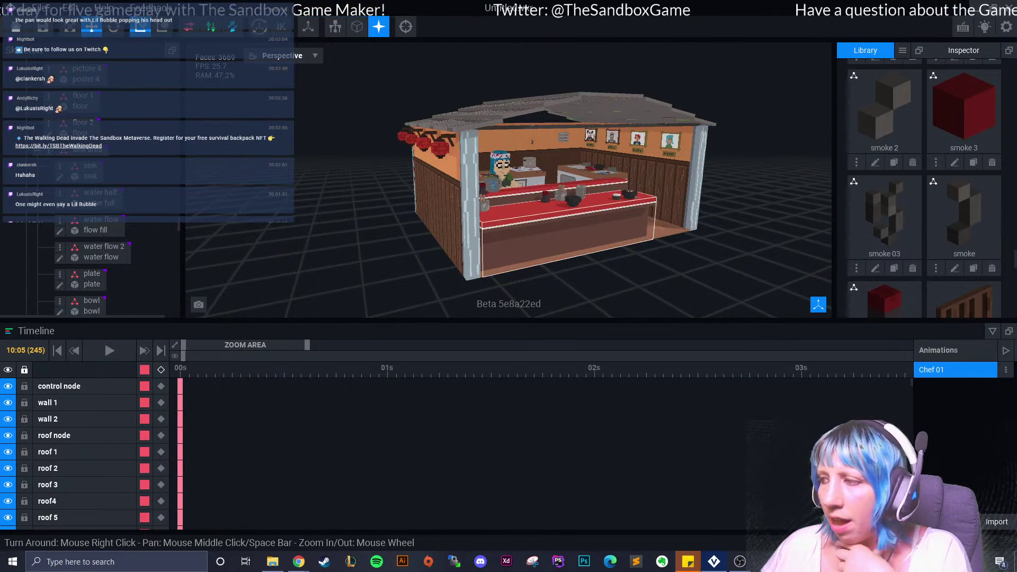
{"action": "right_click_drag", "start_coordinate": [556, 217], "coordinate": [493, 218]}
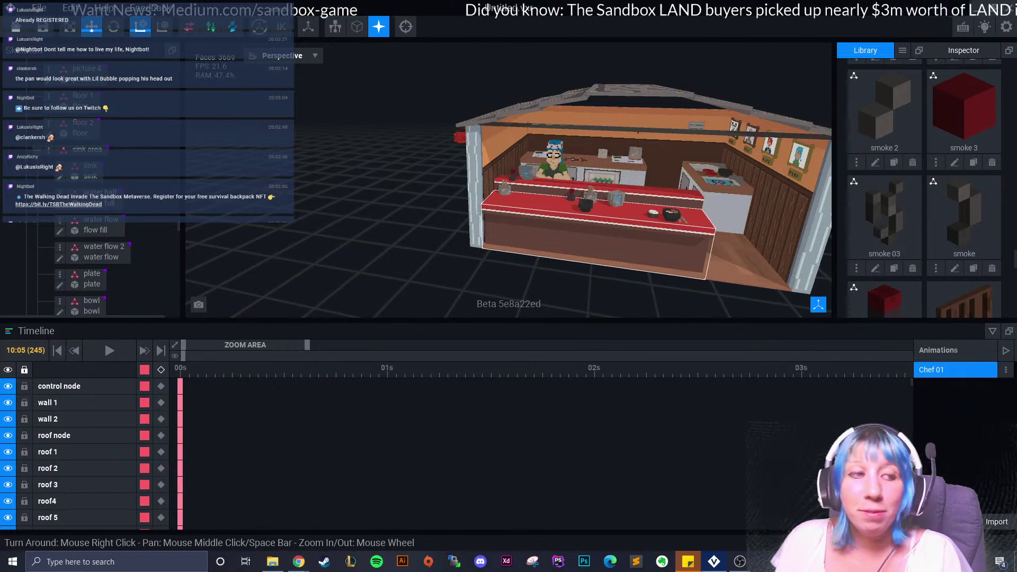
- Replay the Chef 01 animation from the start with the whole restaurant in a front view
{"action": "mouse_move", "coordinate": [693, 204]}
{"action": "right_mouse_down"}
{"action": "mouse_move", "coordinate": [716, 232]}
{"action": "mouse_move", "coordinate": [694, 201]}
{"action": "right_mouse_up"}
{"action": "left_click", "coordinate": [189, 369]}
{"action": "scroll", "coordinate": [326, 259], "scroll_direction": "down", "scroll_amount": 5}
{"action": "middle_click_drag", "start_coordinate": [376, 260], "coordinate": [286, 260]}
{"action": "scroll", "coordinate": [476, 247], "scroll_direction": "up", "scroll_amount": 5}
{"action": "key", "text": "Home"}
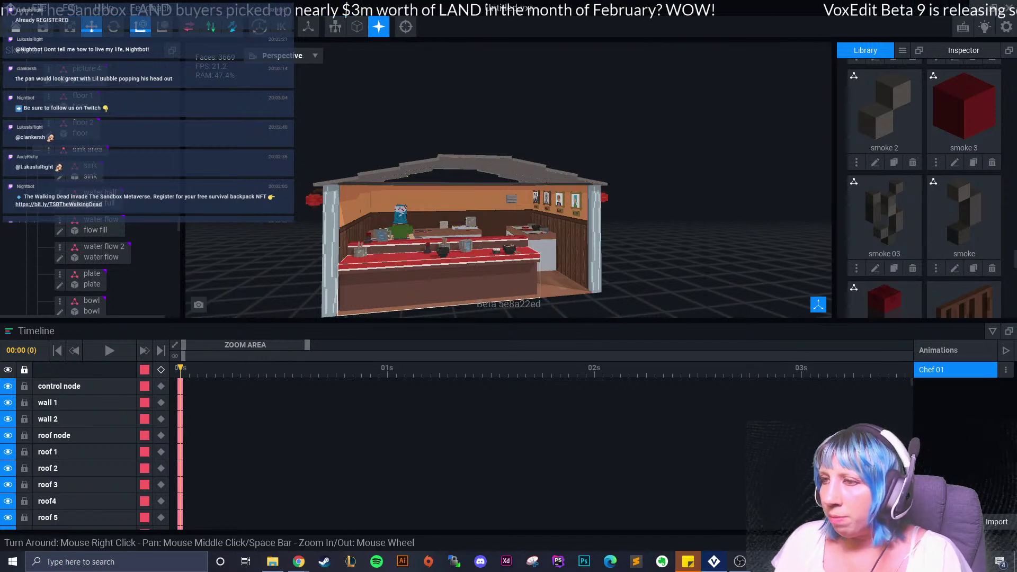
{"action": "key", "text": "space"}
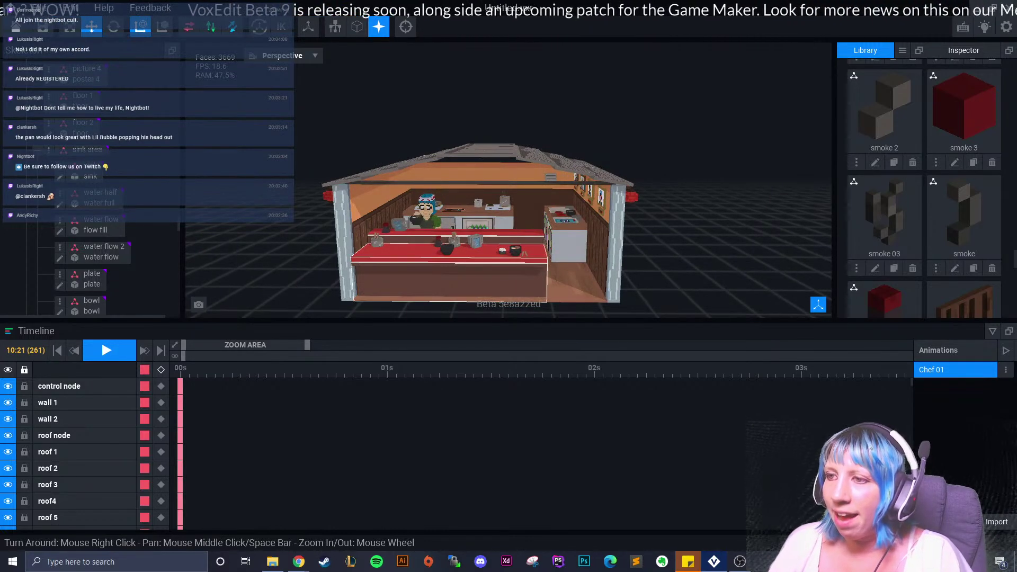
{"action": "left_click", "coordinate": [106, 350]}
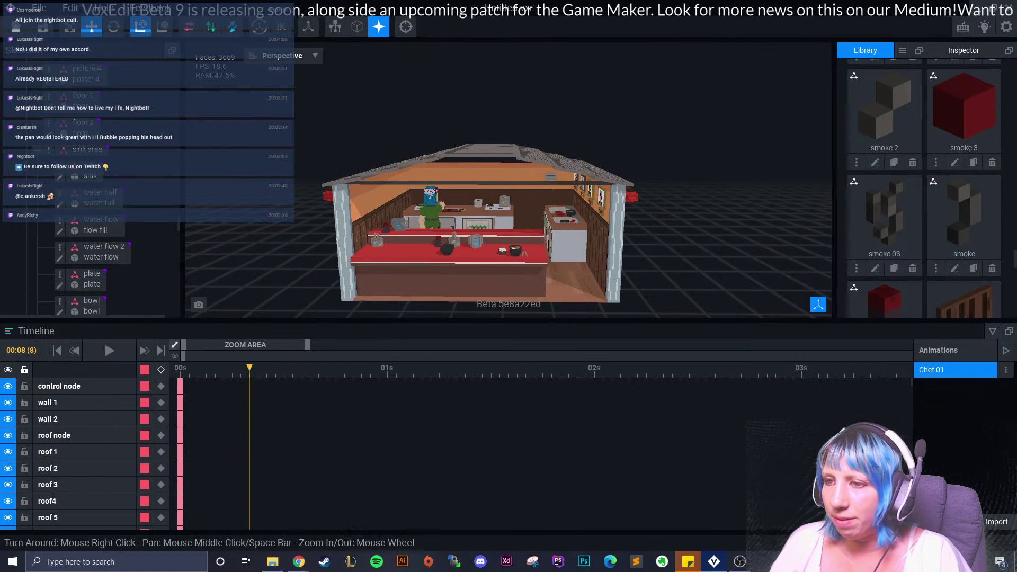
{"action": "left_click", "coordinate": [106, 350]}
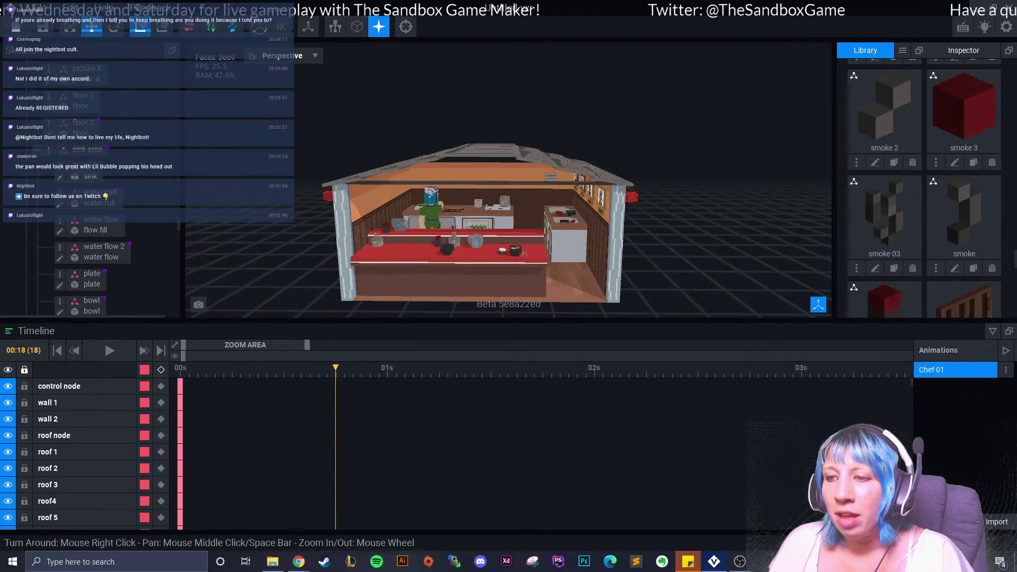
- Extend the visible timeline to about four seconds and examine the chef and the cooking counter at 00:18
{"action": "left_click_drag", "start_coordinate": [307, 345], "coordinate": [339, 345]}
{"action": "right_click_drag", "start_coordinate": [413, 233], "coordinate": [437, 253]}
{"action": "scroll", "coordinate": [438, 252], "scroll_direction": "up", "scroll_amount": 10}
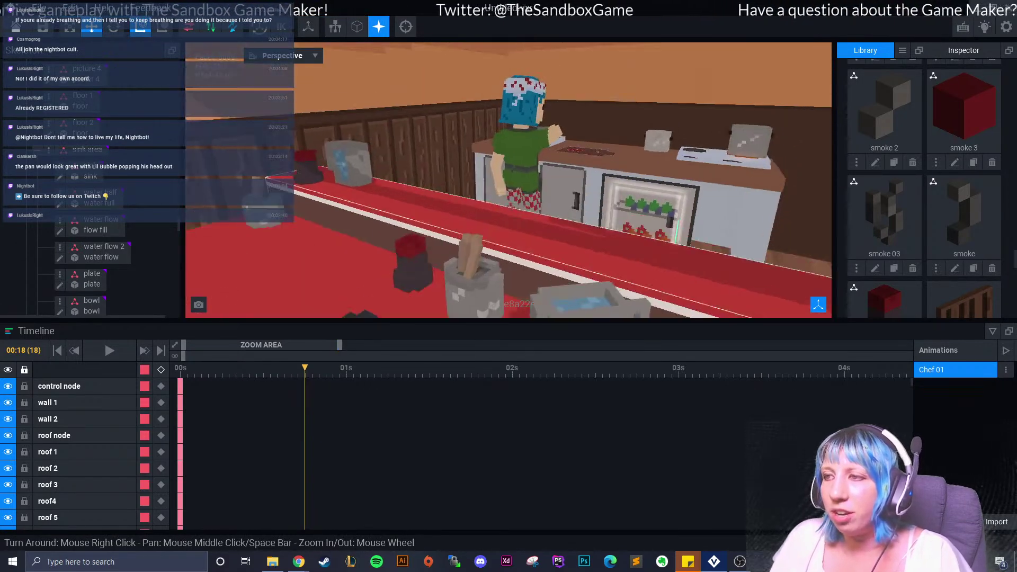
{"action": "middle_click_drag", "start_coordinate": [636, 230], "coordinate": [559, 242]}
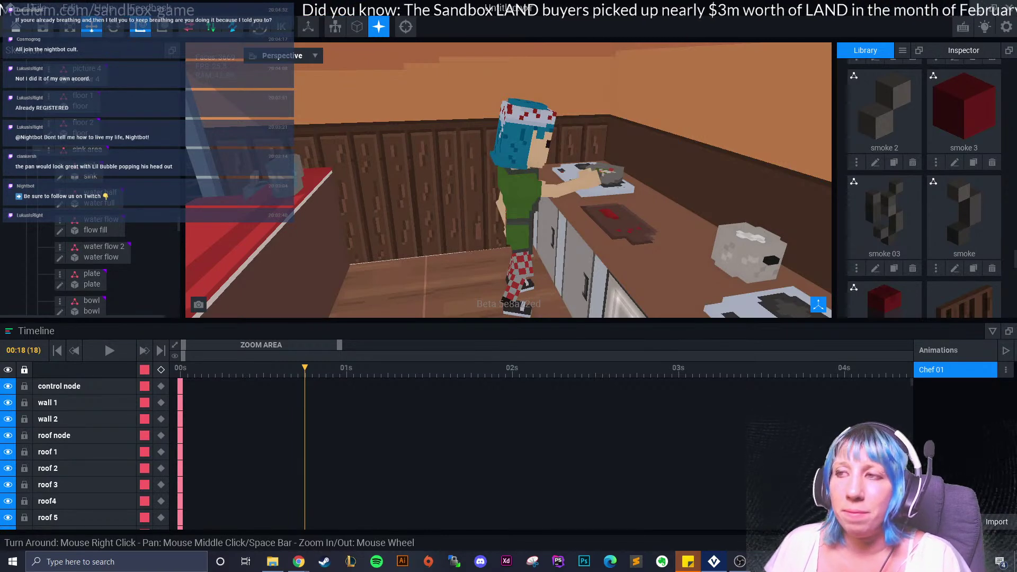
{"action": "right_click_drag", "start_coordinate": [265, 254], "coordinate": [373, 270]}
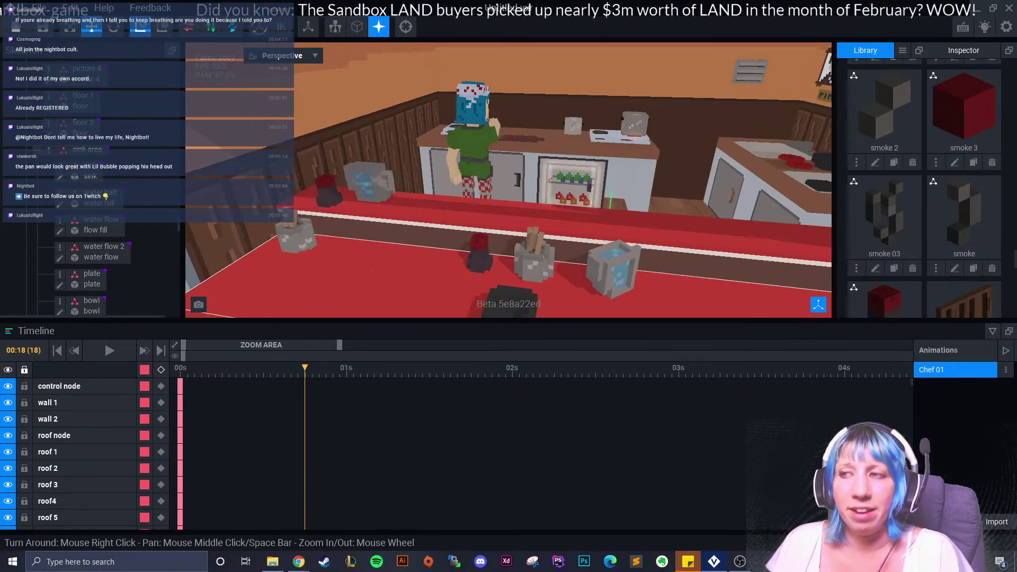
{"action": "left_click", "coordinate": [368, 183]}
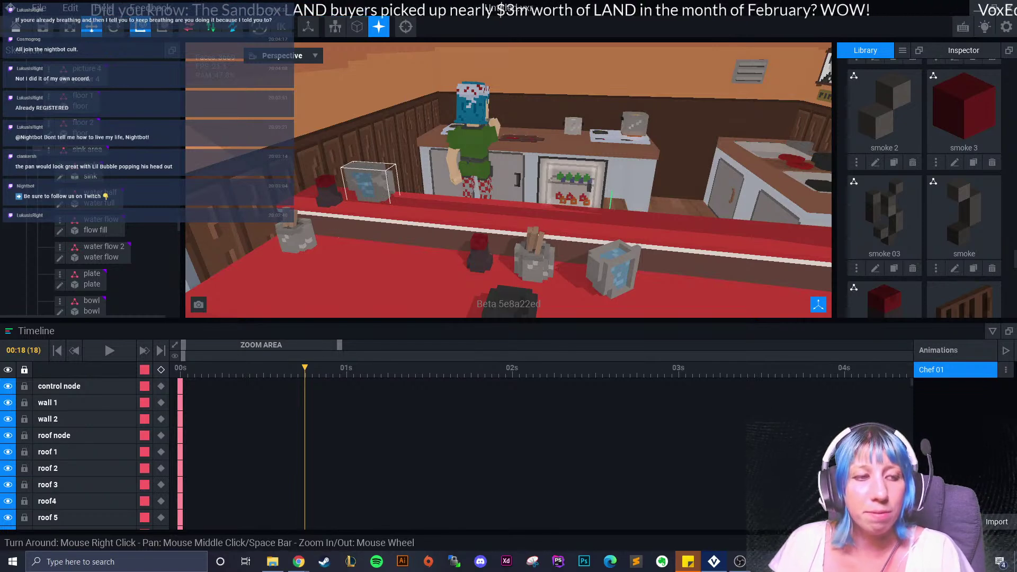
{"action": "right_click_drag", "start_coordinate": [508, 223], "coordinate": [477, 225]}
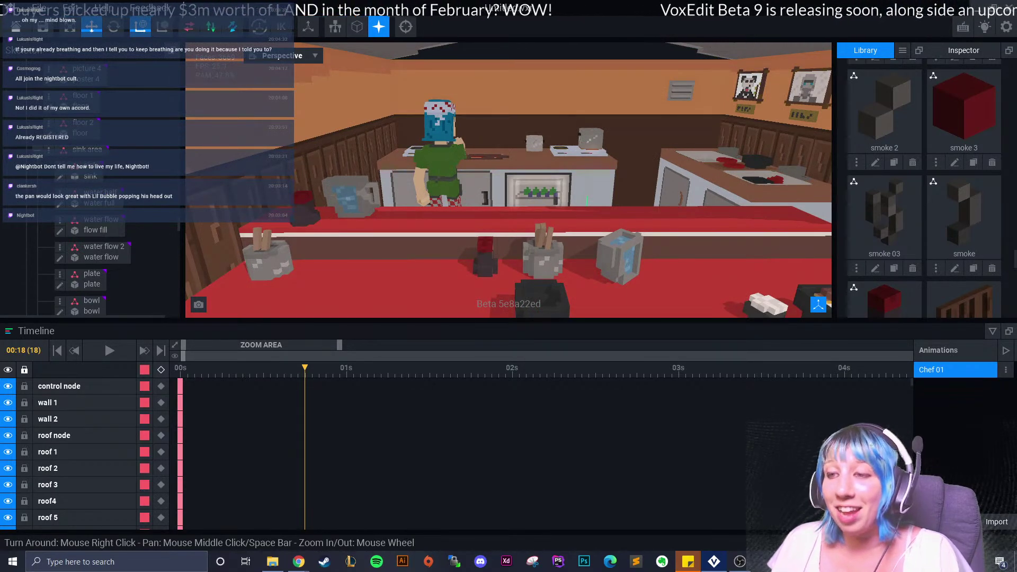
{"action": "scroll", "coordinate": [508, 180], "scroll_direction": "down", "scroll_amount": 5}
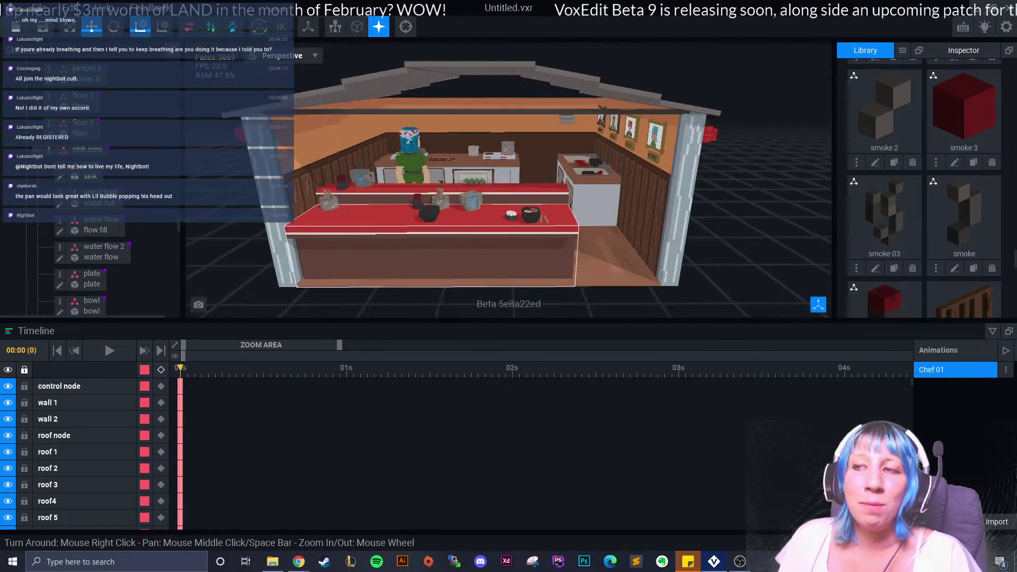
{"action": "right_click_drag", "start_coordinate": [509, 180], "coordinate": [490, 184]}
{"action": "right_click_drag", "start_coordinate": [530, 254], "coordinate": [545, 269]}
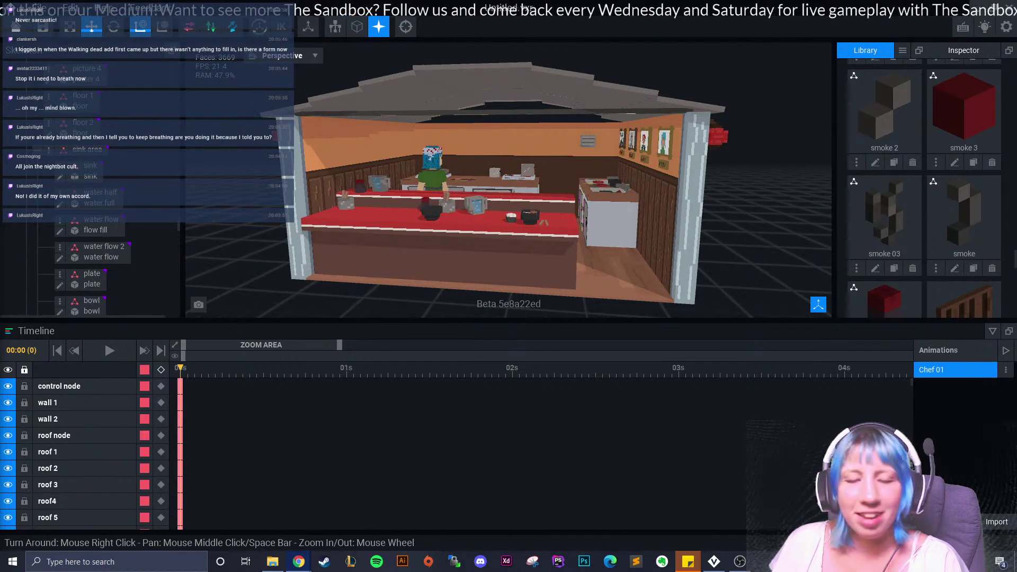
{"action": "mouse_move", "coordinate": [381, 207]}
{"action": "right_mouse_down"}
{"action": "mouse_move", "coordinate": [405, 208]}
{"action": "mouse_move", "coordinate": [386, 212]}
{"action": "right_mouse_up"}
{"action": "scroll", "coordinate": [405, 208], "scroll_direction": "up", "scroll_amount": 5}
{"action": "right_click_drag", "start_coordinate": [468, 257], "coordinate": [510, 236]}
{"action": "scroll", "coordinate": [435, 236], "scroll_direction": "down", "scroll_amount": 3}
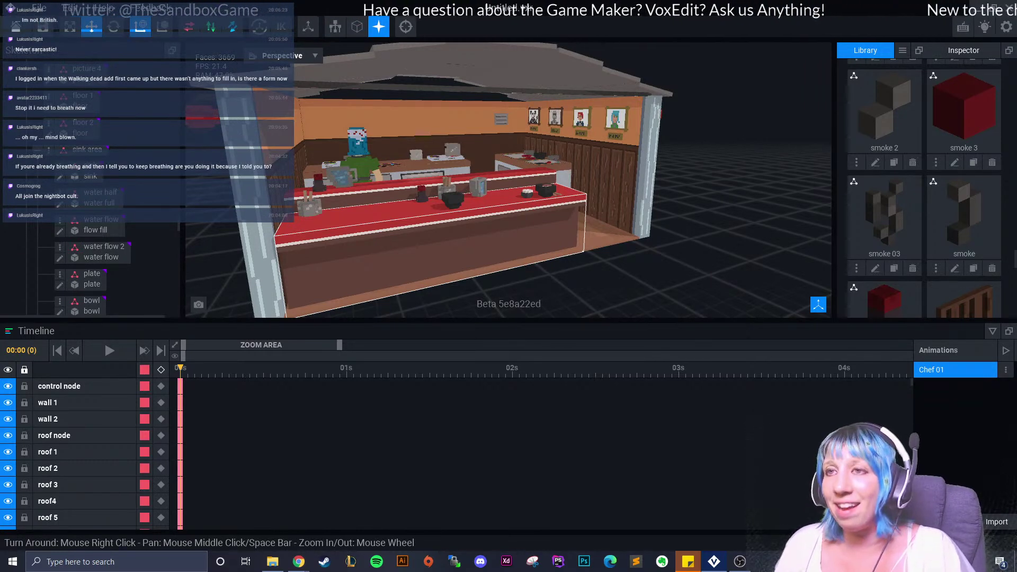
{"action": "right_click_drag", "start_coordinate": [641, 228], "coordinate": [487, 248]}
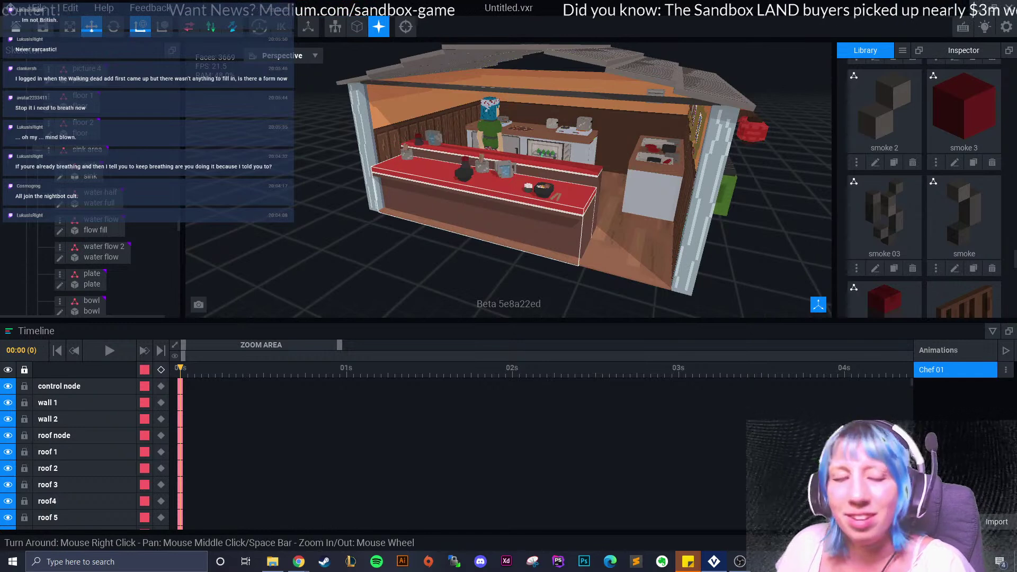
{"action": "left_click", "coordinate": [635, 254]}
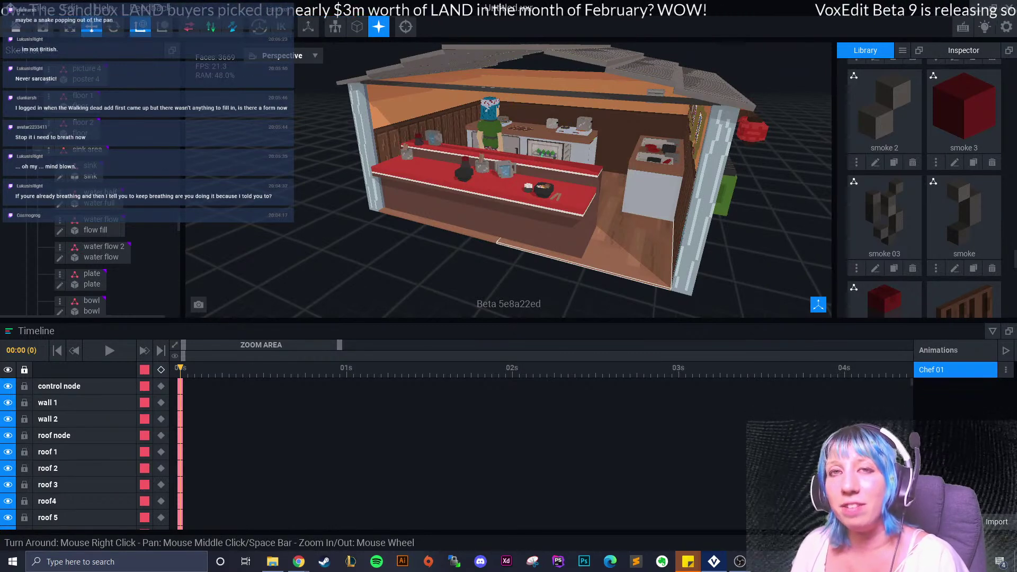
{"action": "right_click_drag", "start_coordinate": [508, 185], "coordinate": [477, 186]}
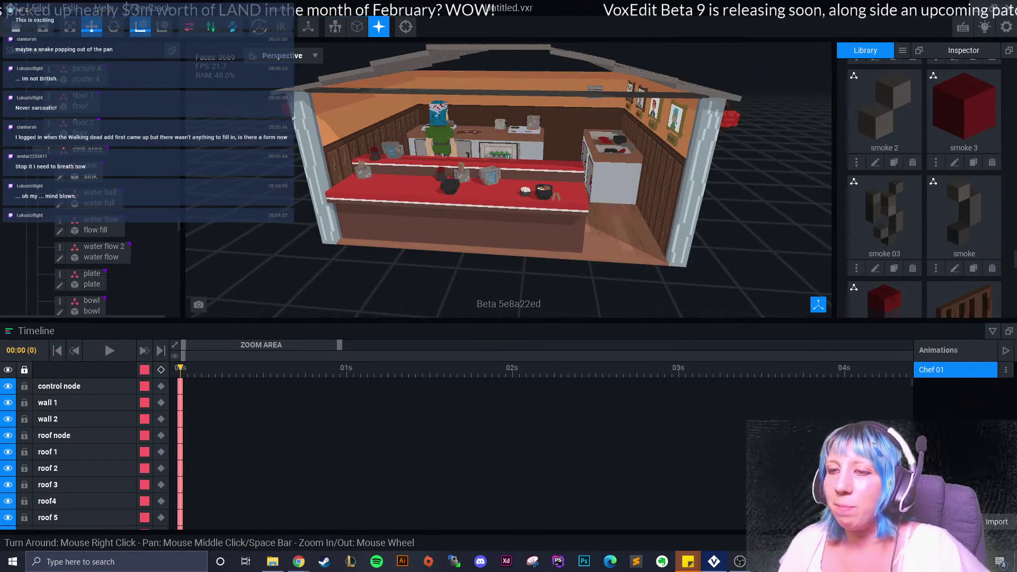
- Scrub through the Chef 01 animation from the start to 10:08 to review the chef's movements
{"action": "left_click_drag", "start_coordinate": [311, 367], "coordinate": [346, 368]}
{"action": "left_click_drag", "start_coordinate": [261, 344], "coordinate": [416, 345]}
{"action": "left_click_drag", "start_coordinate": [593, 368], "coordinate": [858, 368]}
{"action": "left_click_drag", "start_coordinate": [424, 345], "coordinate": [592, 345]}
{"action": "left_click_drag", "start_coordinate": [516, 368], "coordinate": [420, 368]}
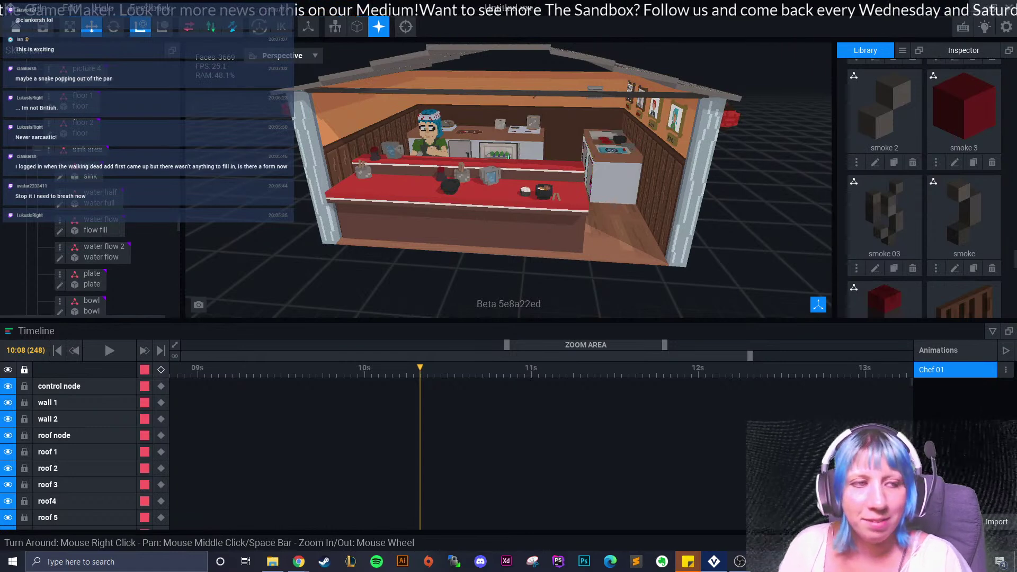
{"action": "left_click_drag", "start_coordinate": [586, 344], "coordinate": [262, 345]}
{"action": "right_click_drag", "start_coordinate": [395, 229], "coordinate": [404, 231]}
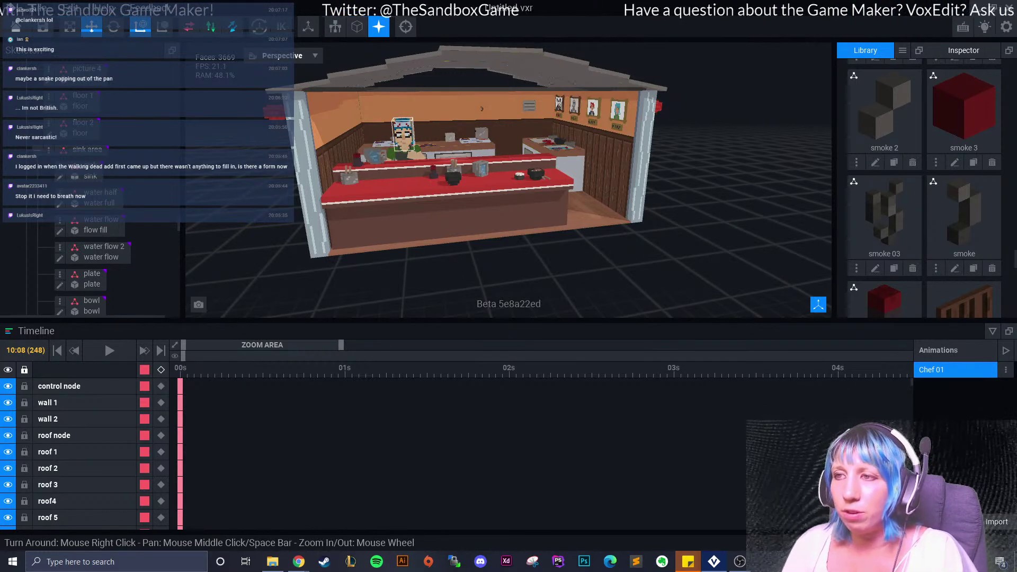
{"action": "mouse_move", "coordinate": [473, 163]}
{"action": "right_mouse_down"}
{"action": "mouse_move", "coordinate": [453, 164]}
{"action": "mouse_move", "coordinate": [478, 170]}
{"action": "right_mouse_up"}
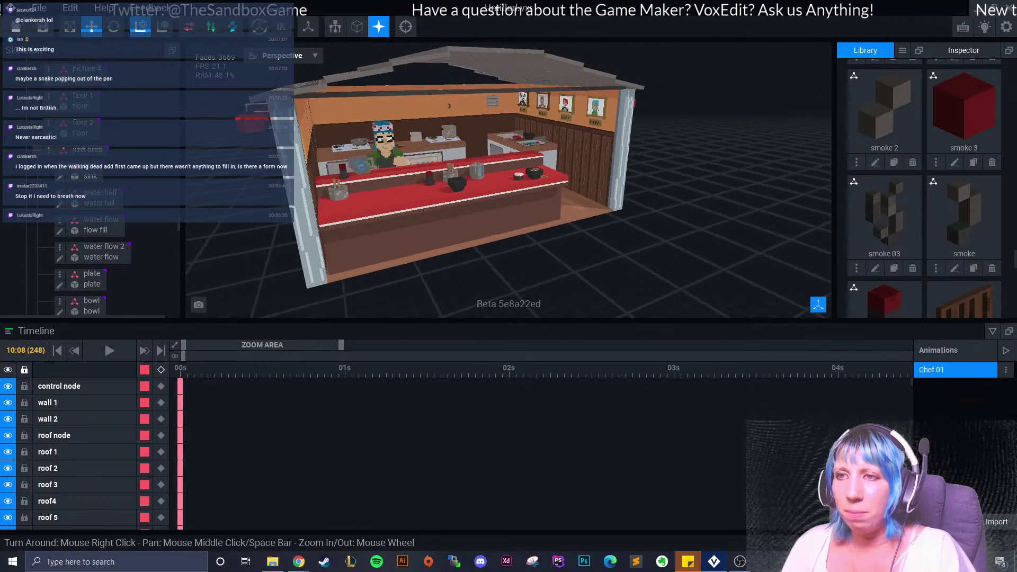
{"action": "right_click_drag", "start_coordinate": [447, 204], "coordinate": [444, 206]}
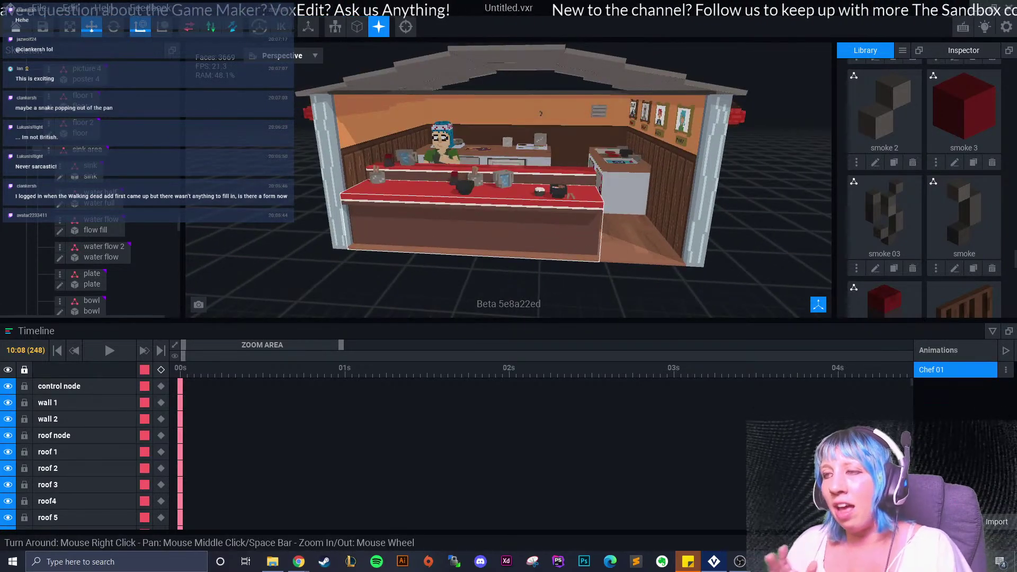
{"action": "scroll", "coordinate": [472, 216], "scroll_direction": "up", "scroll_amount": 4}
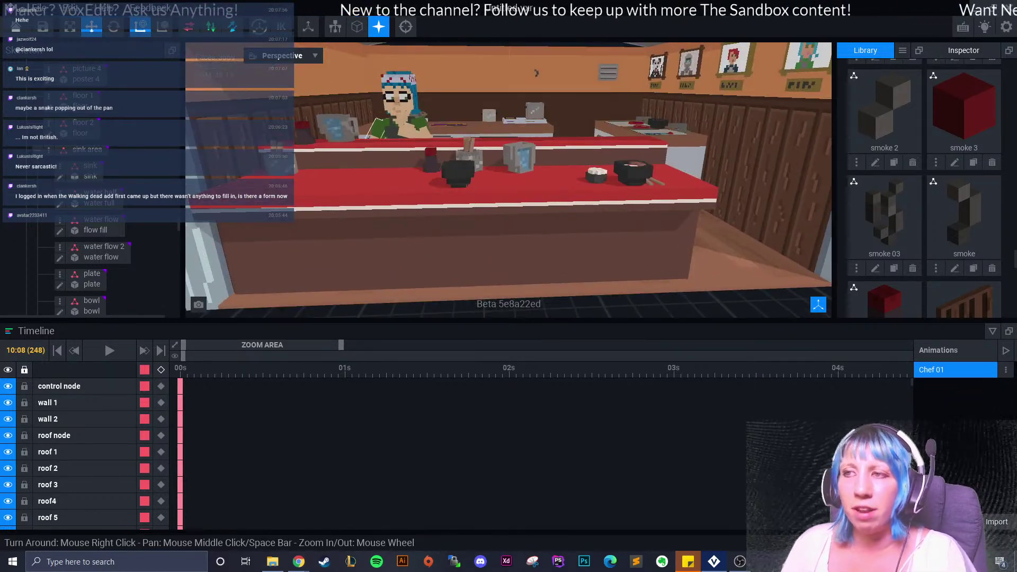
{"action": "scroll", "coordinate": [536, 72], "scroll_direction": "down", "scroll_amount": 4}
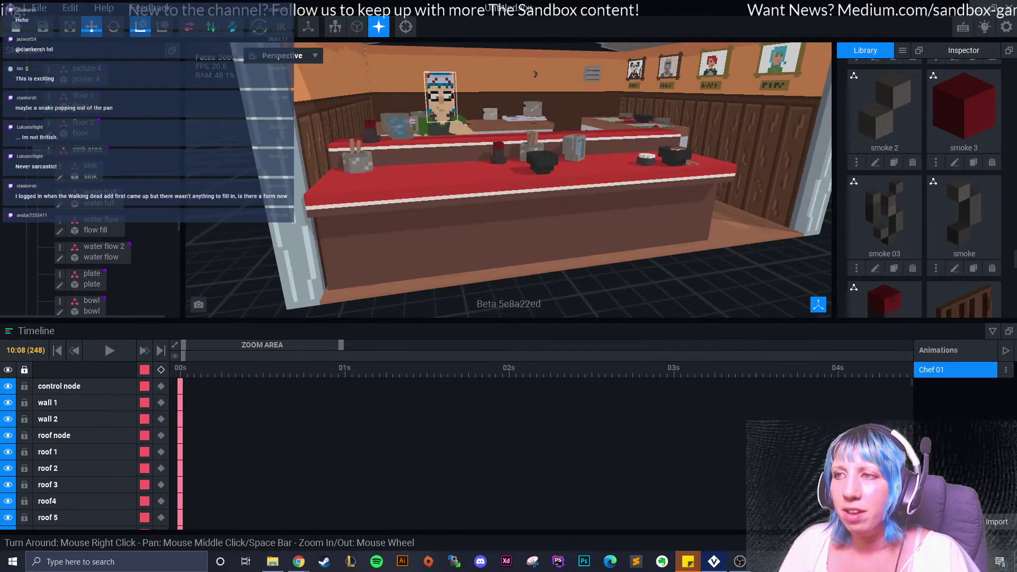
{"action": "right_click_drag", "start_coordinate": [452, 183], "coordinate": [449, 163]}
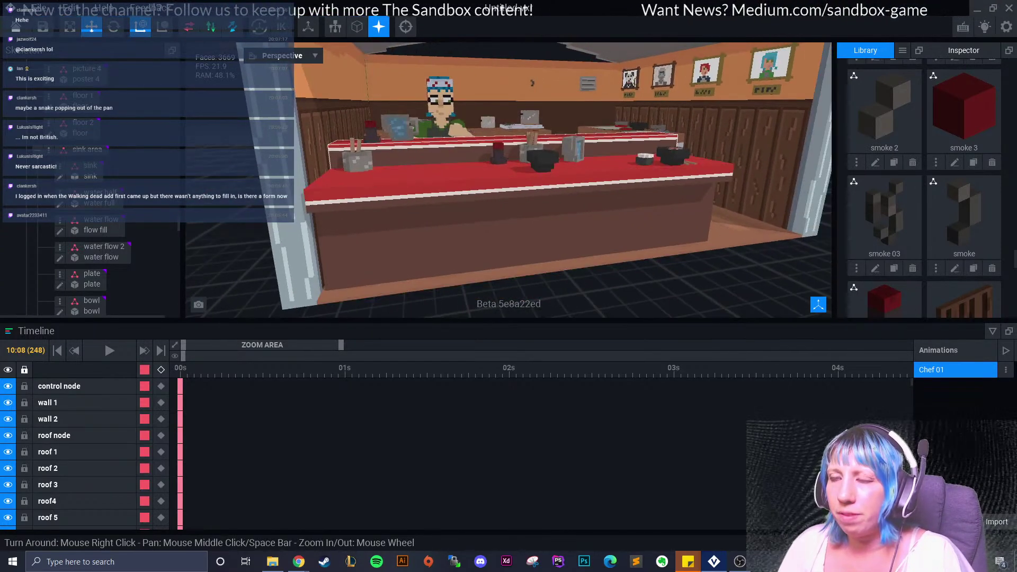
{"action": "right_click_drag", "start_coordinate": [457, 165], "coordinate": [473, 179]}
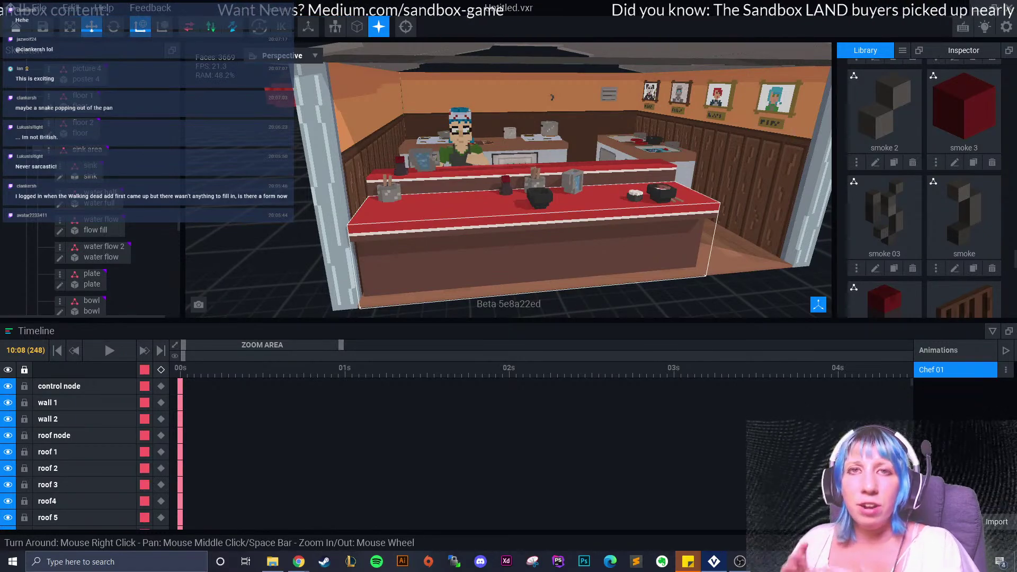
{"action": "scroll", "coordinate": [508, 180], "scroll_direction": "down", "scroll_amount": 3}
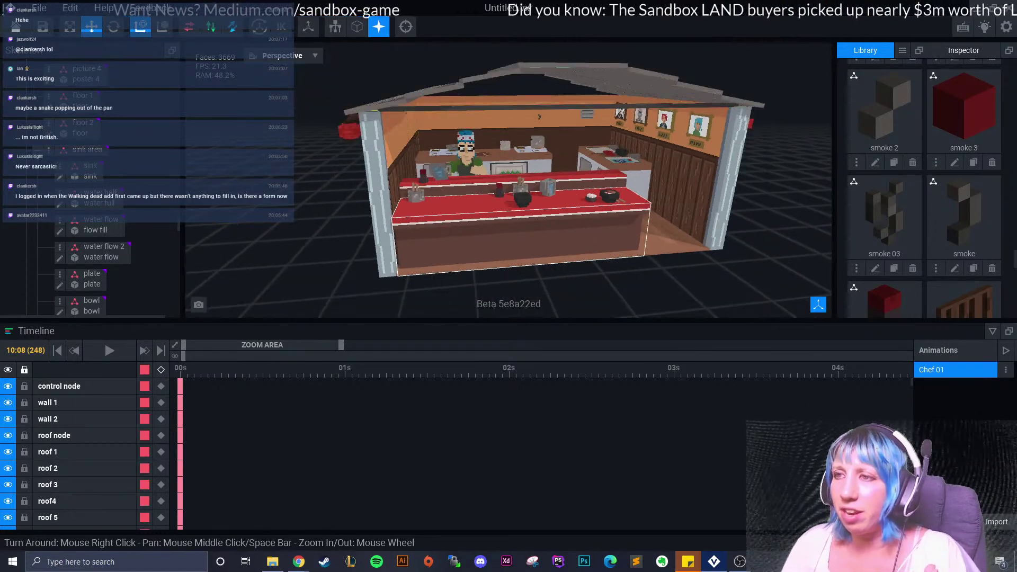
- Select lantern1 (4) on the outside wall and check the timeline tracks of its glow nodes
{"action": "scroll", "coordinate": [508, 180], "scroll_direction": "up", "scroll_amount": 3}
{"action": "right_click_drag", "start_coordinate": [477, 212], "coordinate": [550, 209]}
{"action": "left_click", "coordinate": [372, 84]}
{"action": "scroll", "coordinate": [372, 85], "scroll_direction": "down", "scroll_amount": 3}
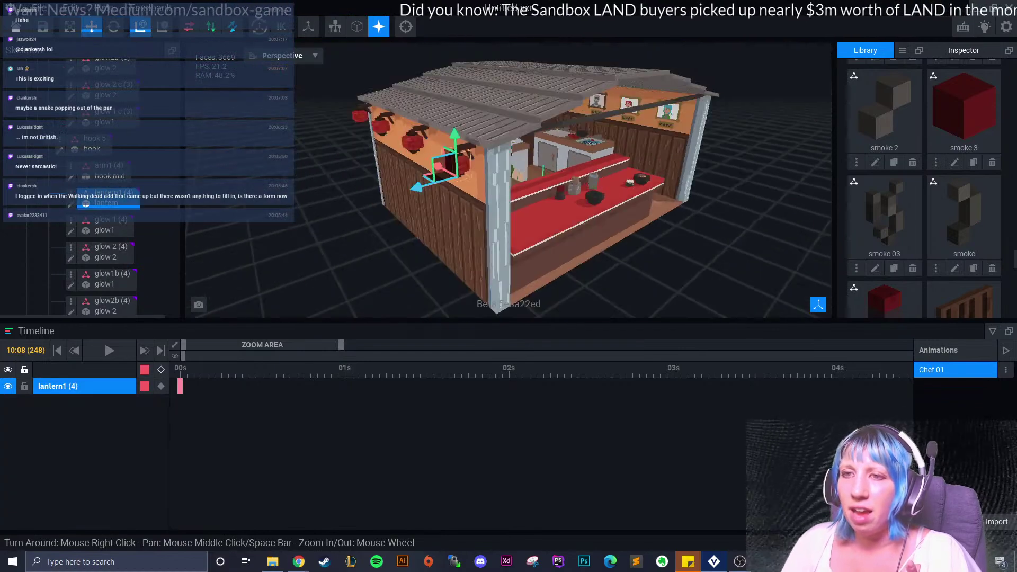
{"action": "left_click", "coordinate": [108, 219]}
{"action": "left_click", "coordinate": [111, 246]}
{"action": "left_click", "coordinate": [112, 274]}
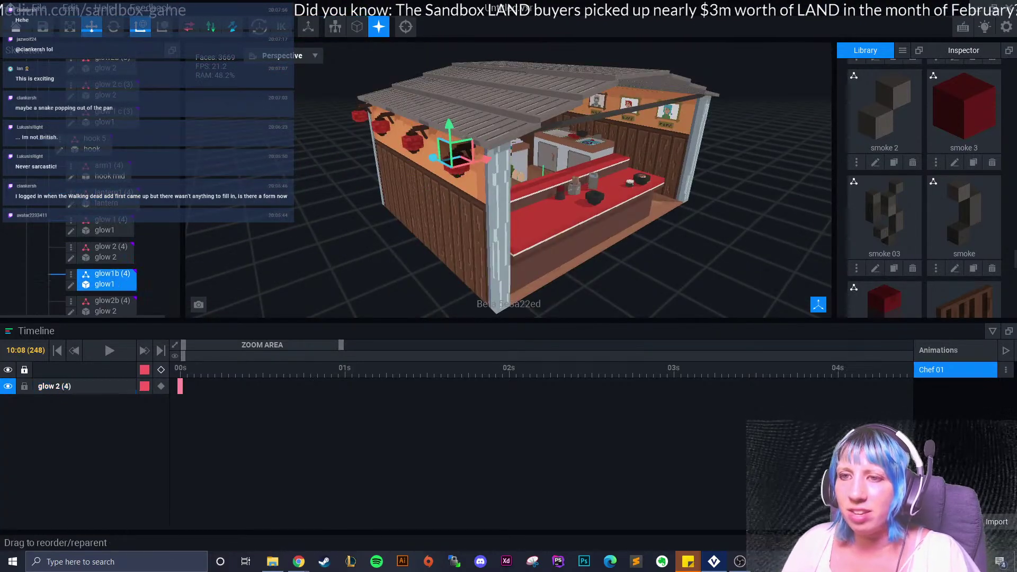
- Return Chef 01 to the start and check the timeline track of glow 1 (4)
{"action": "left_click", "coordinate": [683, 303]}
{"action": "right_click_drag", "start_coordinate": [683, 303], "coordinate": [631, 291]}
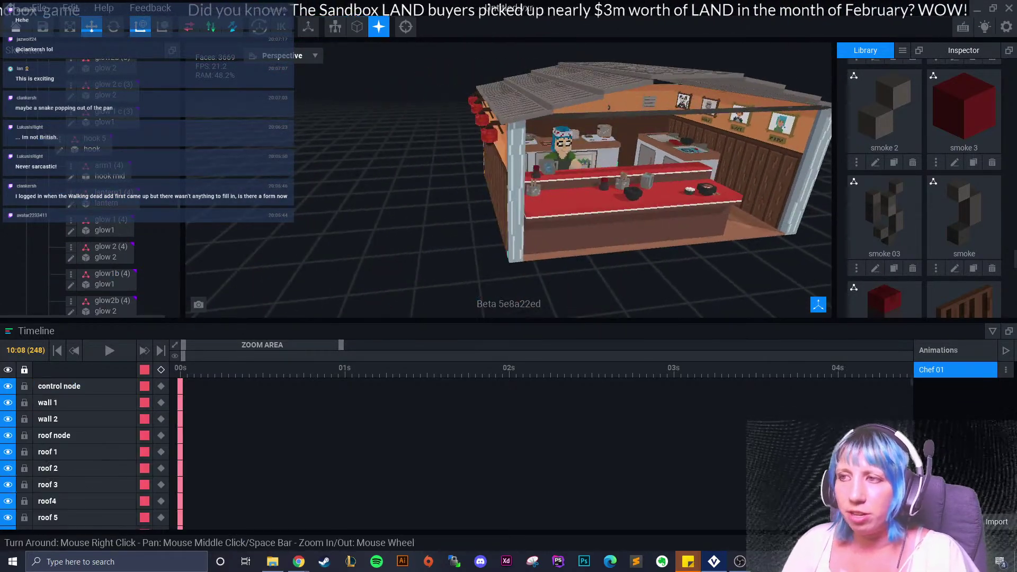
{"action": "left_click", "coordinate": [105, 230]}
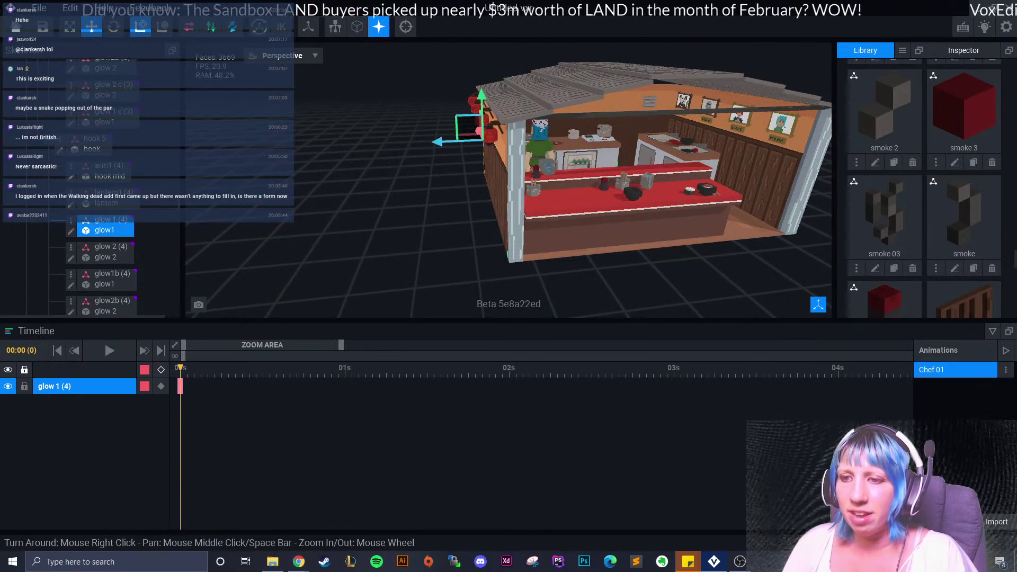
{"action": "left_click", "coordinate": [479, 228]}
{"action": "right_click_drag", "start_coordinate": [481, 228], "coordinate": [551, 233]}
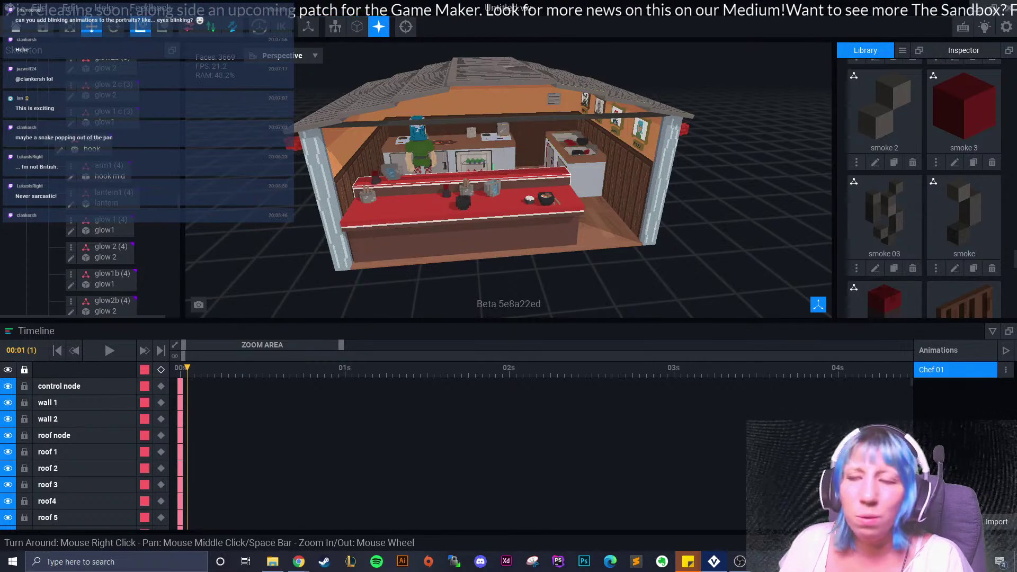
- Examine the framed portraits on the inner side wall at 00:01, close up and from the counter
{"action": "scroll", "coordinate": [556, 148], "scroll_direction": "up", "scroll_amount": 10}
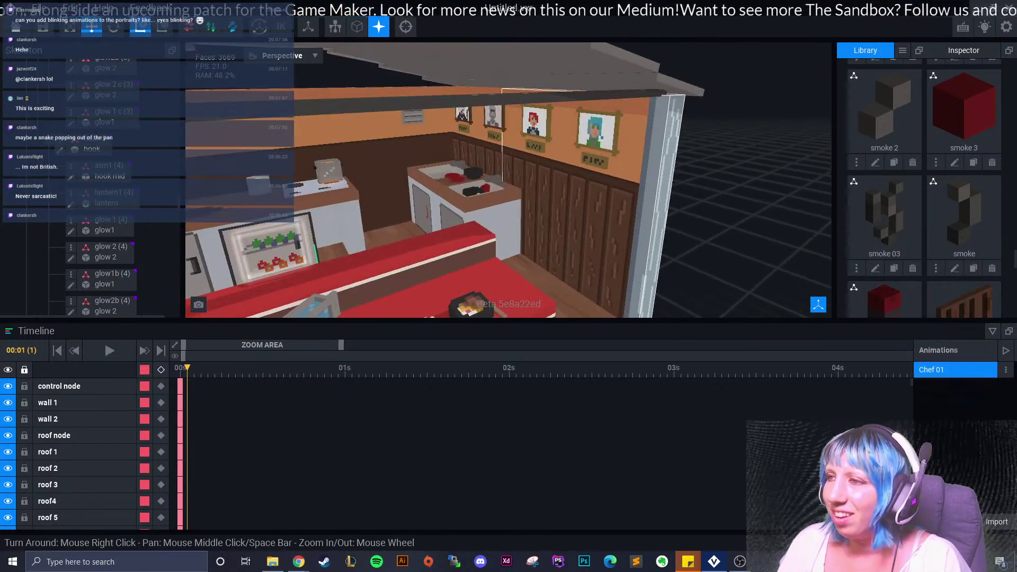
{"action": "scroll", "coordinate": [602, 163], "scroll_direction": "up", "scroll_amount": 5}
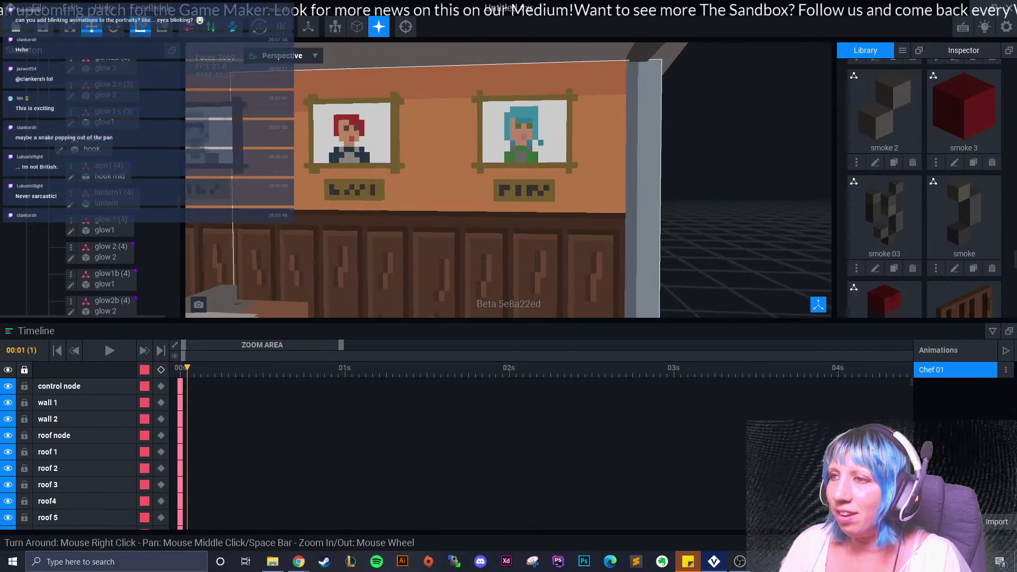
{"action": "middle_click_drag", "start_coordinate": [440, 153], "coordinate": [488, 181]}
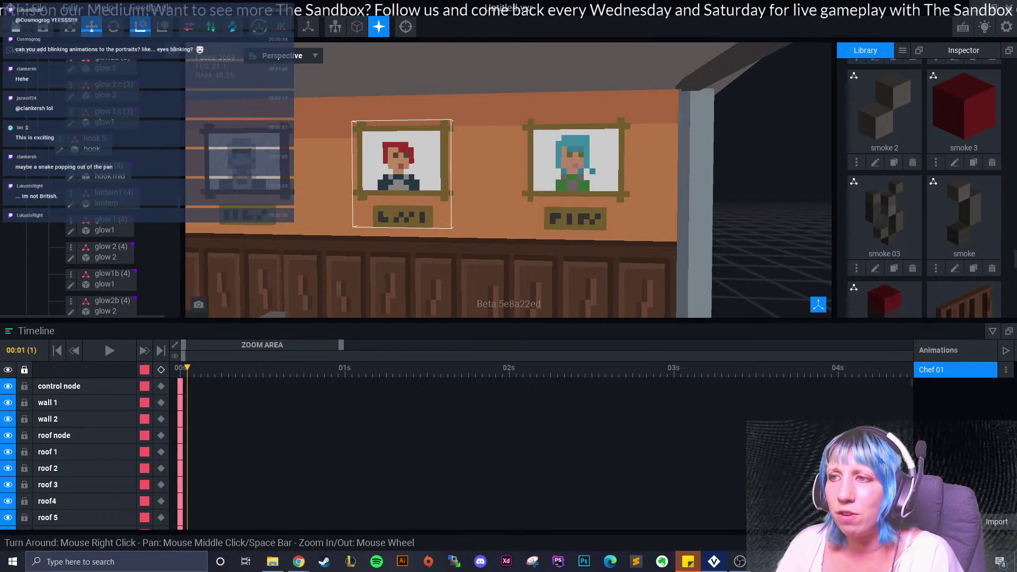
{"action": "scroll", "coordinate": [390, 165], "scroll_direction": "up", "scroll_amount": 3}
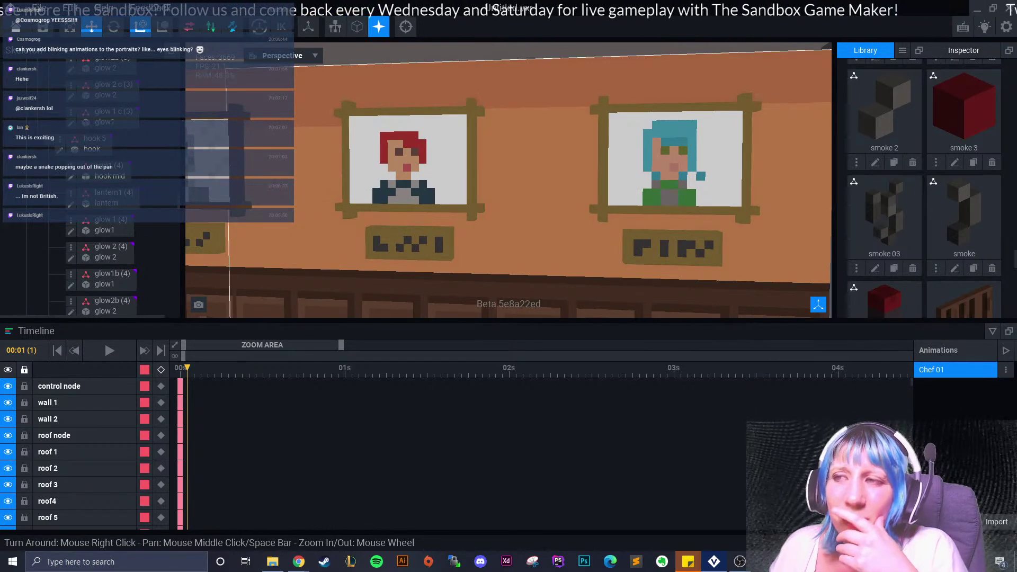
{"action": "right_click_drag", "start_coordinate": [404, 241], "coordinate": [360, 241]}
{"action": "scroll", "coordinate": [404, 241], "scroll_direction": "down", "scroll_amount": 5}
{"action": "middle_click_drag", "start_coordinate": [404, 240], "coordinate": [423, 193]}
{"action": "right_click_drag", "start_coordinate": [415, 251], "coordinate": [416, 265]}
{"action": "scroll", "coordinate": [415, 266], "scroll_direction": "up", "scroll_amount": 3}
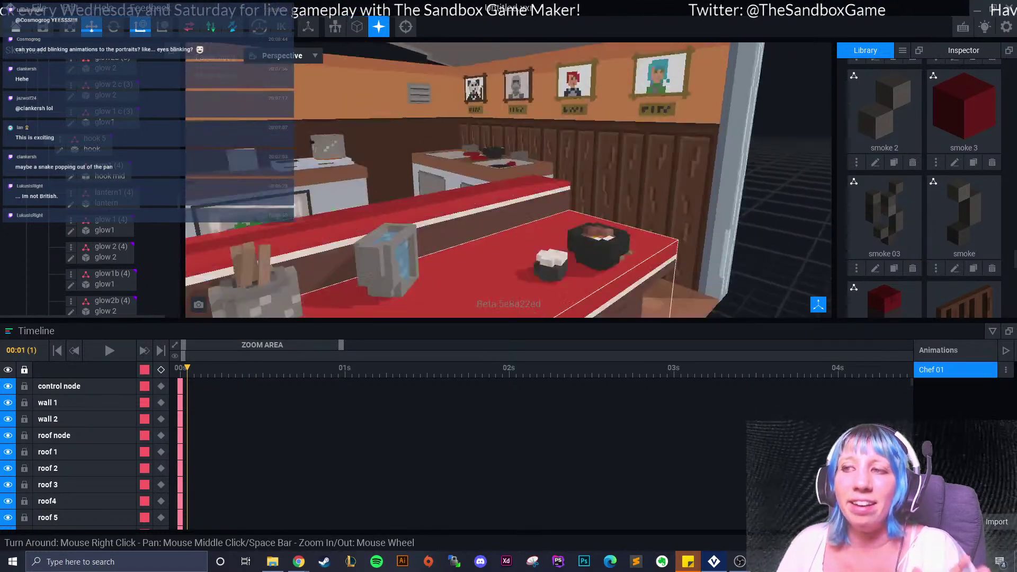
- Advance Chef 01 to 03:09 while viewing the counter and the portrait wall from outside
{"action": "scroll", "coordinate": [508, 180], "scroll_direction": "down", "scroll_amount": 5}
{"action": "scroll", "coordinate": [509, 180], "scroll_direction": "up", "scroll_amount": 3}
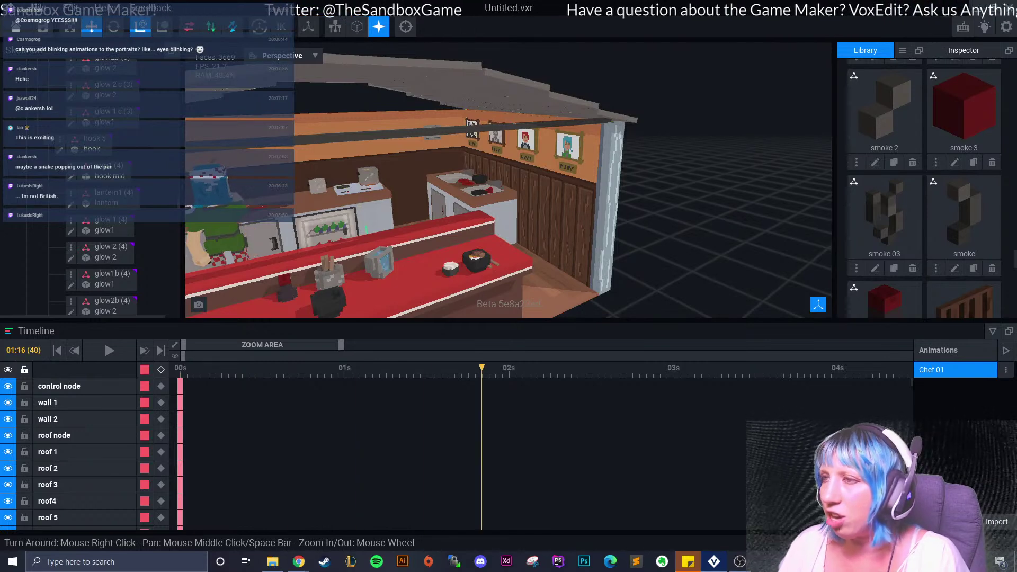
{"action": "right_click_drag", "start_coordinate": [575, 212], "coordinate": [566, 216]}
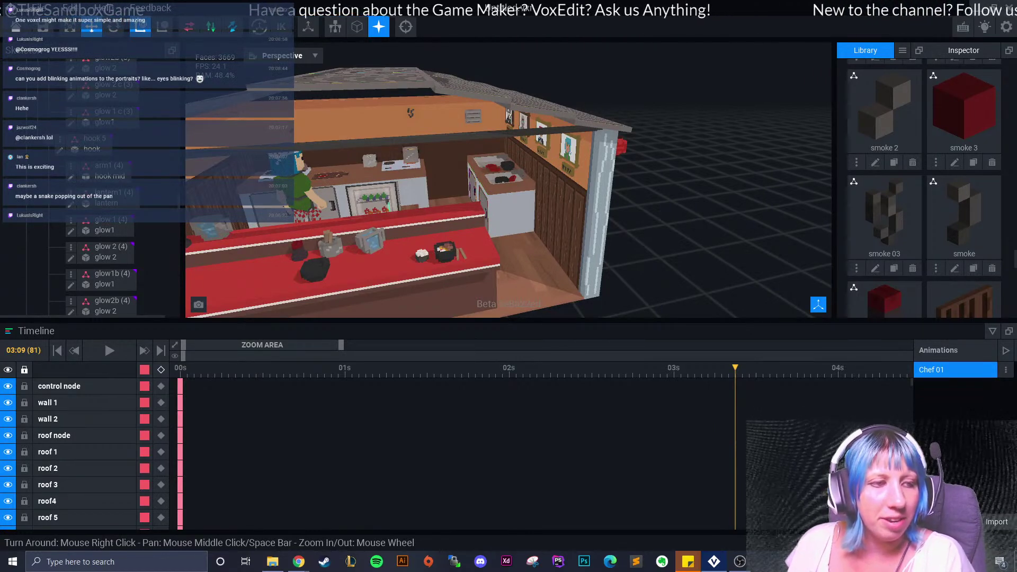
{"action": "right_click_drag", "start_coordinate": [535, 246], "coordinate": [538, 247]}
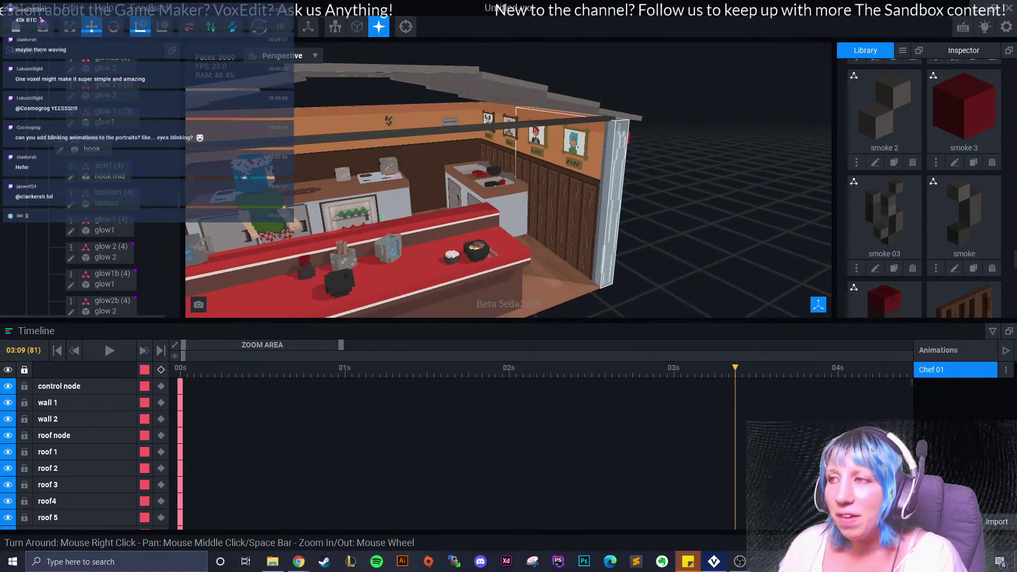
- Examine the blue-haired character's portrait and its frame close up at 03:09
{"action": "scroll", "coordinate": [536, 225], "scroll_direction": "up", "scroll_amount": 5}
{"action": "scroll", "coordinate": [537, 225], "scroll_direction": "up", "scroll_amount": 2}
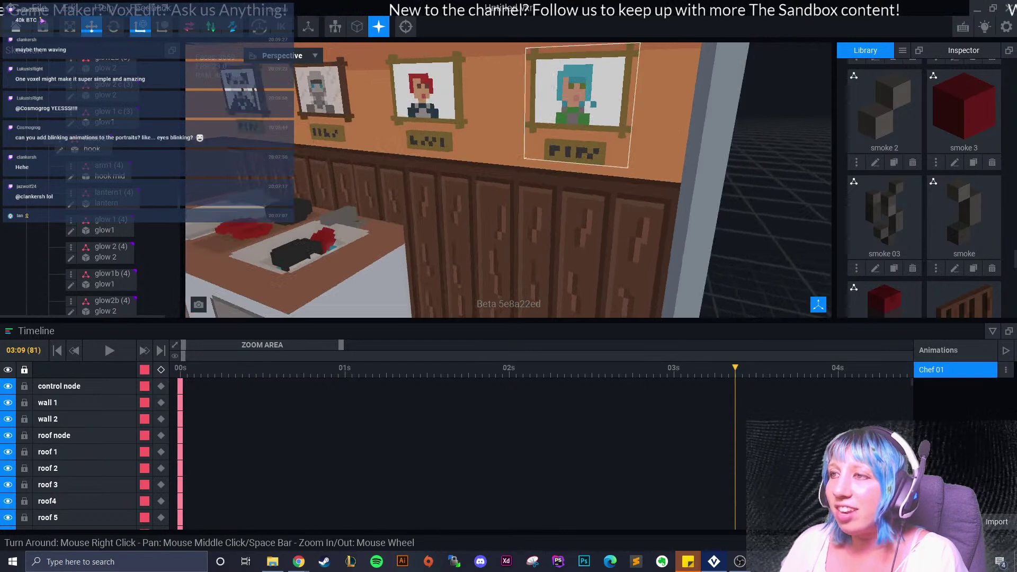
{"action": "scroll", "coordinate": [537, 225], "scroll_direction": "up", "scroll_amount": 3}
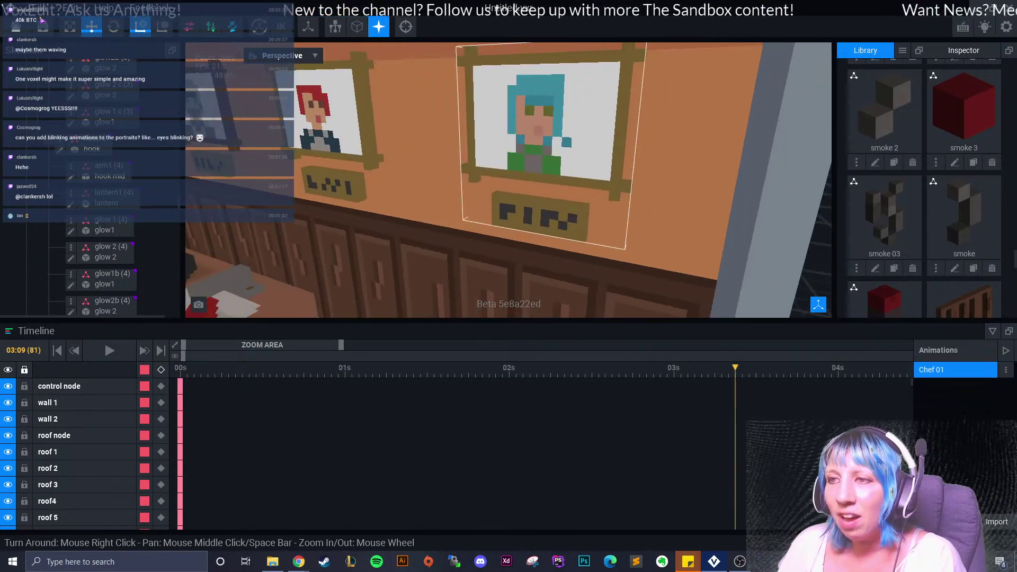
{"action": "middle_click_drag", "start_coordinate": [536, 224], "coordinate": [548, 235]}
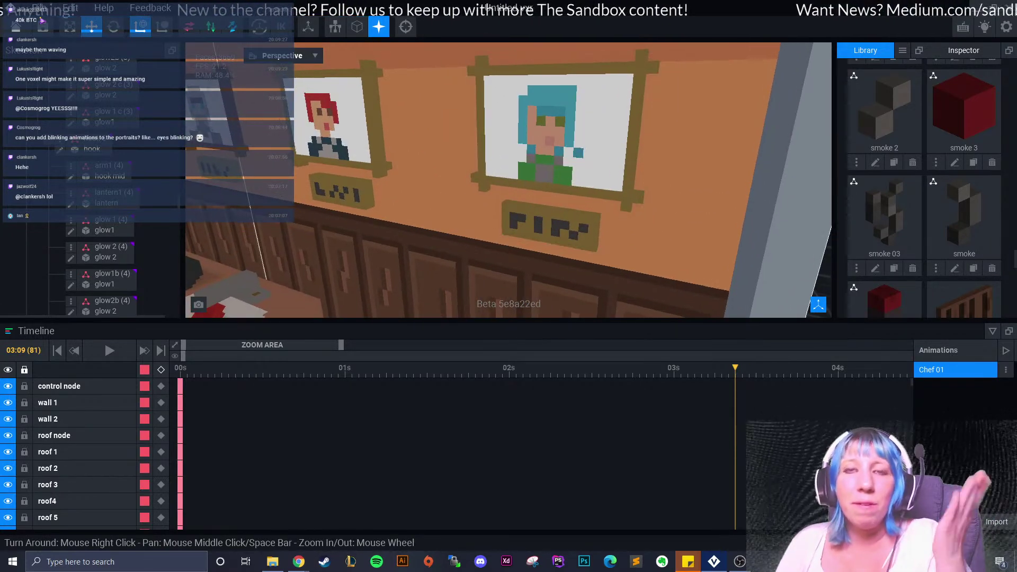
{"action": "scroll", "coordinate": [561, 214], "scroll_direction": "down", "scroll_amount": 4}
{"action": "scroll", "coordinate": [561, 214], "scroll_direction": "up", "scroll_amount": 1}
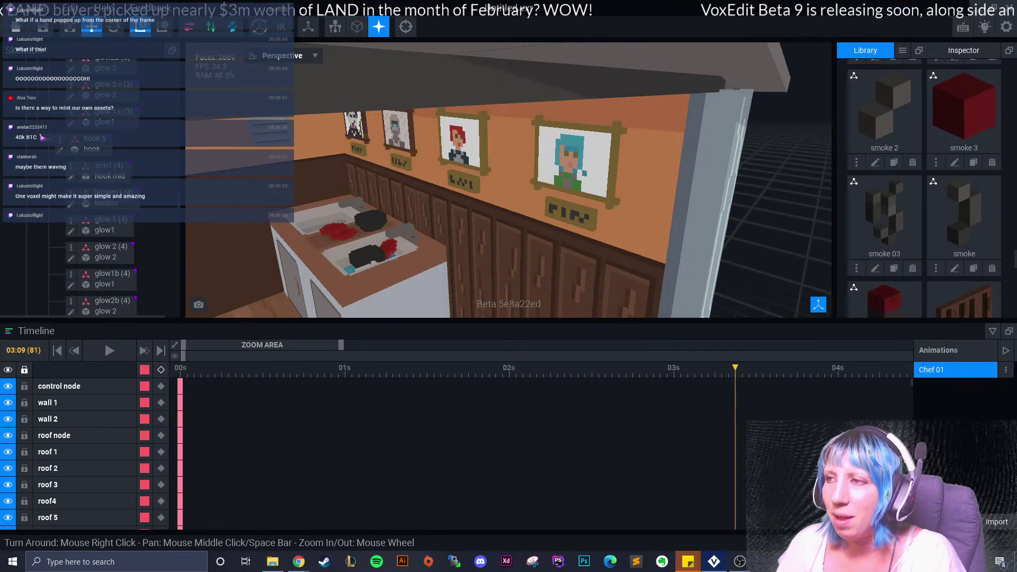
{"action": "right_click_drag", "start_coordinate": [641, 264], "coordinate": [568, 245]}
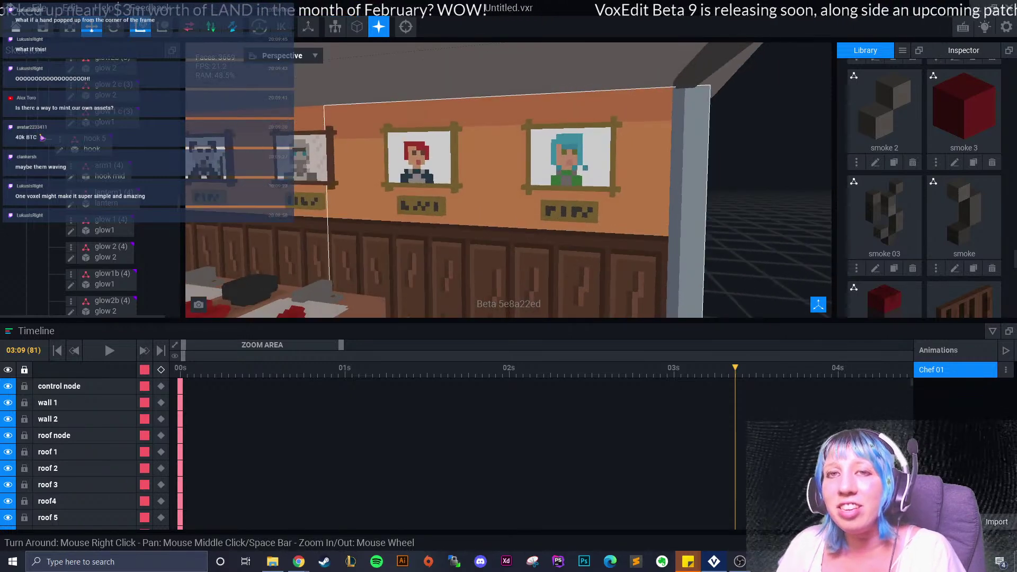
{"action": "scroll", "coordinate": [569, 169], "scroll_direction": "up", "scroll_amount": 4}
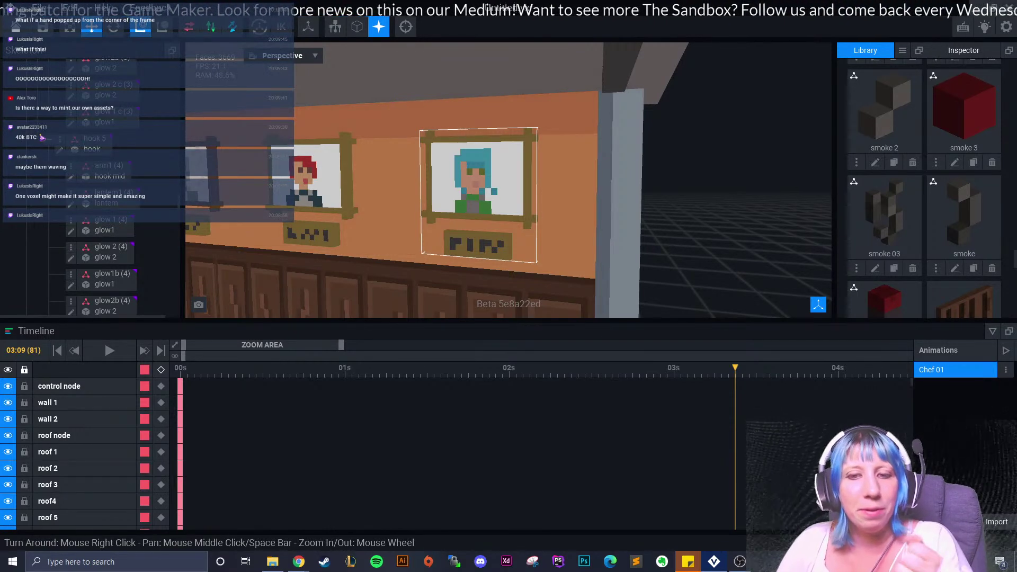
- Inspect the red-haired and blue-haired portraits from several angles and return to a view of the whole restaurant
{"action": "right_click_drag", "start_coordinate": [537, 251], "coordinate": [632, 217]}
{"action": "left_click", "coordinate": [533, 228]}
{"action": "left_click", "coordinate": [485, 276]}
{"action": "right_click_drag", "start_coordinate": [485, 276], "coordinate": [580, 279]}
{"action": "scroll", "coordinate": [484, 276], "scroll_direction": "up", "scroll_amount": 10}
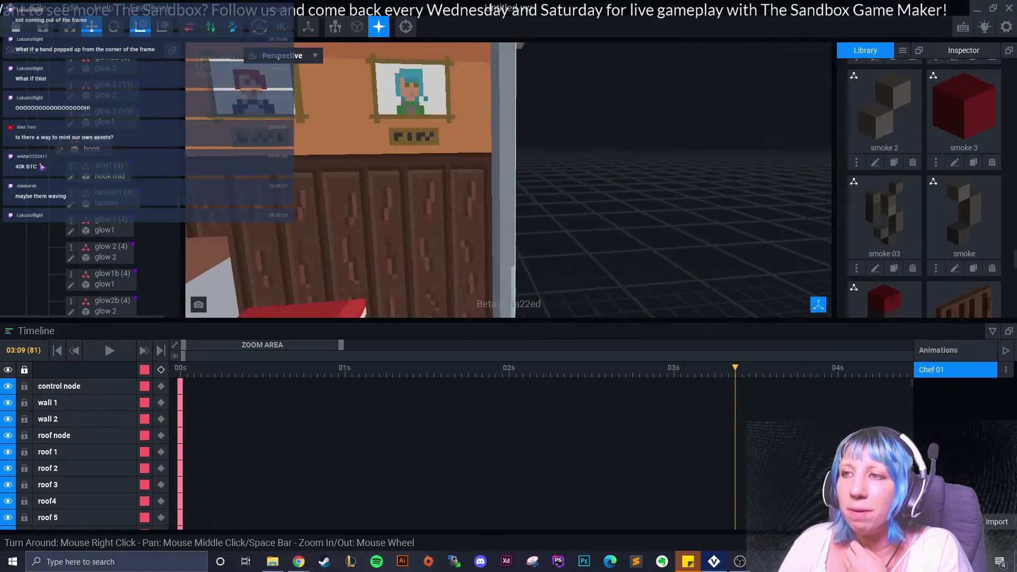
{"action": "middle_click_drag", "start_coordinate": [405, 109], "coordinate": [413, 156]}
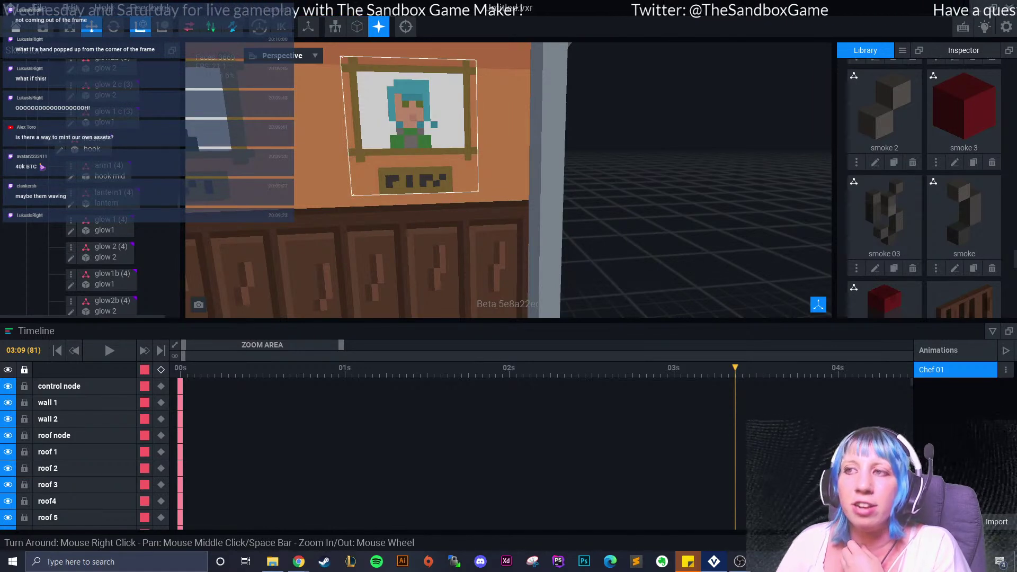
{"action": "middle_click_drag", "start_coordinate": [413, 127], "coordinate": [522, 125]}
{"action": "middle_click_drag", "start_coordinate": [338, 127], "coordinate": [386, 130]}
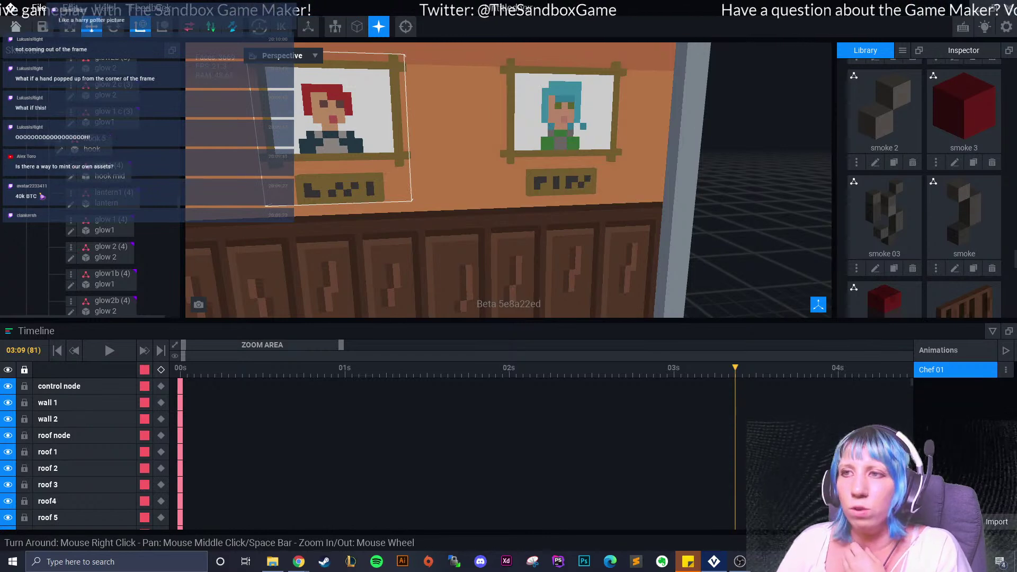
{"action": "right_click_drag", "start_coordinate": [424, 186], "coordinate": [450, 191]}
{"action": "scroll", "coordinate": [479, 201], "scroll_direction": "down", "scroll_amount": 5}
{"action": "scroll", "coordinate": [463, 191], "scroll_direction": "up", "scroll_amount": 5}
{"action": "scroll", "coordinate": [448, 191], "scroll_direction": "down", "scroll_amount": 5}
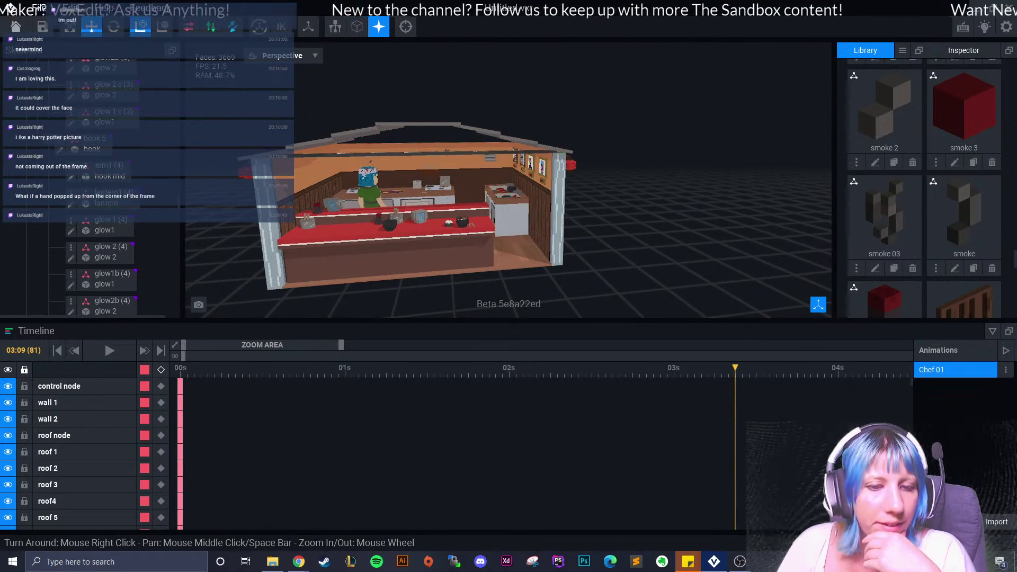
- Bring the sticky note over the VoxEdit scene and write "portait eye blink" as its first line
{"action": "left_click_drag", "start_coordinate": [1016, 132], "coordinate": [330, 84]}
{"action": "type", "text": "portail"}
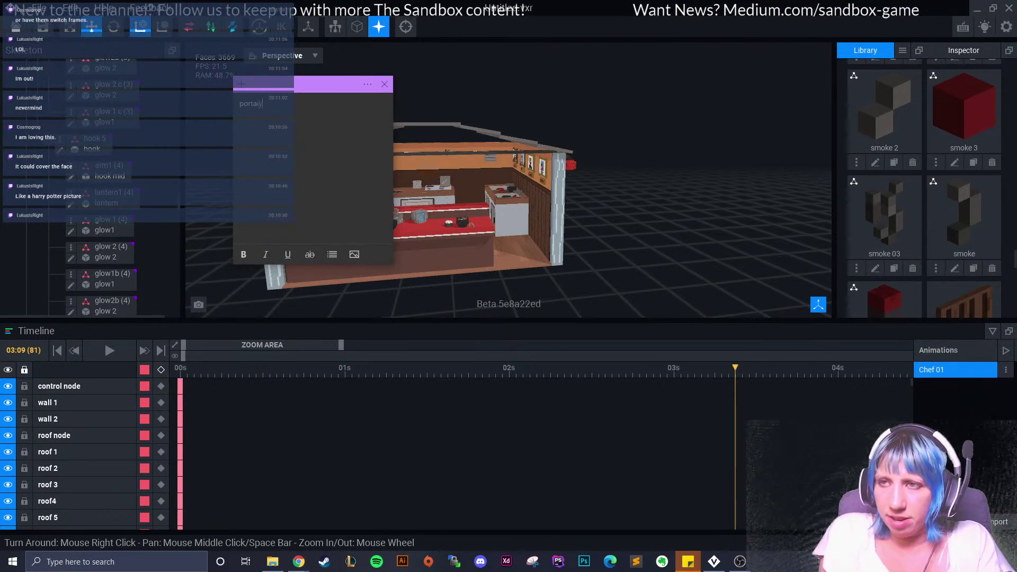
{"action": "type", "text": " ete blinbk"}
{"action": "key", "text": "BackSpace"}
{"action": "key", "text": "BackSpace"}
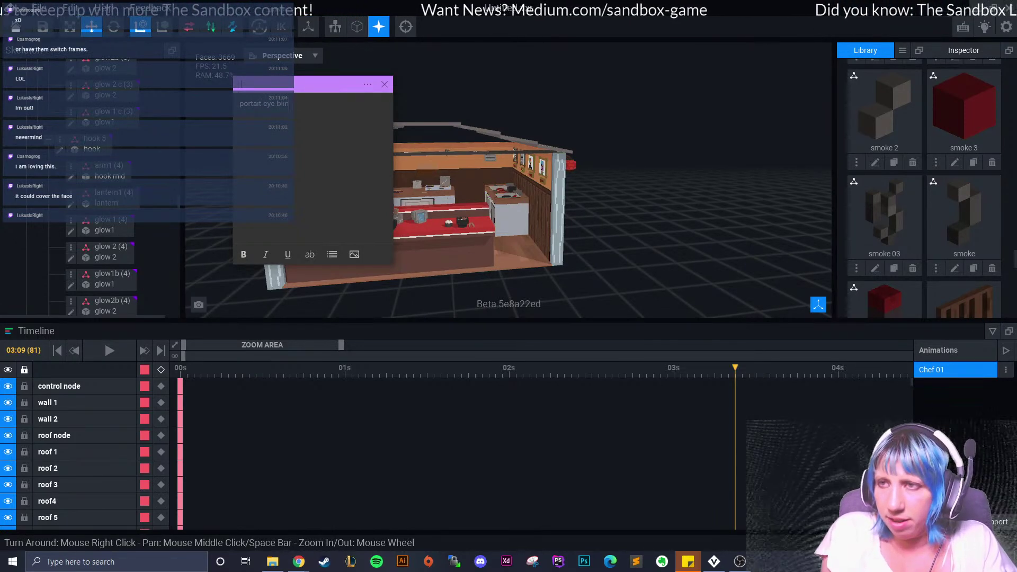
{"action": "type", "text": "k "}
- Add "portrait hand" as the second line of the sticky note and return to the VoxEdit scene
{"action": "type", "text": "port"}
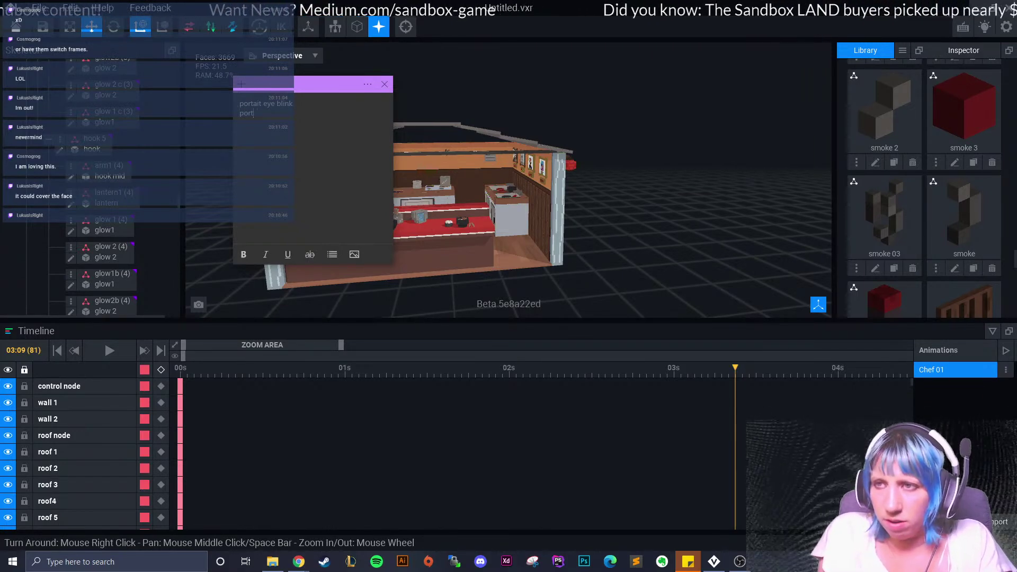
{"action": "key", "text": "BackSpace"}
{"action": "key", "text": "BackSpace"}
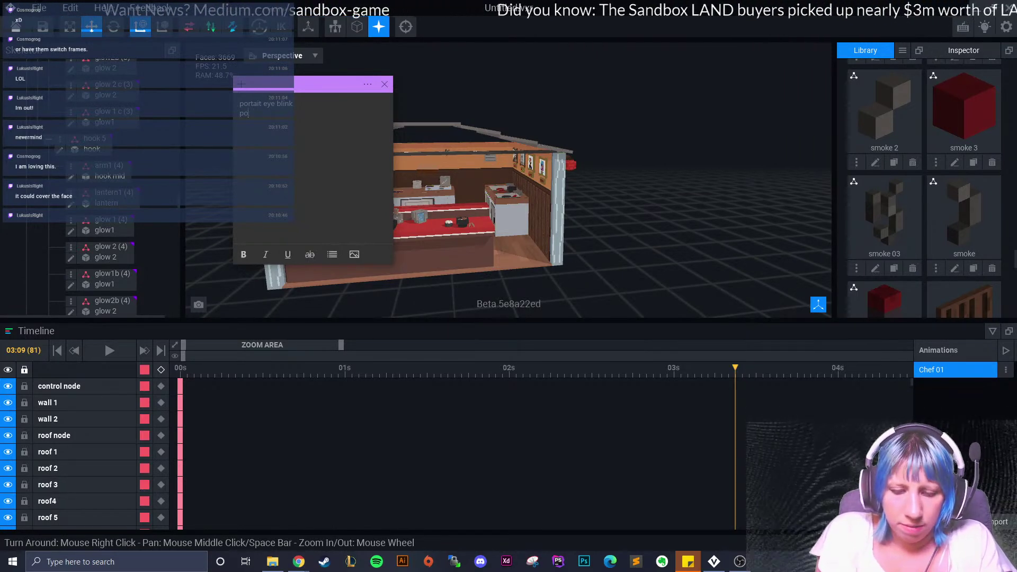
{"action": "type", "text": "rtrait "}
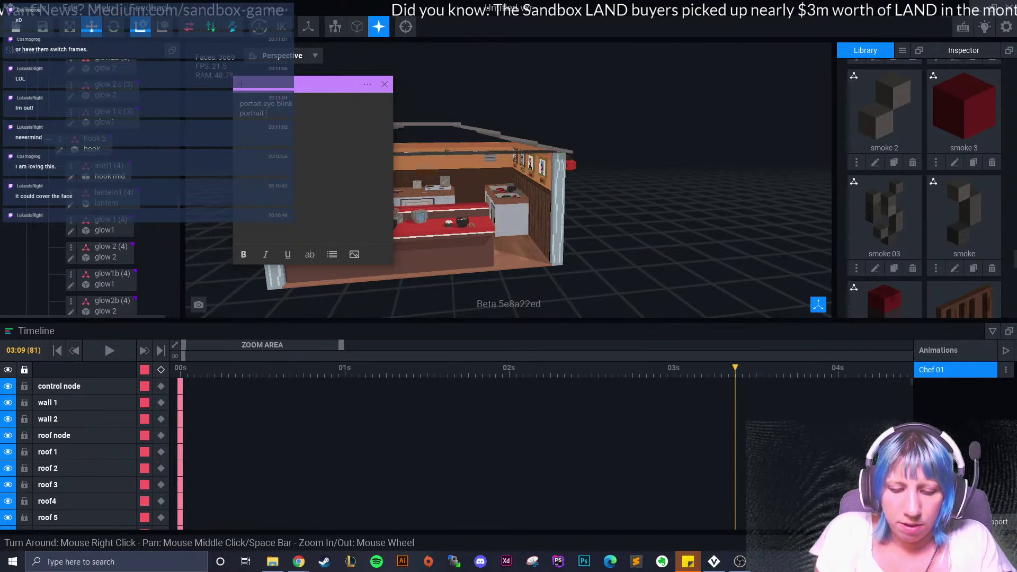
{"action": "type", "text": "hand"}
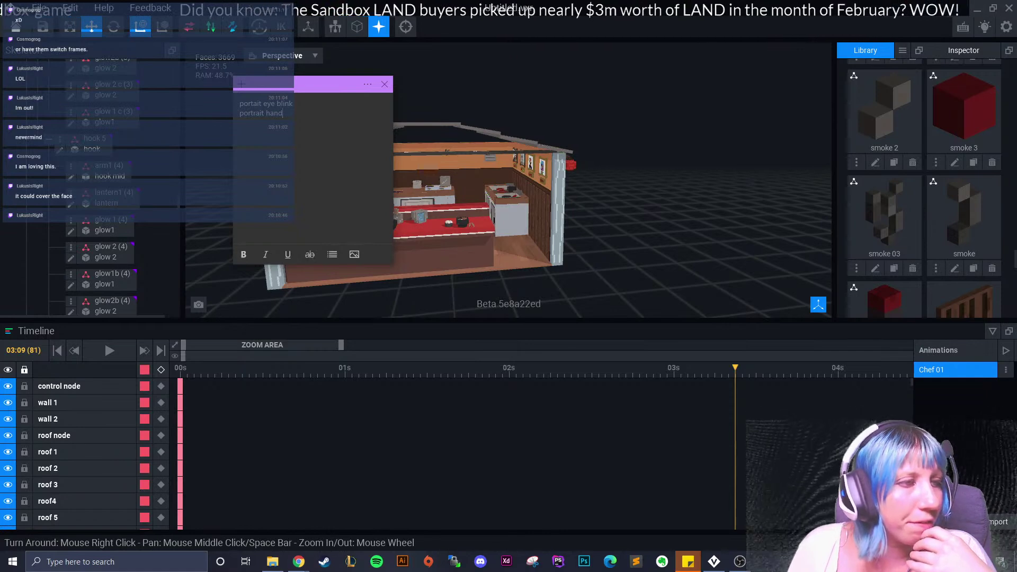
{"action": "left_click", "coordinate": [624, 186]}
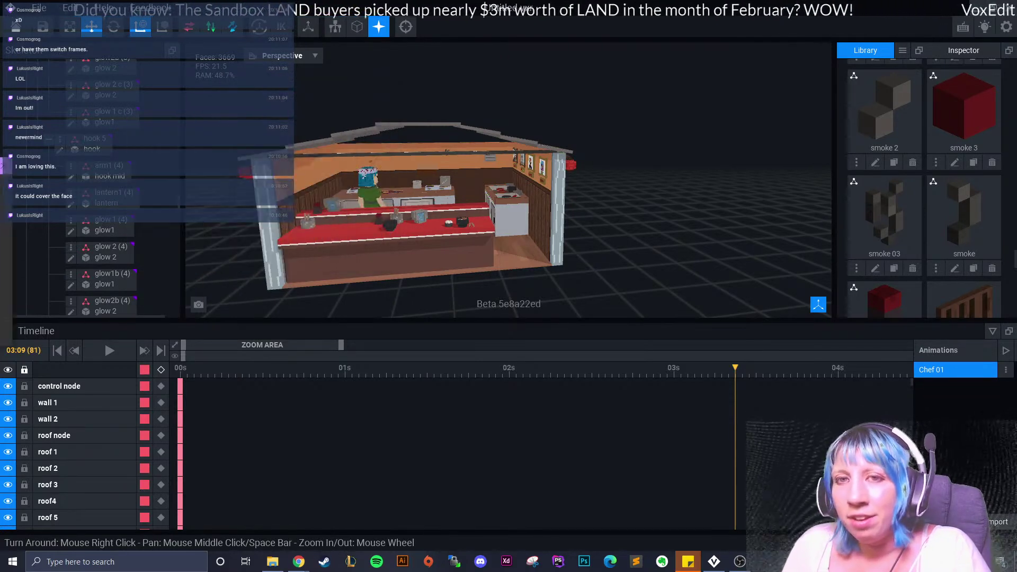
- Open the blue-haired character's portrait for voxel editing and examine its face, frame and nameplate
{"action": "left_click", "coordinate": [507, 208]}
{"action": "right_click_drag", "start_coordinate": [507, 207], "coordinate": [540, 209]}
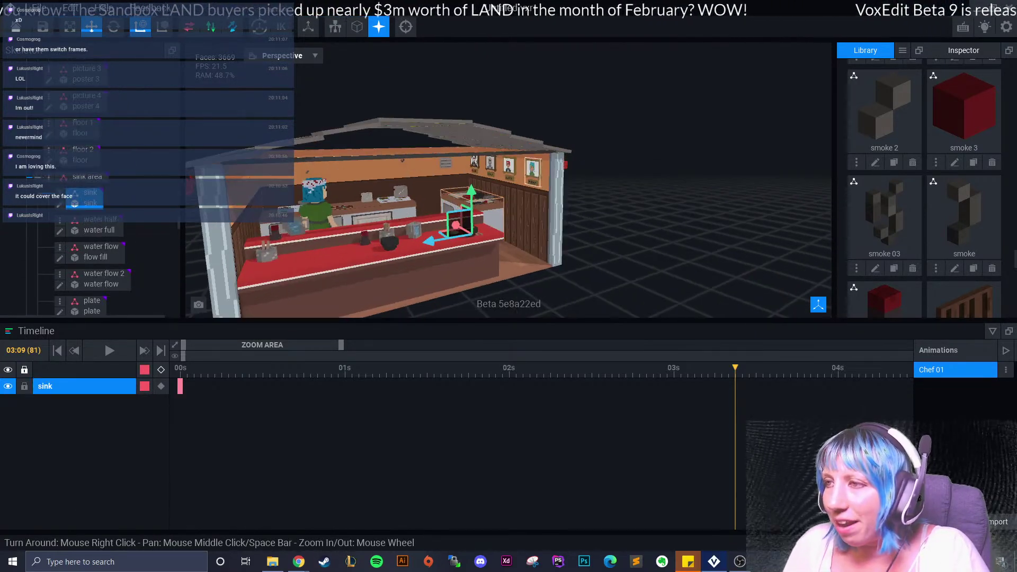
{"action": "left_click", "coordinate": [533, 169]}
{"action": "left_click", "coordinate": [49, 204]}
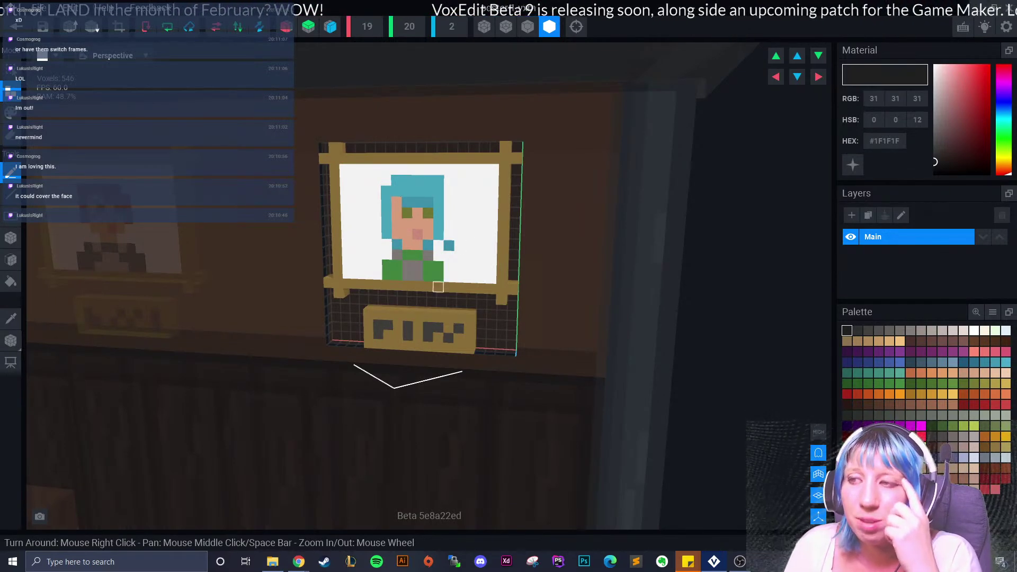
{"action": "right_click_drag", "start_coordinate": [420, 274], "coordinate": [440, 274]}
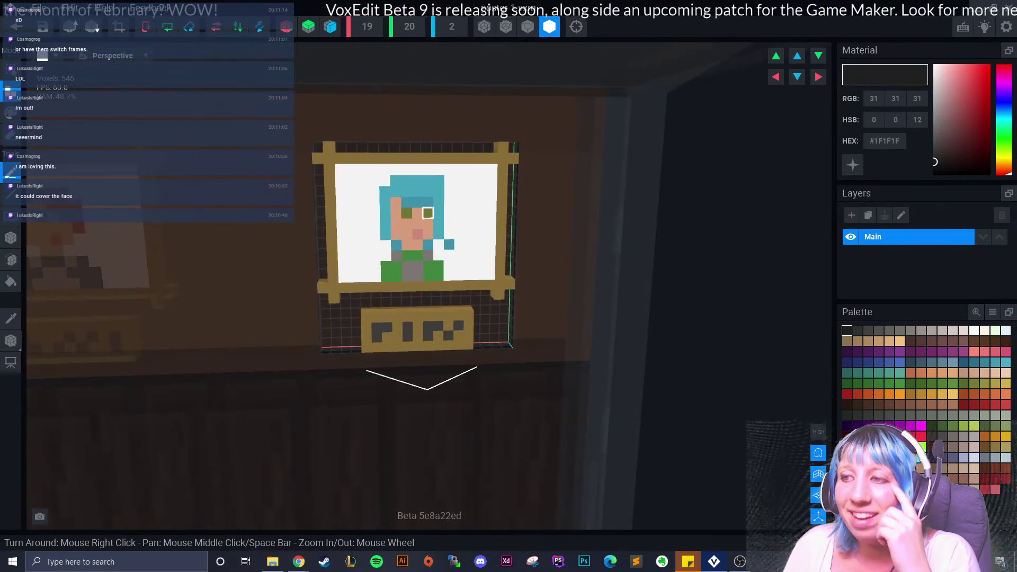
{"action": "right_click_drag", "start_coordinate": [396, 286], "coordinate": [498, 286]}
- Close the portrait's voxel model, saving the changes to "poster 1.vxm", and return to the full restaurant scene
{"action": "left_click", "coordinate": [17, 26]}
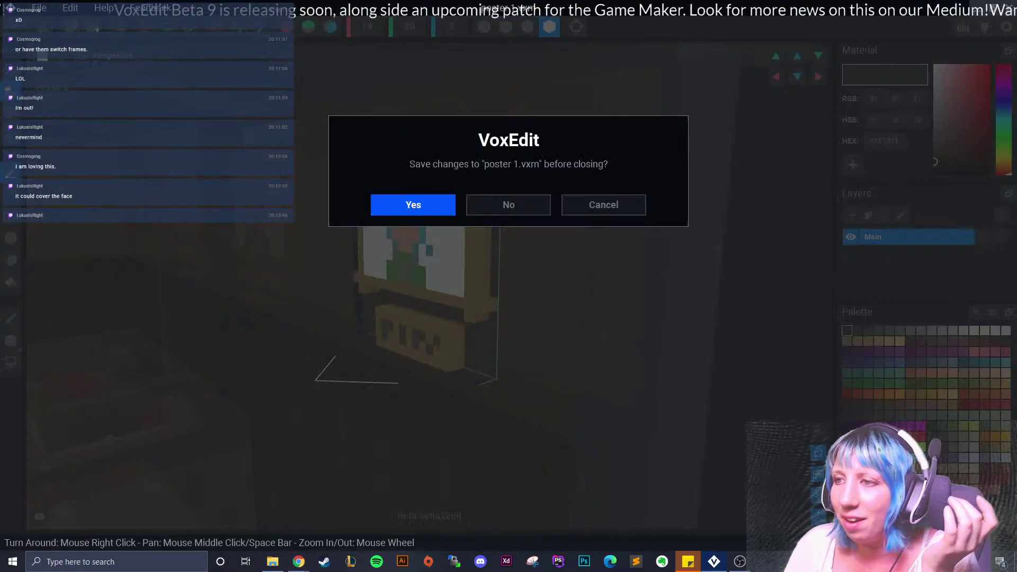
{"action": "left_click", "coordinate": [413, 205]}
{"action": "right_click_drag", "start_coordinate": [401, 225], "coordinate": [403, 207]}
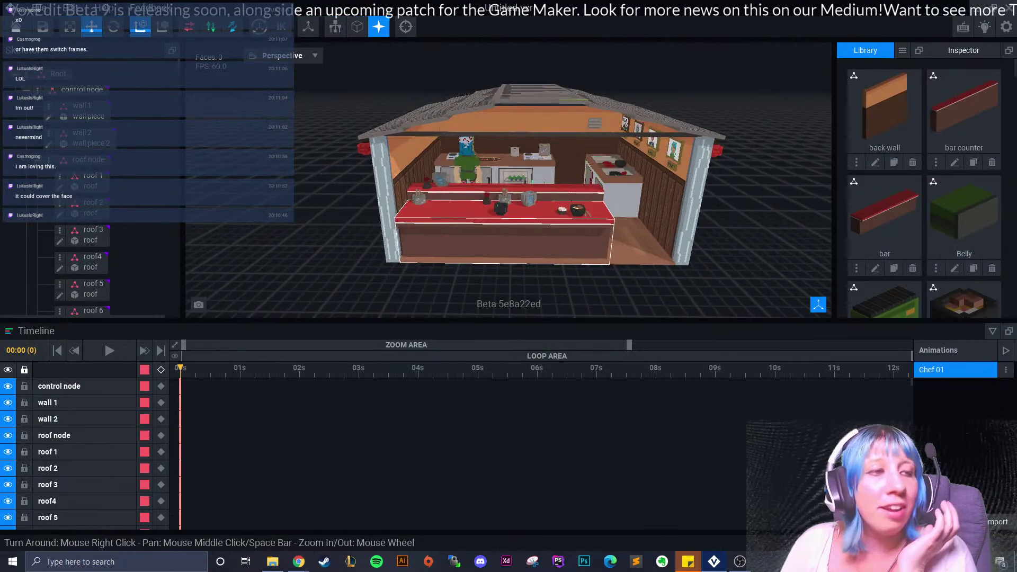
{"action": "scroll", "coordinate": [521, 244], "scroll_direction": "down", "scroll_amount": 2}
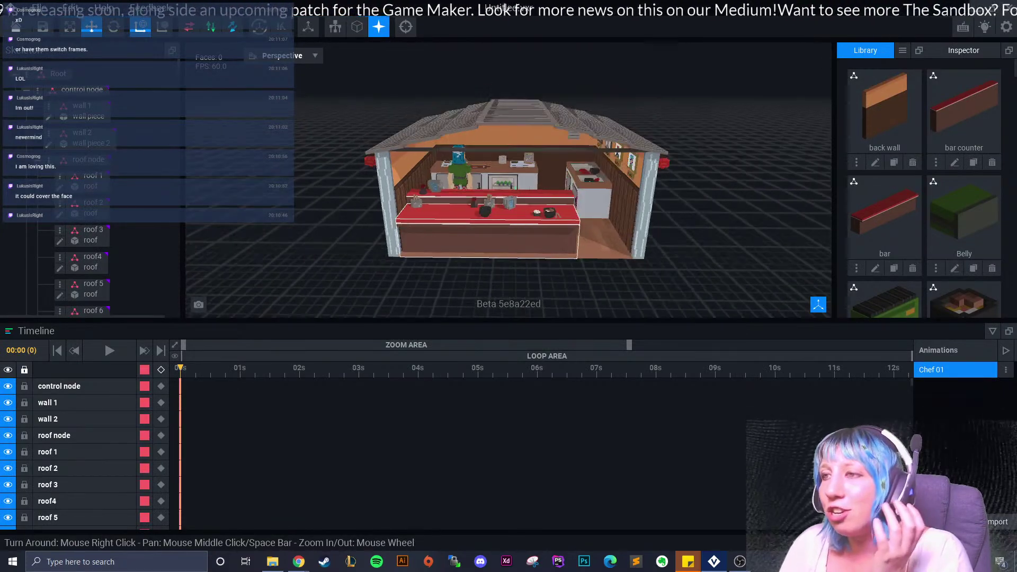
- Examine the chef, red counter and kitchen at 00:00 from several angles and distances in front of the restaurant
{"action": "right_click_drag", "start_coordinate": [521, 244], "coordinate": [561, 244]}
{"action": "right_click_drag", "start_coordinate": [452, 190], "coordinate": [456, 192]}
{"action": "scroll", "coordinate": [501, 249], "scroll_direction": "up", "scroll_amount": 5}
{"action": "right_click_drag", "start_coordinate": [501, 249], "coordinate": [474, 228]}
{"action": "scroll", "coordinate": [495, 247], "scroll_direction": "down", "scroll_amount": 3}
{"action": "scroll", "coordinate": [478, 230], "scroll_direction": "up", "scroll_amount": 2}
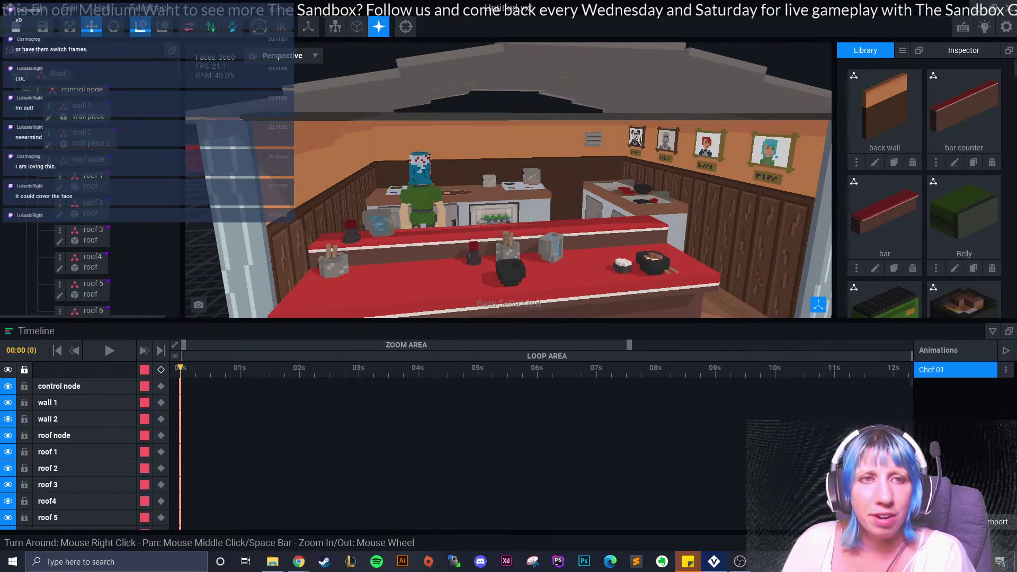
{"action": "scroll", "coordinate": [389, 164], "scroll_direction": "down", "scroll_amount": 5}
{"action": "right_click_drag", "start_coordinate": [390, 164], "coordinate": [371, 160]}
{"action": "right_click_drag", "start_coordinate": [460, 198], "coordinate": [445, 221]}
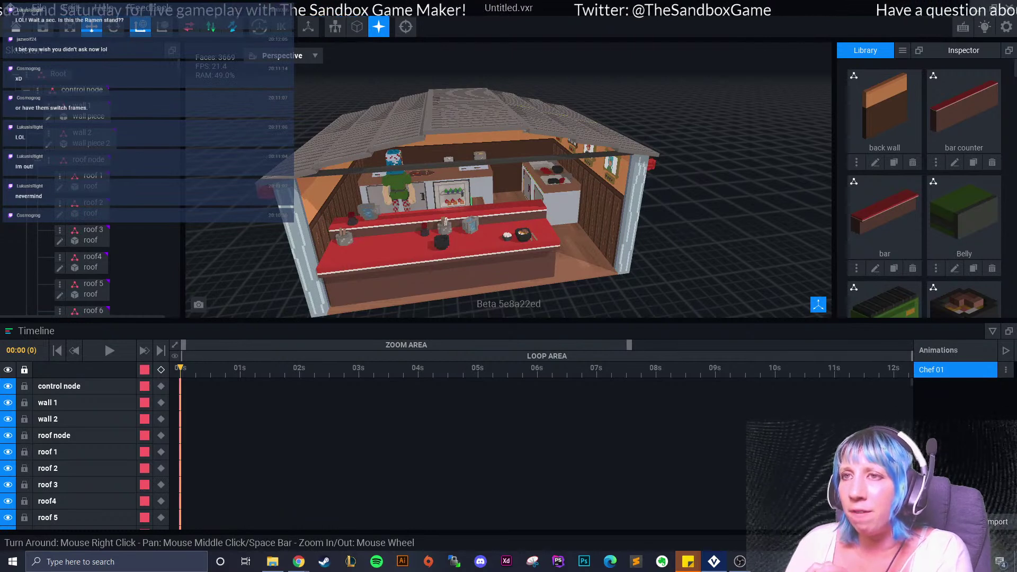
- Examine the four framed portraits on the side wall up close and return to a view of the kitchen interior
{"action": "right_click_drag", "start_coordinate": [449, 161], "coordinate": [500, 148]}
{"action": "scroll", "coordinate": [530, 159], "scroll_direction": "up", "scroll_amount": 5}
{"action": "middle_click_drag", "start_coordinate": [551, 164], "coordinate": [498, 159]}
{"action": "right_click_drag", "start_coordinate": [477, 164], "coordinate": [511, 159]}
{"action": "scroll", "coordinate": [511, 186], "scroll_direction": "up", "scroll_amount": 6}
{"action": "scroll", "coordinate": [516, 194], "scroll_direction": "down", "scroll_amount": 5}
{"action": "scroll", "coordinate": [516, 193], "scroll_direction": "down", "scroll_amount": 4}
{"action": "scroll", "coordinate": [511, 159], "scroll_direction": "up", "scroll_amount": 5}
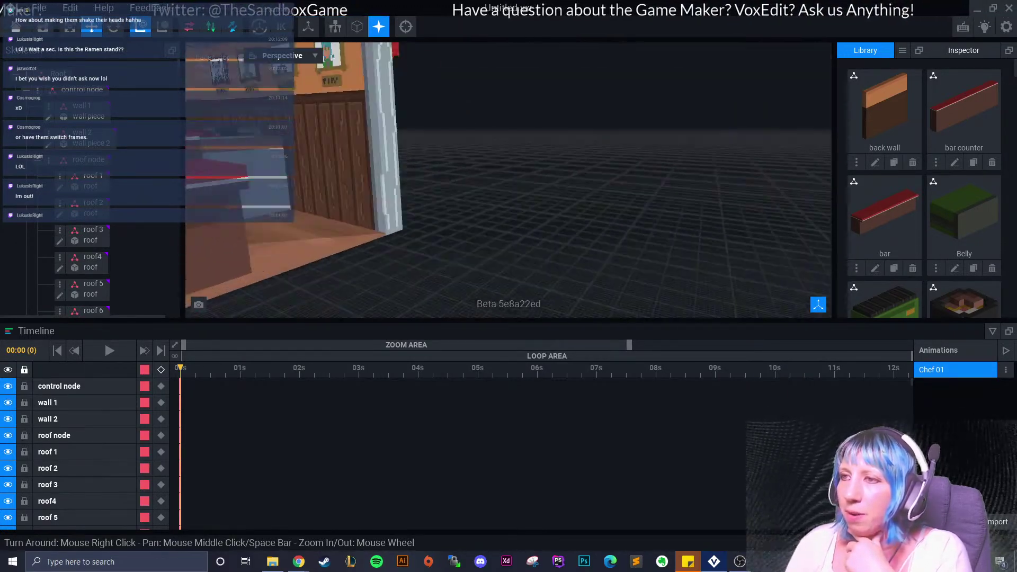
{"action": "middle_click_drag", "start_coordinate": [477, 137], "coordinate": [524, 168]}
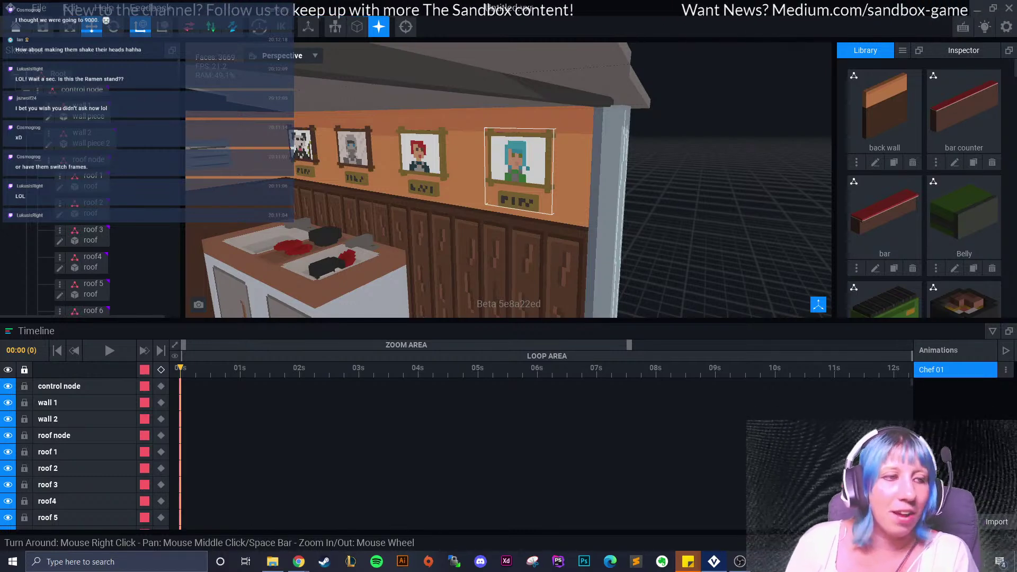
{"action": "scroll", "coordinate": [339, 140], "scroll_direction": "down", "scroll_amount": 5}
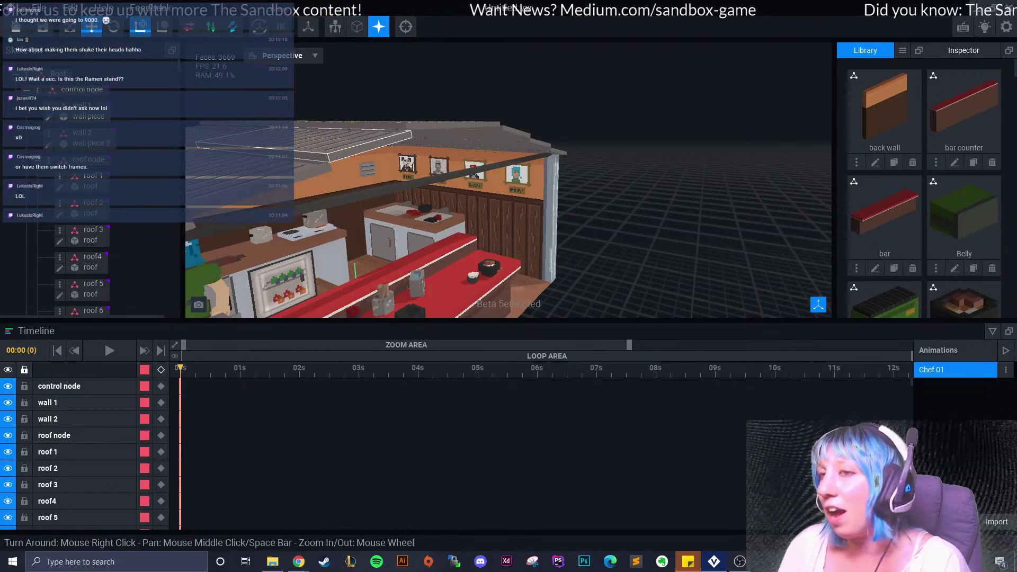
{"action": "right_click_drag", "start_coordinate": [477, 227], "coordinate": [413, 233]}
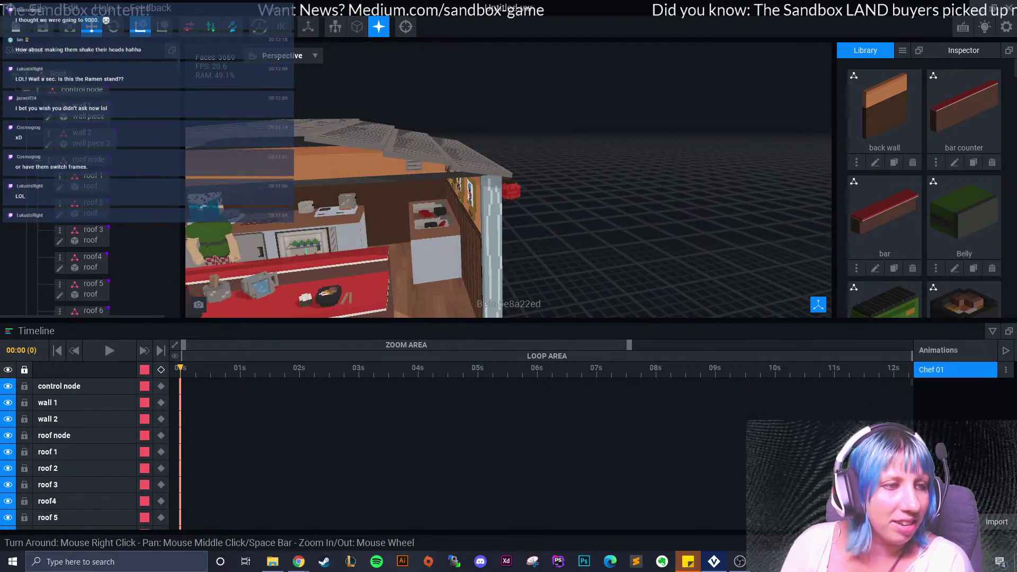
{"action": "mouse_move", "coordinate": [477, 202]}
{"action": "right_mouse_down"}
{"action": "mouse_move", "coordinate": [433, 199]}
{"action": "mouse_move", "coordinate": [503, 202]}
{"action": "right_mouse_up"}
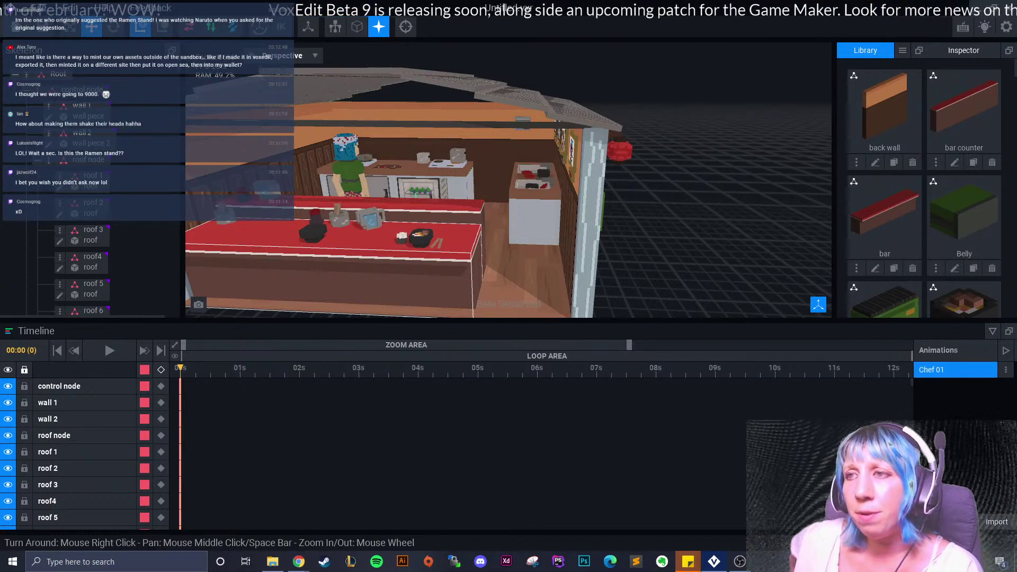
{"action": "left_click", "coordinate": [39, 8]}
{"action": "mouse_move", "coordinate": [83, 94]}
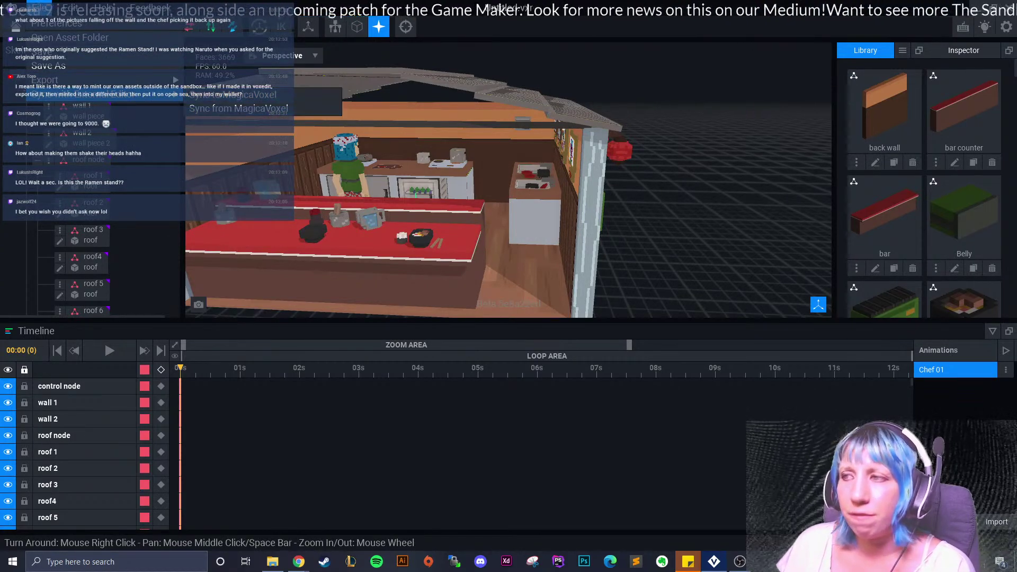
{"action": "left_click", "coordinate": [498, 180]}
- Inspect the restaurant's interior, lantern side and roof from several angles, ending with the whole building in view
{"action": "right_click_drag", "start_coordinate": [497, 180], "coordinate": [529, 217]}
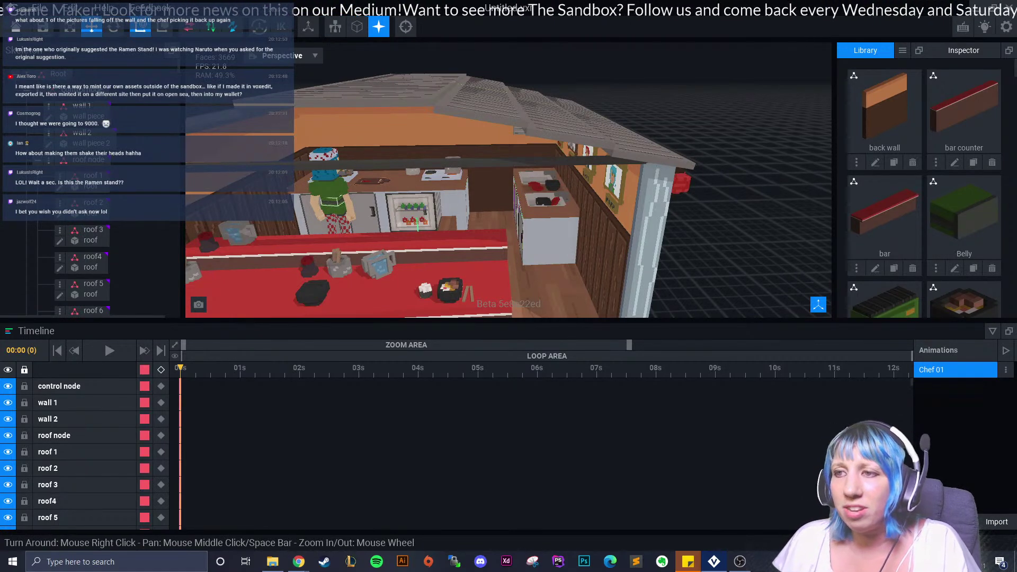
{"action": "right_click_drag", "start_coordinate": [322, 192], "coordinate": [265, 194]}
{"action": "scroll", "coordinate": [321, 192], "scroll_direction": "down", "scroll_amount": 5}
{"action": "scroll", "coordinate": [321, 192], "scroll_direction": "up", "scroll_amount": 4}
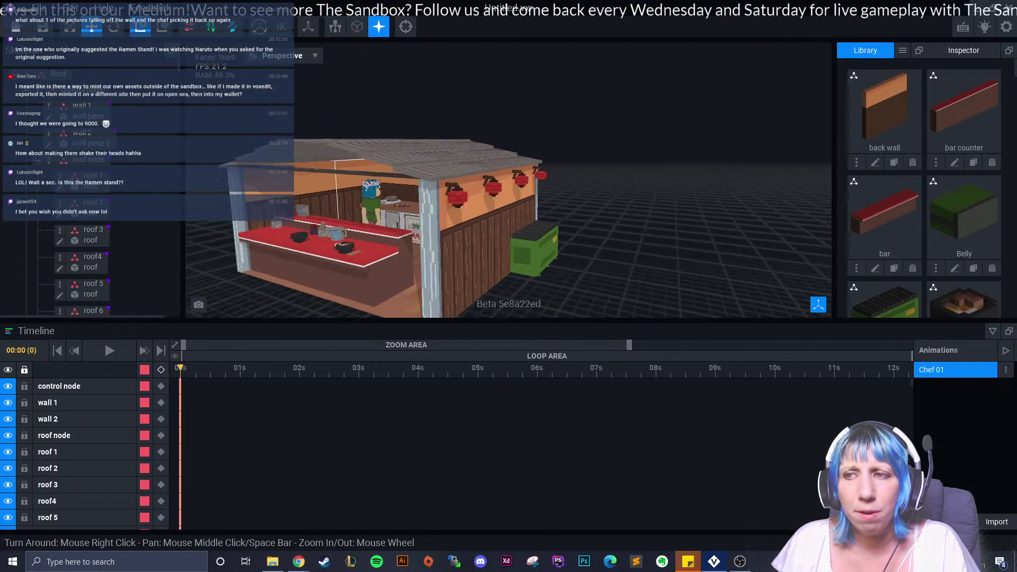
{"action": "scroll", "coordinate": [322, 191], "scroll_direction": "up", "scroll_amount": 1}
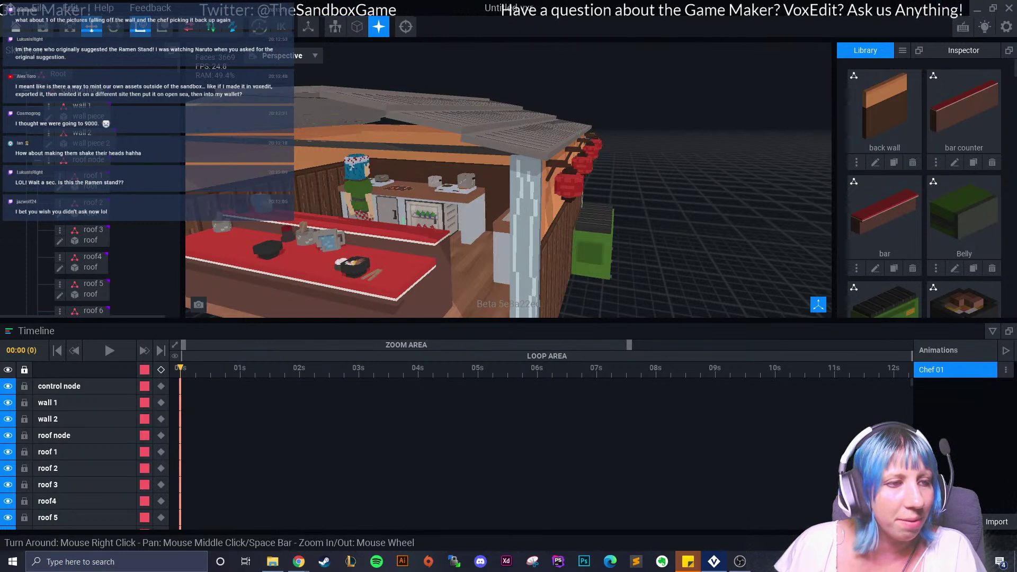
{"action": "right_click_drag", "start_coordinate": [508, 212], "coordinate": [392, 223]}
{"action": "scroll", "coordinate": [392, 223], "scroll_direction": "down", "scroll_amount": 5}
{"action": "scroll", "coordinate": [392, 223], "scroll_direction": "up", "scroll_amount": 2}
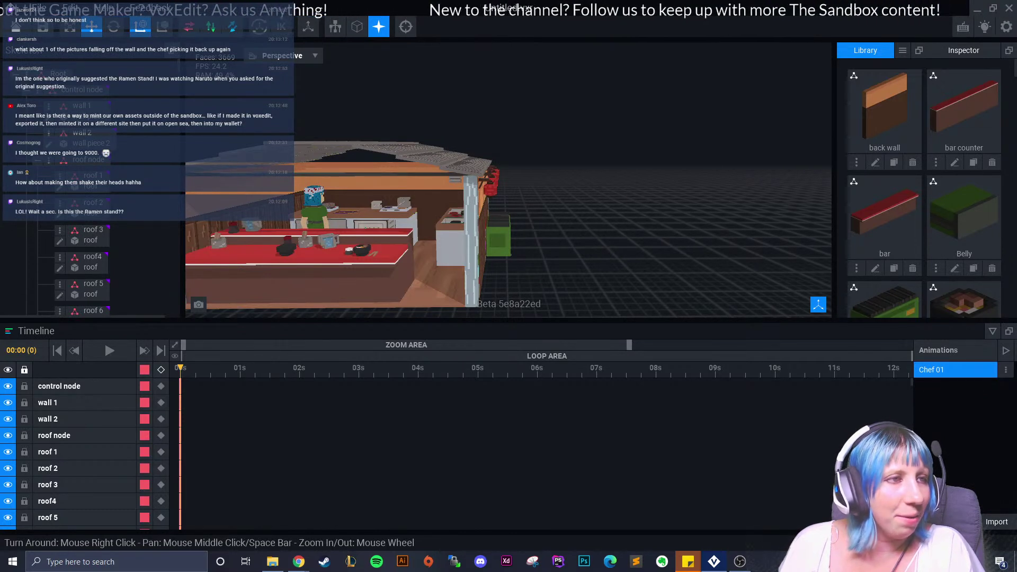
{"action": "right_click_drag", "start_coordinate": [508, 212], "coordinate": [583, 212]}
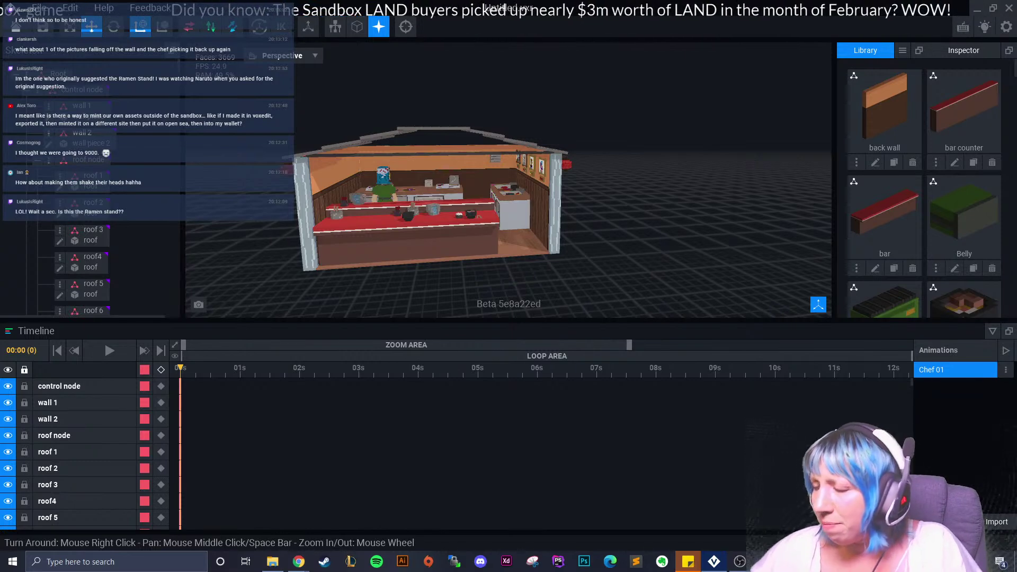
{"action": "right_click_drag", "start_coordinate": [588, 265], "coordinate": [588, 265]}
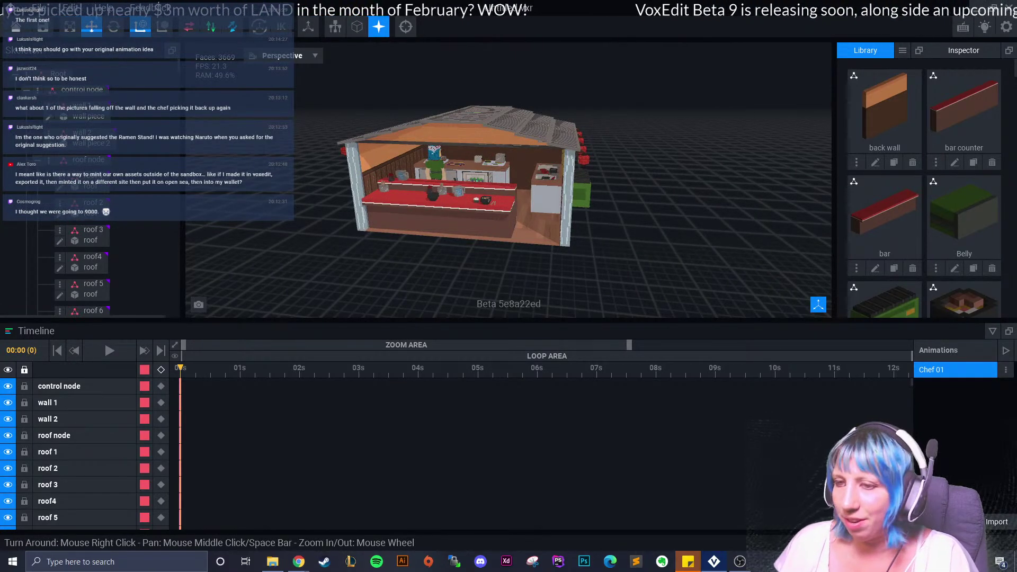
{"action": "right_click_drag", "start_coordinate": [653, 193], "coordinate": [652, 193]}
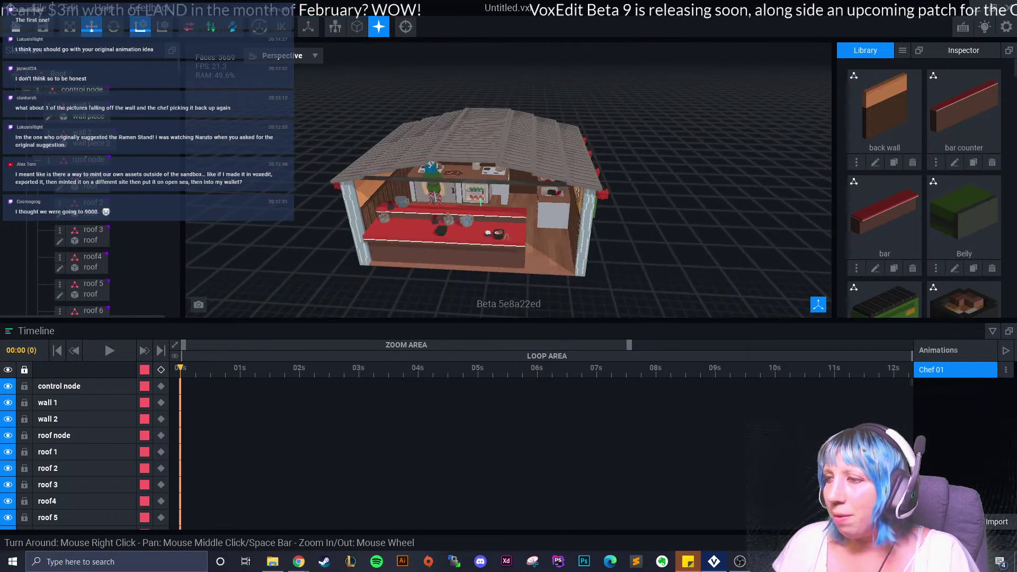
- Move the Chef 01 animation to 03:08 and examine the chef's pose behind the counter from several angles
{"action": "left_click_drag", "start_coordinate": [180, 368], "coordinate": [378, 367]}
{"action": "scroll", "coordinate": [464, 293], "scroll_direction": "up", "scroll_amount": 3}
{"action": "right_click_drag", "start_coordinate": [464, 292], "coordinate": [464, 293]}
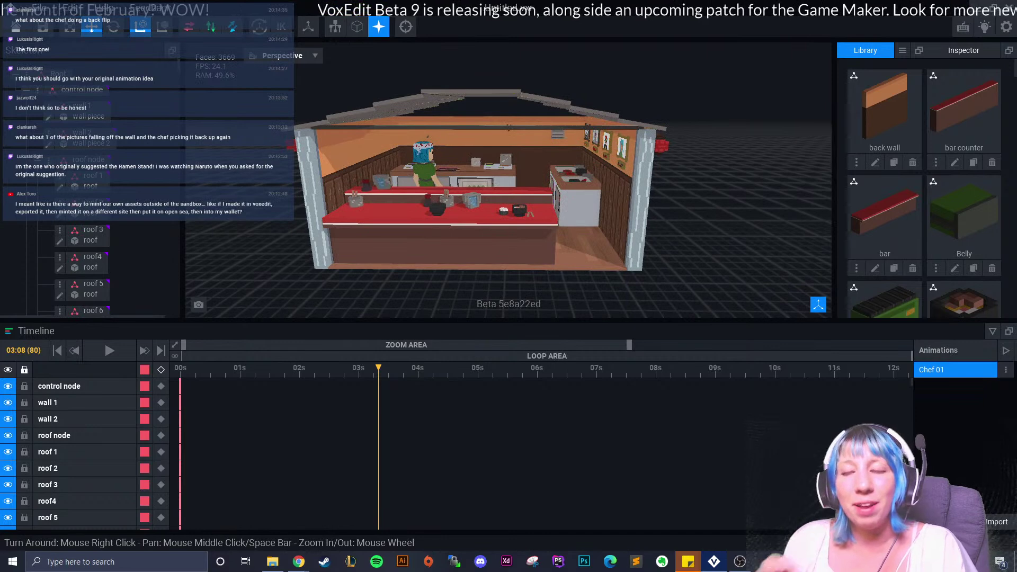
{"action": "right_click_drag", "start_coordinate": [456, 293], "coordinate": [456, 293]}
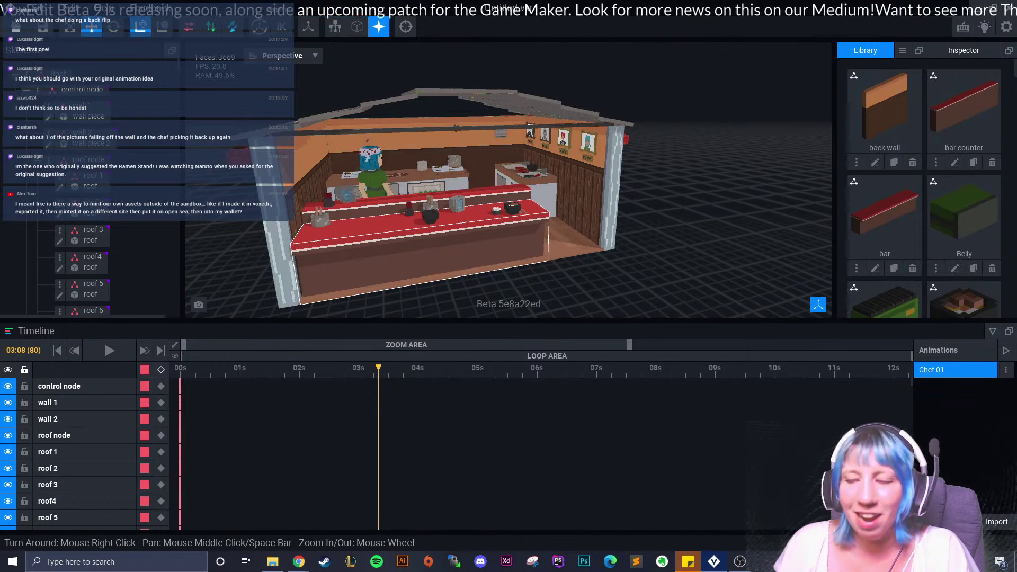
{"action": "right_click_drag", "start_coordinate": [456, 292], "coordinate": [456, 293]}
{"action": "right_click_drag", "start_coordinate": [399, 258], "coordinate": [399, 258]}
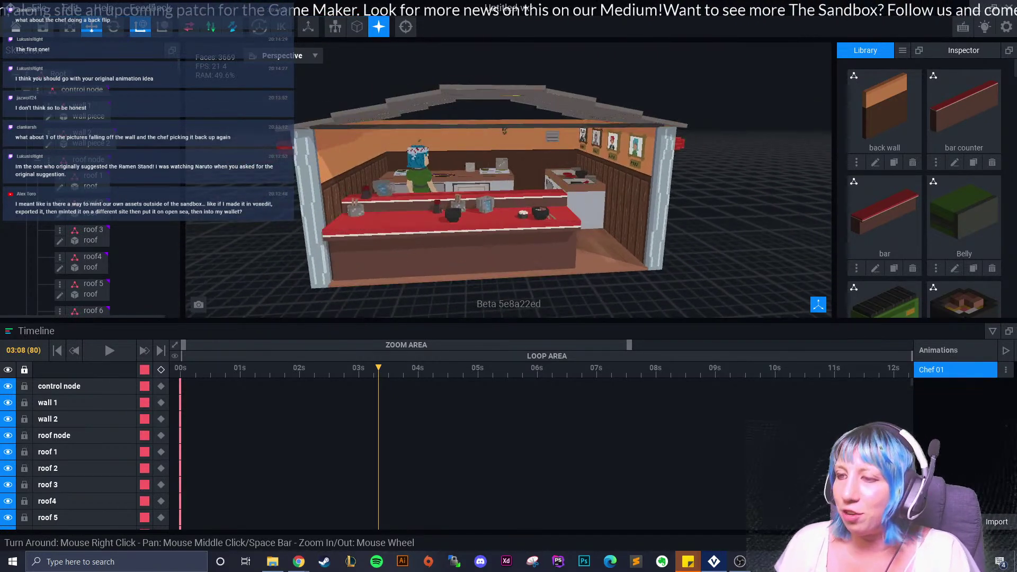
{"action": "right_click_drag", "start_coordinate": [398, 258], "coordinate": [399, 258]}
- Rewind the animation to 00:00, advance it to 10:12, and examine the chef facing the counter up close
{"action": "left_click_drag", "start_coordinate": [378, 367], "coordinate": [180, 368]}
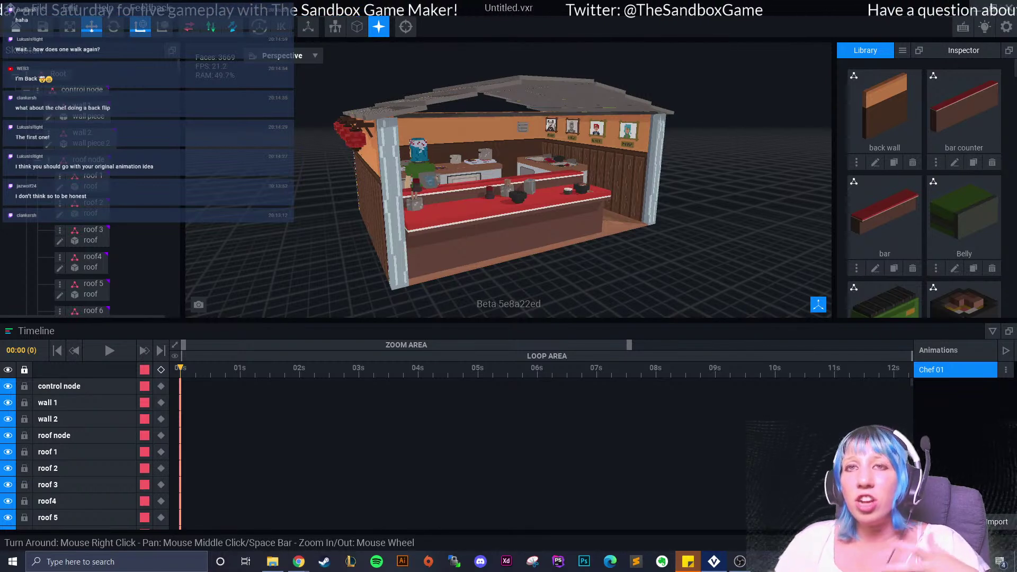
{"action": "right_click_drag", "start_coordinate": [588, 159], "coordinate": [537, 171]}
{"action": "left_click_drag", "start_coordinate": [180, 368], "coordinate": [804, 368]}
{"action": "right_click_drag", "start_coordinate": [603, 281], "coordinate": [571, 273]}
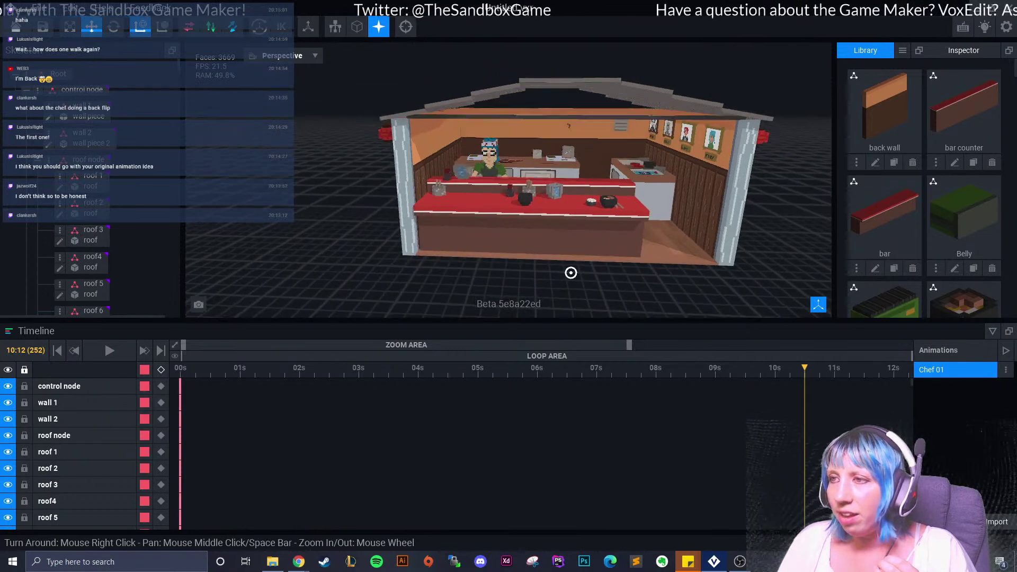
{"action": "scroll", "coordinate": [571, 272], "scroll_direction": "up", "scroll_amount": 5}
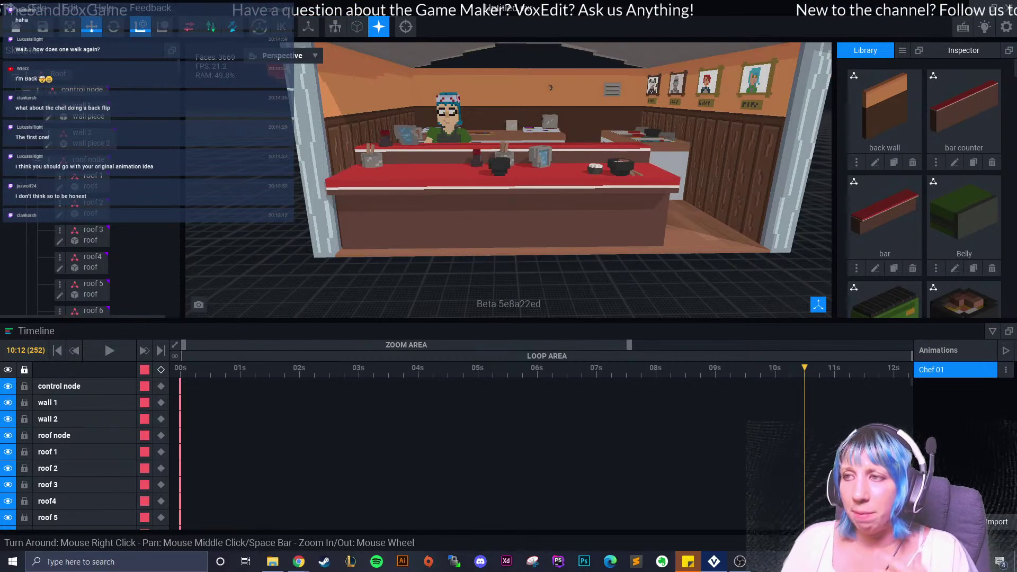
{"action": "right_click_drag", "start_coordinate": [497, 201], "coordinate": [517, 201]}
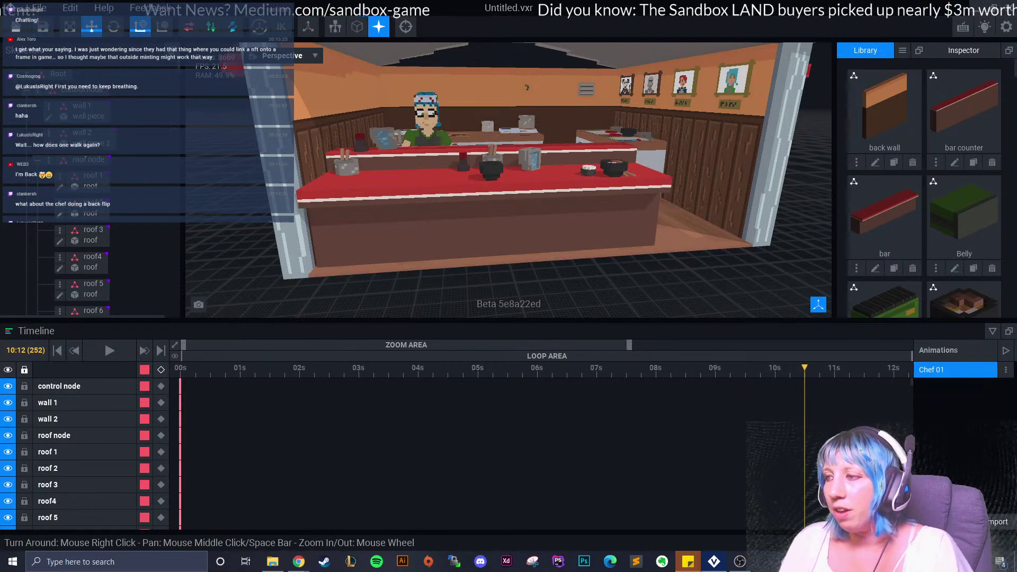
- Step the animation back four frames to 10:08 to check the chef's pose
{"action": "key", "text": "Left"}
{"action": "key", "text": "Left"}
{"action": "key", "text": "Left"}
{"action": "key", "text": "Left"}
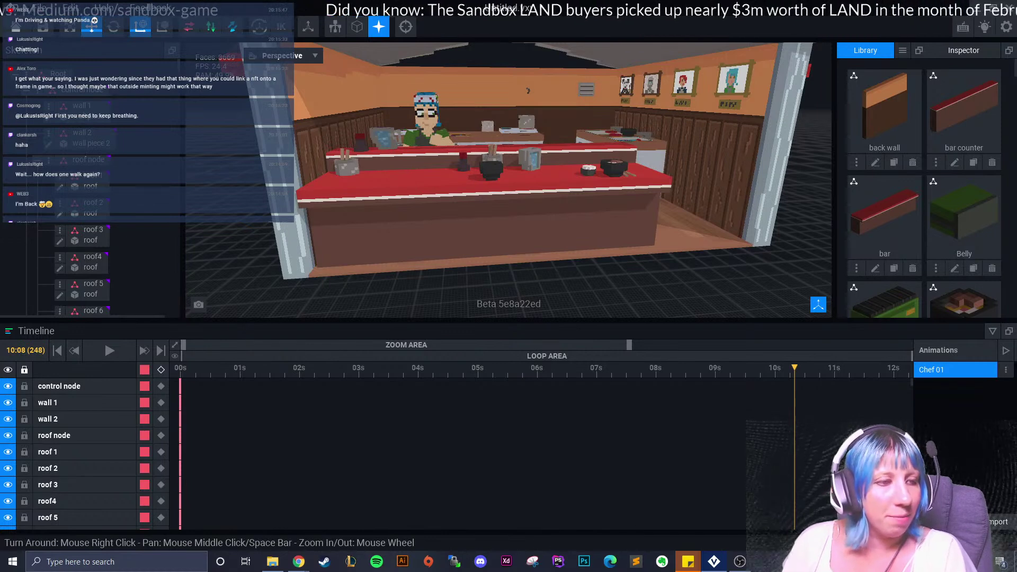